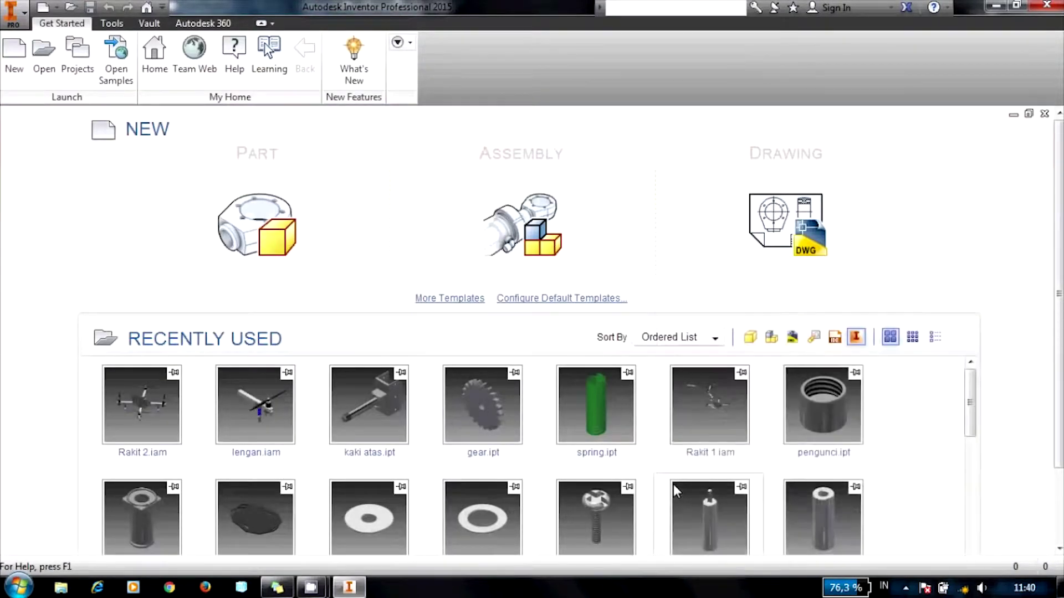
Step: Create a new Standard.iam assembly, Assembly1, from the Assembly template
left_click(515, 215)
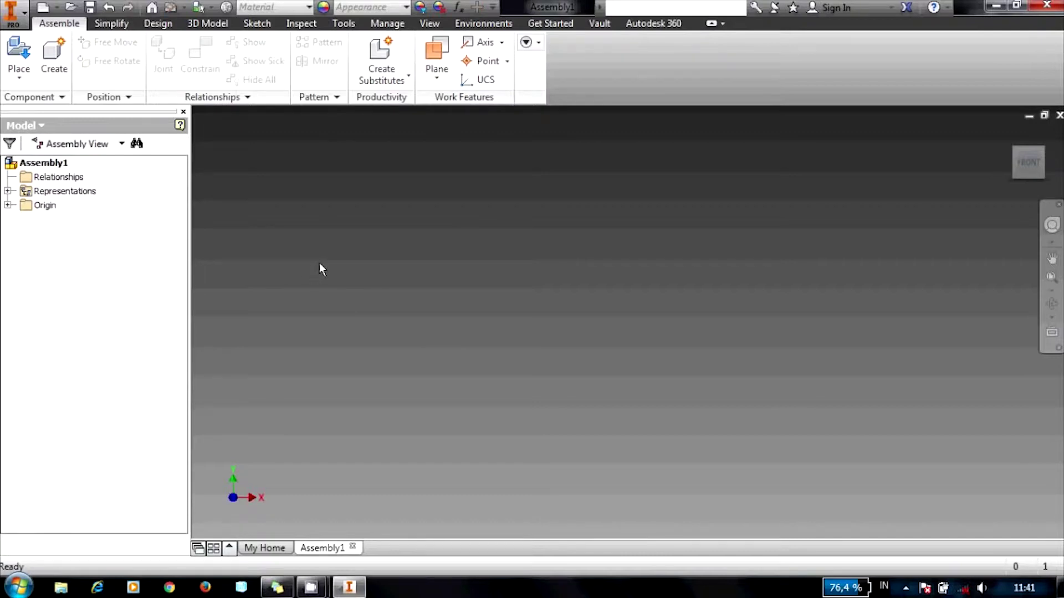
left_click(15, 55)
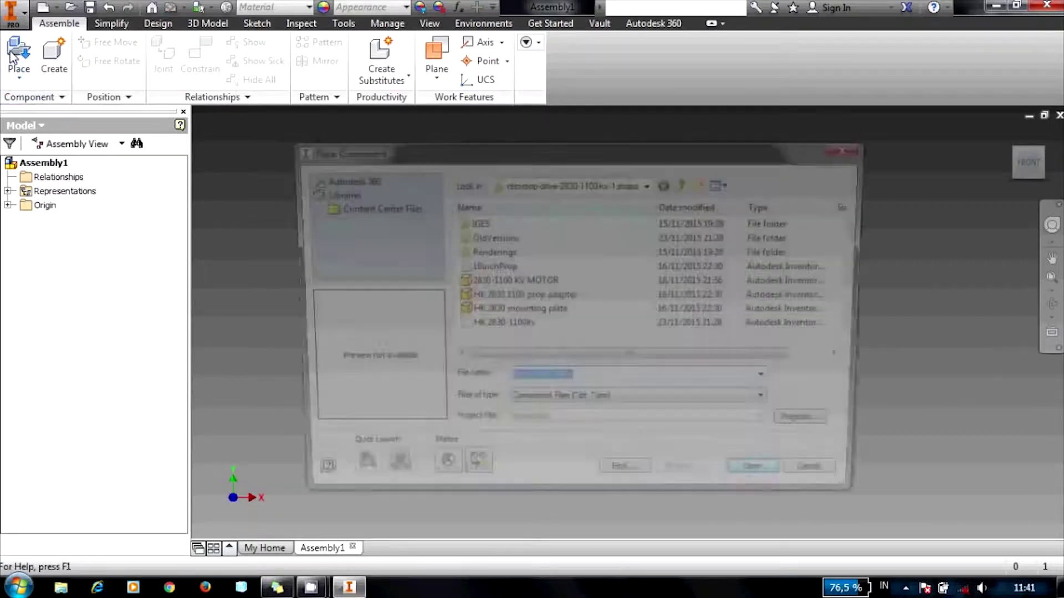
Step: Insert the frame bawah 2 plate from the INVENTOR project's AWM folder into Assembly1
left_click(650, 183)
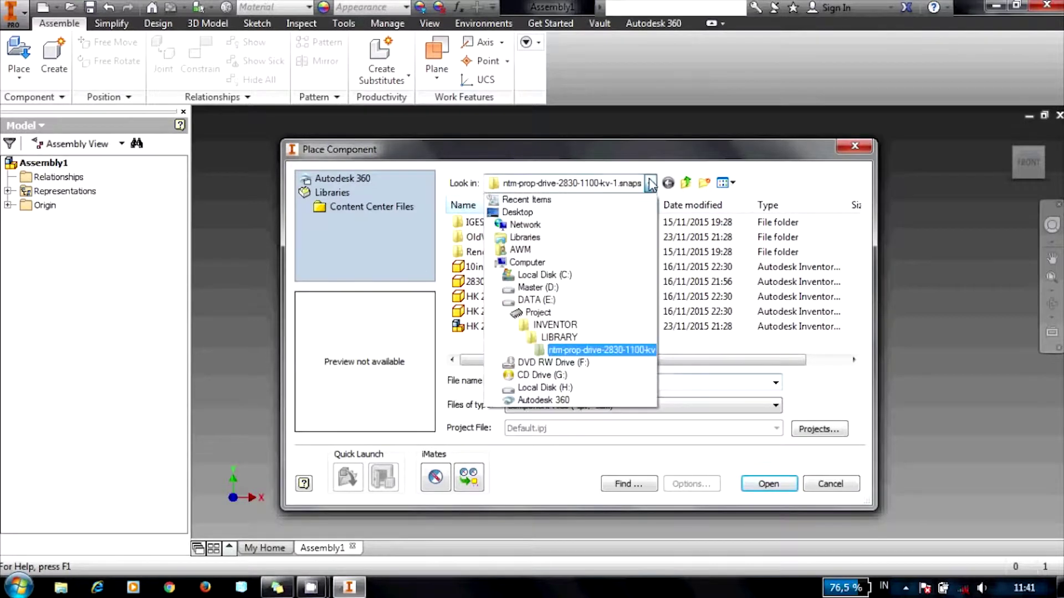
left_click(552, 324)
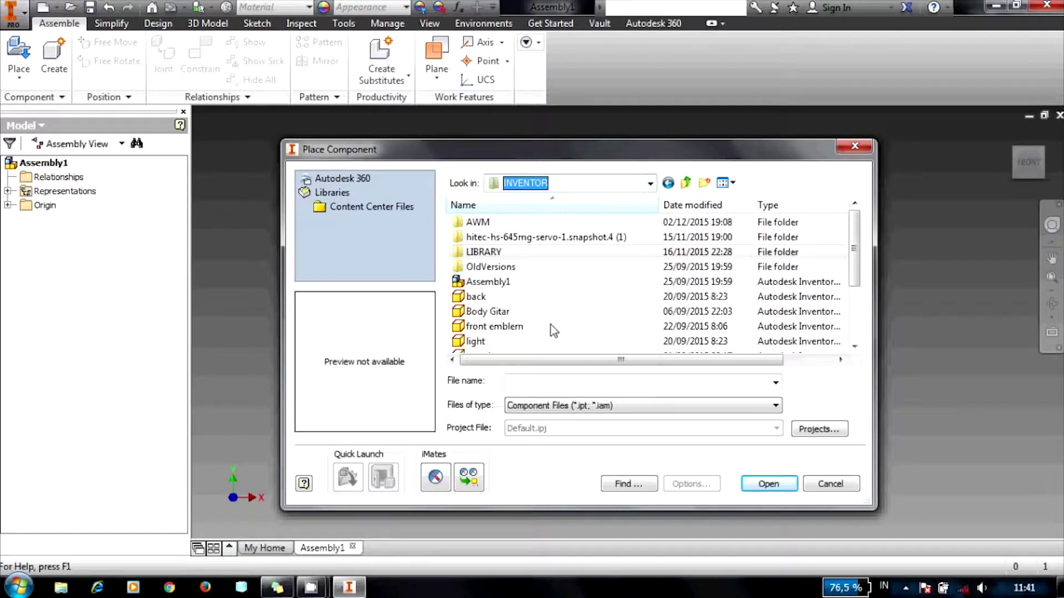
double_click(478, 222)
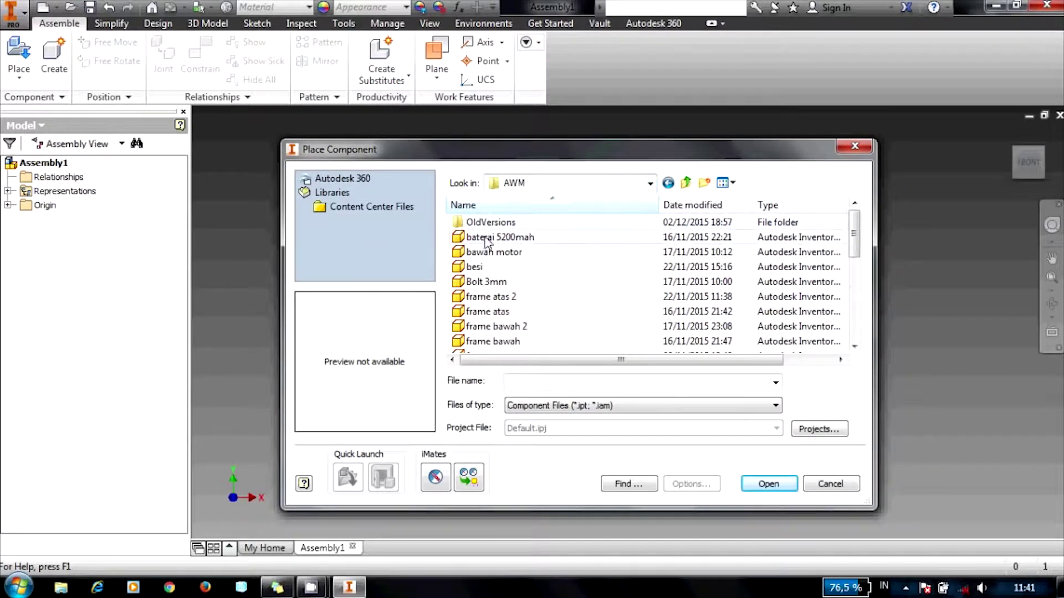
key("f")
left_click(515, 328)
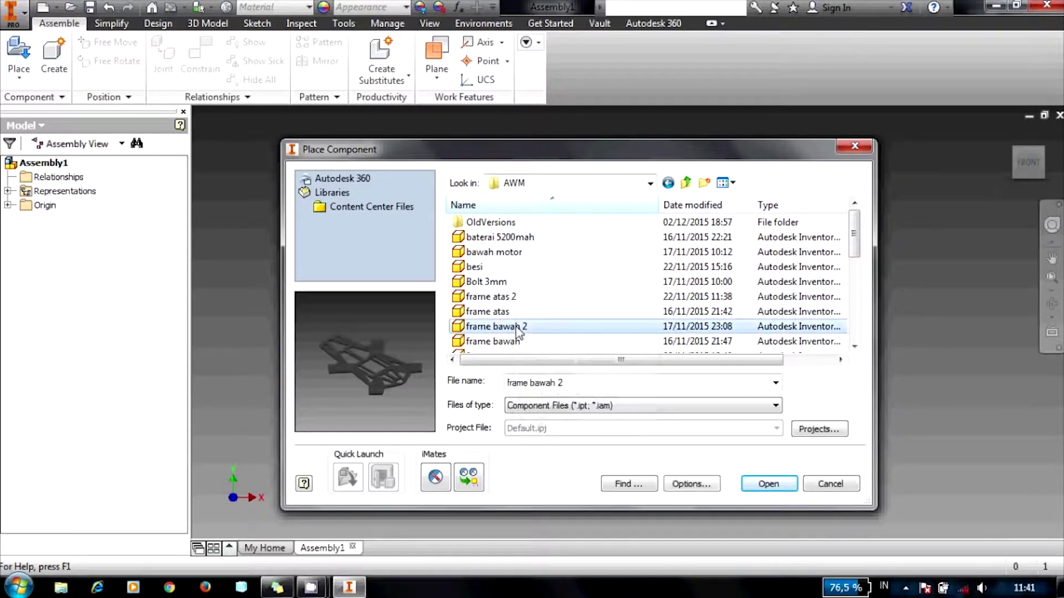
left_click(764, 485)
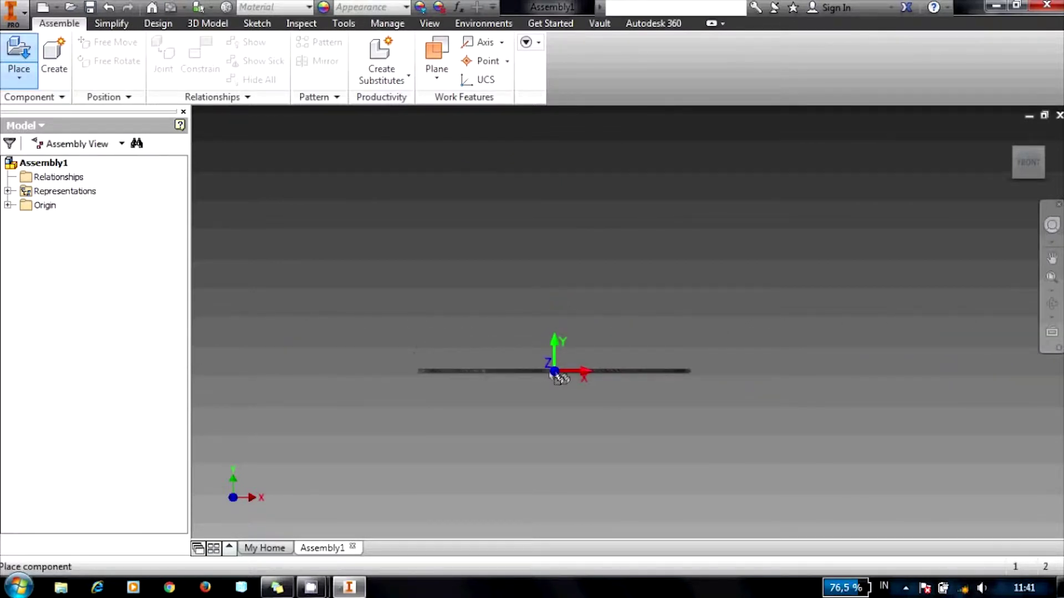
Step: Drop the frame plate, then preview the besi, frame atas and gear parts in AWM
left_click(20, 58)
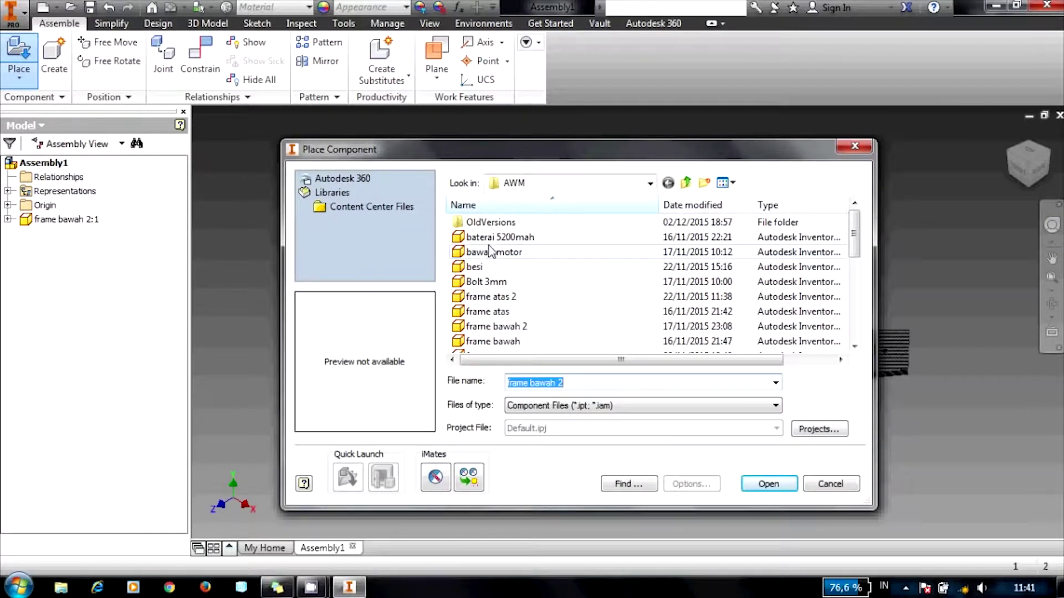
left_click(490, 245)
left_click(496, 269)
left_click(500, 284)
scroll(505, 298, "down", 1)
left_click(507, 268)
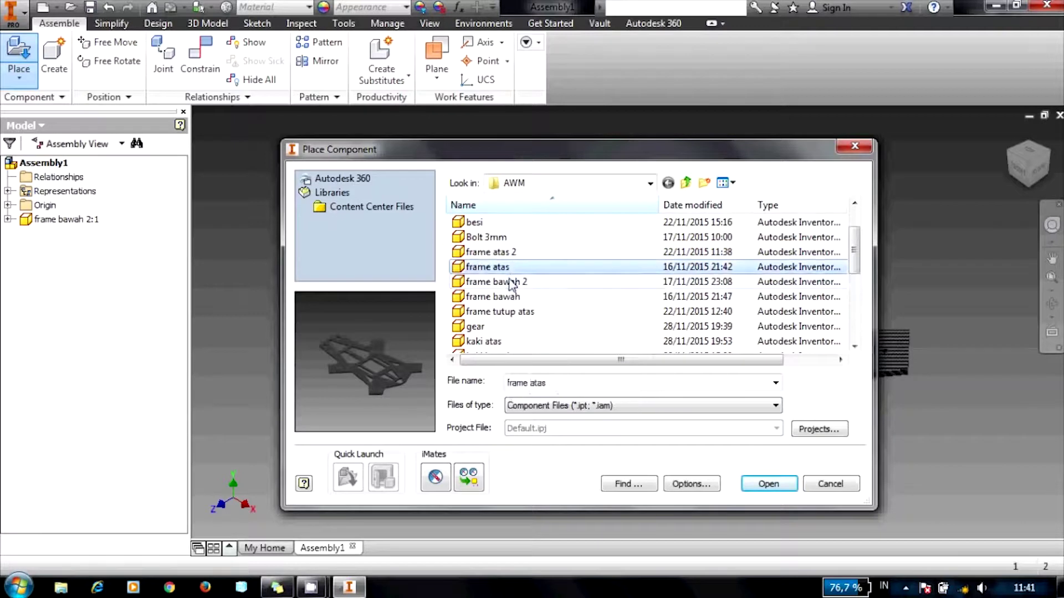
left_click(511, 297)
left_click(513, 327)
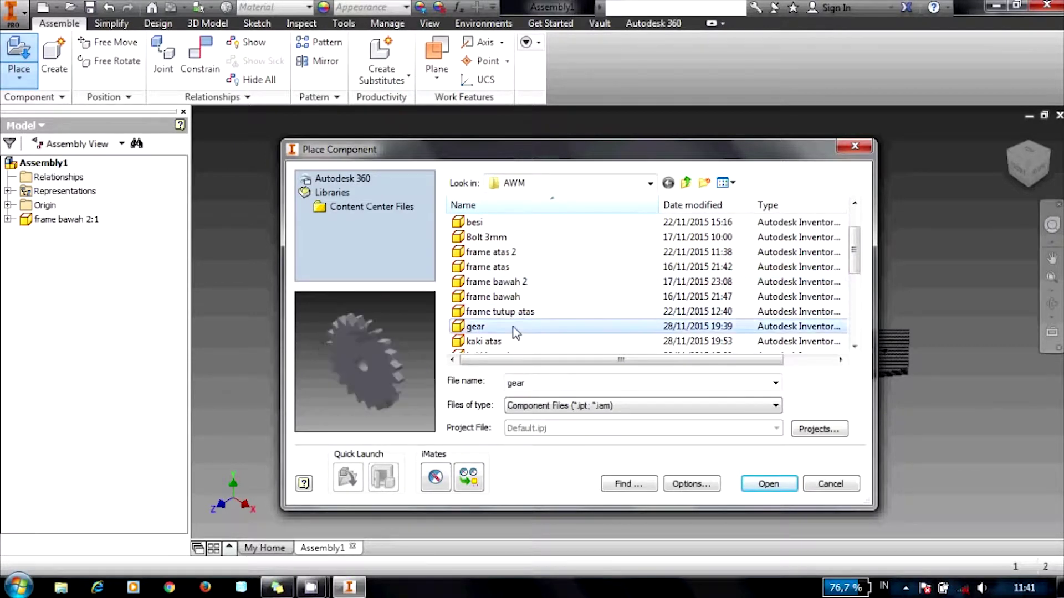
scroll(513, 327, "down", 1)
Step: Preview the kaki bawah, mur and spacer parts, pick pembatas, and view the frame from FRONT
left_click(509, 299)
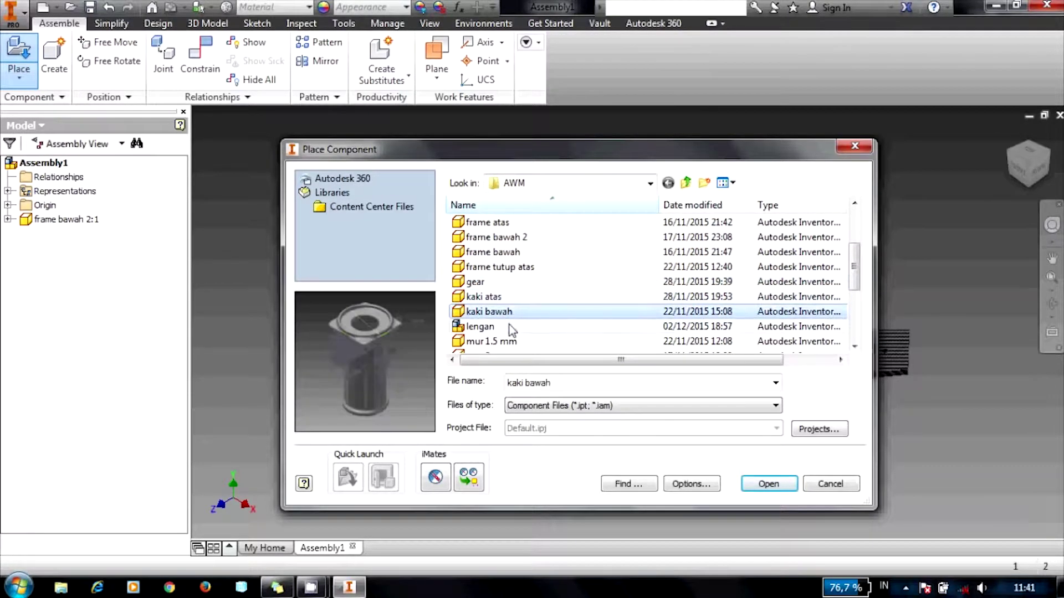
left_click(510, 327)
scroll(510, 328, "down", 2)
left_click(508, 253)
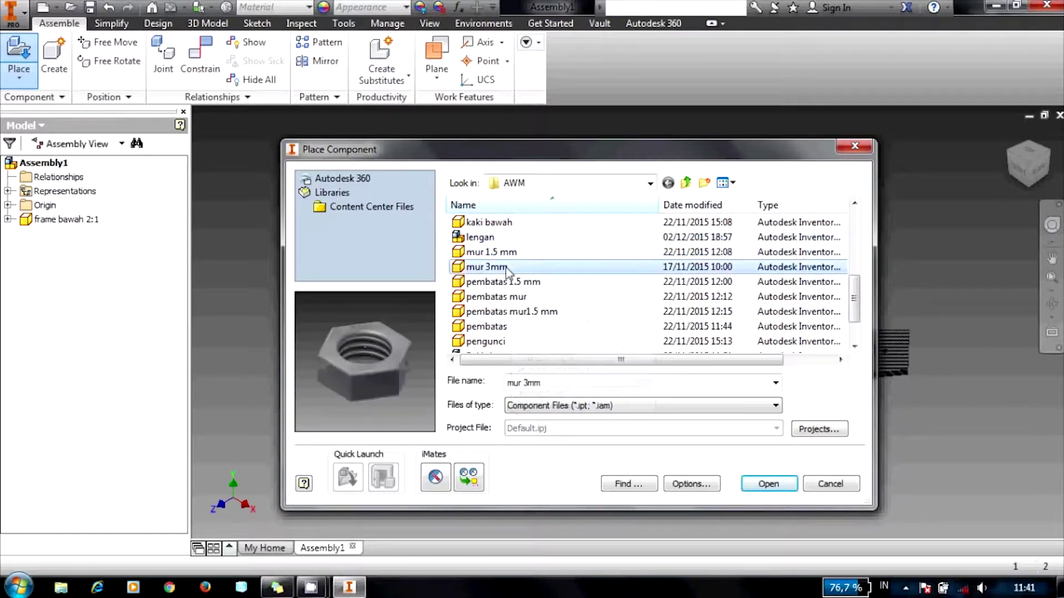
left_click(509, 282)
left_click(510, 297)
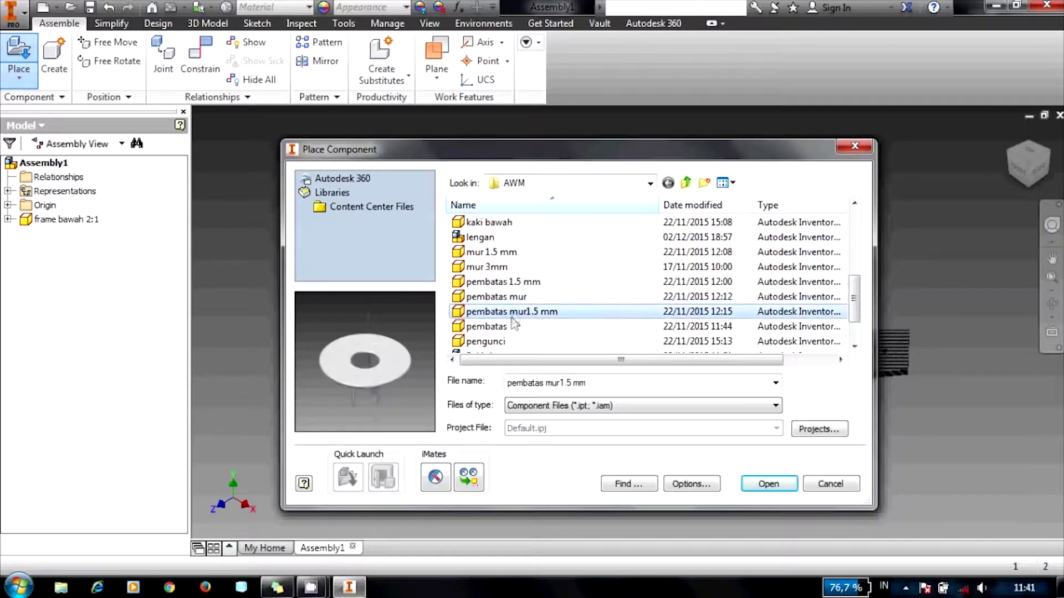
left_click(508, 327)
left_click(506, 339)
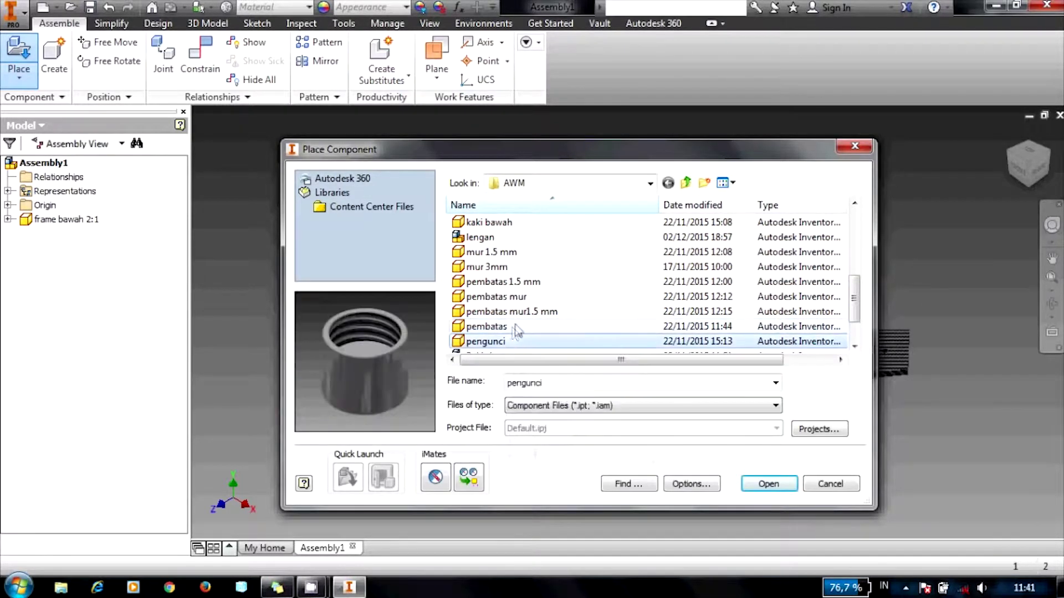
double_click(517, 328)
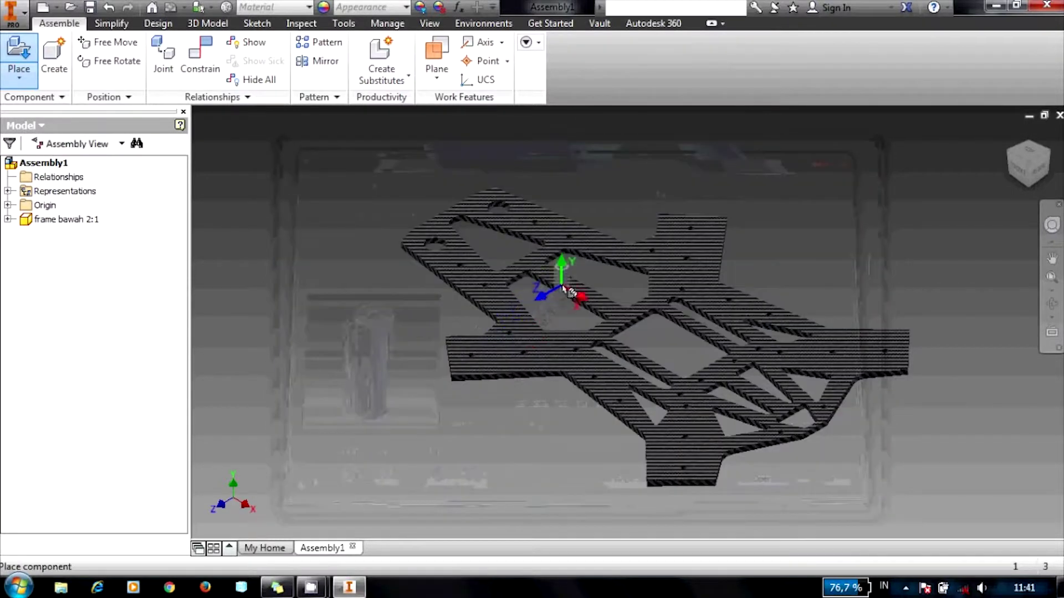
key("Escape")
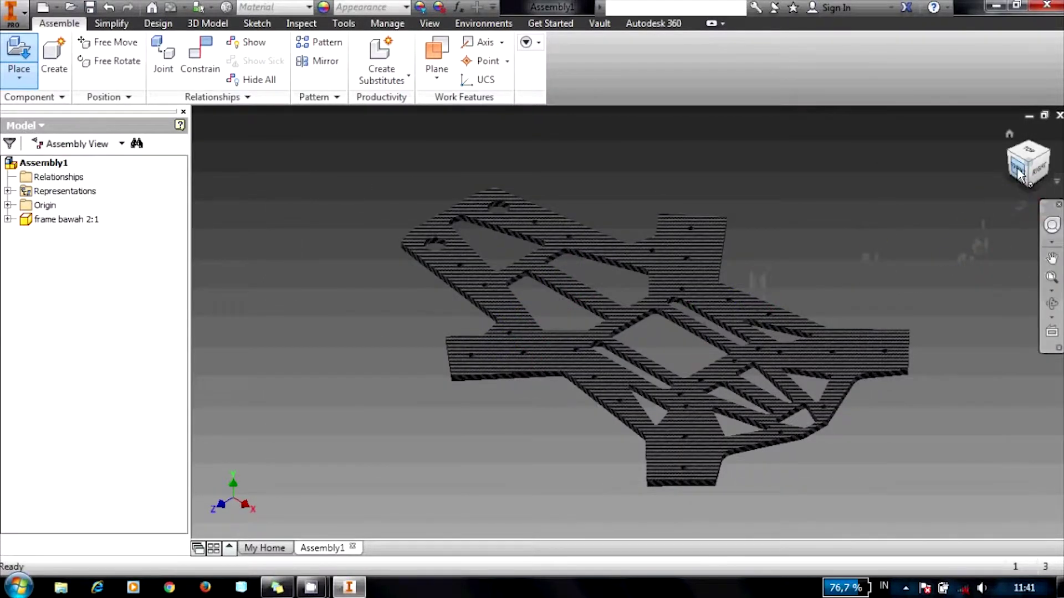
left_click(1018, 176)
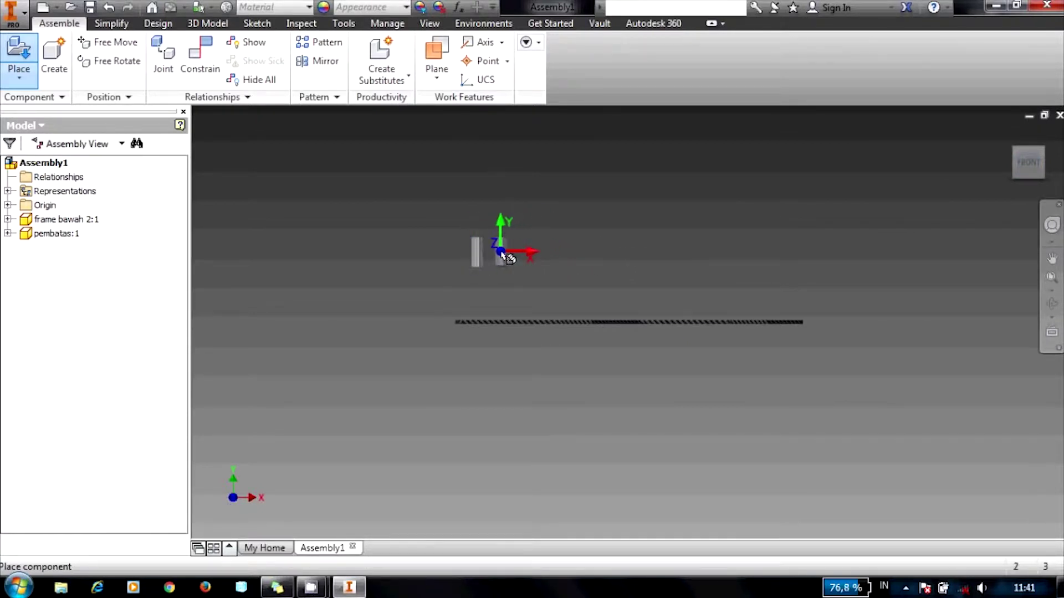
Step: Place pembatas spacer copies in a row above the frame, sixteen in total, then finish placing
left_click(525, 256)
left_click(545, 256)
left_click(606, 255)
left_click(669, 255)
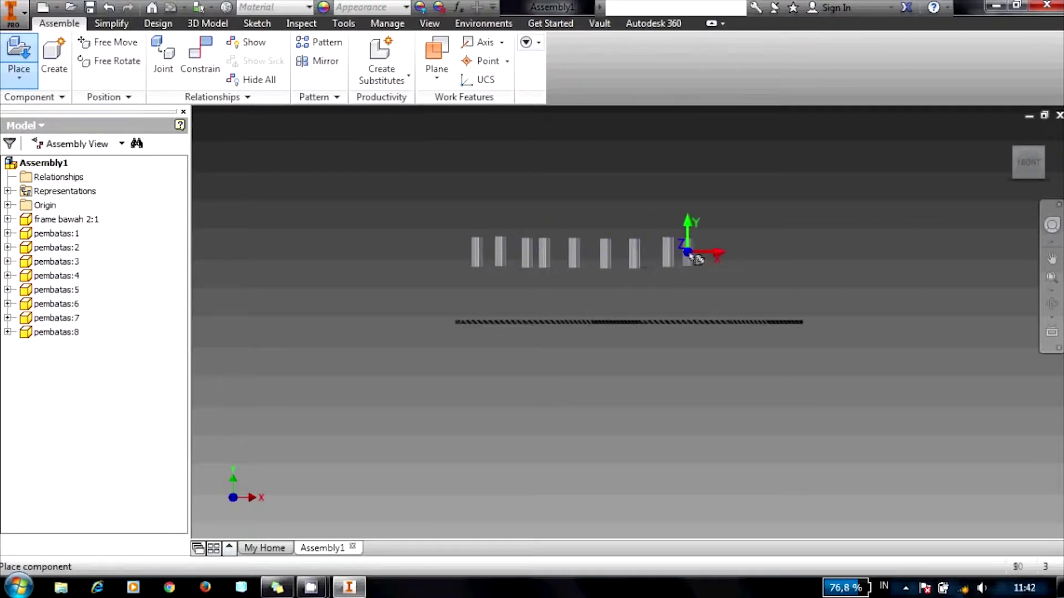
left_click(708, 255)
left_click(742, 255)
left_click(780, 255)
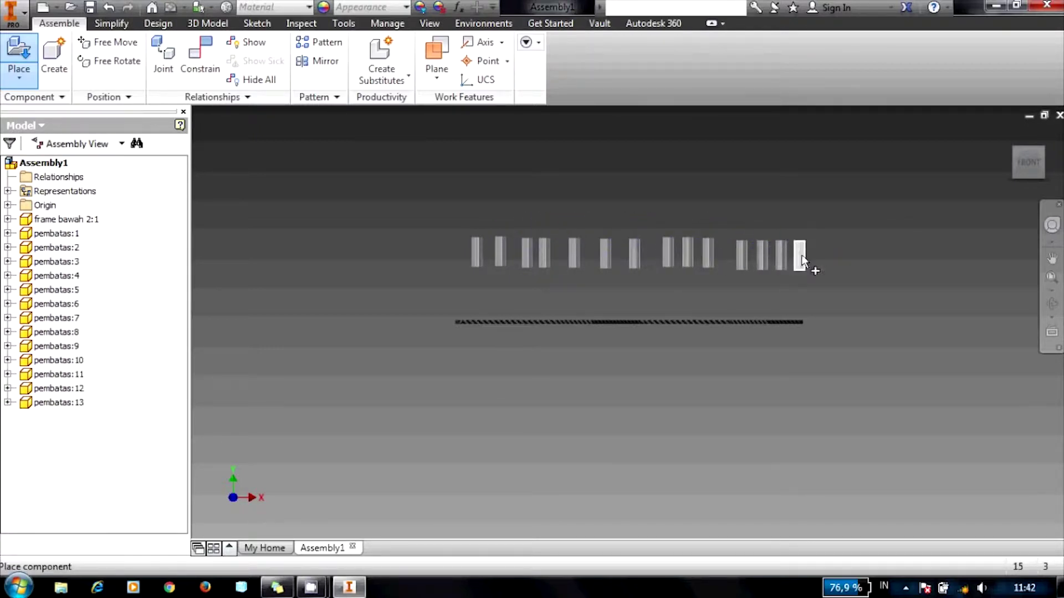
left_click(814, 255)
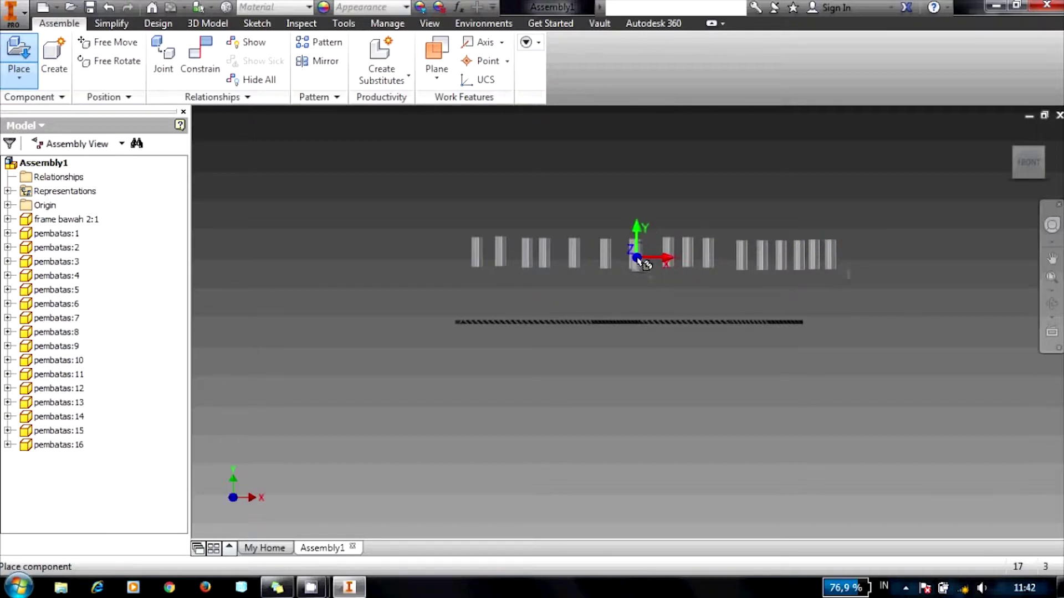
right_click(653, 224)
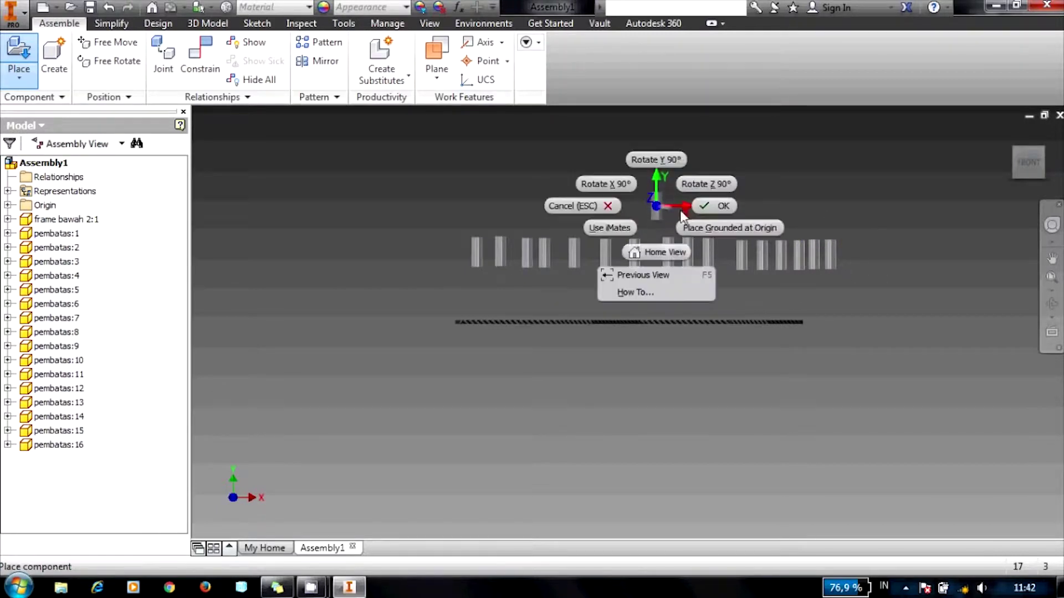
left_click(717, 214)
mouse_move(1028, 162)
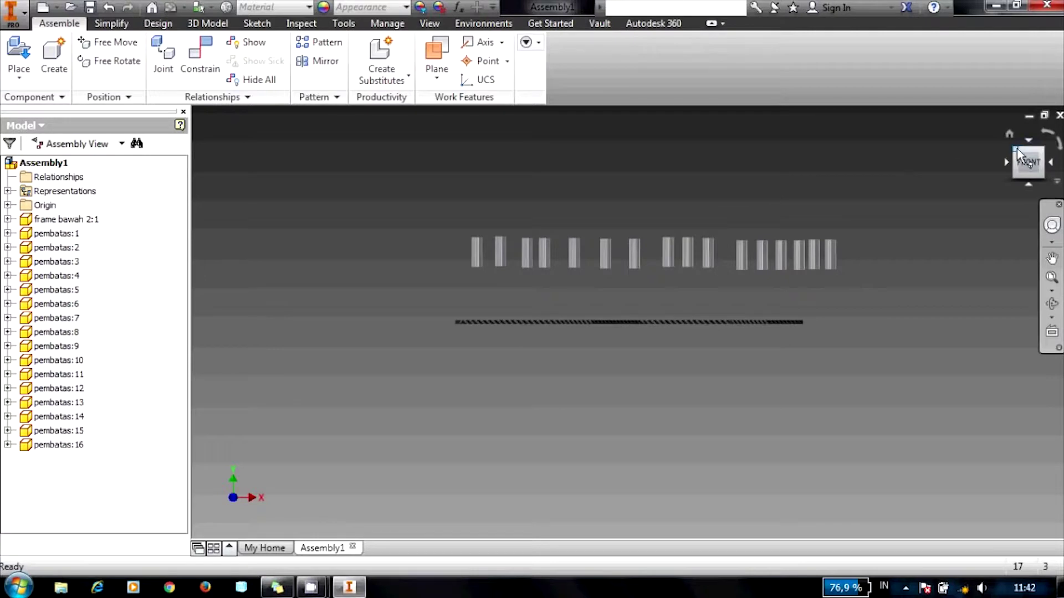
left_click(1017, 156)
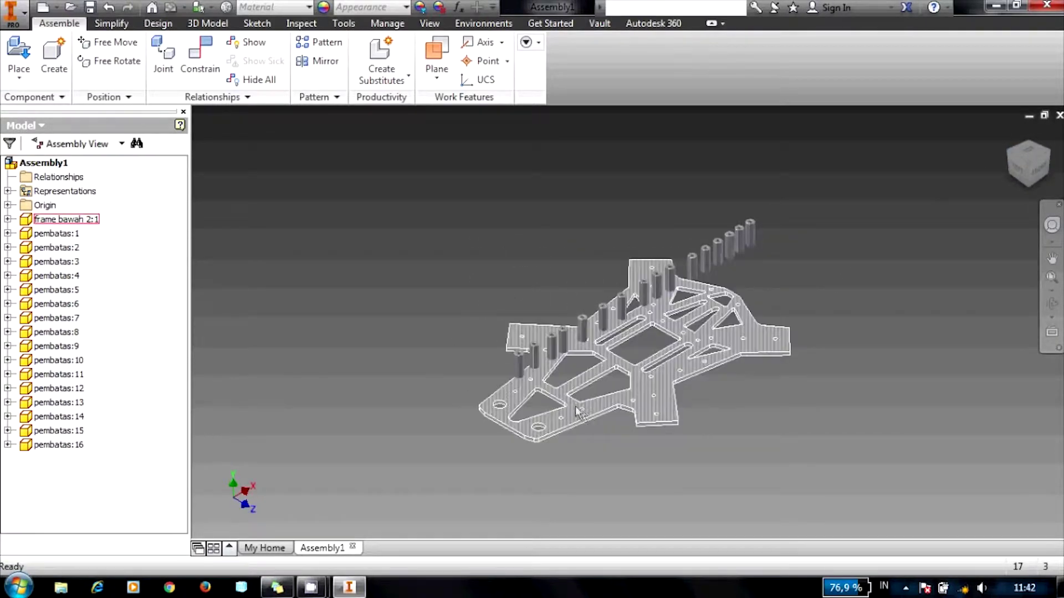
Step: Start a Mate constraint and seat the first spacer's axis into a plate hole
left_click(204, 61)
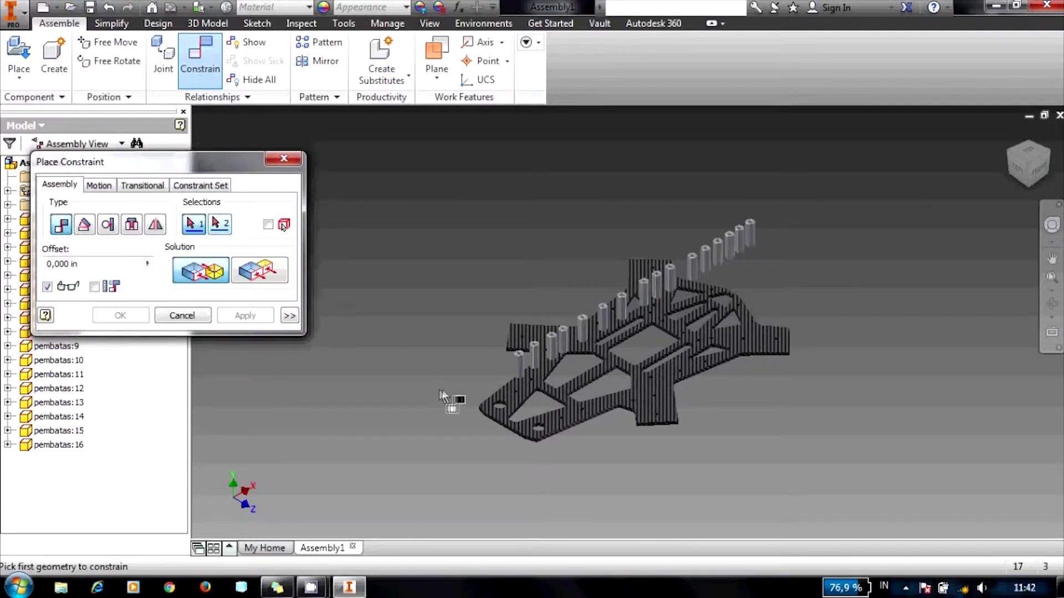
scroll(535, 424, "down", 2)
scroll(546, 438, "down", 3)
scroll(501, 250, "down", 2)
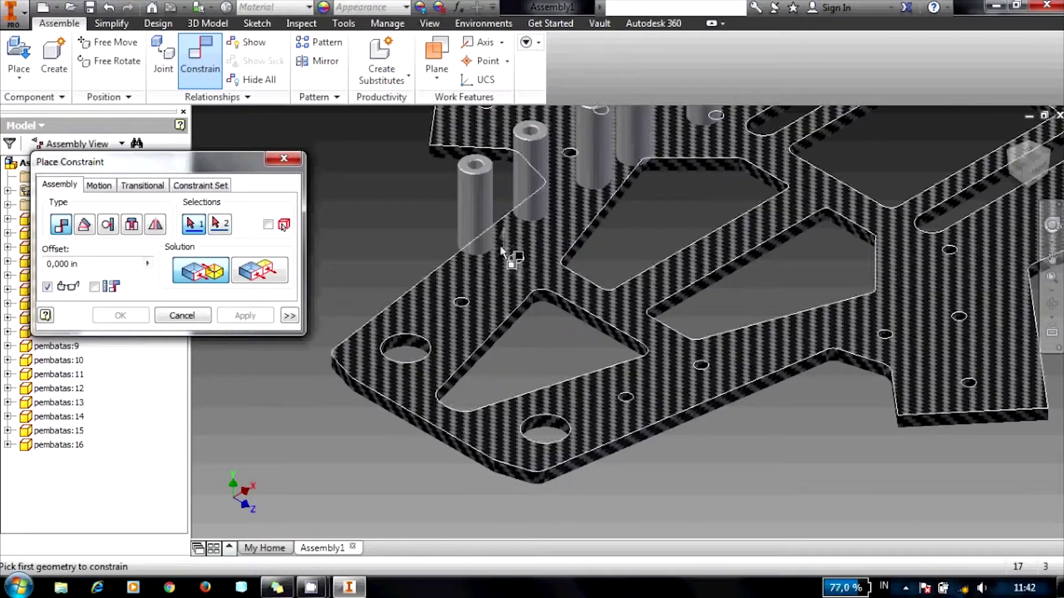
left_click(479, 216)
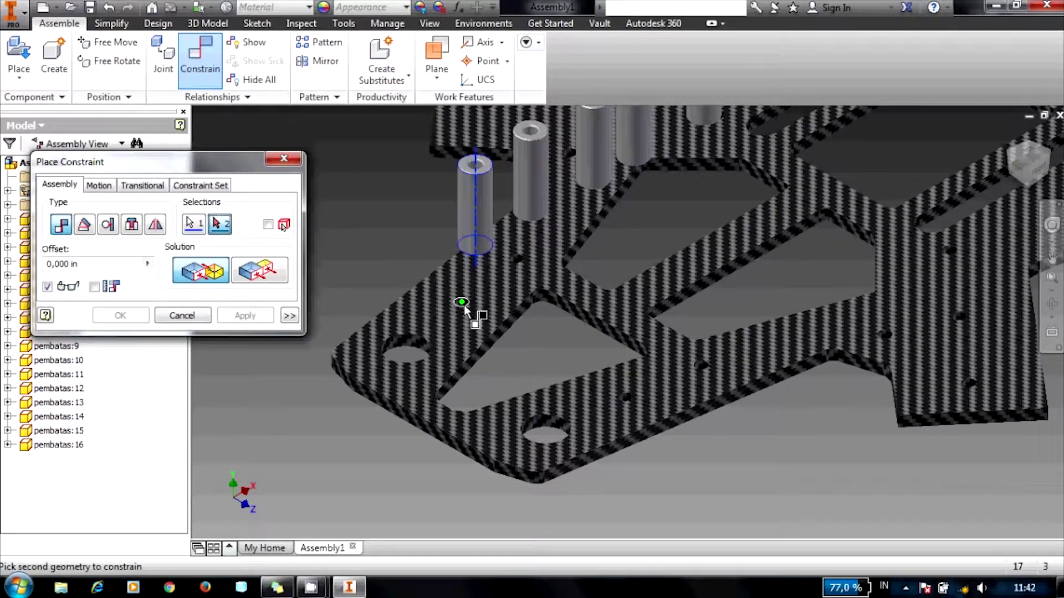
scroll(465, 303, "down", 3)
scroll(482, 282, "down", 2)
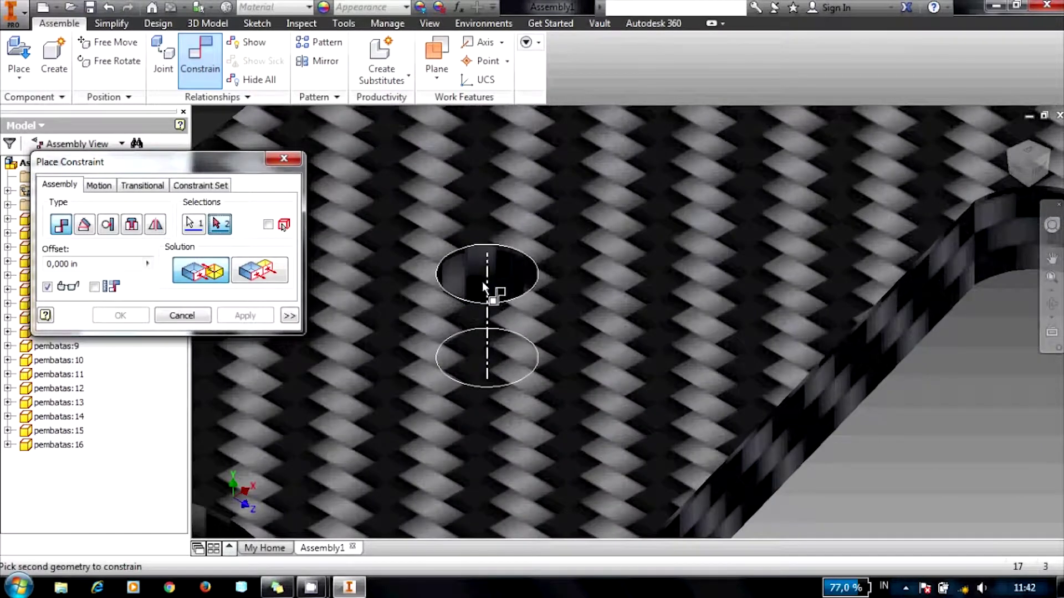
left_click(482, 281)
scroll(484, 281, "up", 3)
scroll(498, 254, "down", 2)
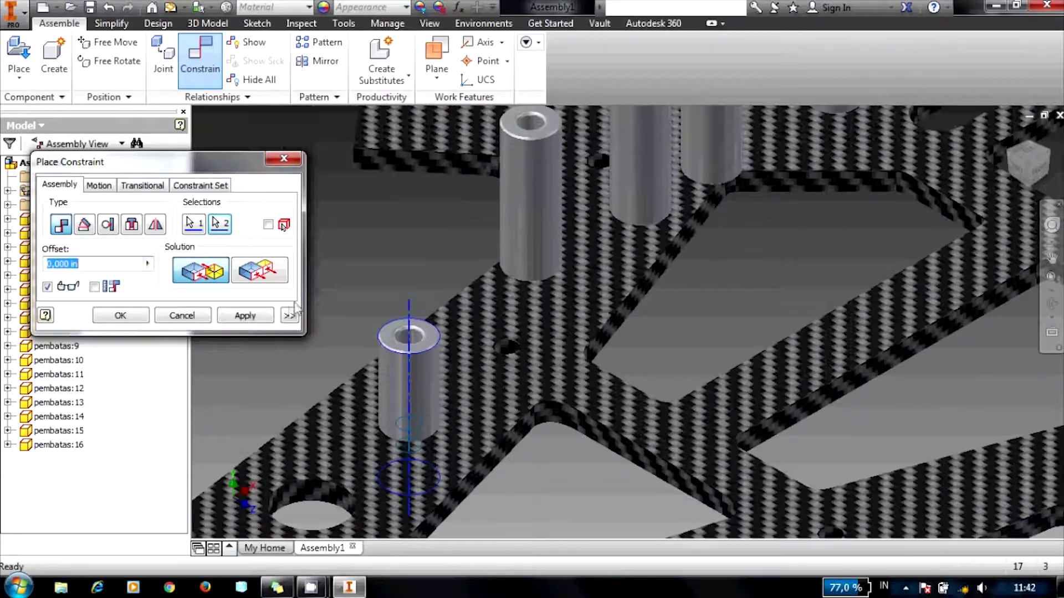
left_click(258, 319)
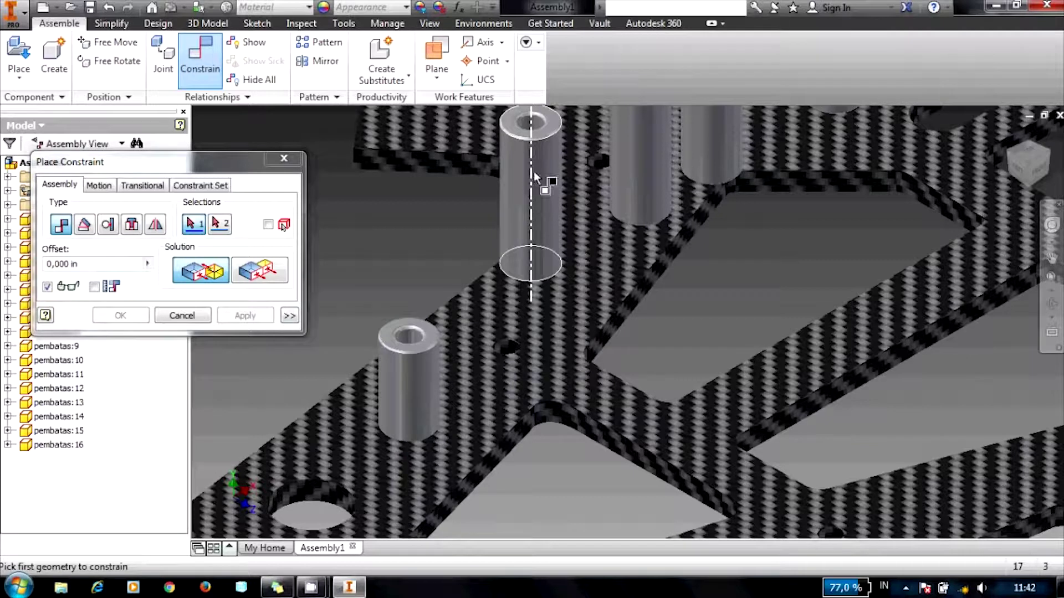
Step: Mate the next two standoffs coaxially into their holes in the frame plate
left_click(540, 243)
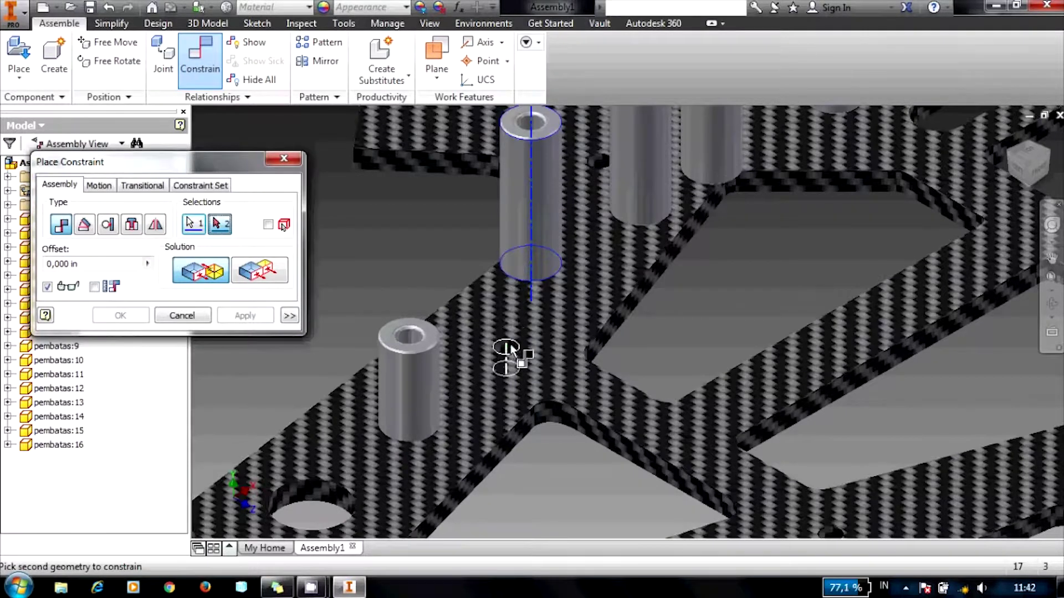
left_click(509, 348)
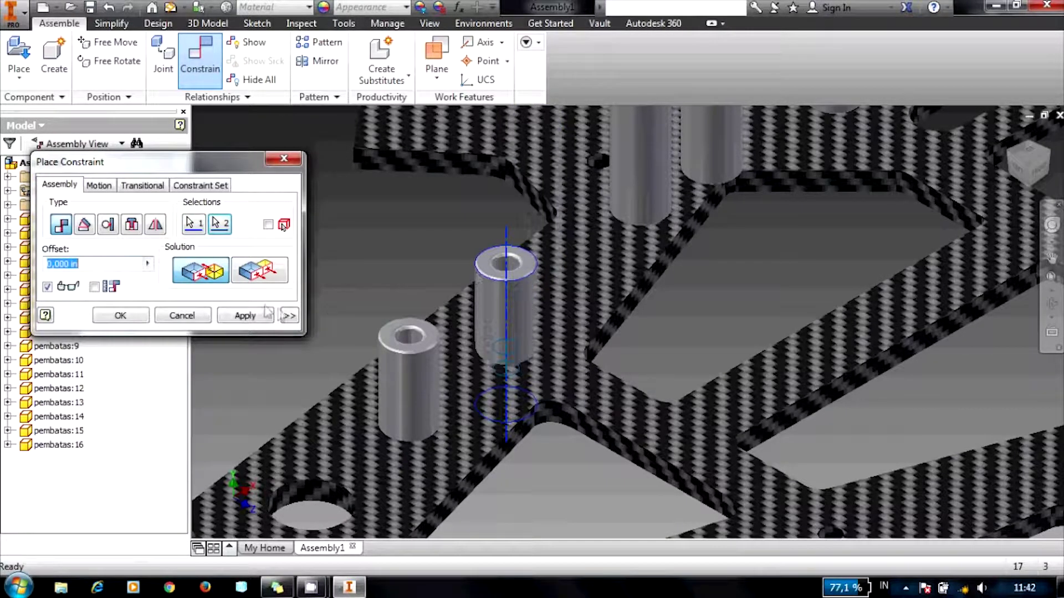
left_click(250, 317)
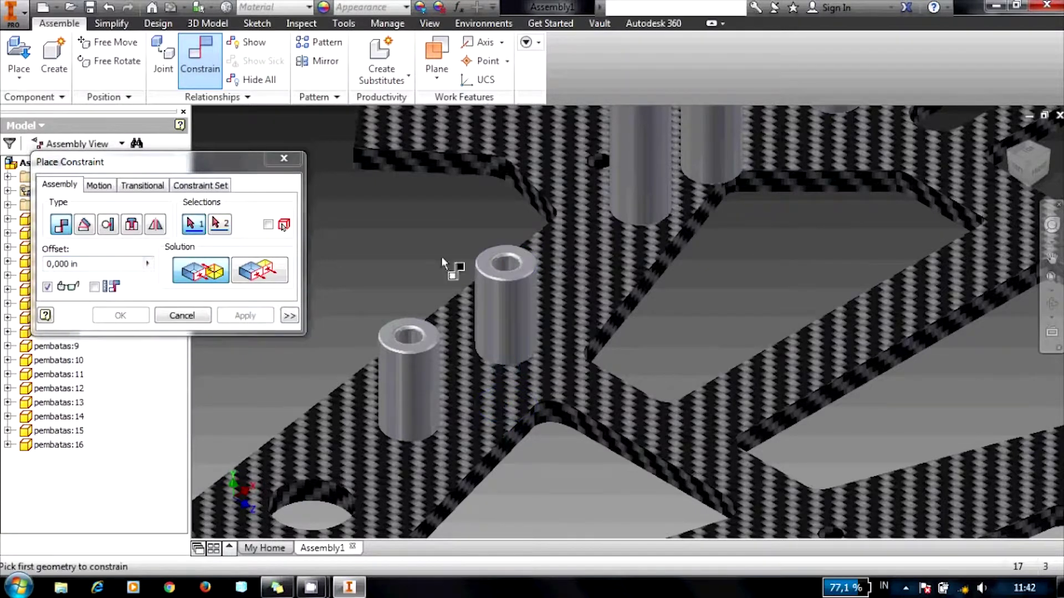
scroll(452, 248, "up", 3)
scroll(482, 230, "down", 3)
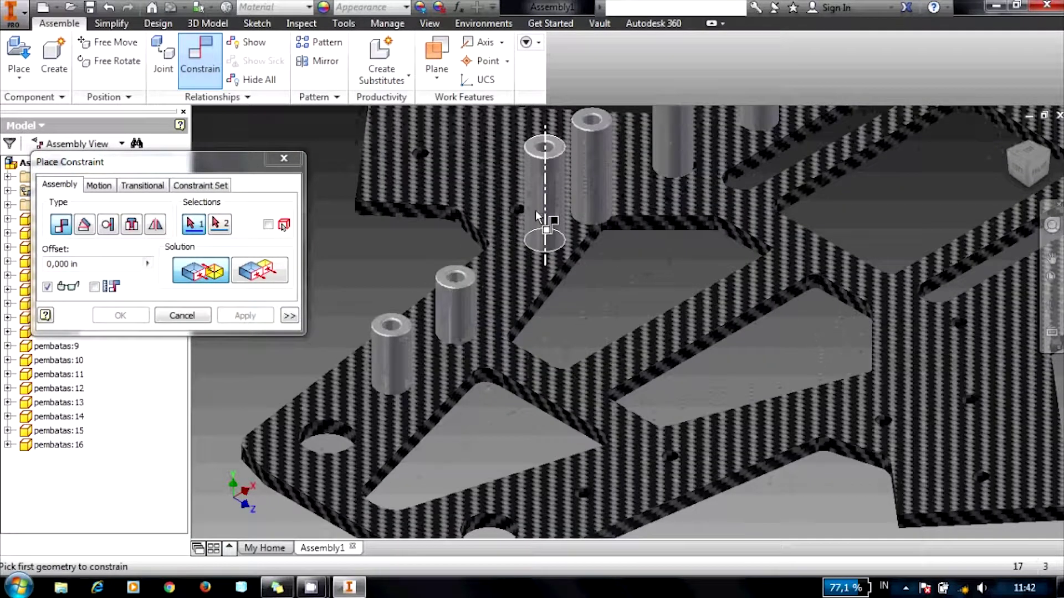
left_click(536, 214)
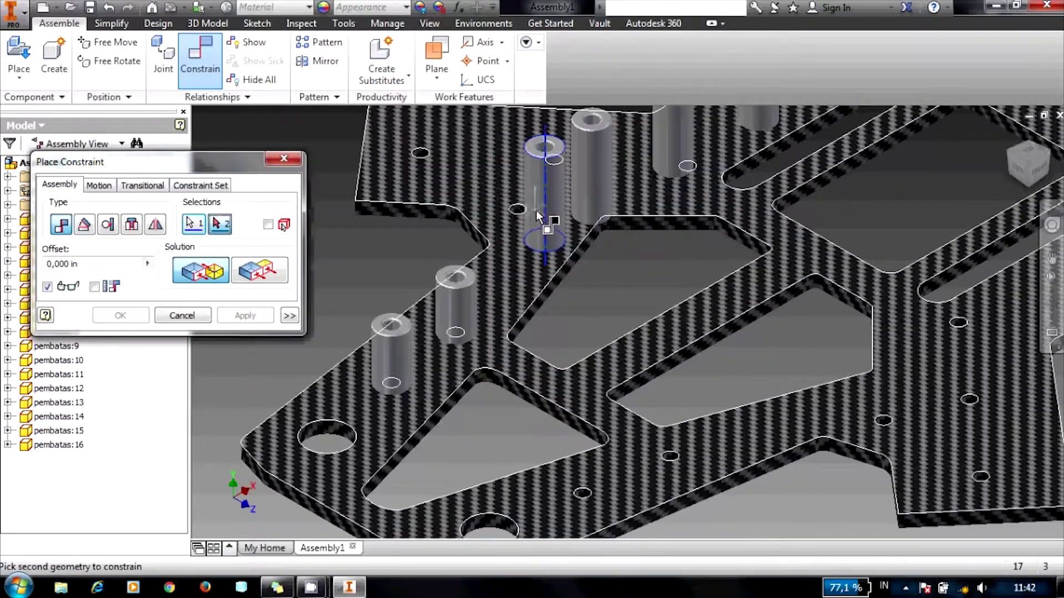
left_click(421, 154)
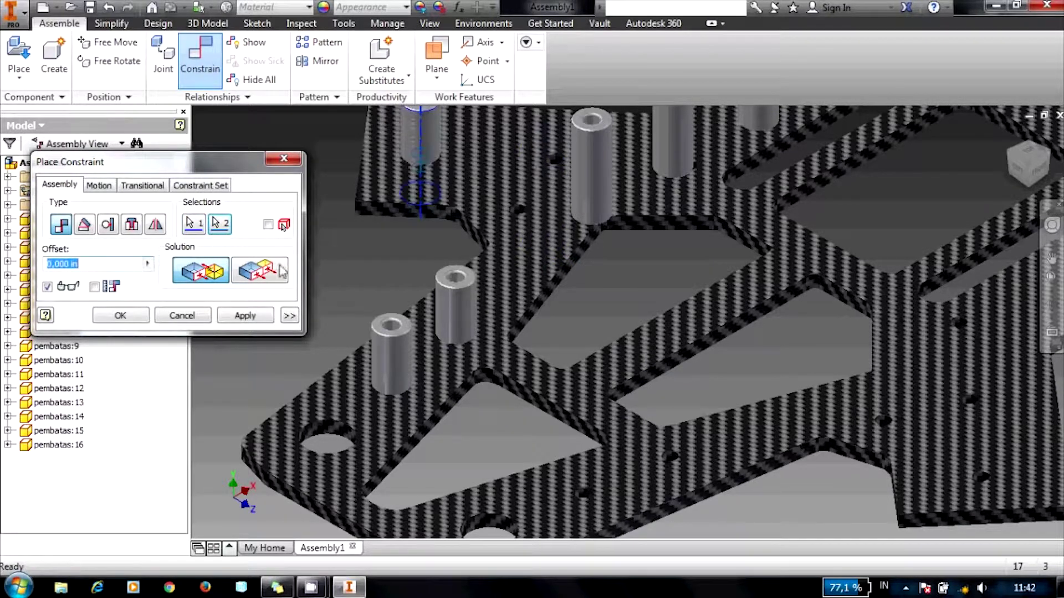
left_click(258, 316)
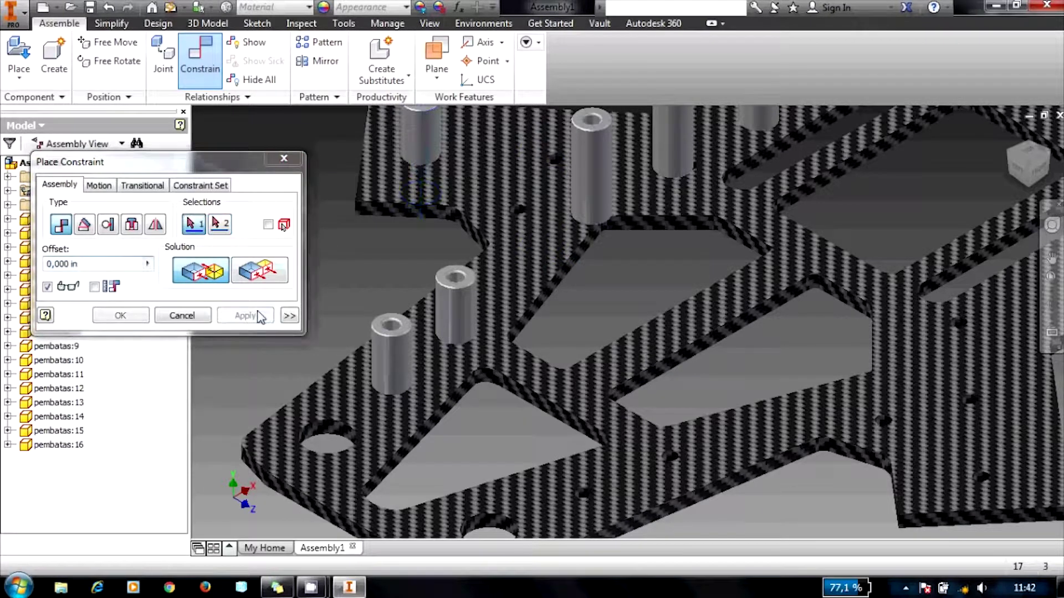
Step: Seat the upper standoff and the short spacer into their plate holes
left_click(585, 174)
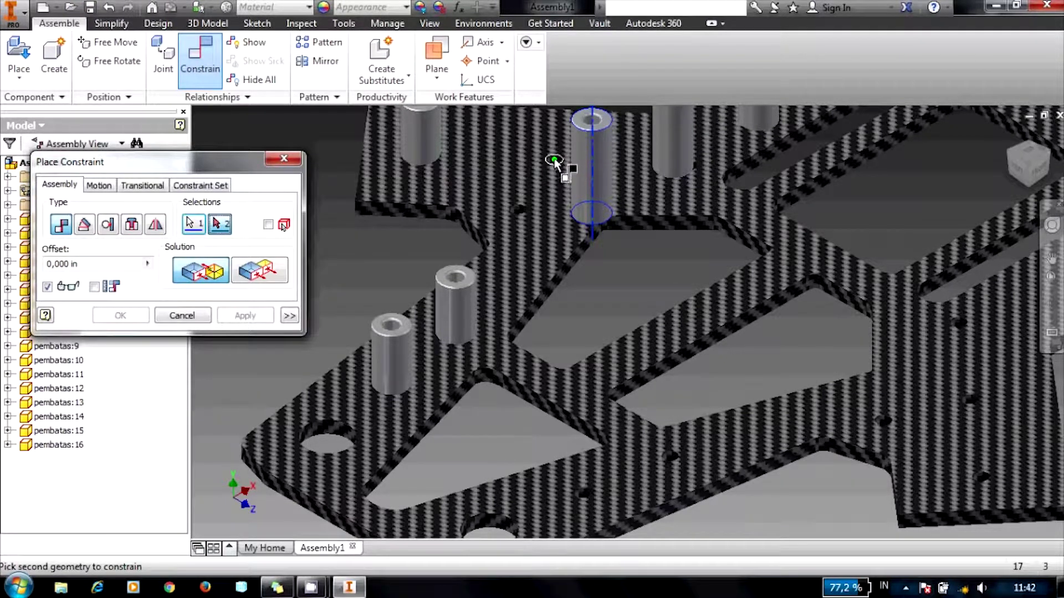
left_click(555, 165)
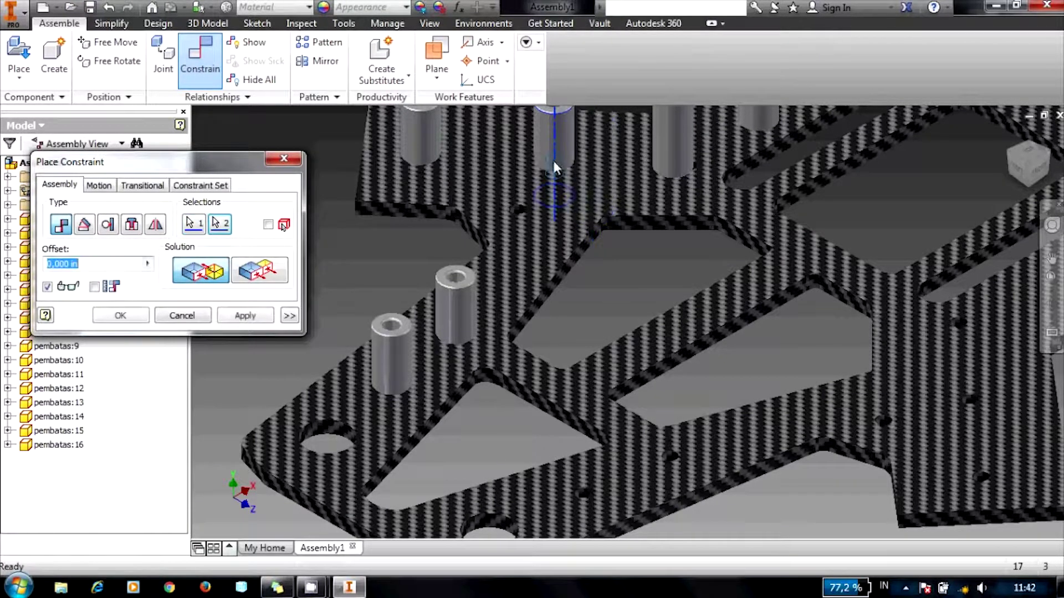
left_click(245, 315)
scroll(496, 318, "down", 5)
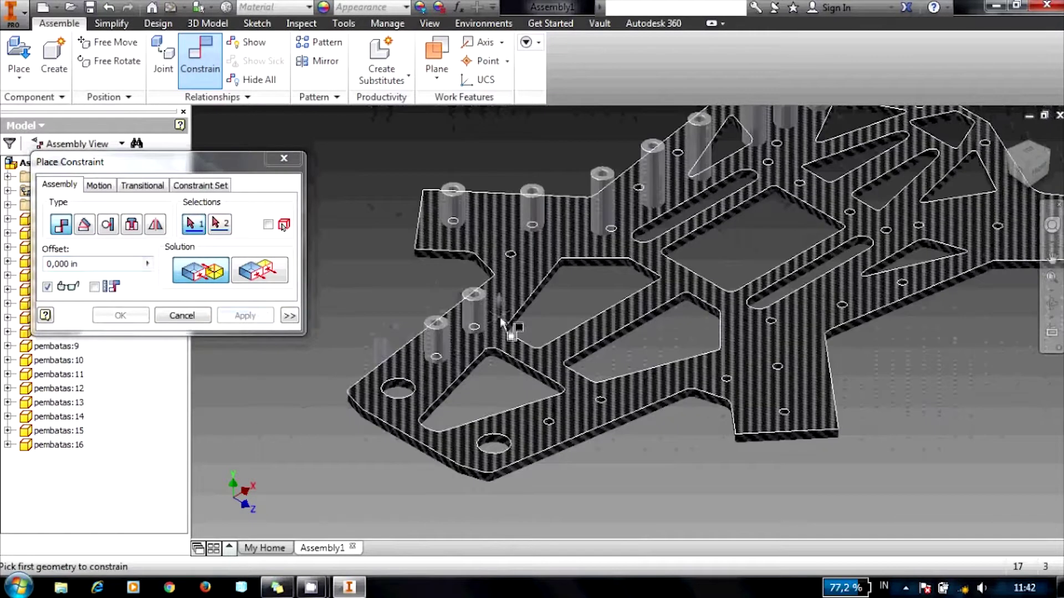
scroll(589, 179, "up", 6)
left_click(612, 199)
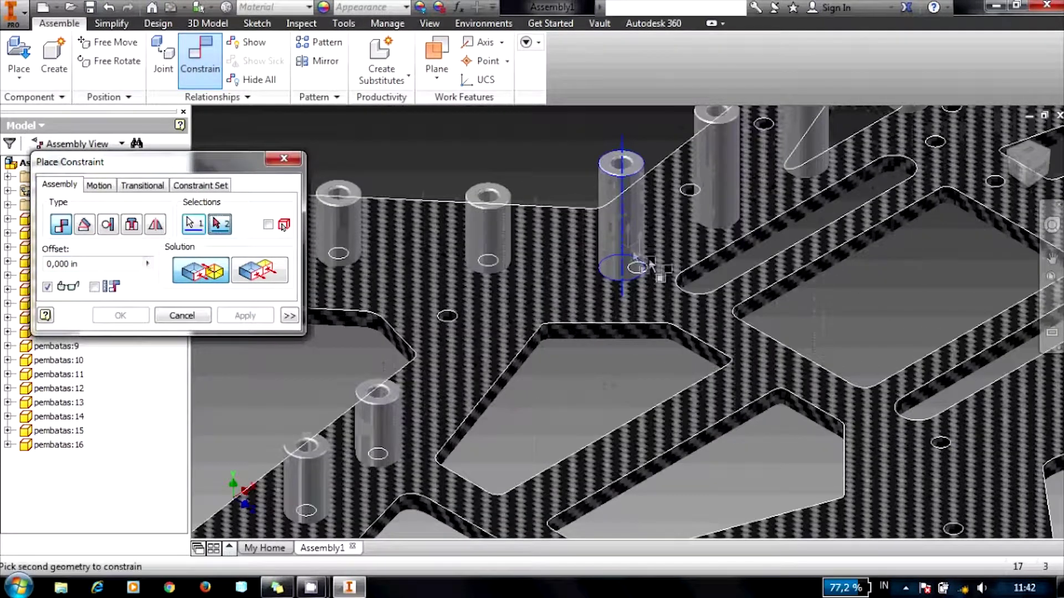
left_click(642, 270)
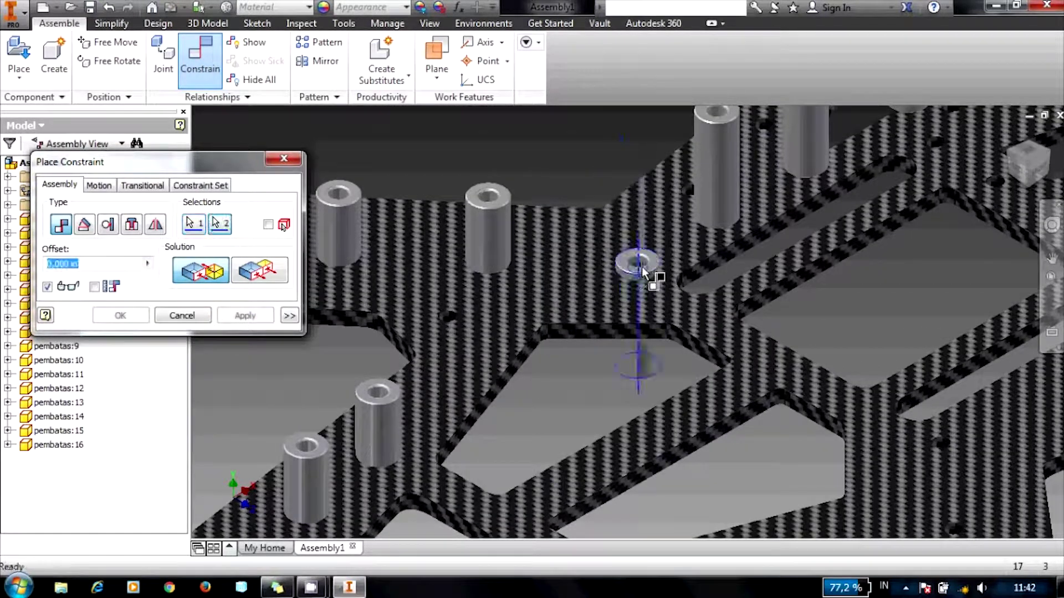
left_click(247, 316)
Step: Mate two more standoffs to the plate holes beneath them
scroll(540, 240, "down", 5)
scroll(597, 221, "up", 5)
left_click(610, 208)
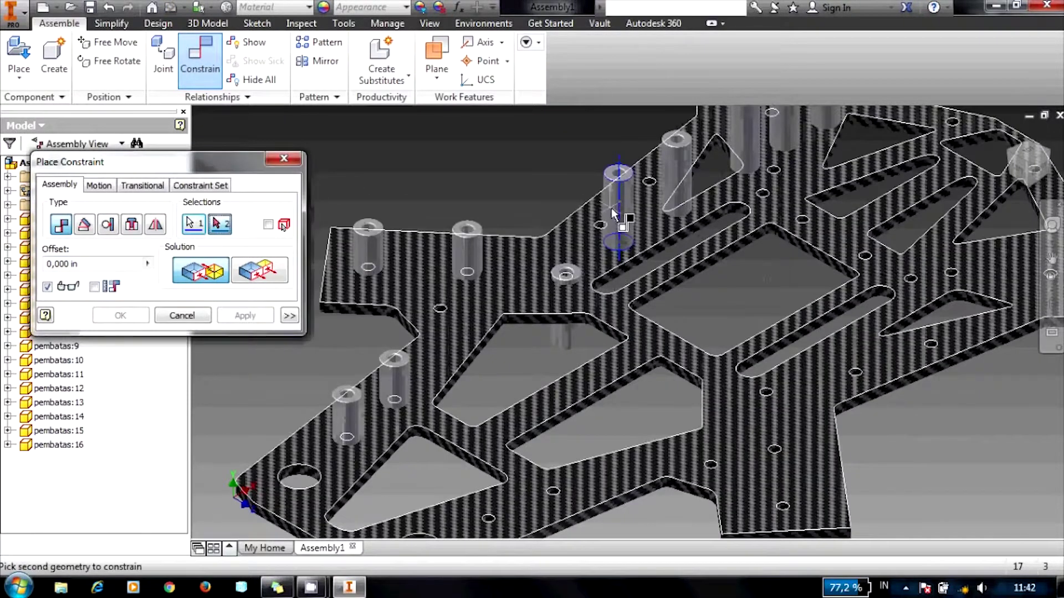
scroll(438, 309, "up", 5)
left_click(443, 310)
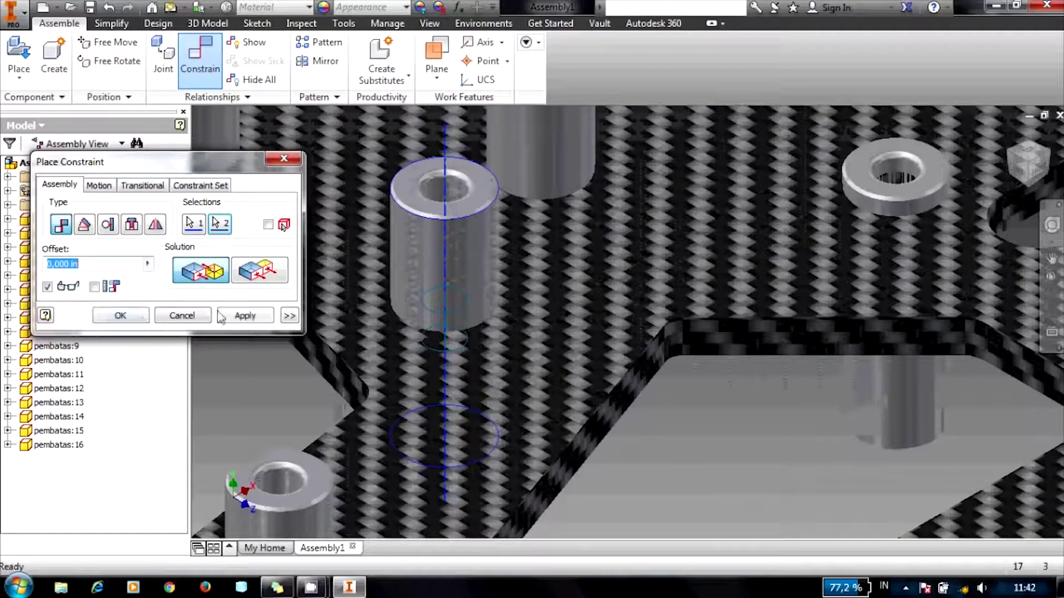
left_click(220, 315)
scroll(427, 308, "down", 5)
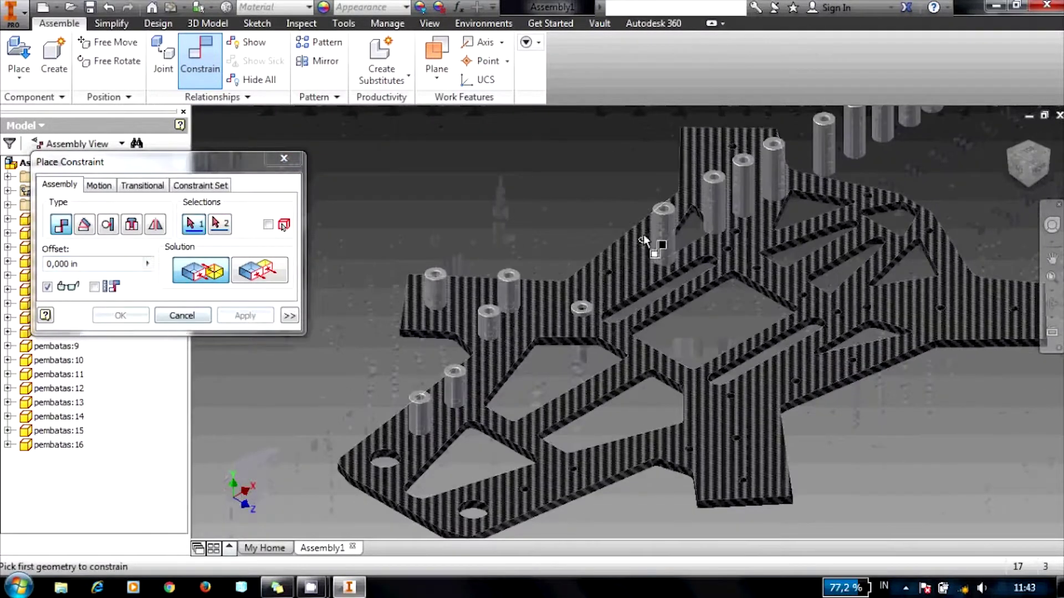
scroll(669, 224, "up", 5)
left_click(667, 241)
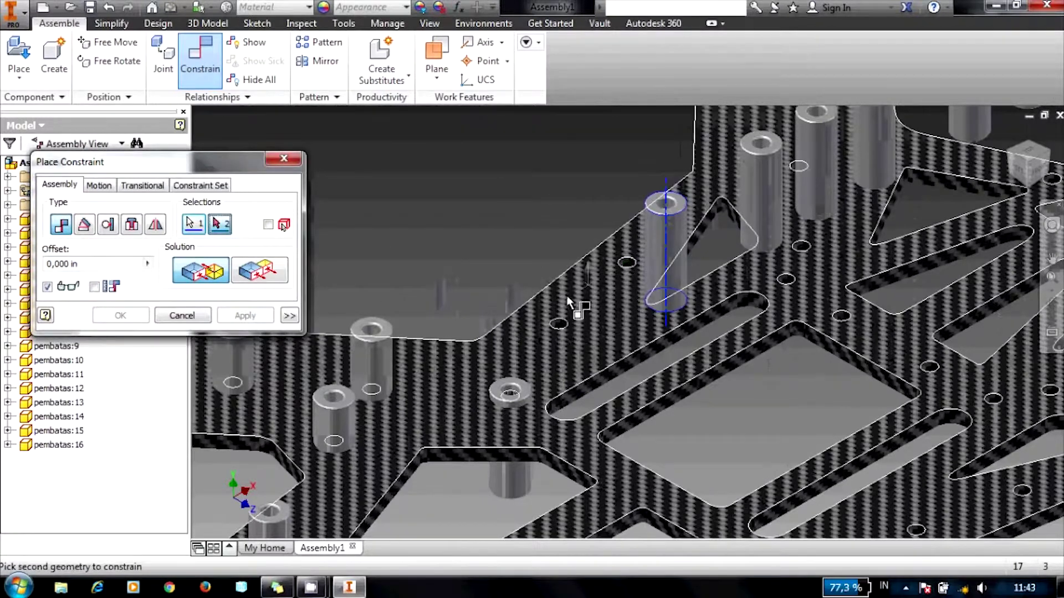
left_click(559, 328)
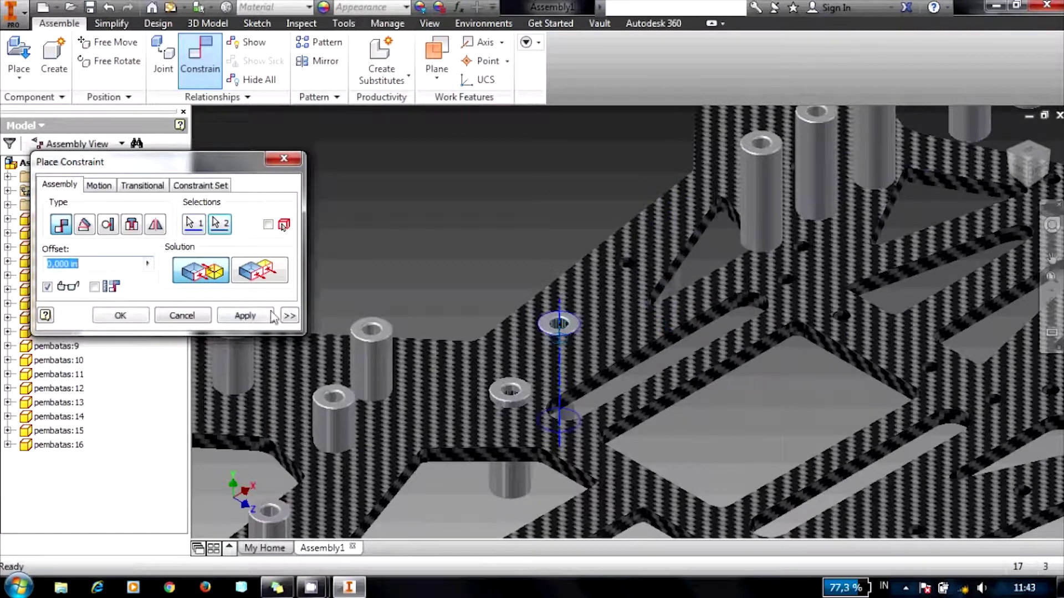
left_click(246, 316)
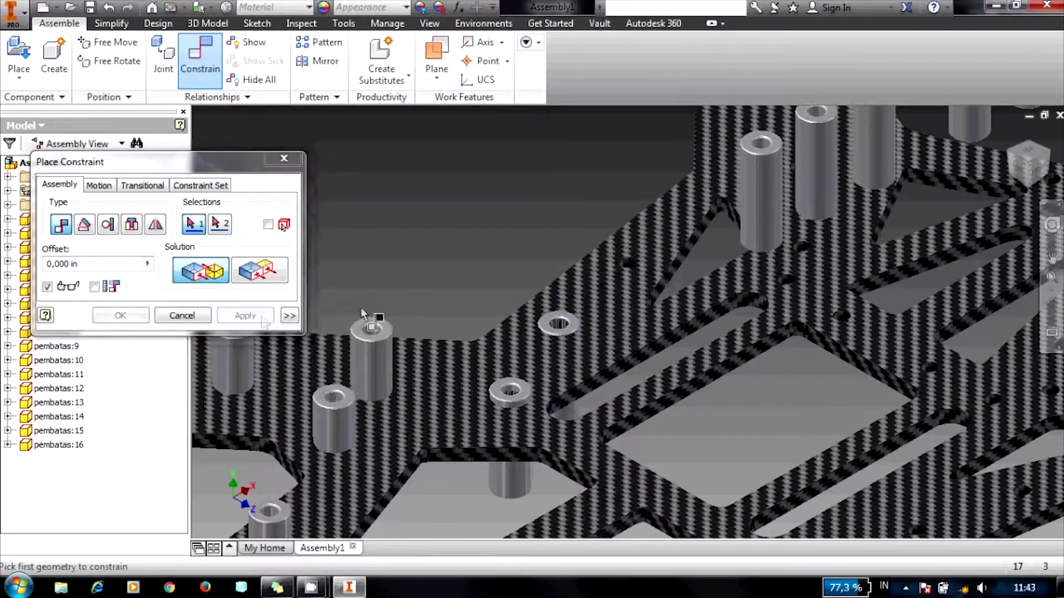
Step: Seat another standoff, then a loose-row standoff into a hole near the plate edge
left_click(766, 197)
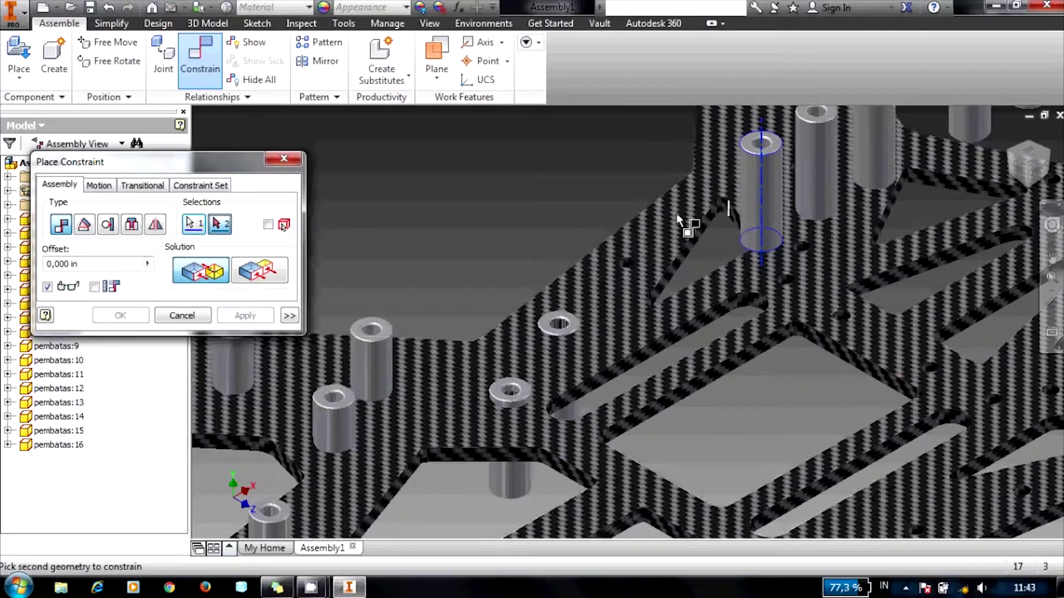
left_click(626, 267)
left_click(246, 315)
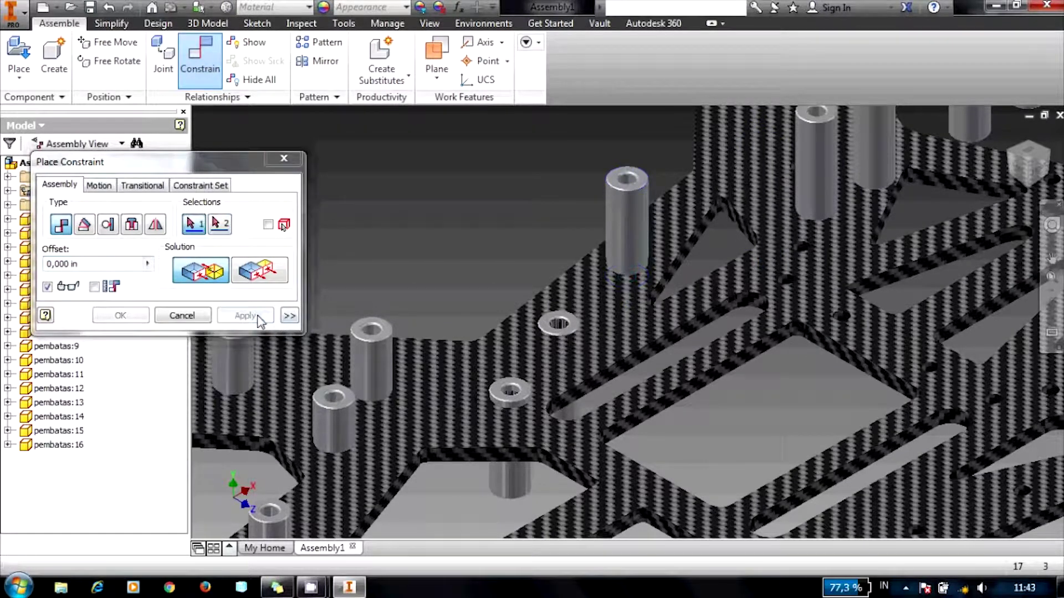
scroll(609, 250, "down", 5)
scroll(662, 191, "down", 3)
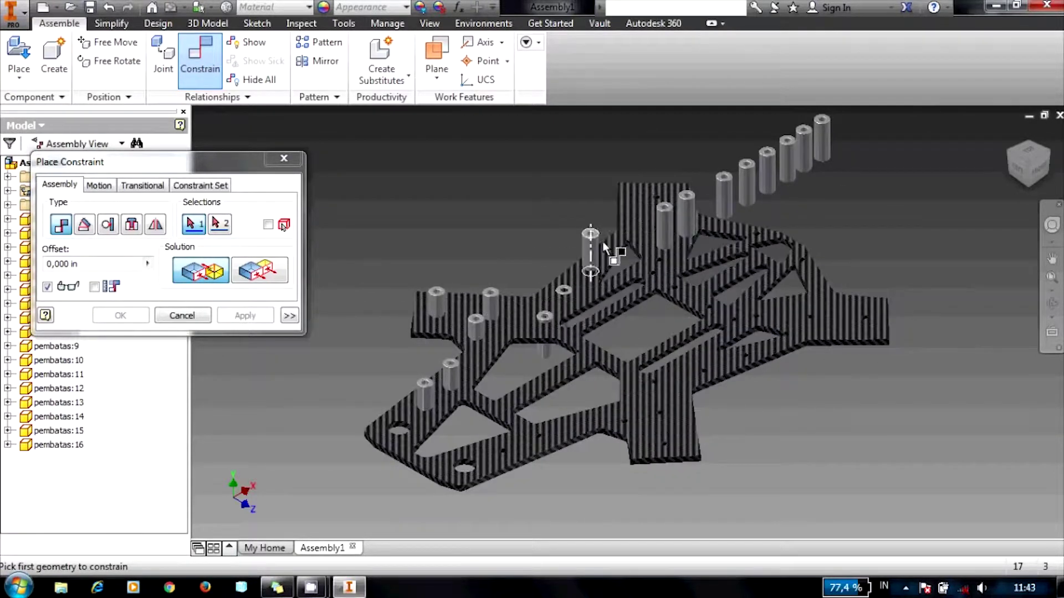
left_click(660, 228)
scroll(528, 403, "up", 5)
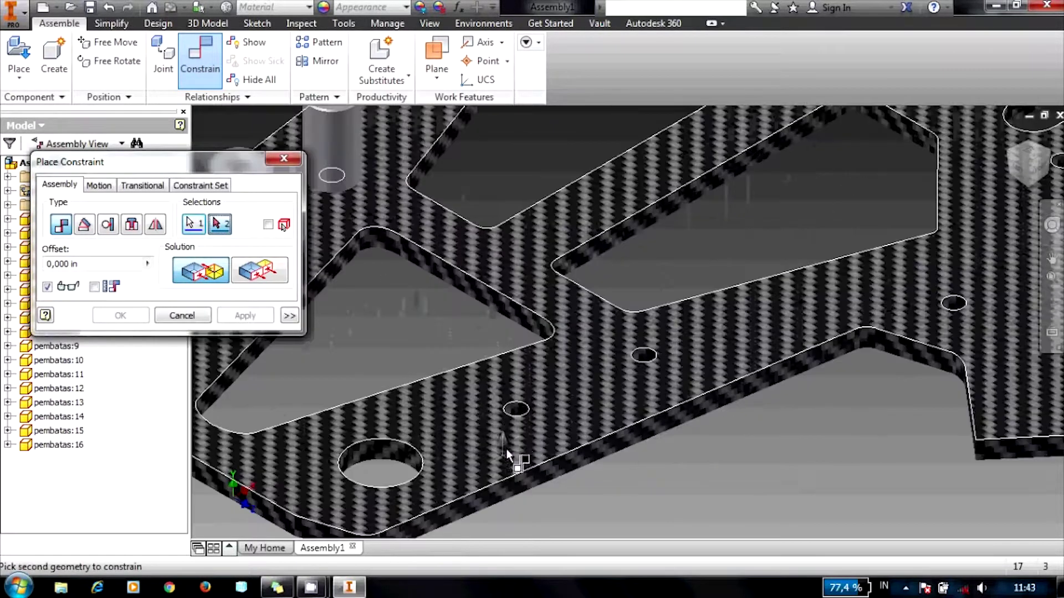
left_click(518, 415)
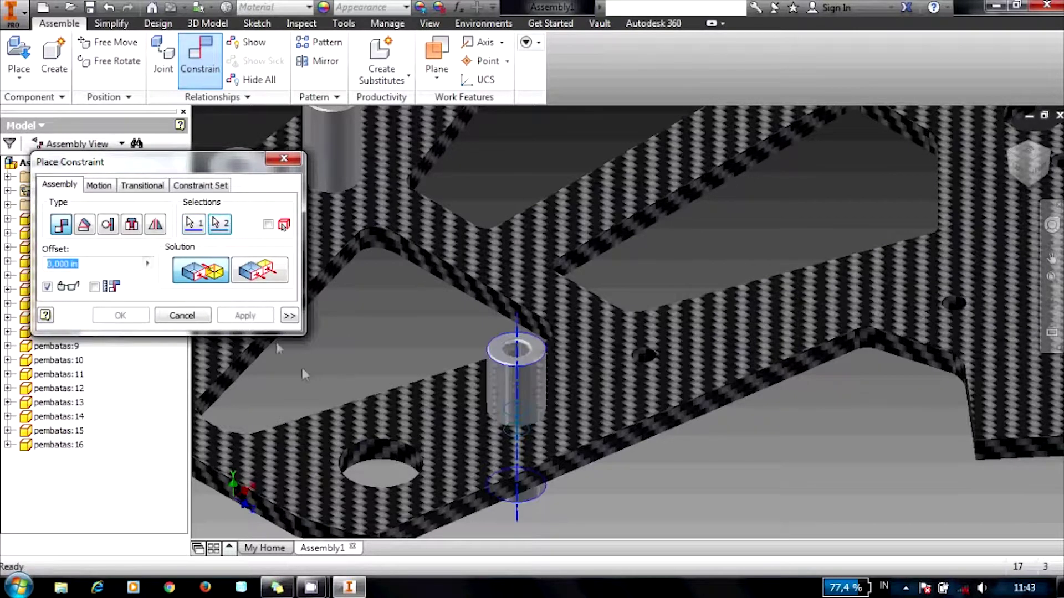
left_click(245, 315)
Step: Mate another loose standoff axially into its plate hole
scroll(537, 265, "down", 5)
scroll(540, 238, "up", 1)
scroll(543, 210, "up", 1)
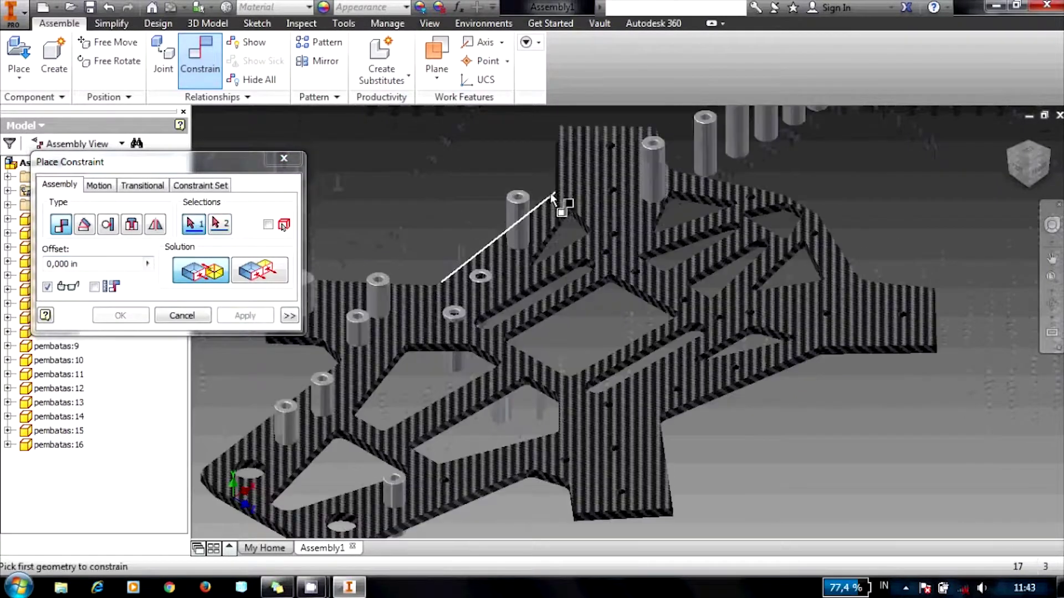
scroll(543, 210, "up", 2)
scroll(501, 292, "down", 4)
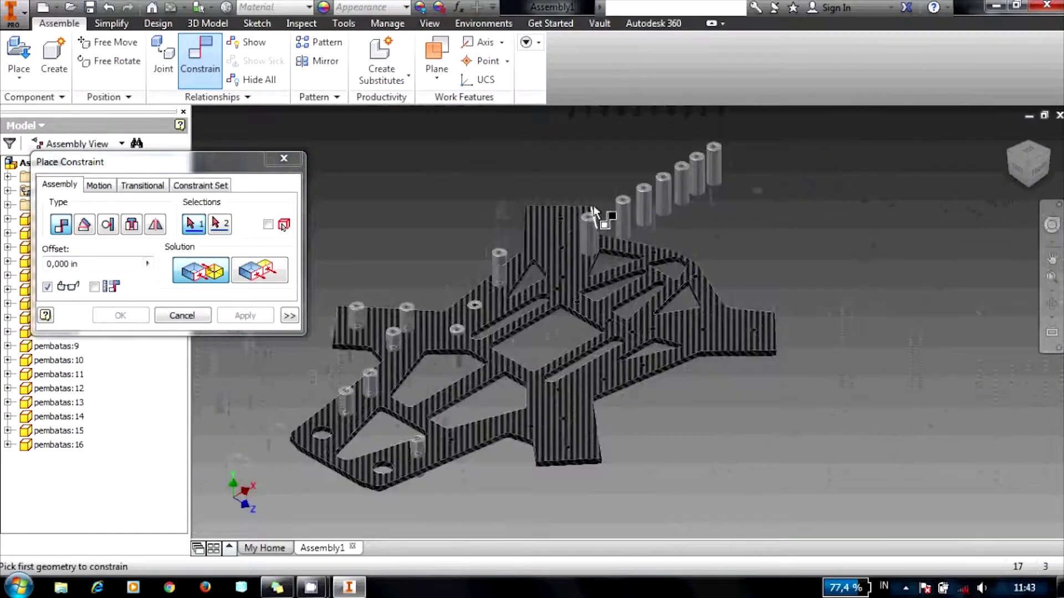
scroll(587, 254, "up", 3)
left_click(586, 254)
scroll(585, 249, "down", 4)
scroll(577, 309, "up", 2)
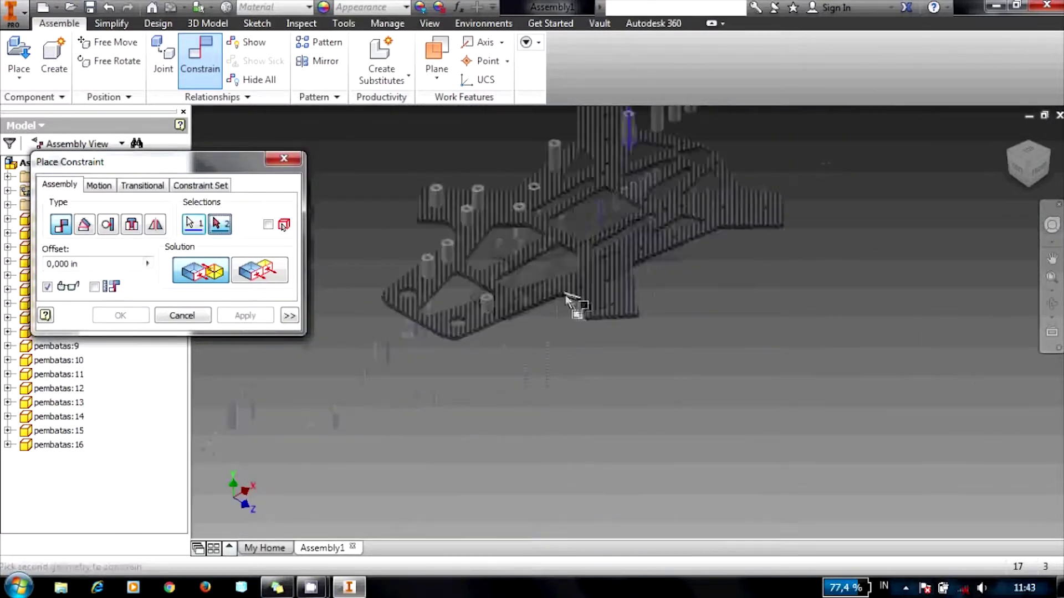
scroll(491, 296, "up", 4)
left_click(408, 315)
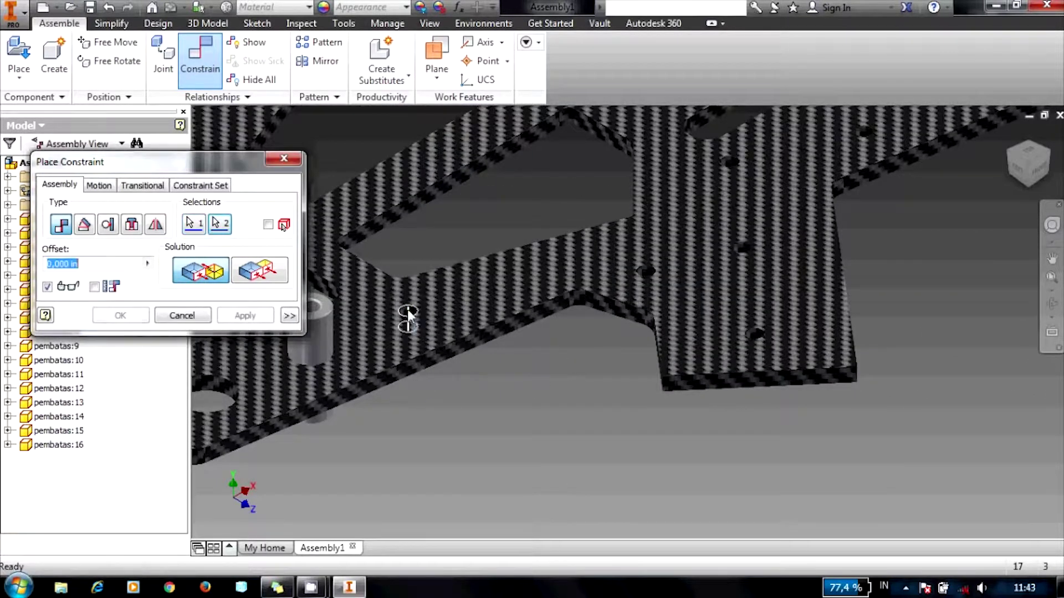
left_click(246, 316)
Step: Constrain the next standoff from the row into its hole in the plate
scroll(600, 335, "down", 2)
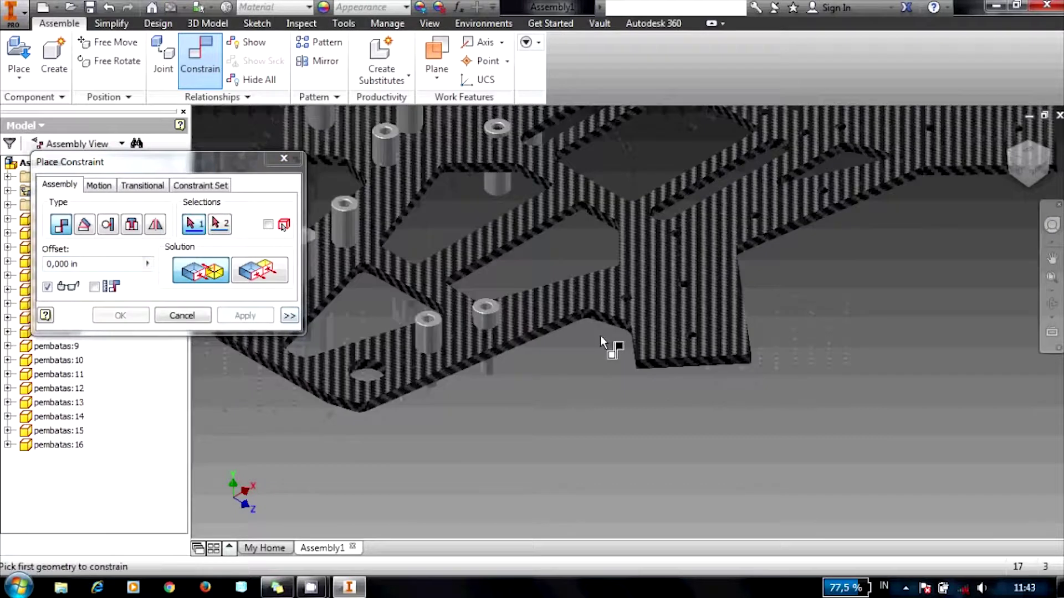
scroll(610, 315, "down", 3)
scroll(609, 240, "down", 2)
scroll(667, 158, "up", 3)
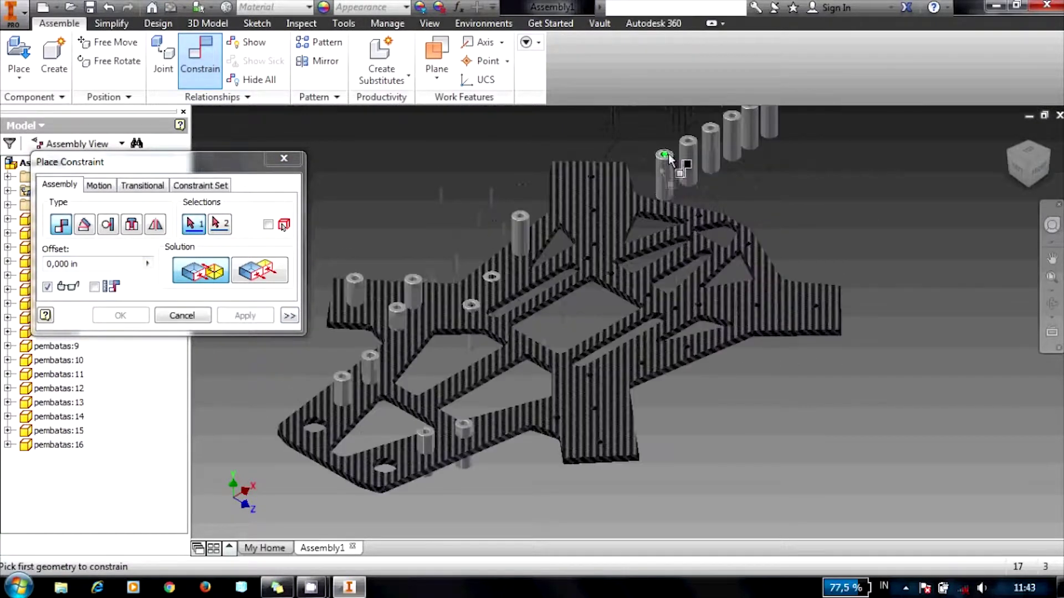
left_click(664, 166)
scroll(565, 424, "up", 4)
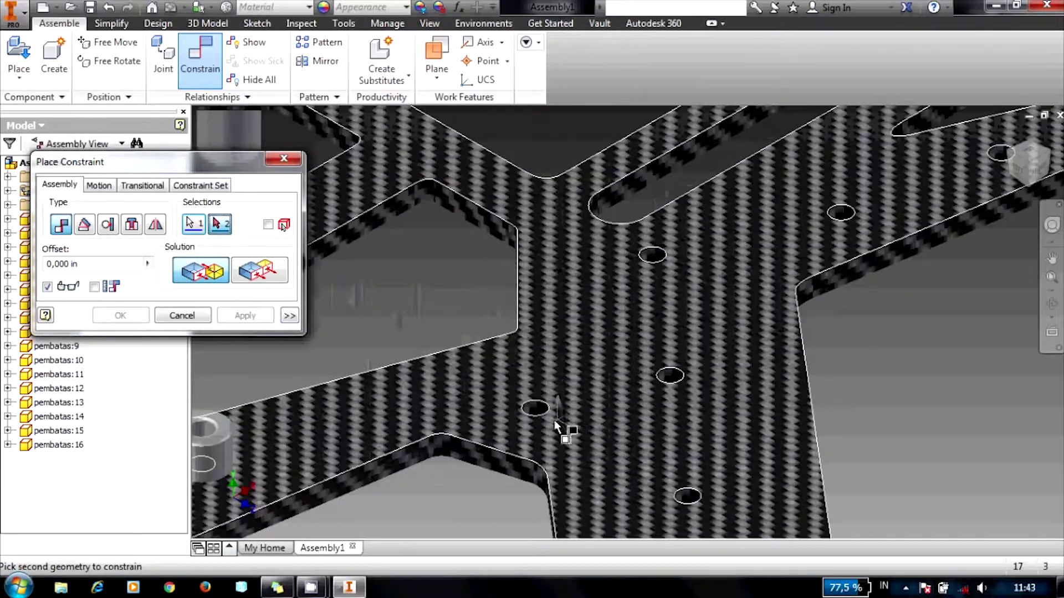
left_click(539, 406)
left_click(244, 316)
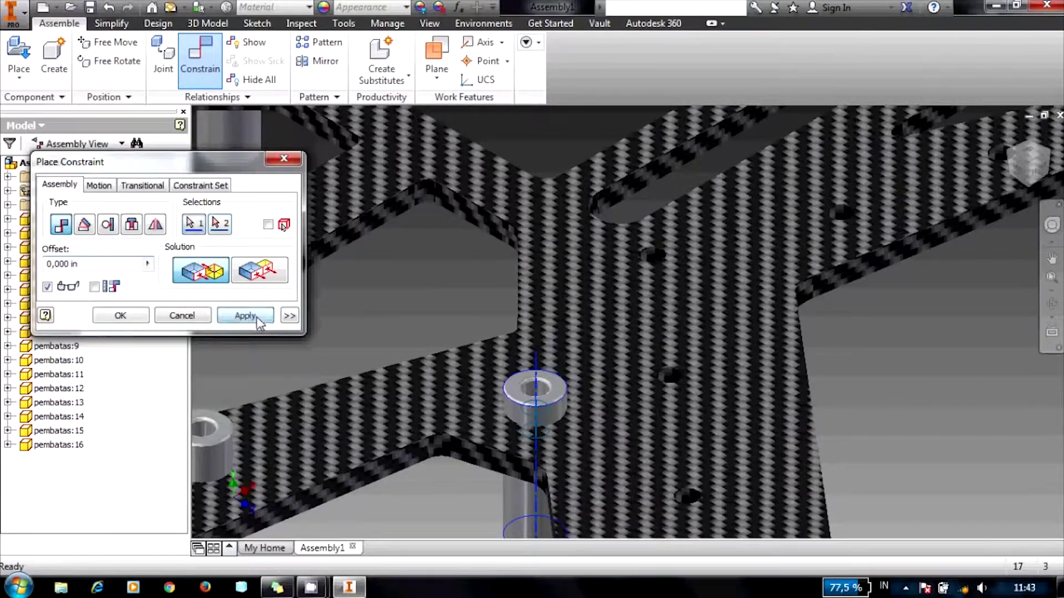
Step: Seat the next loose standoff's axis into a plate hole
scroll(558, 316, "down", 3)
scroll(558, 316, "down", 2)
scroll(598, 228, "up", 3)
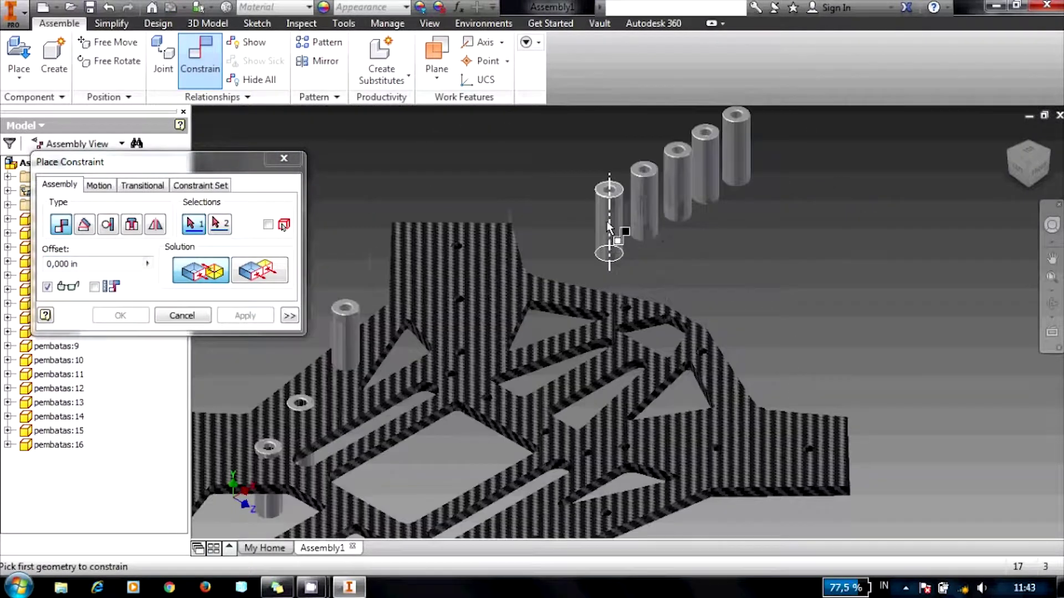
left_click(606, 236)
scroll(534, 356, "up", 2)
scroll(556, 338, "down", 1)
scroll(557, 342, "up", 2)
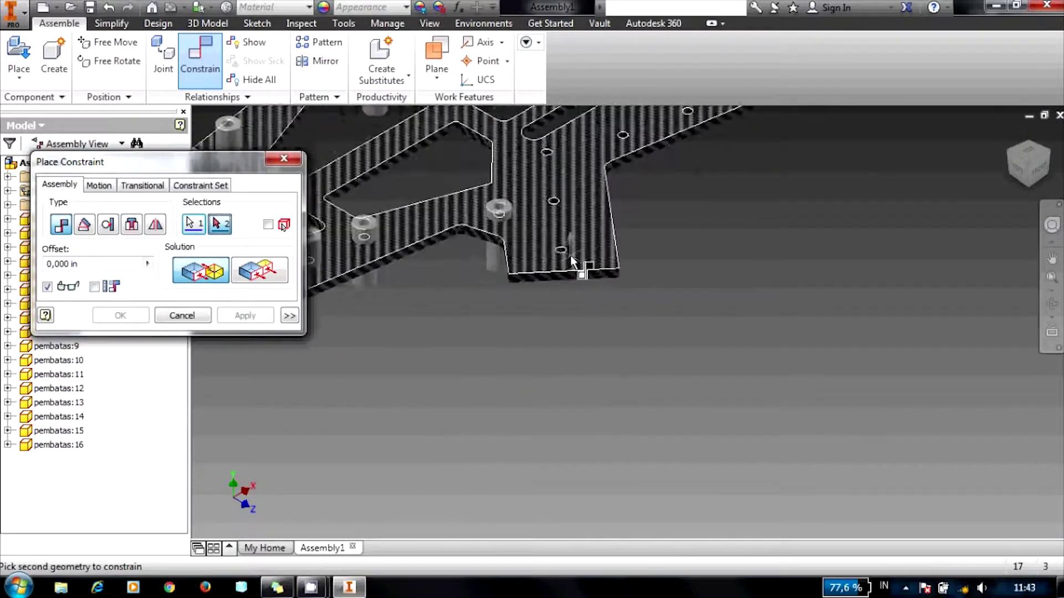
scroll(579, 278, "up", 2)
left_click(543, 236)
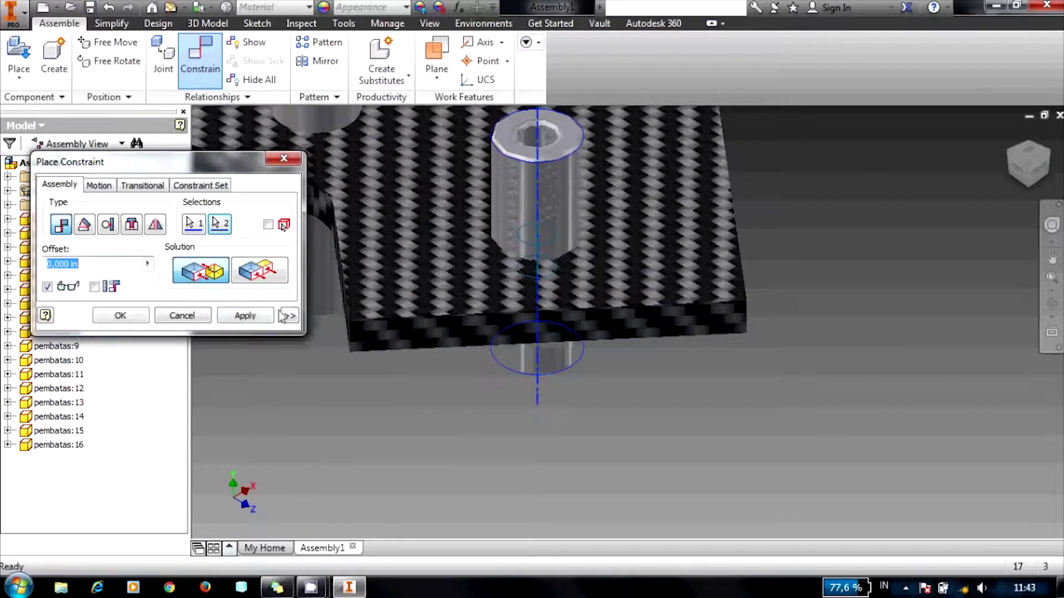
left_click(245, 315)
Step: Mate one more loose standoff to its hole in the plate
scroll(519, 403, "down", 3)
scroll(526, 387, "down", 2)
scroll(554, 246, "up", 2)
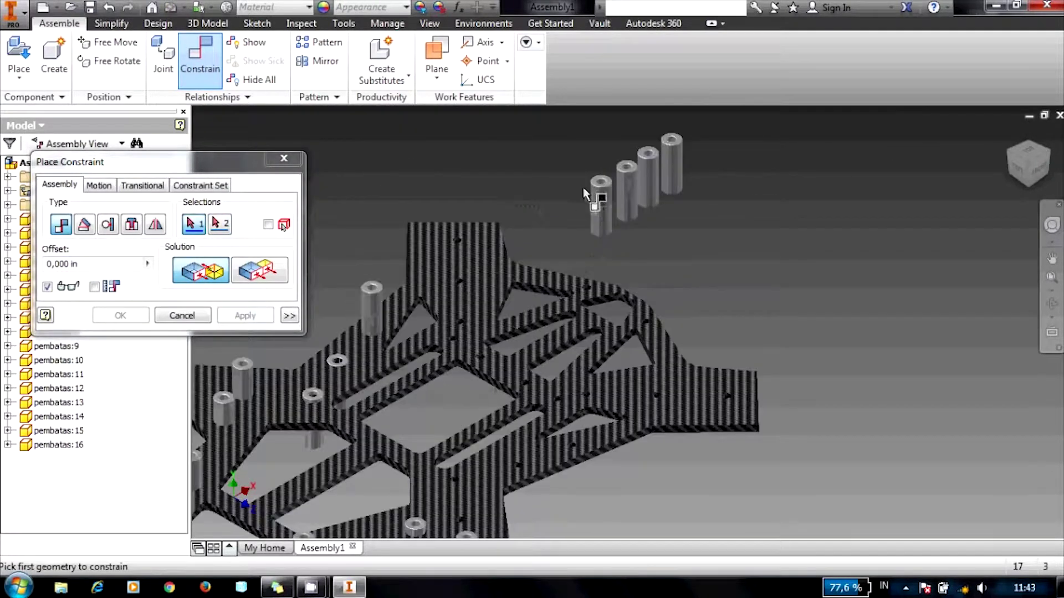
left_click(598, 214)
scroll(524, 263, "down", 3)
scroll(472, 363, "up", 5)
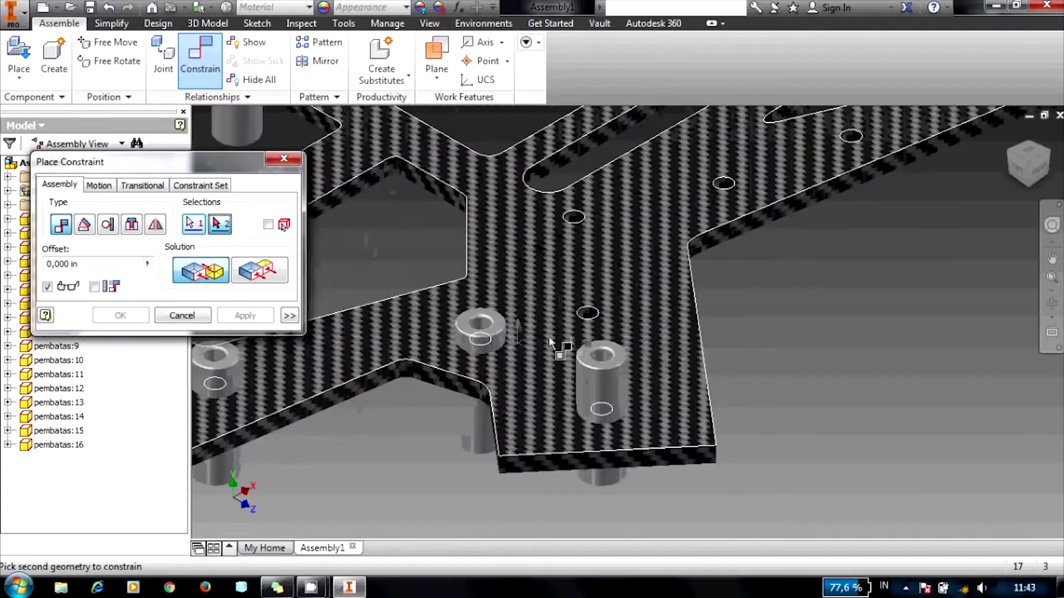
left_click(589, 316)
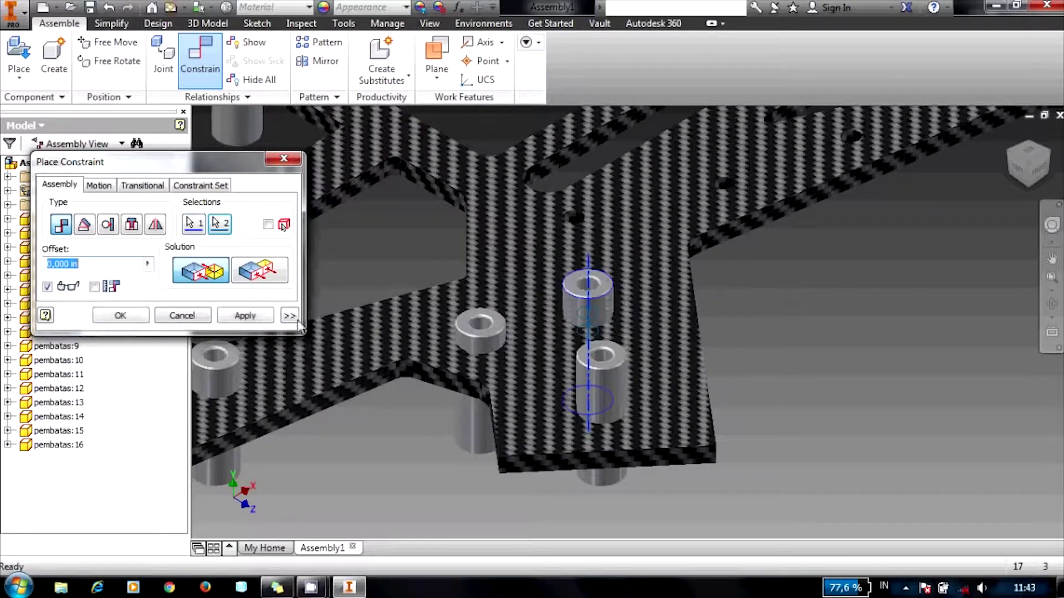
left_click(270, 316)
Step: Seat the next spacer into its target hole on the plate
scroll(593, 357, "down", 4)
scroll(616, 236, "up", 1)
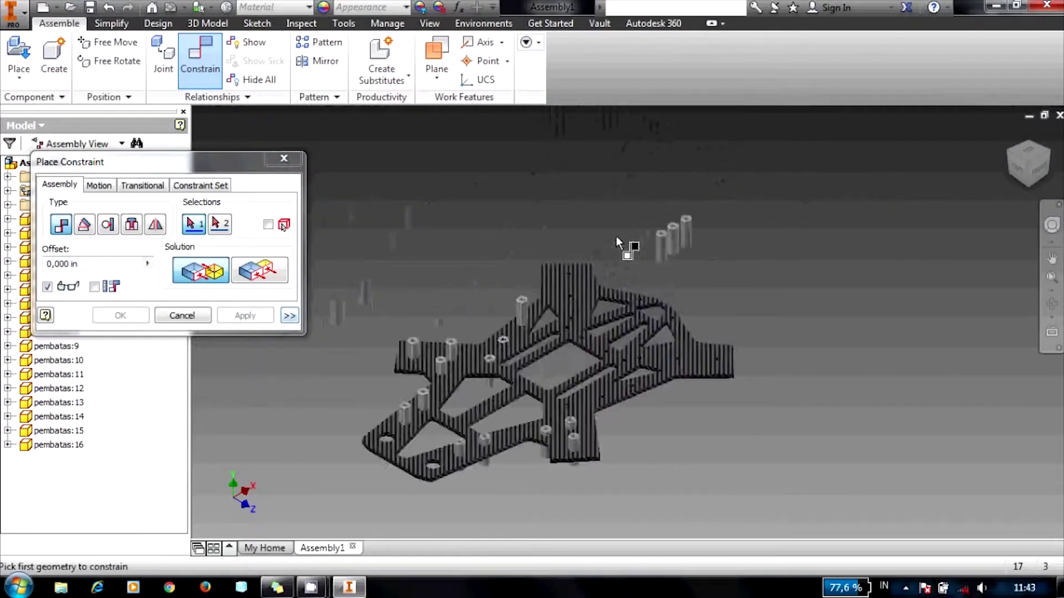
scroll(693, 247, "up", 3)
left_click(693, 248)
scroll(568, 253, "down", 3)
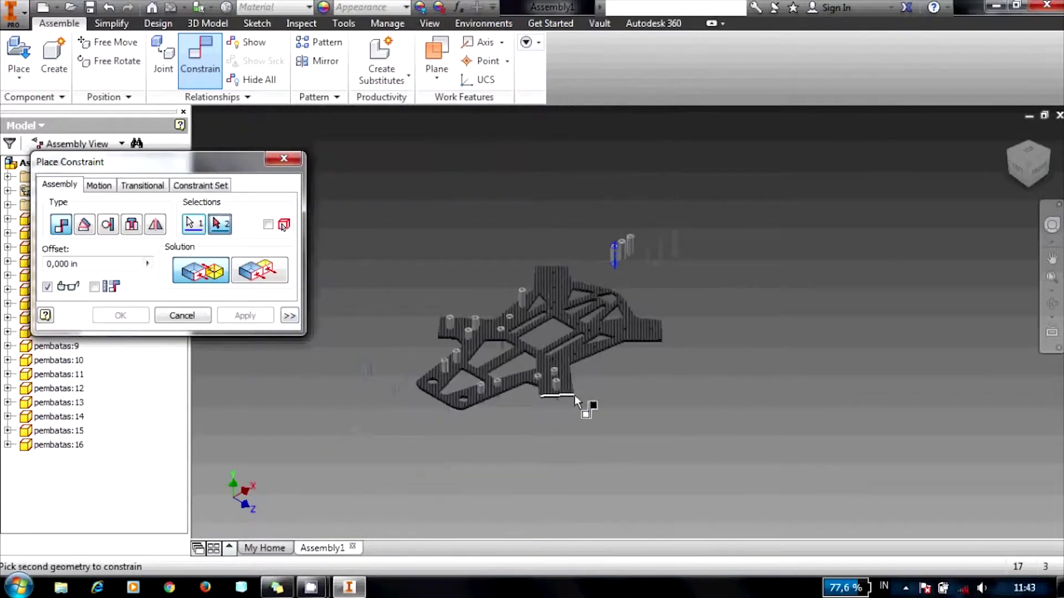
scroll(574, 394, "up", 3)
scroll(540, 337, "up", 2)
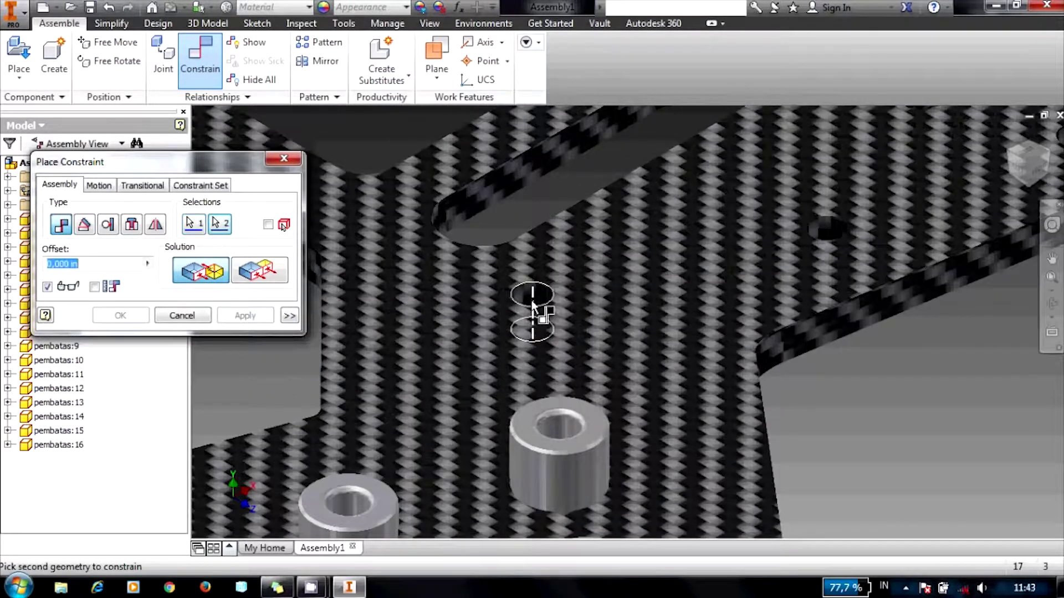
left_click(531, 302)
left_click(238, 315)
Step: Mate the top spacer into a hole on the frame plate
scroll(498, 332, "down", 3)
scroll(526, 327, "down", 3)
scroll(619, 162, "up", 3)
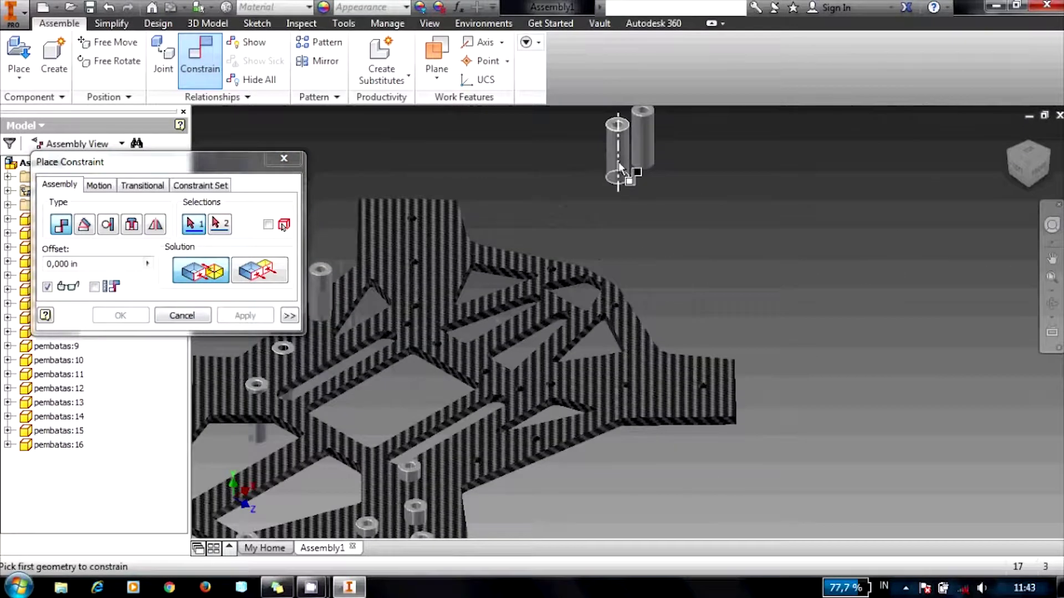
left_click(618, 161)
scroll(490, 456, "up", 5)
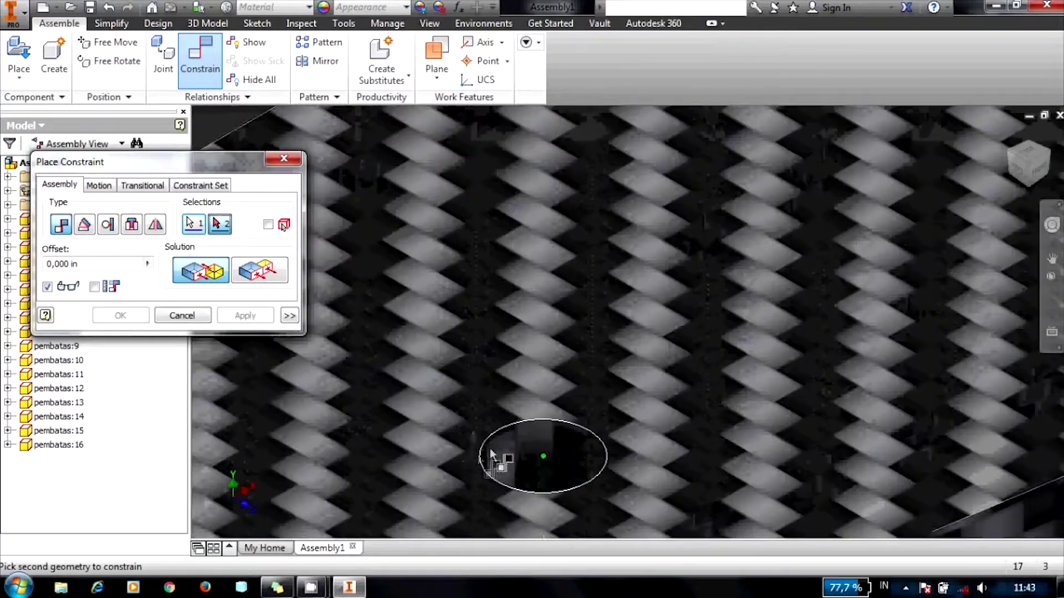
left_click(529, 460)
scroll(527, 438, "down", 5)
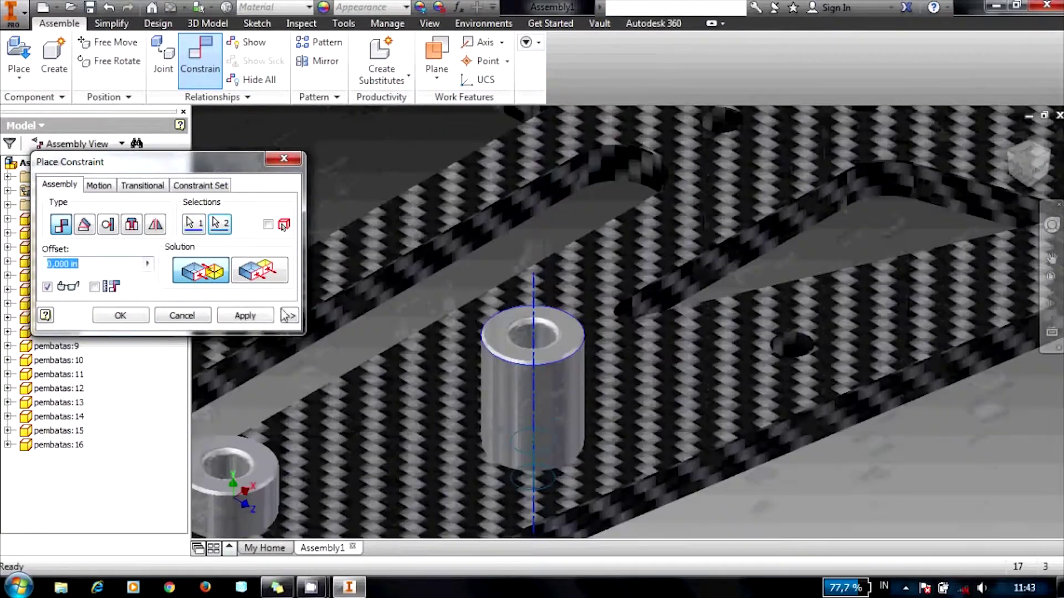
left_click(248, 315)
Step: Seat the last loose spacer in its hole and finish placing constraints
scroll(499, 372, "down", 5)
scroll(605, 235, "down", 3)
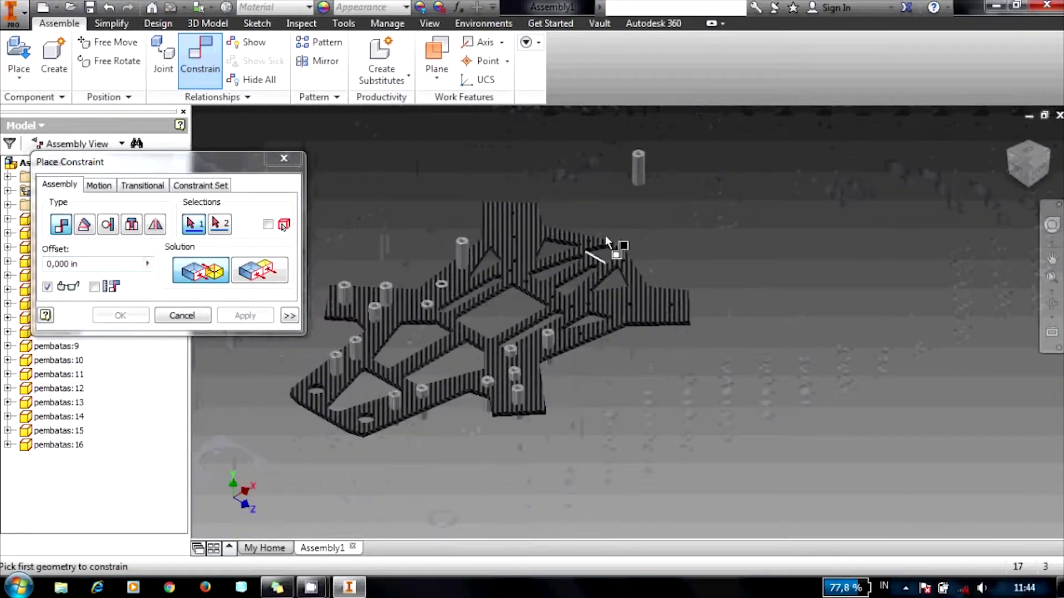
left_click(637, 173)
scroll(571, 327, "up", 5)
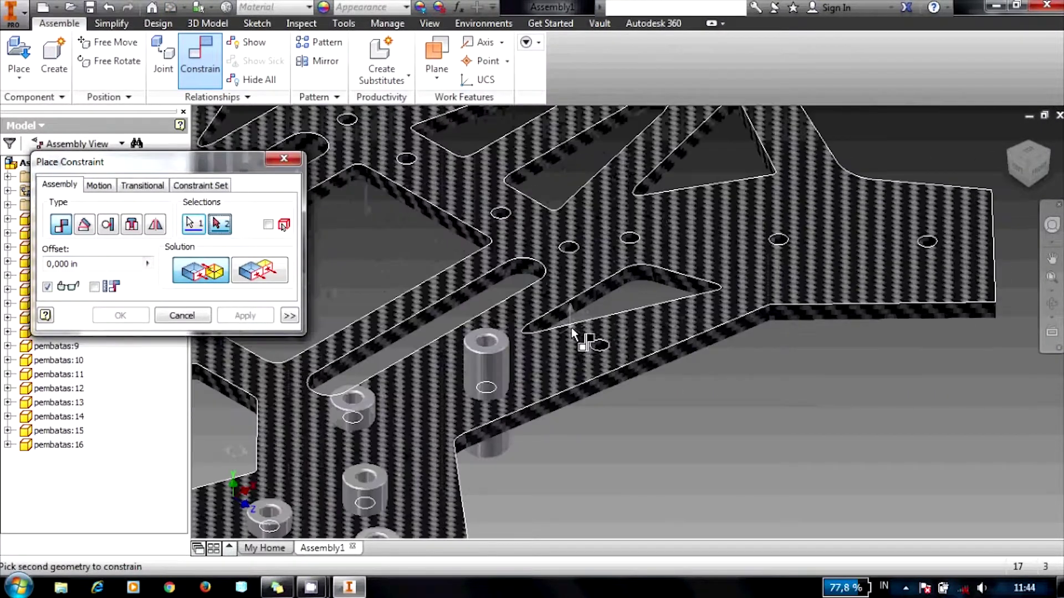
scroll(591, 335, "down", 3)
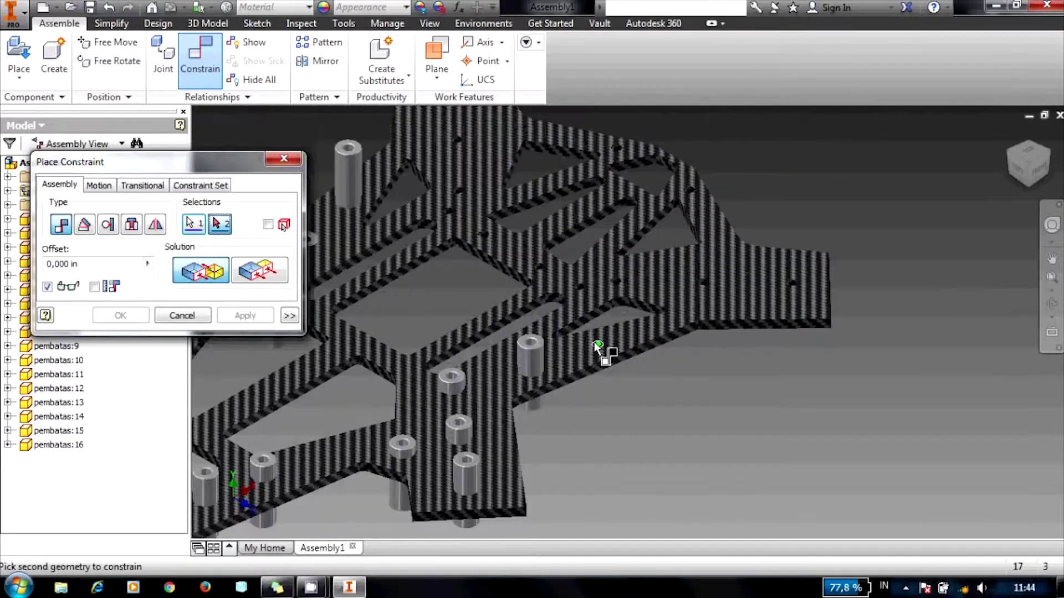
scroll(598, 347, "down", 3)
scroll(596, 346, "down", 2)
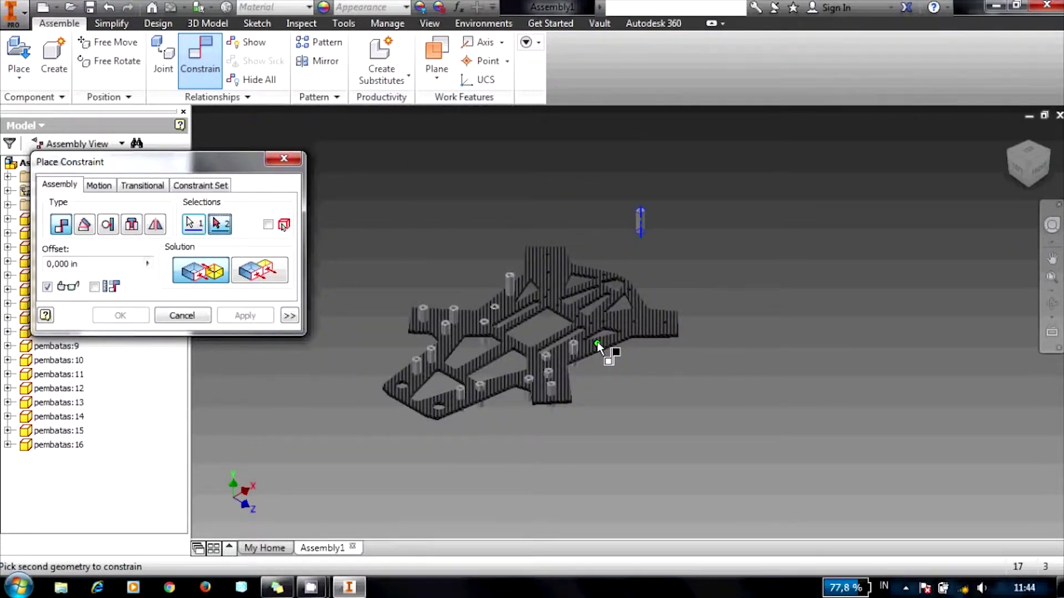
scroll(598, 346, "up", 5)
left_click(597, 348)
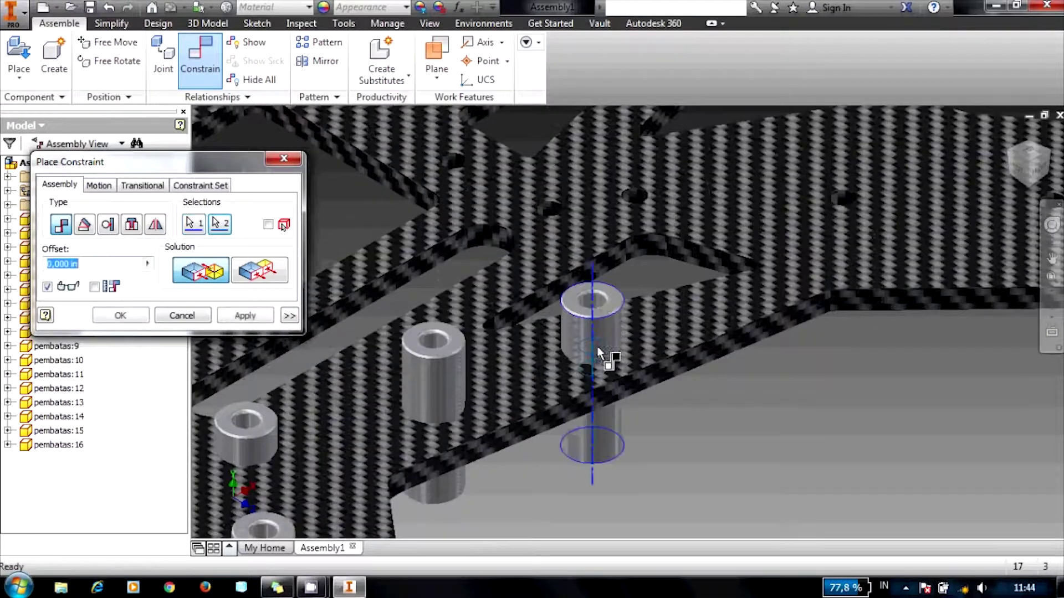
left_click(246, 314)
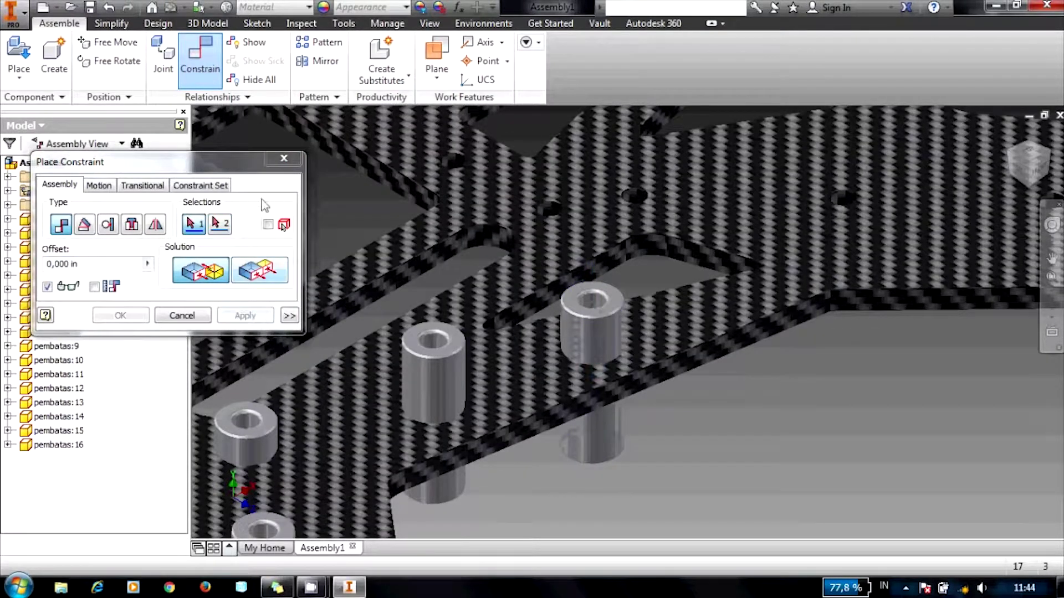
left_click(284, 159)
Step: Copy the spacer pembatas:16 to the clipboard
scroll(496, 333, "down", 3)
scroll(495, 332, "down", 2)
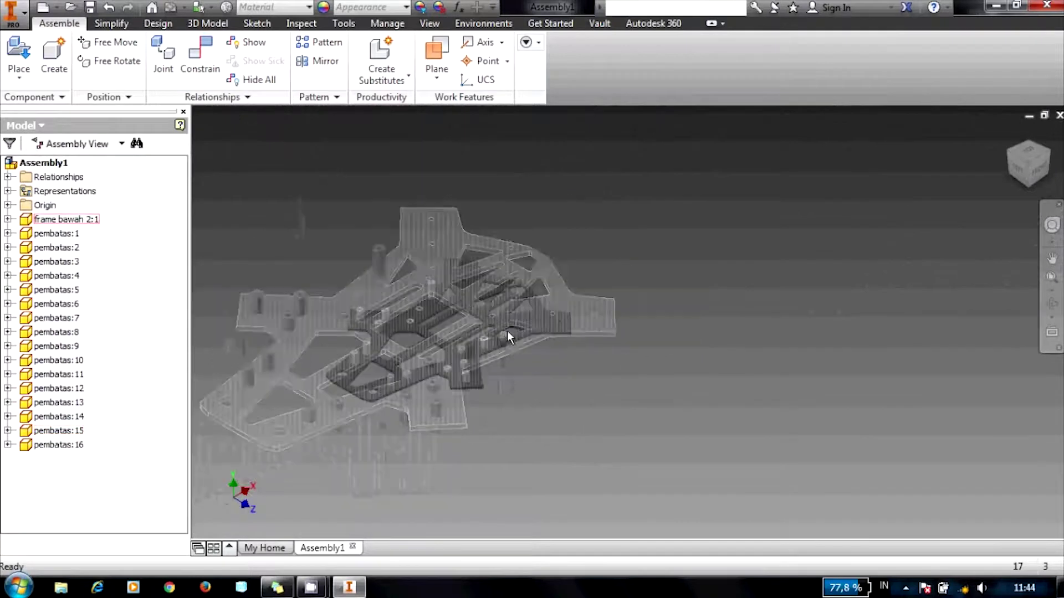
scroll(509, 343, "down", 3)
left_click(529, 358)
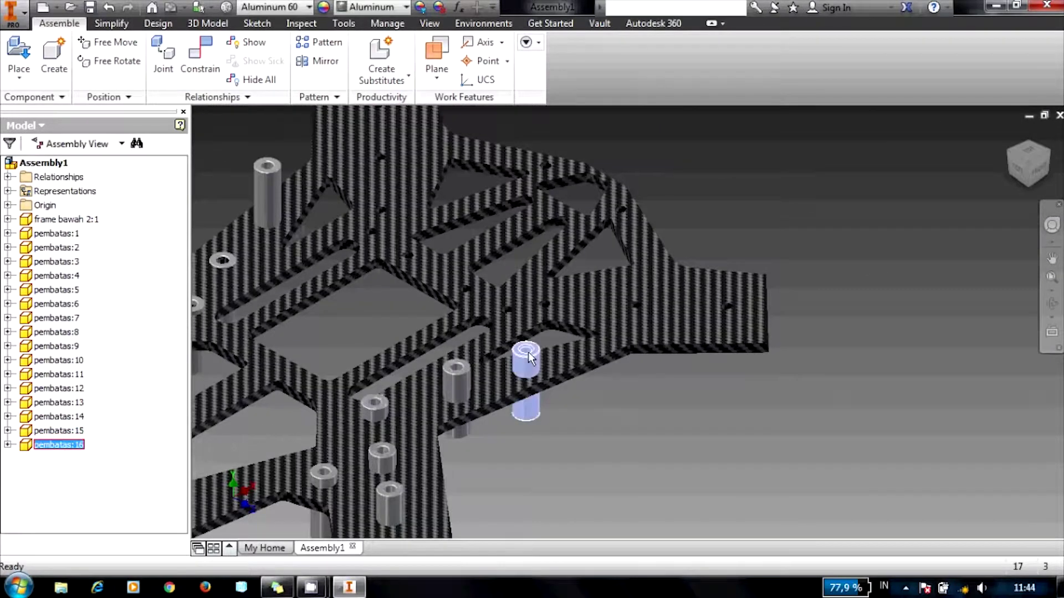
right_click(530, 358)
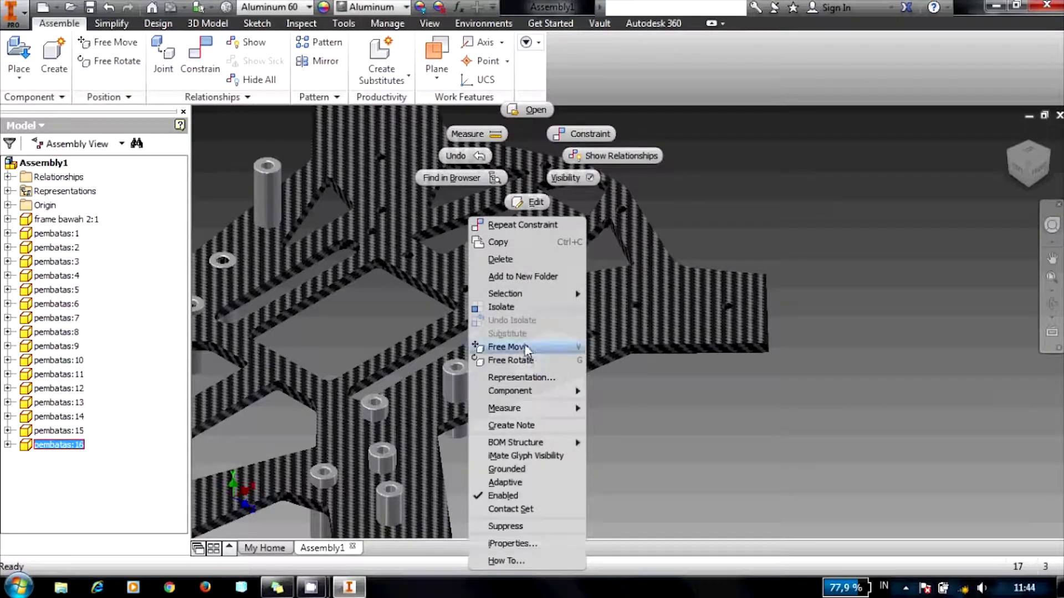
left_click(503, 243)
Step: Paste four spacer copies around the plate, then start a new constraint
scroll(609, 288, "up", 5)
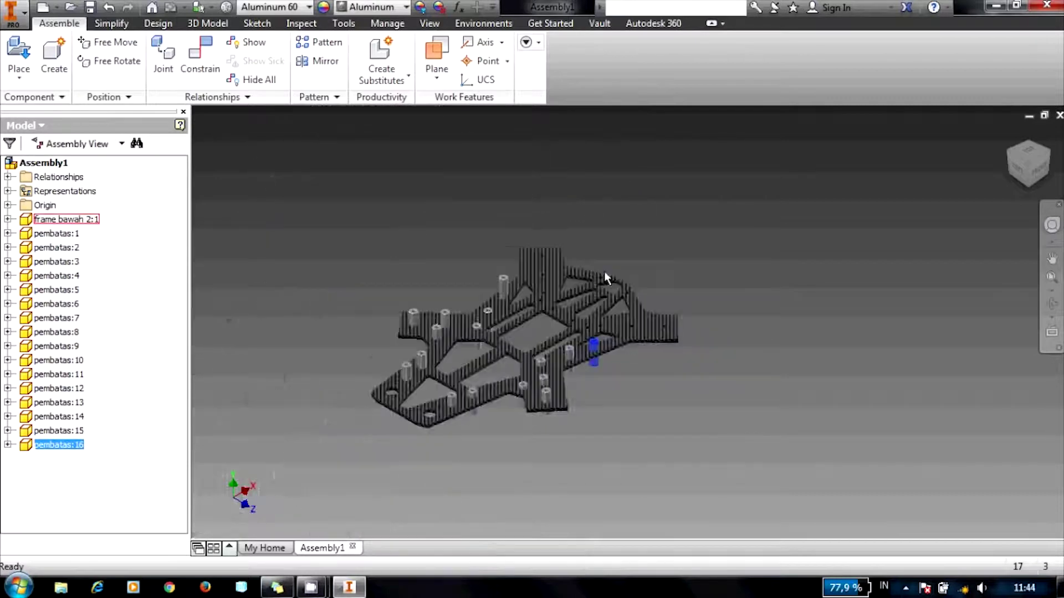
scroll(522, 244, "down", 3)
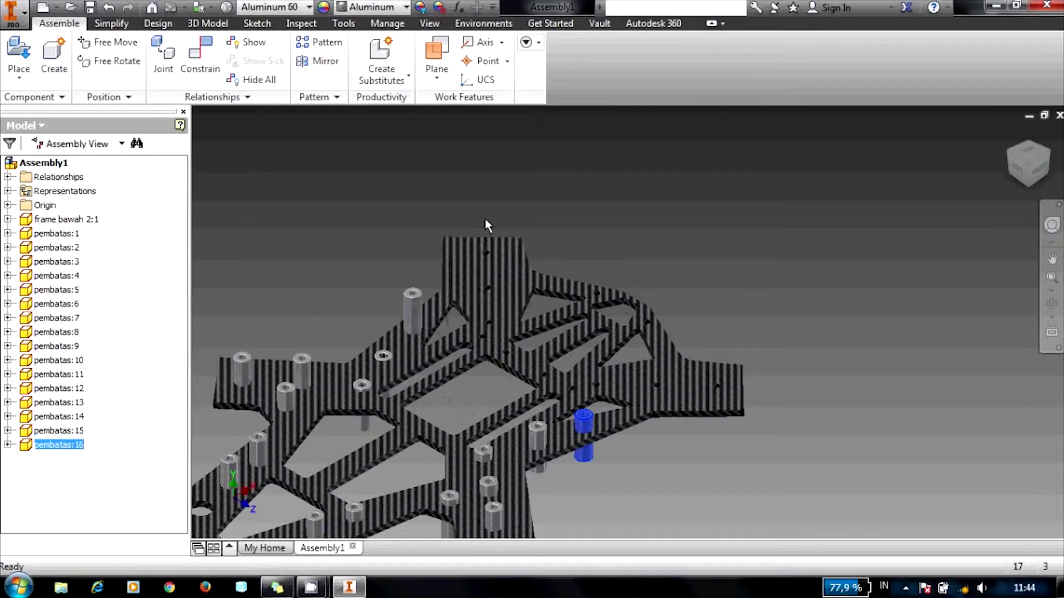
key("ctrl+v")
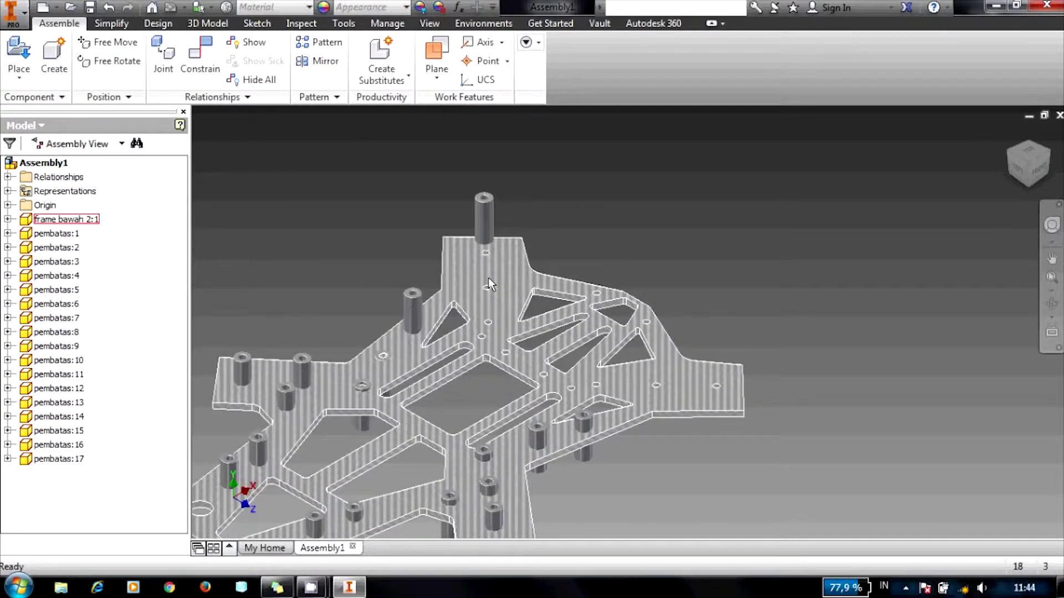
key("ctrl+v")
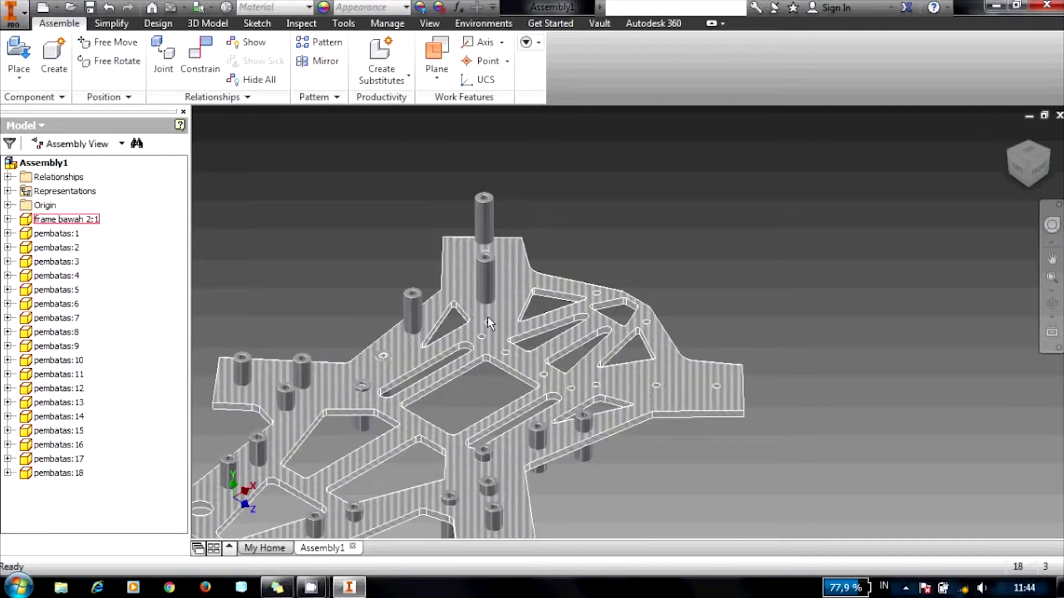
key("ctrl+v")
left_click(482, 332)
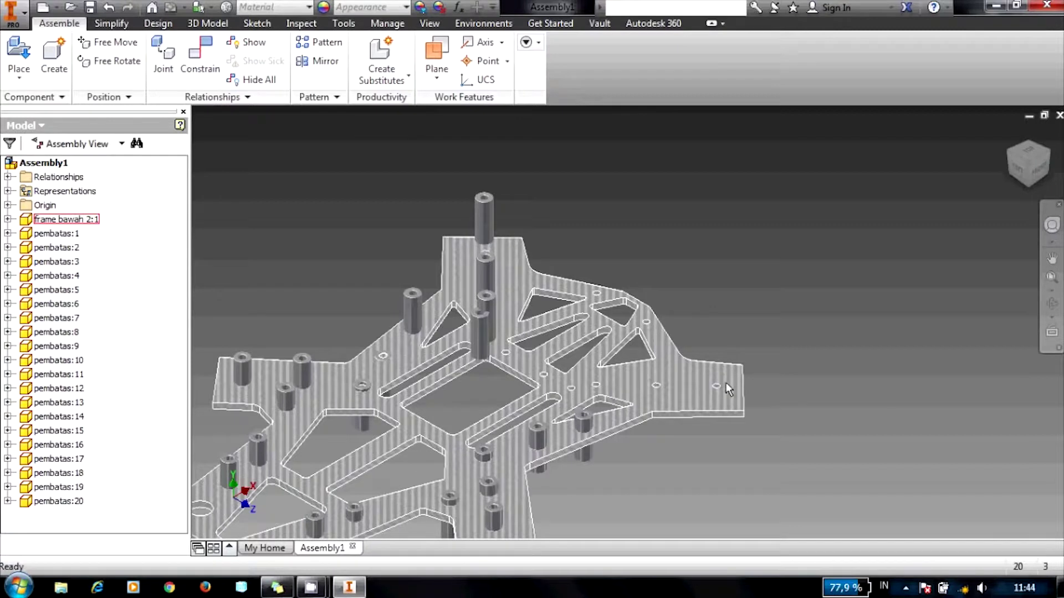
key("ctrl+v")
key("ctrl+v")
left_click(593, 362)
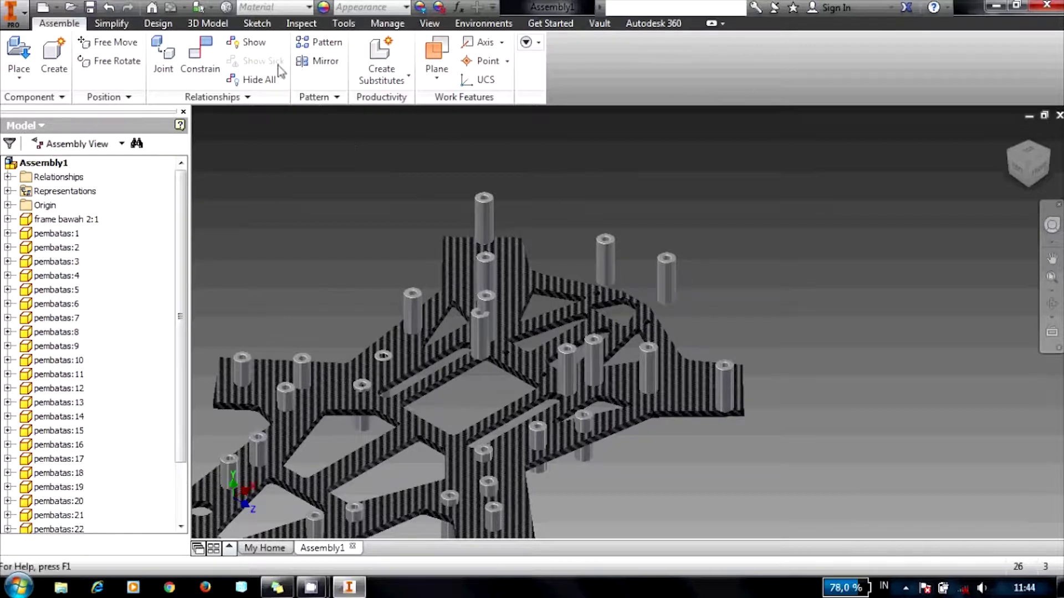
left_click(201, 59)
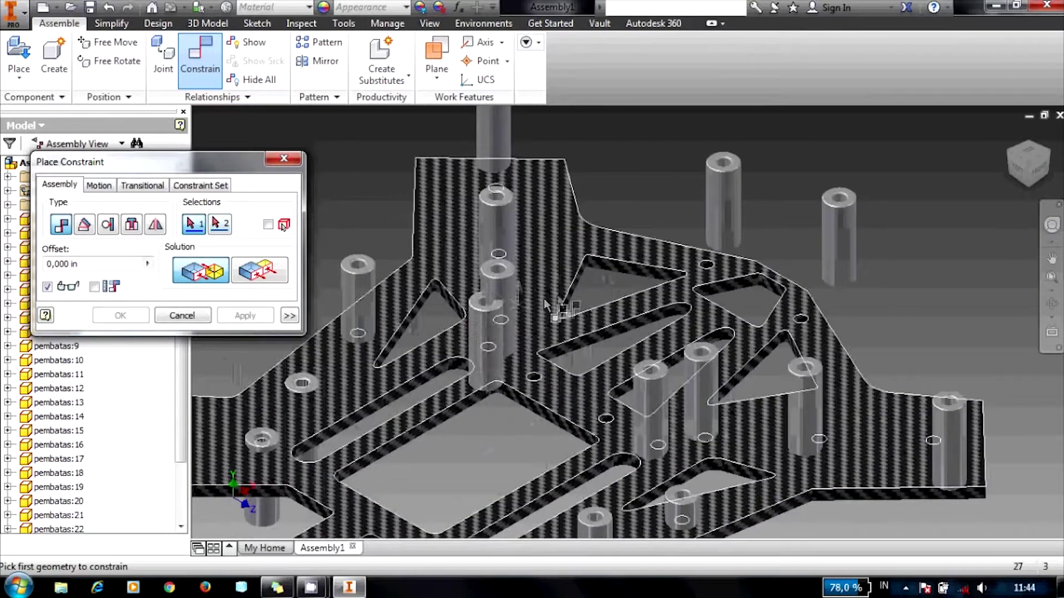
Step: Mate a copied spacer to a plate hole, then dismiss the 'assembly cannot be solved' warning
scroll(606, 264, "up", 3)
left_click(1048, 158)
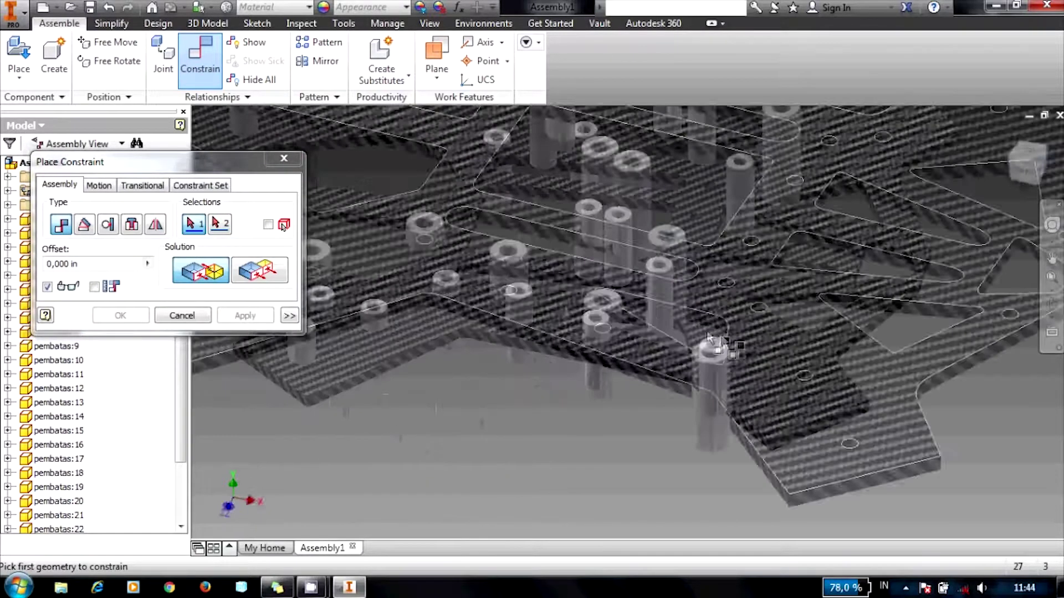
scroll(696, 270, "down", 3)
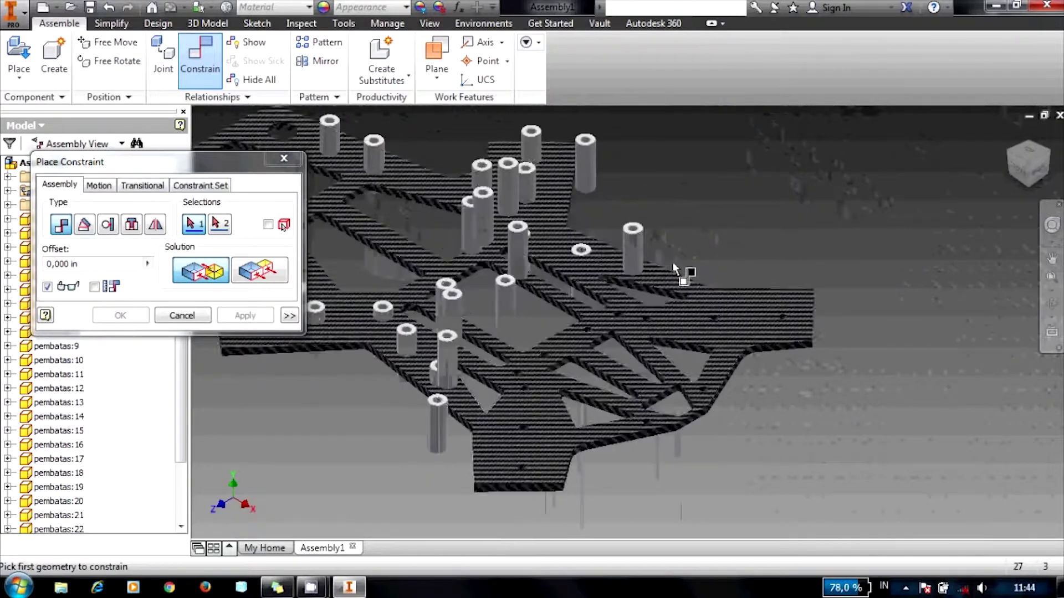
left_click(635, 266)
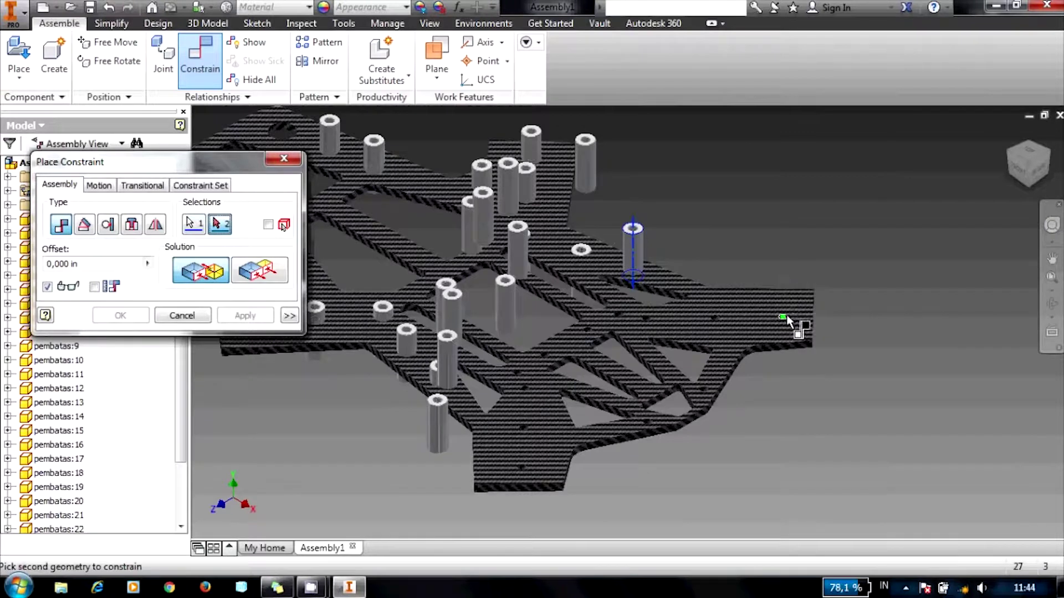
scroll(784, 321, "down", 3)
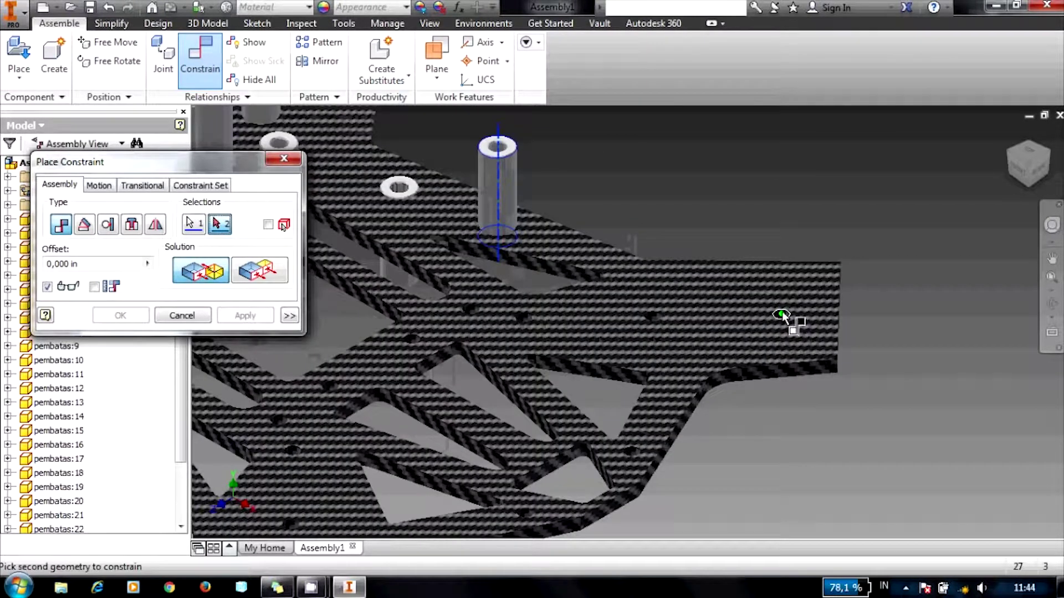
scroll(782, 316, "down", 5)
left_click(782, 316)
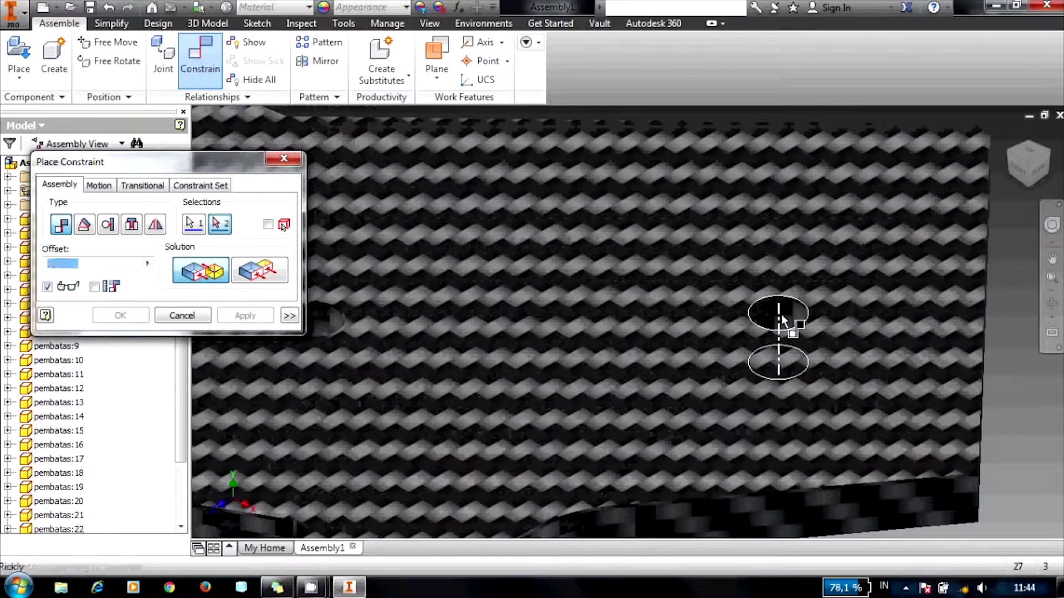
scroll(740, 342, "up", 5)
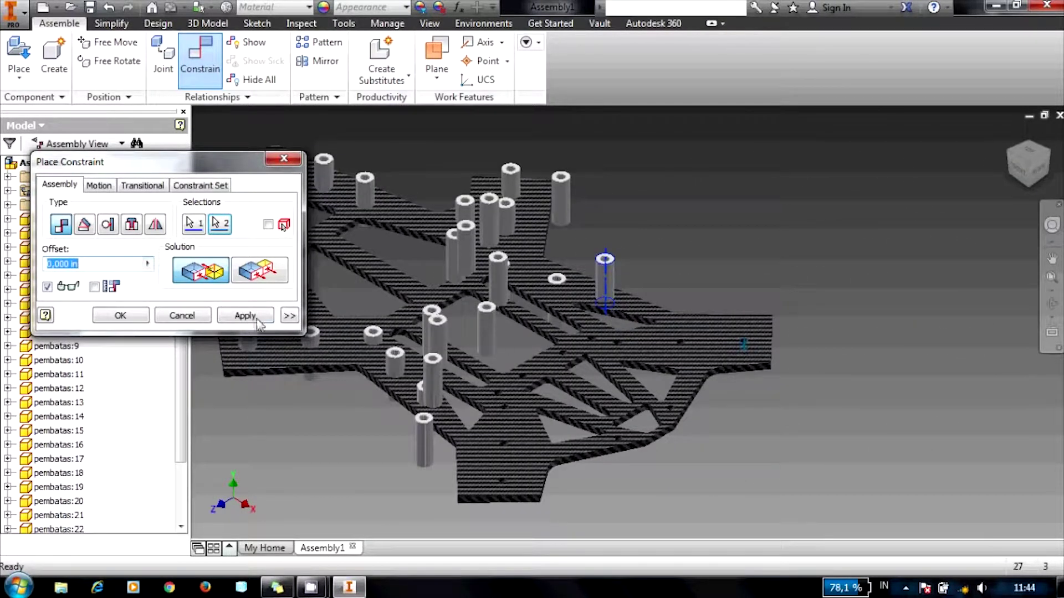
left_click(254, 318)
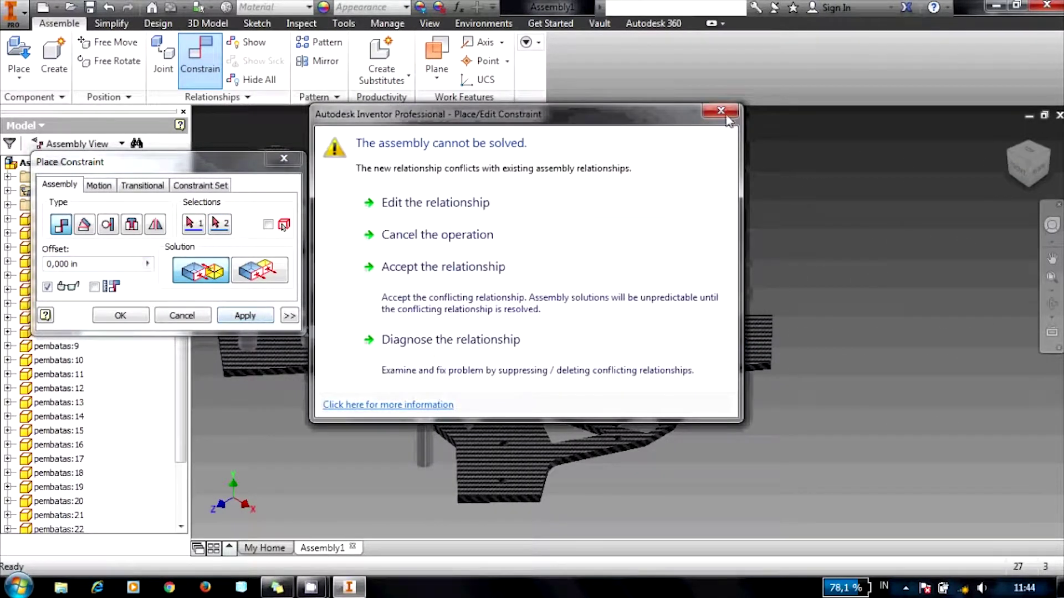
left_click(720, 110)
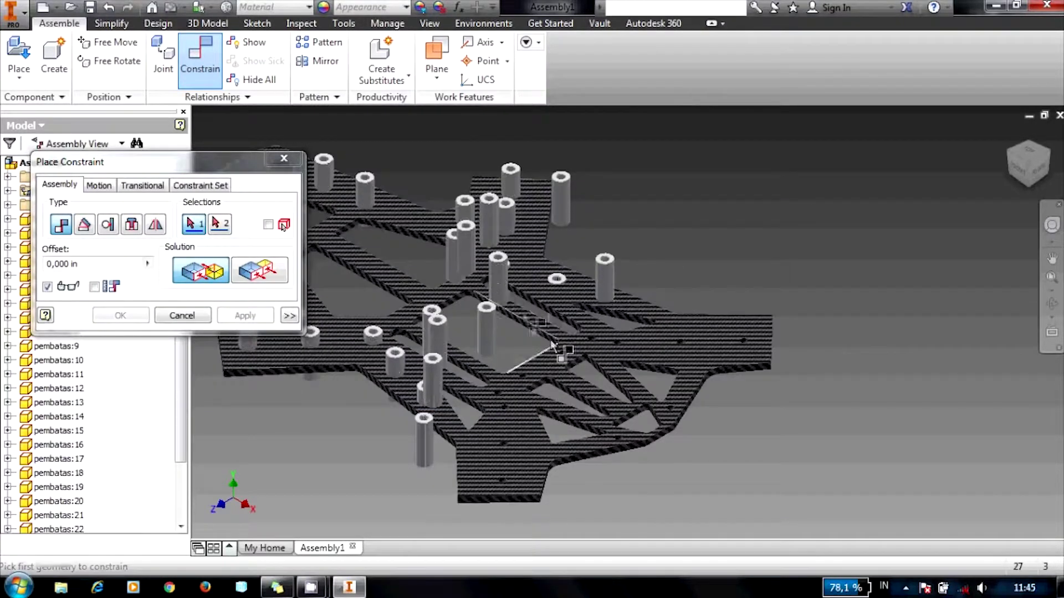
Step: Mate the first two standoffs' axes to their matching holes in the frame plate
left_click(487, 337)
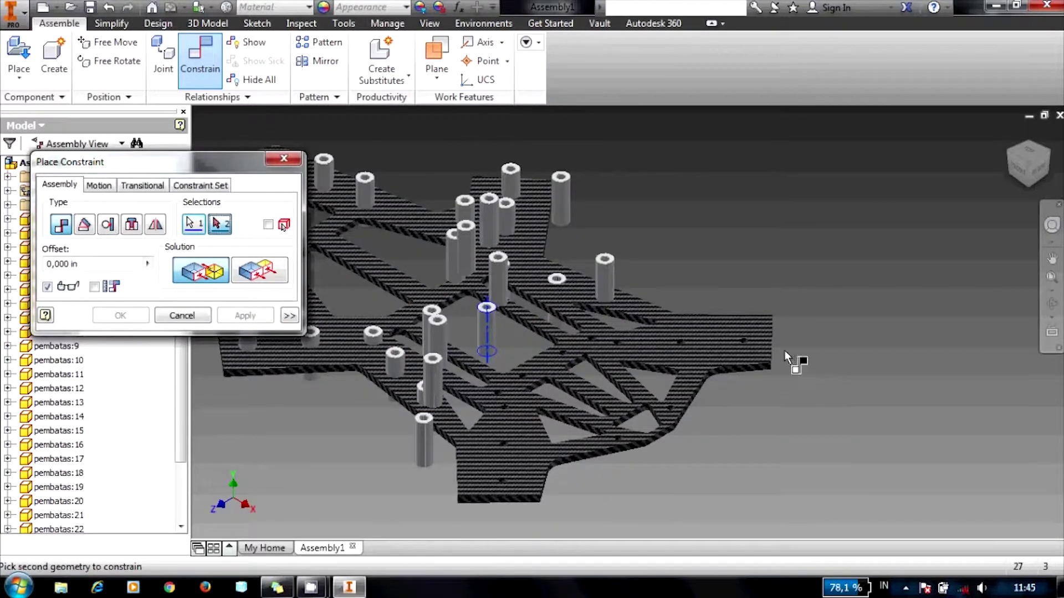
scroll(759, 356, "up", 3)
scroll(712, 339, "up", 3)
left_click(703, 331)
left_click(232, 317)
scroll(424, 357, "down", 3)
scroll(423, 356, "down", 2)
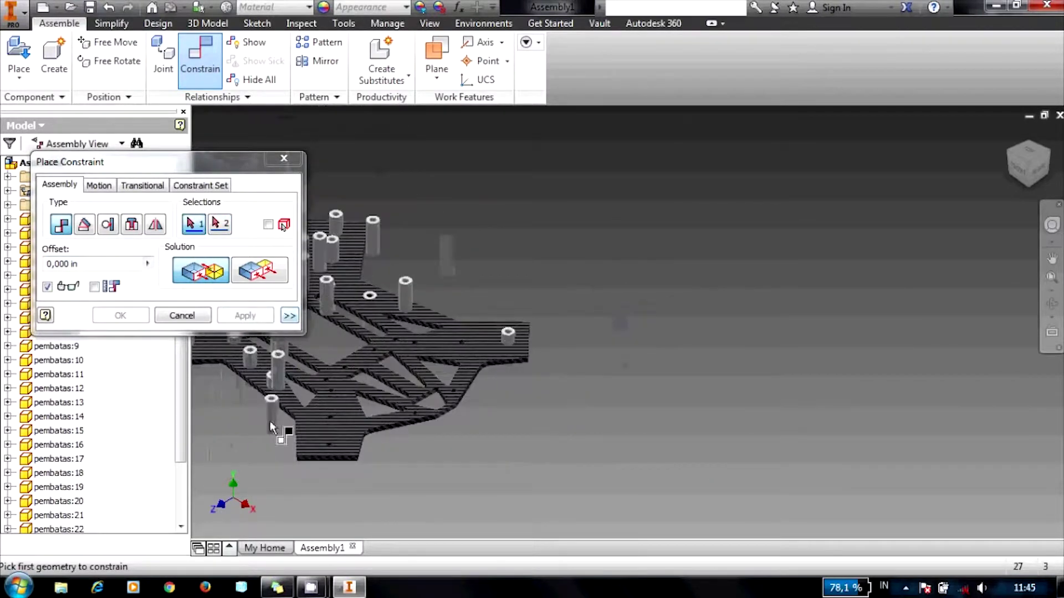
scroll(271, 427, "up", 5)
left_click(262, 411)
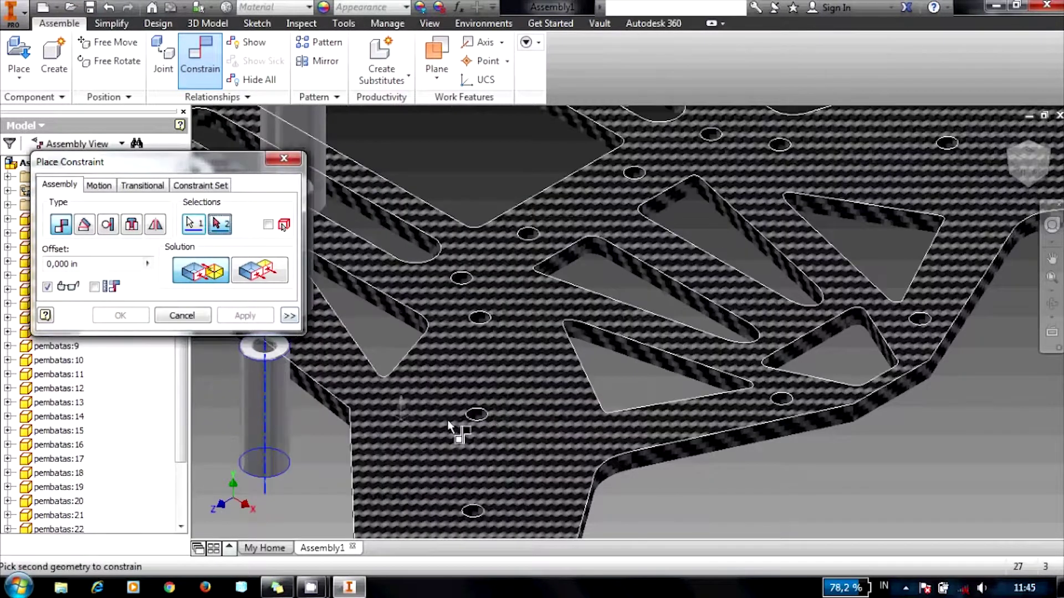
left_click(477, 420)
left_click(238, 316)
Step: Seat two more standoffs in their plate holes with axis-to-hole mates
scroll(476, 332, "down", 3)
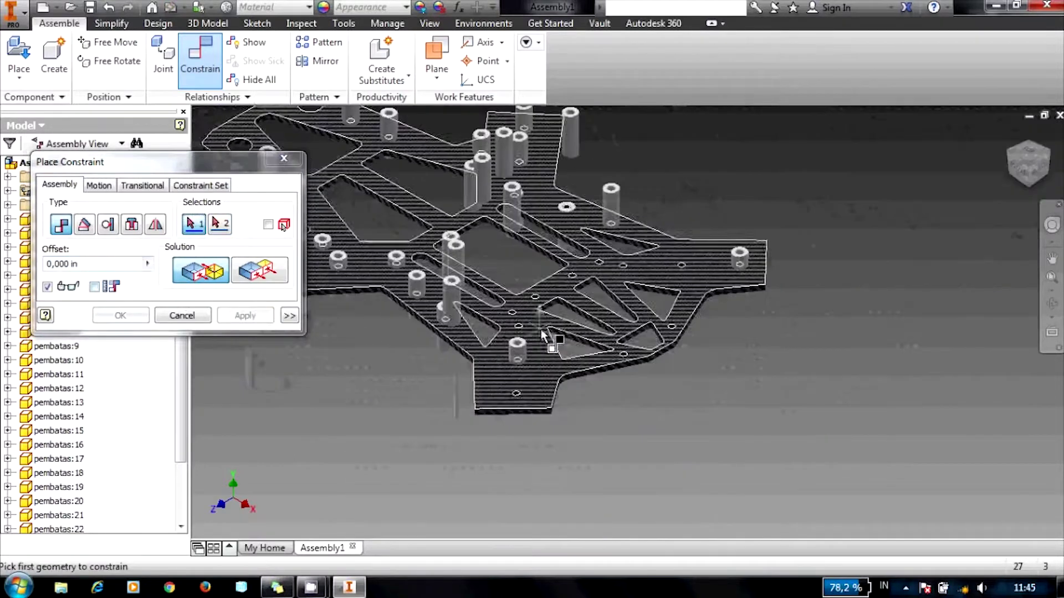
scroll(478, 318, "up", 2)
left_click(408, 304)
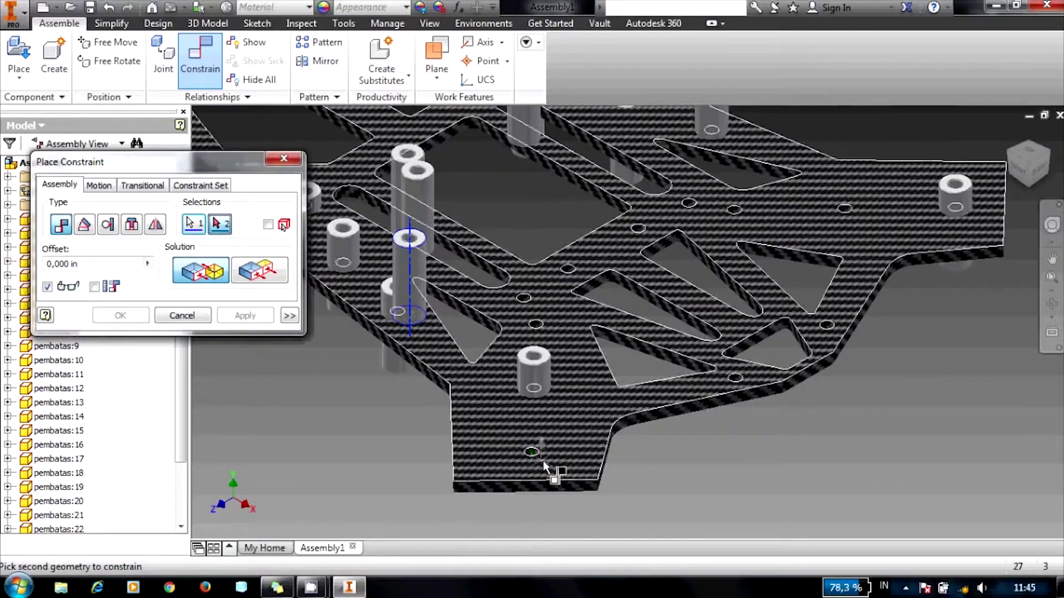
left_click(531, 455)
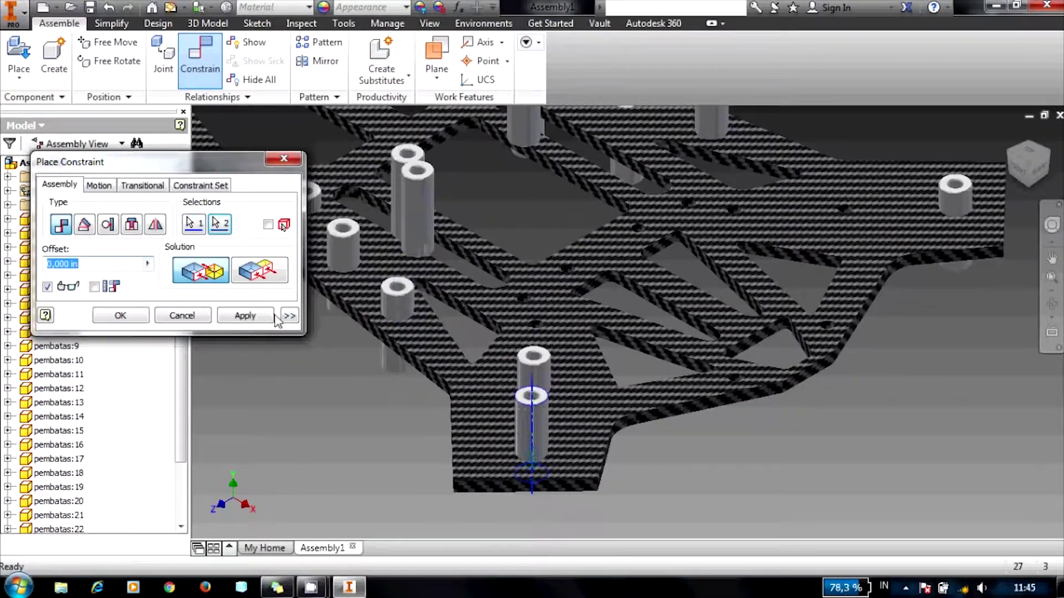
left_click(269, 317)
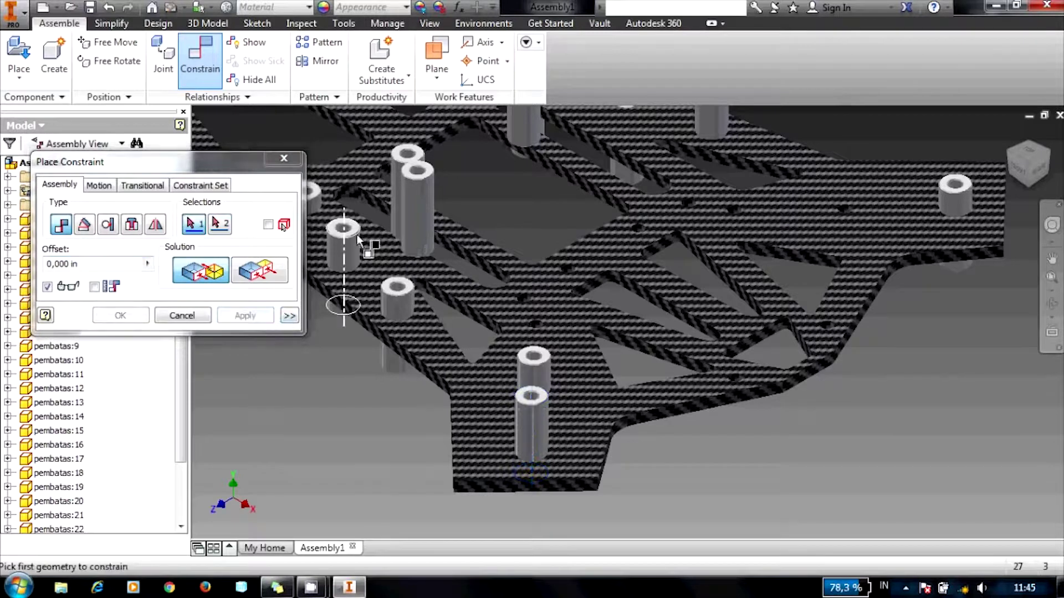
left_click(407, 210)
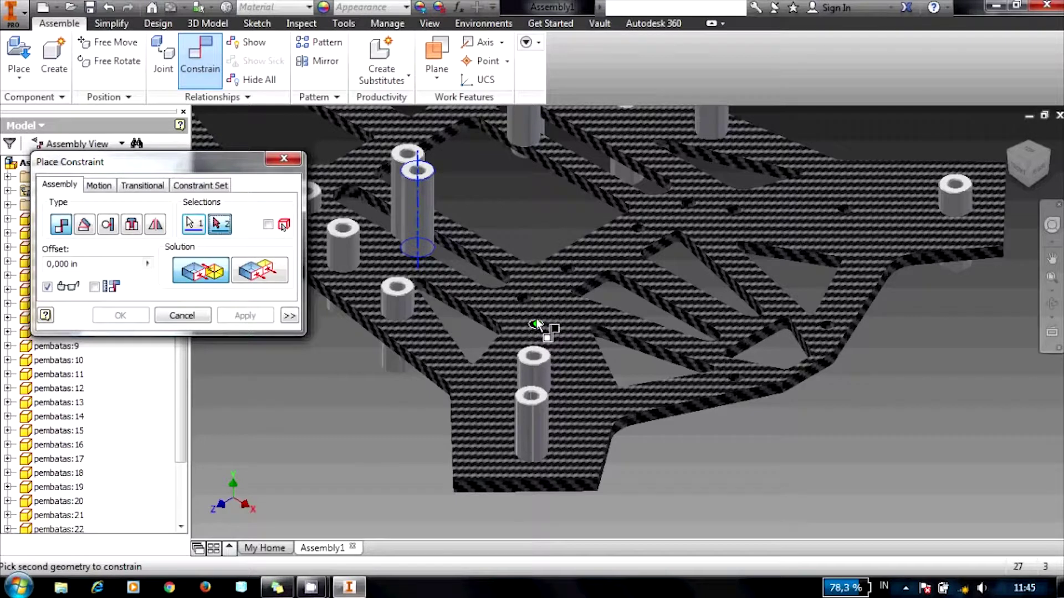
scroll(536, 325, "down", 5)
left_click(535, 332)
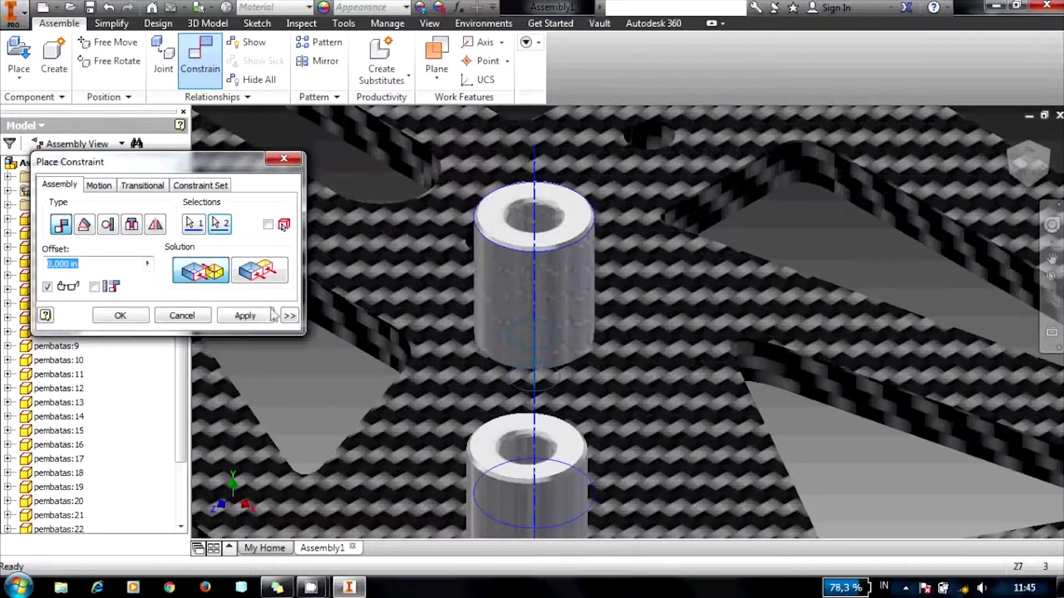
left_click(244, 316)
Step: Line up a fifth standoff's axis with its target hole, leaving the mate previewed
scroll(575, 351, "up", 5)
scroll(574, 308, "down", 5)
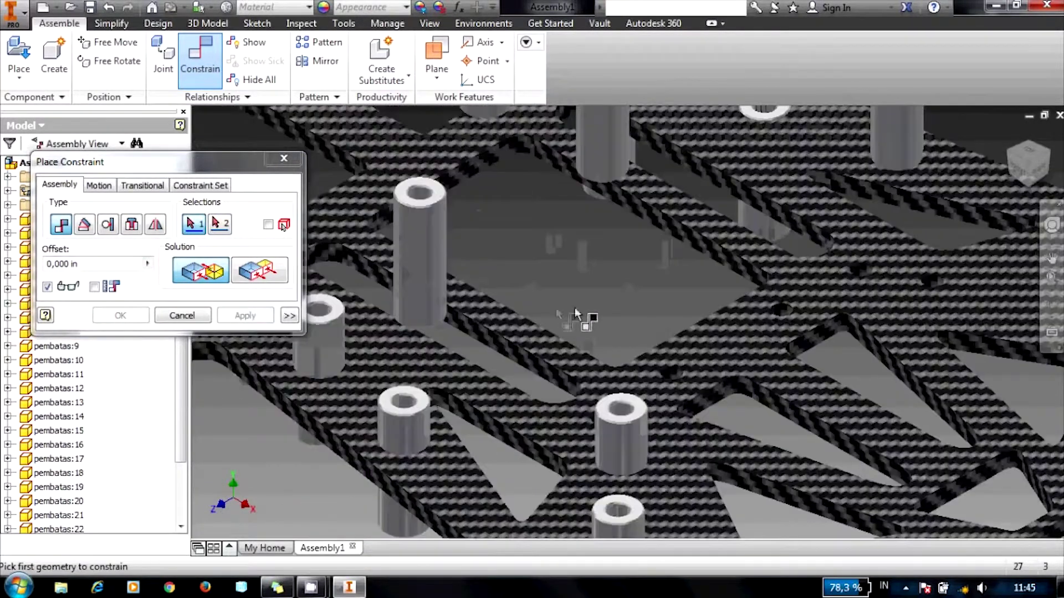
scroll(519, 304, "up", 3)
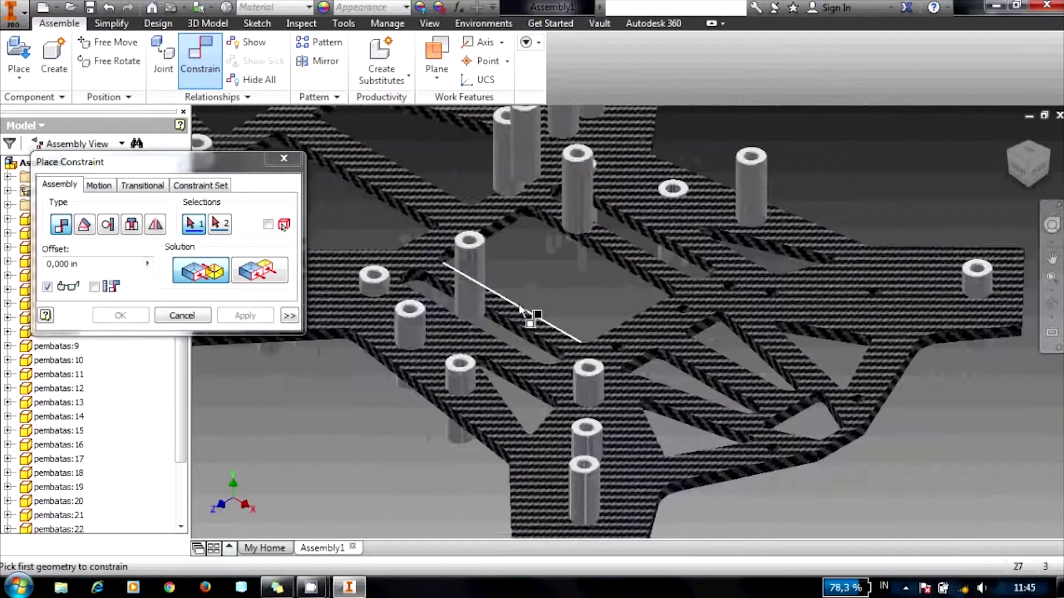
left_click(471, 279)
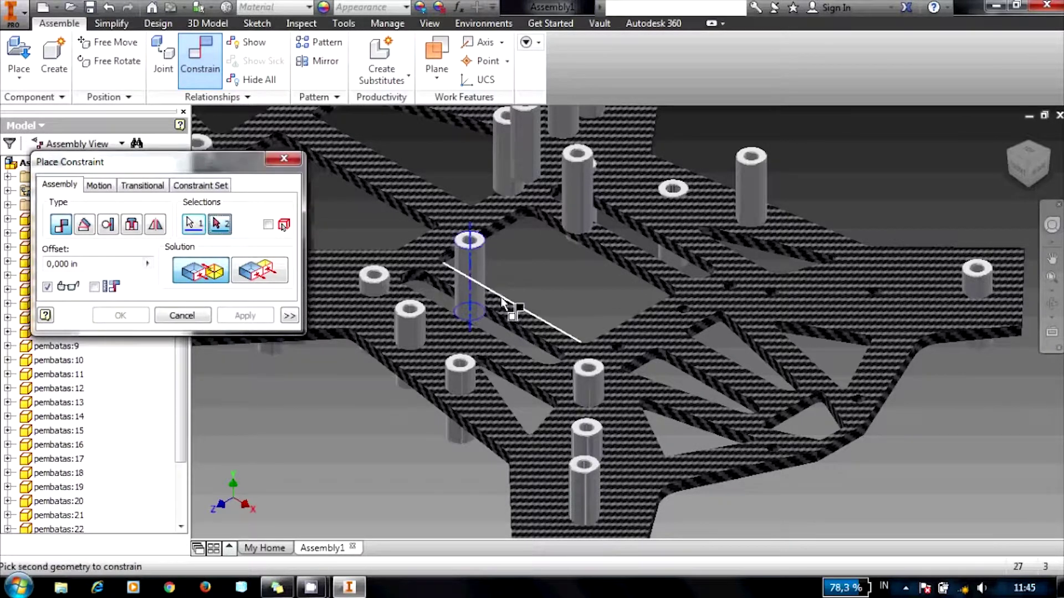
scroll(774, 452, "down", 3)
left_click(774, 450)
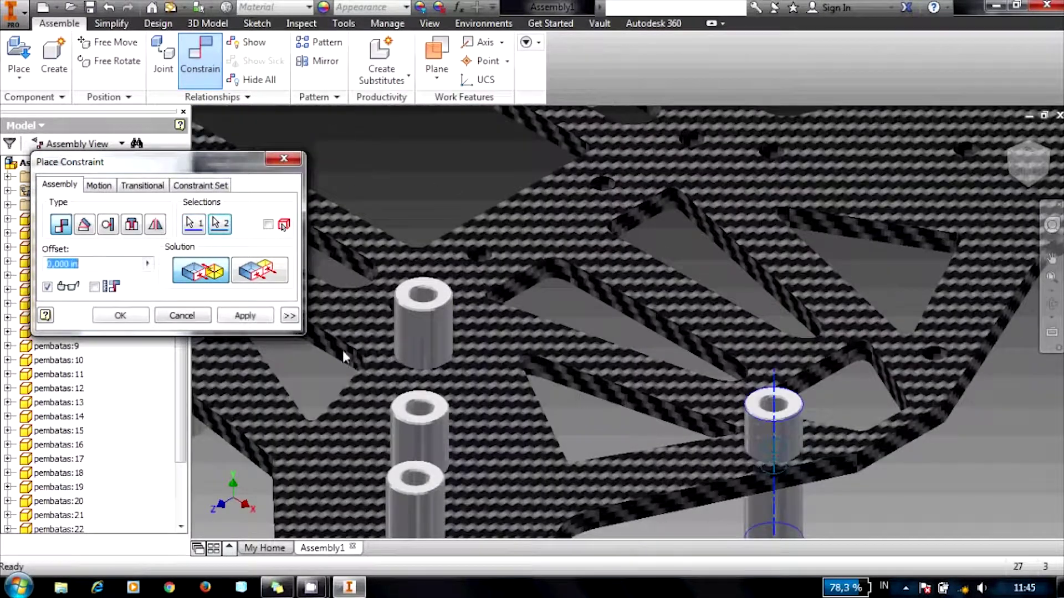
Step: Confirm the previewed mate and seat another standoff near the plate's lower-right edge
left_click(244, 315)
scroll(452, 331, "up", 5)
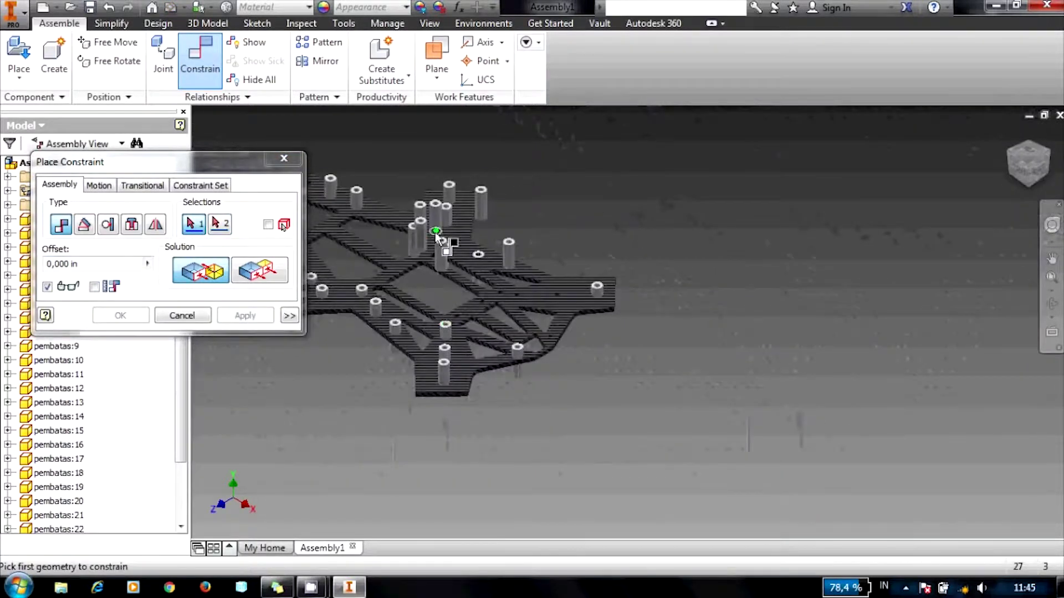
scroll(446, 261, "down", 2)
left_click(448, 277)
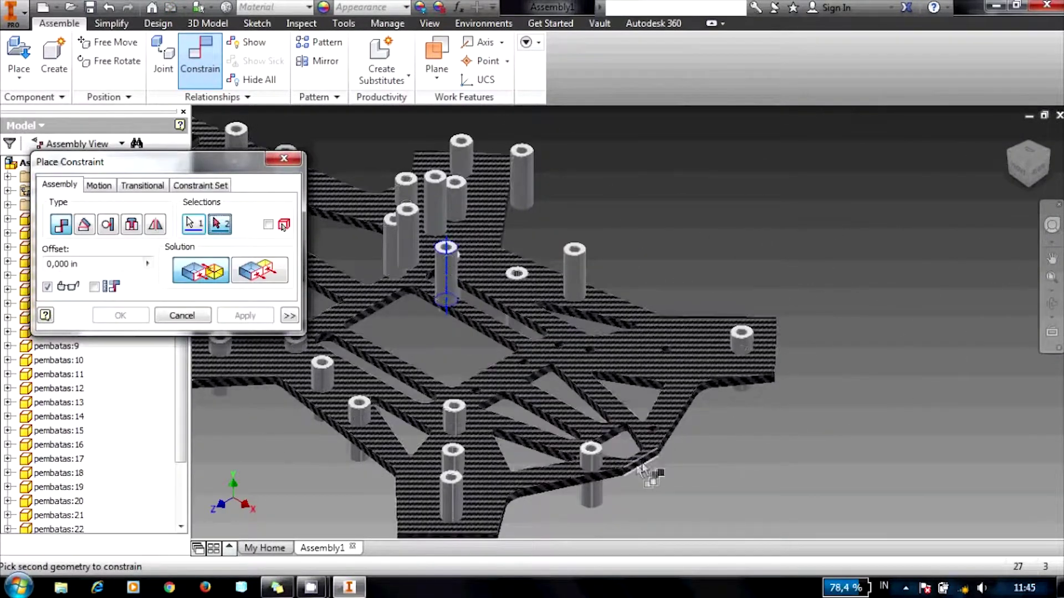
scroll(636, 465, "down", 3)
left_click(651, 357)
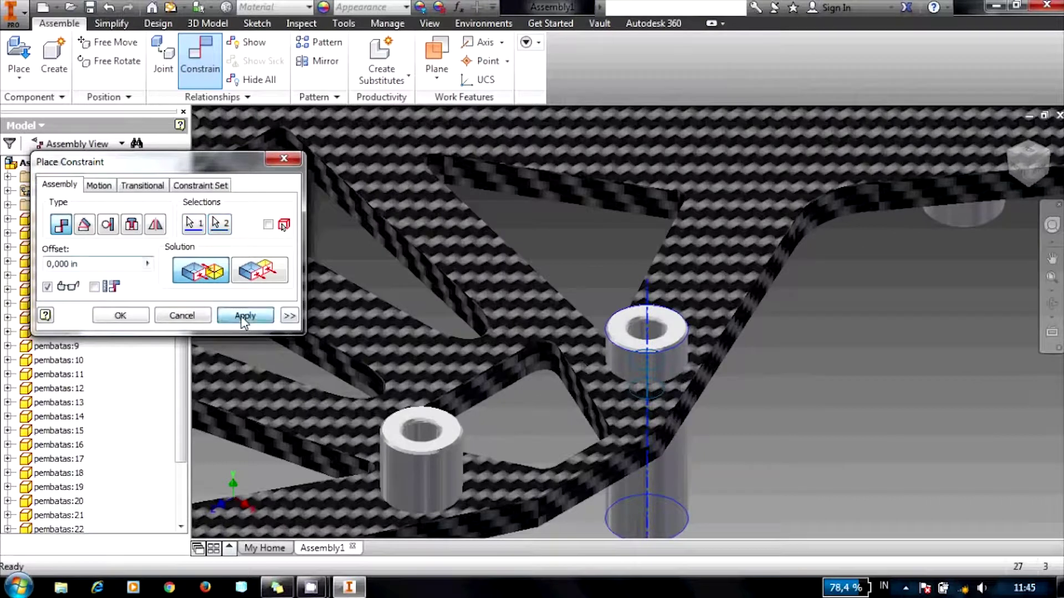
left_click(243, 315)
Step: Mate two more standoffs' axes into their plate holes
scroll(665, 377, "up", 5)
scroll(699, 336, "down", 2)
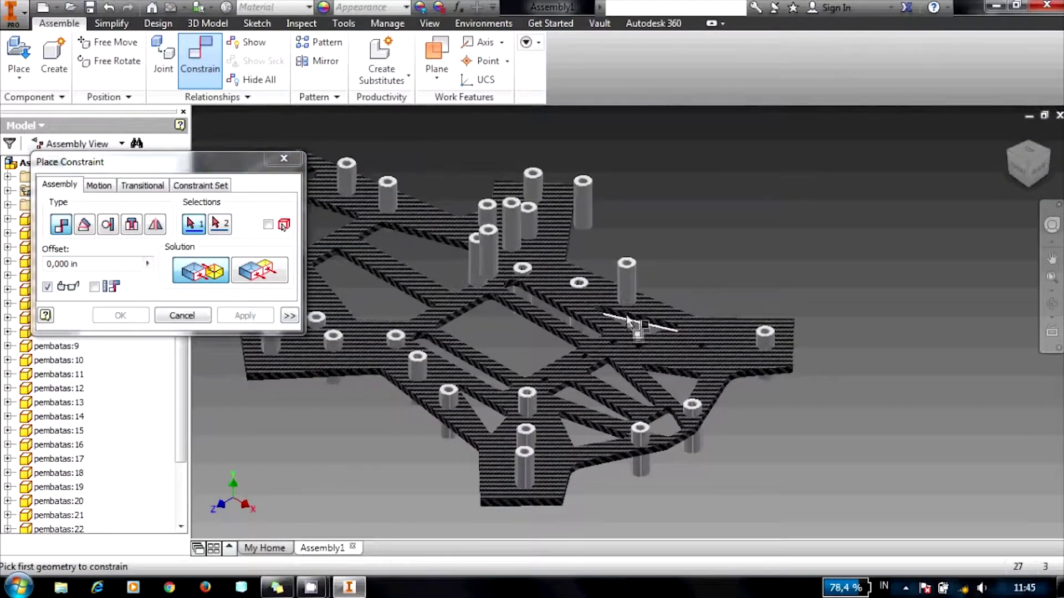
left_click(588, 212)
scroll(708, 349, "down", 4)
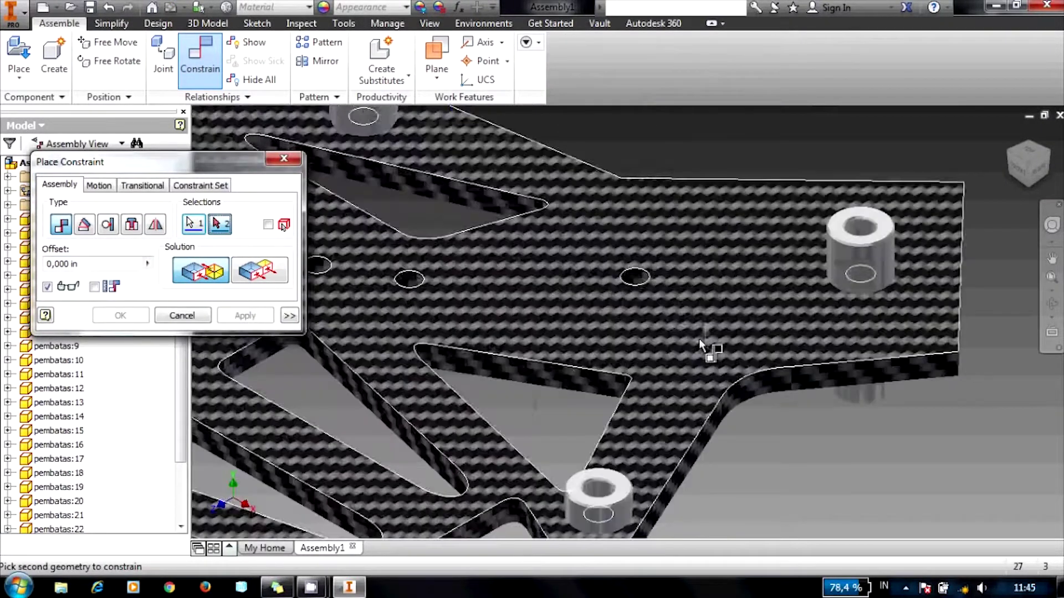
left_click(634, 280)
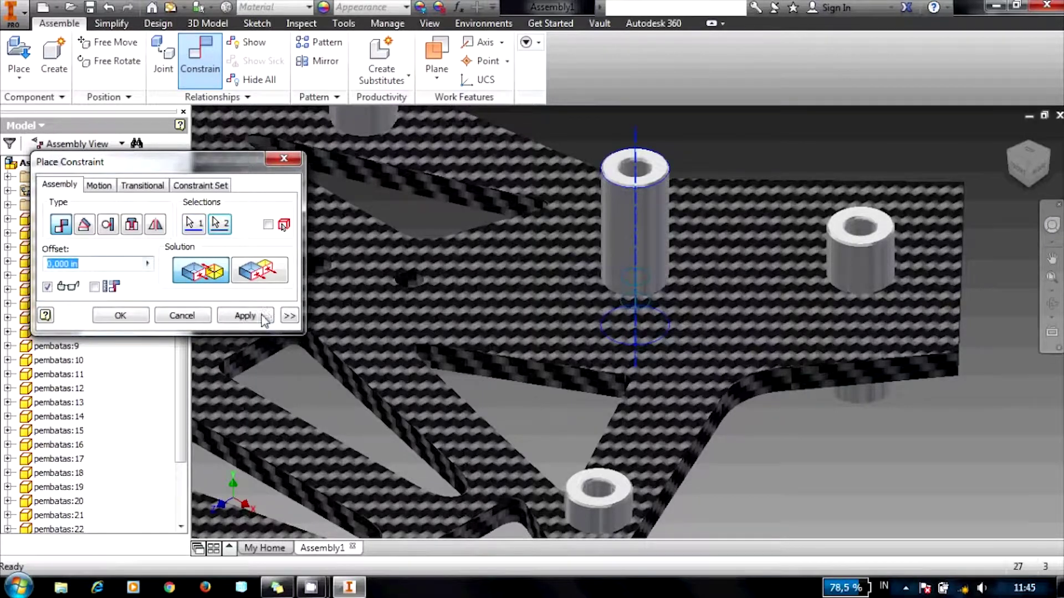
left_click(245, 316)
scroll(695, 368, "up", 4)
scroll(613, 291, "down", 4)
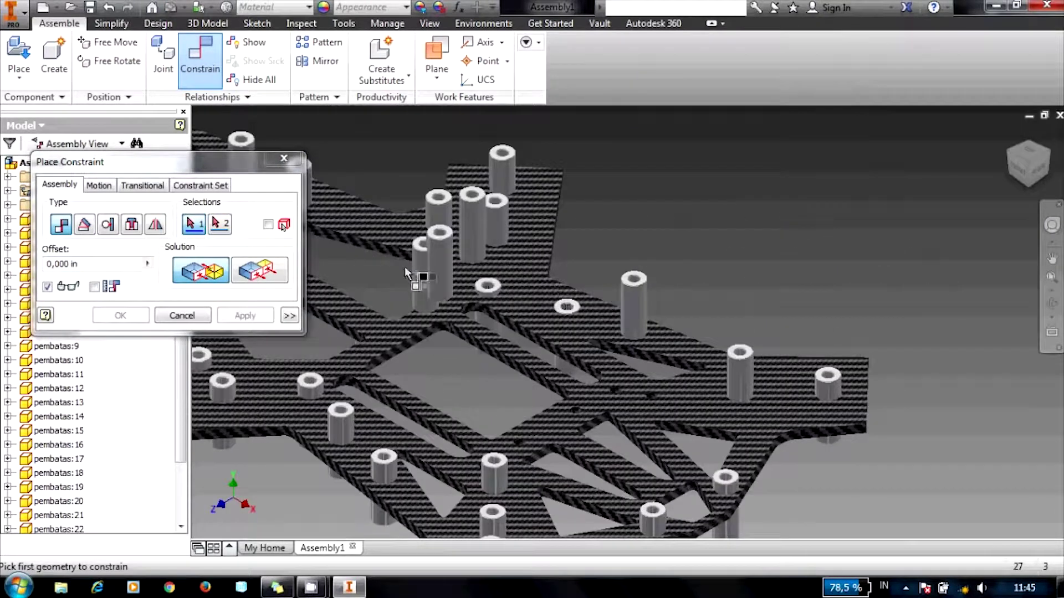
left_click(440, 267)
scroll(647, 397, "down", 2)
scroll(647, 397, "down", 2)
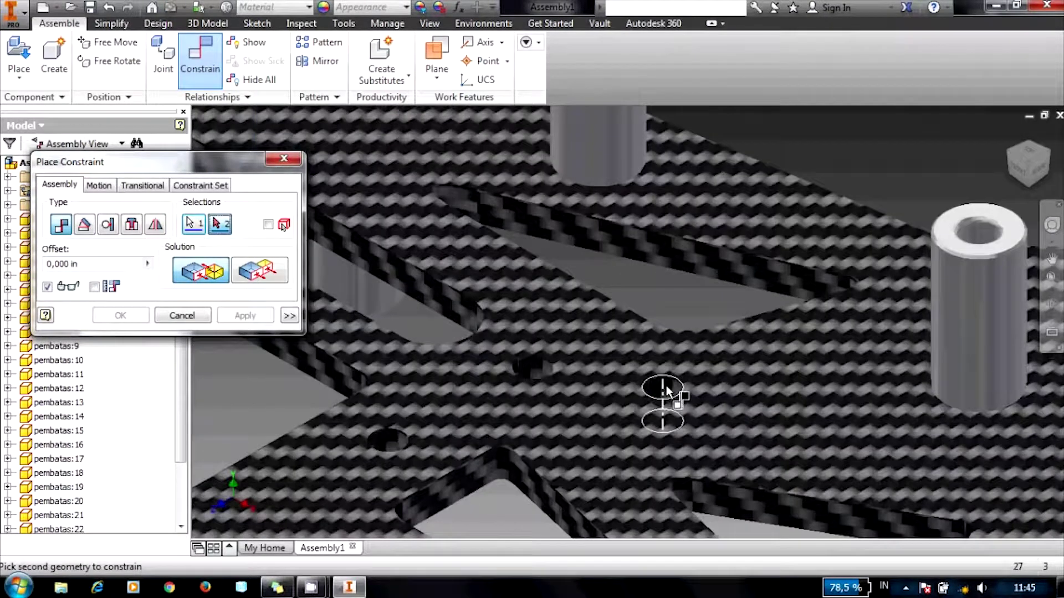
left_click(666, 384)
left_click(244, 315)
Step: Seat one more standoff in its plate hole with an axis mate
scroll(515, 356, "up", 2)
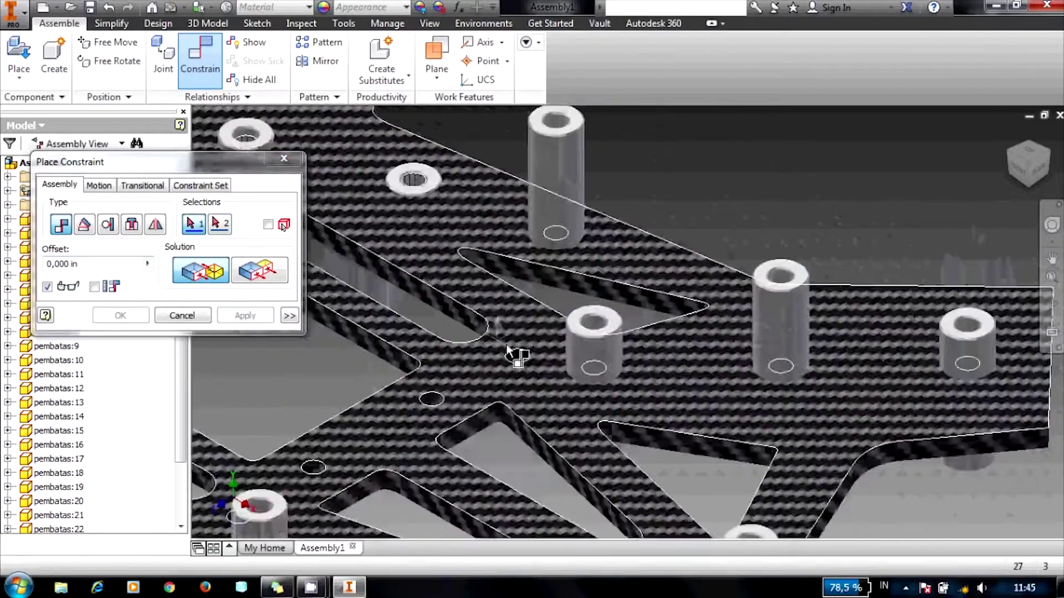
scroll(404, 245, "up", 3)
scroll(432, 247, "up", 2)
scroll(446, 252, "down", 5)
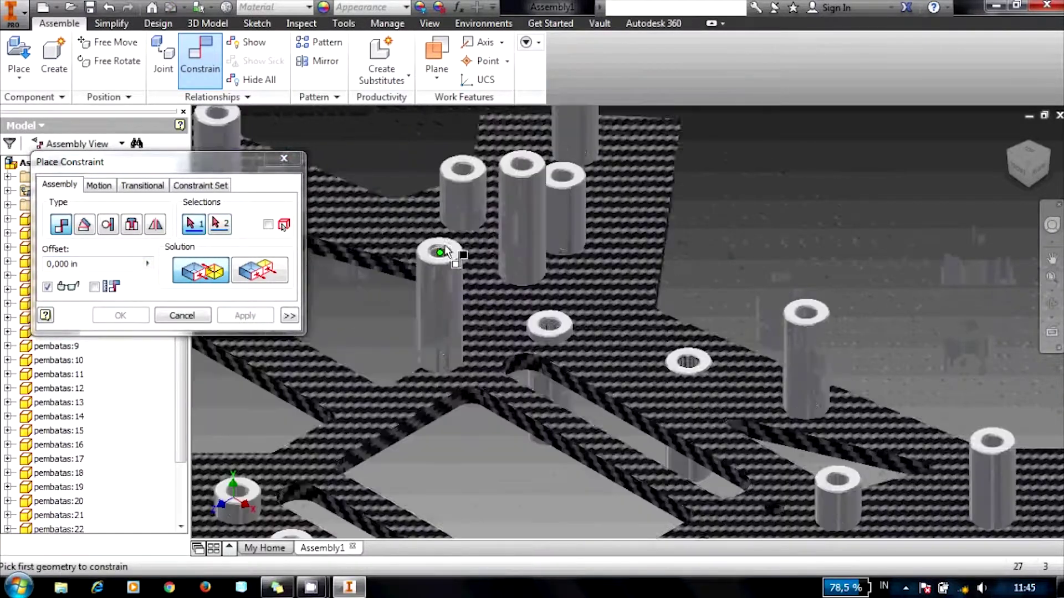
left_click(506, 248)
scroll(506, 248, "up", 5)
scroll(570, 309, "down", 3)
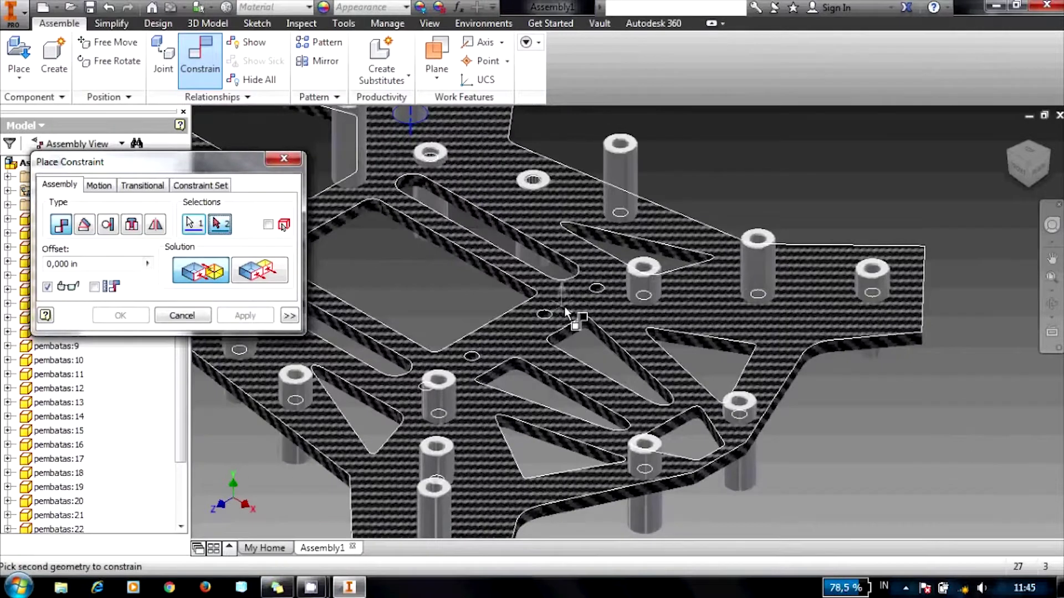
scroll(615, 288, "down", 3)
left_click(616, 288)
left_click(260, 315)
Step: Mate the next spacer flush against the plate surface
scroll(571, 347, "up", 5)
scroll(476, 281, "down", 3)
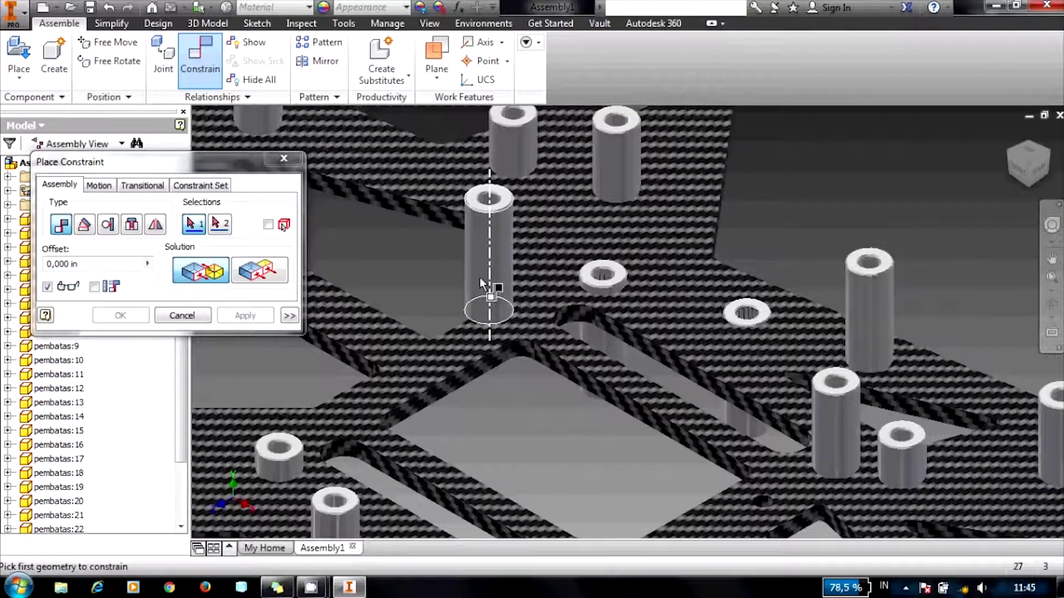
left_click(480, 277)
scroll(480, 278, "up", 5)
scroll(510, 345, "down", 3)
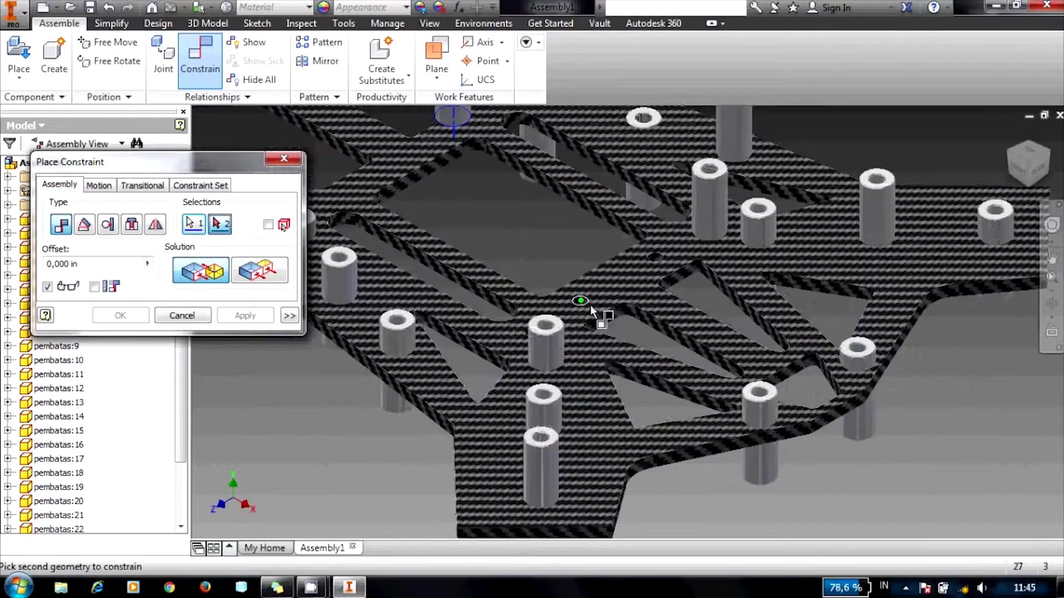
scroll(525, 331, "down", 2)
scroll(526, 335, "down", 2)
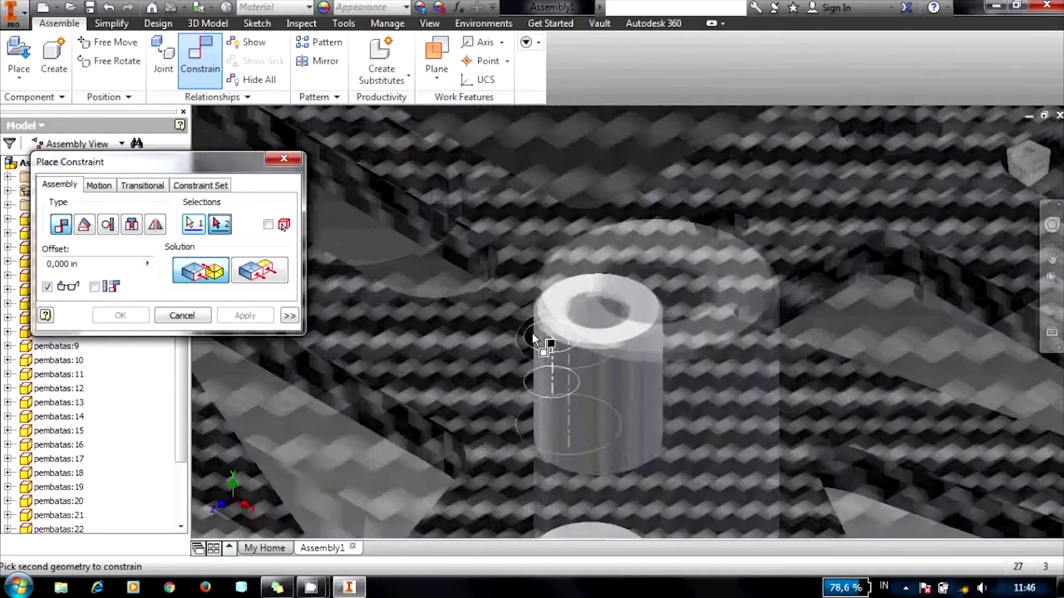
scroll(540, 348, "down", 2)
left_click(531, 348)
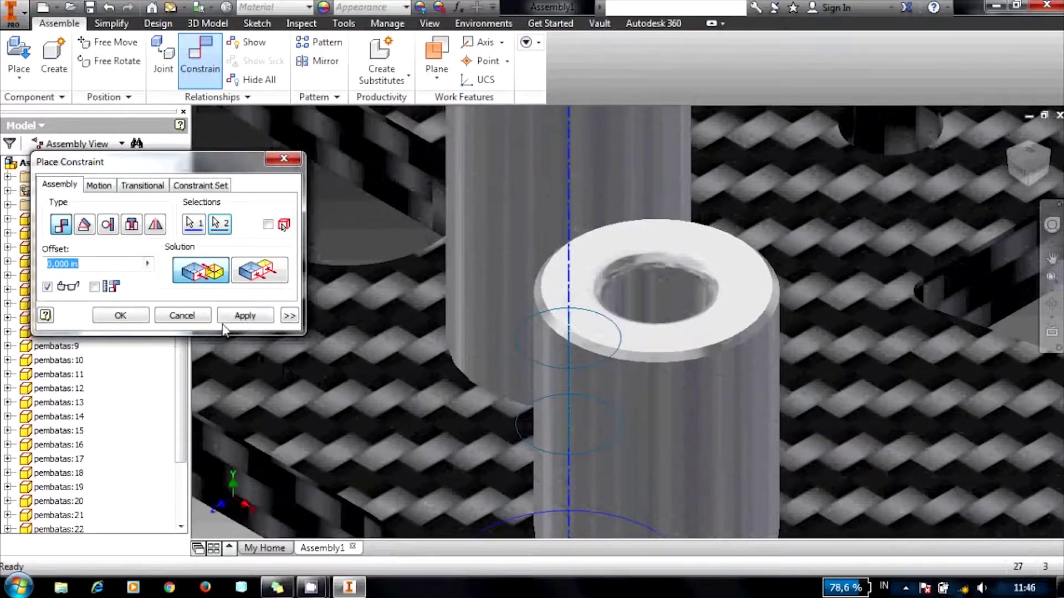
left_click(243, 316)
Step: Switch to a top view looking straight down on the whole plate
scroll(467, 349, "up", 4)
scroll(458, 348, "up", 2)
scroll(459, 347, "up", 2)
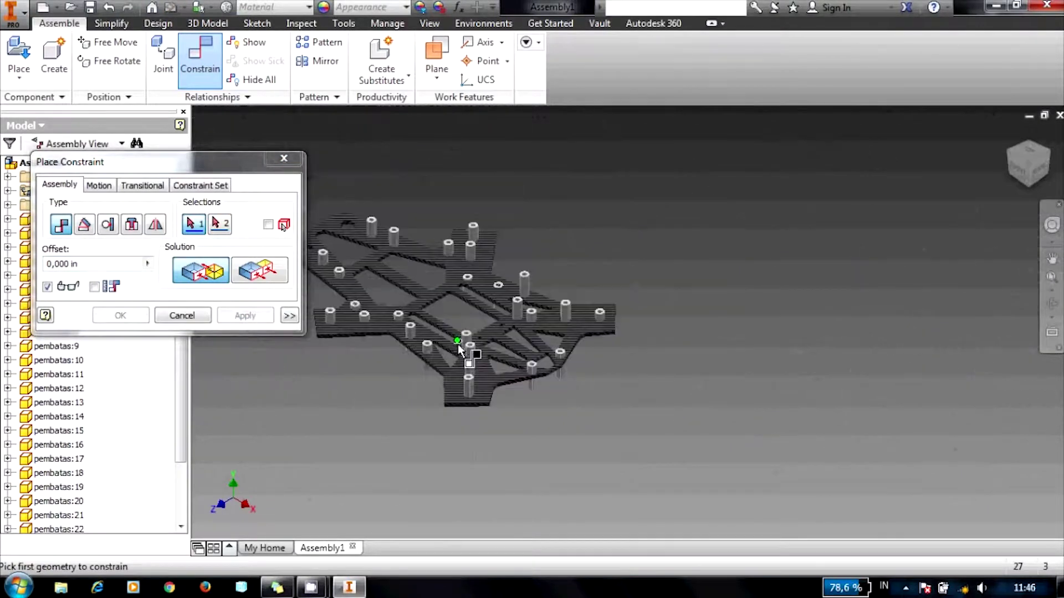
left_click(1040, 164)
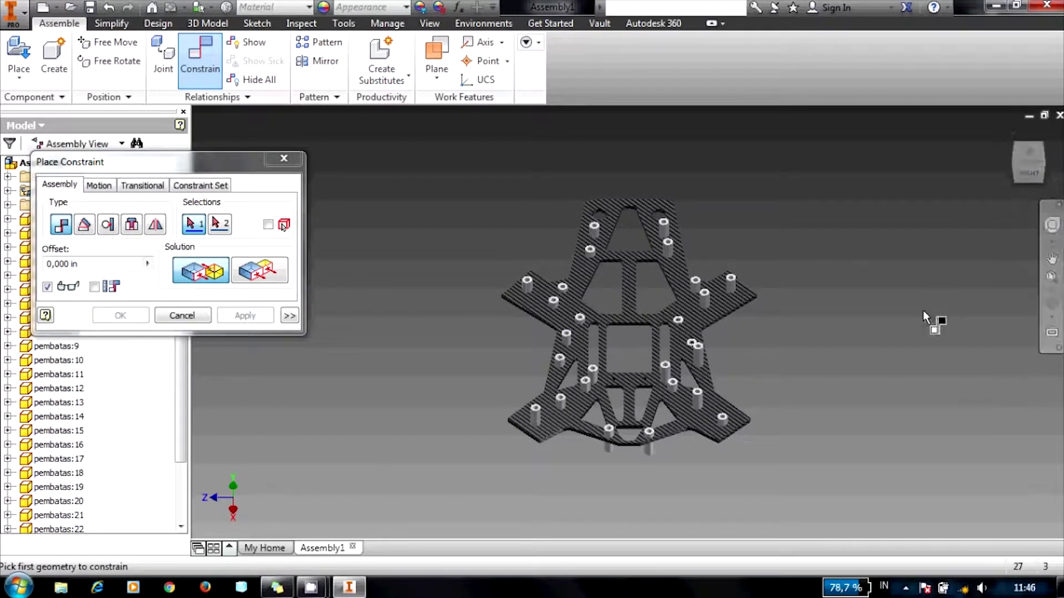
left_click(1025, 189)
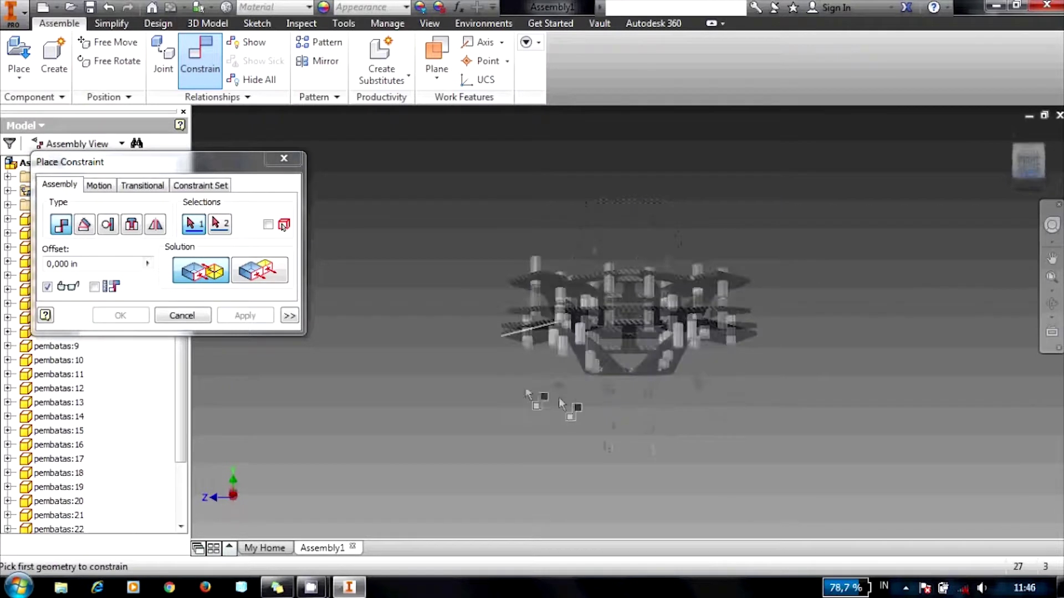
Step: Mate a spacer's end face flush onto the plate face
scroll(540, 235, "up", 5)
scroll(517, 227, "up", 5)
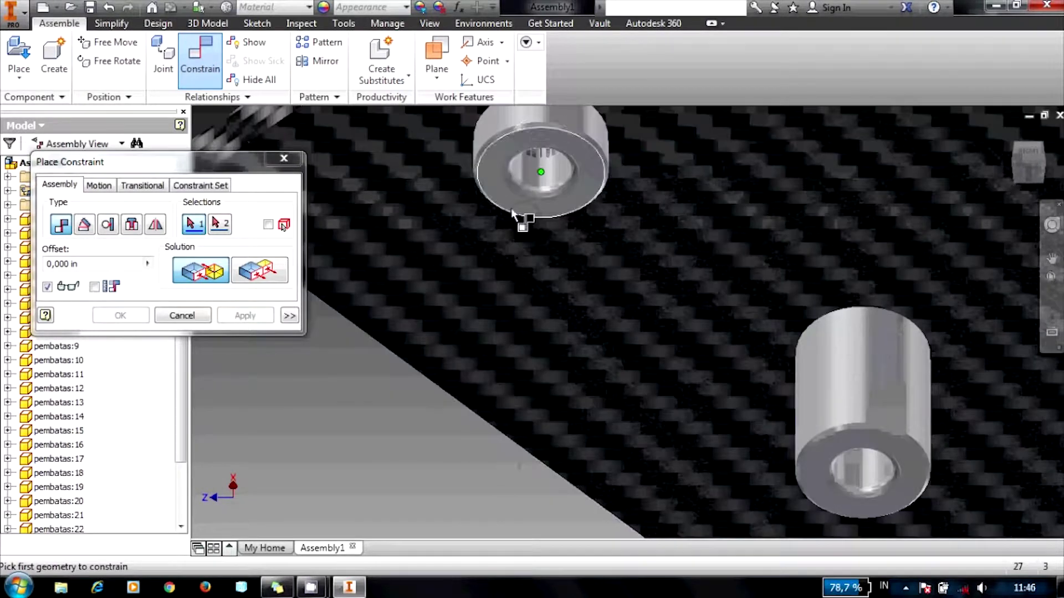
left_click(501, 197)
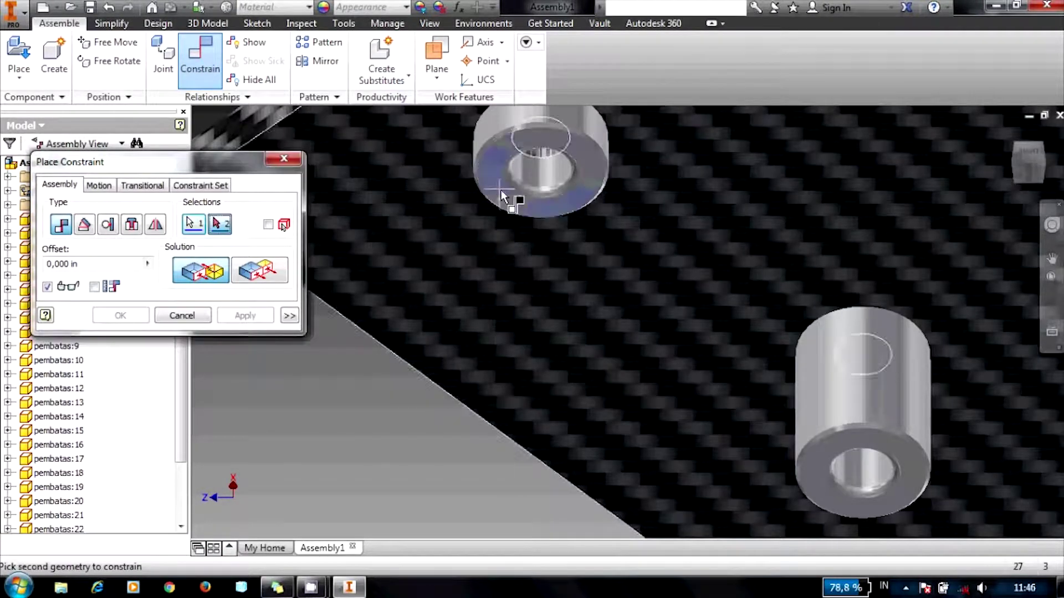
left_click(1025, 147)
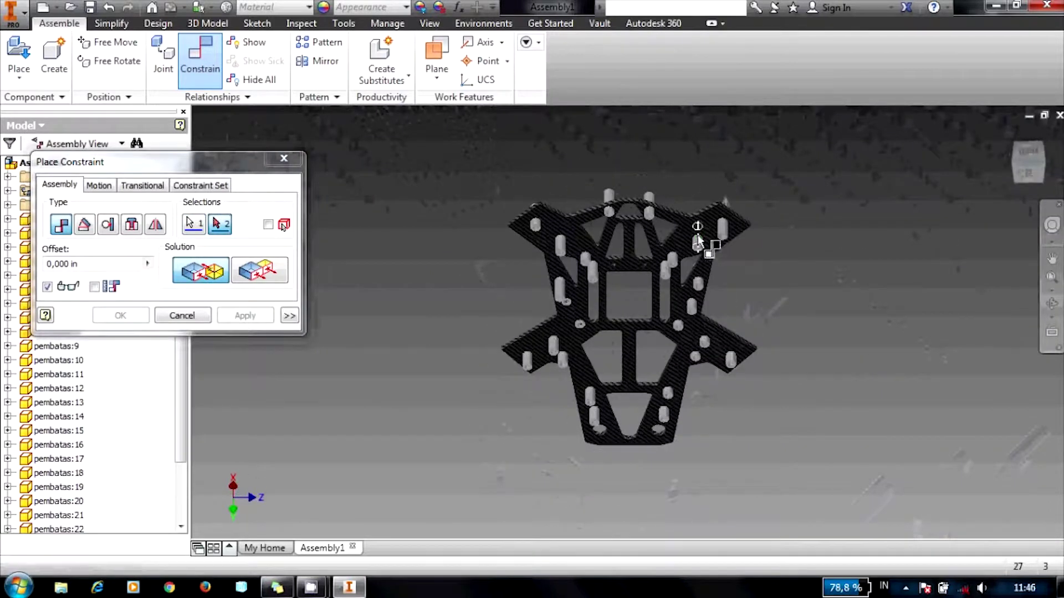
left_click(700, 225)
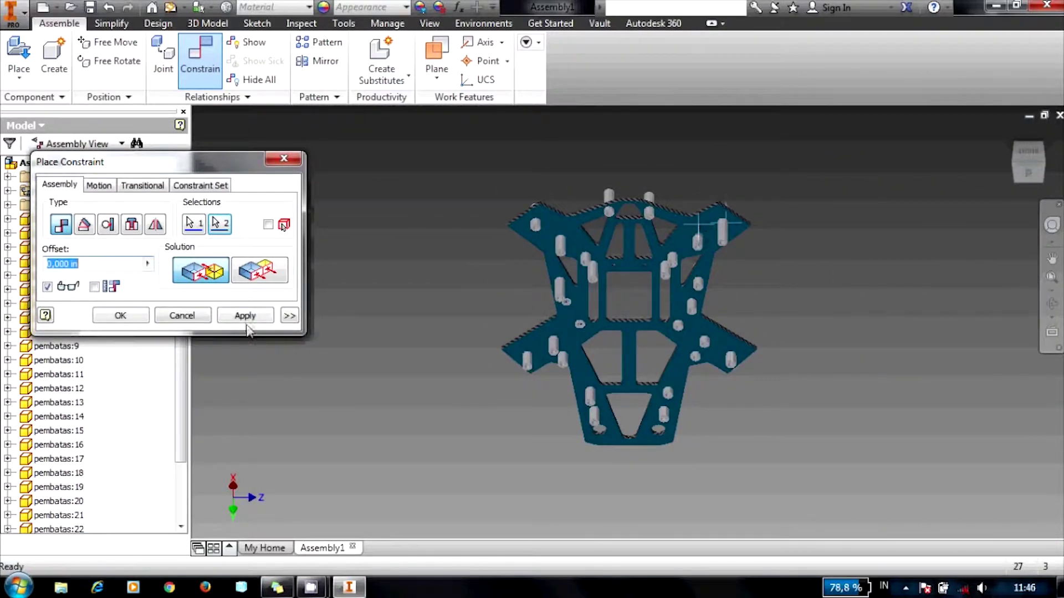
left_click(245, 315)
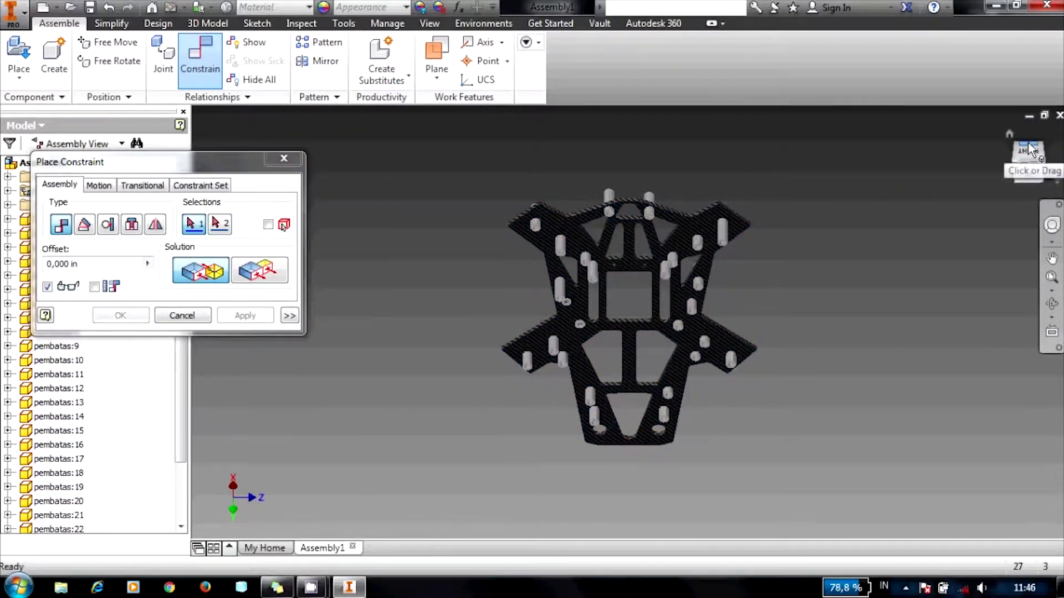
Step: From the plate's other side, mate a second standoff's end face to the plate
left_click_drag(1032, 150, 590, 212)
scroll(643, 232, "down", 5)
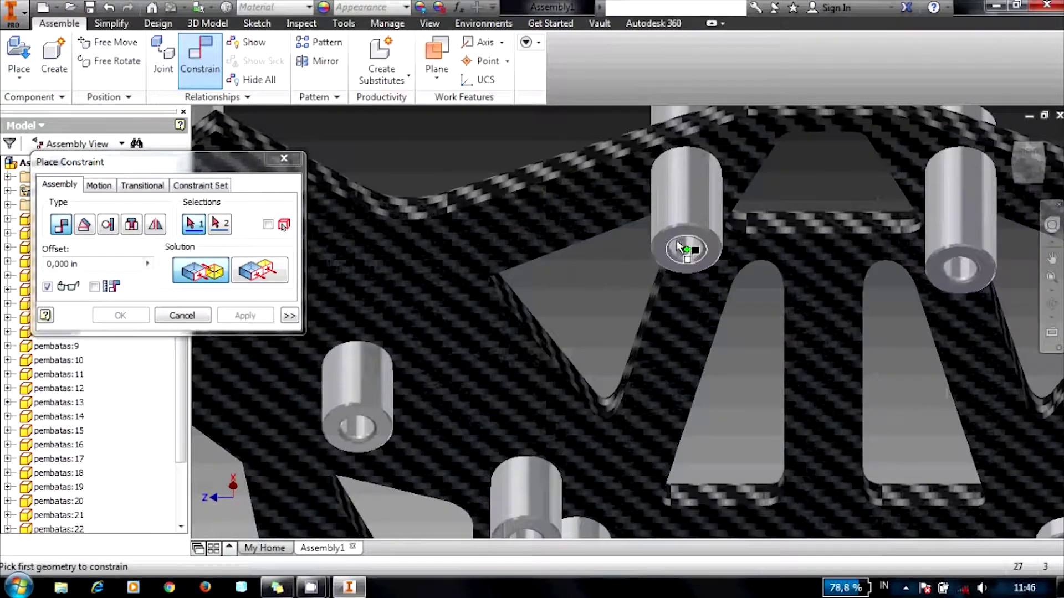
left_click(665, 240)
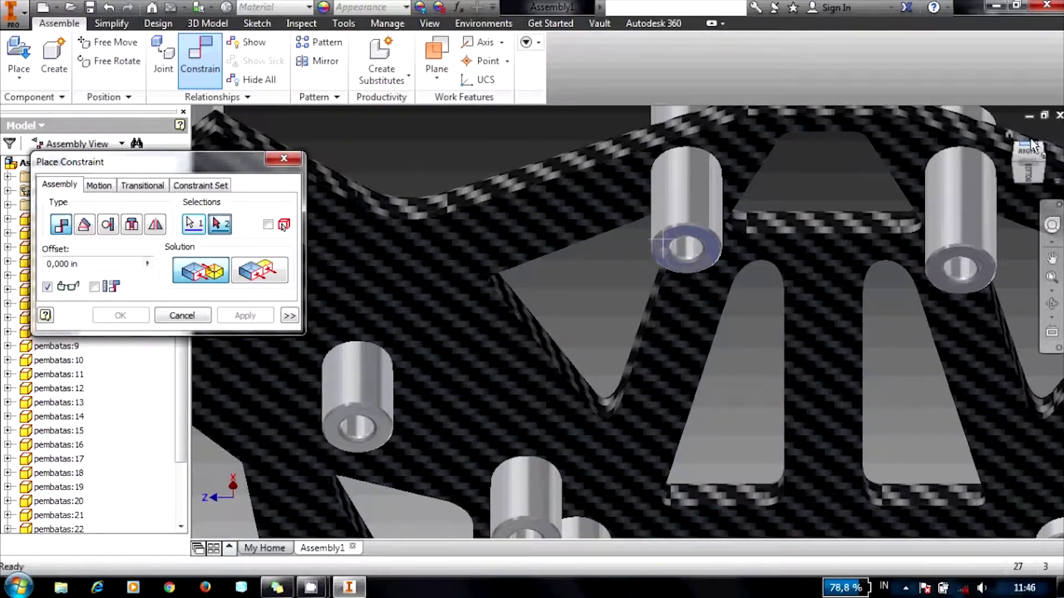
left_click_drag(1032, 147, 747, 225)
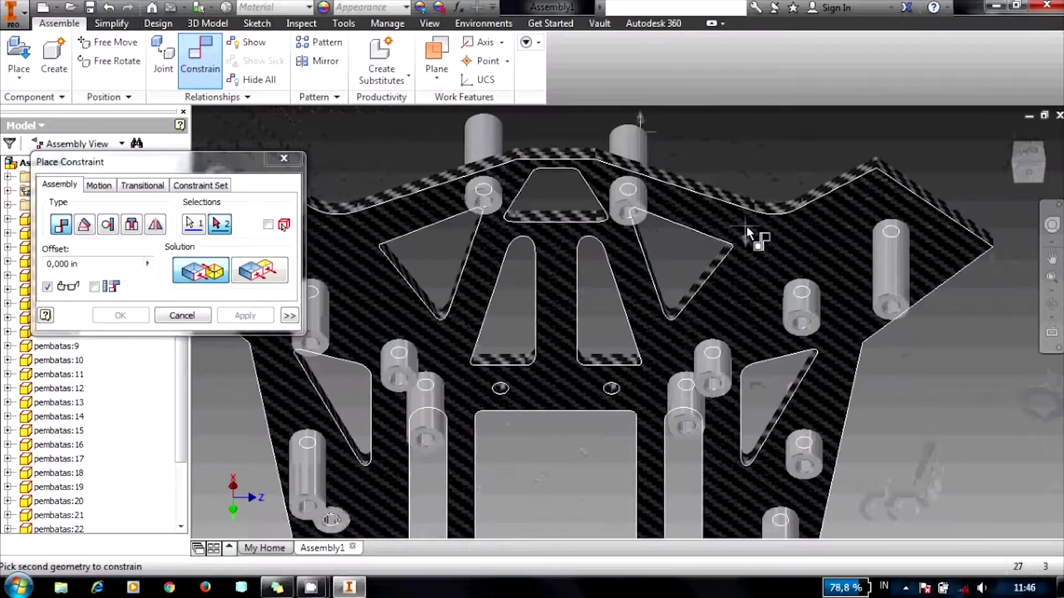
left_click(746, 225)
left_click(263, 315)
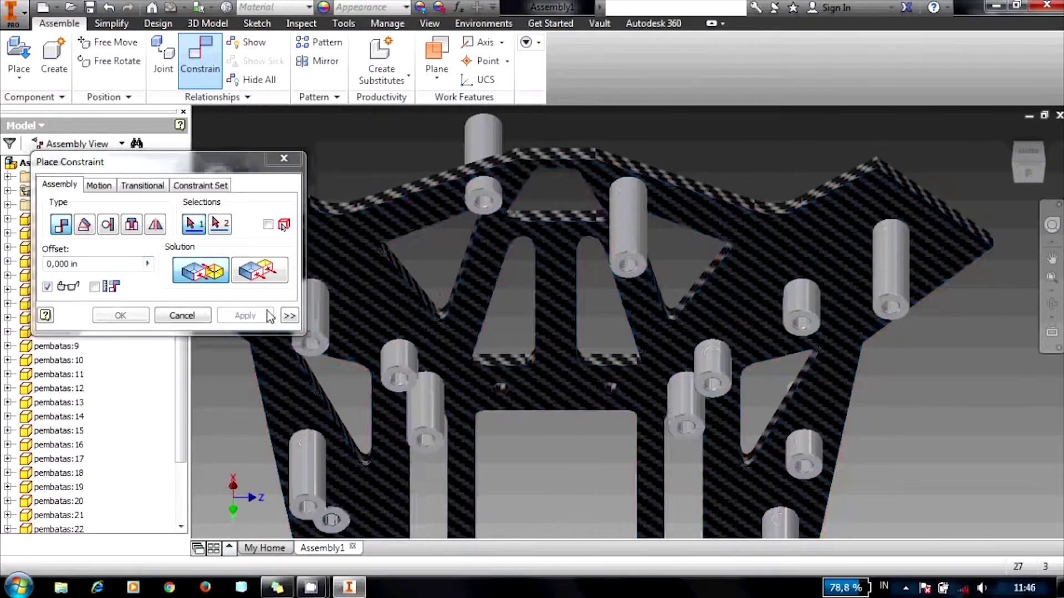
Step: Seat a third standoff's flange face on the plate's top face
left_click(1032, 141)
scroll(651, 221, "up", 5)
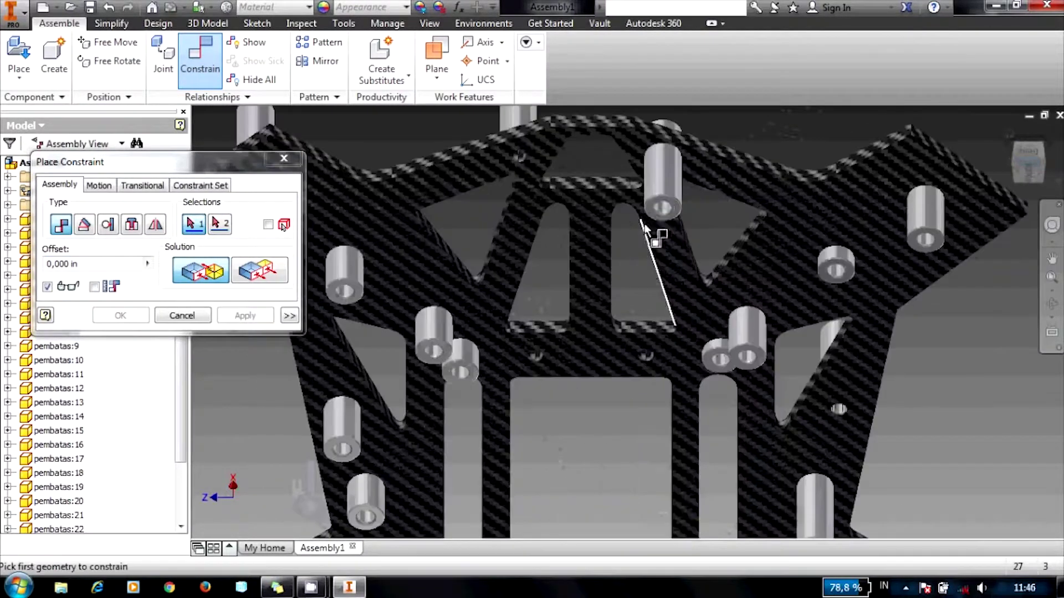
scroll(650, 211, "up", 5)
left_click(645, 207)
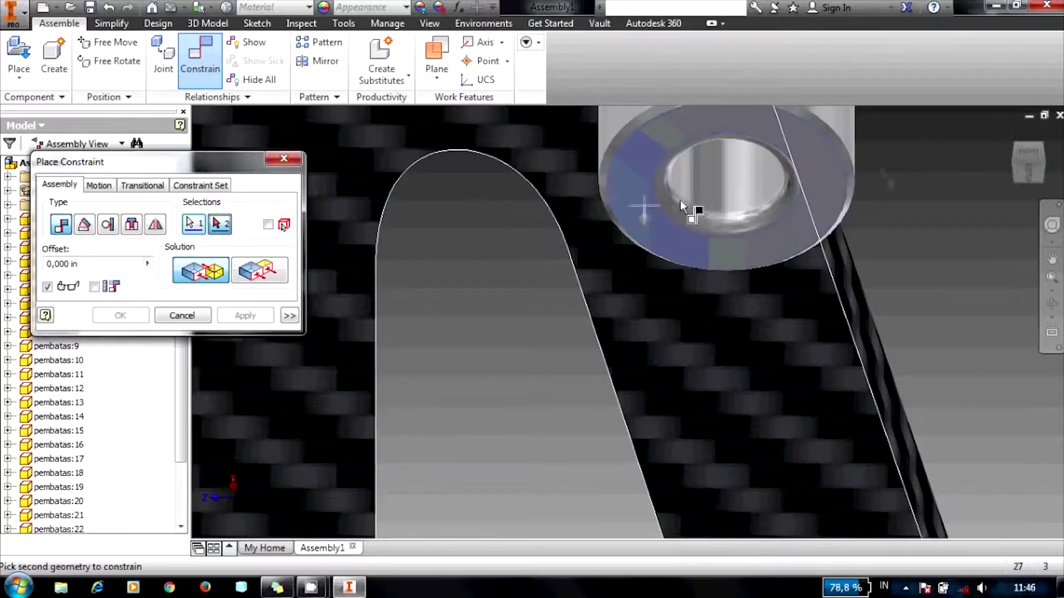
left_click(1026, 144)
scroll(518, 189, "up", 3)
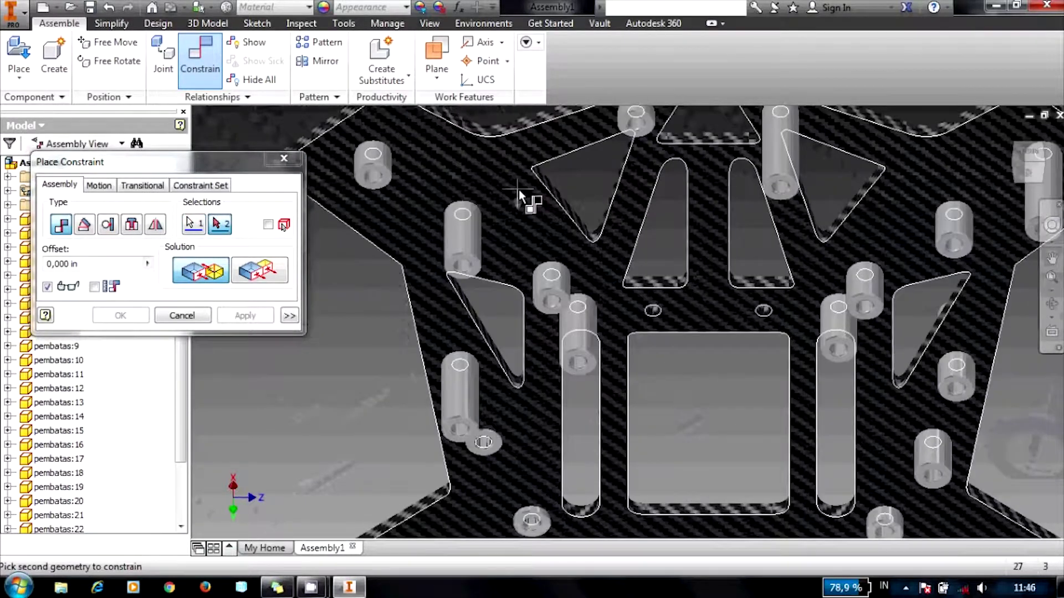
left_click(515, 193)
left_click(245, 315)
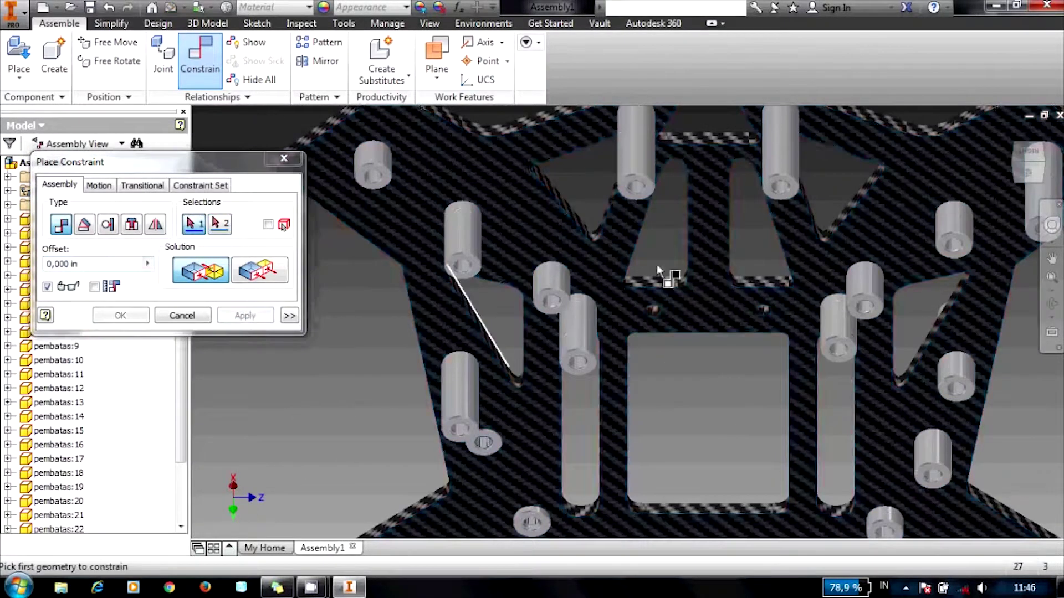
Step: Mate a fourth standoff's top face to the plate, then view the plate's opposite side
left_click(1025, 143)
scroll(712, 237, "up", 4)
scroll(786, 198, "up", 2)
left_click(780, 189)
scroll(780, 190, "up", 5)
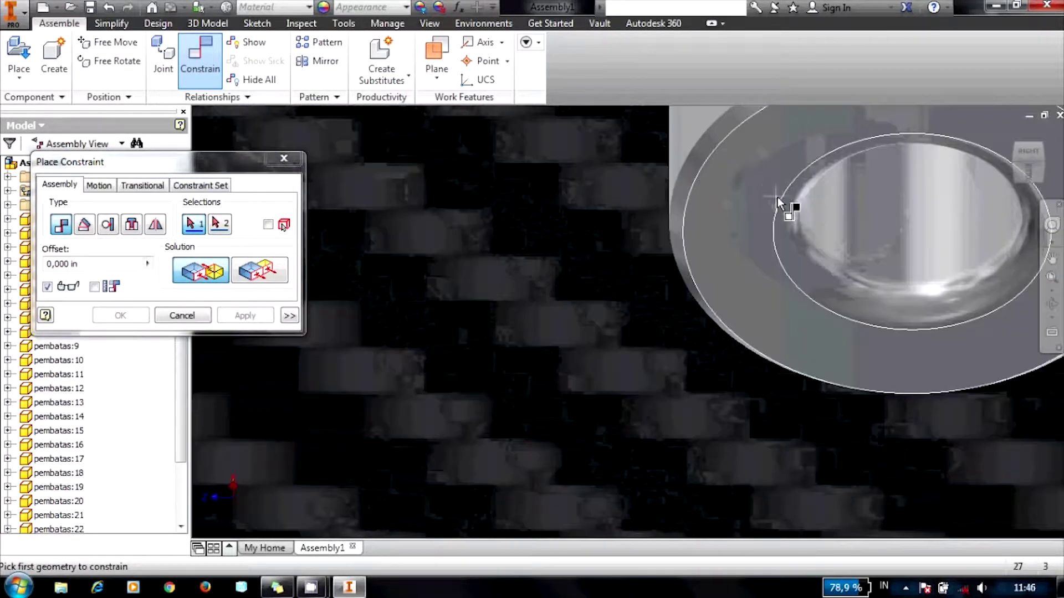
scroll(745, 198, "down", 3)
scroll(733, 203, "down", 5)
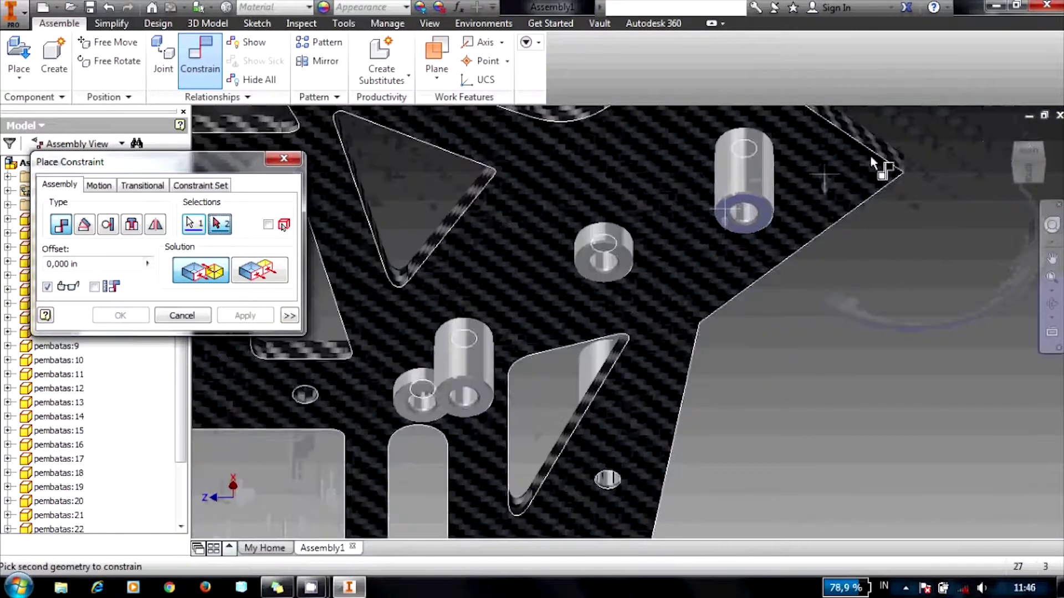
left_click(1035, 149)
scroll(570, 231, "up", 4)
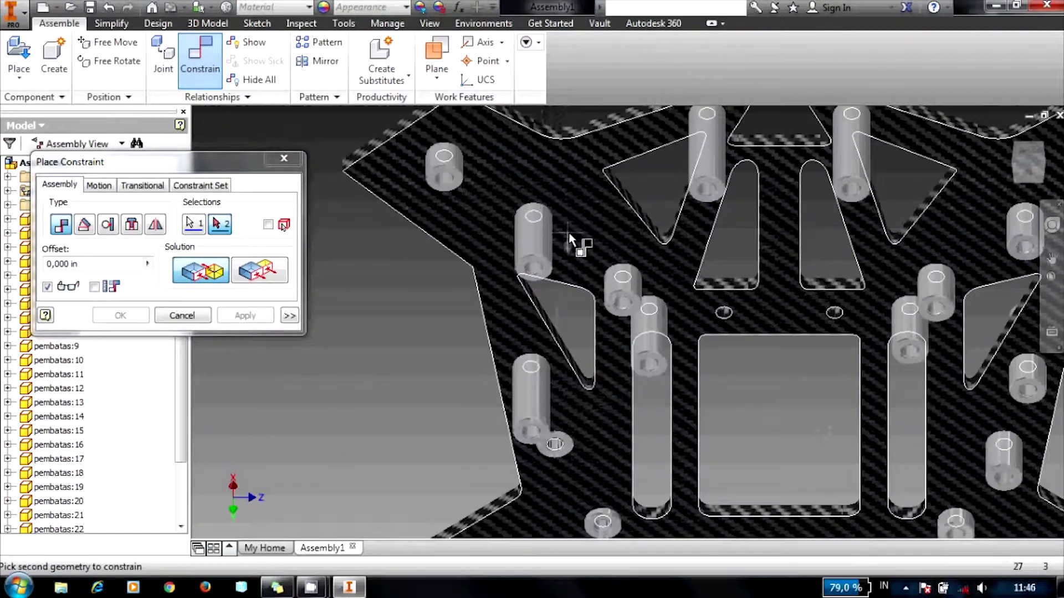
left_click(569, 231)
left_click(260, 317)
scroll(344, 304, "down", 5)
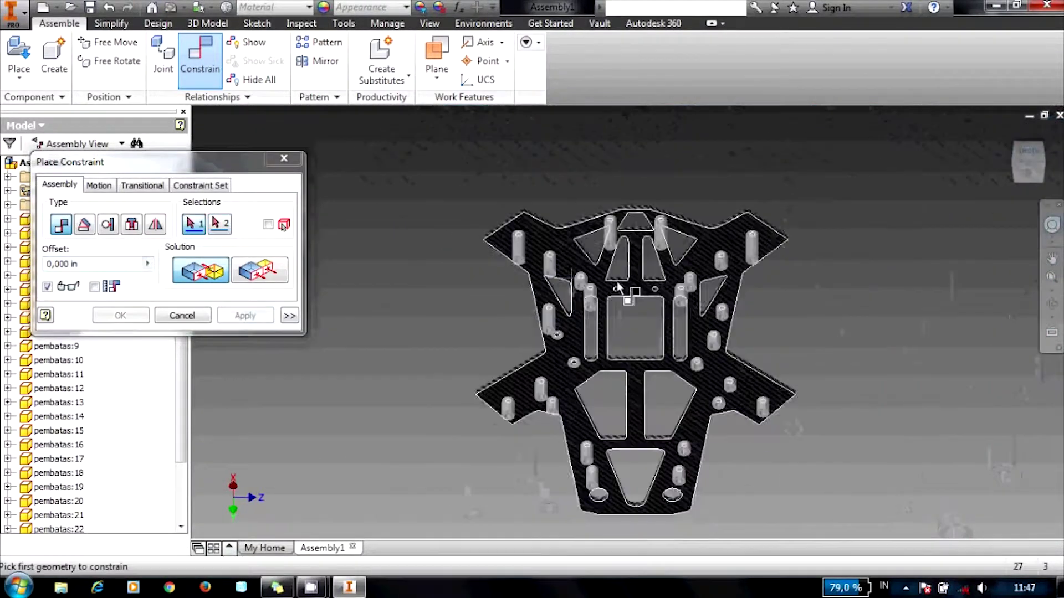
left_click(1034, 135)
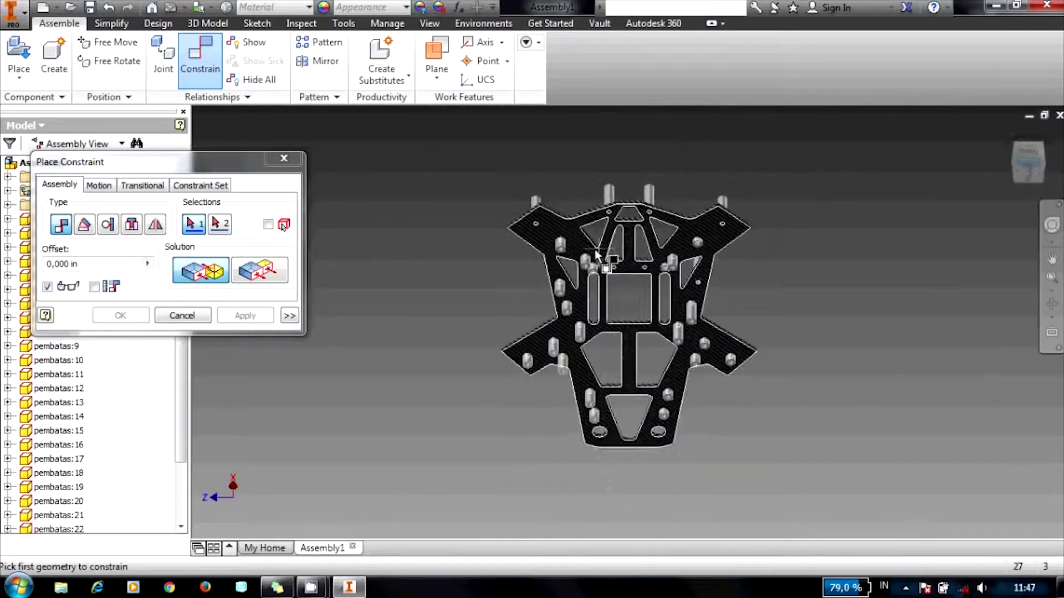
Step: Mate the first spacer standoff's end face flush against the carbon frame plate
scroll(555, 256, "up", 5)
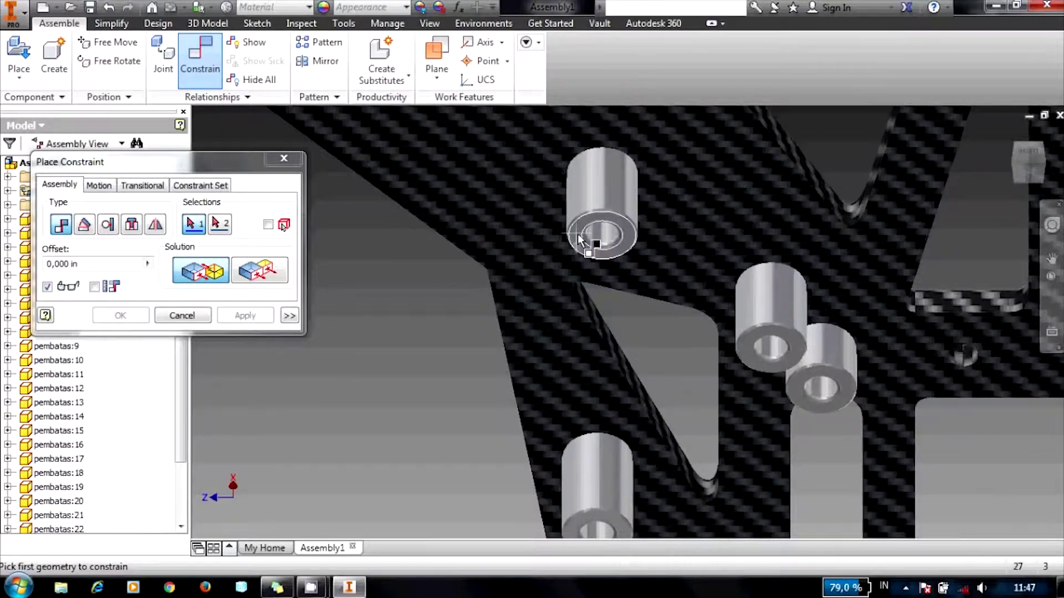
left_click(577, 233)
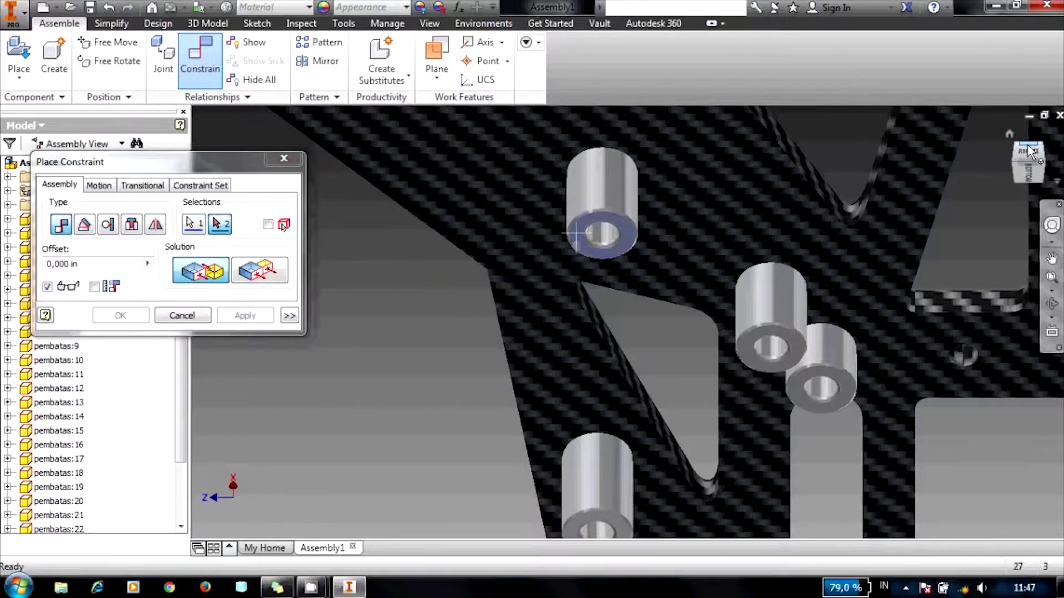
left_click(1030, 152)
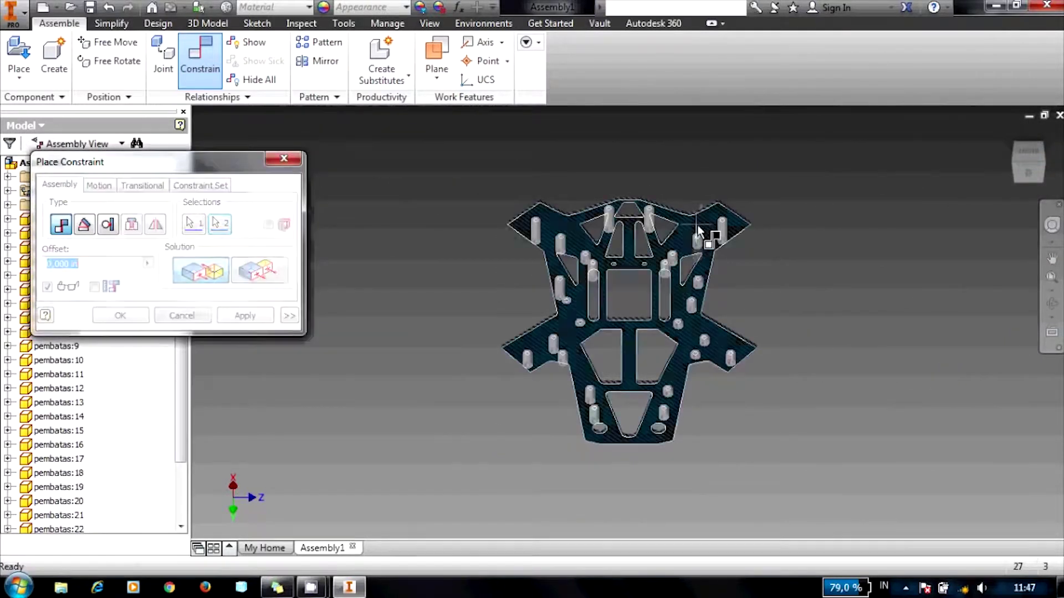
left_click(698, 229)
left_click(254, 316)
Step: Mate a second standoff on the plate's opposite side, snapping it flush to the board
left_click(1027, 158)
scroll(645, 274, "up", 3)
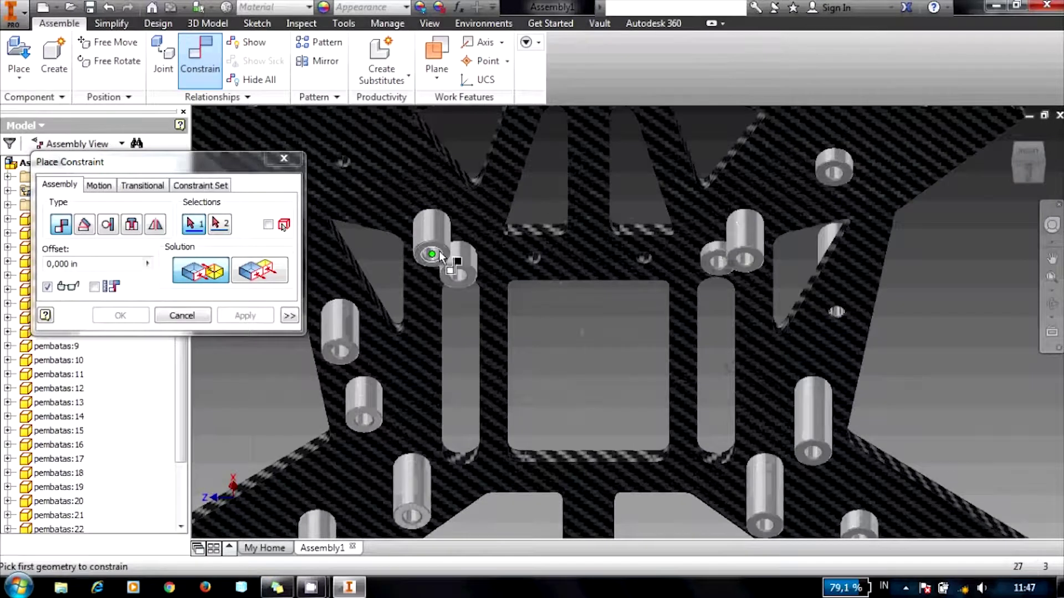
scroll(435, 252, "up", 2)
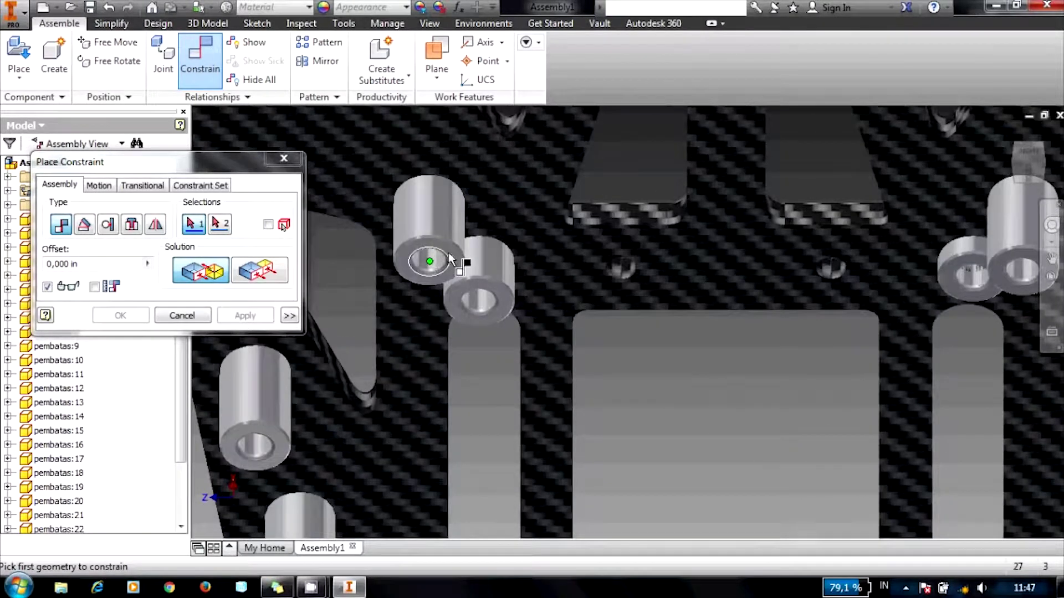
scroll(446, 253, "up", 2)
left_click(451, 254)
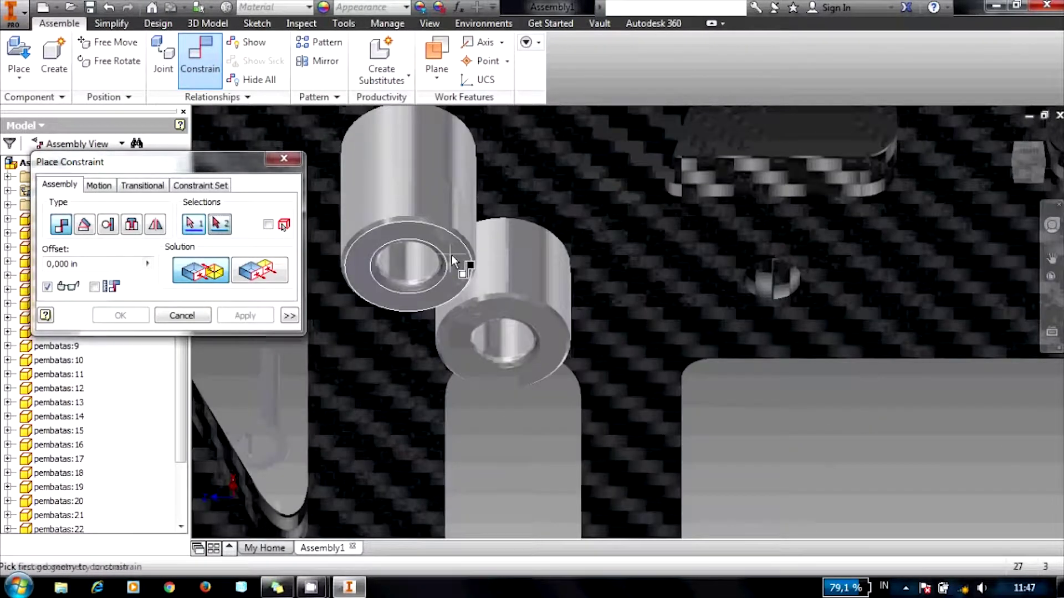
left_click(1025, 149)
scroll(682, 290, "up", 5)
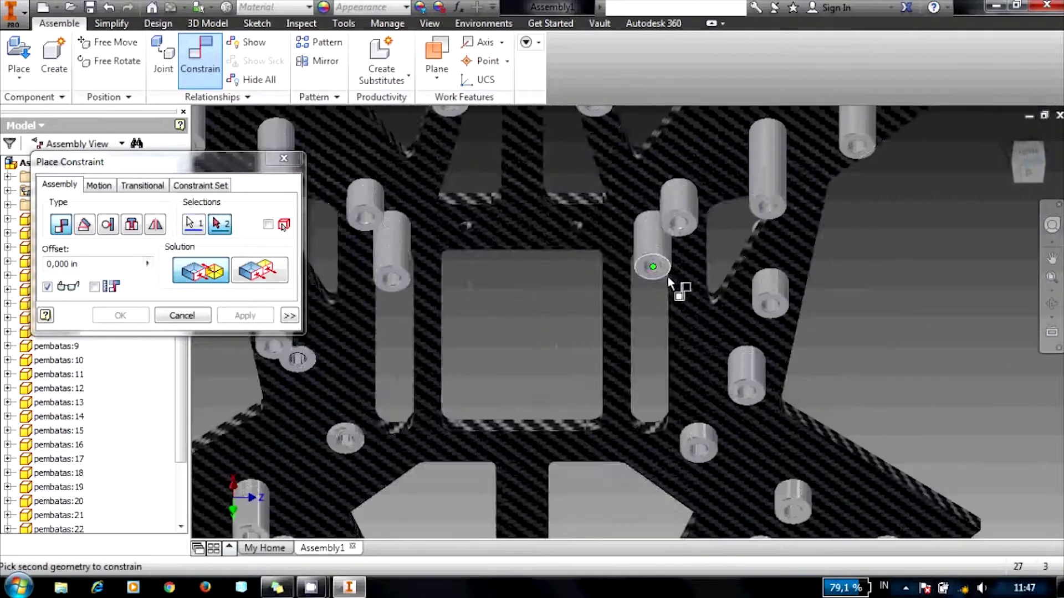
left_click(669, 176)
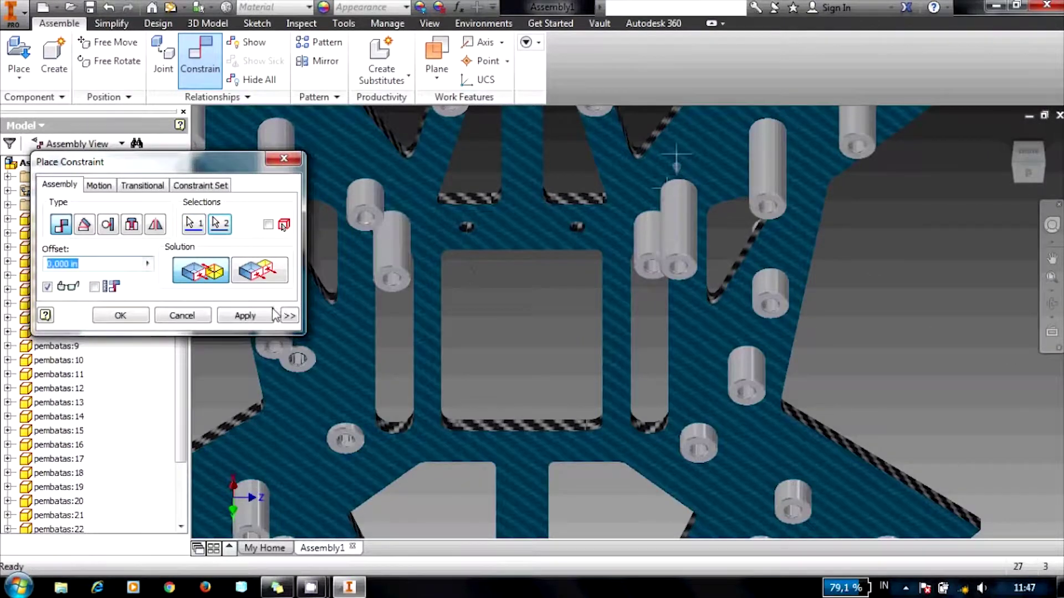
left_click(271, 315)
Step: Select another standoff's end ring face and the board face as mate geometry
scroll(333, 299, "down", 5)
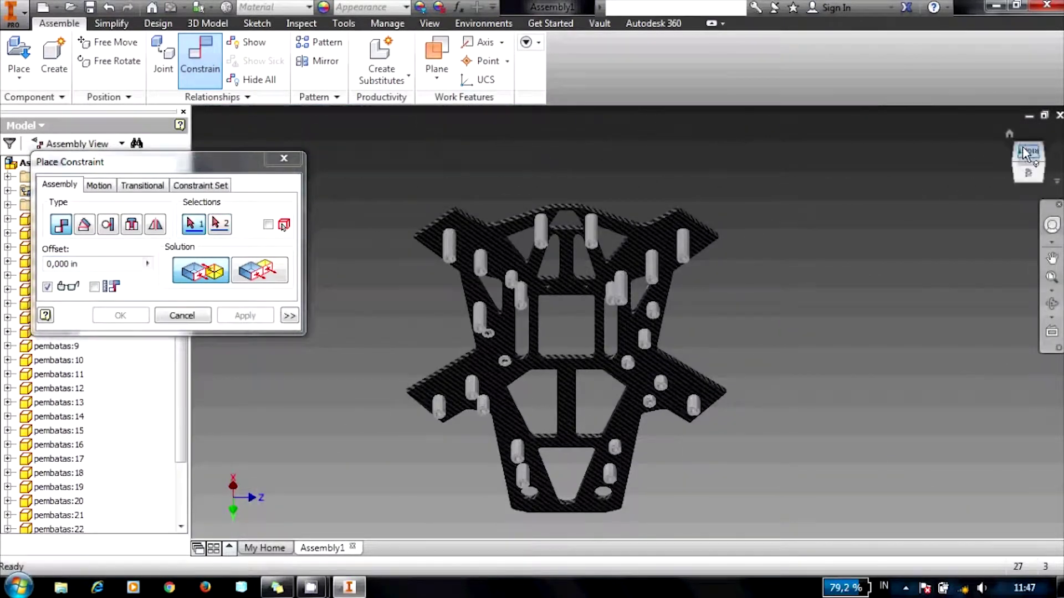
left_click(1026, 150)
scroll(620, 302, "up", 5)
scroll(503, 202, "up", 3)
scroll(503, 201, "up", 3)
left_click(526, 196)
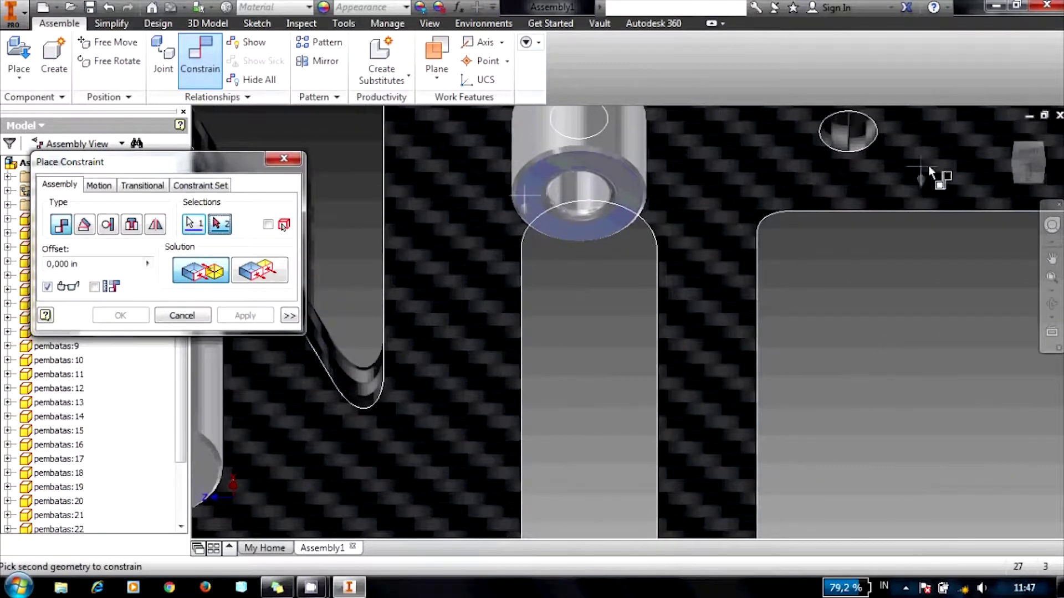
left_click(1025, 145)
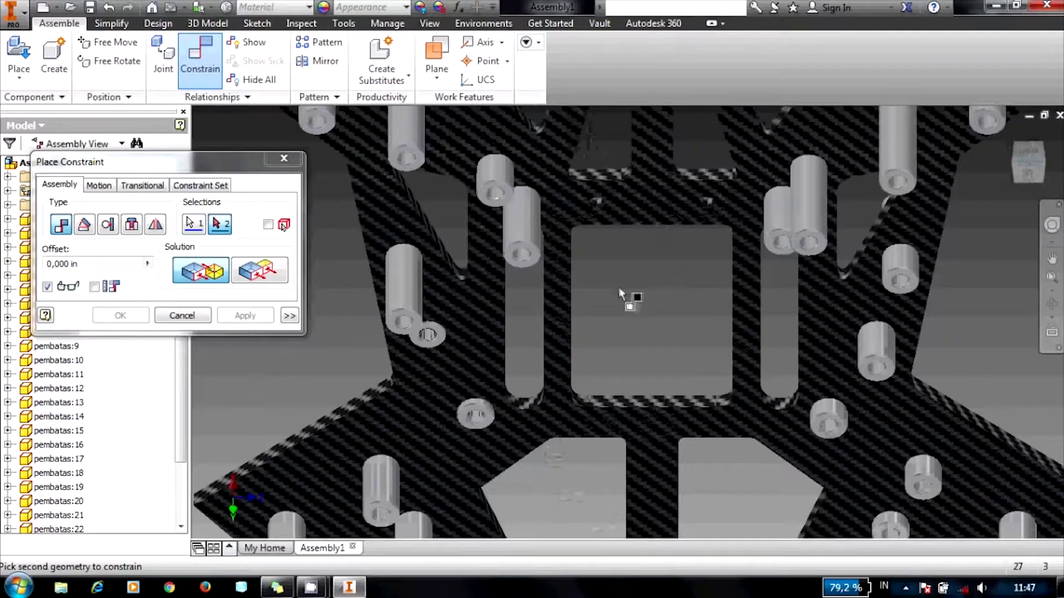
left_click(653, 209)
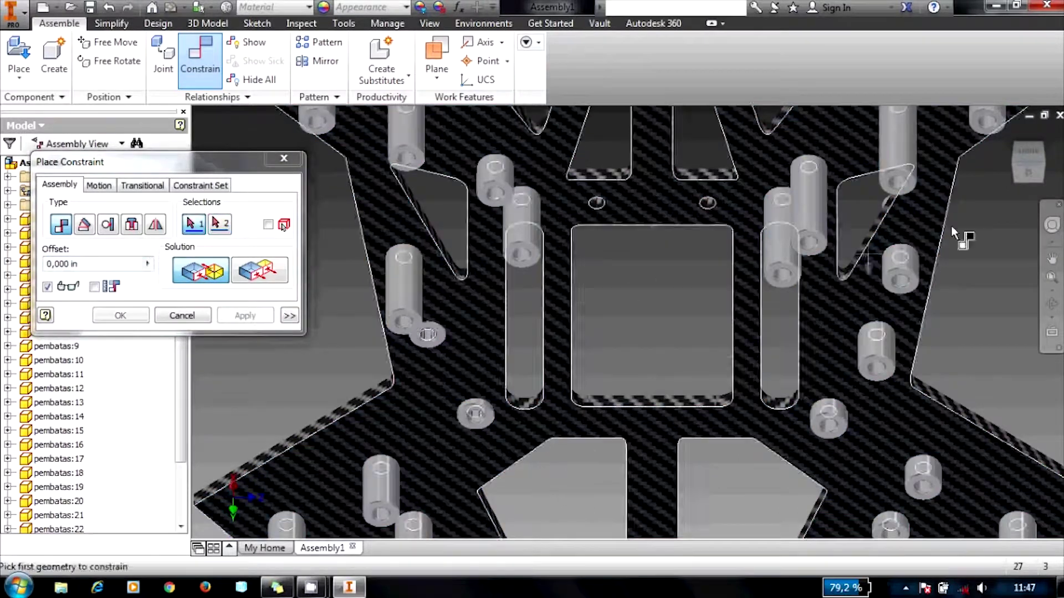
Step: Mate the smaller standoff's end face flush against the frame plate
left_click(1031, 153)
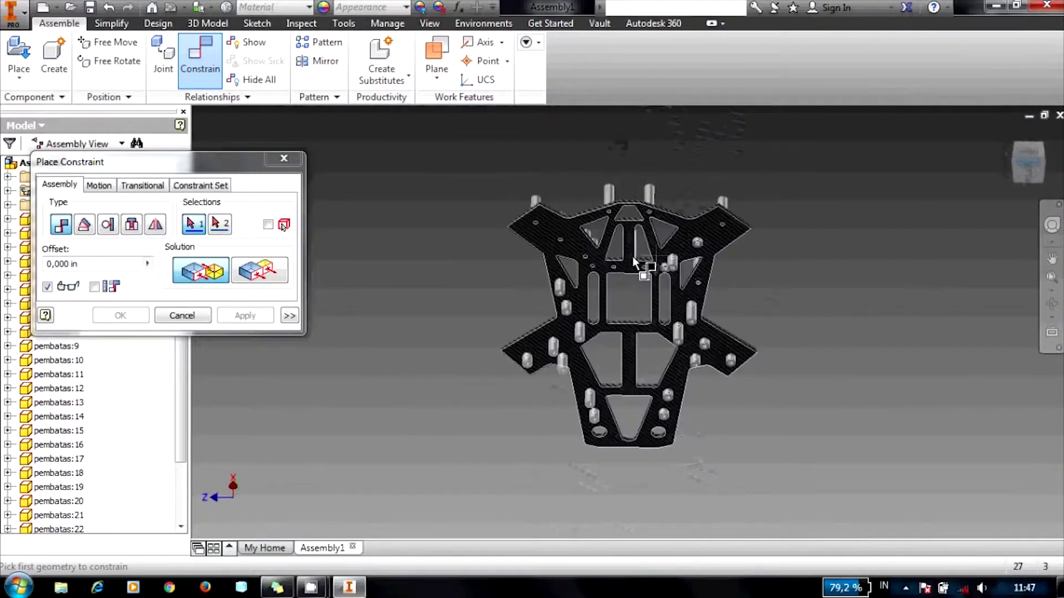
scroll(667, 265, "up", 5)
scroll(643, 277, "up", 2)
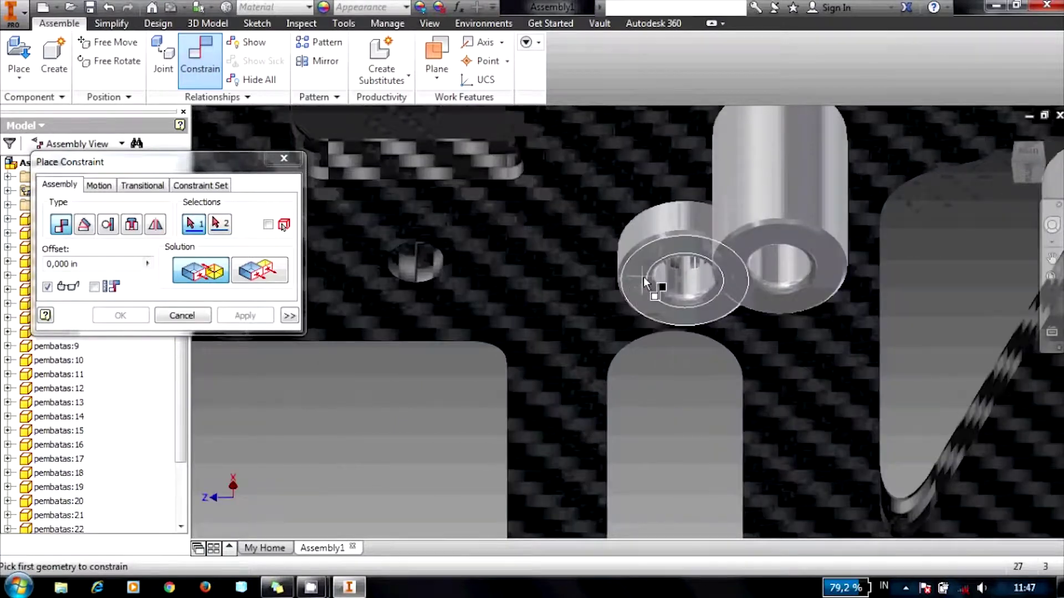
left_click(637, 278)
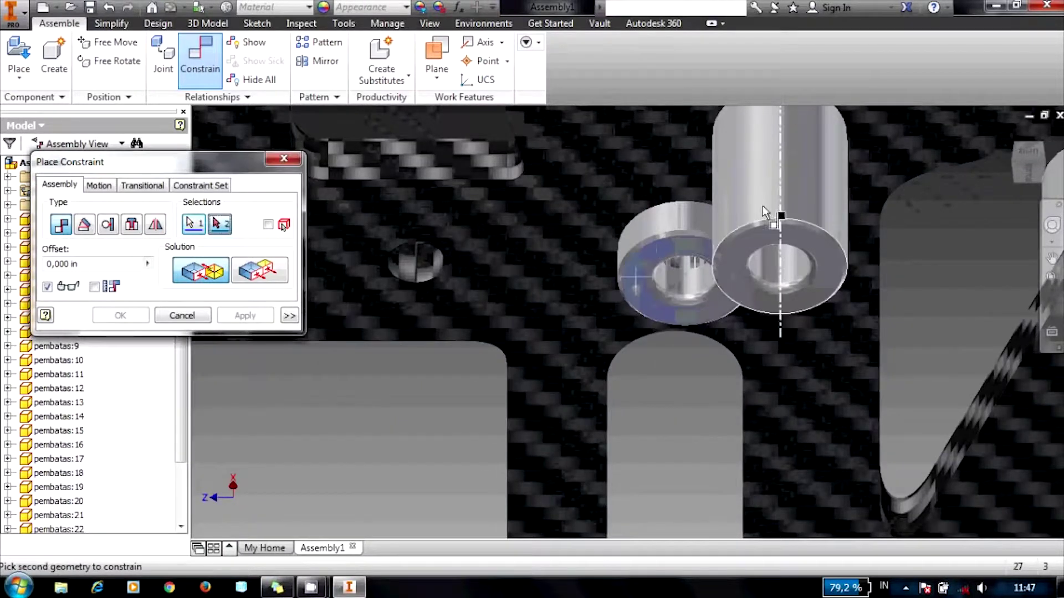
left_click(1023, 147)
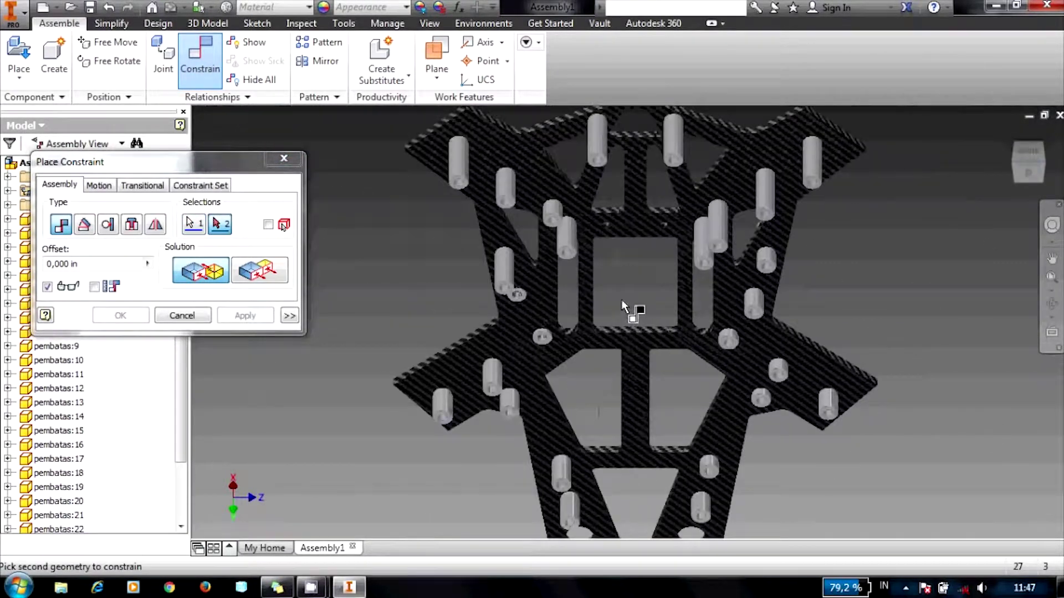
left_click(622, 210)
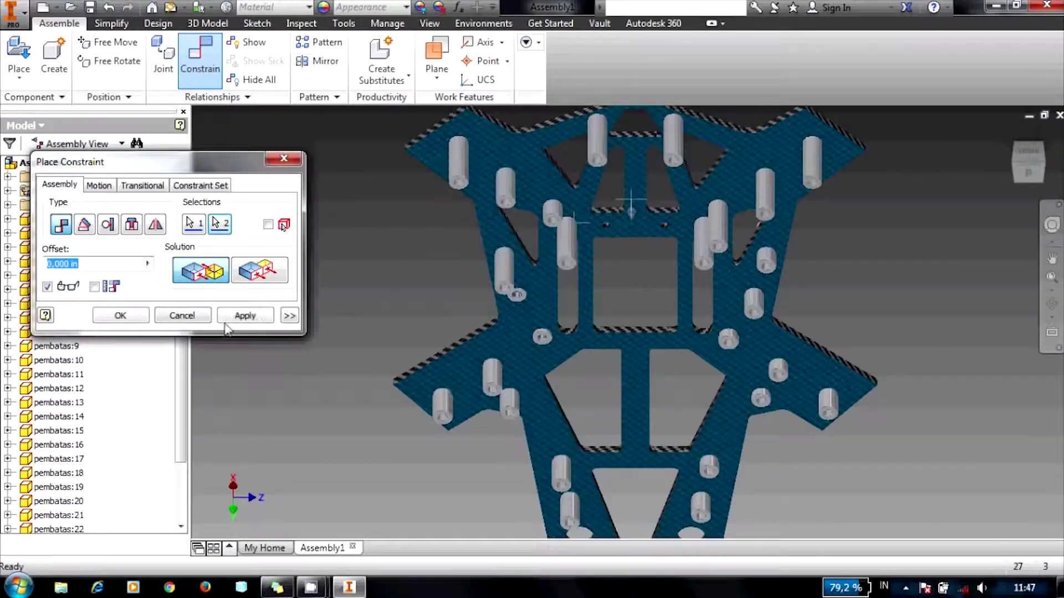
left_click(231, 319)
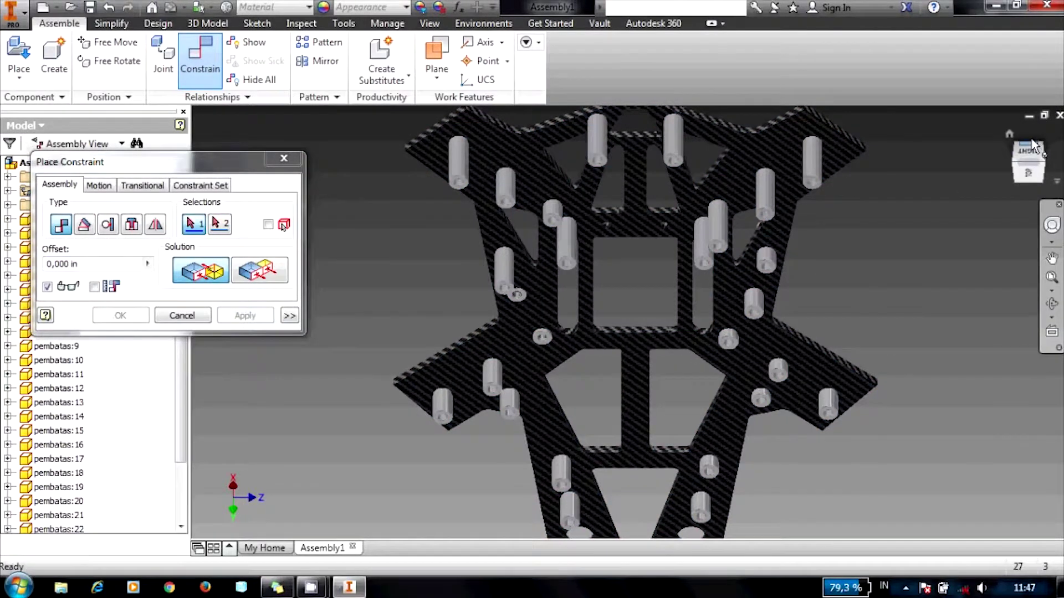
Step: Mate the next spacer's end face against the plate face
left_click(1032, 145)
scroll(689, 237, "up", 3)
scroll(688, 237, "up", 3)
scroll(749, 162, "up", 2)
scroll(750, 225, "up", 2)
left_click(749, 204)
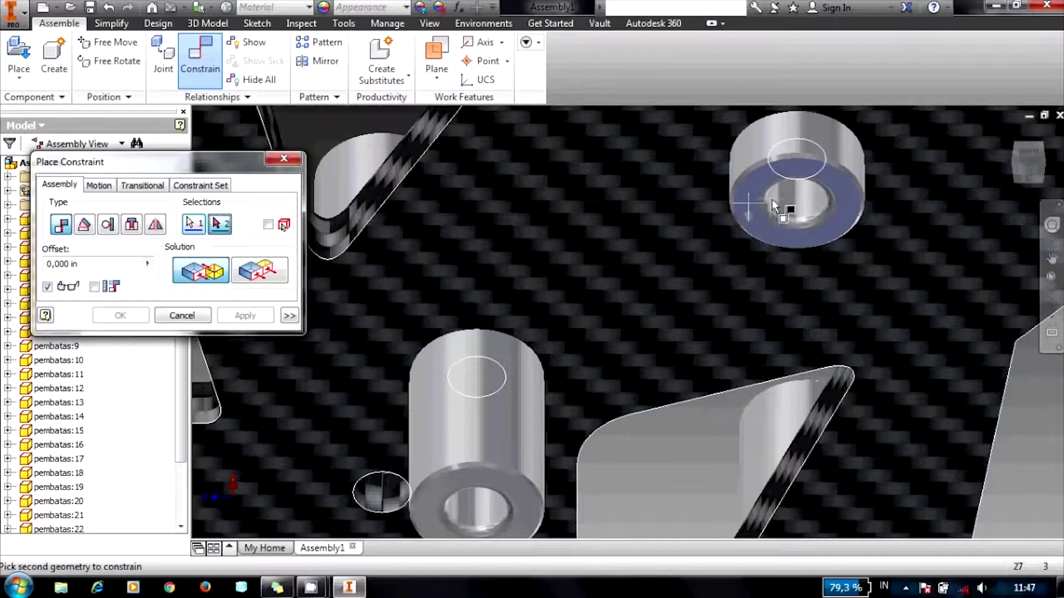
left_click(1031, 149)
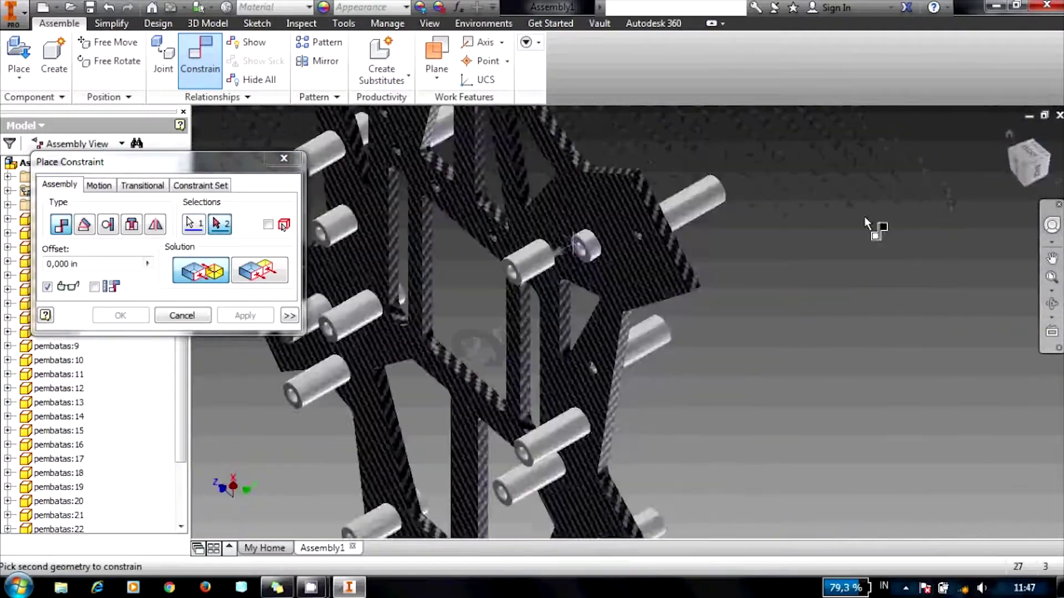
left_click(573, 230)
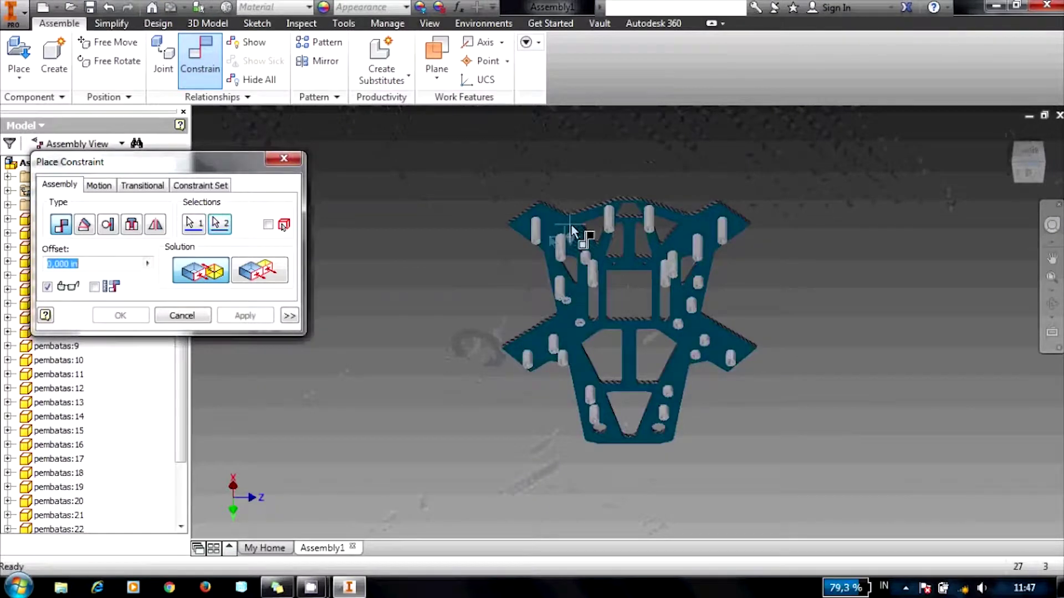
left_click(245, 316)
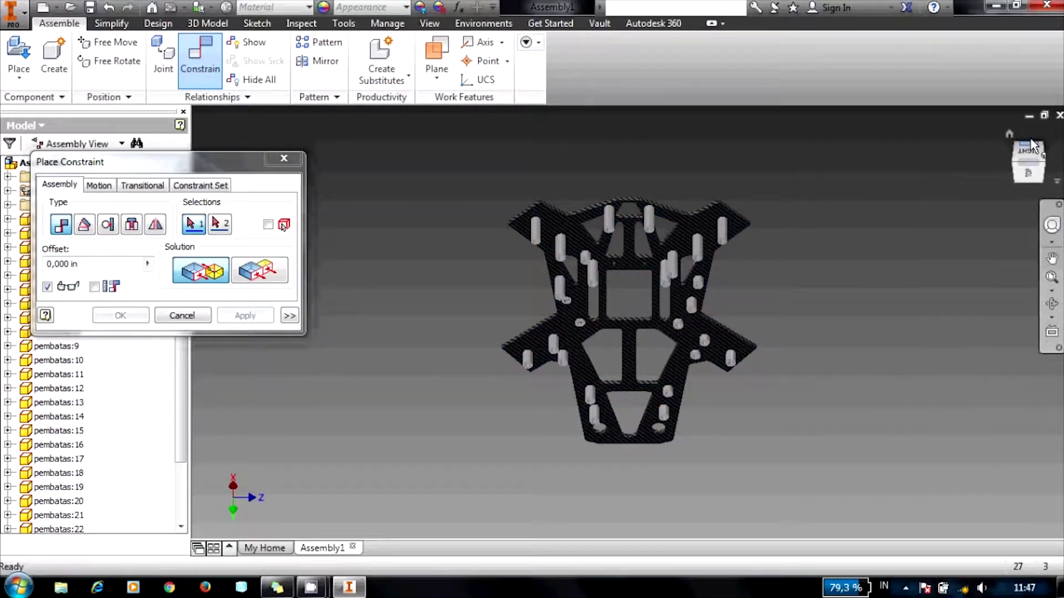
Step: Mate a spacer's top face flush against the plate
scroll(669, 264, "down", 5)
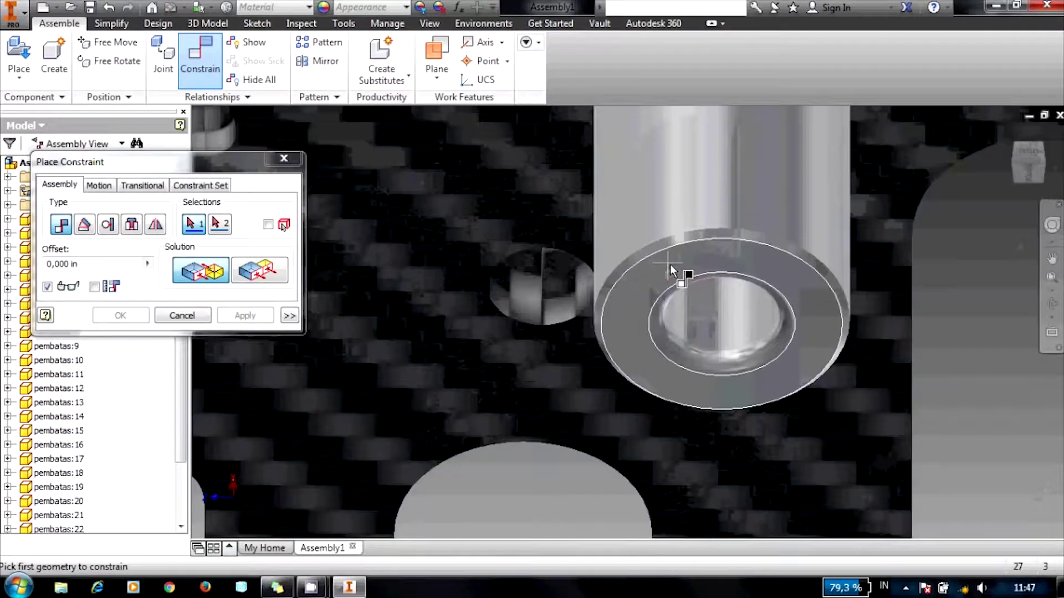
left_click(665, 265)
left_click(1031, 145)
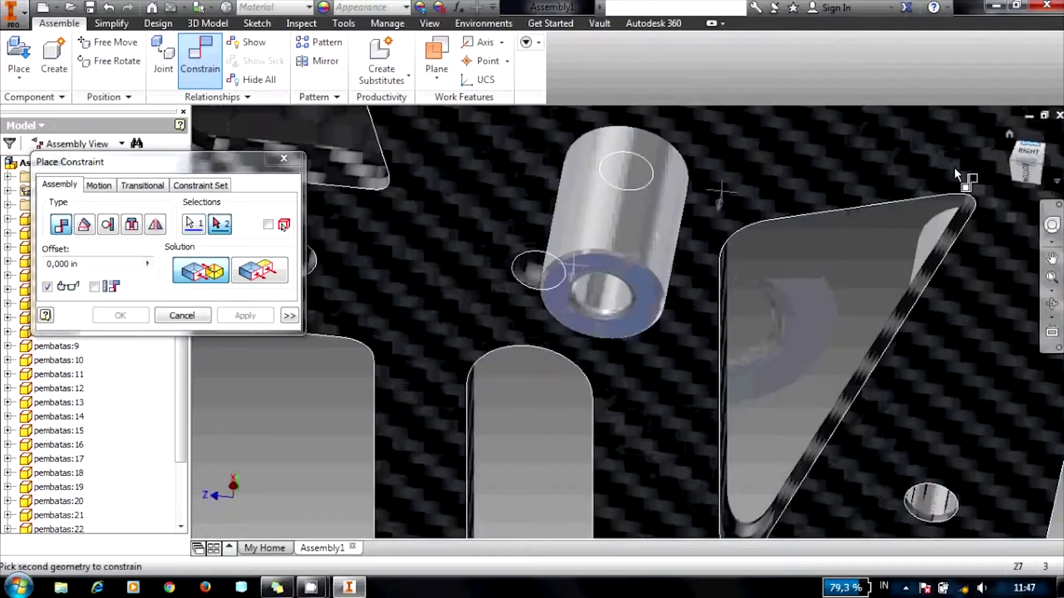
left_click(578, 240)
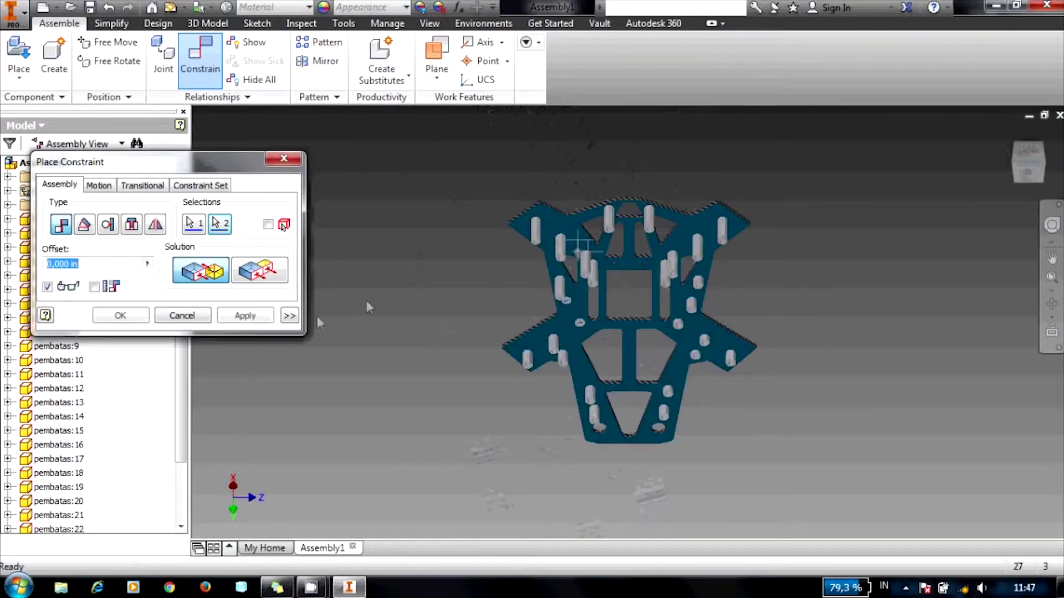
left_click(261, 318)
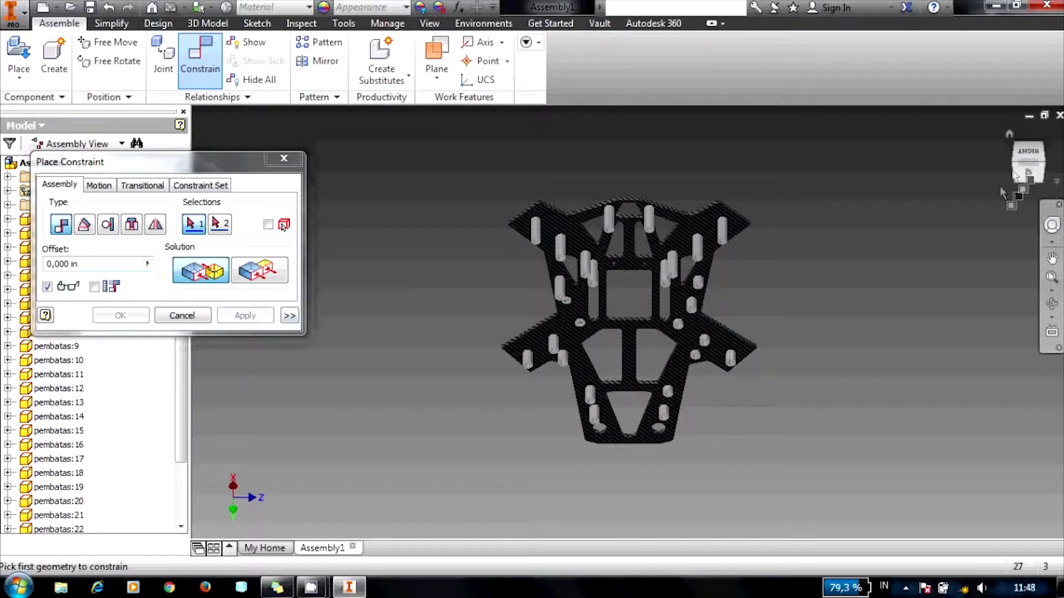
Step: Mate the upper standoff's end face against the frame plate
left_click(1027, 147)
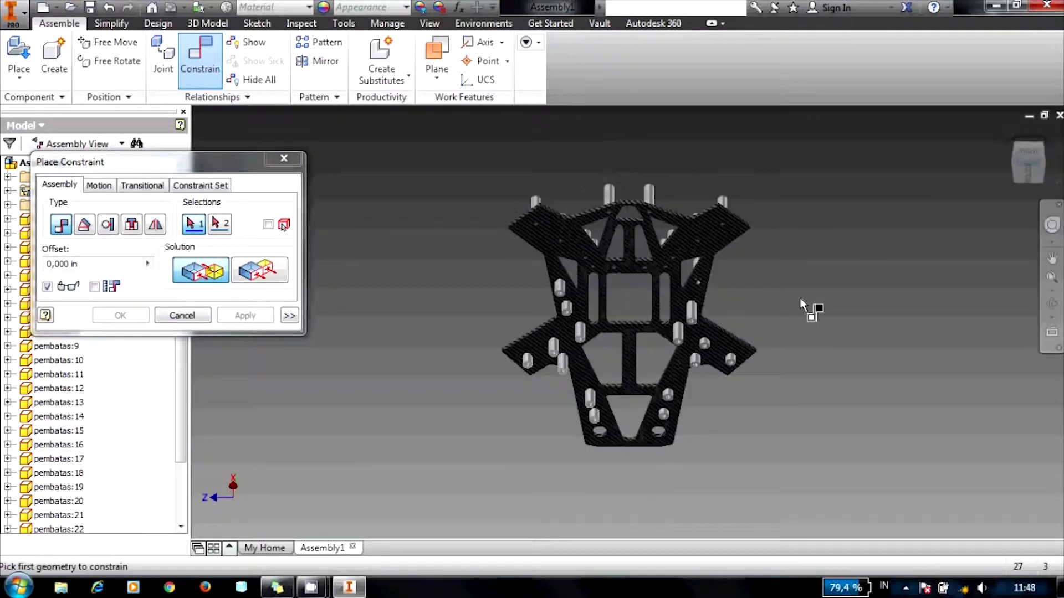
scroll(565, 306, "down", 3)
scroll(565, 306, "down", 5)
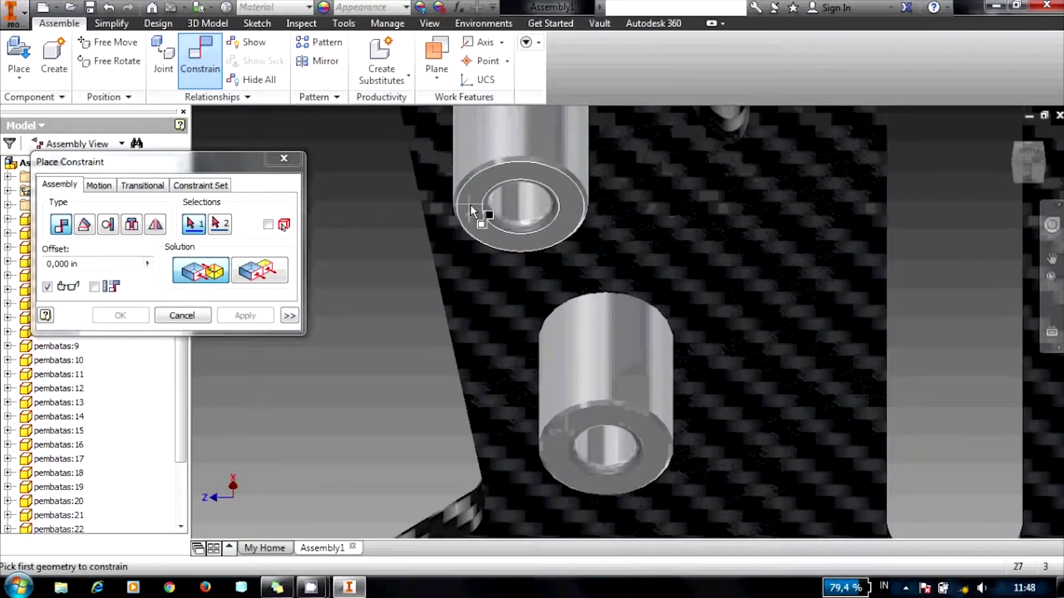
left_click(470, 205)
left_click(1034, 153)
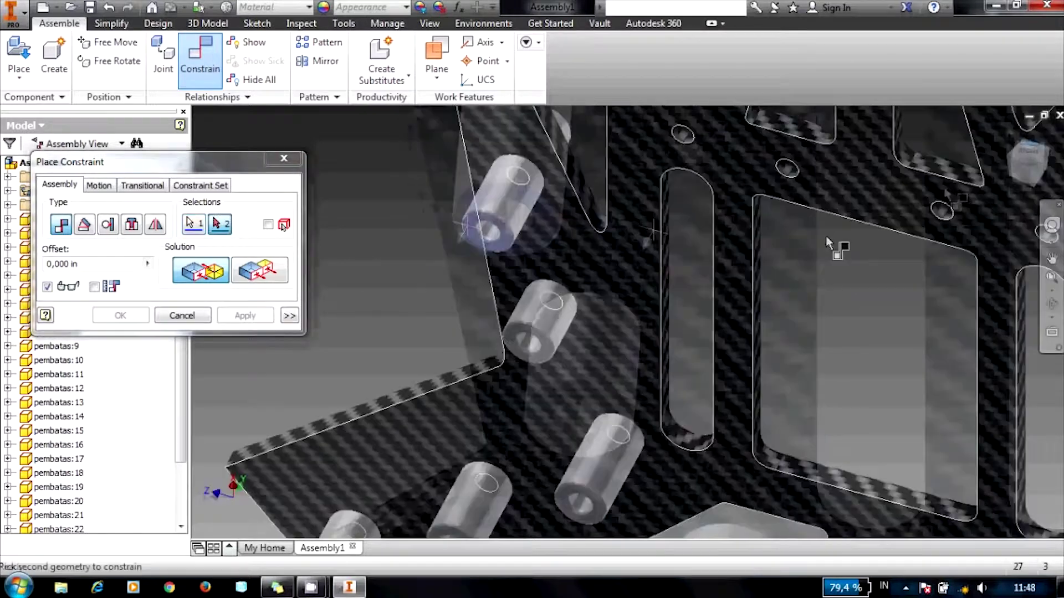
left_click(693, 331)
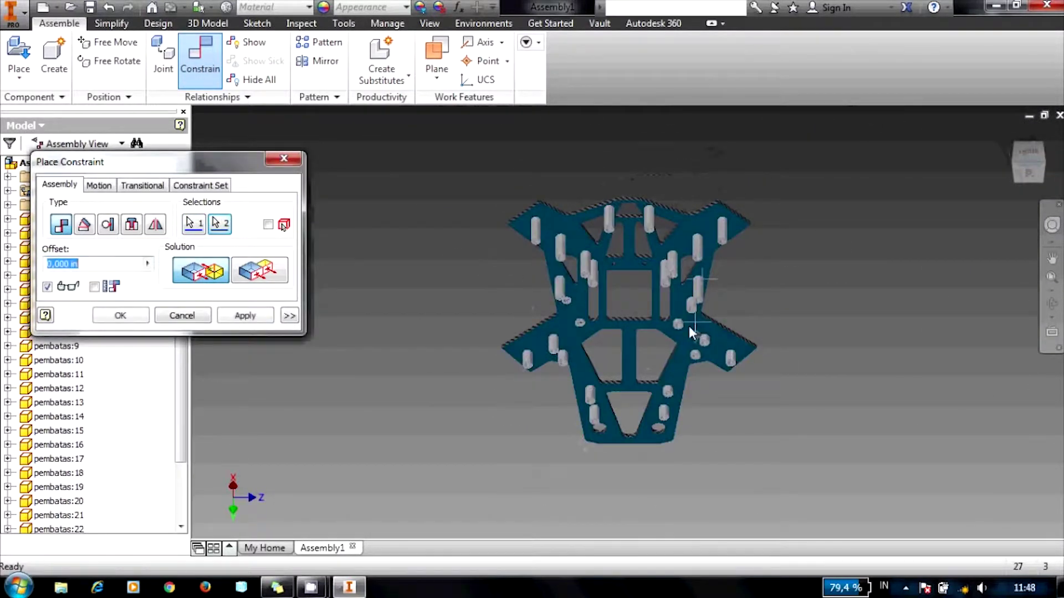
left_click(245, 316)
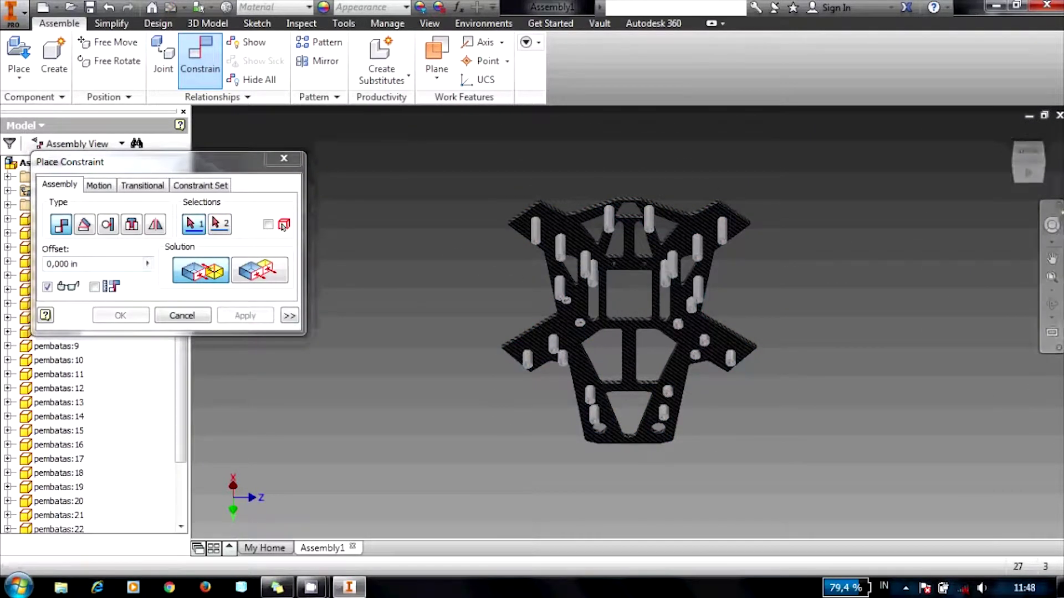
Step: Mate one more standoff's end face flush against the plate
left_click(1034, 149)
scroll(592, 294, "up", 5)
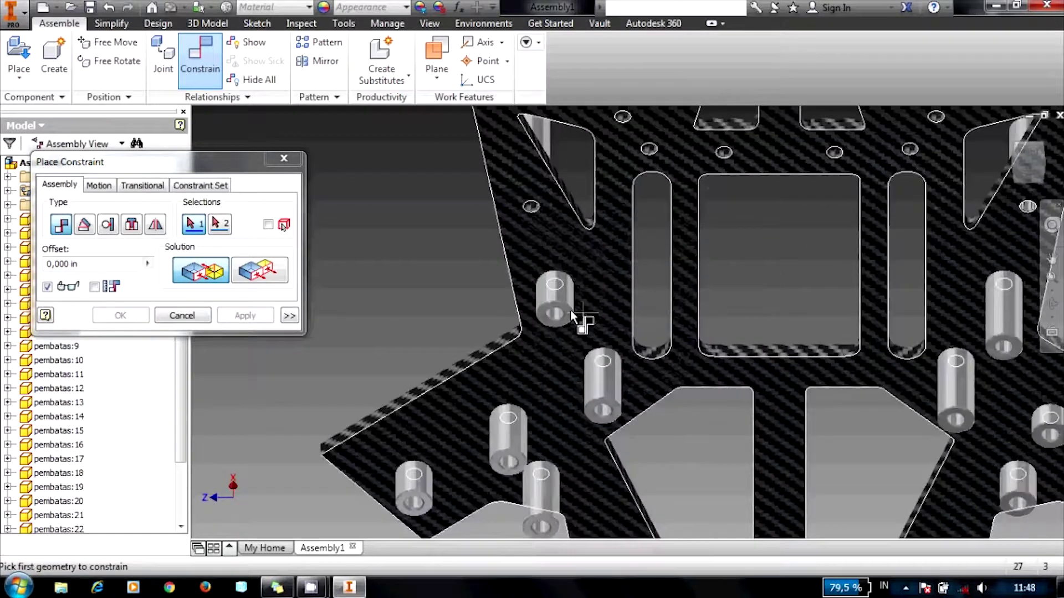
scroll(540, 313, "up", 3)
left_click(550, 312)
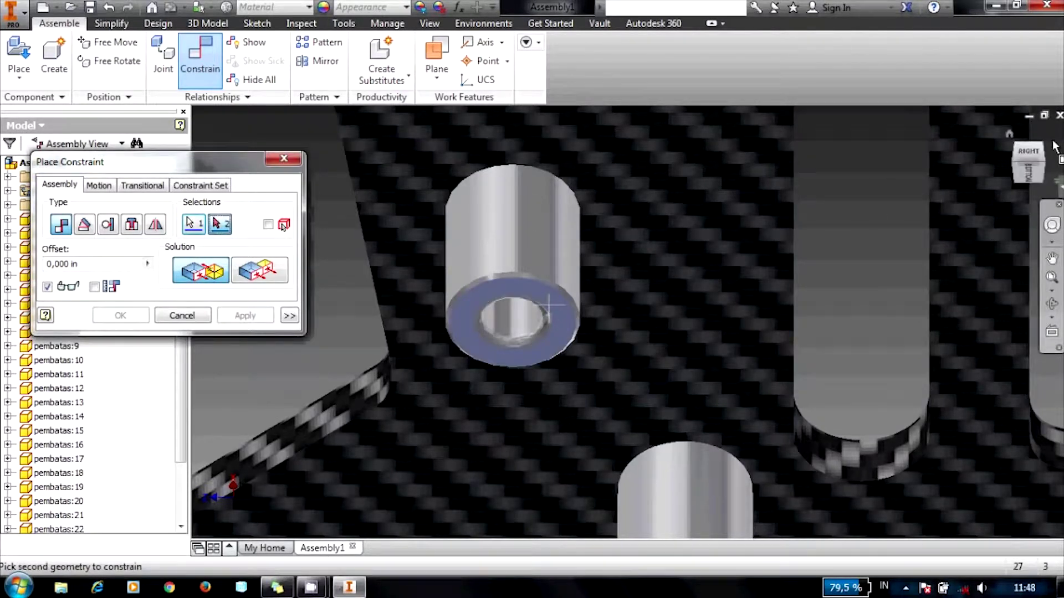
left_click(1032, 148)
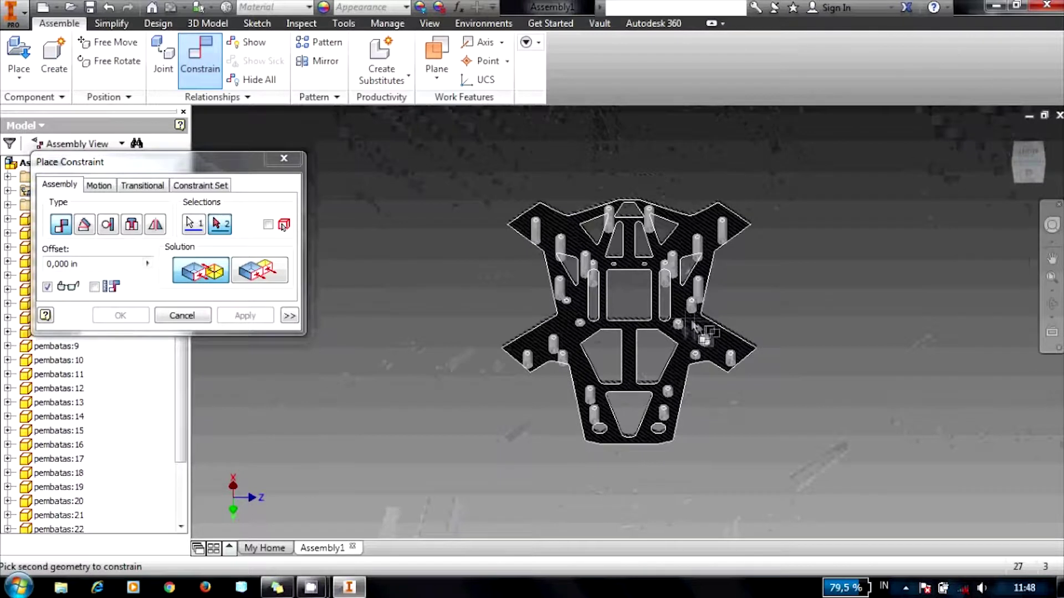
left_click(701, 328)
left_click(270, 315)
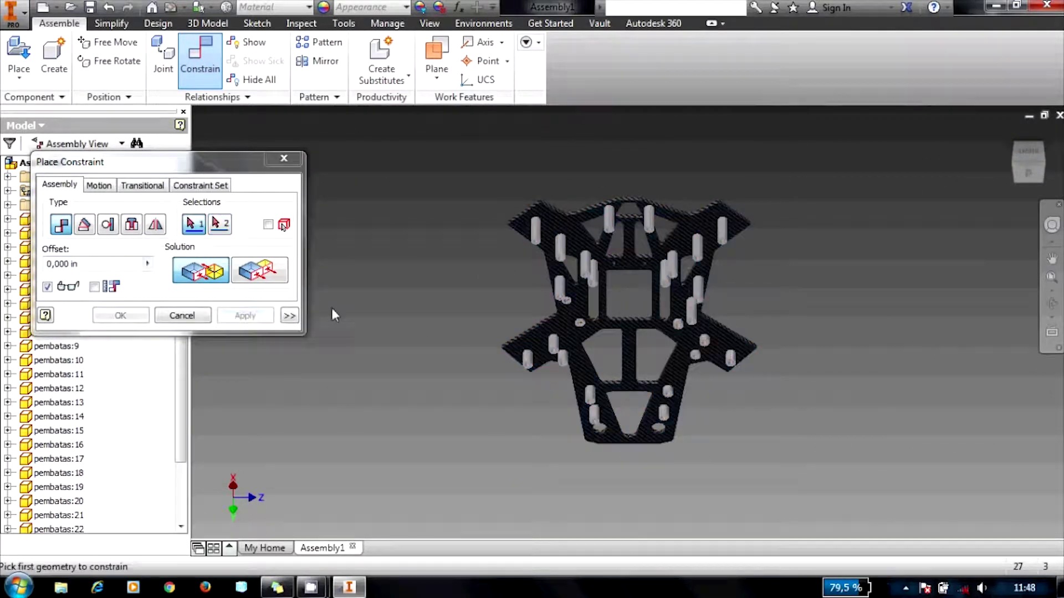
Step: Mate the next standoff to the plate from a top view
left_click(1031, 148)
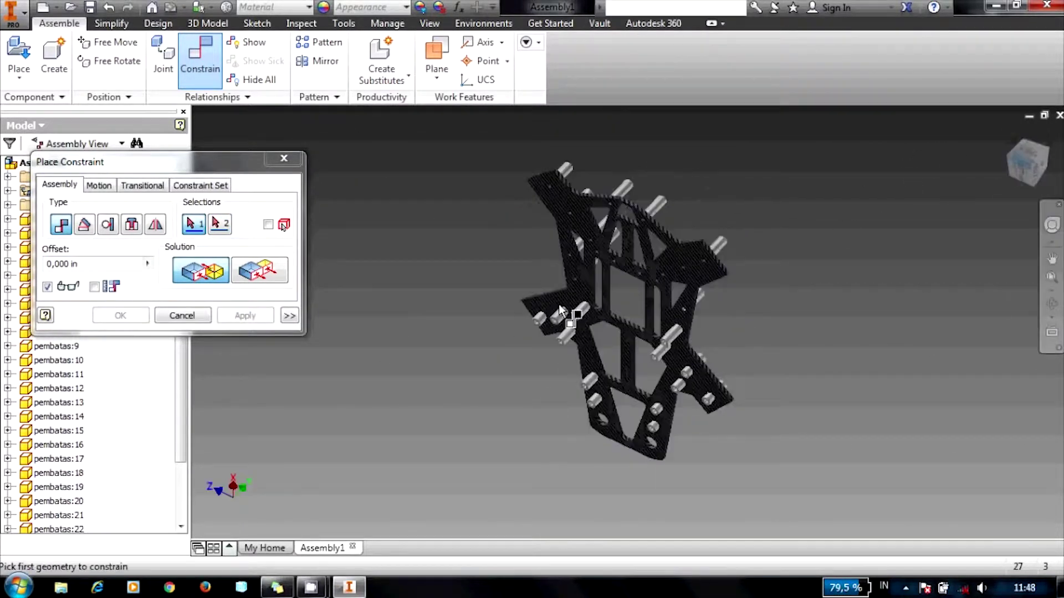
scroll(722, 319, "up", 10)
left_click(726, 324)
left_click(1028, 148)
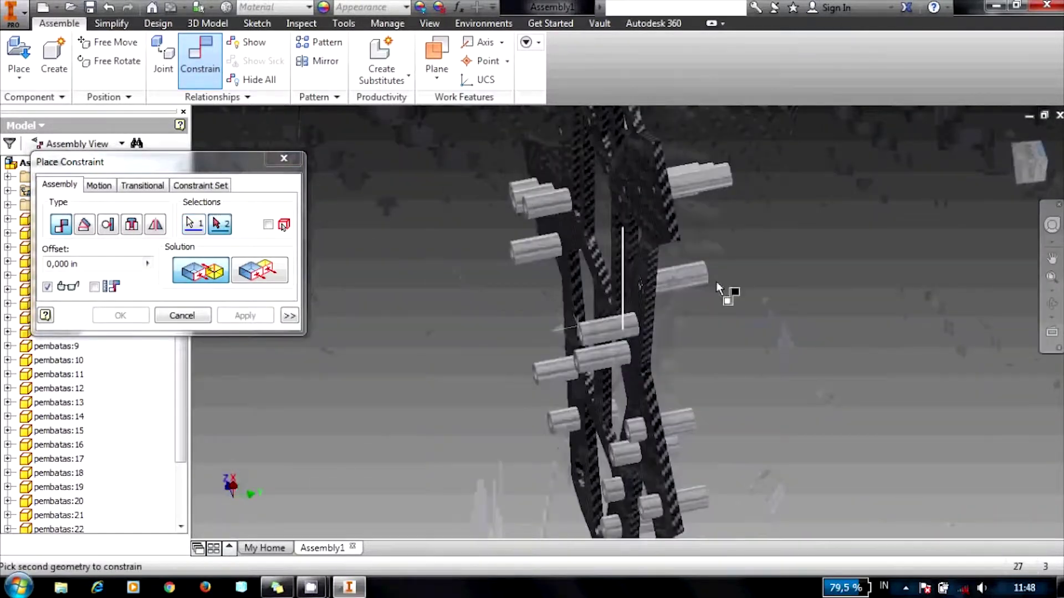
scroll(554, 324, "up", 5)
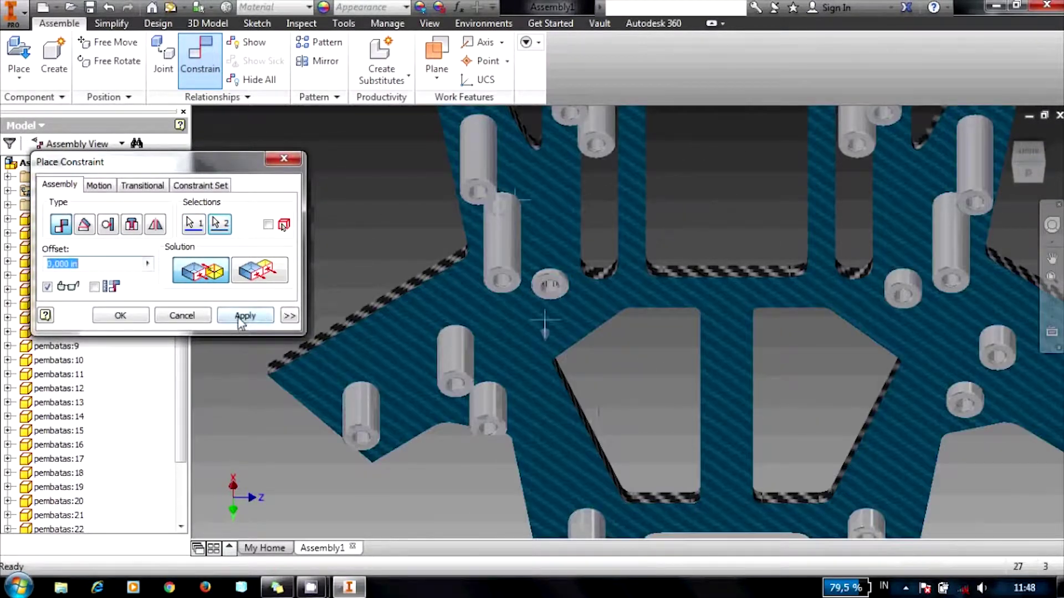
left_click(240, 319)
Step: Mate another standoff's end face against the plate, viewed head-on
left_click(1032, 152)
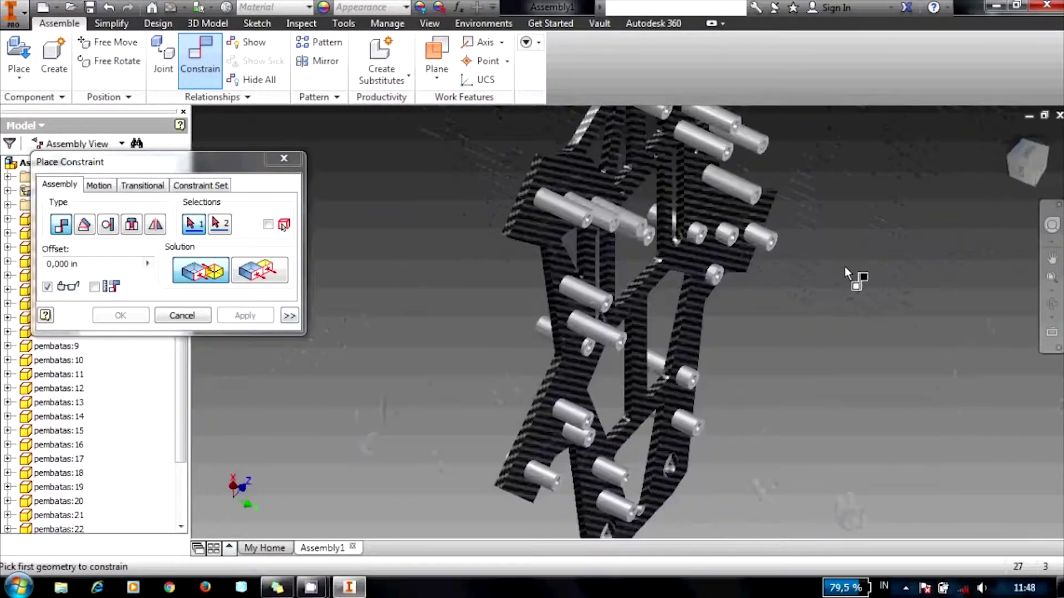
scroll(679, 346, "up", 5)
left_click(657, 310)
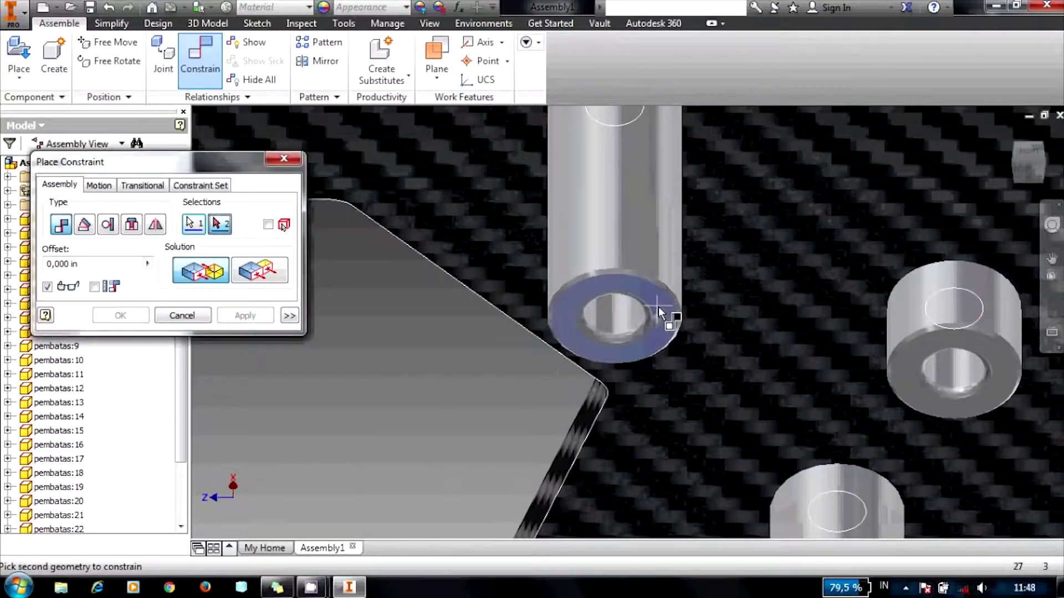
left_click(1040, 148)
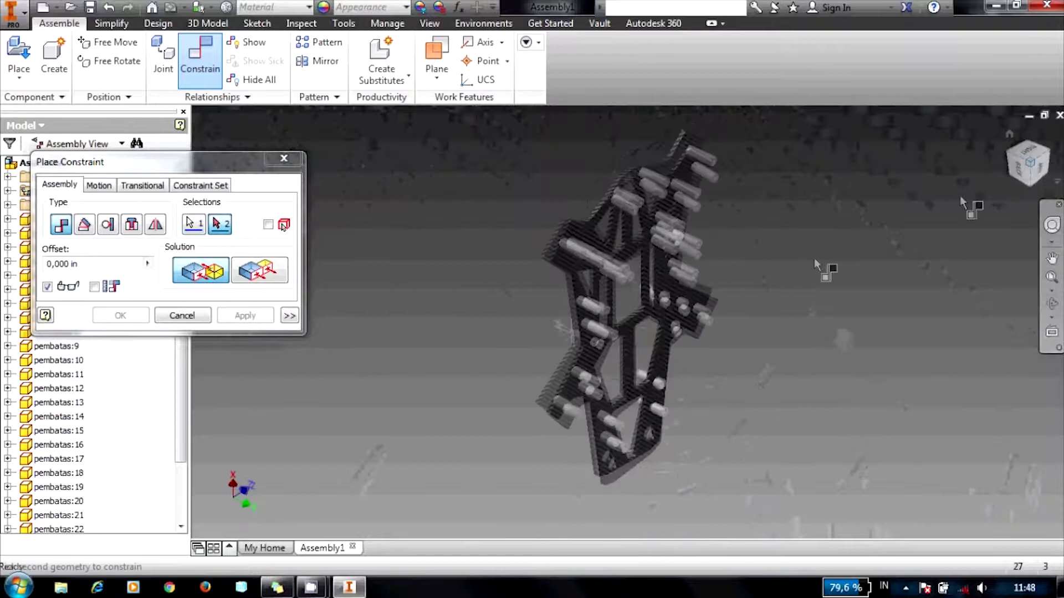
left_click(1045, 165)
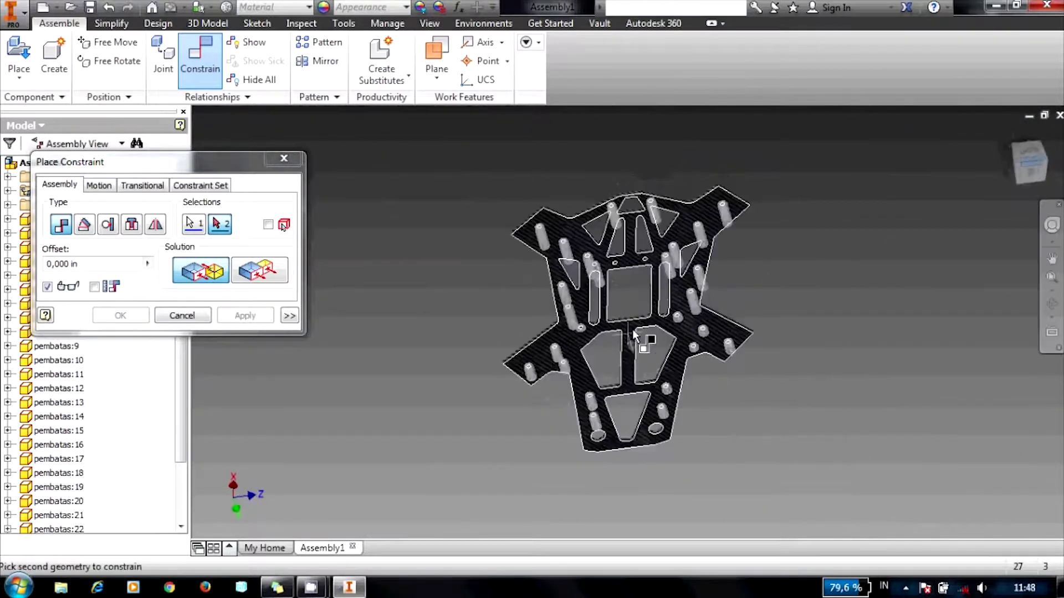
left_click(582, 362)
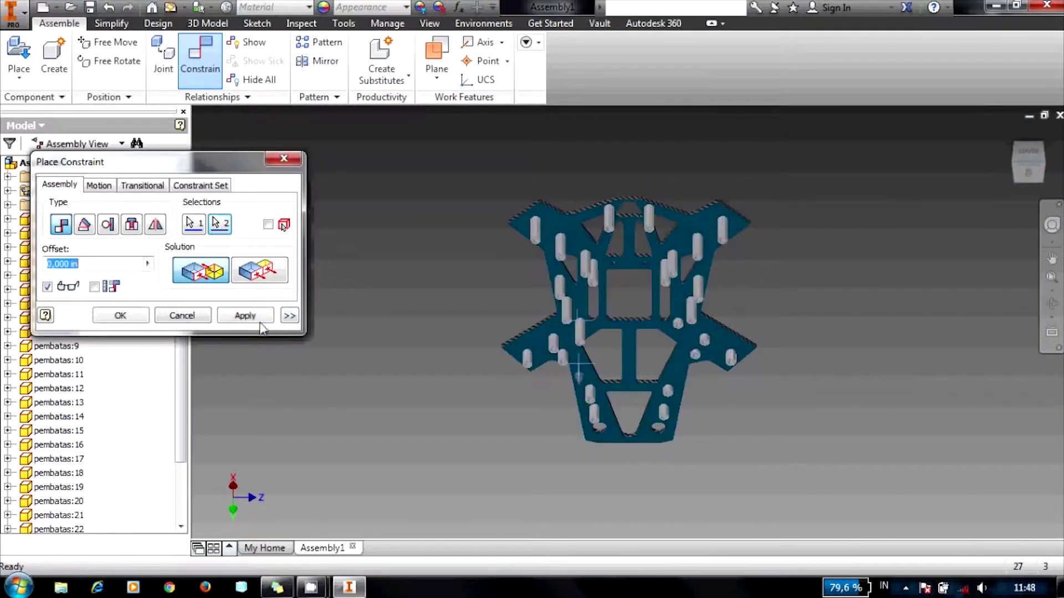
left_click(228, 322)
Step: Mate a standoff's ring face flush to the plate's other side
left_click(1022, 147)
scroll(576, 348, "up", 5)
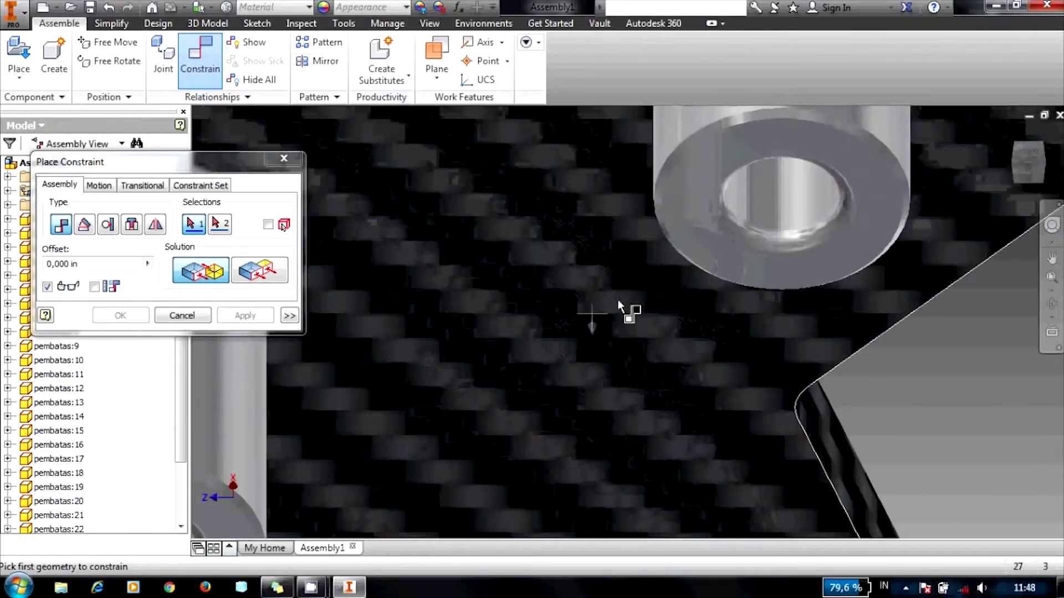
left_click(687, 203)
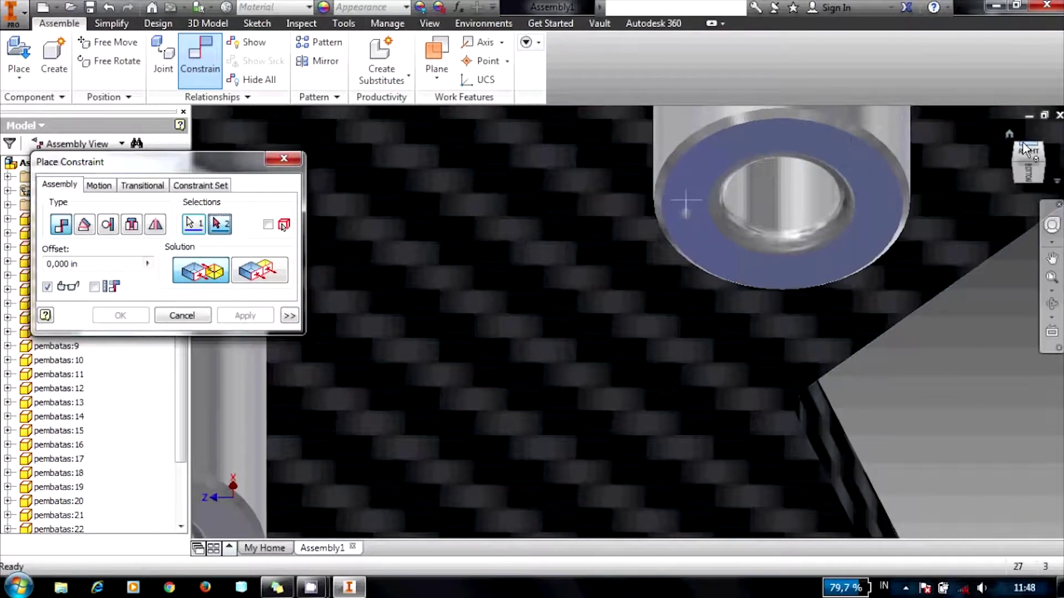
left_click_drag(1022, 141, 1013, 158)
left_click(1012, 159)
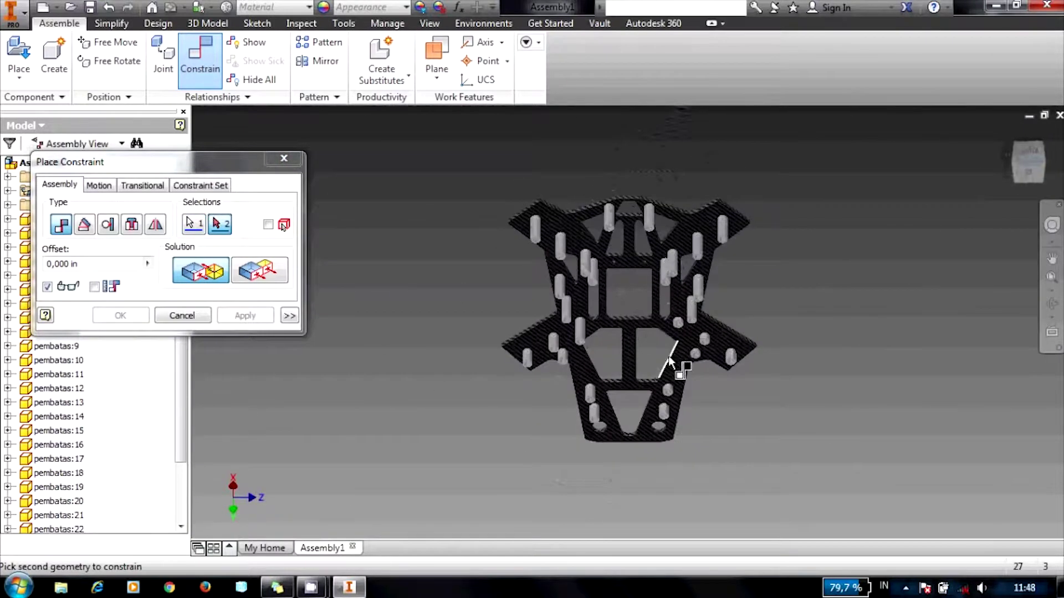
left_click(673, 368)
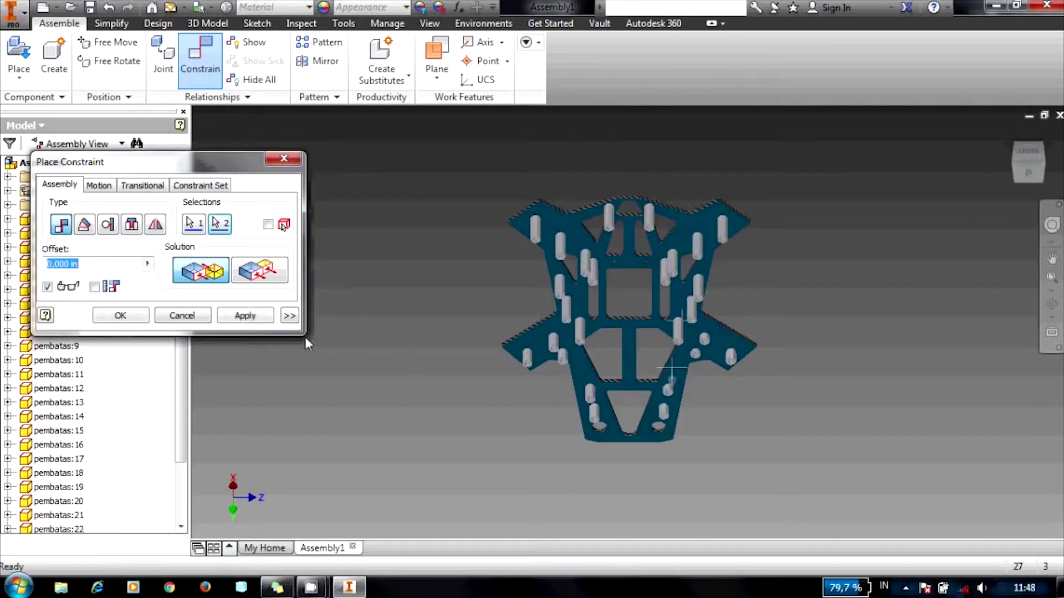
left_click(249, 320)
Step: Mate a standoff's end face flush against the plate, seen from above
left_click(1022, 143)
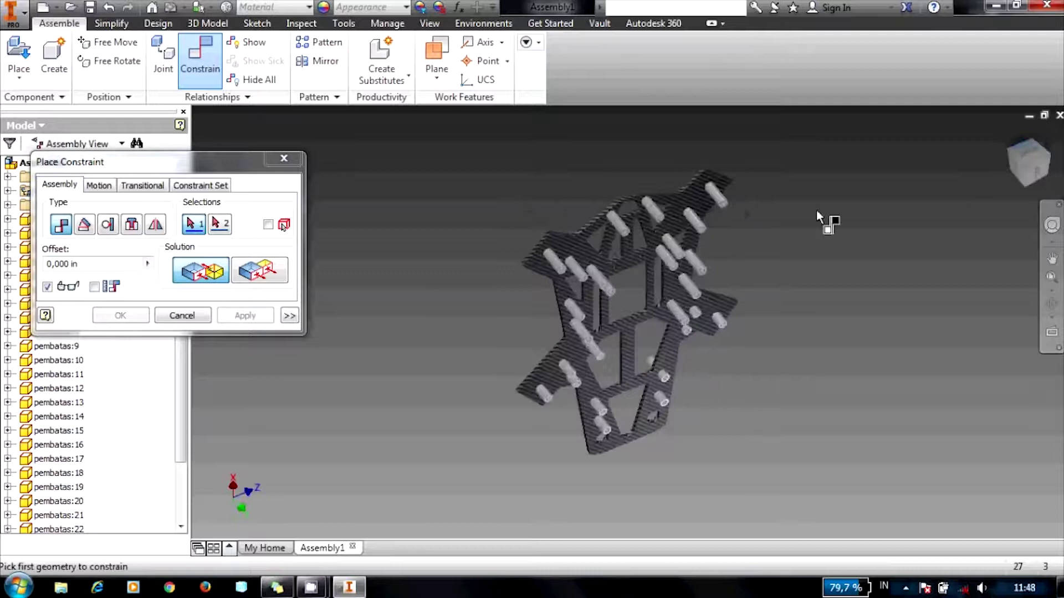
scroll(541, 368, "up", 3)
scroll(540, 369, "up", 5)
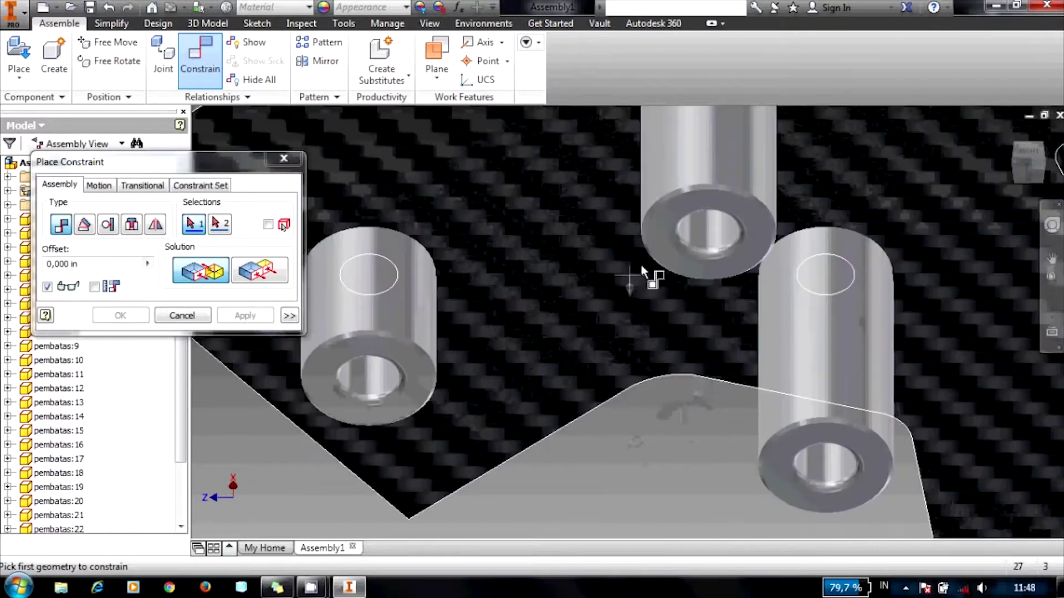
left_click(657, 240)
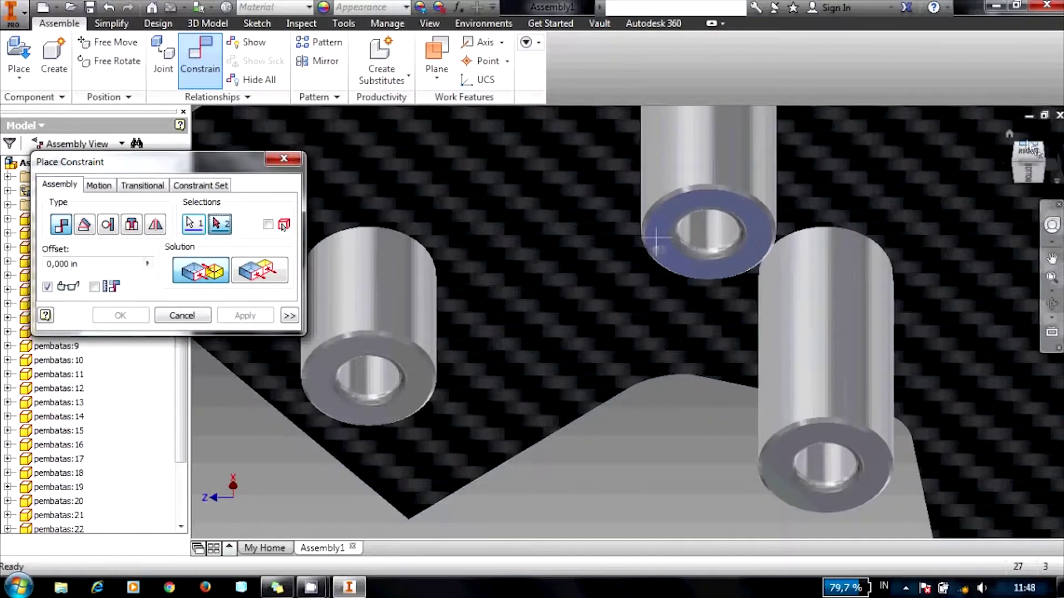
left_click(1022, 146)
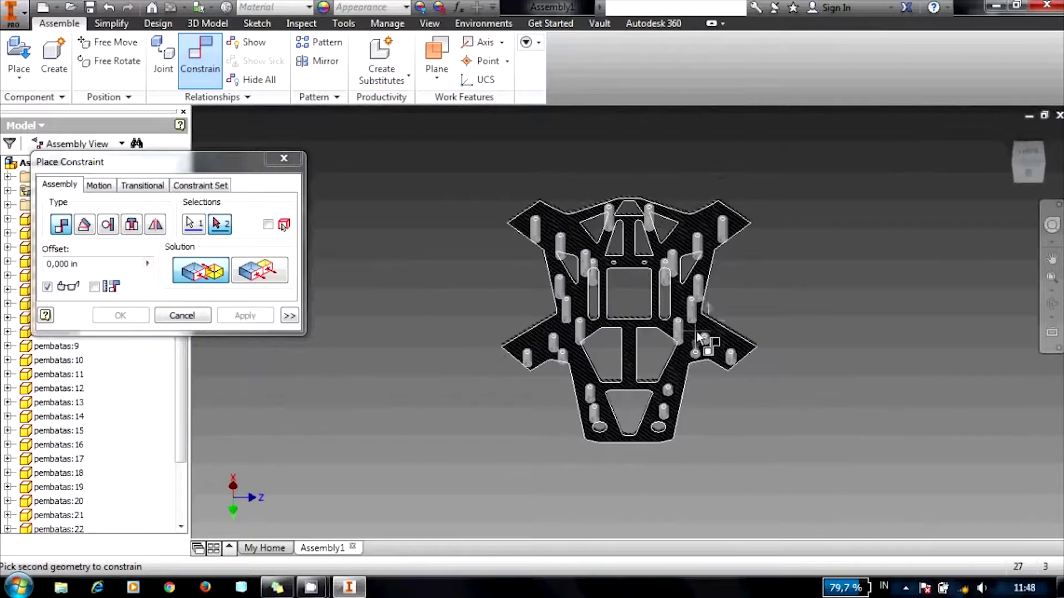
left_click(696, 332)
left_click(245, 316)
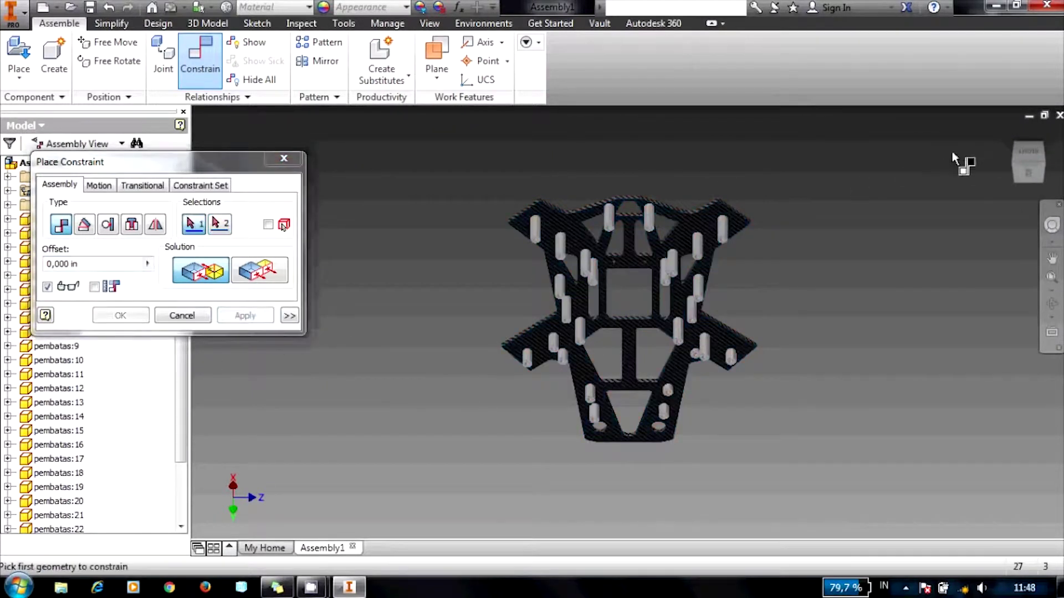
Step: Mate a standoff's ring face to the plate on its other side
left_click(1022, 142)
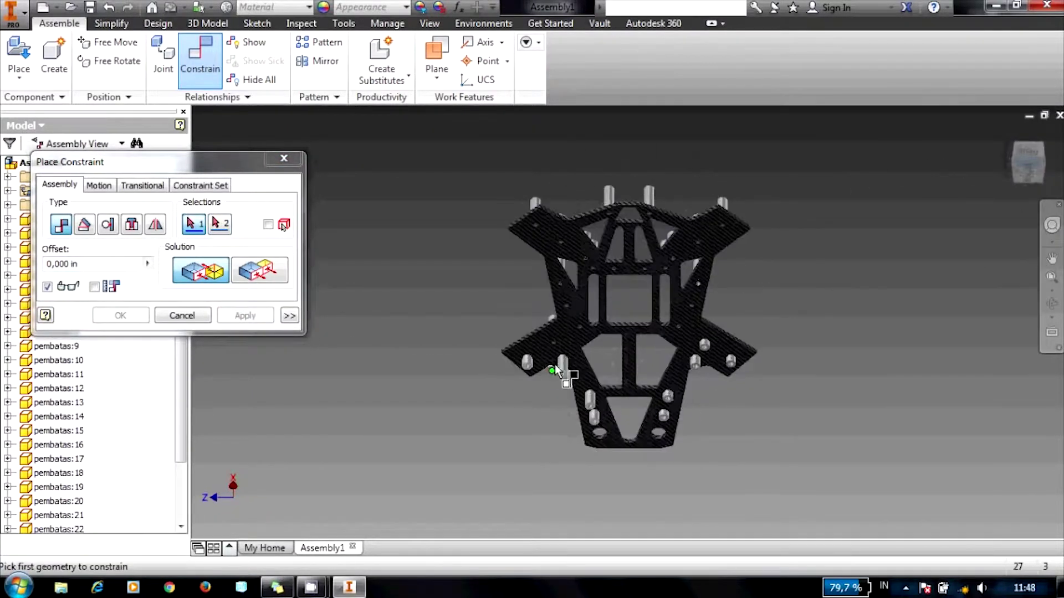
scroll(529, 366, "up", 5)
left_click(463, 340)
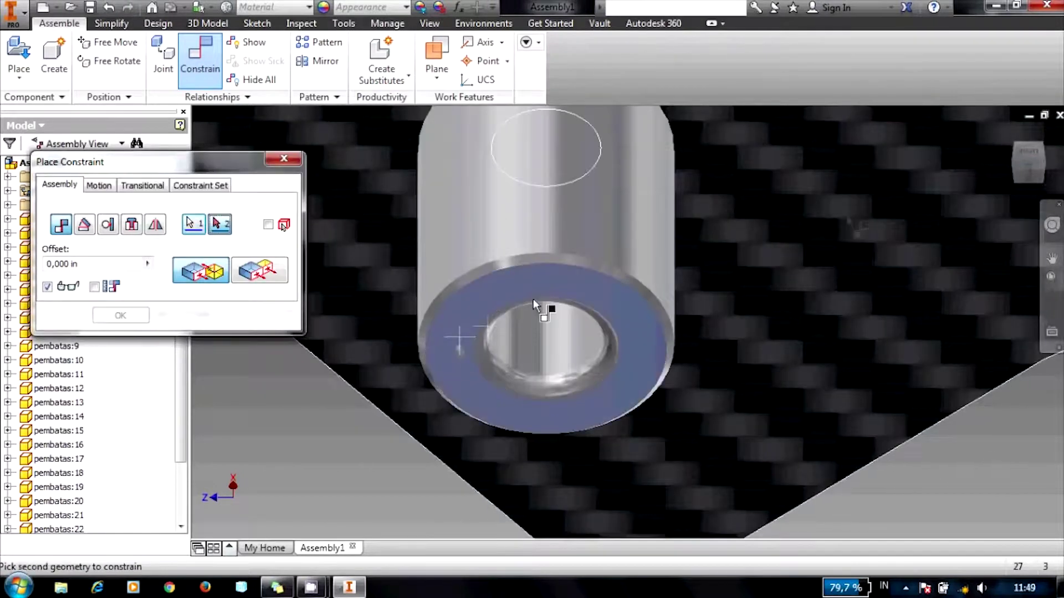
left_click(1039, 150)
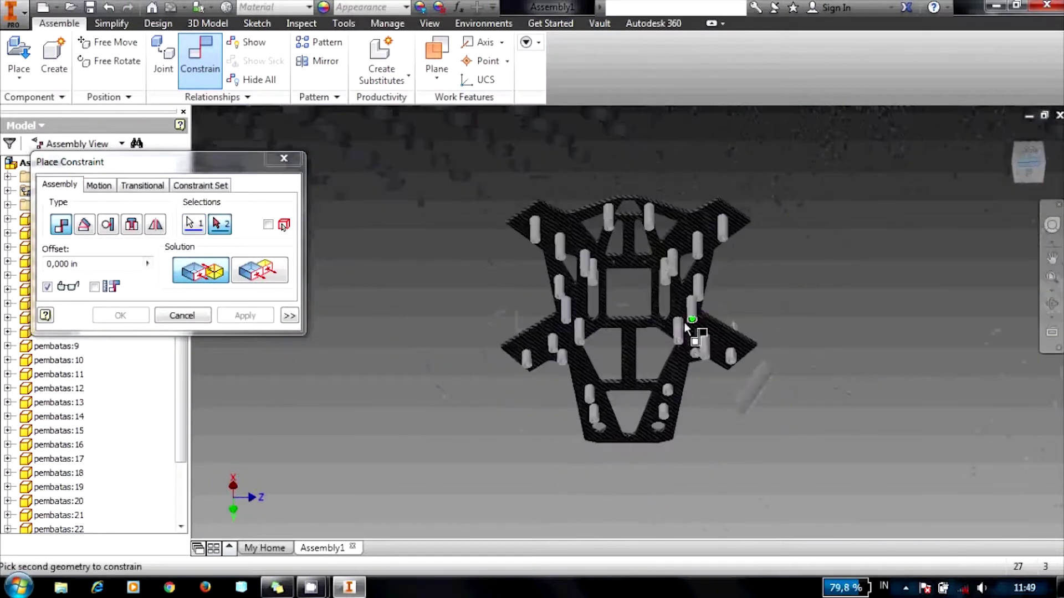
scroll(693, 333, "up", 3)
scroll(780, 348, "up", 3)
left_click(780, 348)
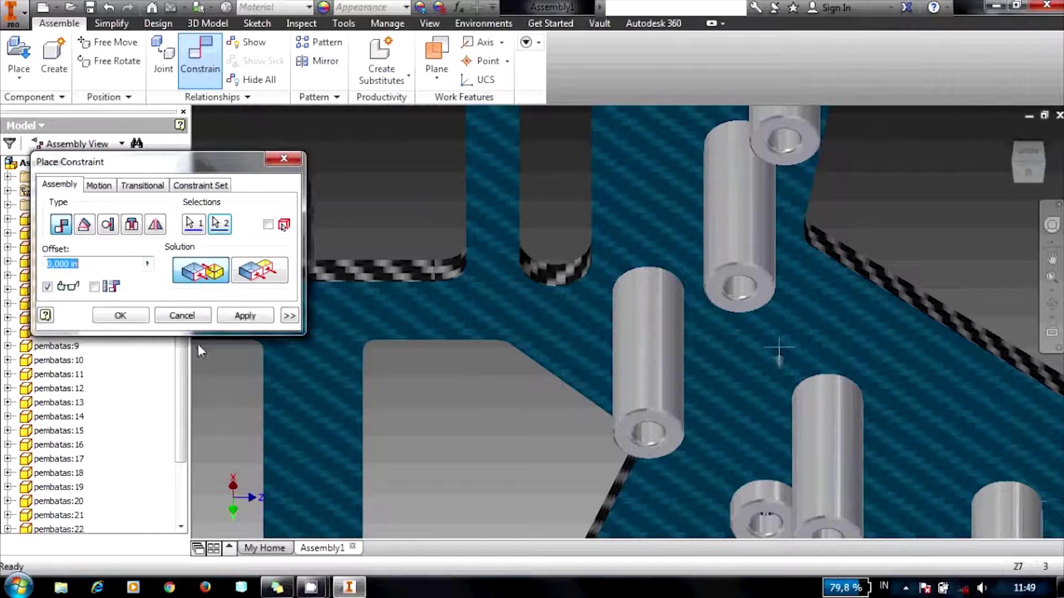
left_click(242, 322)
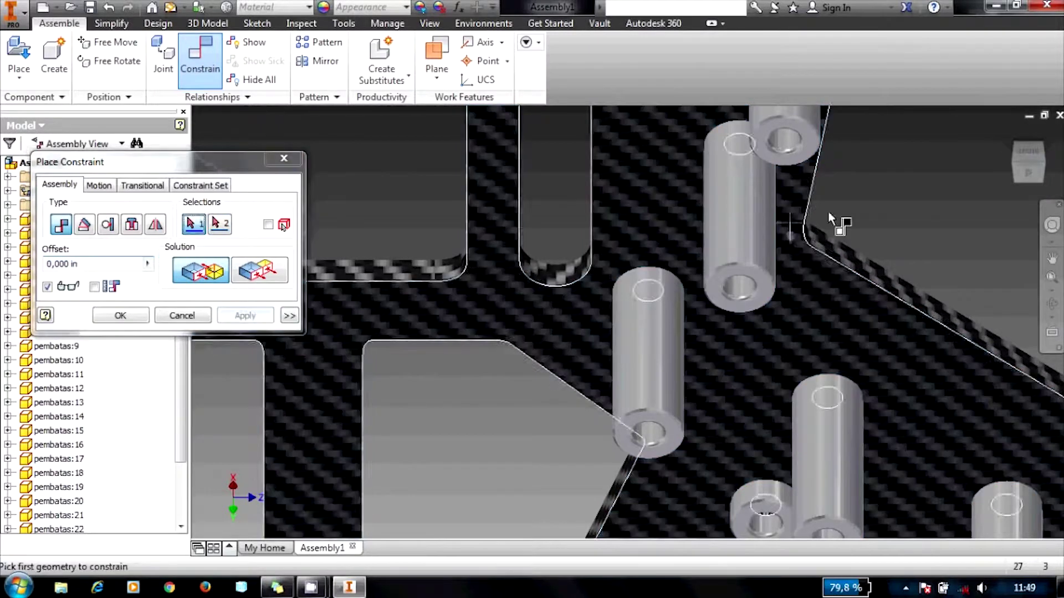
Step: Mate the next standoff's end face against the plate face
left_click(1030, 152)
scroll(551, 373, "up", 5)
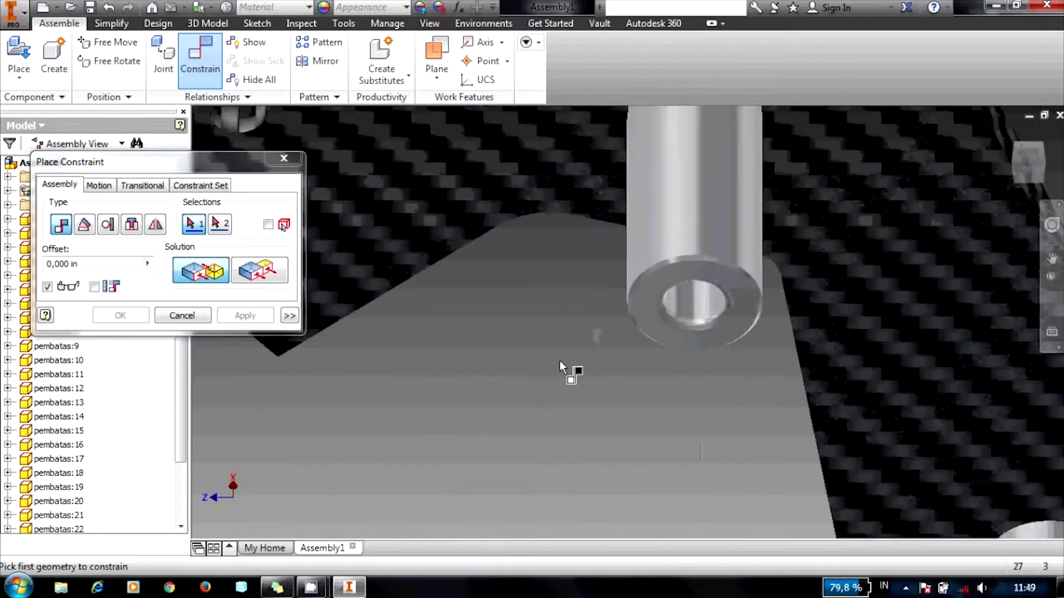
left_click(644, 298)
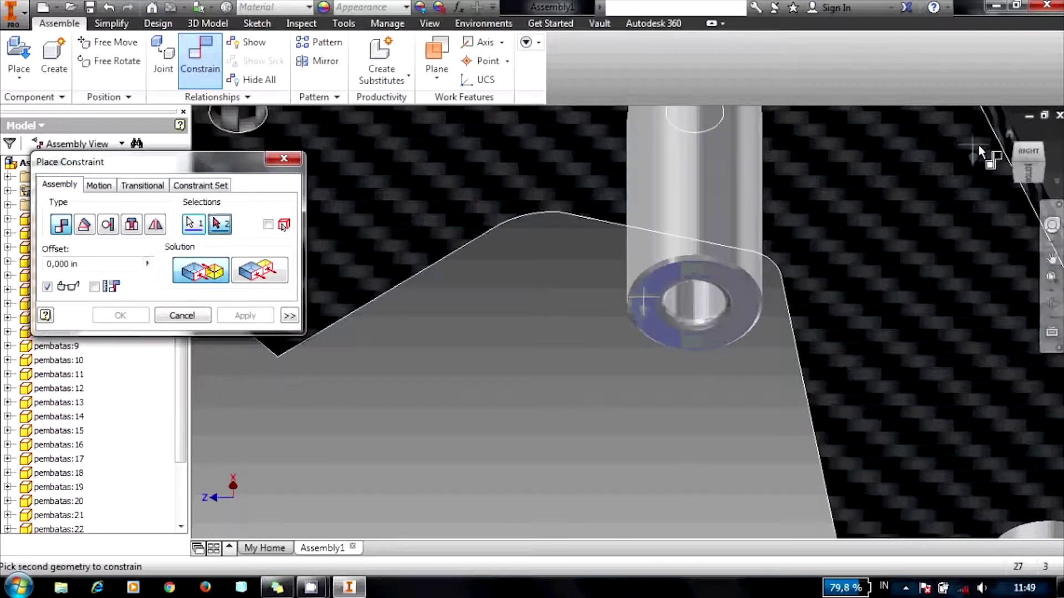
left_click(1015, 148)
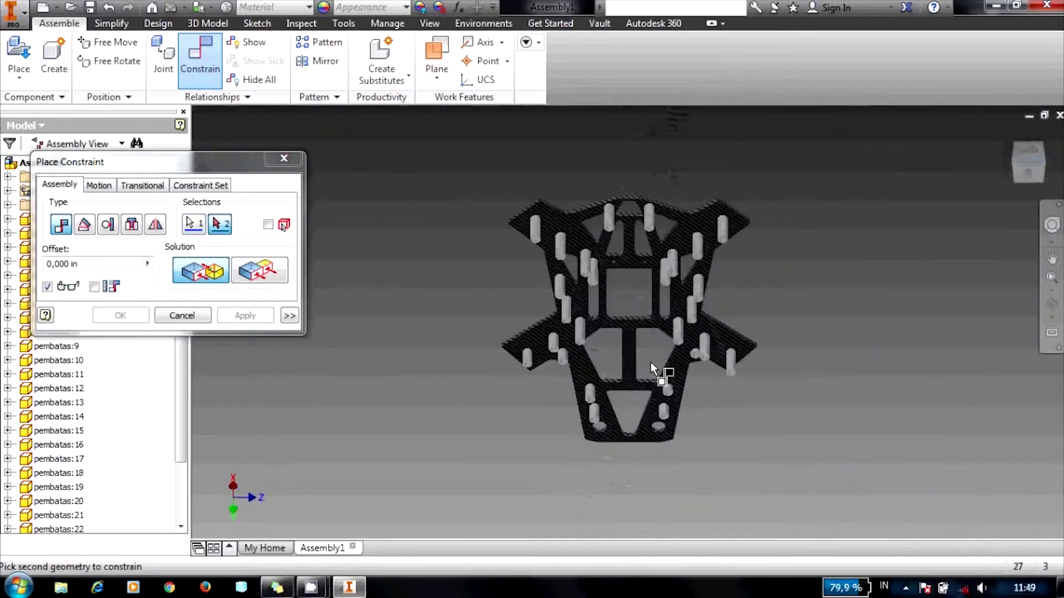
scroll(753, 382, "up", 5)
left_click(748, 388)
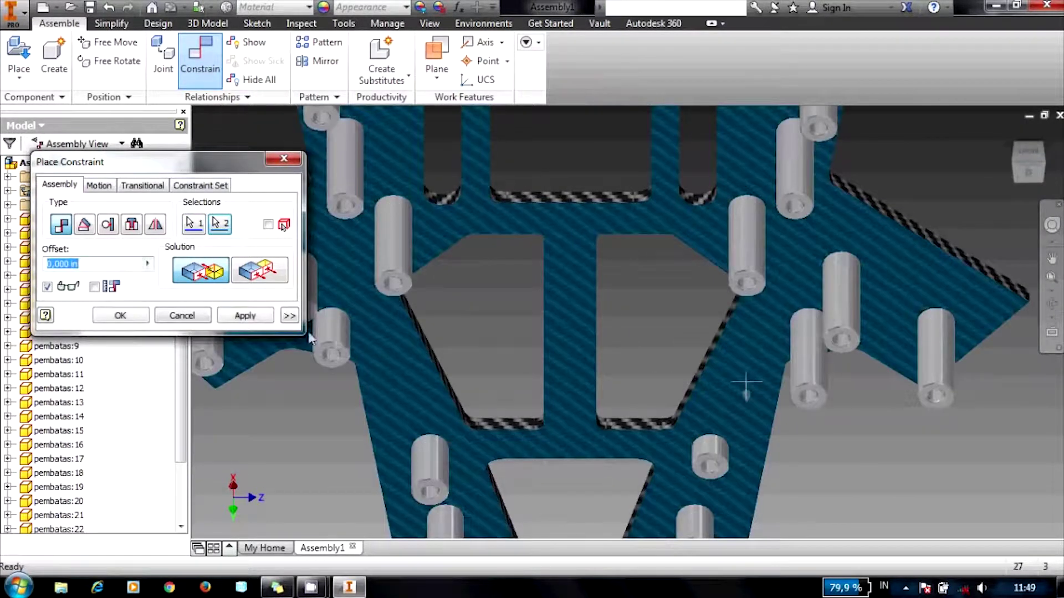
left_click(245, 316)
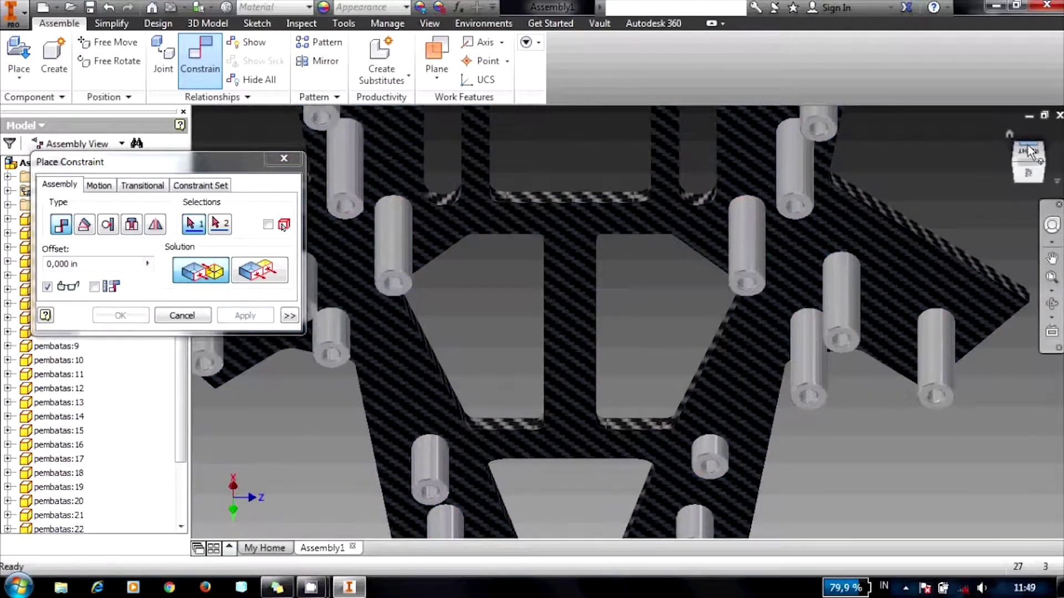
Step: Mate a standoff's bottom face flush against the frame plate
left_click(1028, 146)
scroll(708, 359, "up", 3)
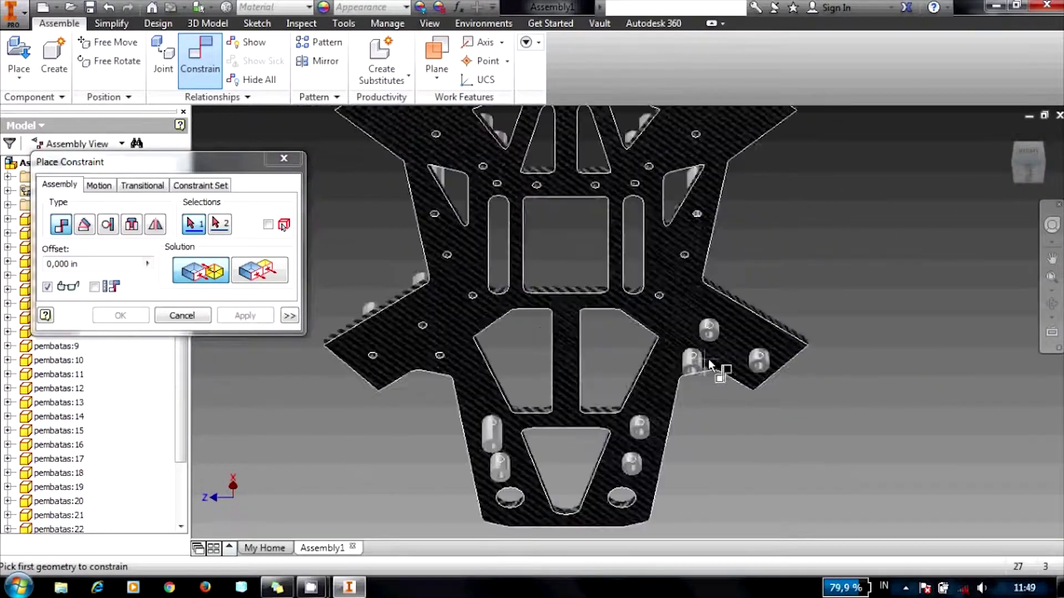
scroll(708, 359, "up", 3)
scroll(693, 289, "up", 3)
left_click(669, 247)
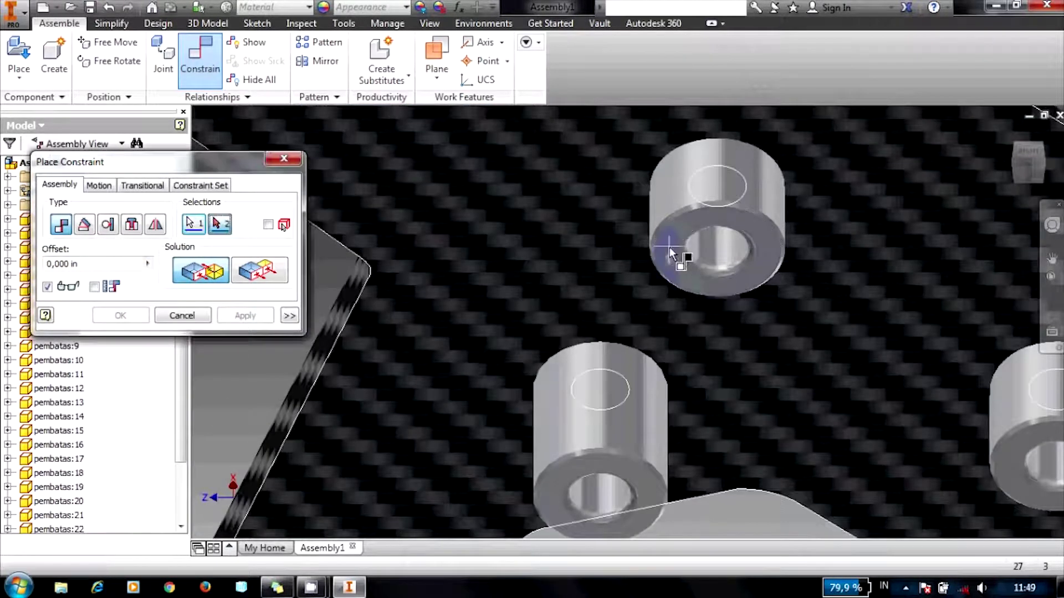
left_click(1010, 143)
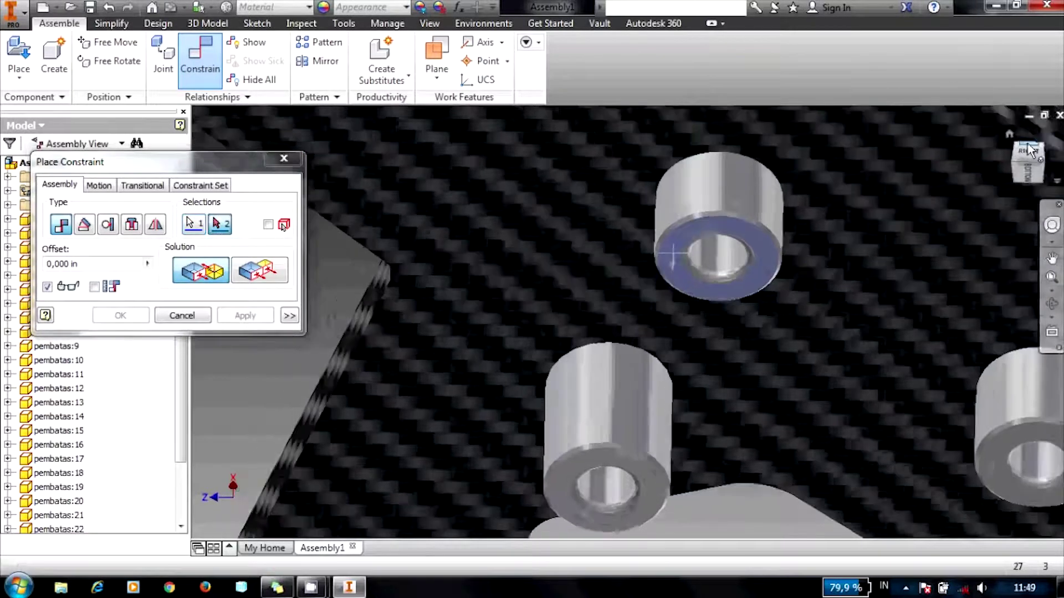
scroll(614, 413, "up", 5)
scroll(543, 330, "up", 2)
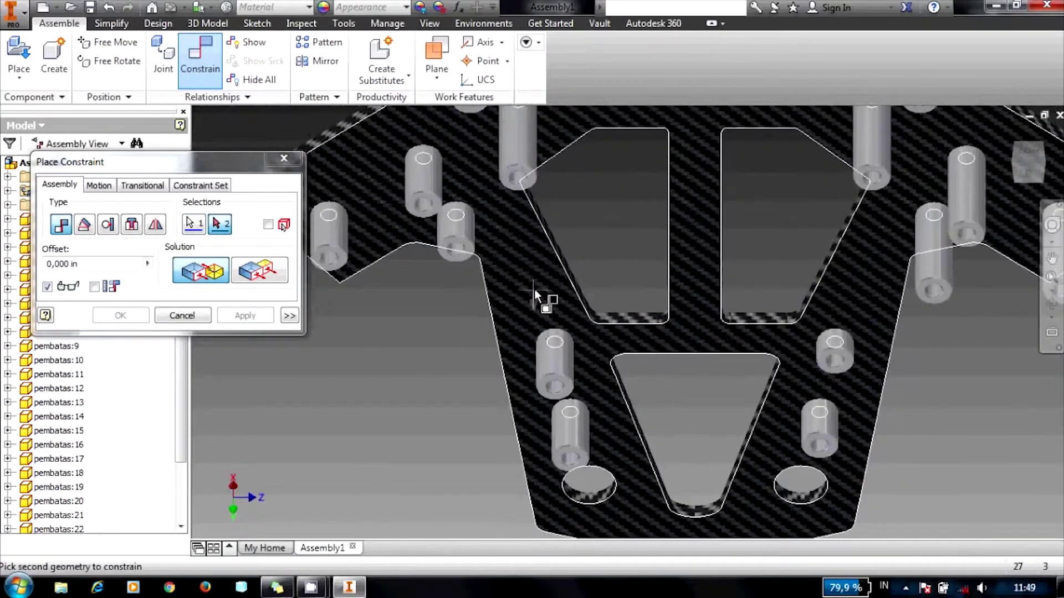
left_click(534, 289)
left_click(263, 314)
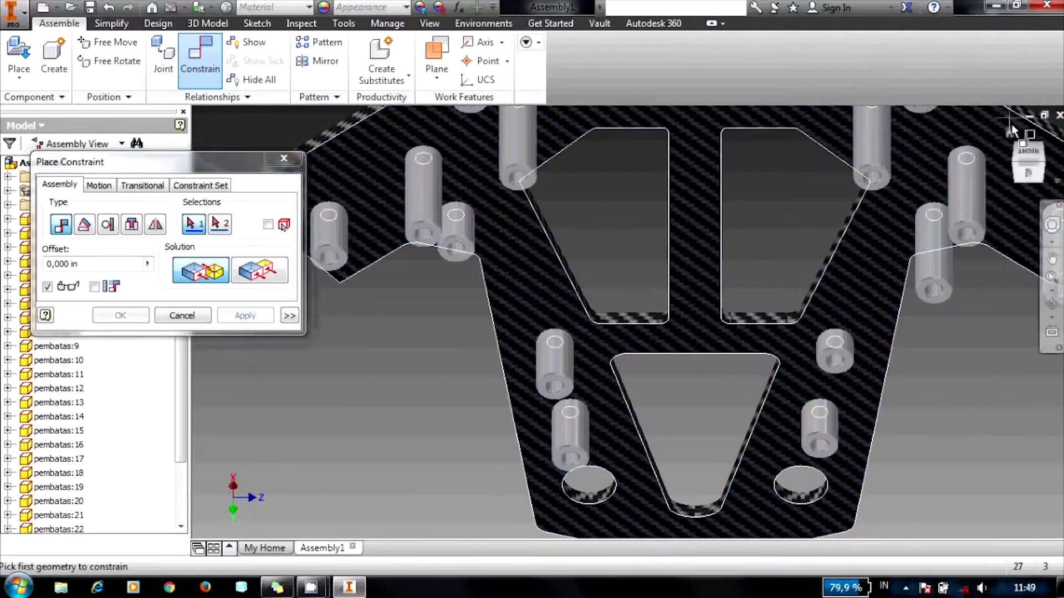
Step: Mate a spacer's end face to the plate from another side
left_click(1031, 153)
scroll(632, 382, "up", 4)
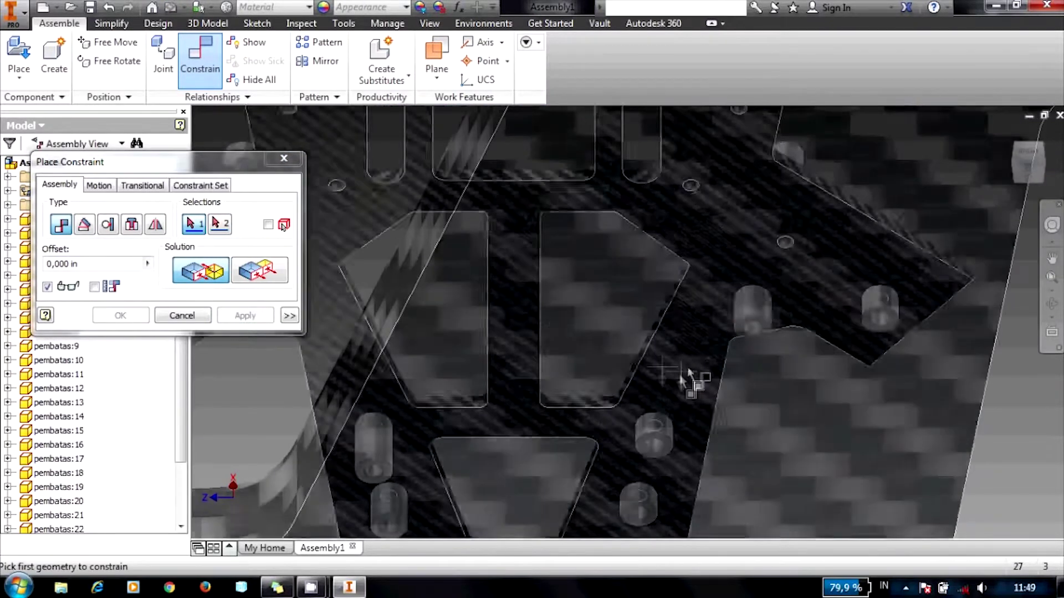
scroll(687, 380, "up", 2)
scroll(797, 297, "up", 1)
scroll(851, 268, "down", 5)
scroll(809, 252, "up", 5)
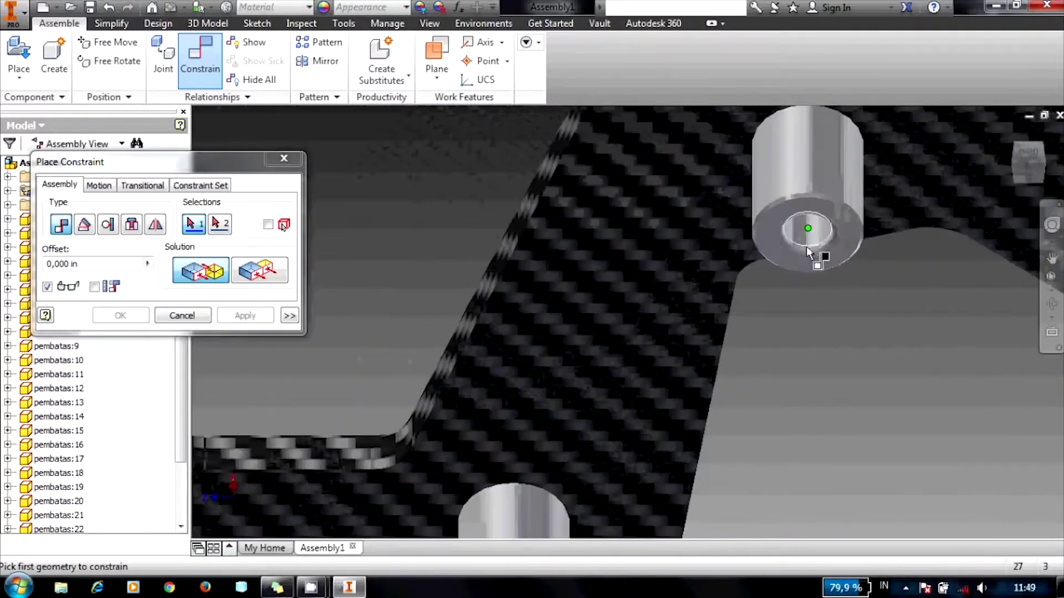
left_click(768, 230)
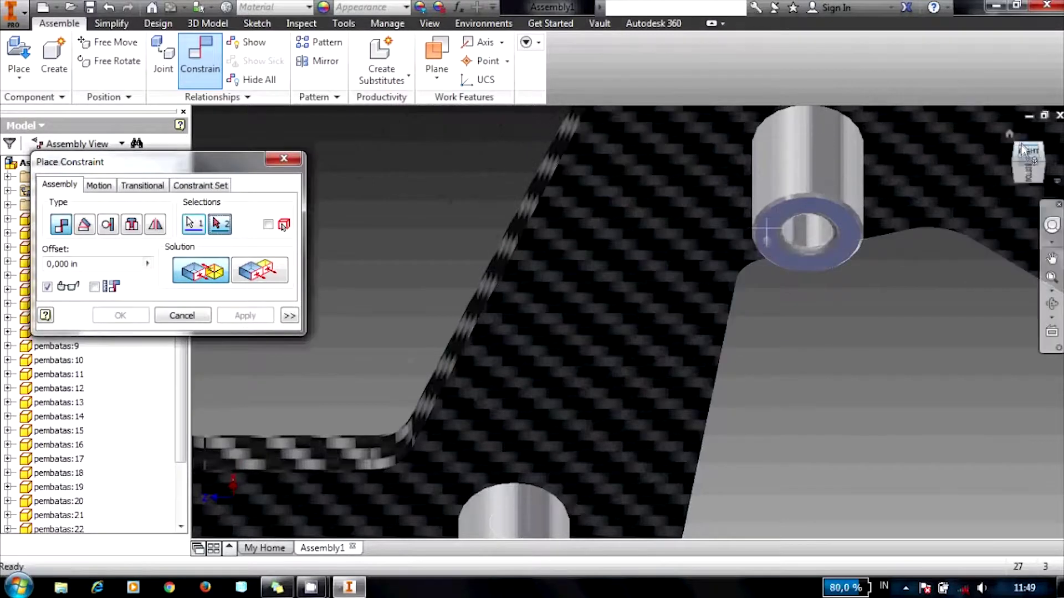
left_click(1022, 142)
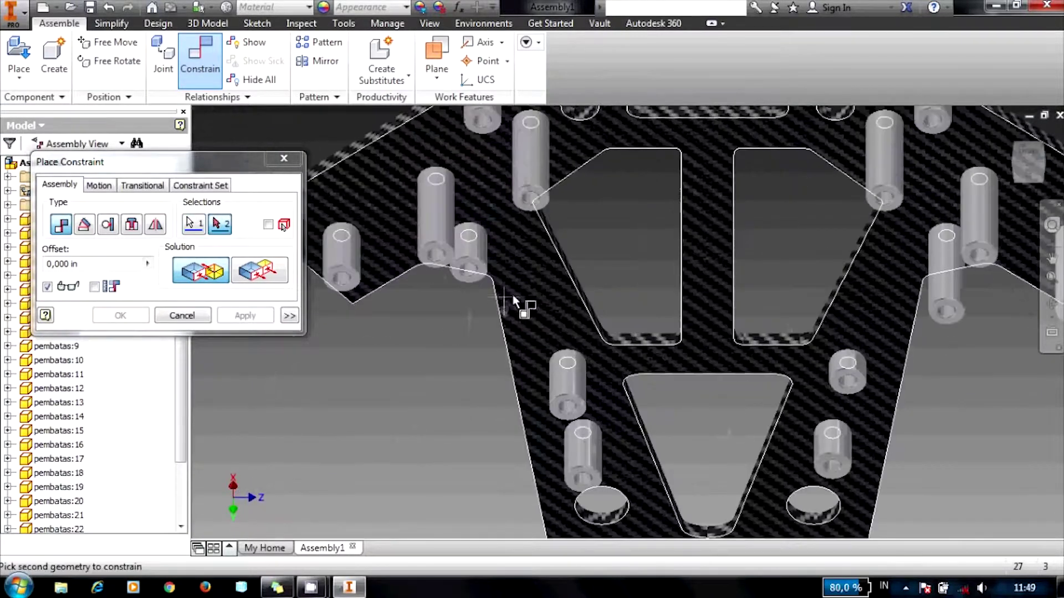
left_click(518, 302)
left_click(273, 319)
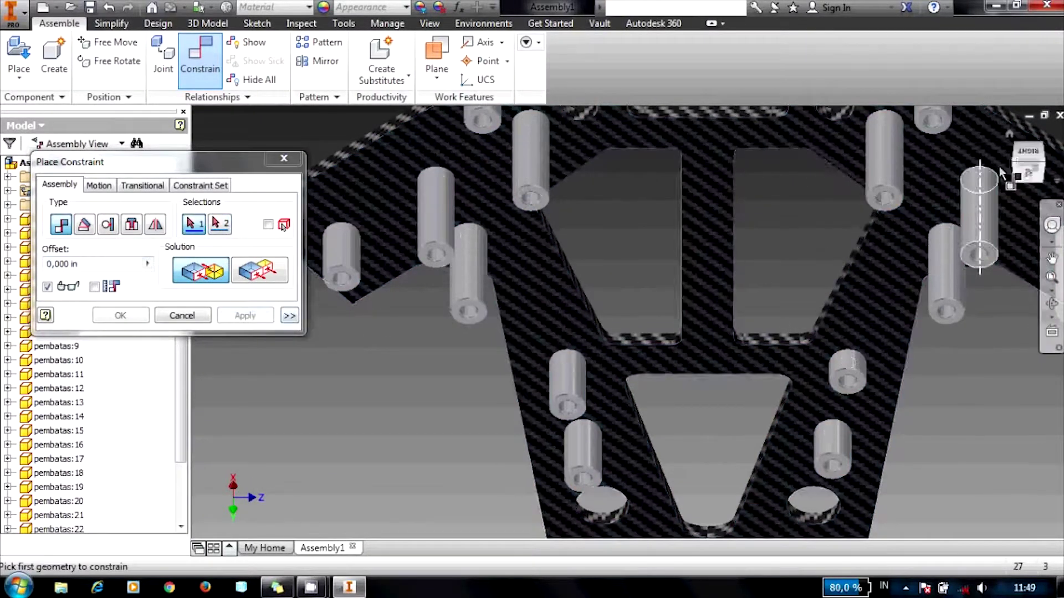
Step: Mate one more standoff's end face against the frame plate
left_click(1028, 146)
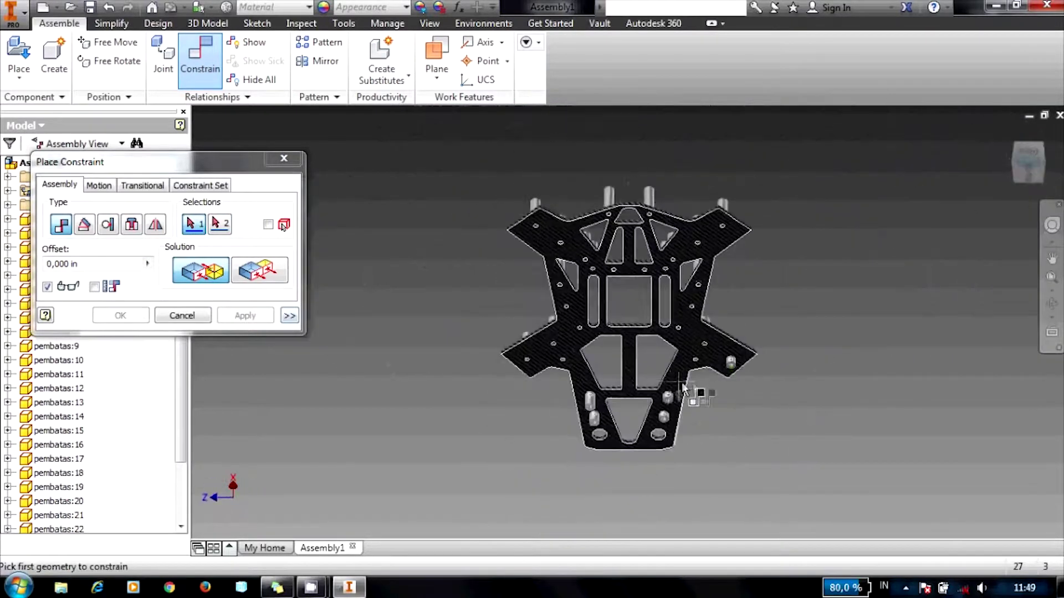
scroll(727, 371, "up", 5)
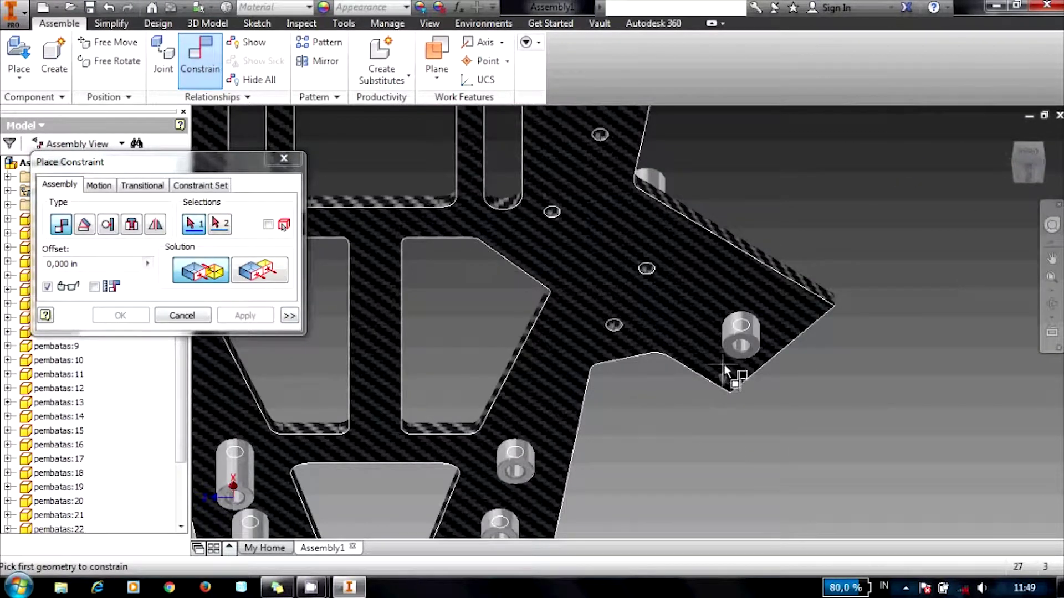
scroll(725, 372, "up", 5)
left_click(733, 302)
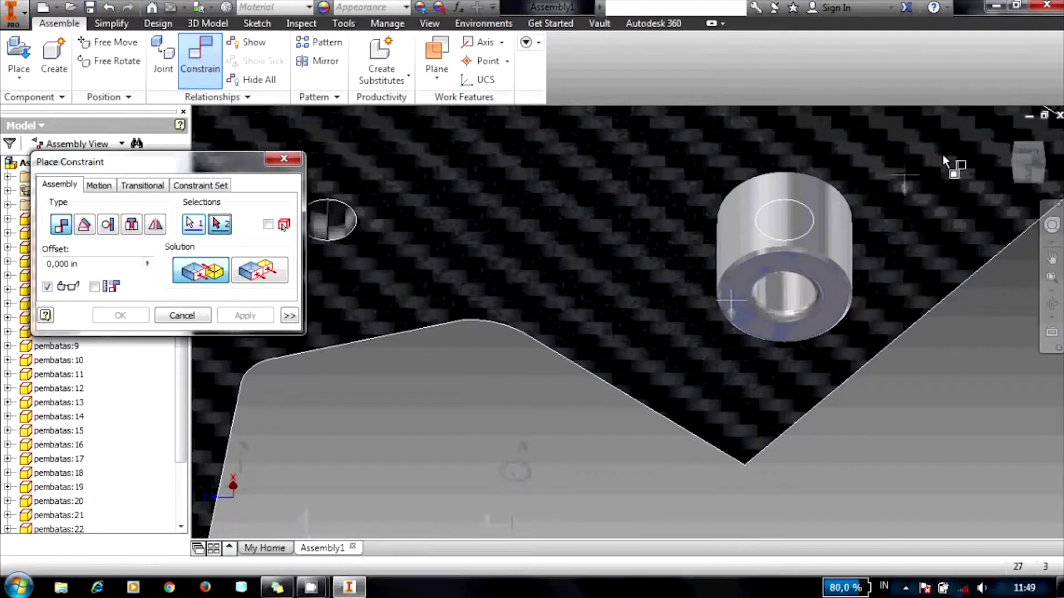
left_click(1024, 147)
scroll(575, 359, "up", 6)
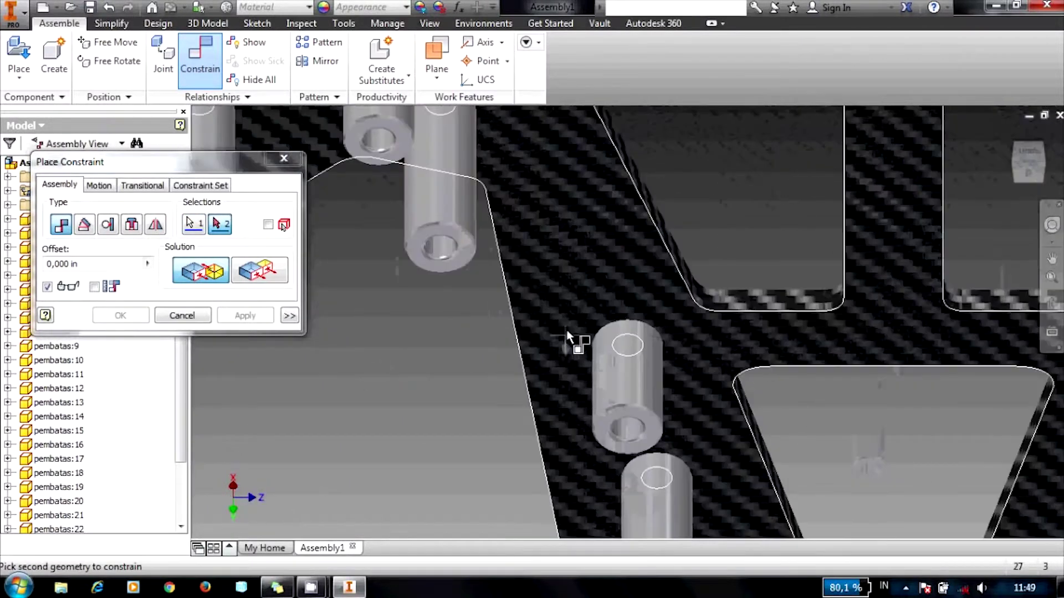
left_click(565, 284)
left_click(257, 316)
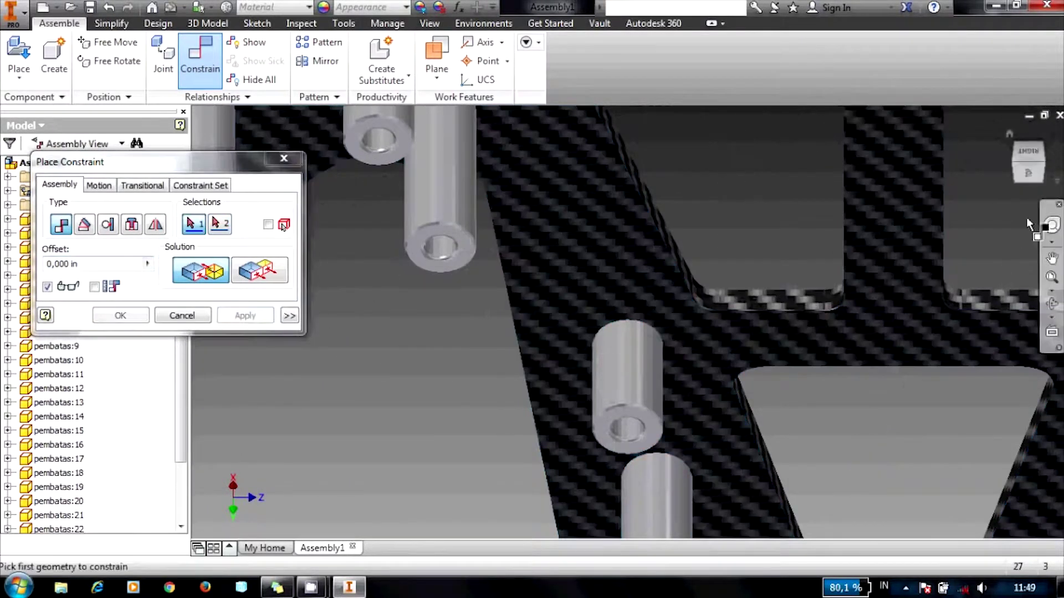
Step: Pick the next standoff's end face as the first mate geometry
left_click(1026, 151)
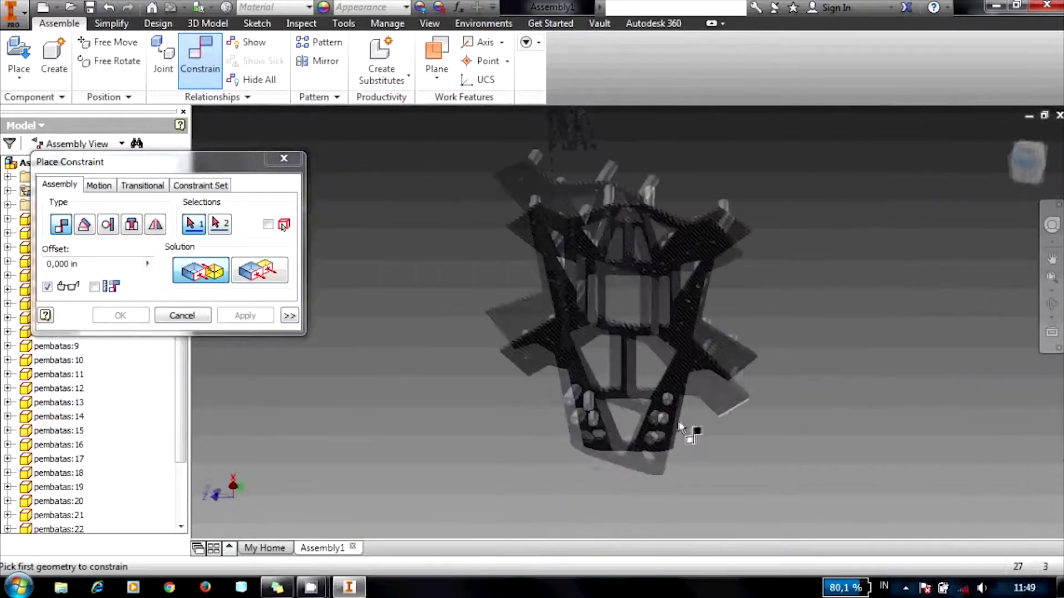
scroll(575, 422, "up", 5)
scroll(574, 421, "up", 5)
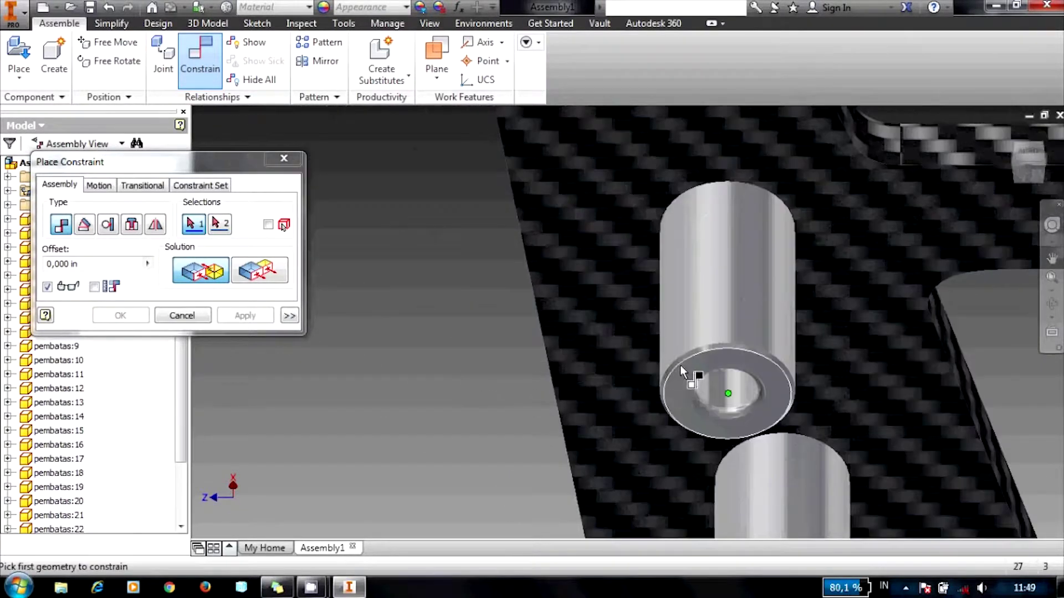
left_click(682, 379)
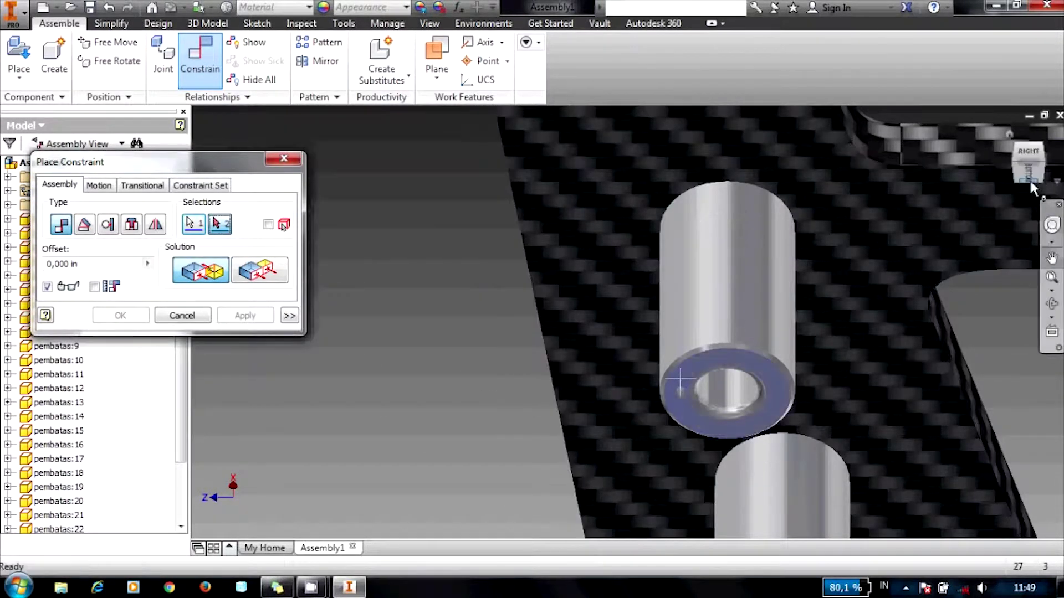
left_click(1029, 181)
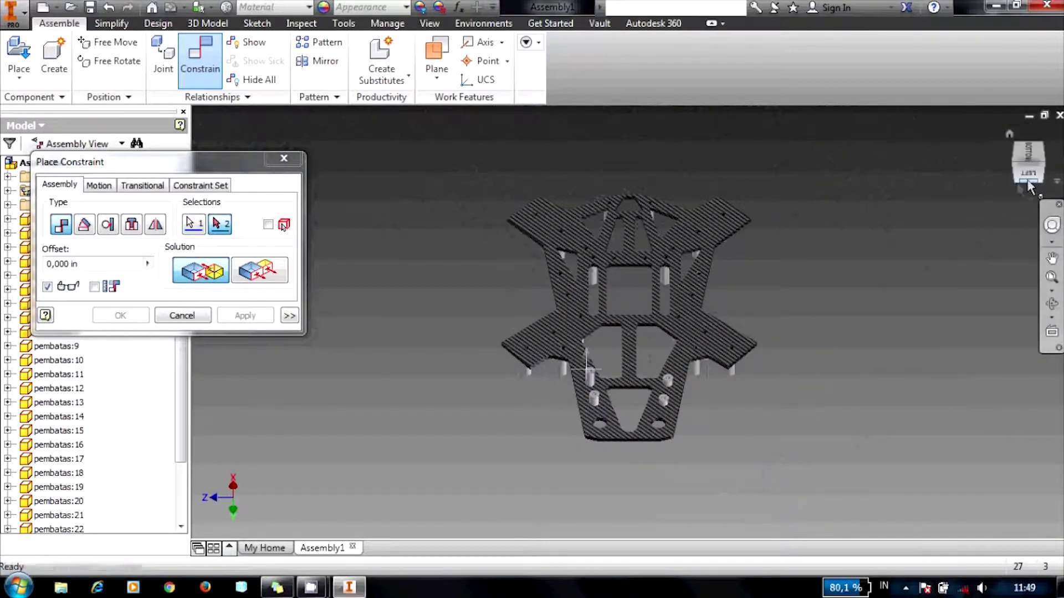
Step: Mate the current standoff flush against the frame plate face
left_click(1025, 191)
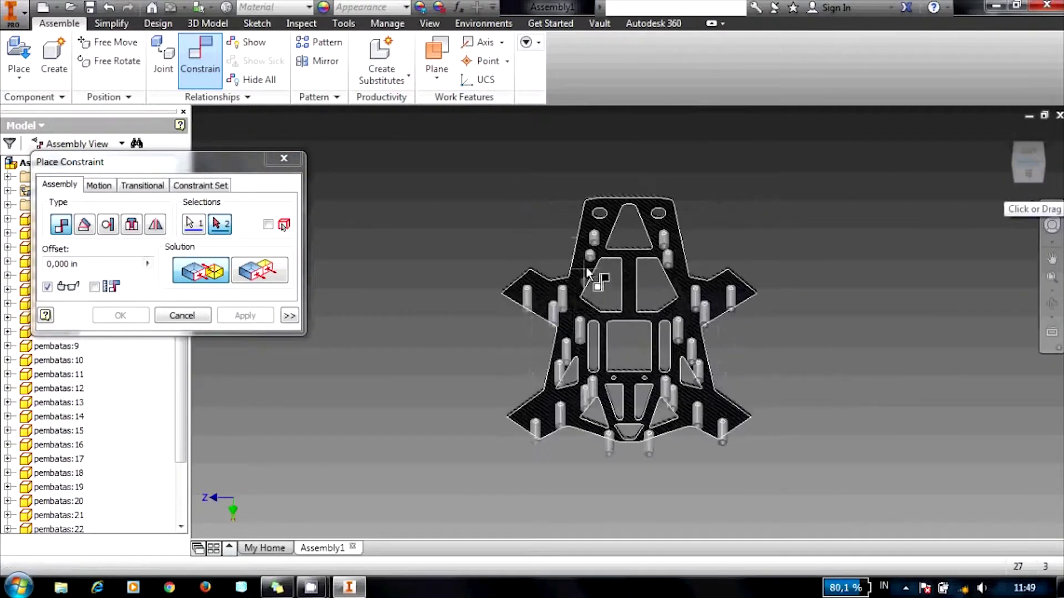
scroll(588, 189, "up", 3)
left_click(583, 191)
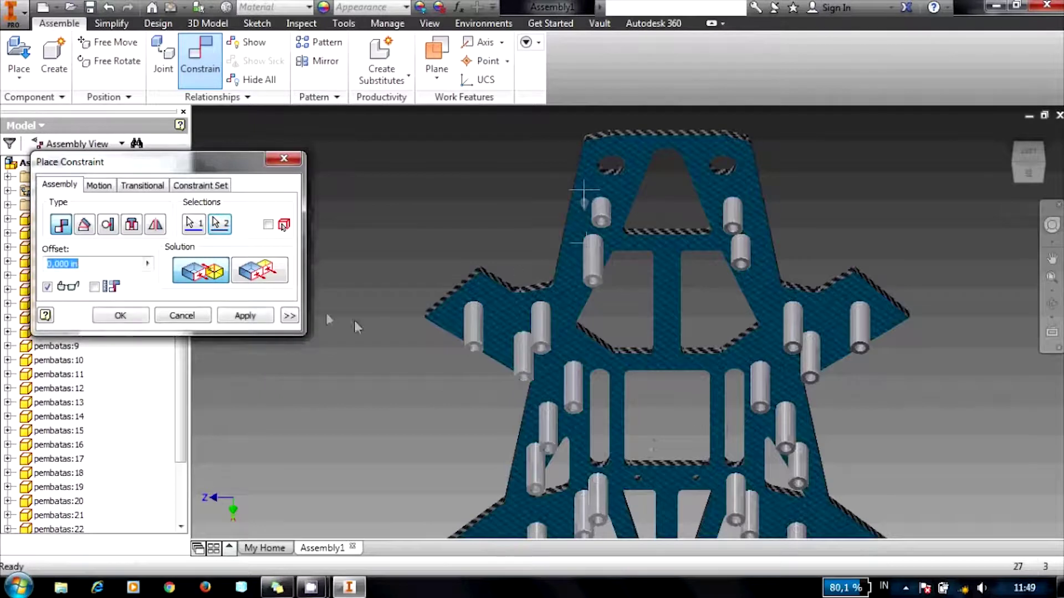
left_click(254, 317)
Step: Mate a second standoff's end face flush onto the plate
left_click(1034, 145)
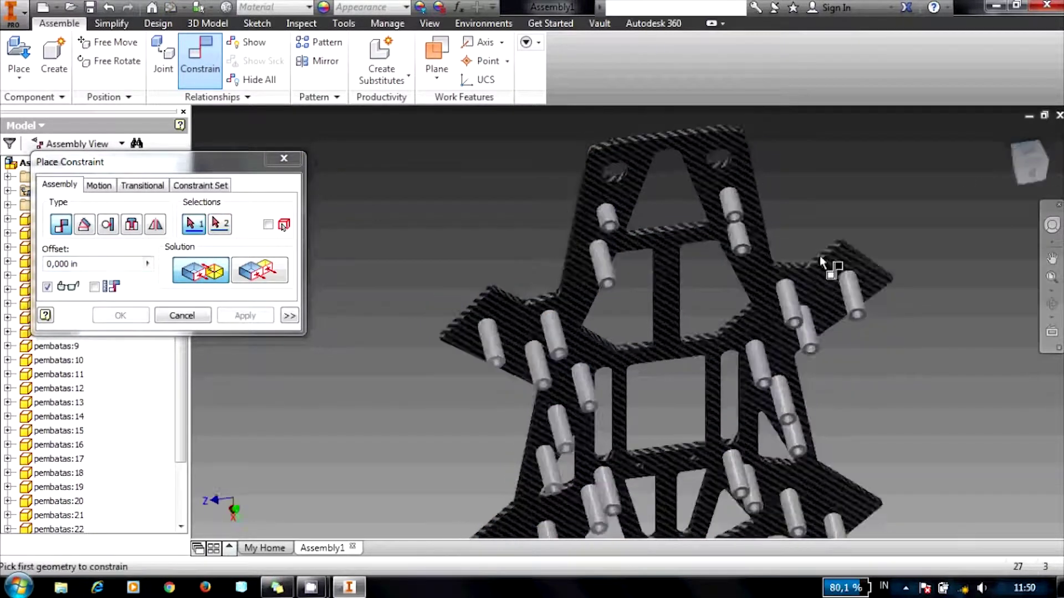
scroll(692, 249, "up", 4)
scroll(721, 249, "up", 5)
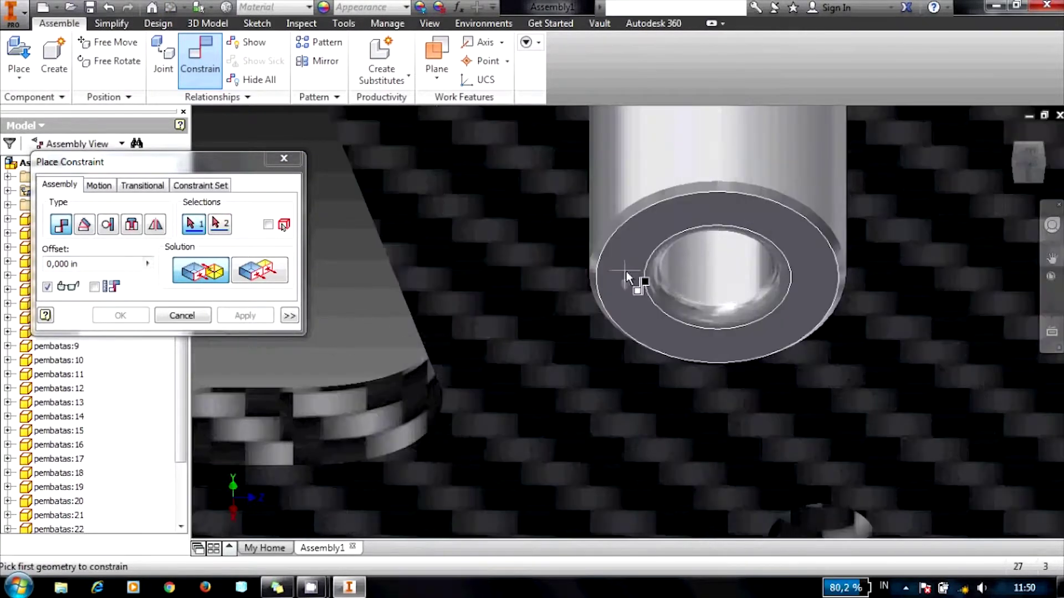
left_click(630, 267)
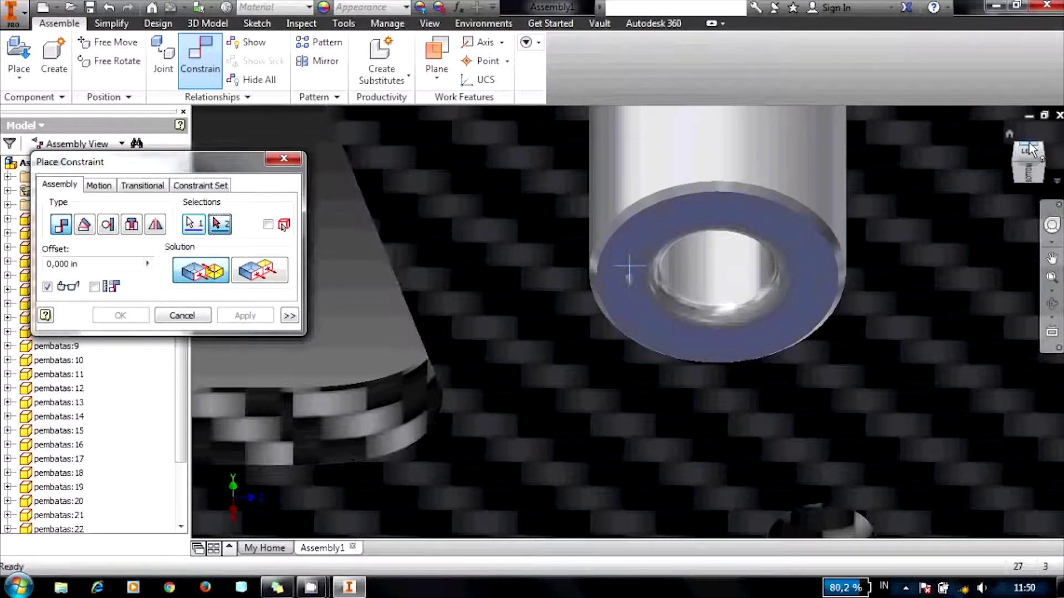
left_click(1032, 149)
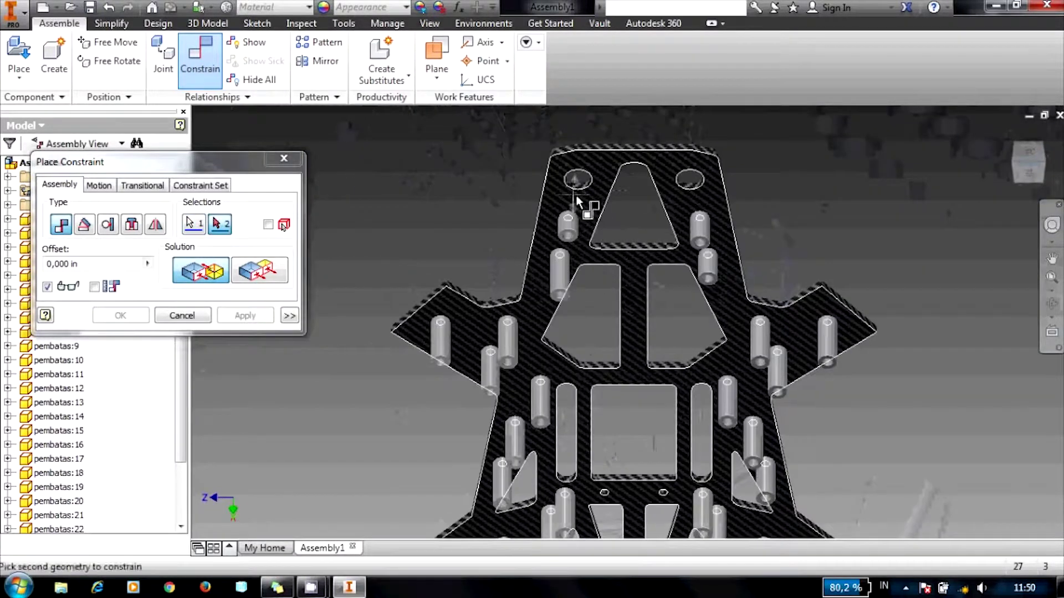
left_click(576, 195)
left_click(270, 310)
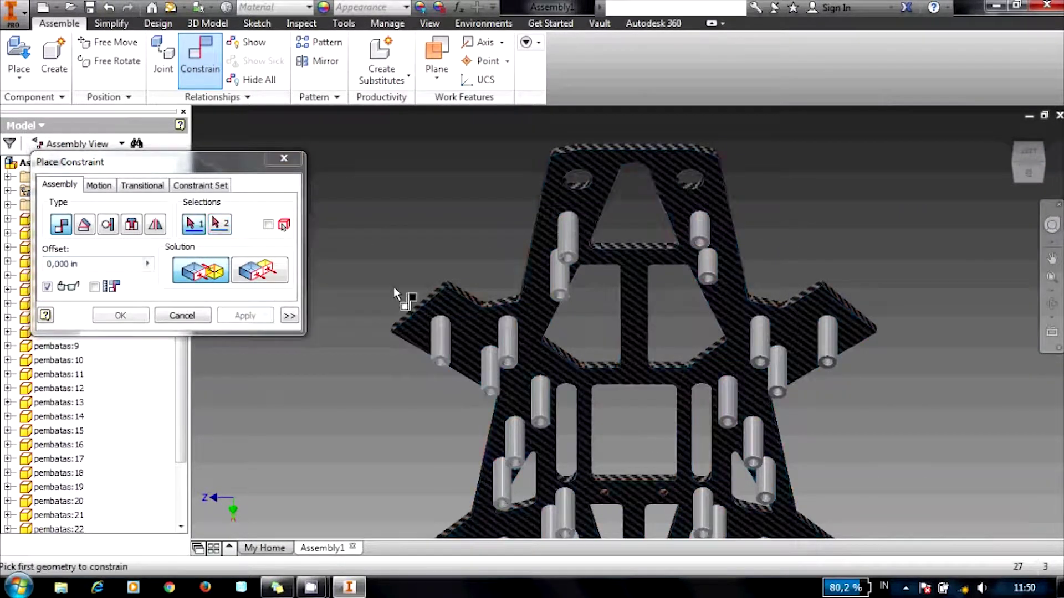
Step: Seat the next standoff's end face against the carbon plate with a mate
left_click(1028, 149)
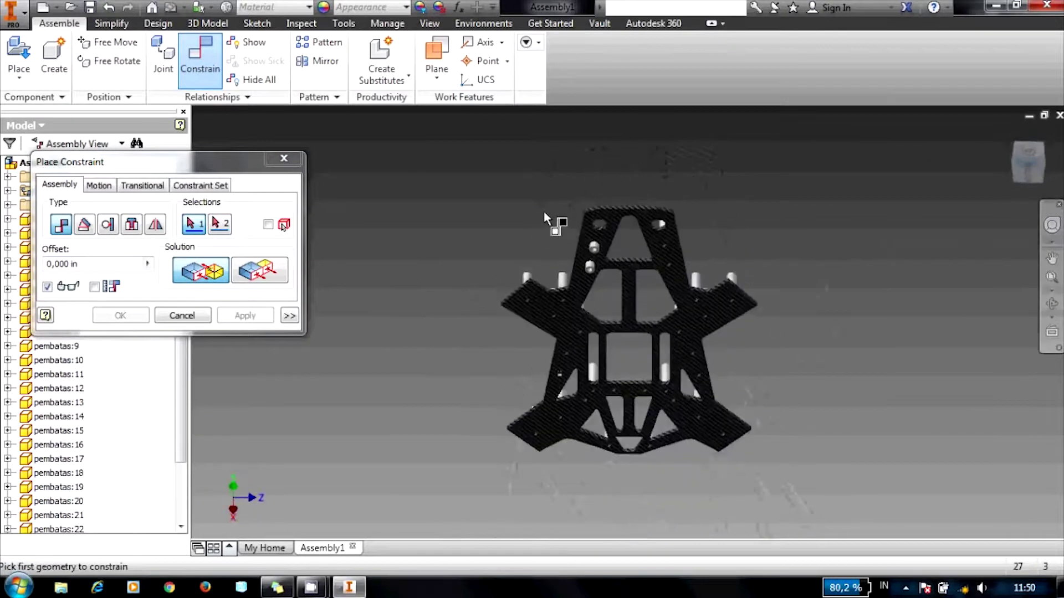
scroll(554, 226, "up", 5)
scroll(594, 273, "up", 5)
scroll(604, 311, "up", 3)
scroll(609, 338, "up", 5)
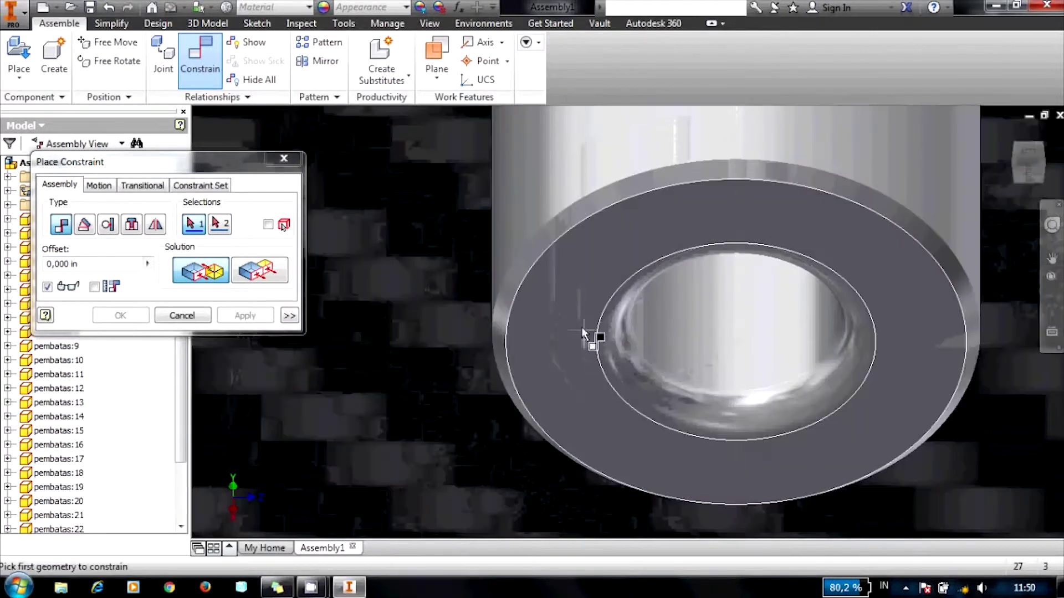
left_click(583, 313)
left_click(1035, 149)
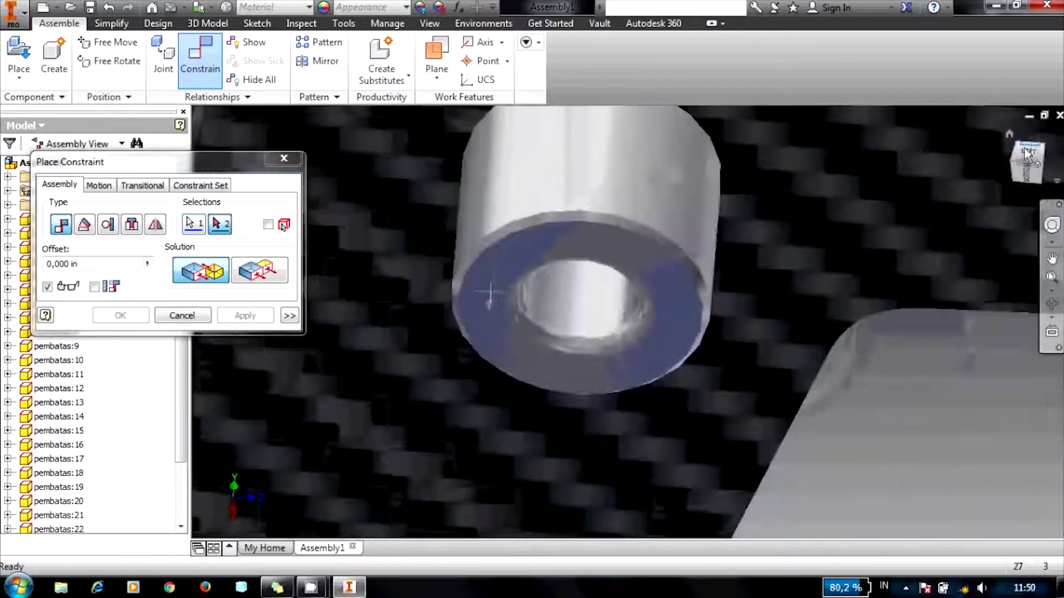
scroll(652, 264, "up", 5)
scroll(610, 239, "up", 2)
left_click(587, 228)
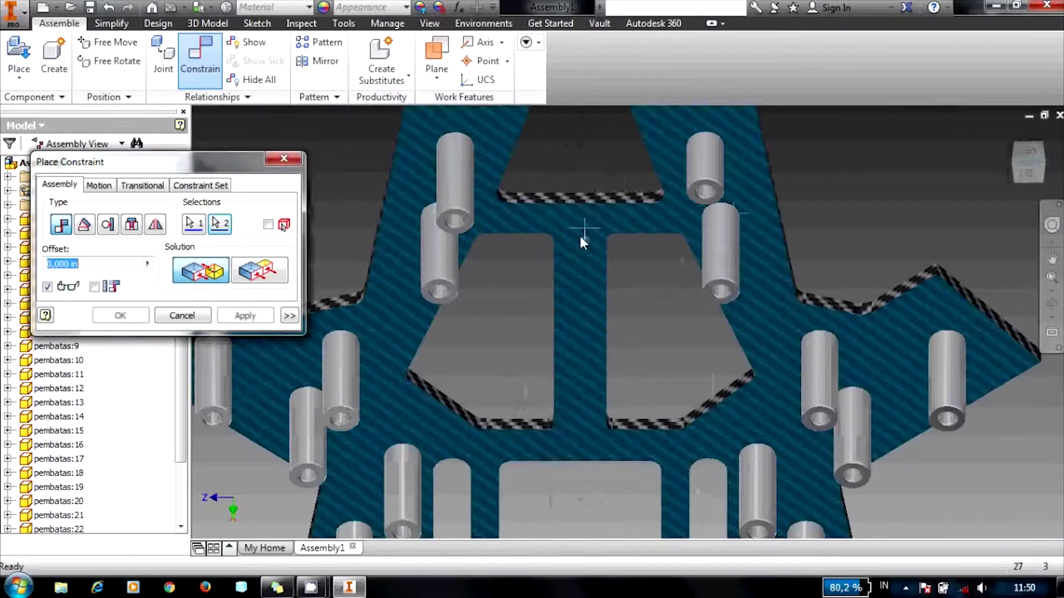
left_click(257, 315)
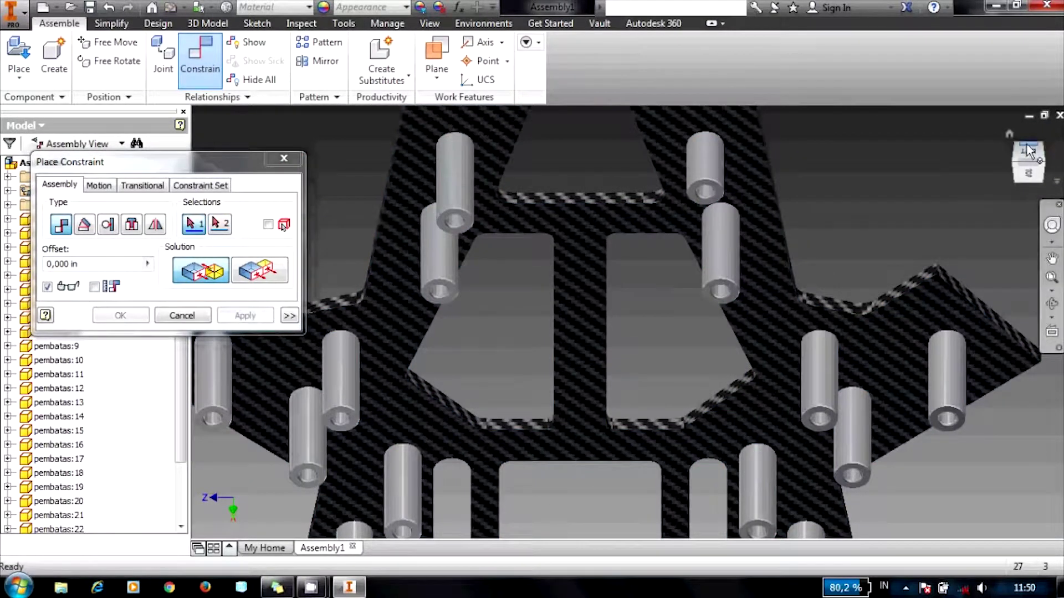
Step: Mate the last standoff flush onto the plate face
left_click(1026, 144)
scroll(594, 254, "up", 5)
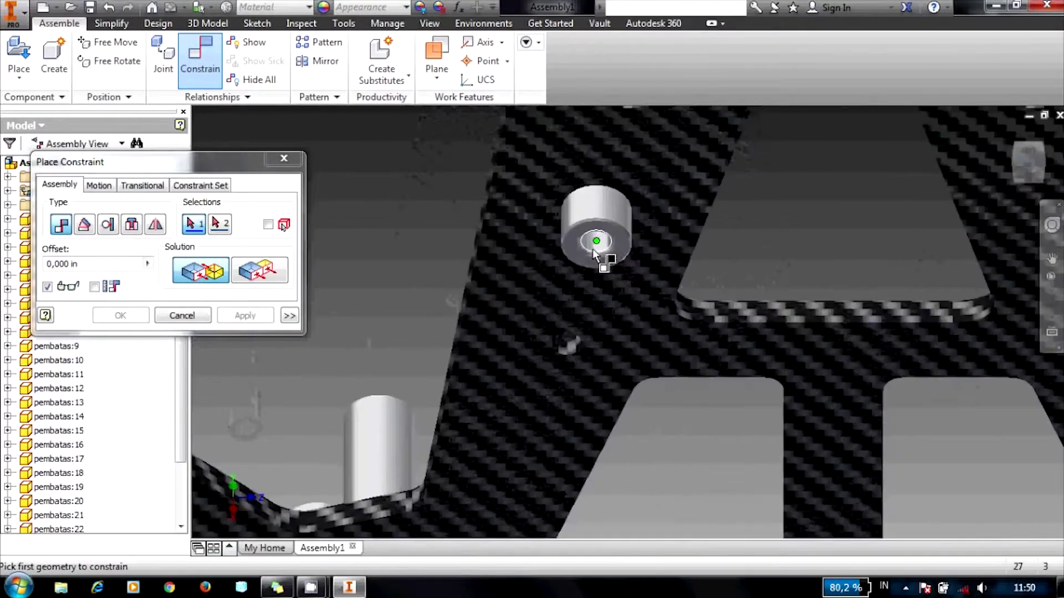
scroll(594, 253, "up", 3)
left_click(549, 250)
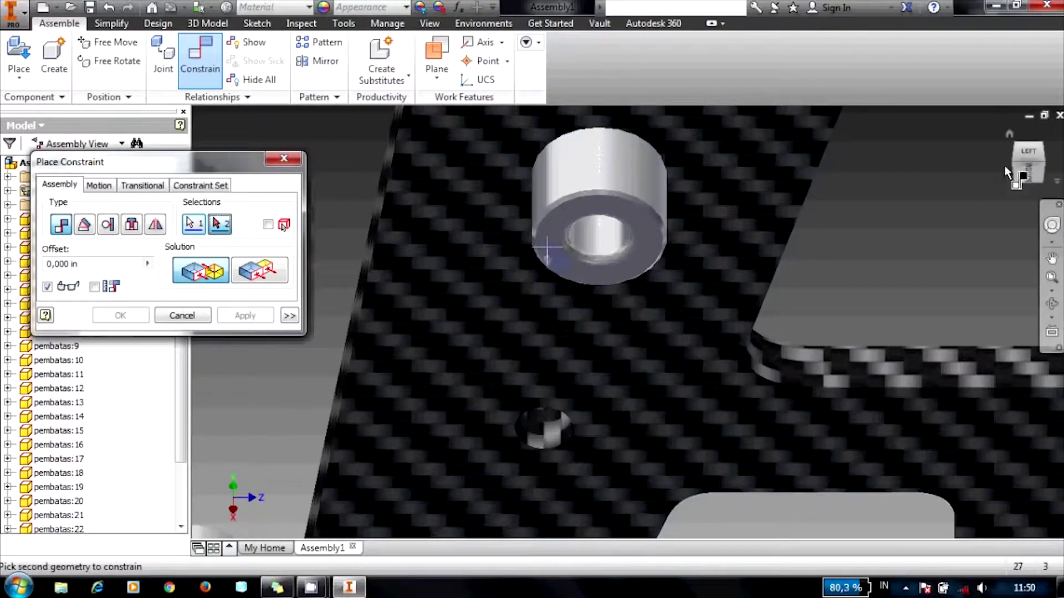
left_click(1027, 146)
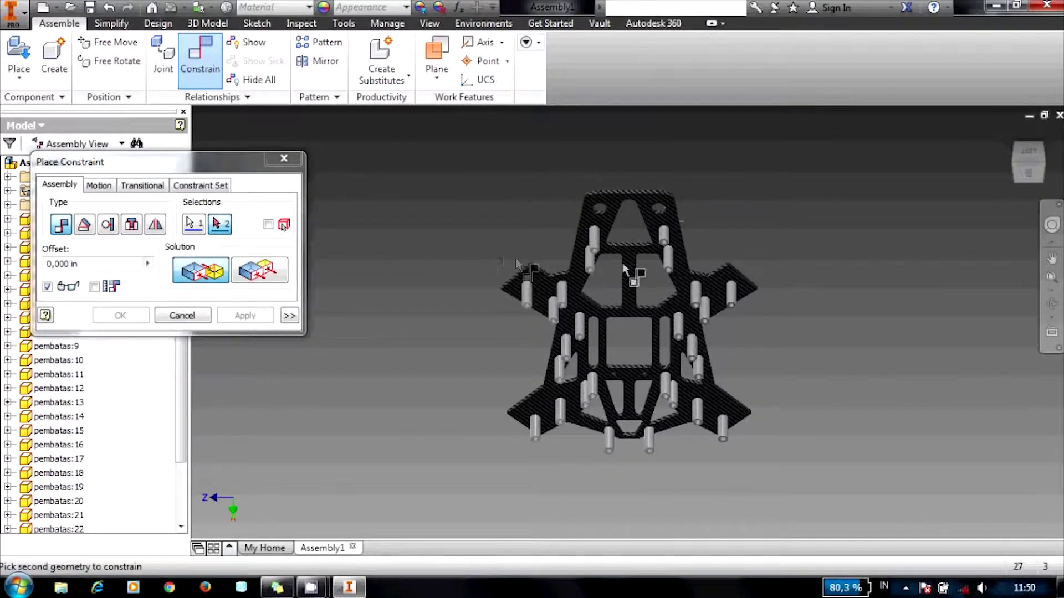
scroll(644, 263, "up", 5)
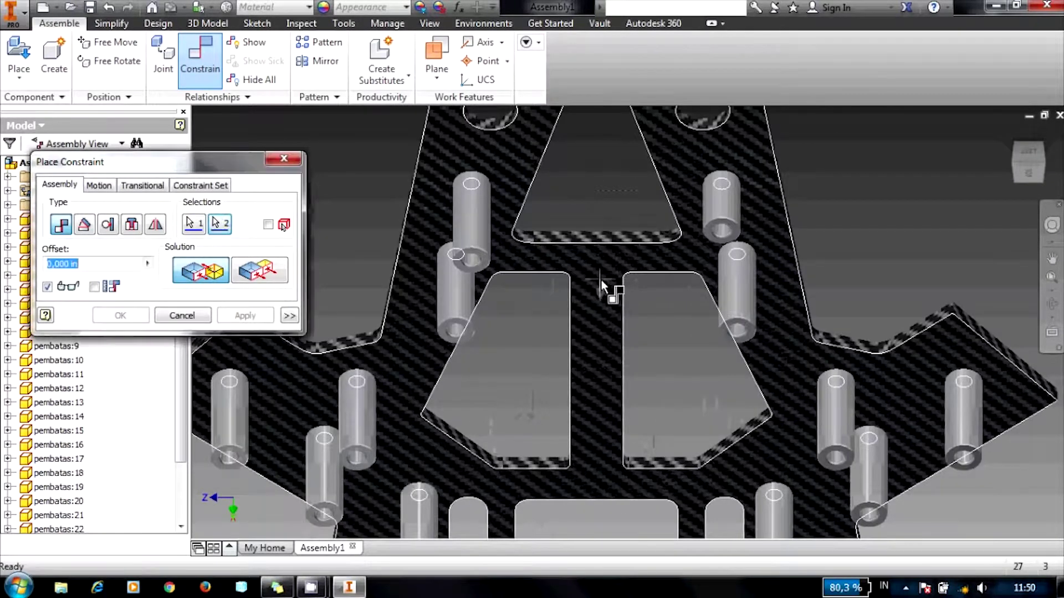
left_click(601, 278)
left_click(245, 317)
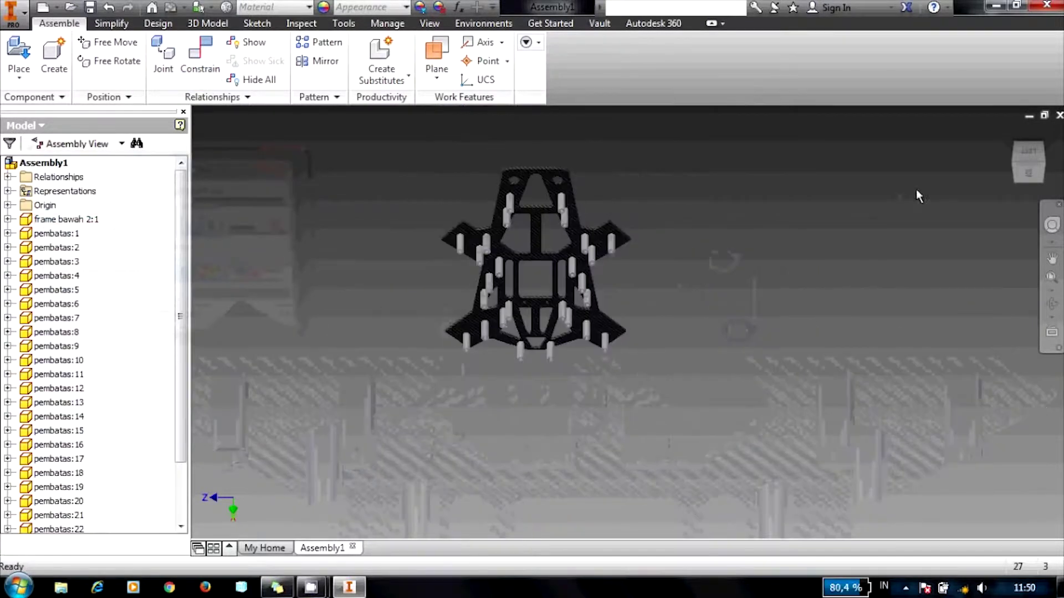
Step: Show the finished frame bawah 2 assembly in the ViewCube Home isometric view
left_click(1008, 136)
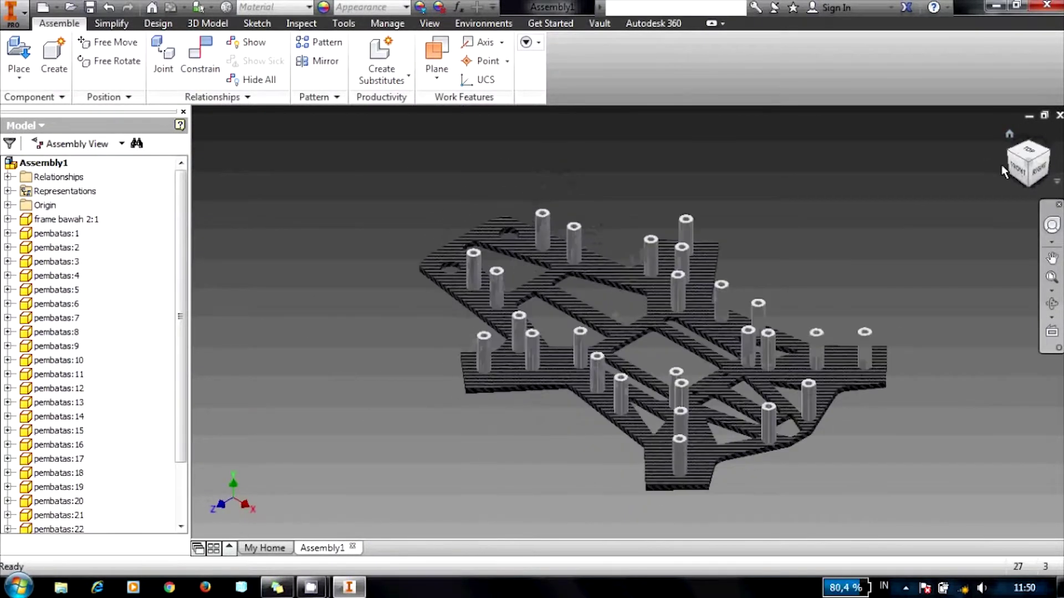
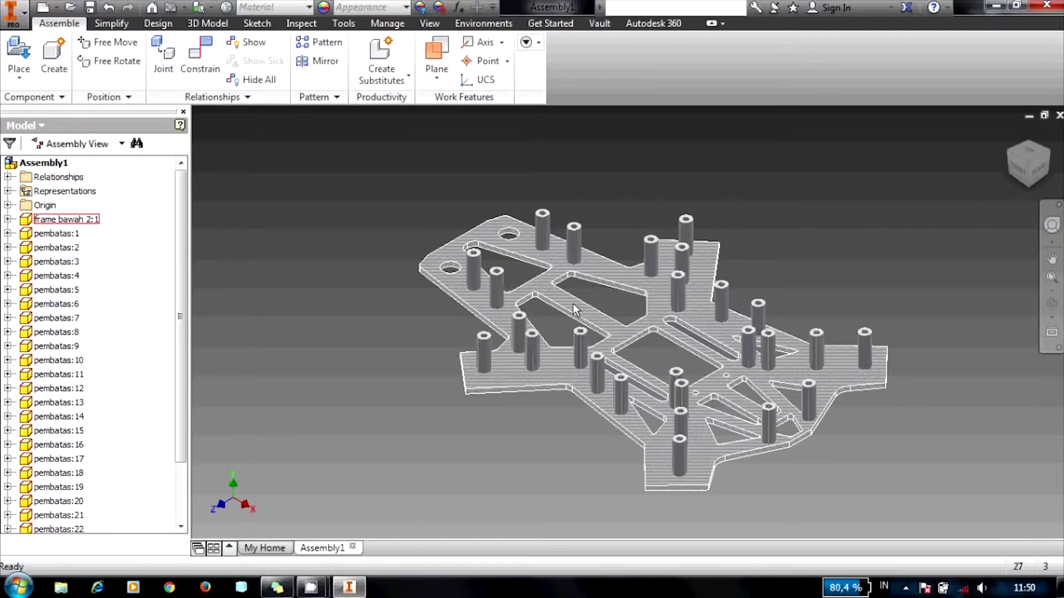
Step: Choose the lengan arm assembly file to place into the drone assembly
scroll(690, 285, "down", 5)
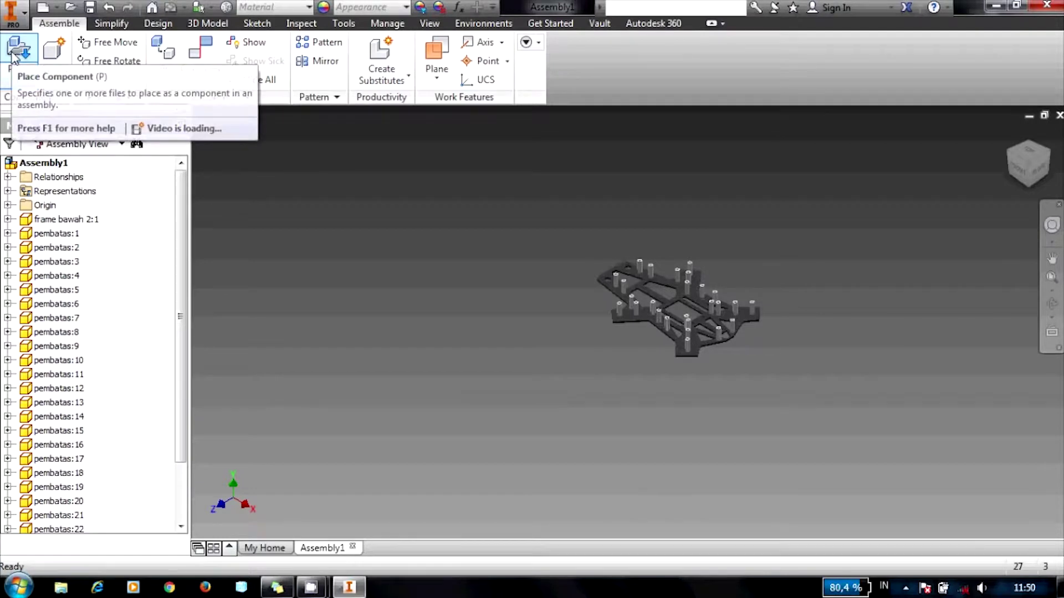
left_click(13, 58)
left_click(499, 281)
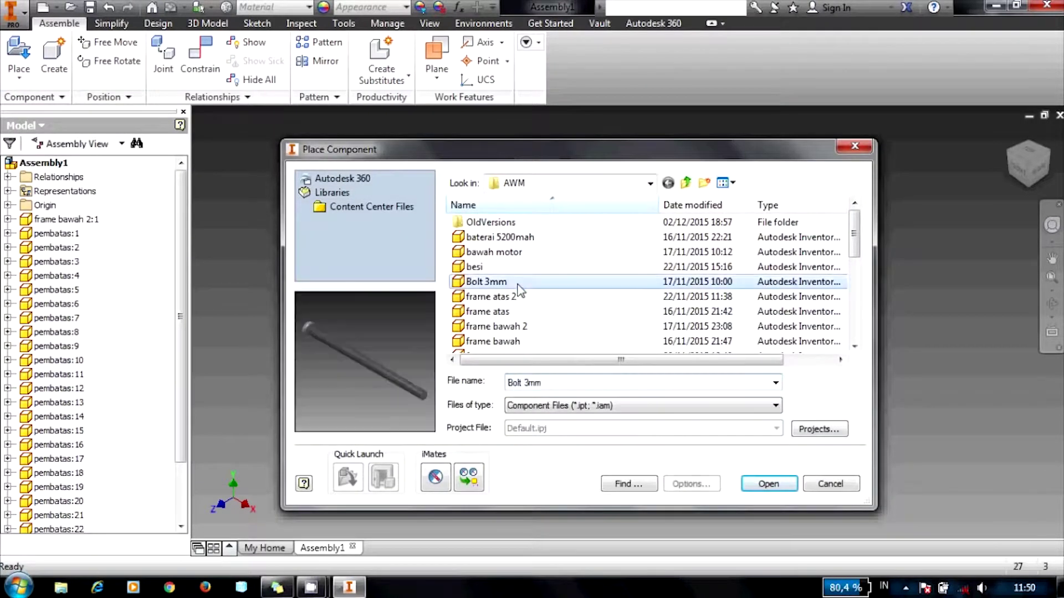
scroll(517, 280, "down", 1)
scroll(517, 281, "down", 3)
left_click(482, 238)
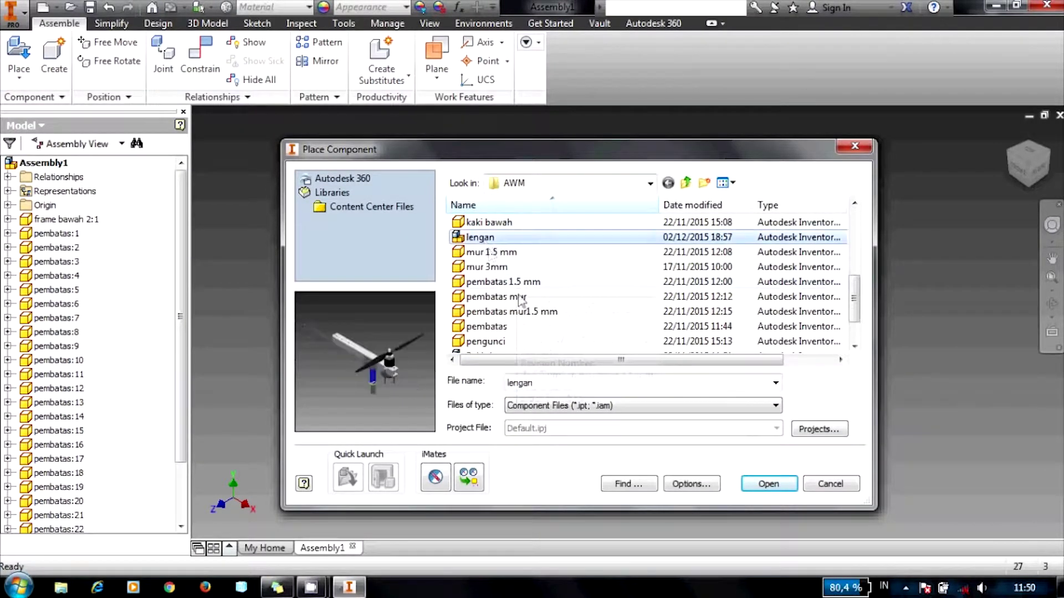
left_click(756, 484)
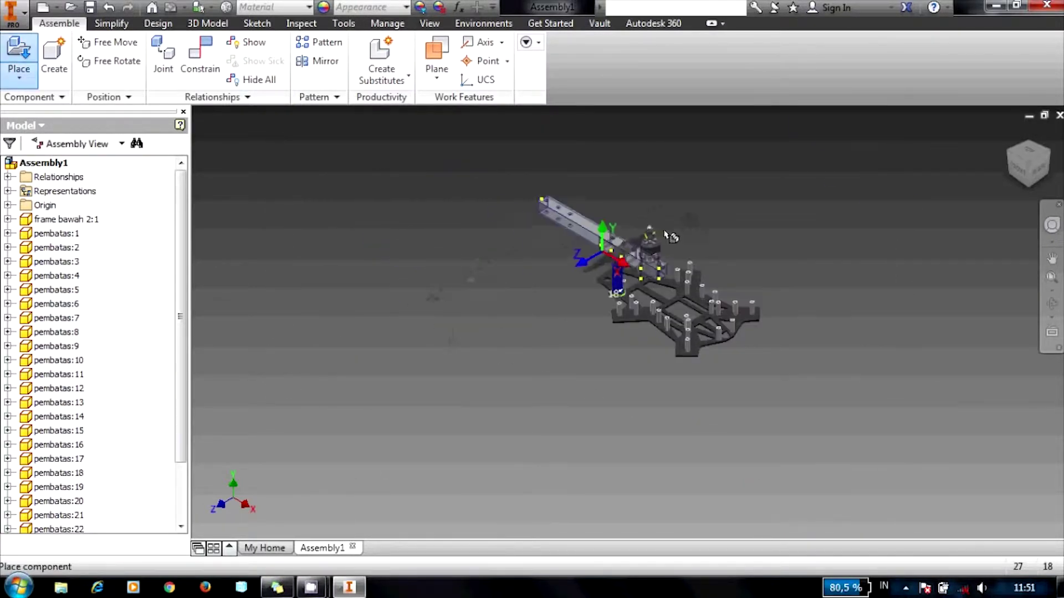
Step: From the front view, drop lengan arm copies on both sides of the frame plate
left_click(1018, 169)
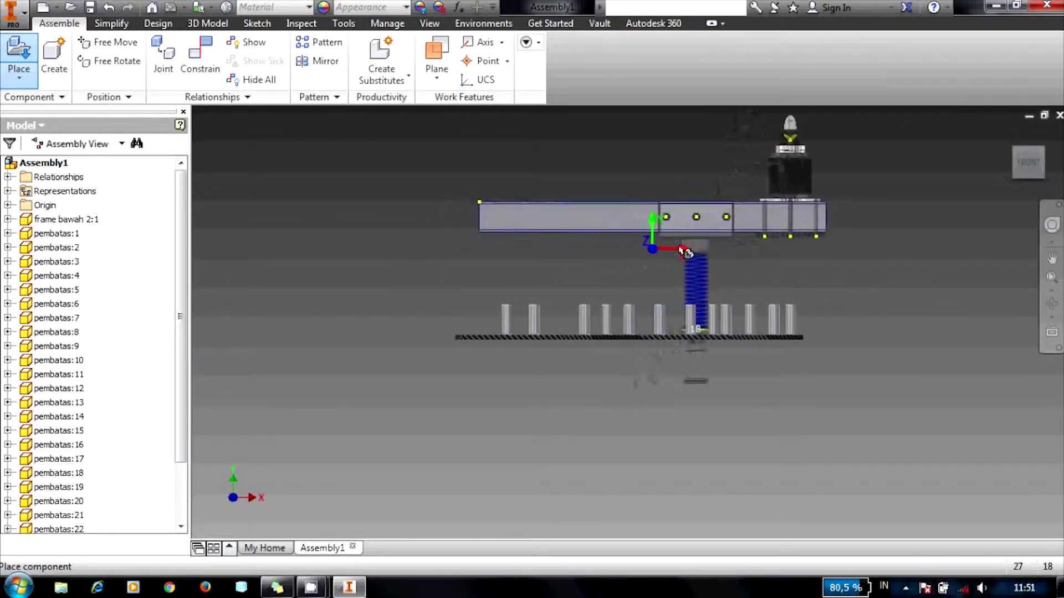
scroll(720, 250, "down", 5)
scroll(723, 251, "down", 2)
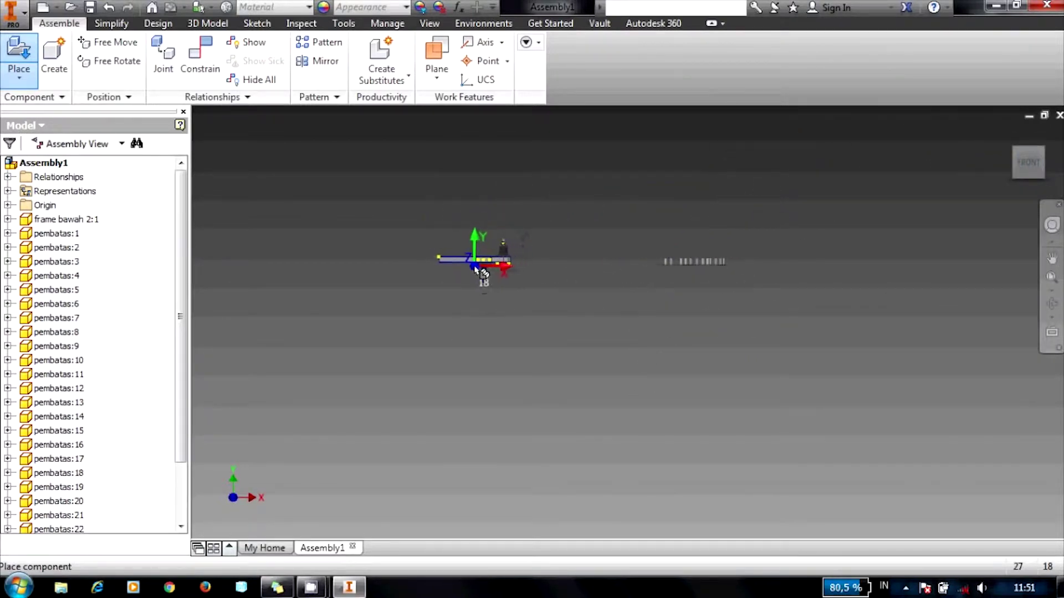
left_click(476, 272)
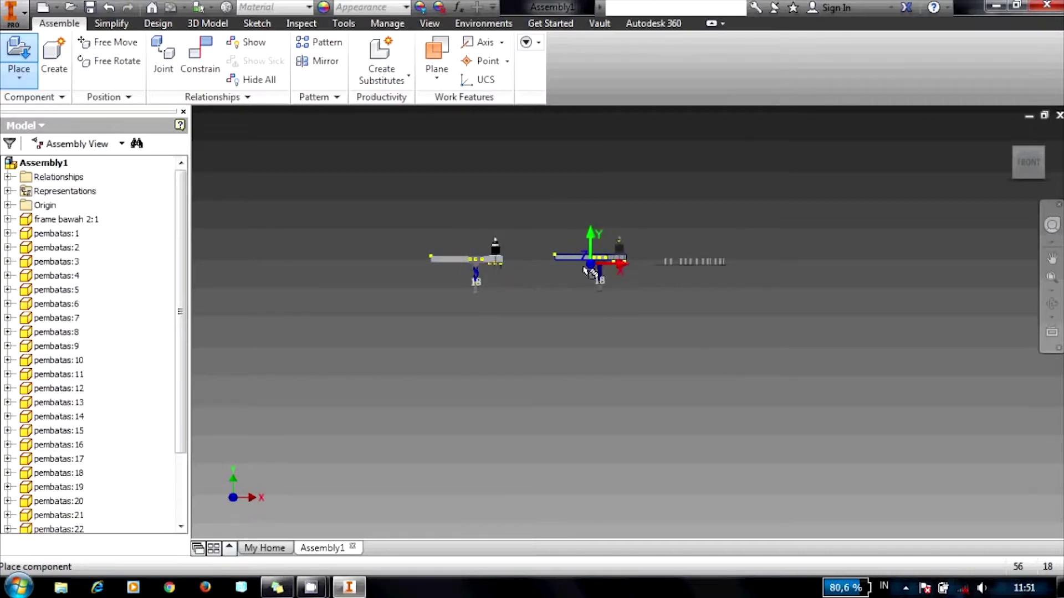
left_click(832, 272)
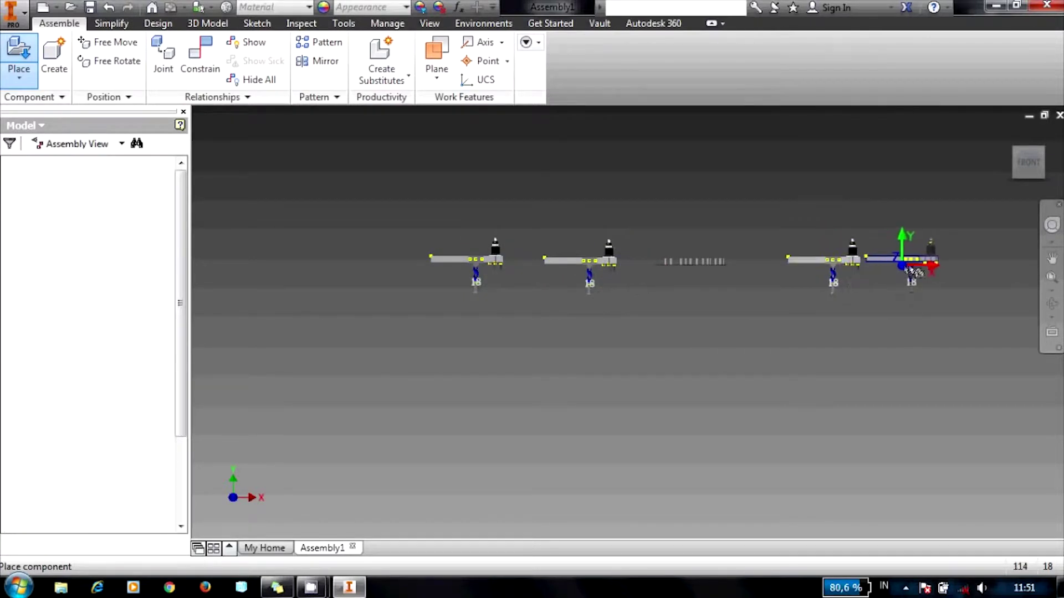
left_click(935, 272)
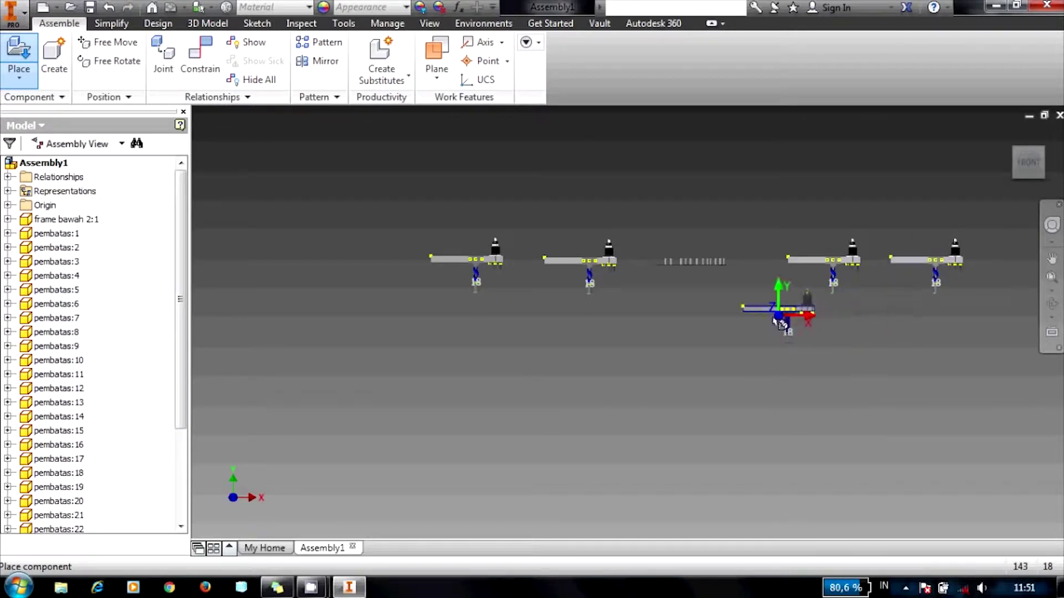
right_click(768, 331)
left_click(817, 321)
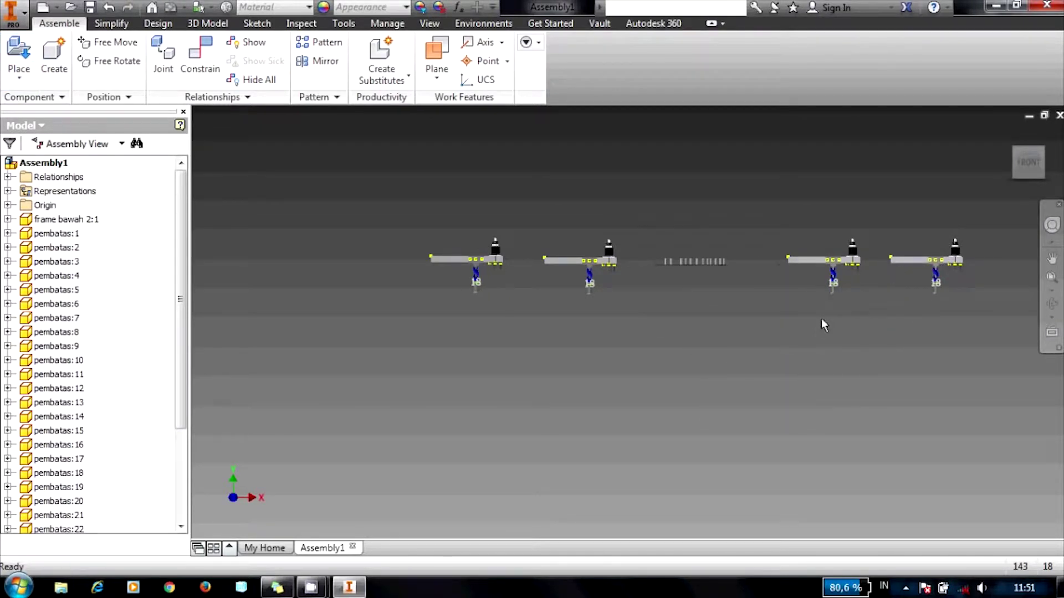
left_click(1036, 156)
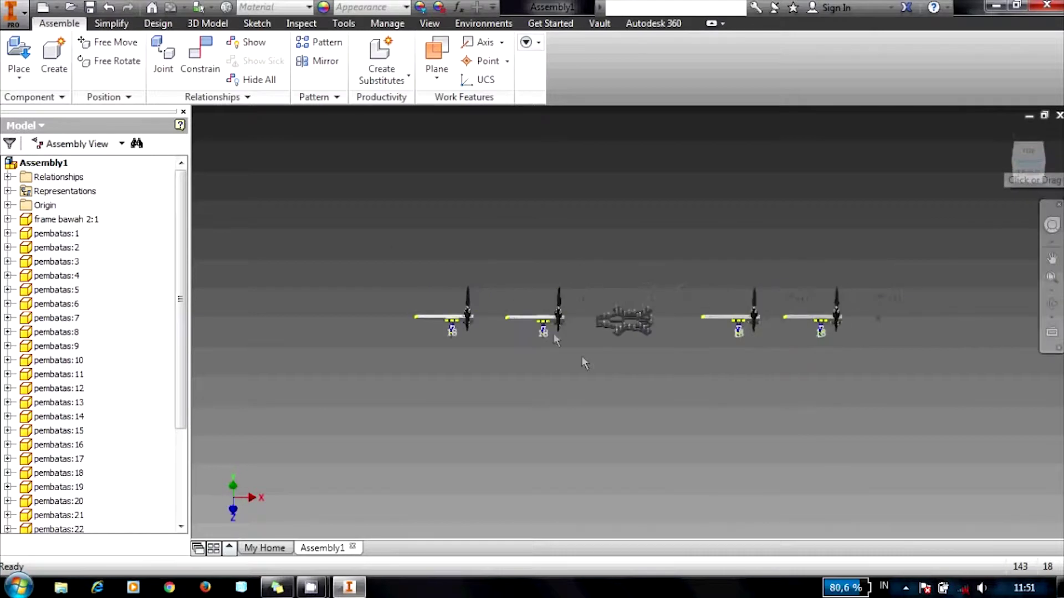
scroll(560, 323, "down", 3)
scroll(597, 324, "up", 3)
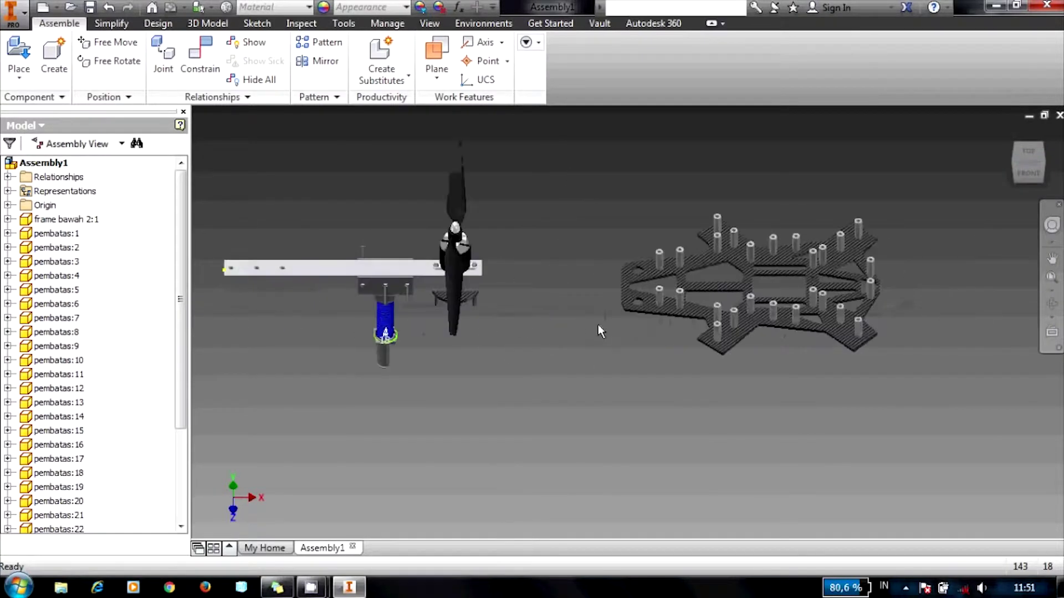
scroll(597, 324, "down", 3)
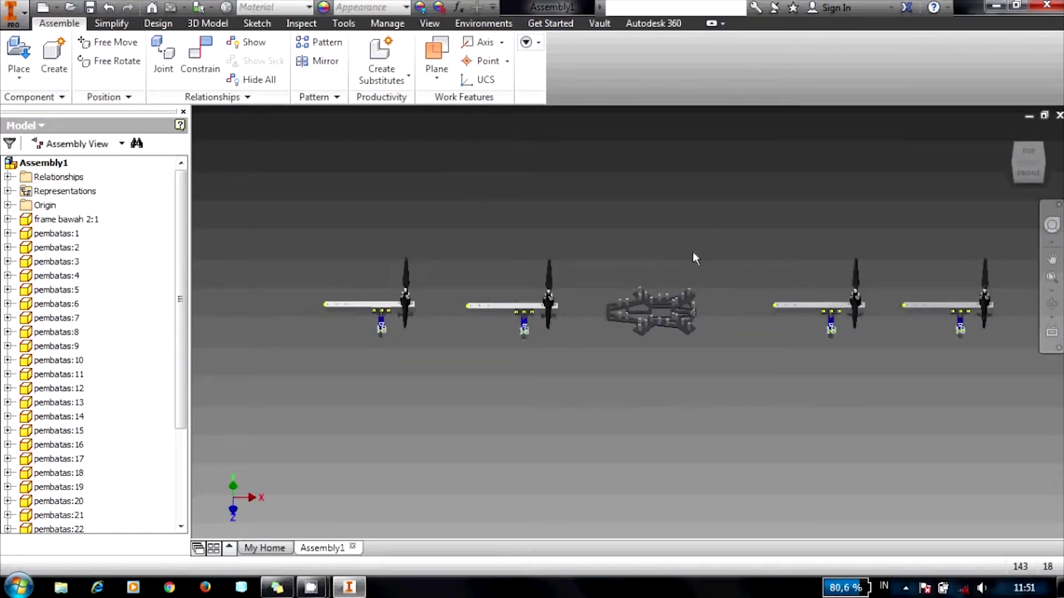
Step: Start a Mate constraint using the Flush solution
left_click(200, 53)
left_click(259, 270)
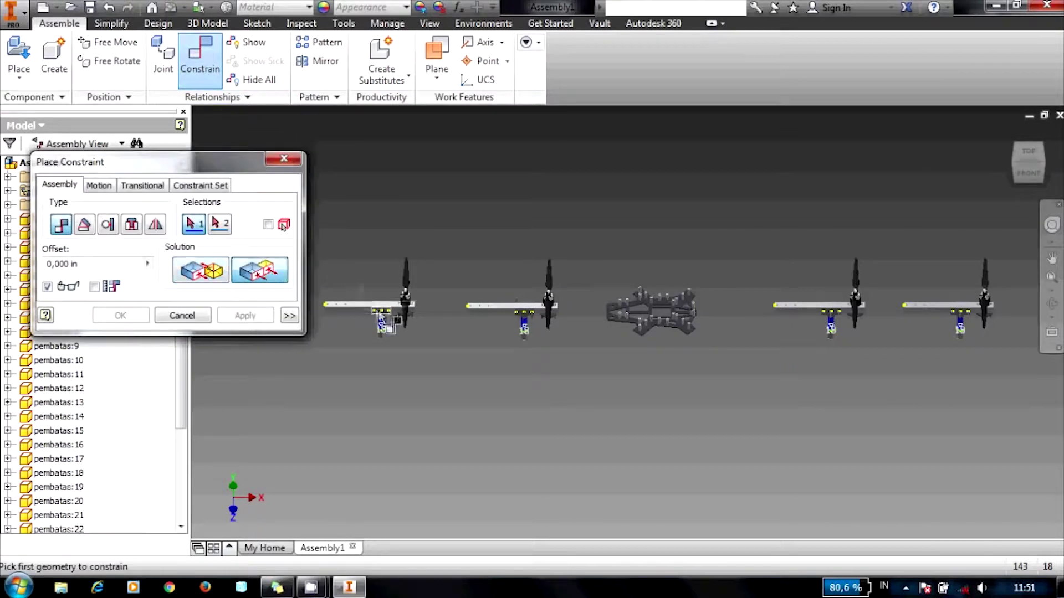
scroll(471, 316, "up", 2)
scroll(465, 319, "up", 4)
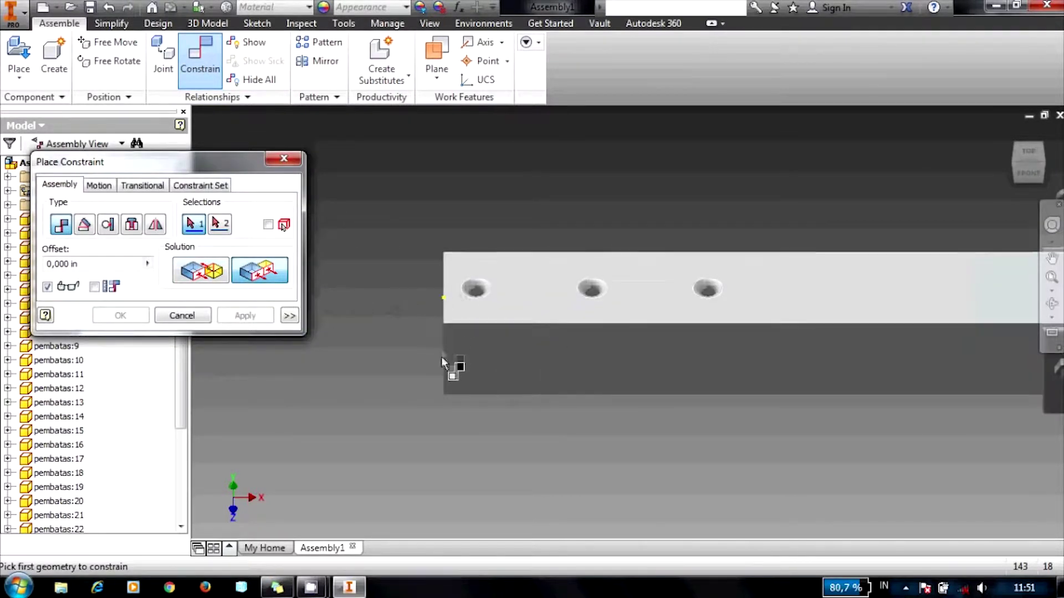
mouse_move(1028, 162)
left_click(1015, 167)
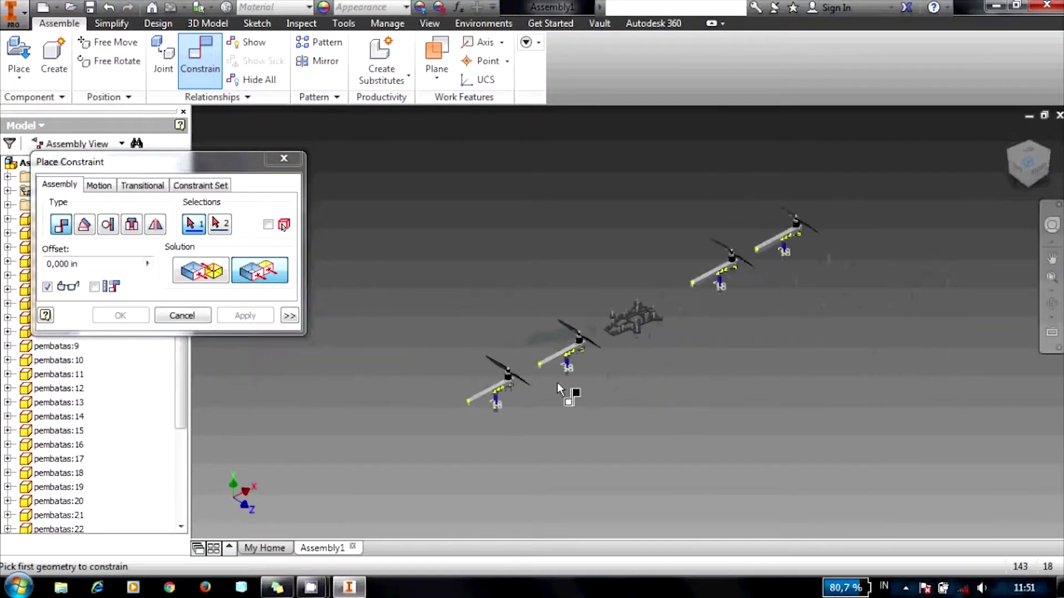
scroll(487, 410, "up", 3)
scroll(499, 414, "up", 2)
scroll(560, 426, "up", 2)
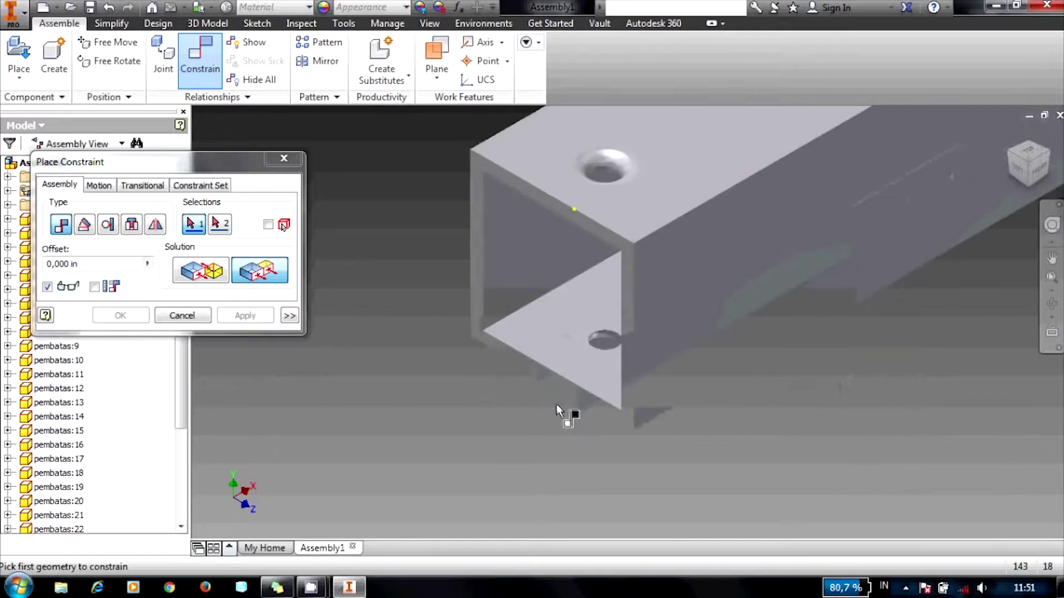
scroll(556, 404, "up", 2)
scroll(546, 391, "up", 2)
scroll(557, 374, "down", 2)
scroll(563, 375, "up", 1)
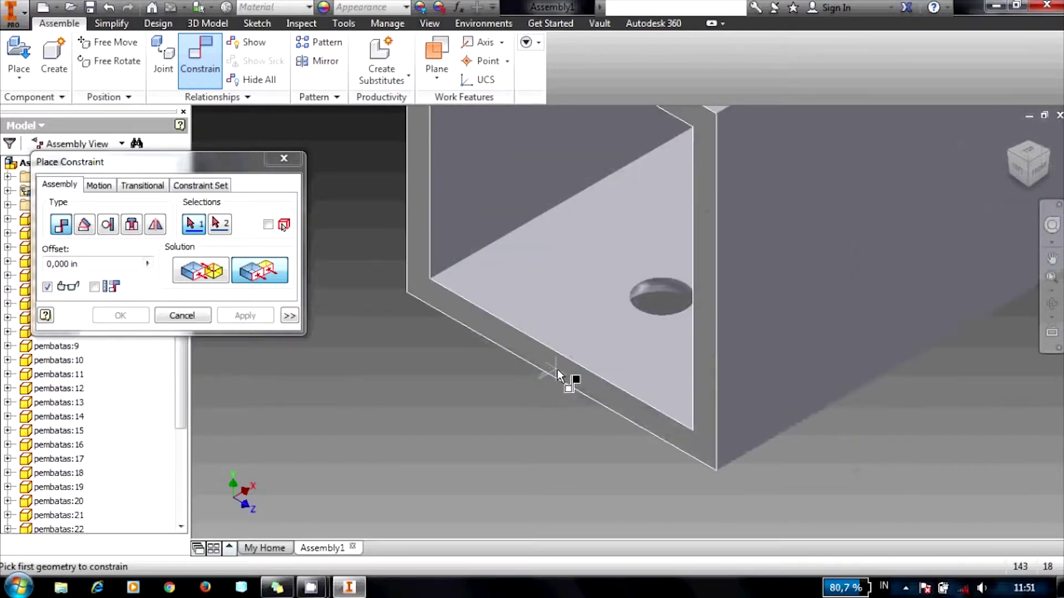
Step: Make the arm bracket's end face flush with the plate's edge face at 0,000 offset
left_click(557, 371)
scroll(532, 377, "down", 3)
scroll(531, 378, "down", 3)
scroll(531, 378, "down", 3)
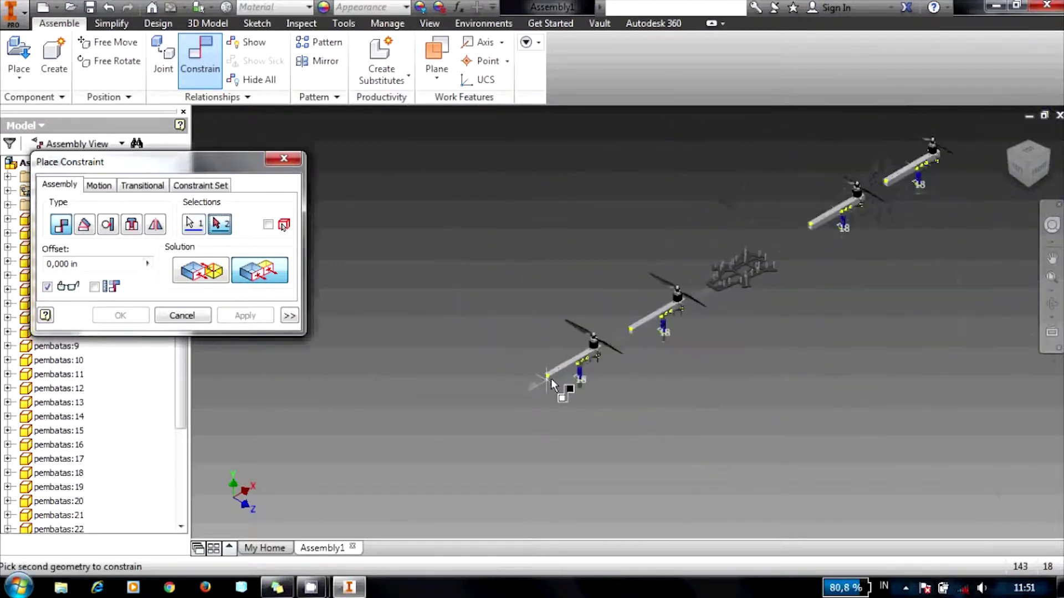
scroll(798, 293, "up", 3)
scroll(825, 281, "up", 3)
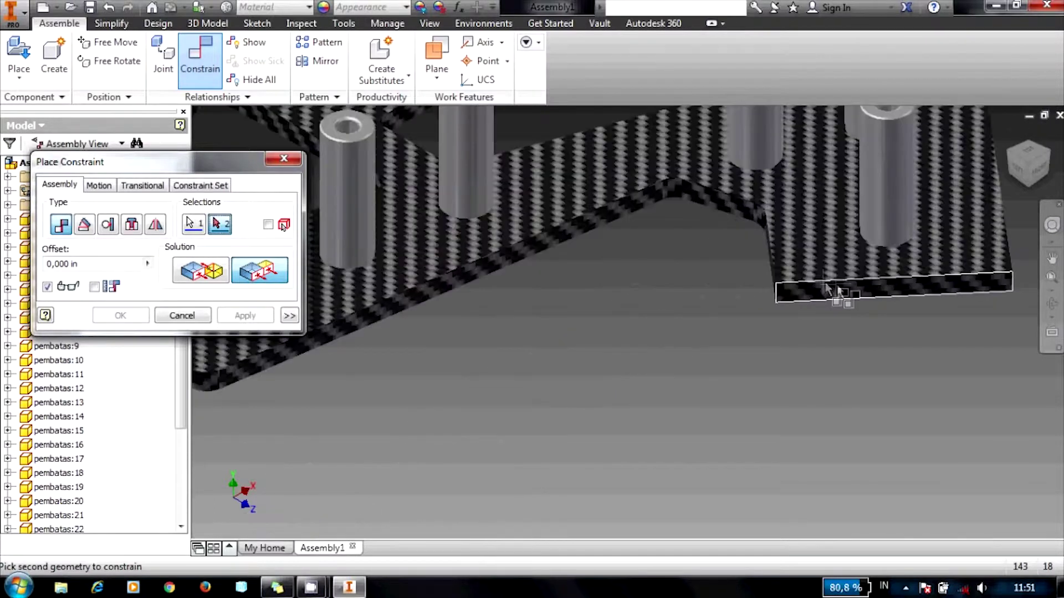
scroll(848, 288, "up", 2)
left_click(889, 293)
scroll(856, 290, "down", 5)
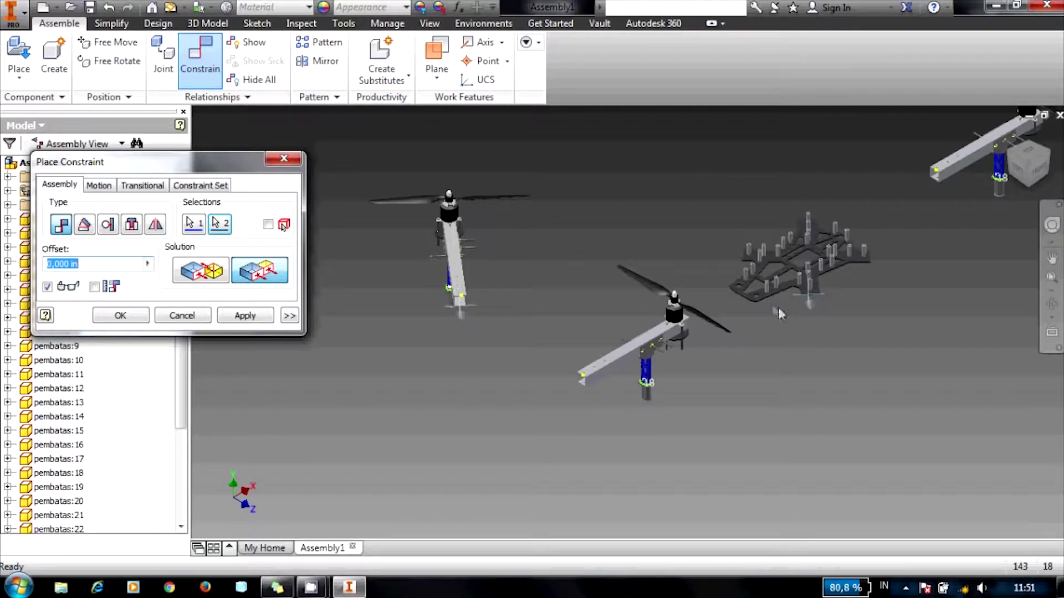
left_click(246, 317)
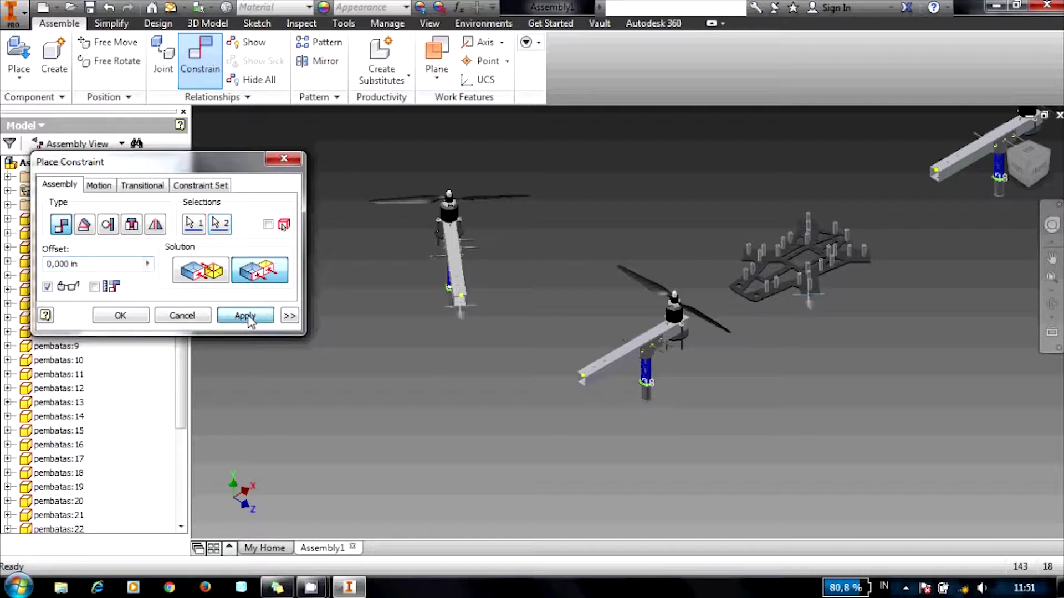
Step: Constrain a second arm bracket's end edge to the plate's side face
scroll(567, 389, "down", 3)
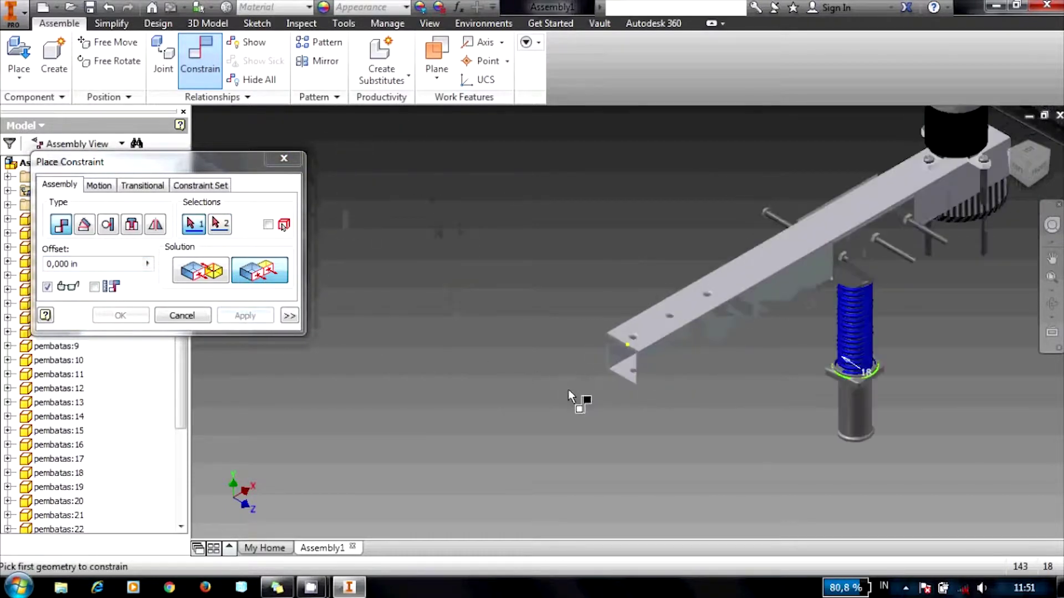
scroll(625, 399, "down", 2)
scroll(647, 376, "down", 3)
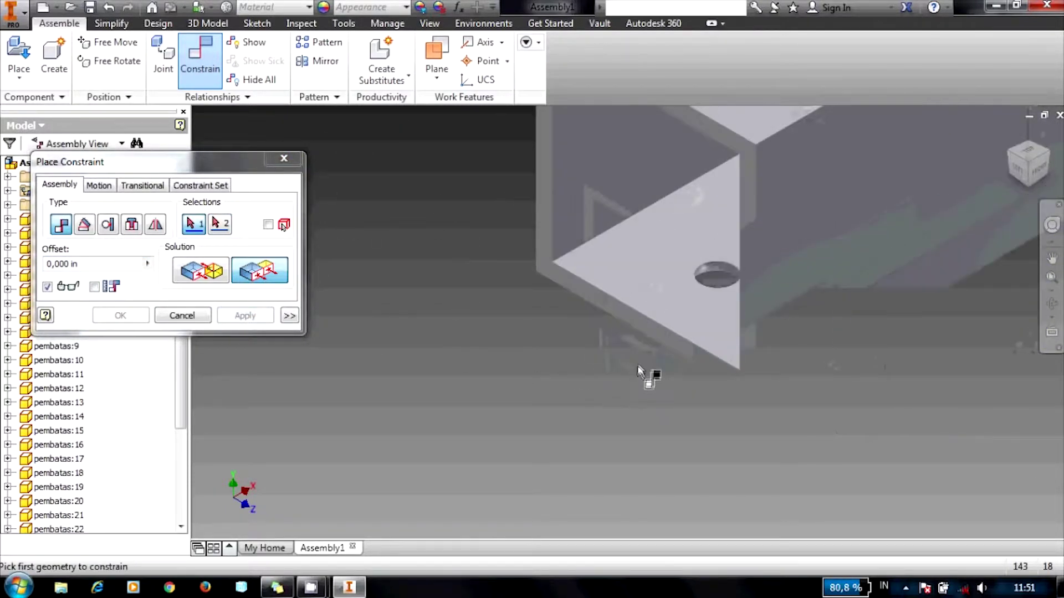
left_click(653, 335)
scroll(851, 244, "up", 3)
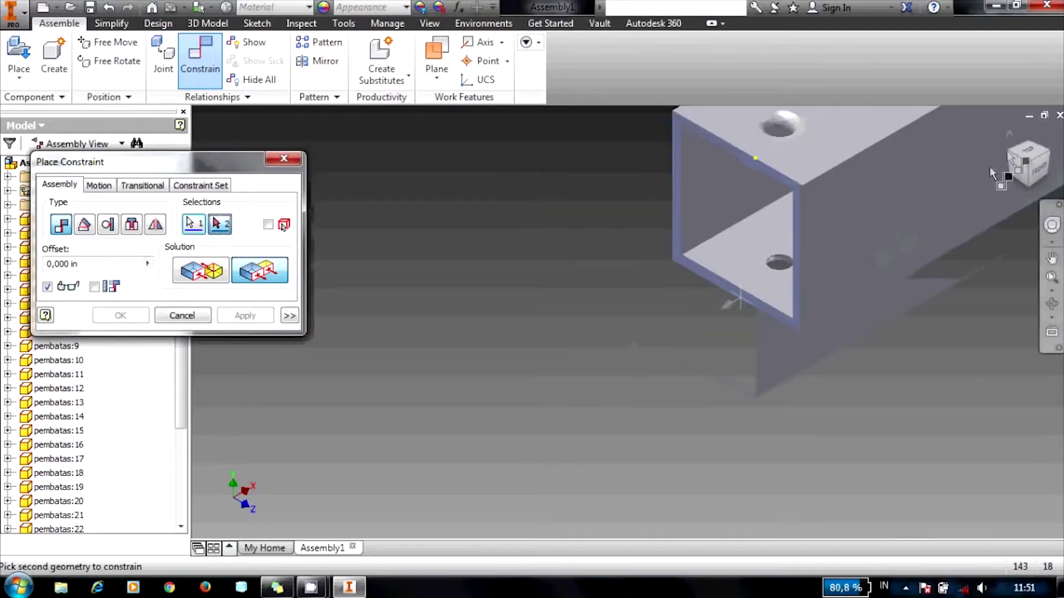
scroll(915, 178, "up", 5)
scroll(747, 351, "up", 2)
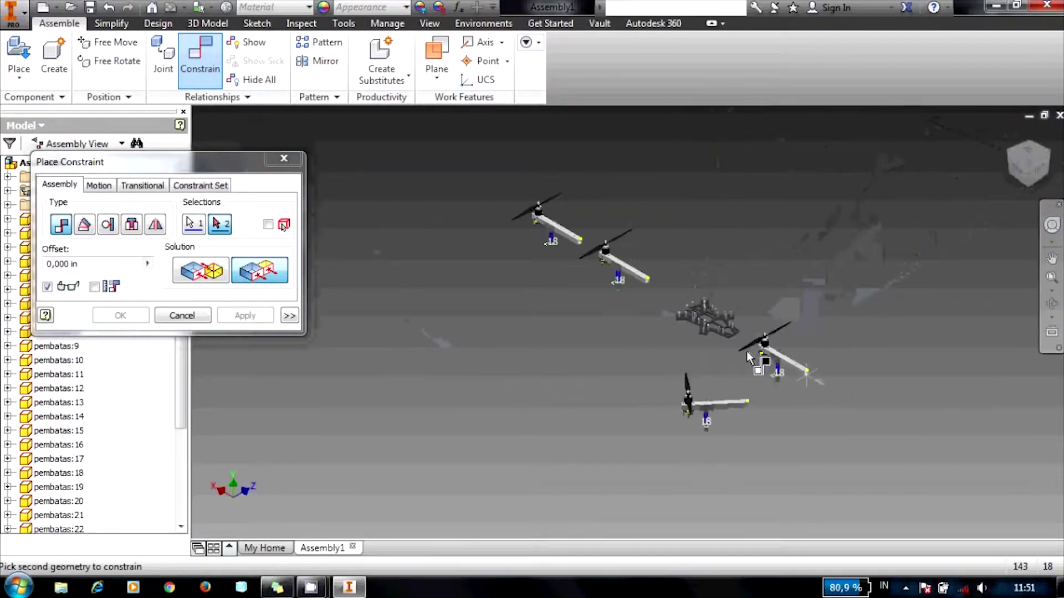
scroll(712, 349, "down", 5)
scroll(579, 347, "down", 2)
scroll(579, 346, "down", 3)
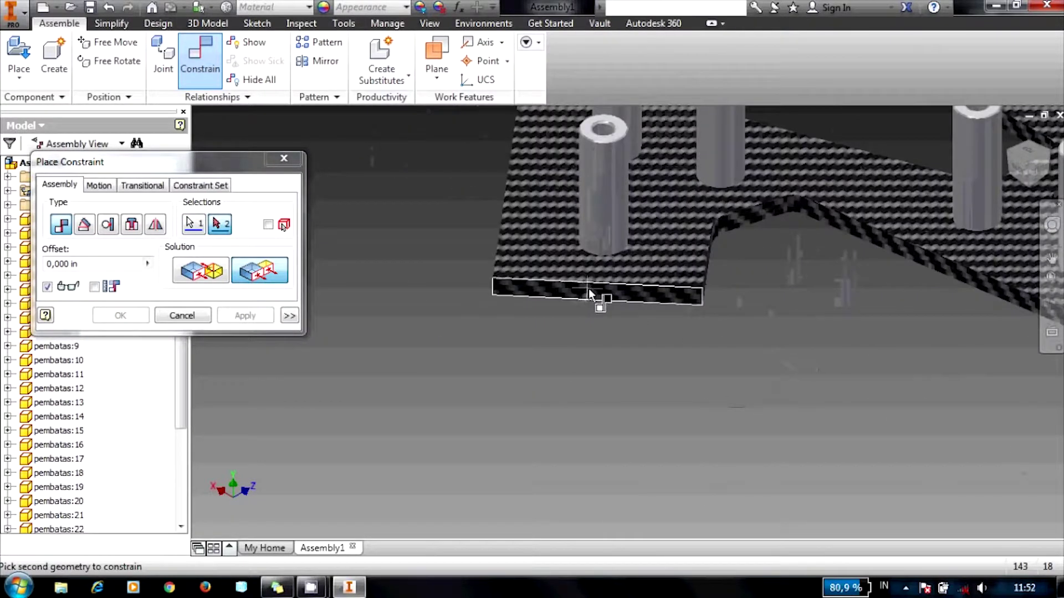
left_click(586, 289)
left_click(235, 317)
scroll(547, 328, "up", 5)
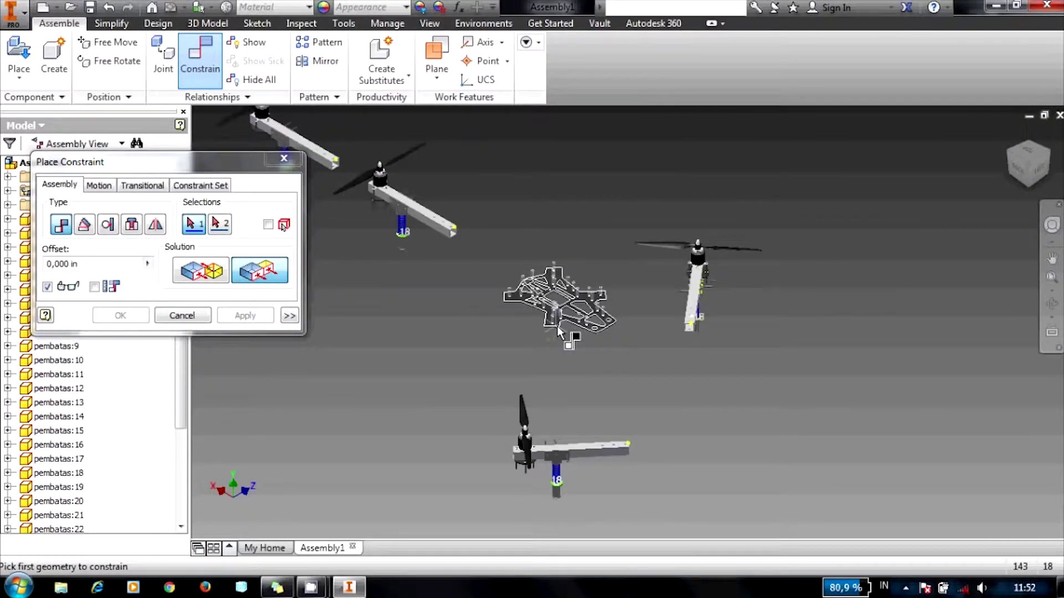
Step: Pick another arm beam's end face, then the frame plate edge from the top view
middle_click_drag(557, 327, 567, 276, "shift")
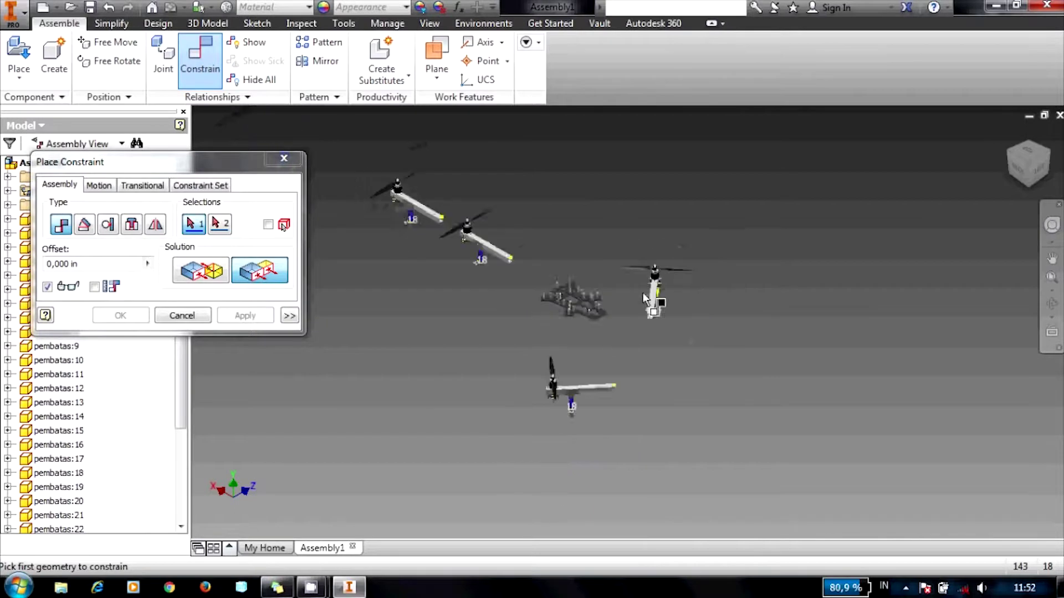
scroll(567, 277, "down", 5)
scroll(542, 208, "down", 3)
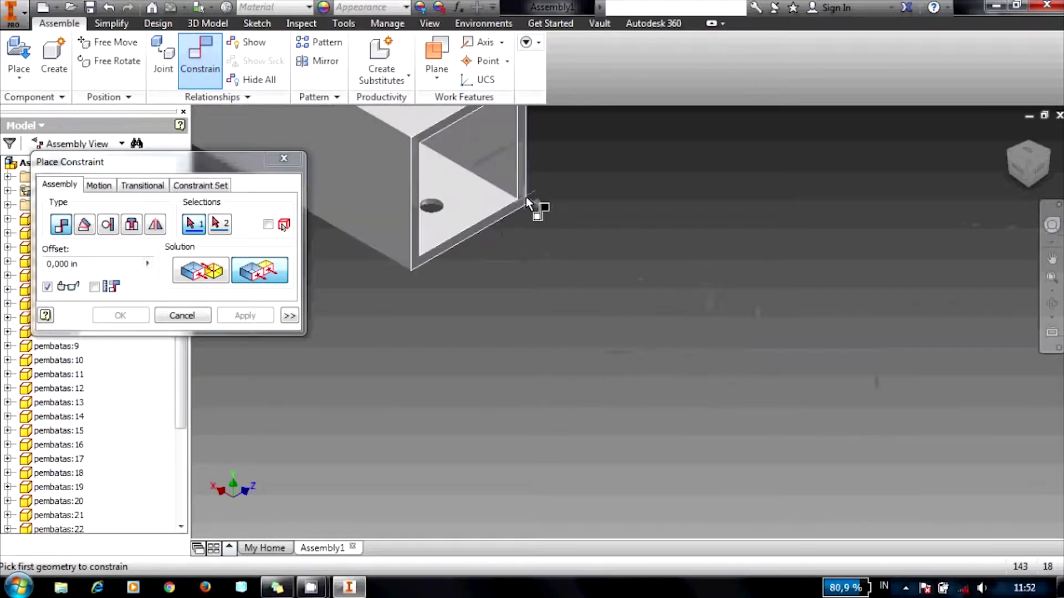
scroll(479, 235, "down", 2)
left_click(433, 282)
scroll(433, 282, "up", 5)
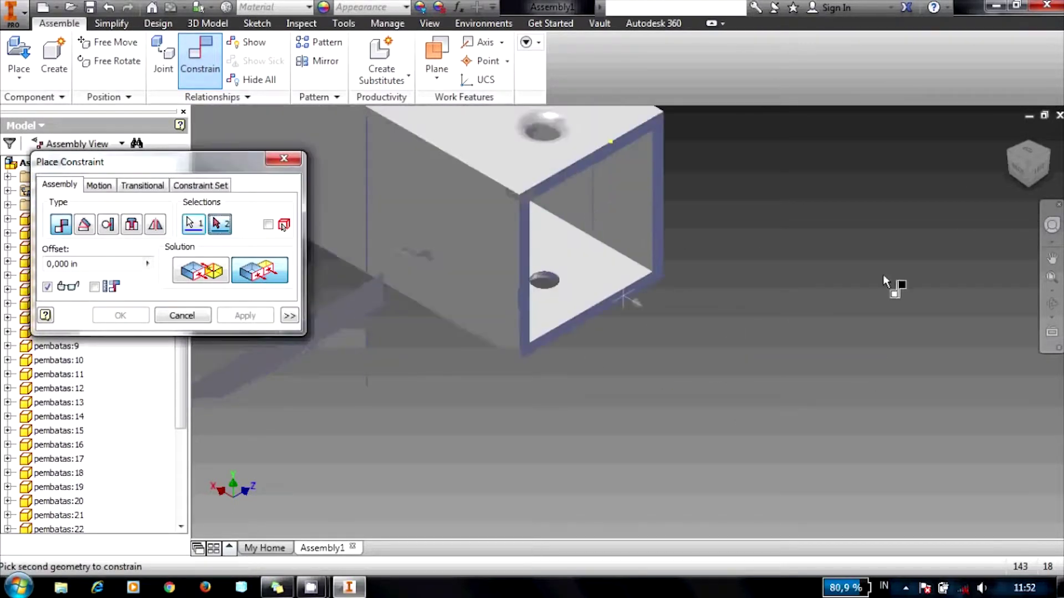
left_click(1005, 158)
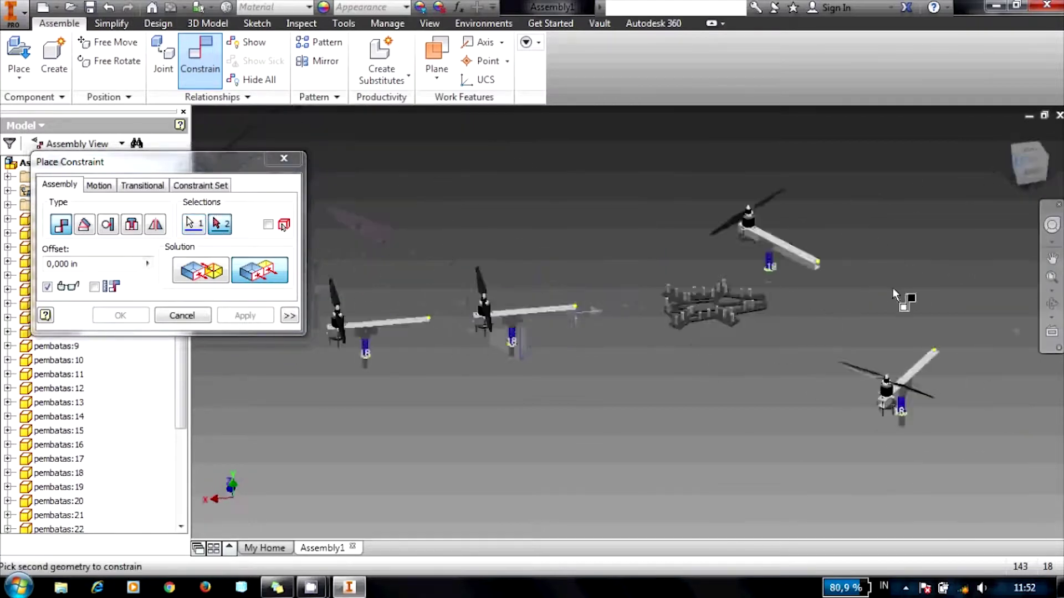
scroll(680, 235, "down", 5)
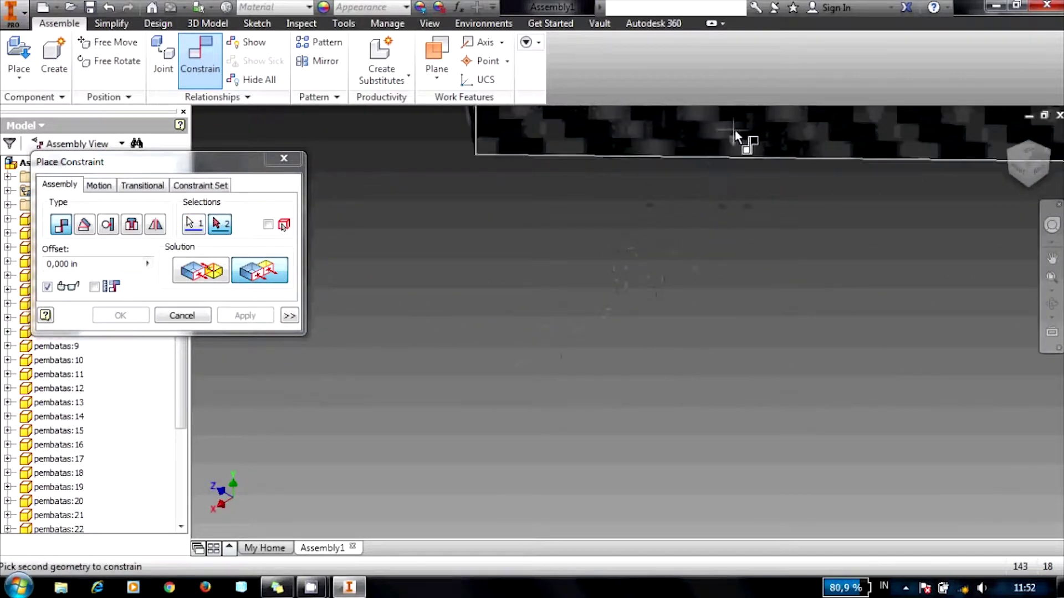
left_click(736, 131)
scroll(633, 330, "up", 5)
scroll(634, 331, "up", 5)
scroll(633, 330, "down", 3)
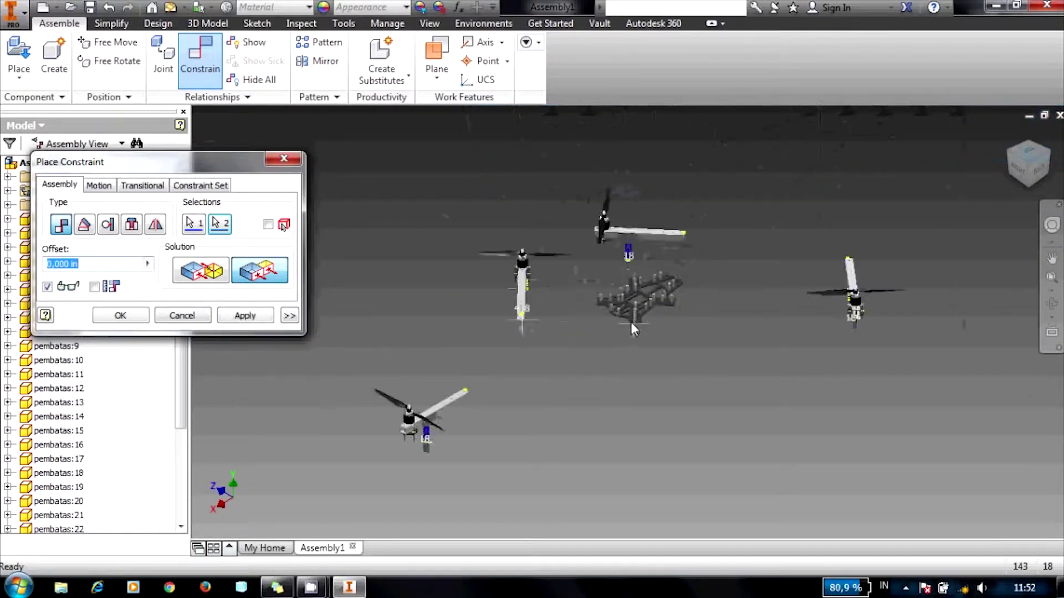
Step: Apply the pending arm-to-frame constraint
left_click(248, 319)
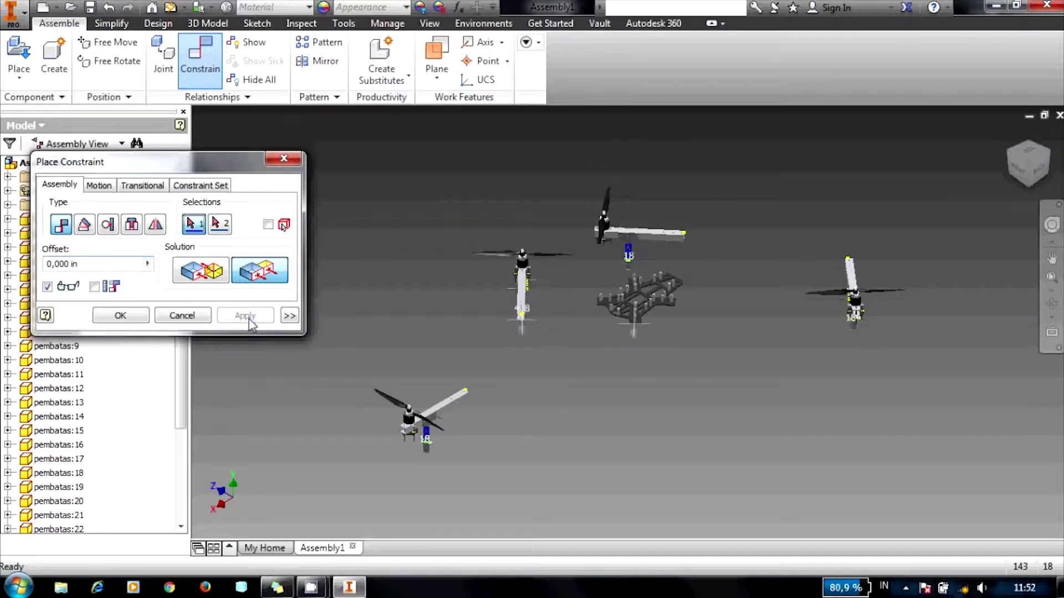
left_click(1051, 158)
scroll(566, 272, "down", 5)
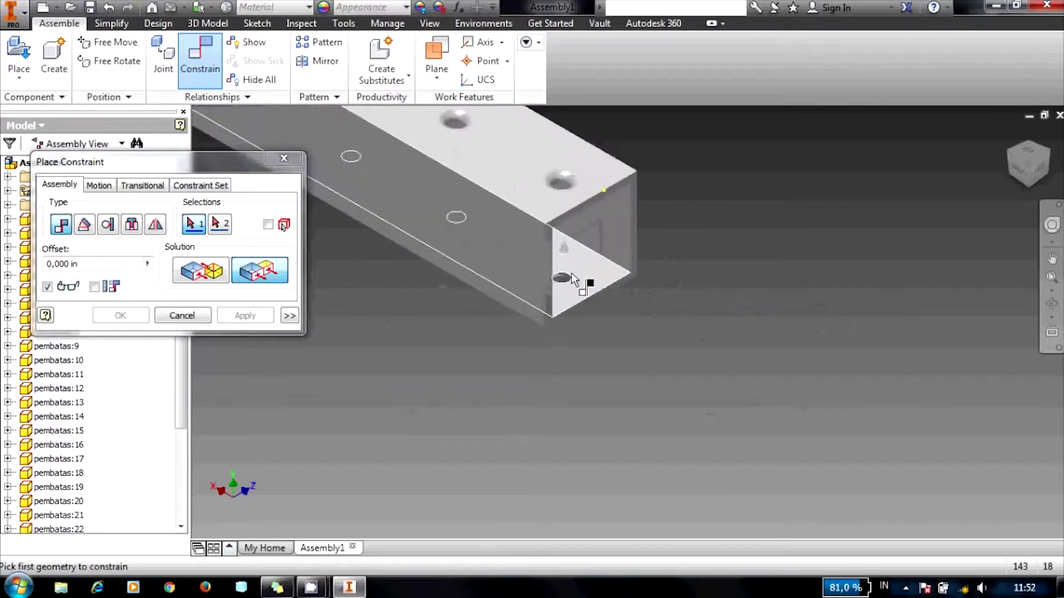
scroll(566, 271, "down", 3)
scroll(643, 343, "down", 2)
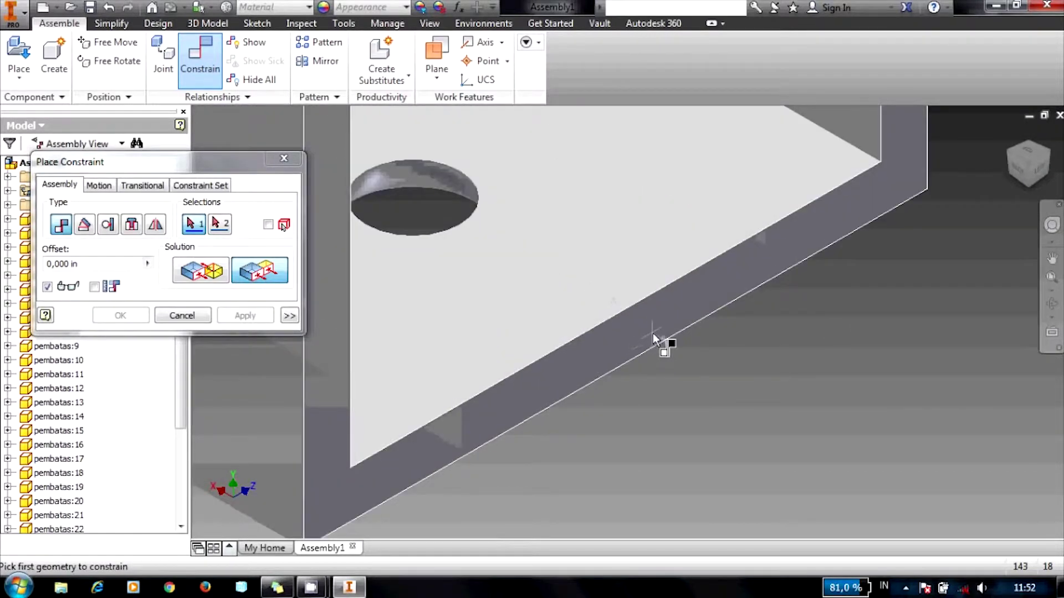
Step: Constrain another arm's end edge to the frame plate edge, then close the constraint tool
left_click(653, 334)
scroll(648, 335, "up", 5)
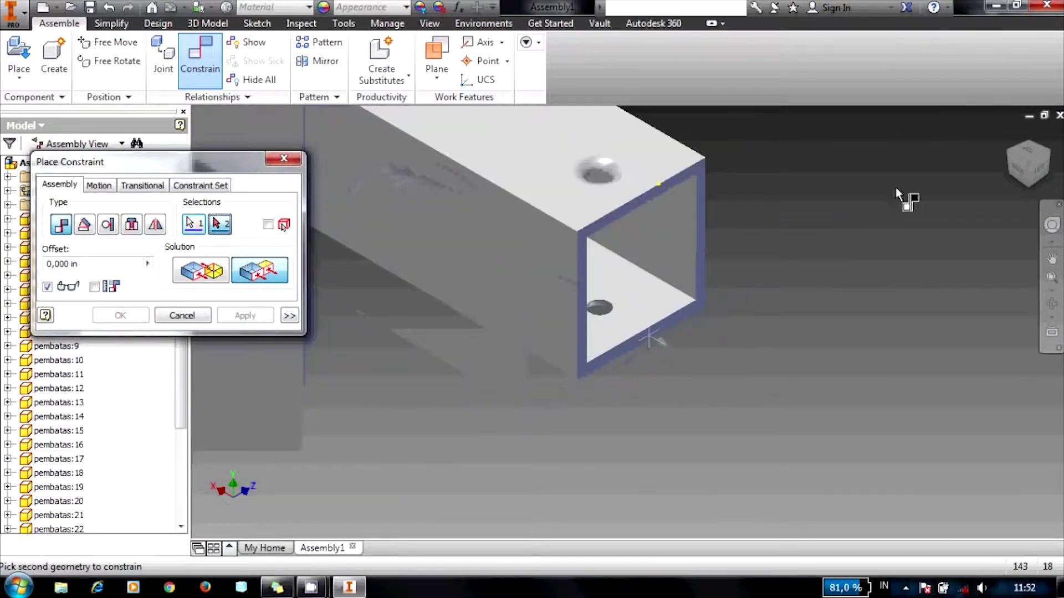
left_click(1005, 156)
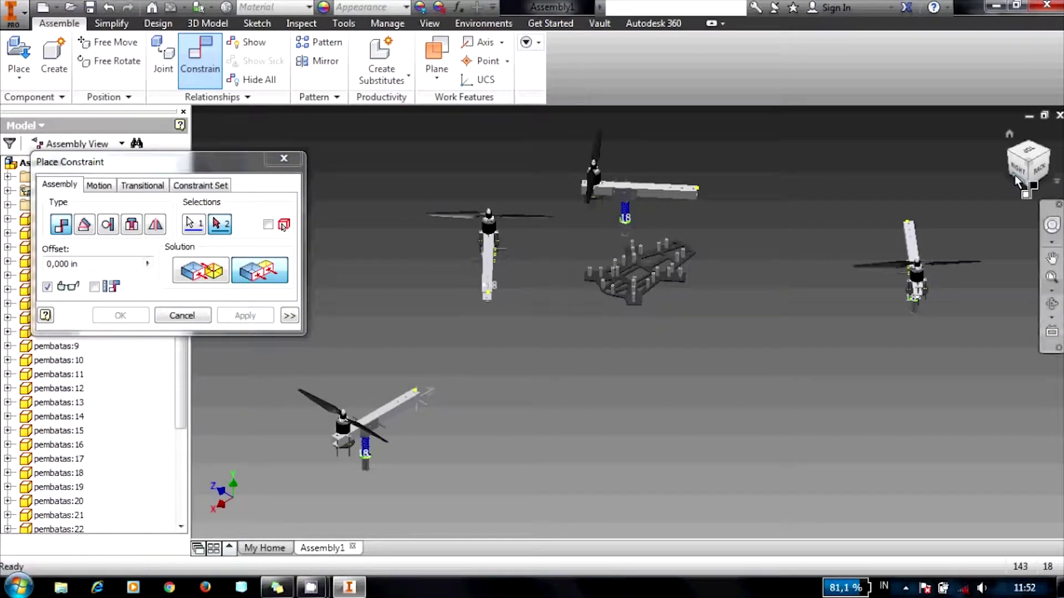
left_click(1012, 159)
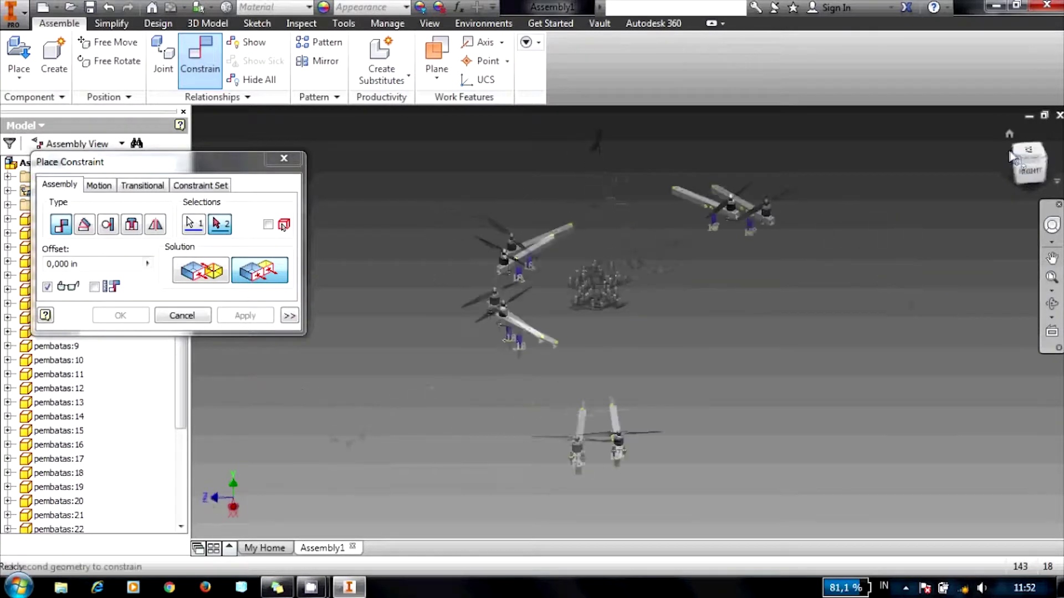
scroll(581, 324, "down", 5)
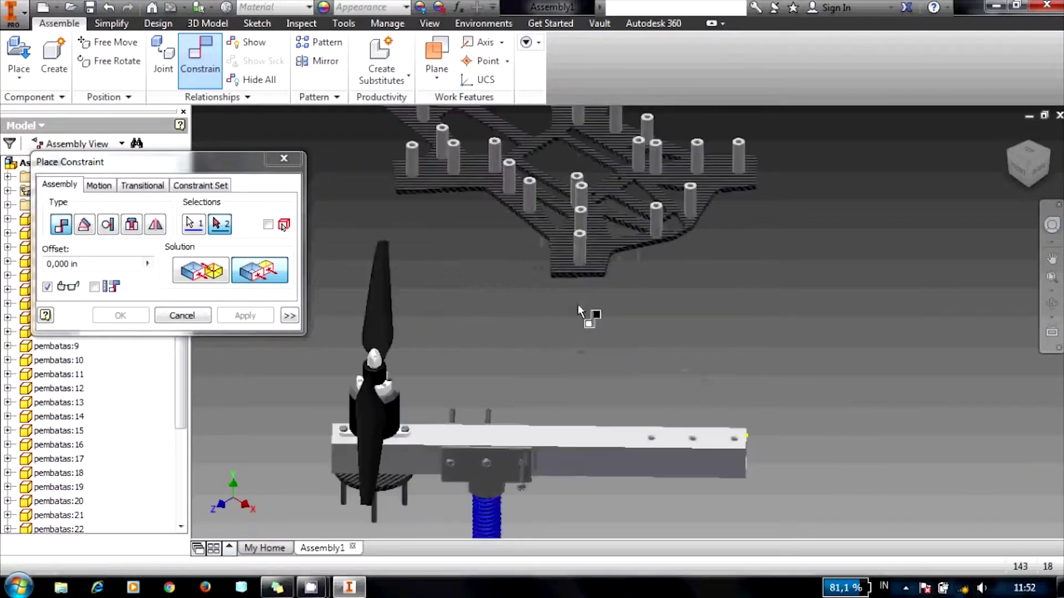
scroll(576, 277, "down", 3)
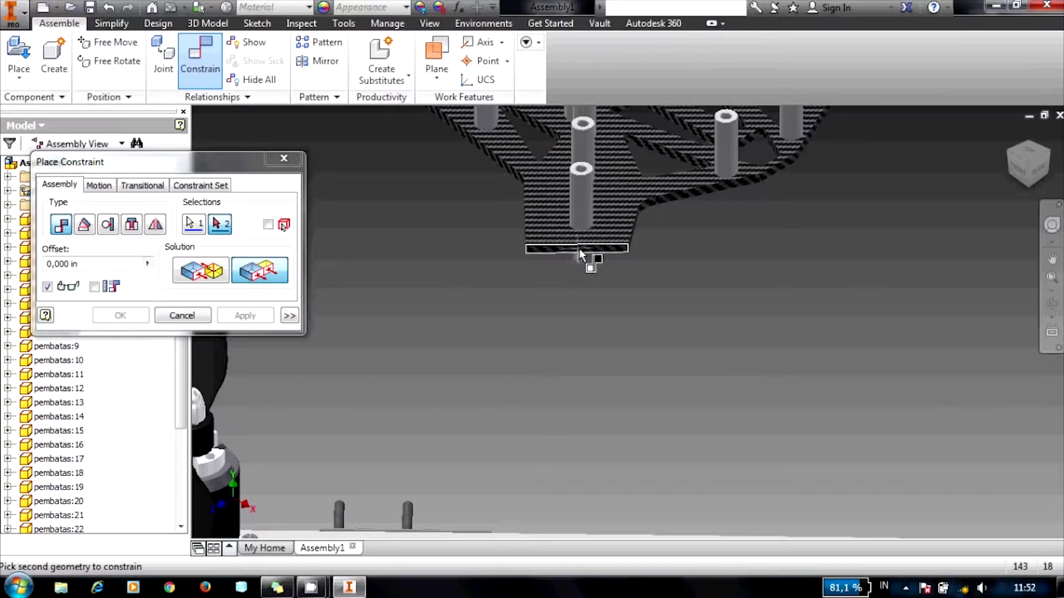
left_click(579, 248)
scroll(579, 248, "up", 5)
scroll(583, 259, "up", 2)
scroll(593, 238, "down", 2)
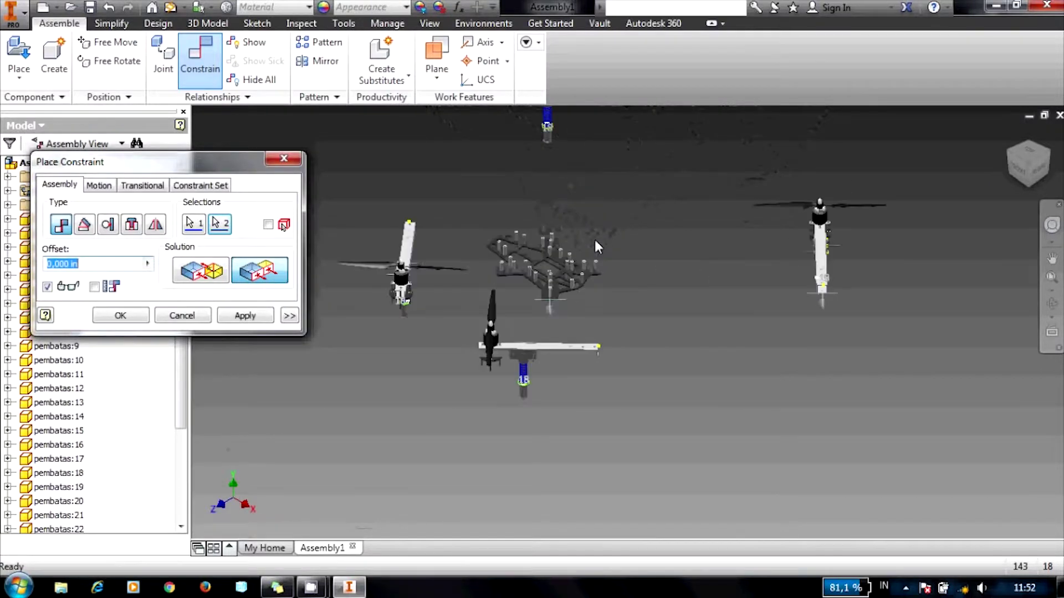
scroll(595, 246, "up", 2)
scroll(595, 246, "down", 4)
scroll(595, 246, "down", 2)
scroll(595, 246, "up", 3)
scroll(590, 246, "down", 2)
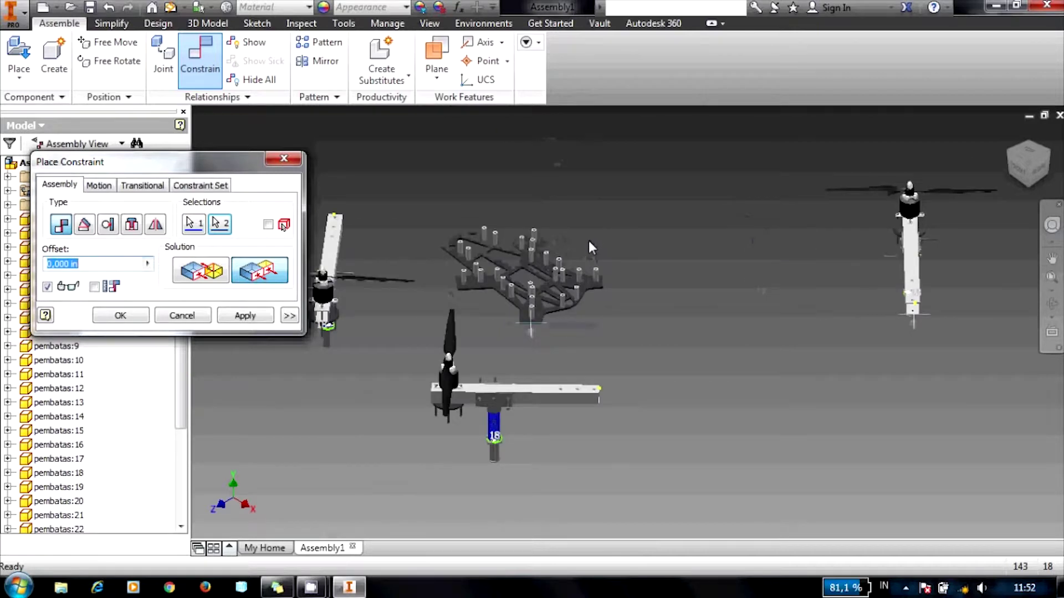
scroll(590, 242, "up", 3)
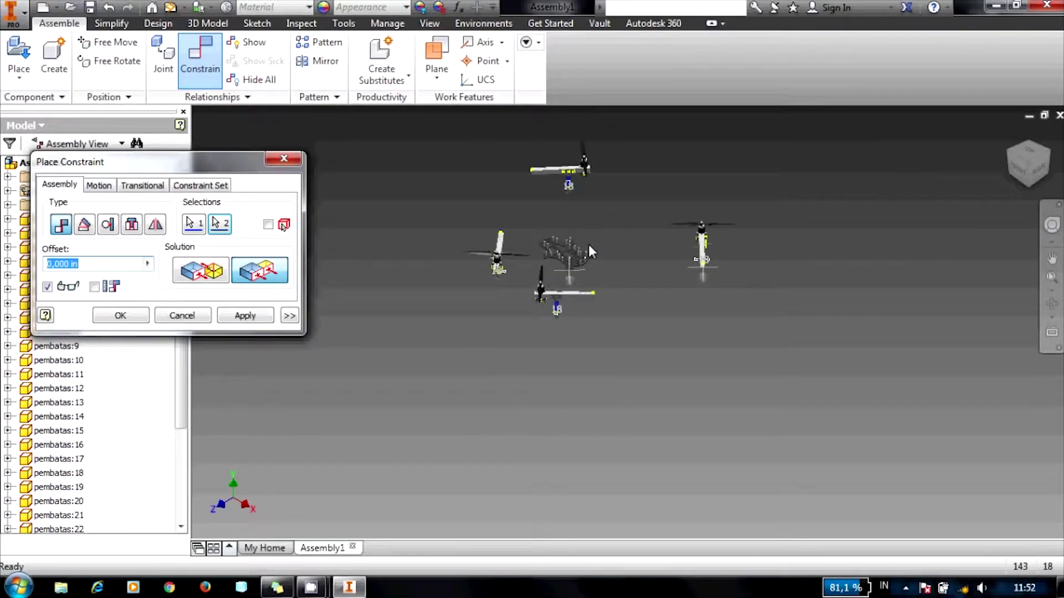
left_click(248, 318)
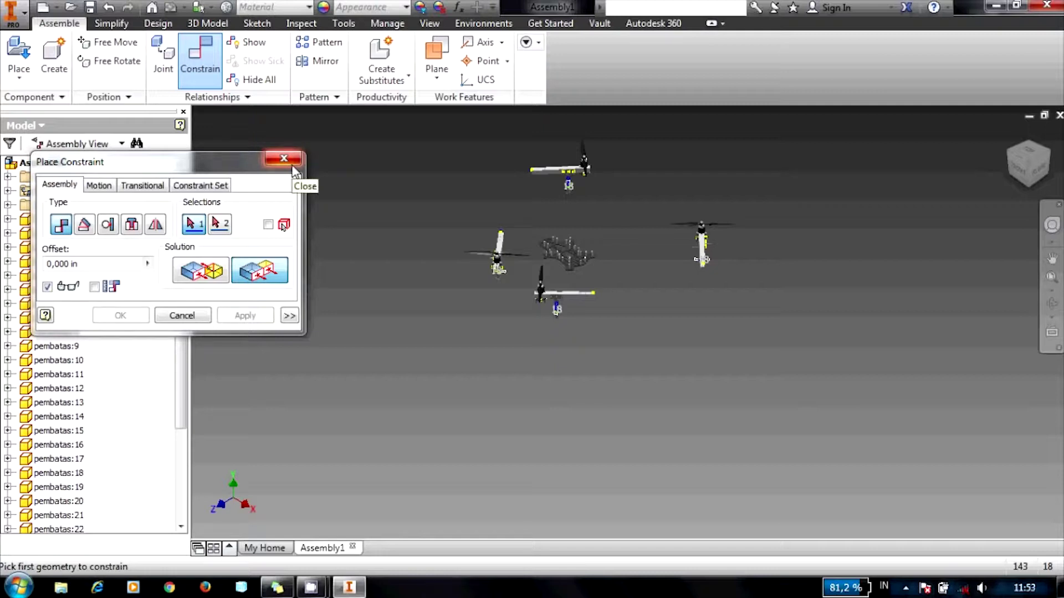
left_click(292, 165)
scroll(177, 385, "down", 3)
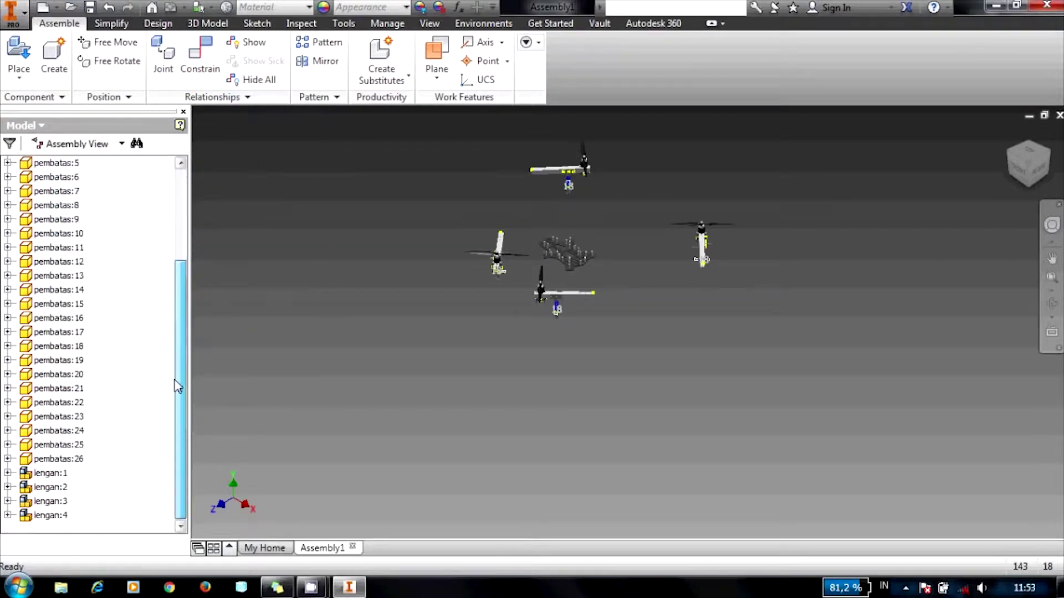
Step: Expand lengan:1 and delete constraints Flush:1, Flush:2, Flush:3 and Flush:4
left_click(7, 472)
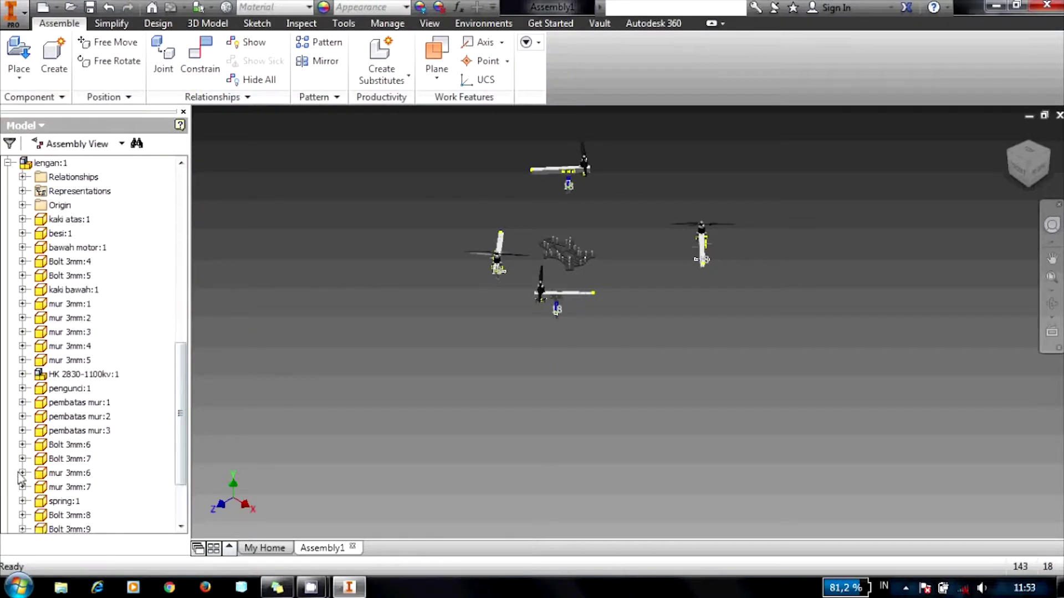
scroll(100, 387, "down", 2)
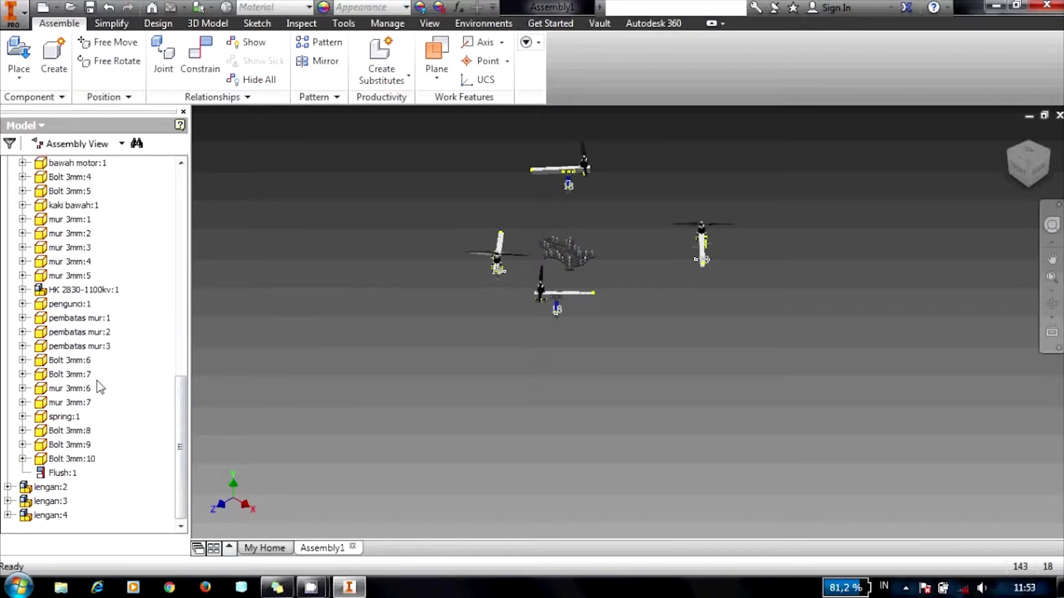
right_click(67, 475)
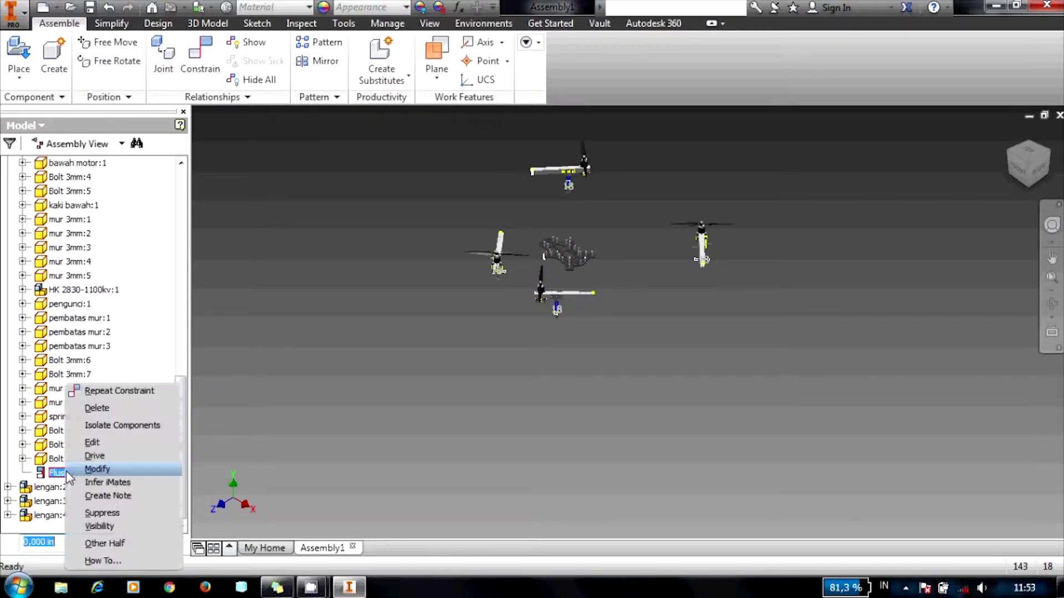
left_click(97, 408)
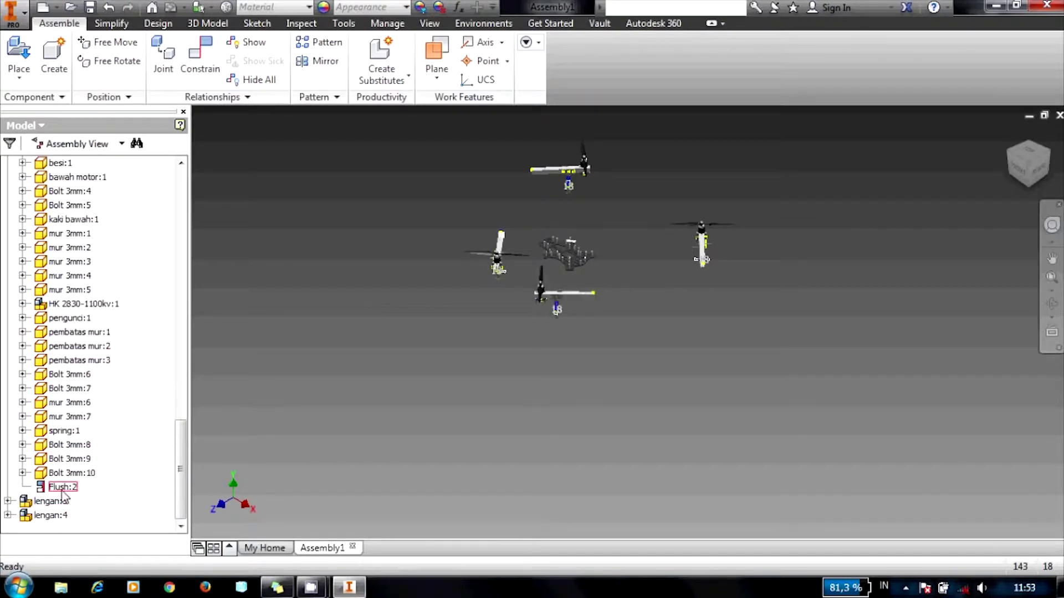
right_click(61, 487)
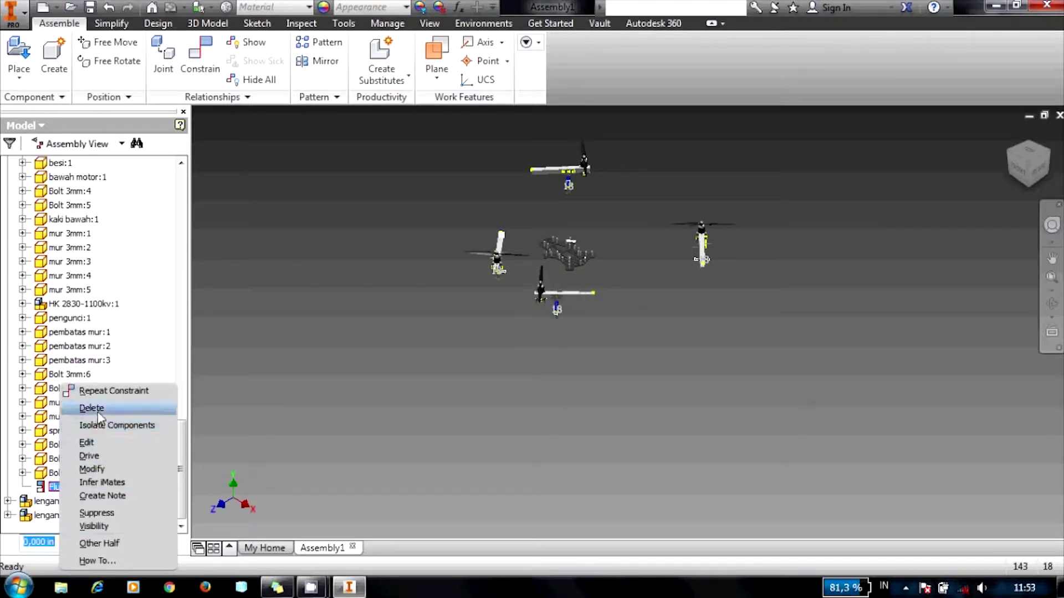
left_click(91, 409)
scroll(12, 507, "down", 3)
scroll(65, 507, "down", 1)
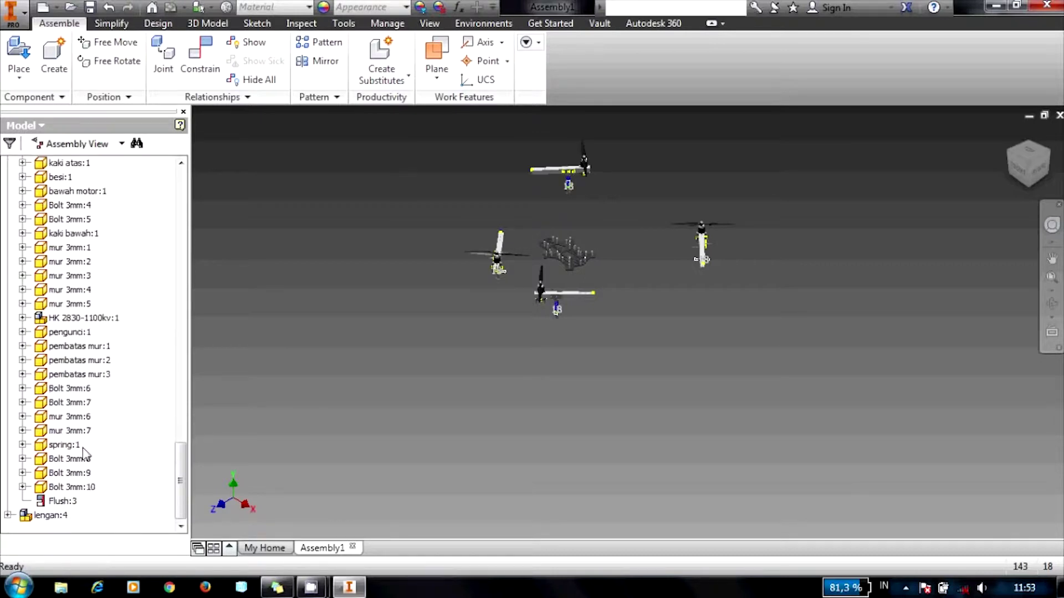
right_click(64, 502)
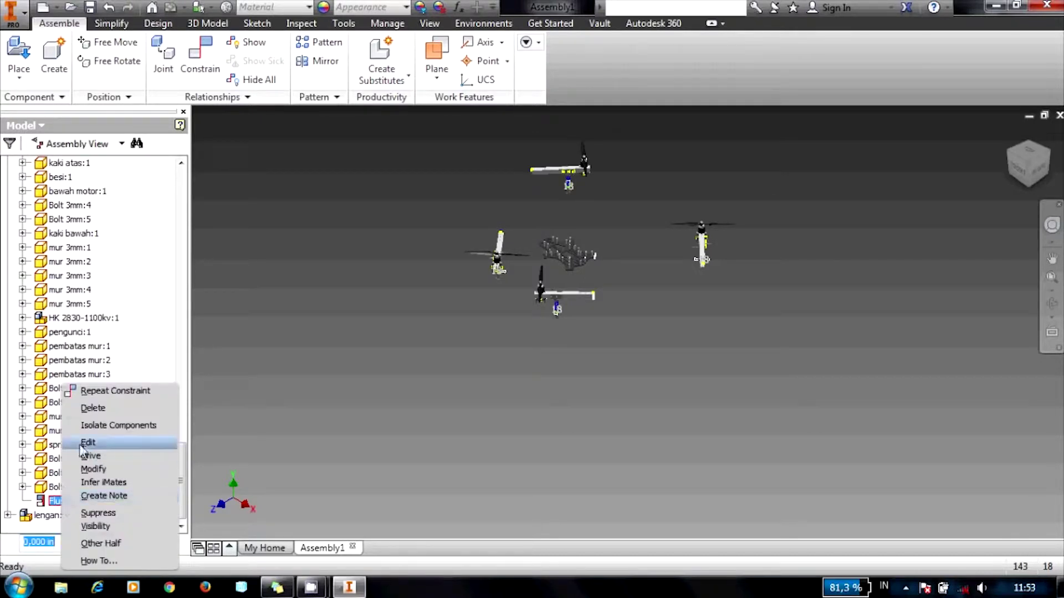
left_click(96, 410)
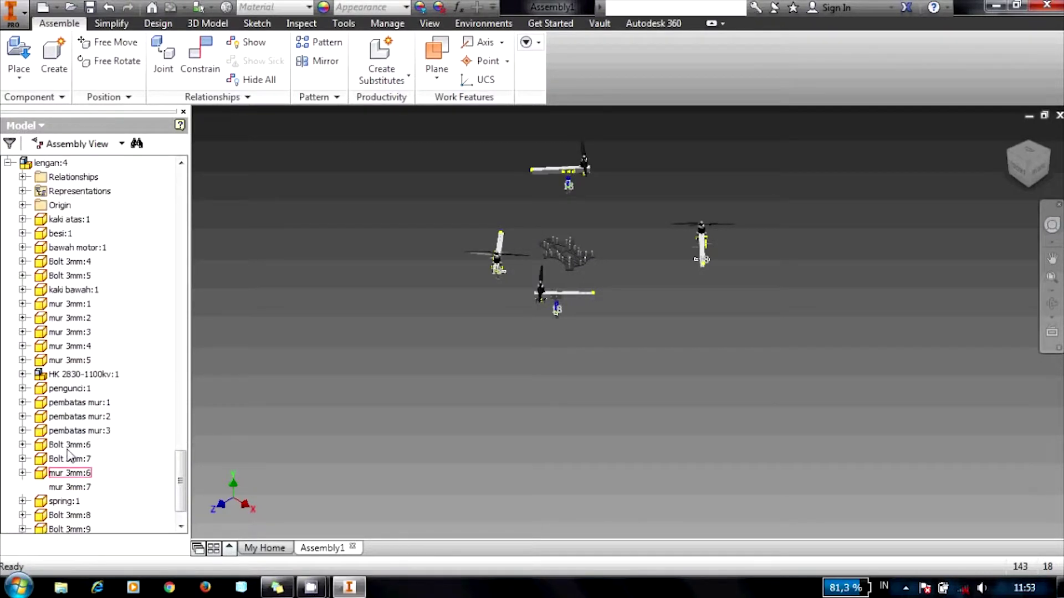
right_click(63, 515)
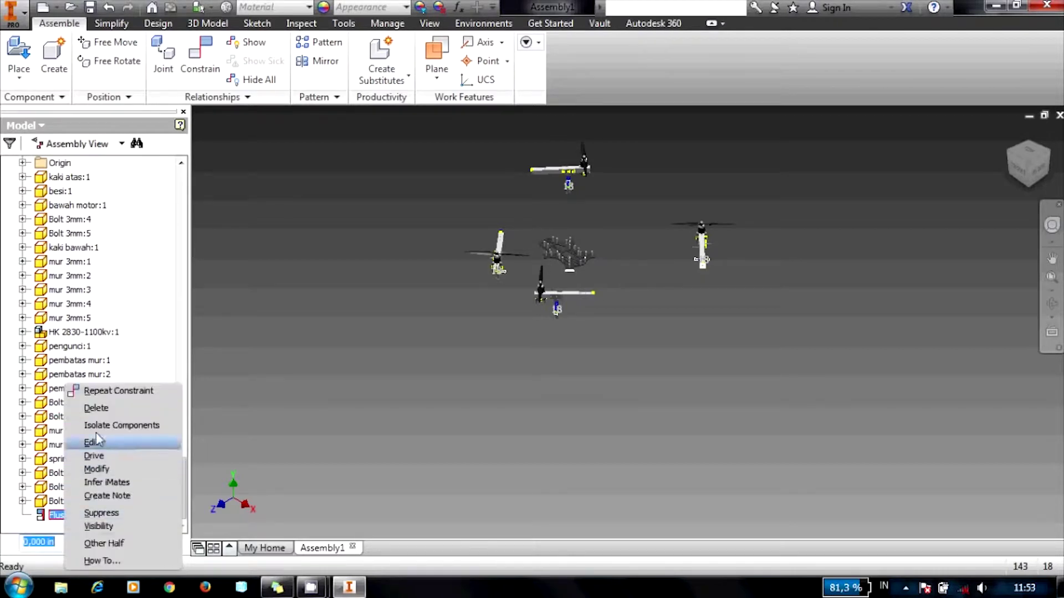
left_click(97, 410)
scroll(554, 216, "up", 5)
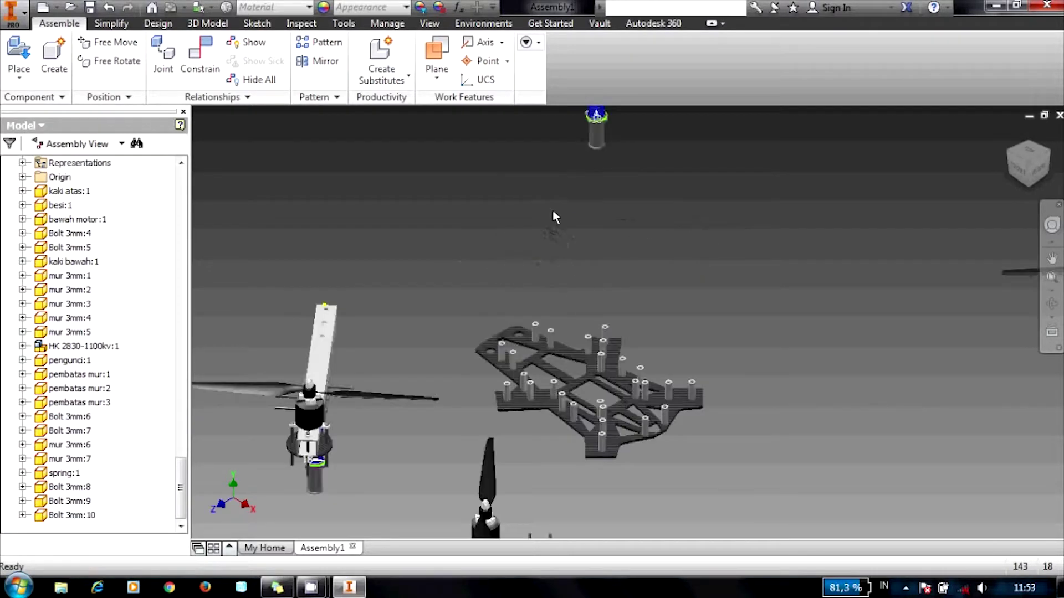
Step: Drag several stray standoffs off their holes on the upper carbon plate
scroll(558, 269, "down", 5)
scroll(564, 277, "up", 3)
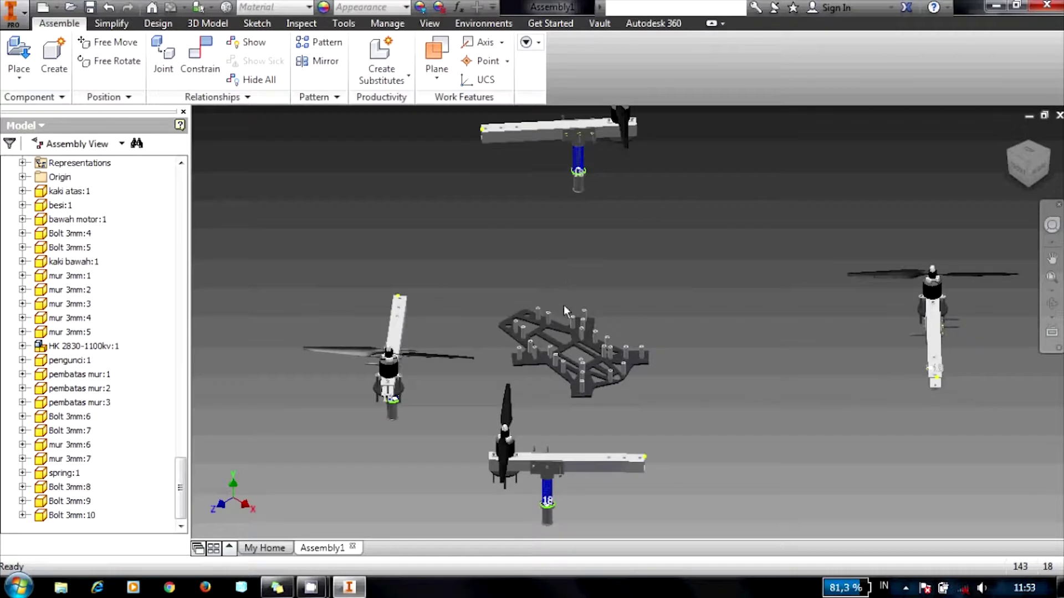
scroll(565, 318, "up", 5)
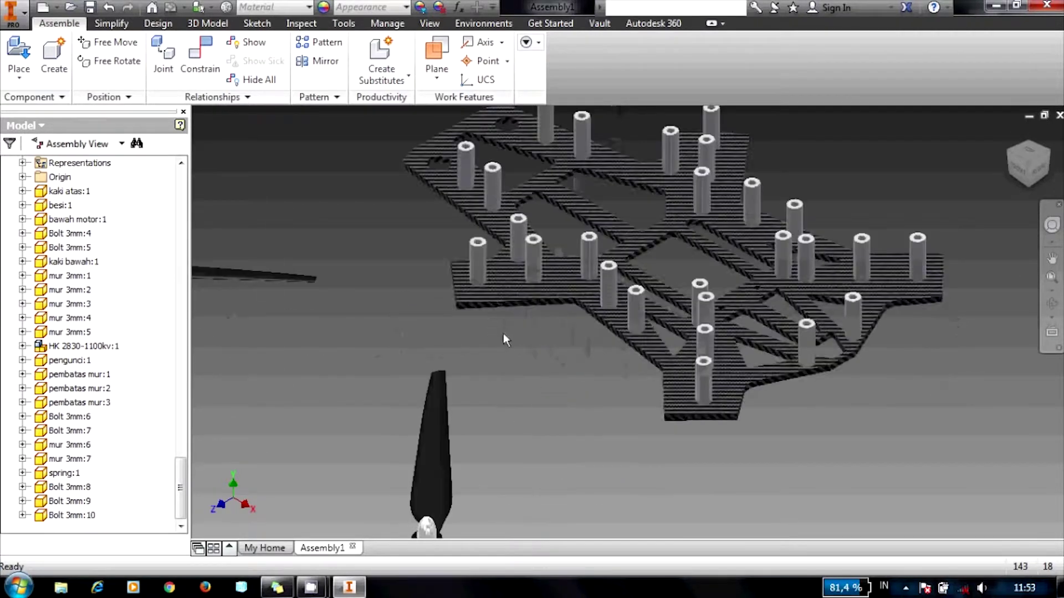
left_click_drag(478, 267, 531, 267)
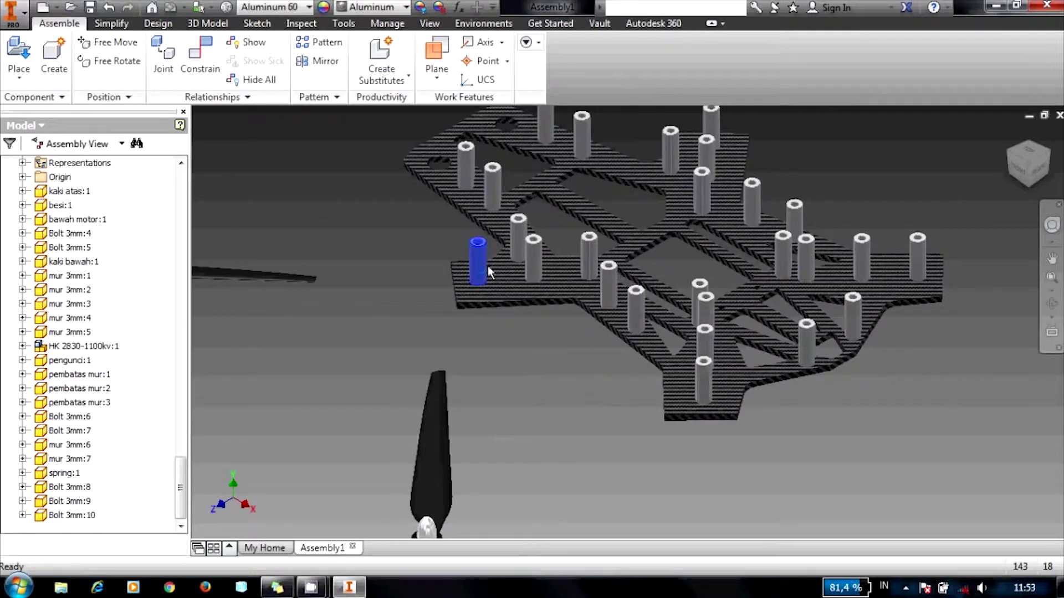
left_click_drag(529, 256, 591, 257)
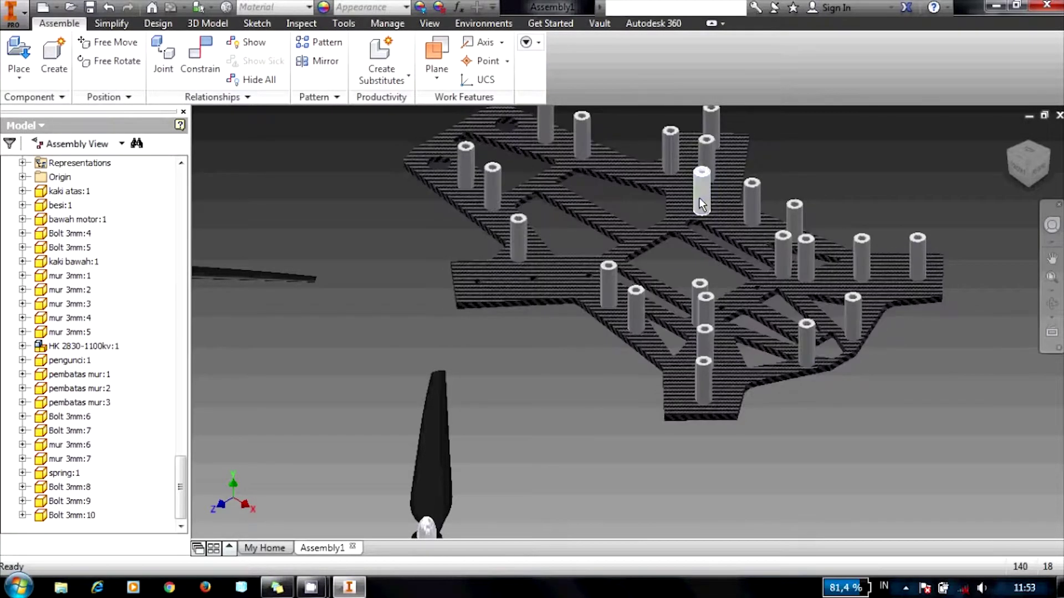
left_click(707, 170)
left_click_drag(715, 138, 845, 262)
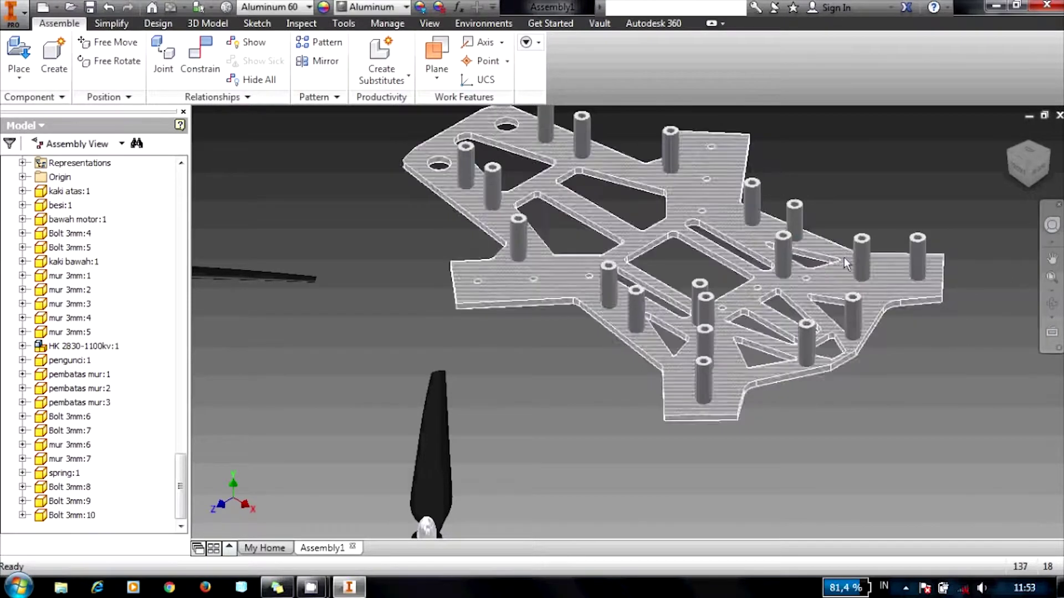
mouse_move(845, 261)
left_mouse_down()
mouse_move(905, 259)
mouse_move(755, 374)
left_mouse_up()
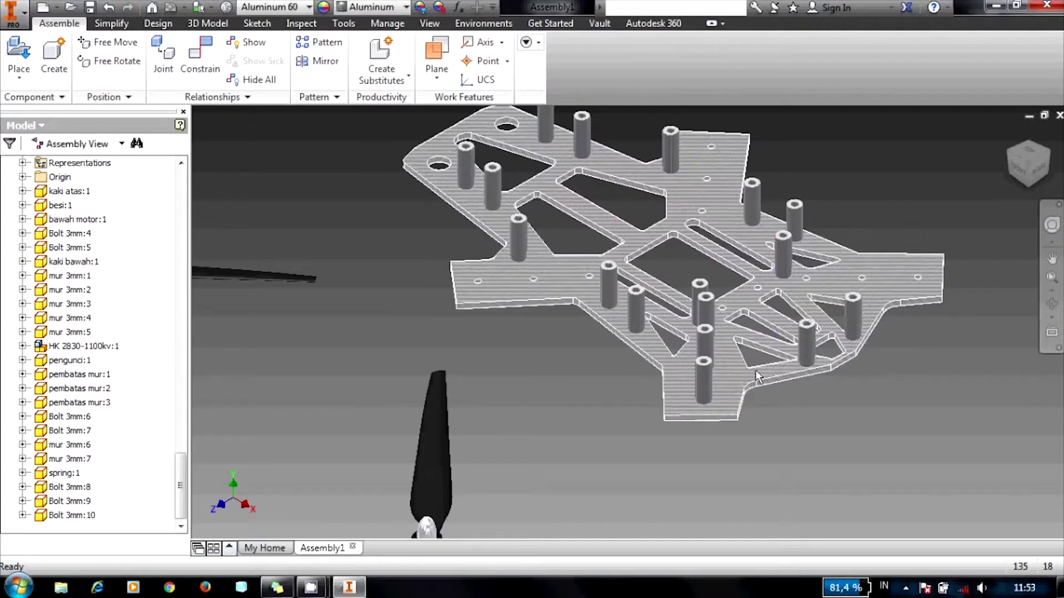
Step: Delete the unwanted standoffs on the plate's lower section
left_click(702, 380)
key("Delete")
left_click(708, 351)
key("Delete")
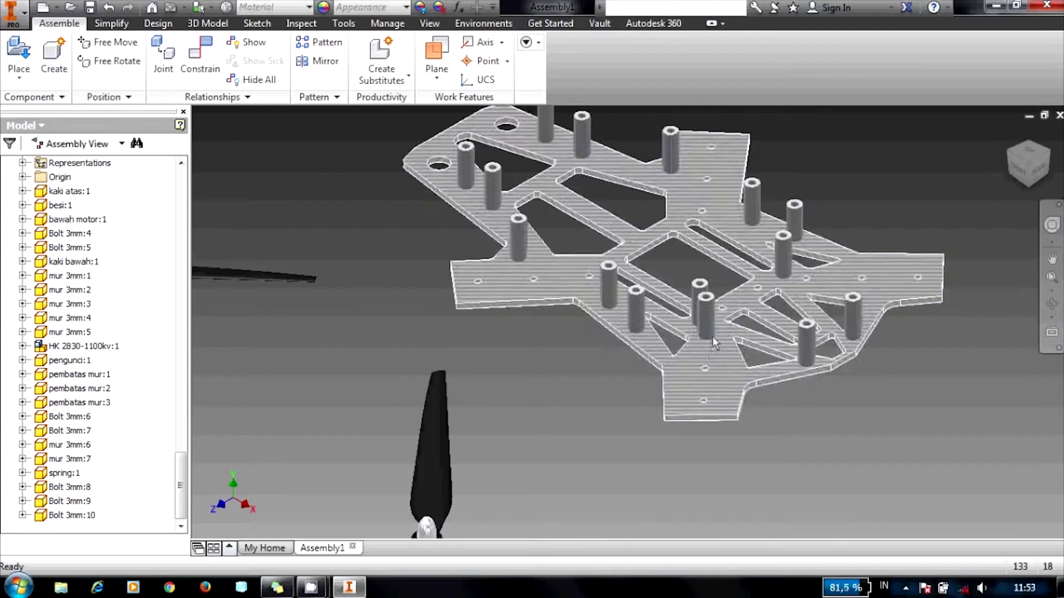
scroll(695, 327, "down", 5)
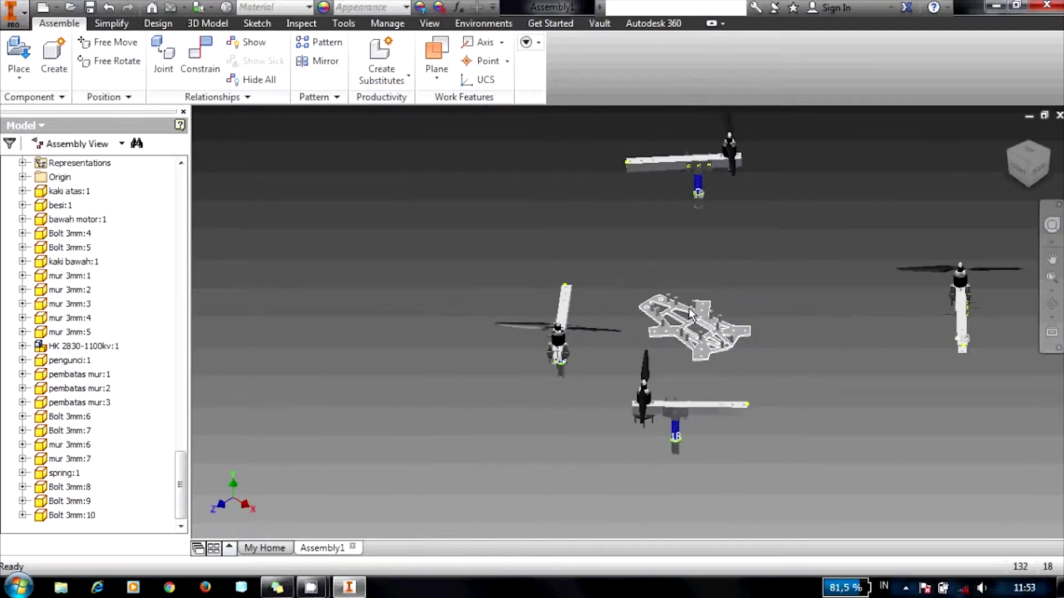
scroll(689, 322, "up", 3)
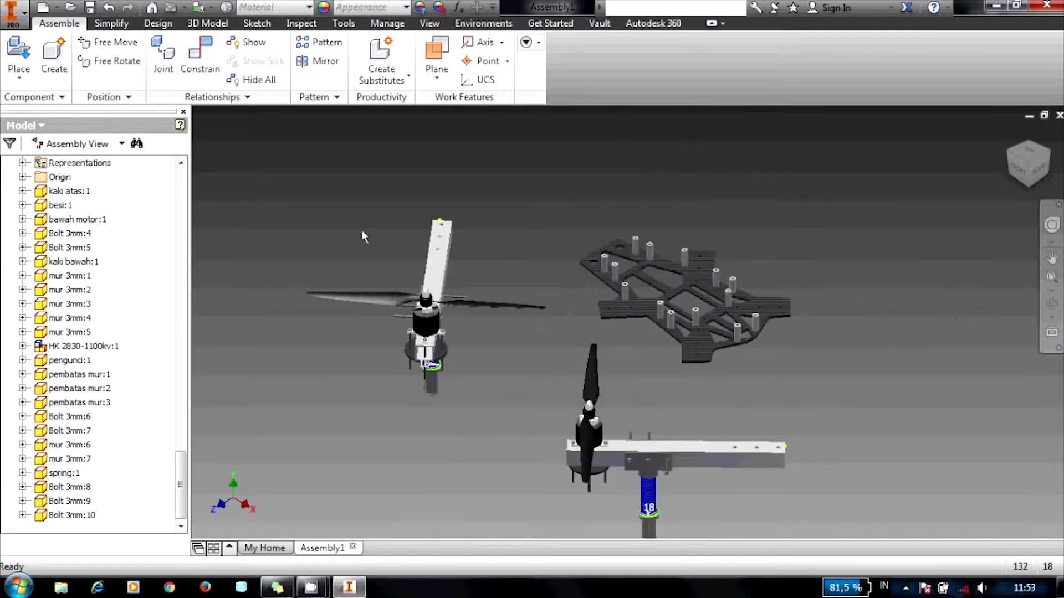
left_click(212, 81)
Step: Mate a white motor-arm hole to the matching hole in the upper carbon plate
scroll(765, 460, "up", 3)
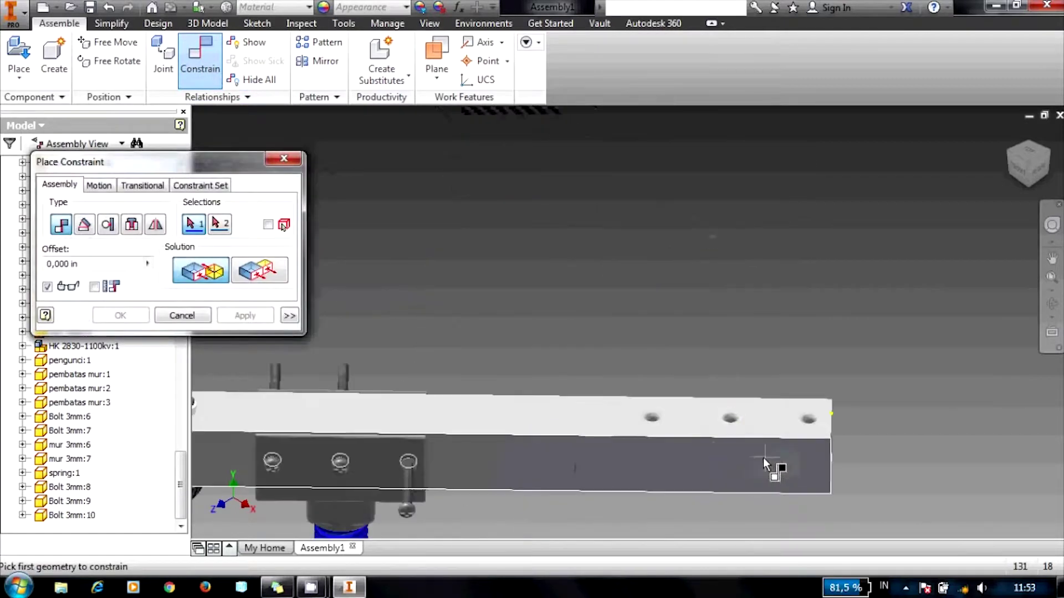
scroll(670, 426, "up", 1)
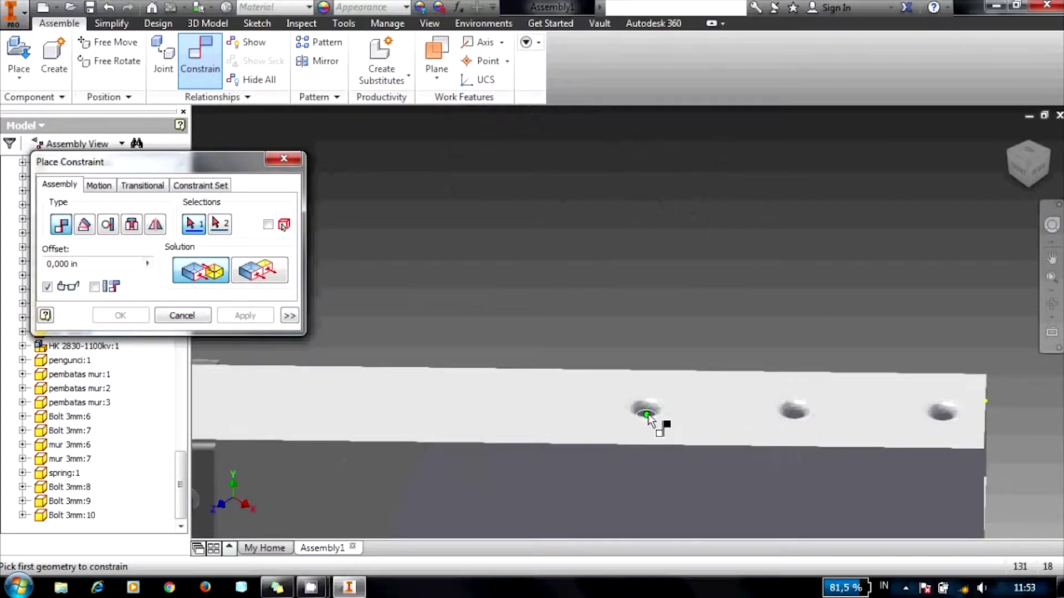
scroll(648, 421, "up", 2)
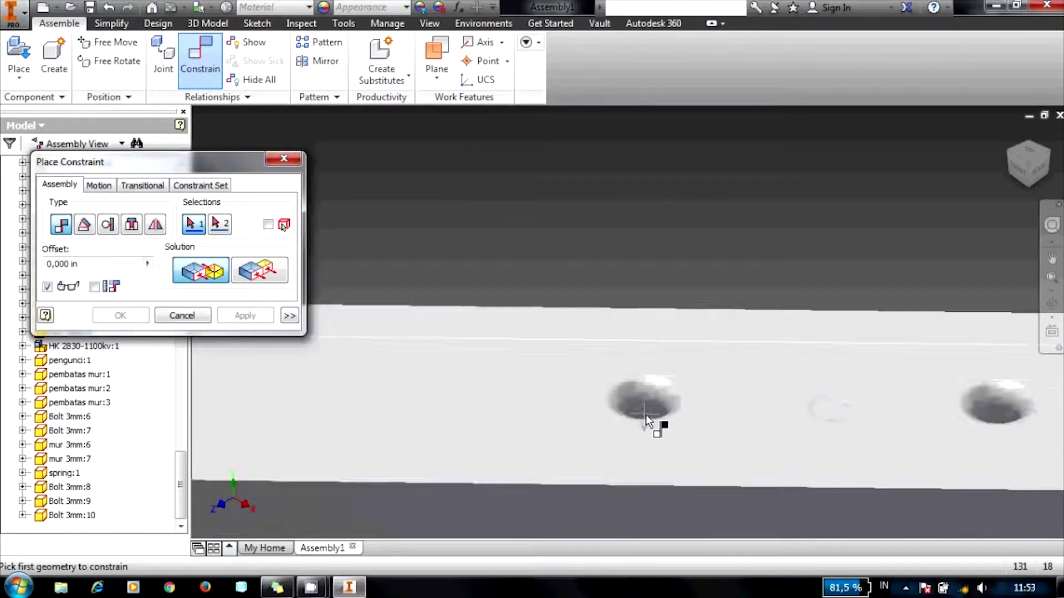
scroll(646, 414, "up", 3)
left_click(646, 383)
scroll(647, 383, "down", 3)
scroll(609, 343, "down", 4)
scroll(487, 213, "up", 4)
scroll(586, 190, "up", 3)
left_click(608, 211)
scroll(610, 210, "down", 2)
scroll(626, 239, "down", 2)
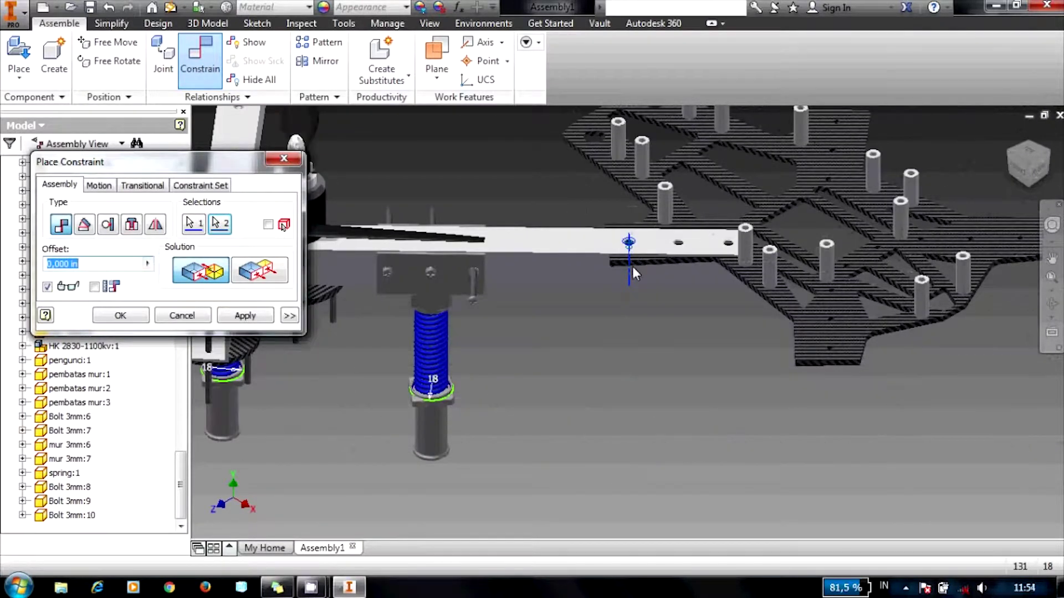
scroll(633, 266, "down", 4)
scroll(632, 266, "up", 5)
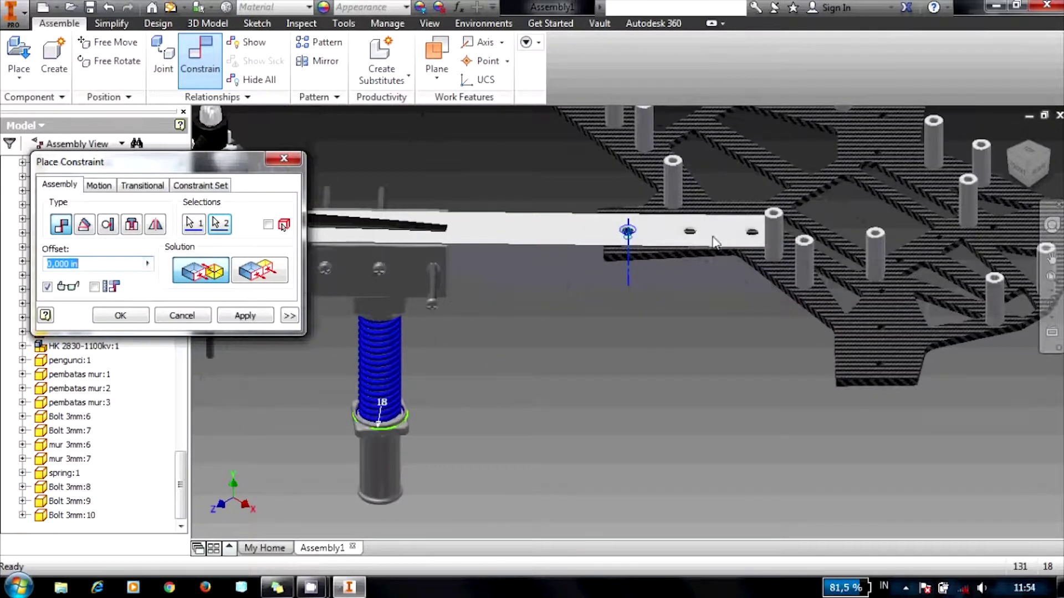
scroll(633, 268, "up", 2)
scroll(632, 268, "up", 3)
left_click(235, 316)
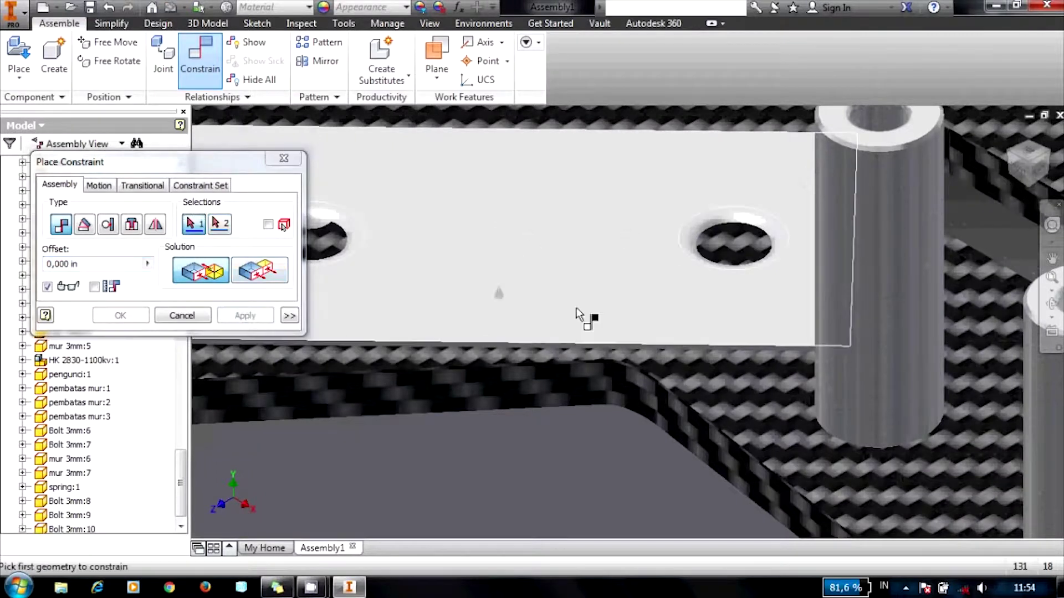
Step: Pick another arm hole, then cancel Place Constraint and view the assembly from the front
left_click(744, 224)
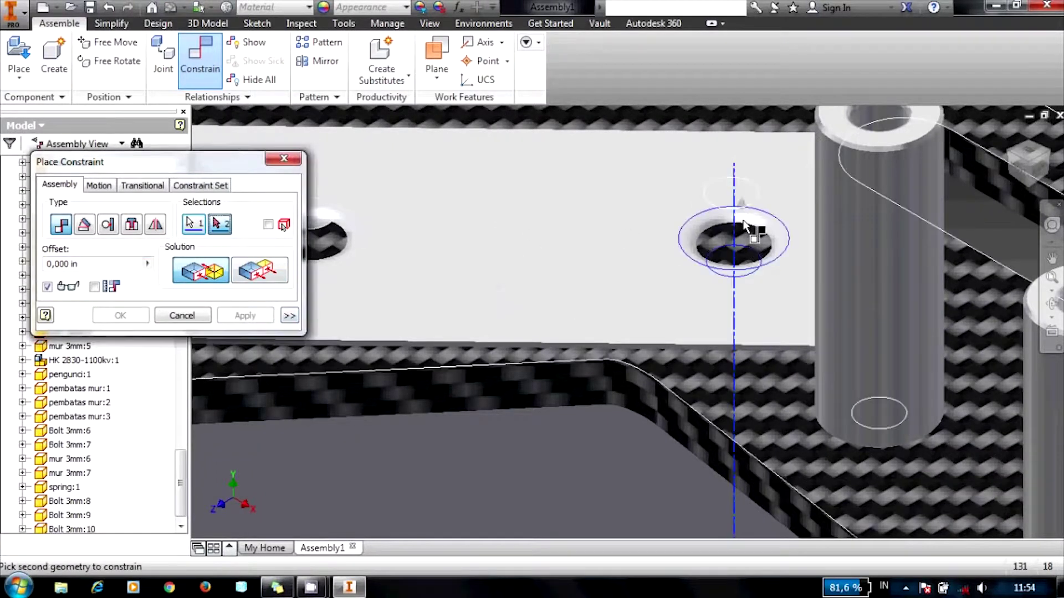
scroll(701, 235, "down", 2)
scroll(686, 230, "down", 1)
scroll(690, 233, "up", 4)
scroll(696, 233, "up", 3)
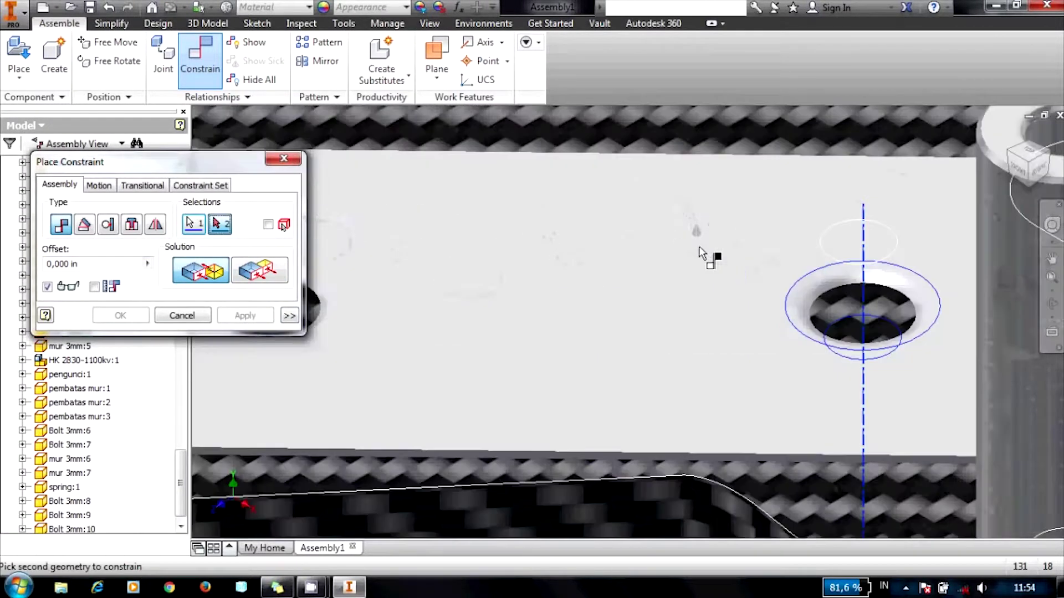
scroll(739, 209, "down", 5)
scroll(742, 216, "down", 2)
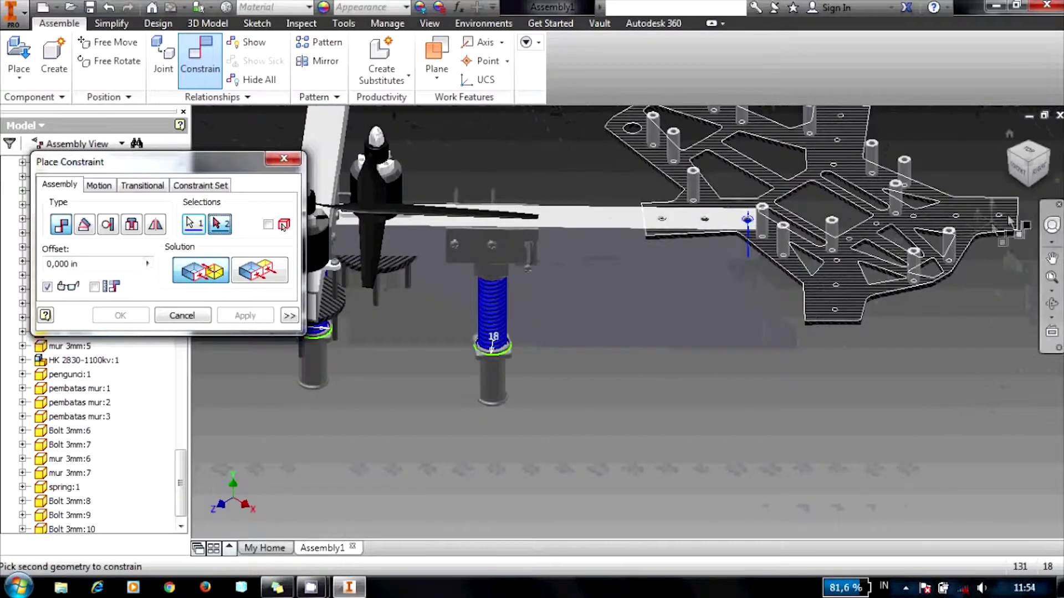
left_click(1029, 185)
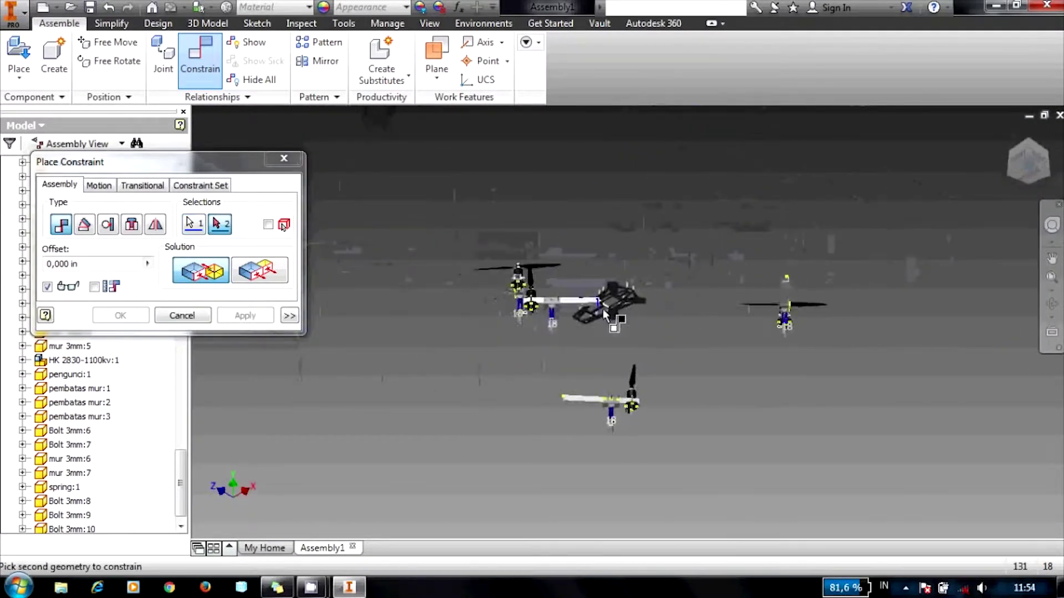
scroll(576, 282, "up", 2)
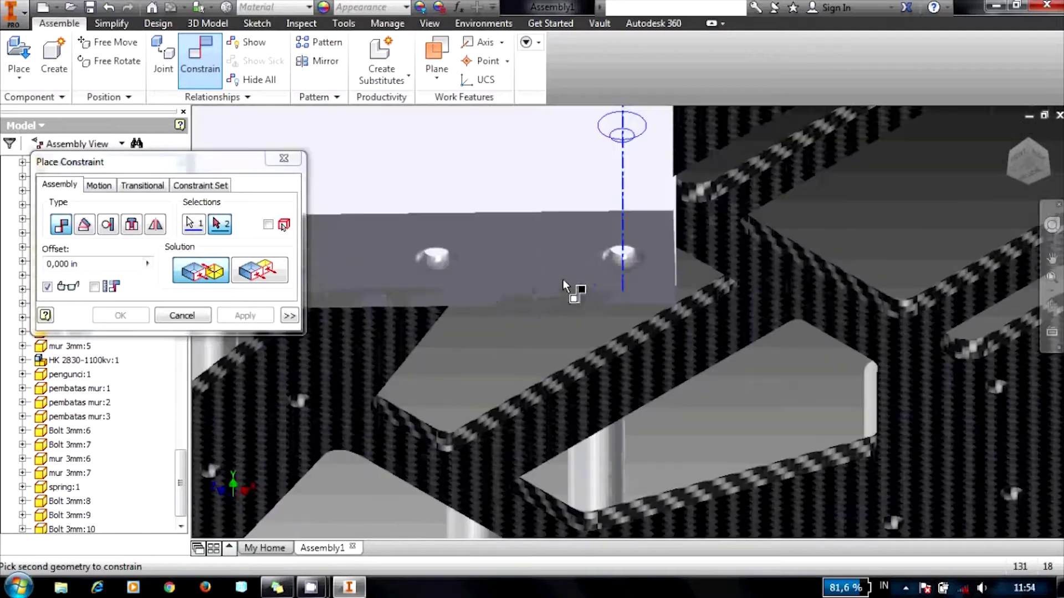
scroll(566, 277, "down", 1)
scroll(566, 277, "down", 1)
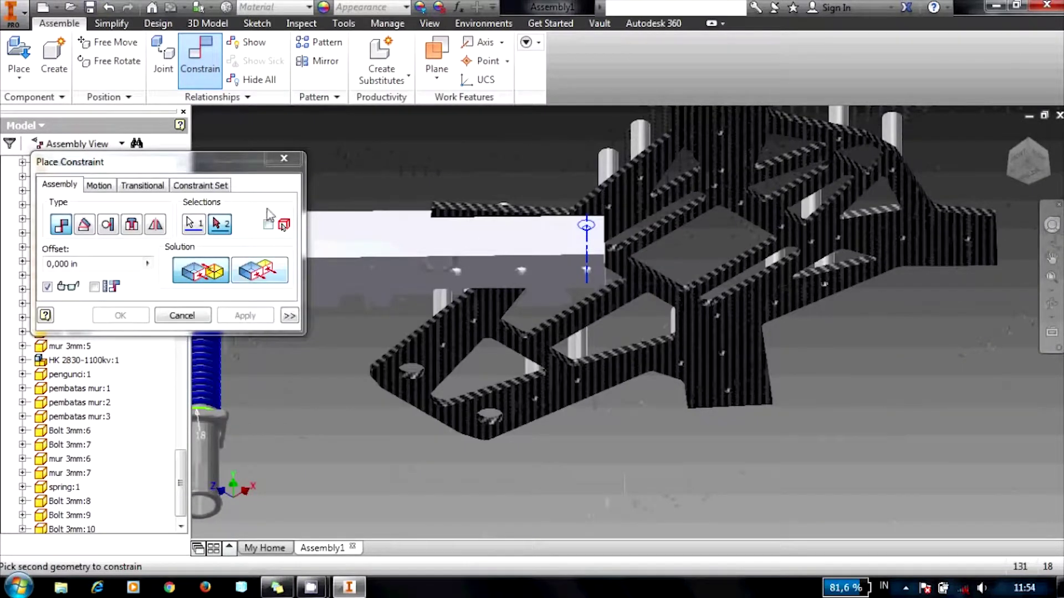
left_click(182, 315)
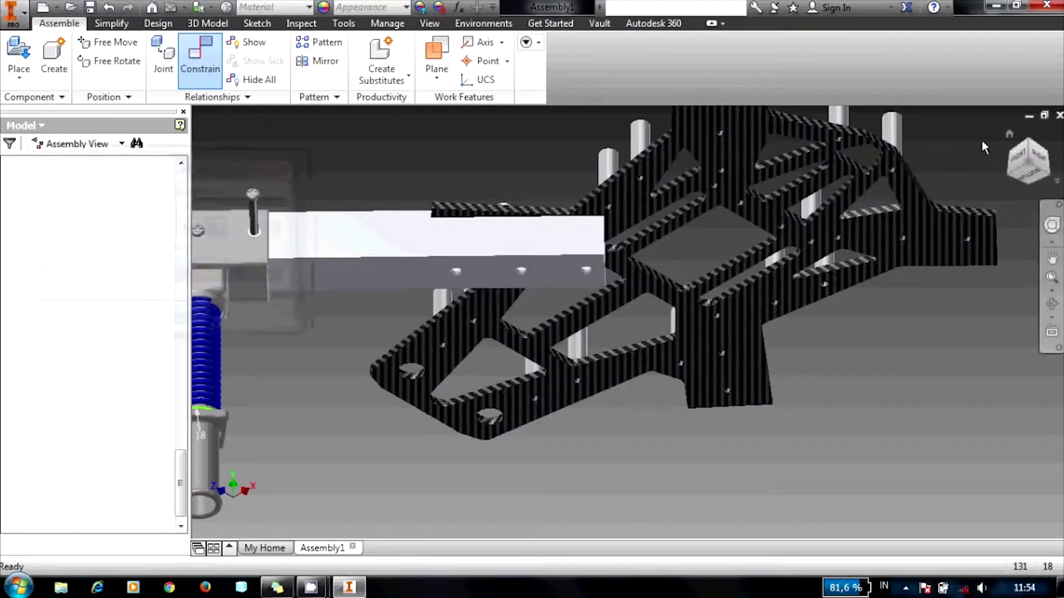
left_click(1031, 155)
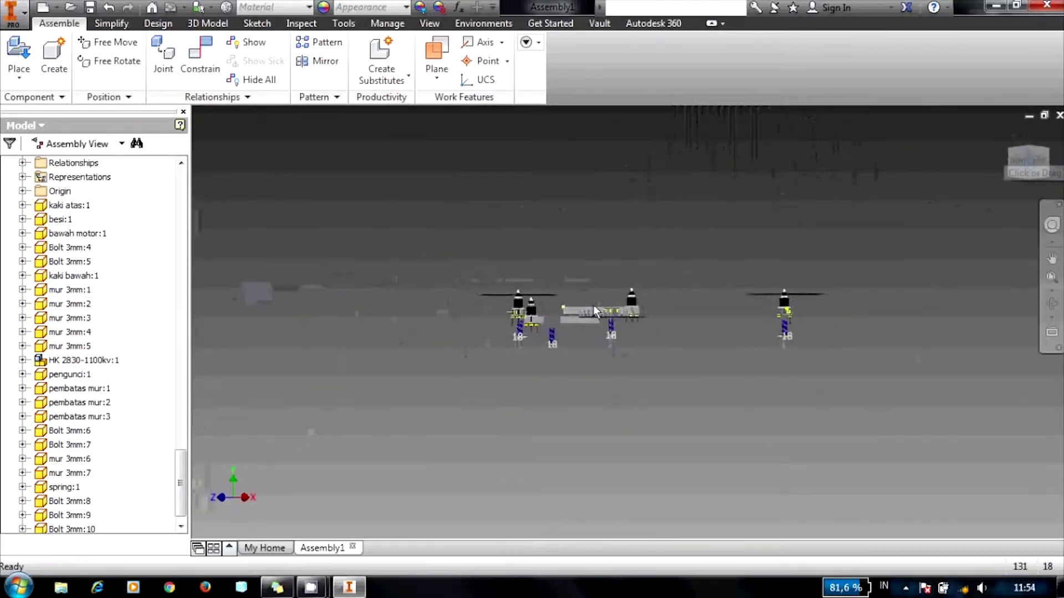
Step: Drag the motor arm up so it sits above the carbon plate
scroll(594, 305, "up", 4)
scroll(434, 420, "down", 3)
left_click_drag(414, 443, 428, 318)
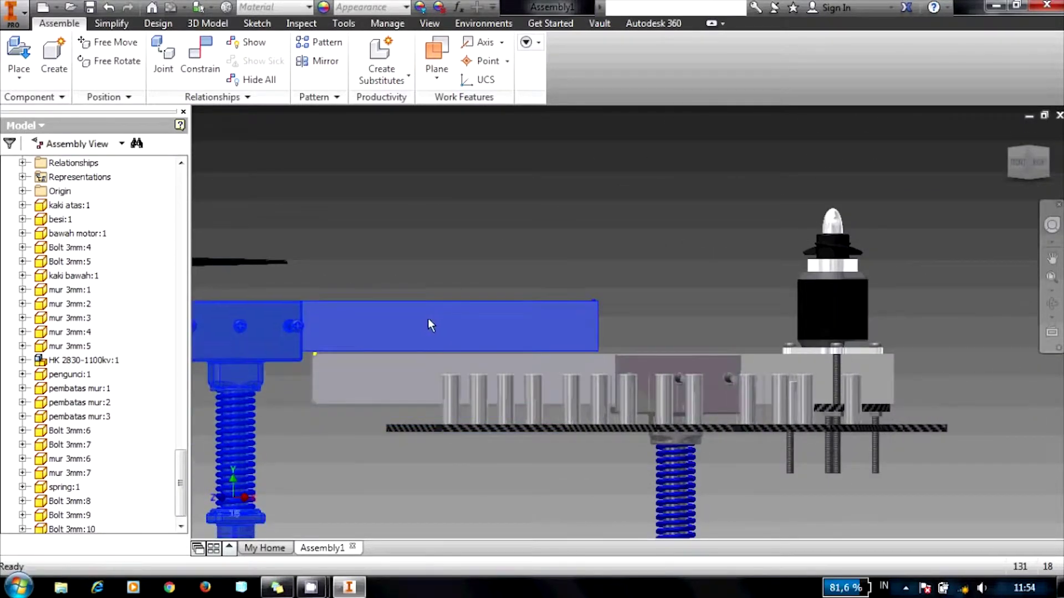
Step: From the isometric view, mate a white arm hole to its carbon plate hole
left_click(200, 58)
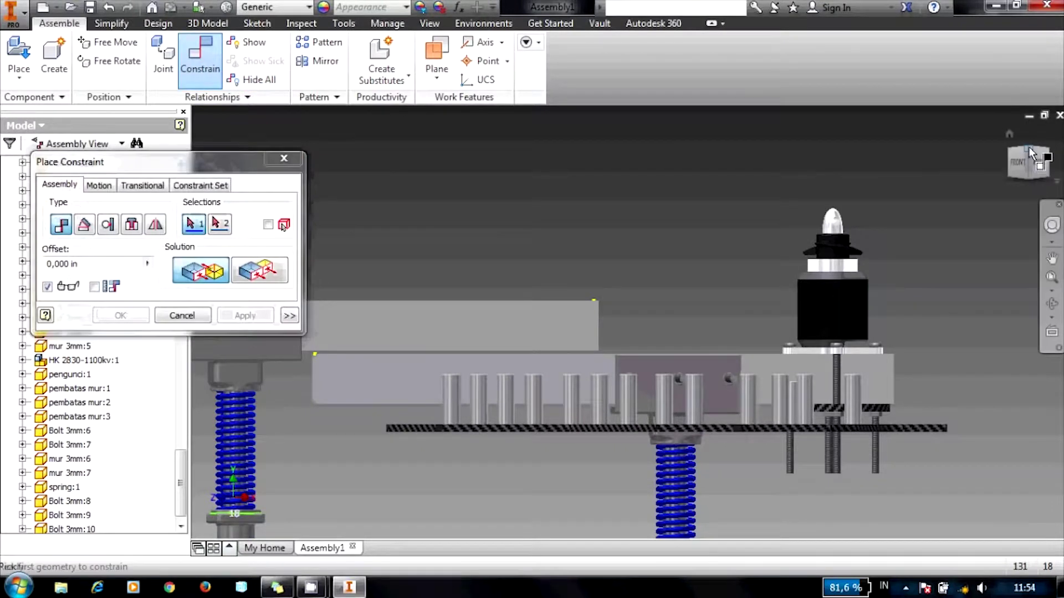
left_click(1028, 148)
scroll(664, 321, "up", 5)
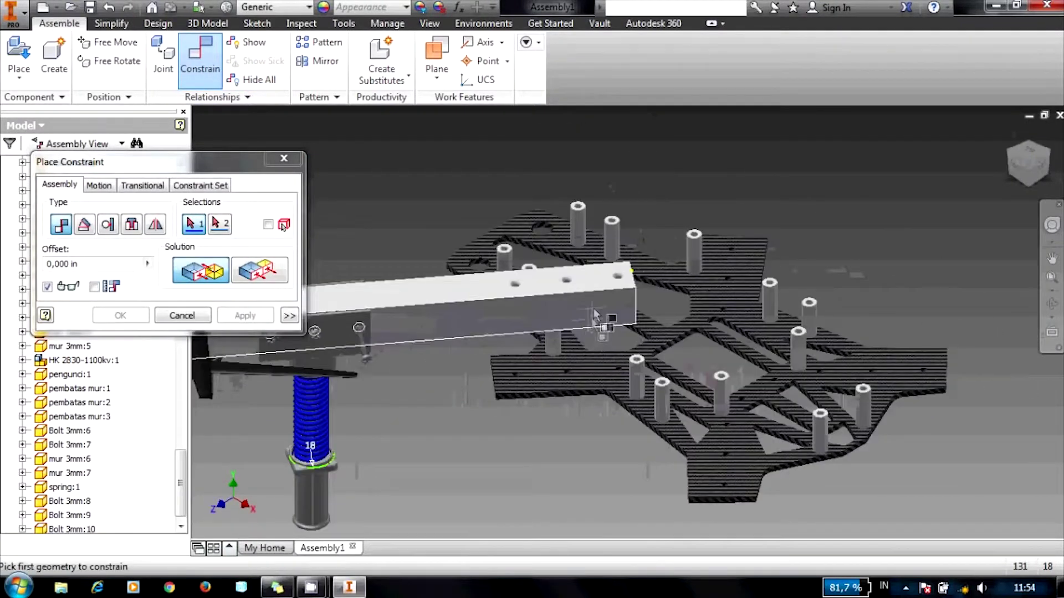
scroll(591, 317, "up", 3)
left_click(641, 246)
scroll(641, 246, "up", 5)
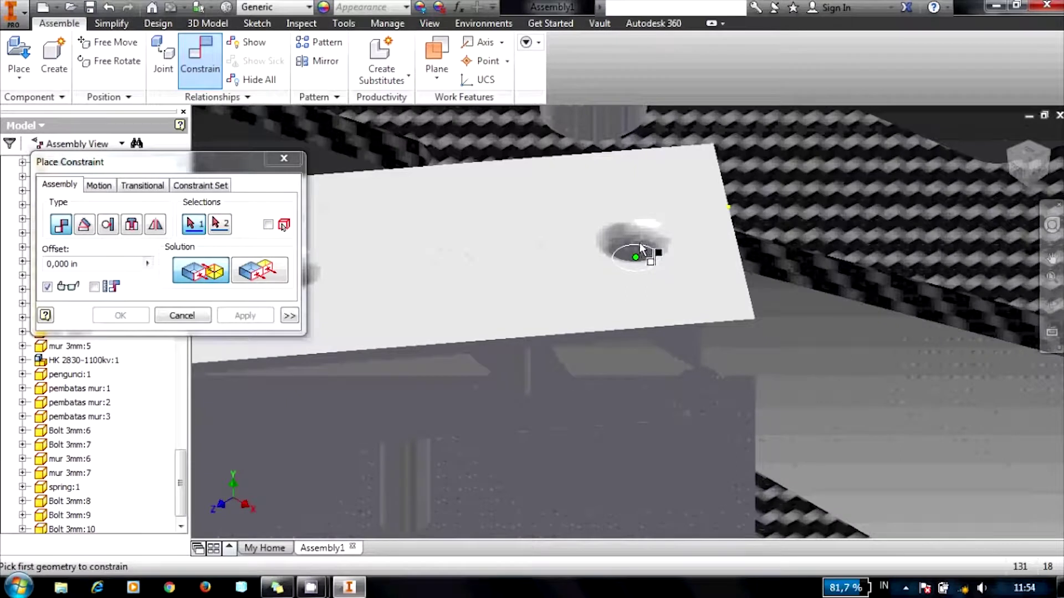
scroll(587, 471, "down", 5)
scroll(587, 471, "down", 3)
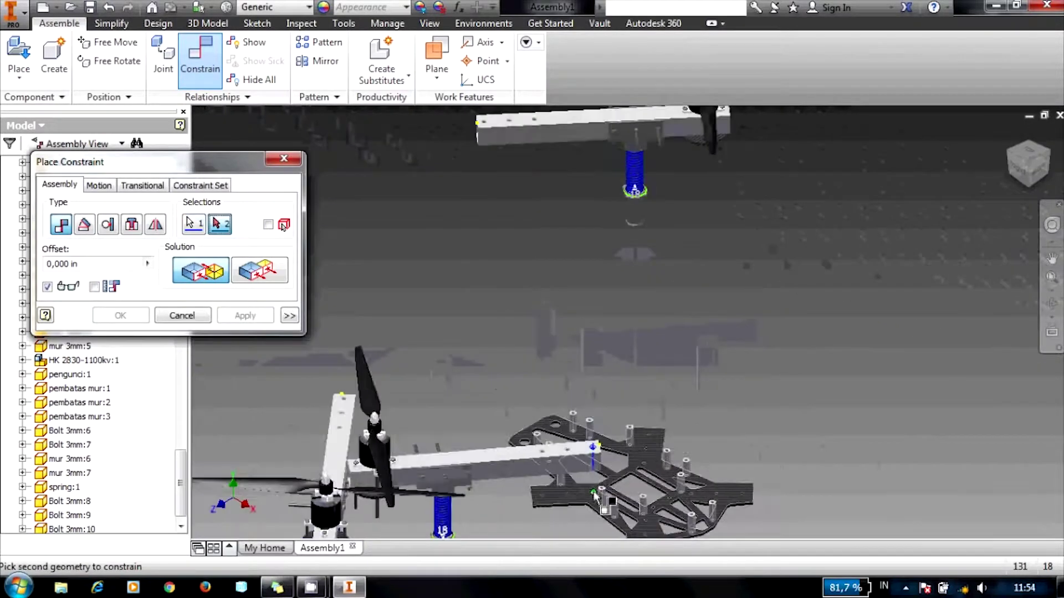
scroll(582, 496, "up", 8)
left_click(585, 490)
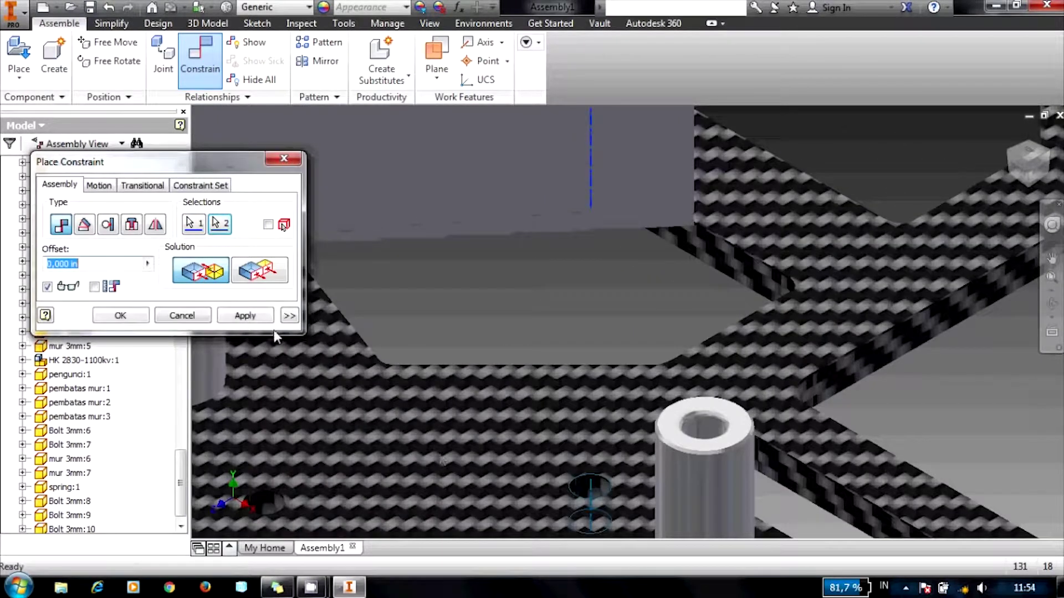
left_click(245, 315)
Step: Mate a second arm plate hole to the matching frame plate hole
scroll(651, 234, "down", 8)
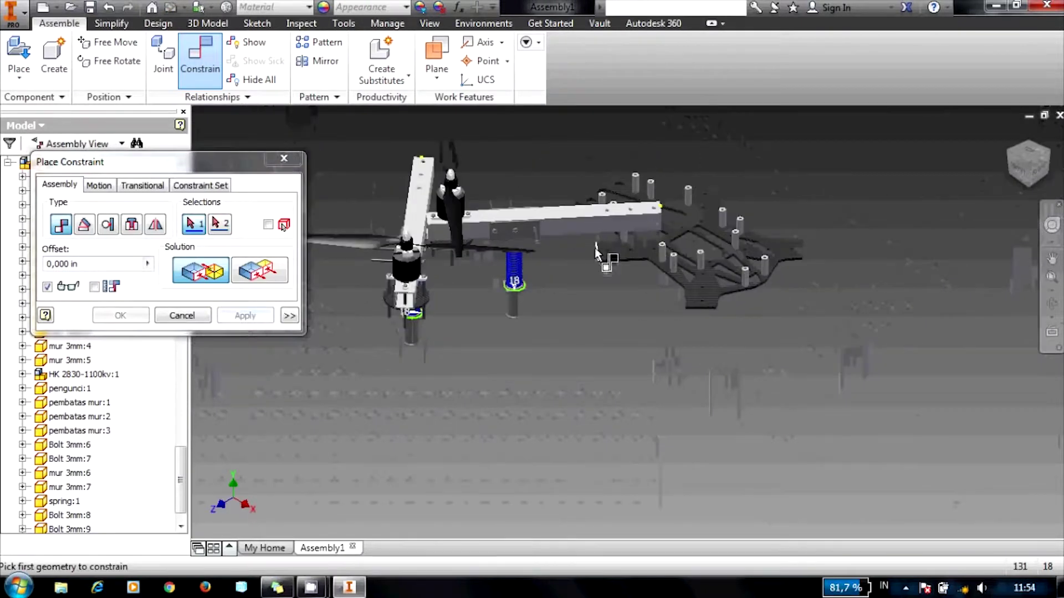
middle_click_drag(596, 252, 652, 275, "shift")
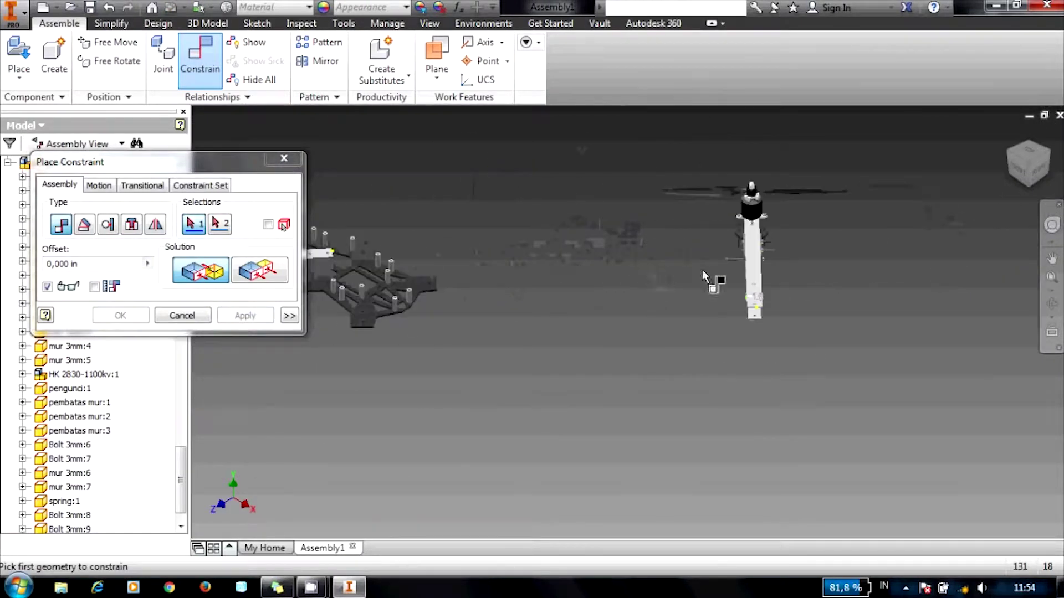
scroll(816, 225, "down", 5)
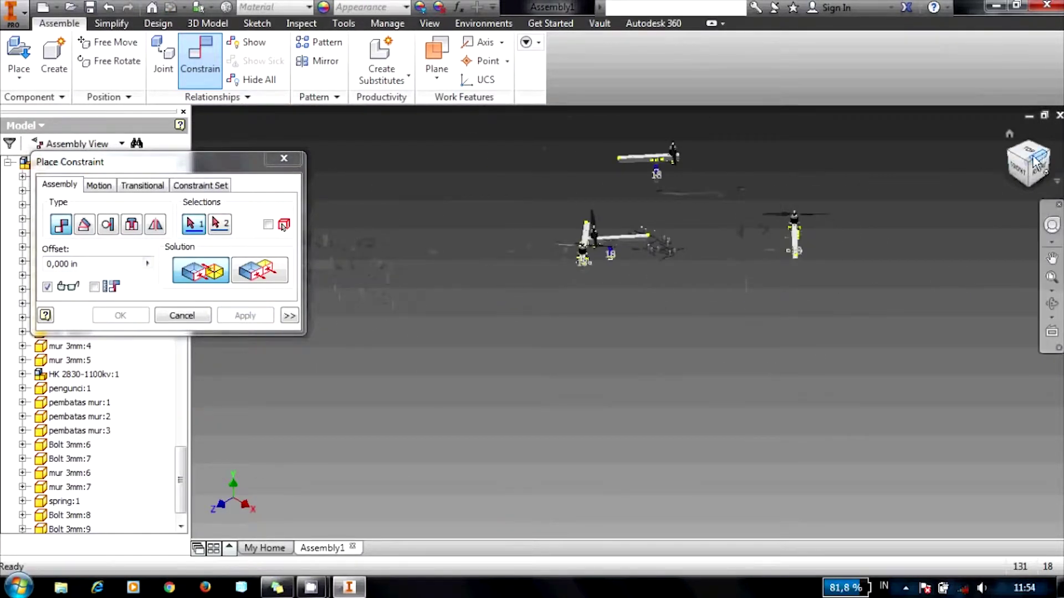
scroll(637, 160, "up", 3)
scroll(554, 167, "up", 3)
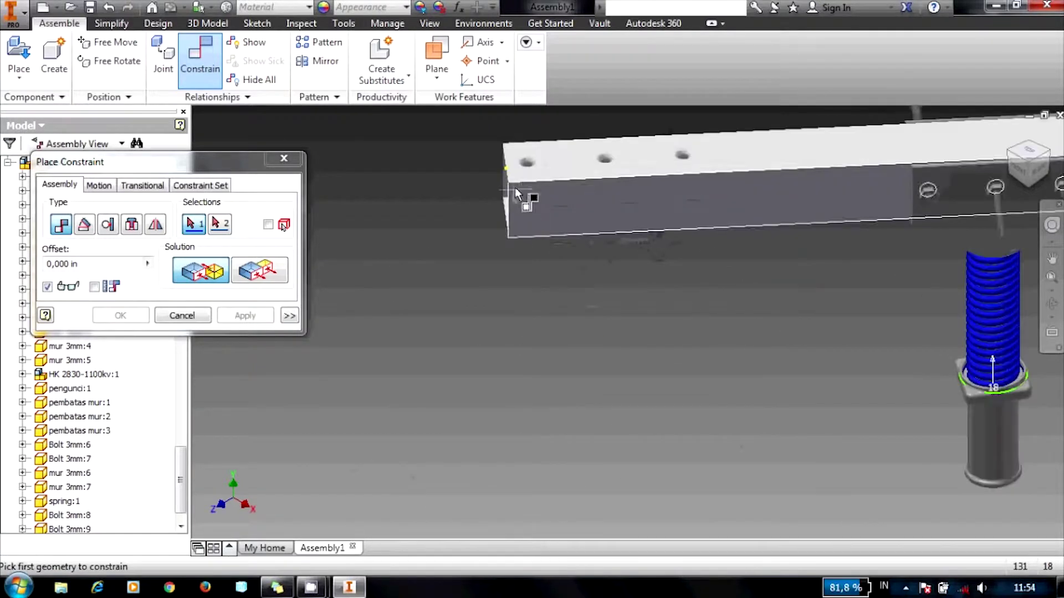
scroll(529, 171, "up", 2)
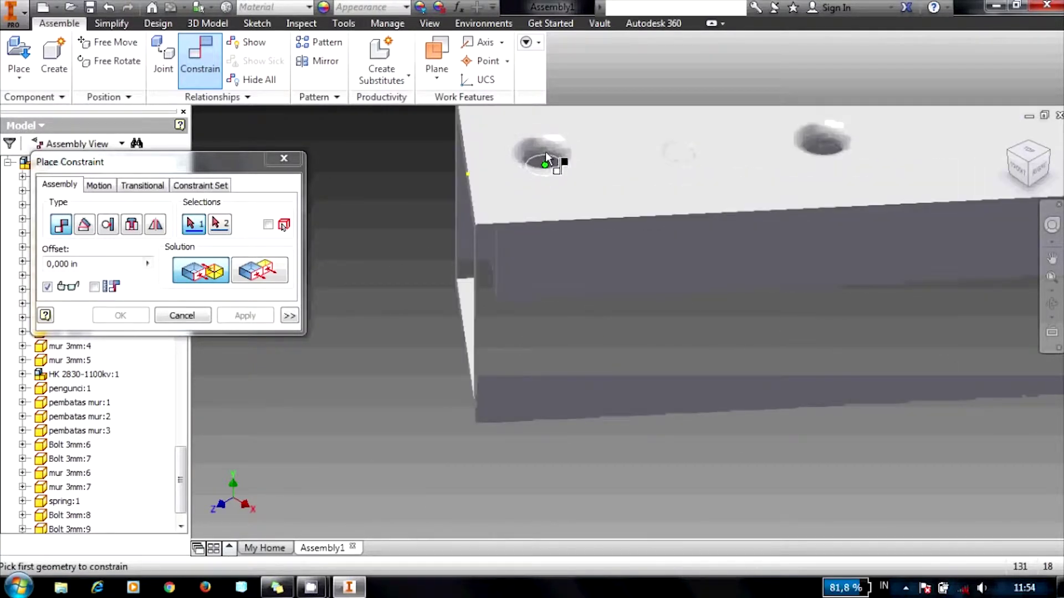
left_click(545, 161)
scroll(549, 158, "down", 5)
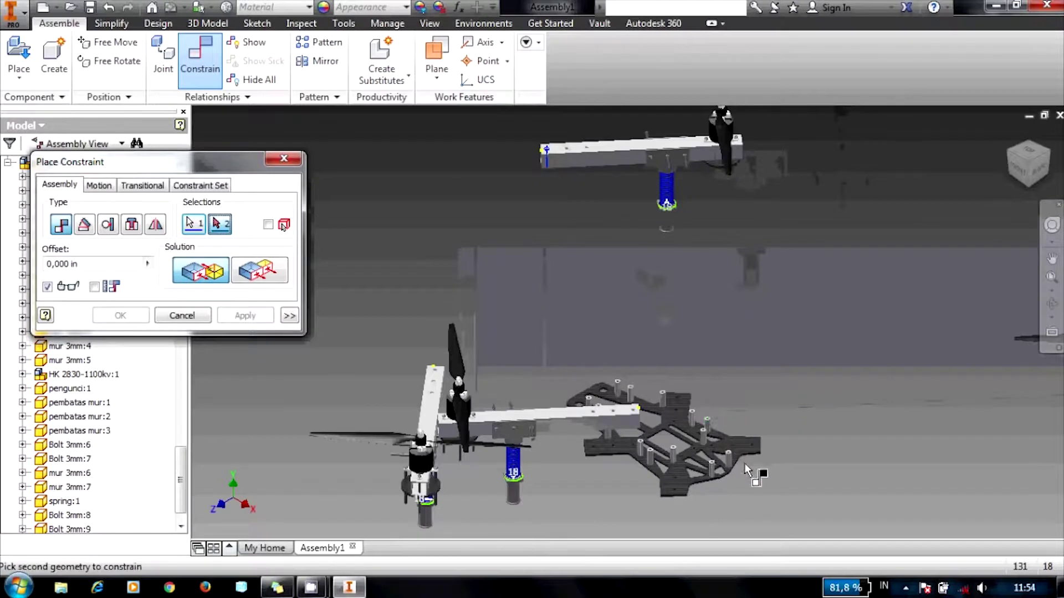
scroll(743, 462, "up", 4)
scroll(703, 430, "up", 3)
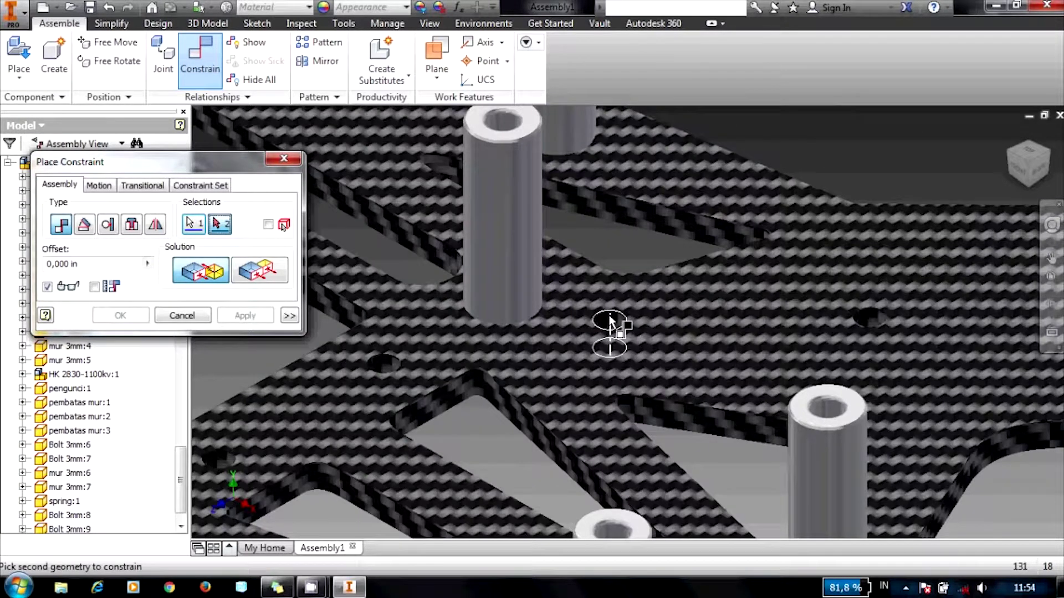
left_click(610, 322)
left_click(225, 317)
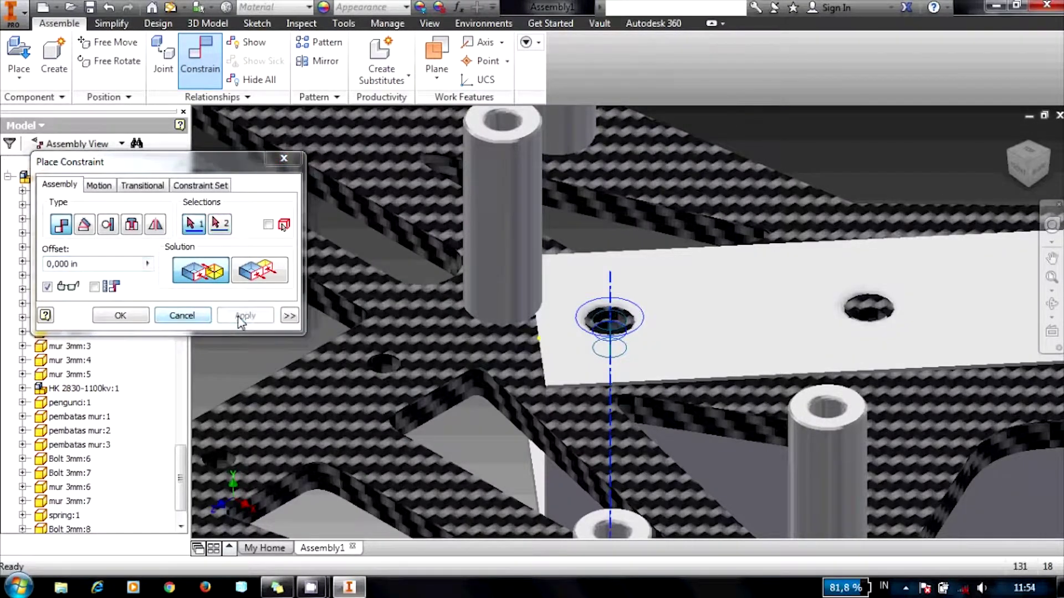
Step: Mate another arm plate hole to the frame hole directly below it, 0,000 in offset
scroll(604, 299, "down", 3)
scroll(630, 294, "up", 5)
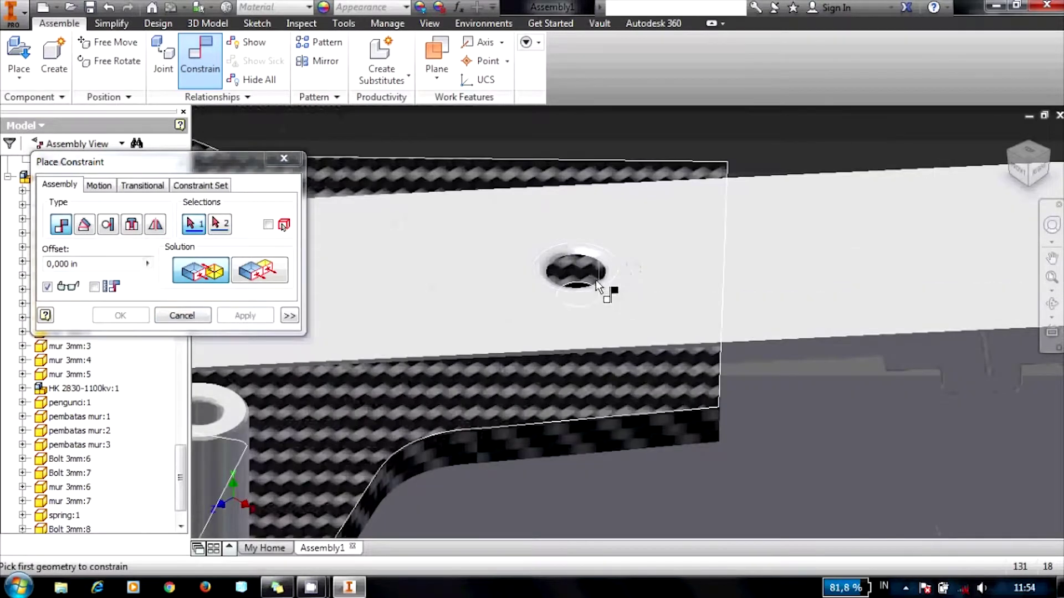
scroll(572, 266, "up", 2)
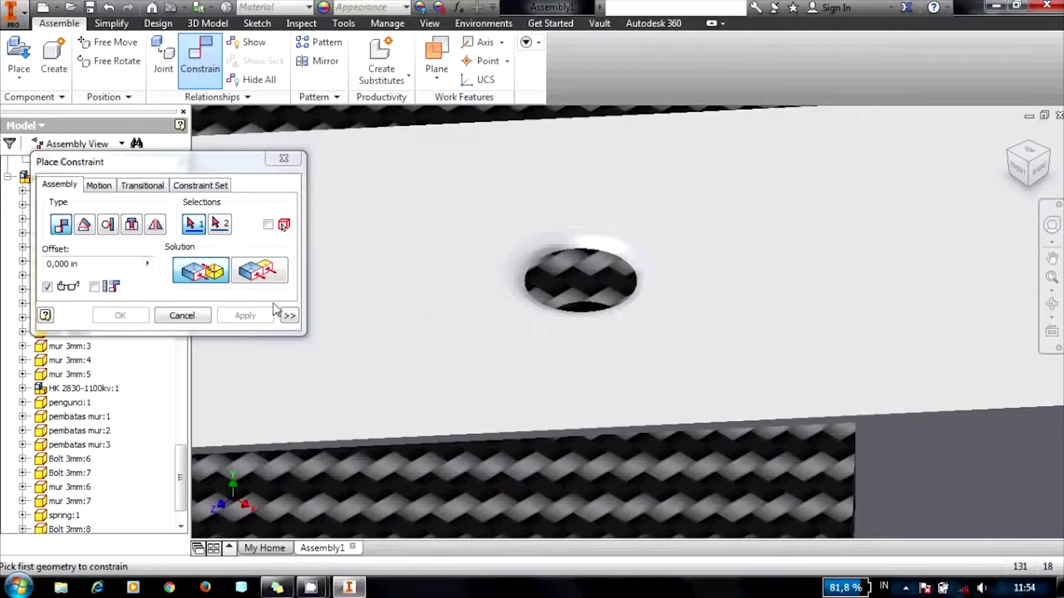
left_click(589, 239)
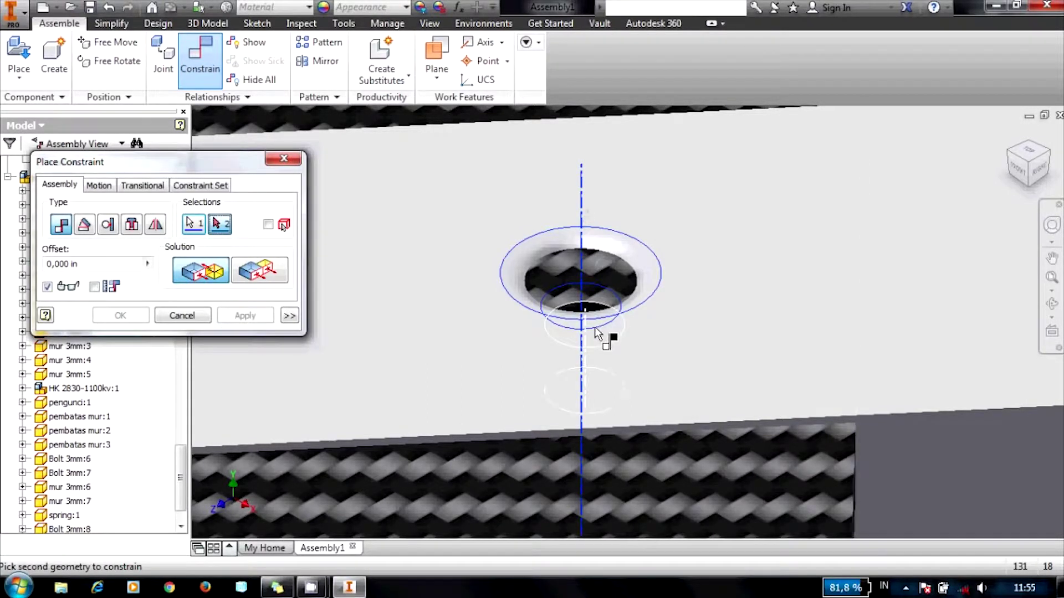
left_click(596, 332)
left_click(239, 317)
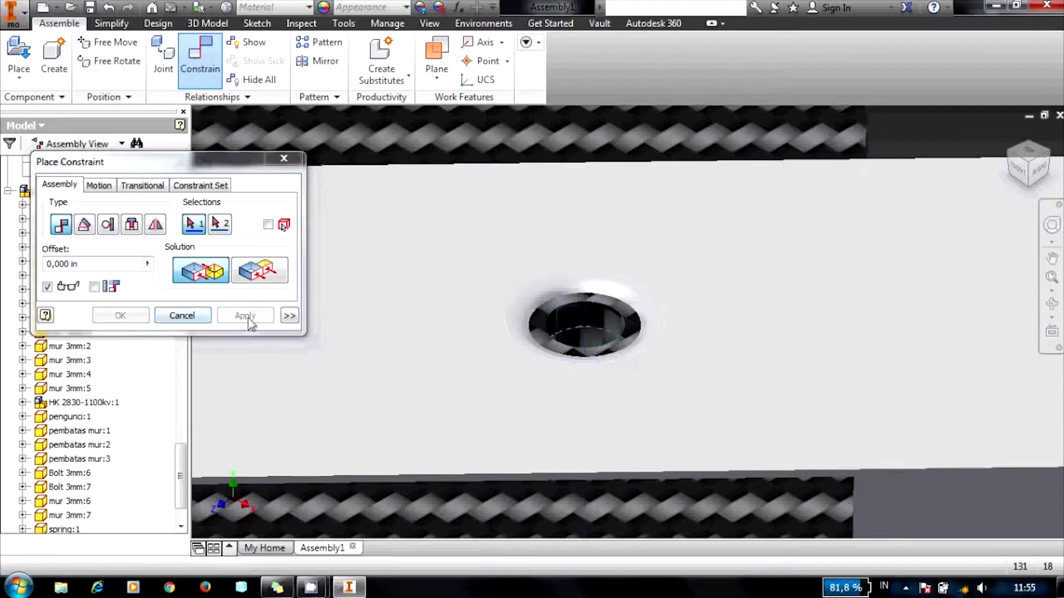
scroll(632, 249, "down", 5)
scroll(645, 244, "down", 5)
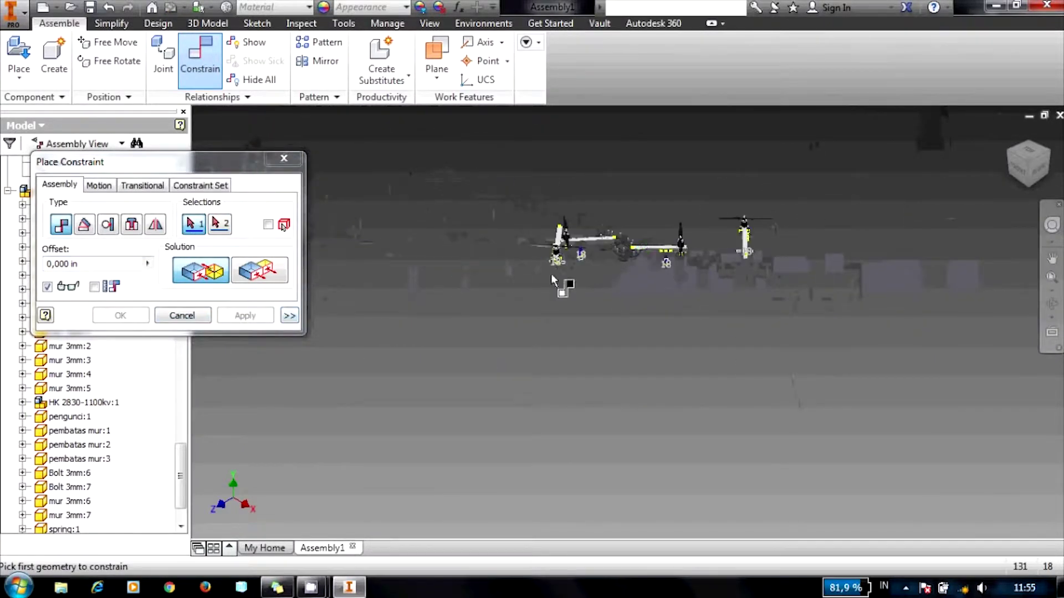
Step: Reorient the drone and mate a hole on the next arm plate to a carbon frame hole
scroll(550, 274, "up", 3)
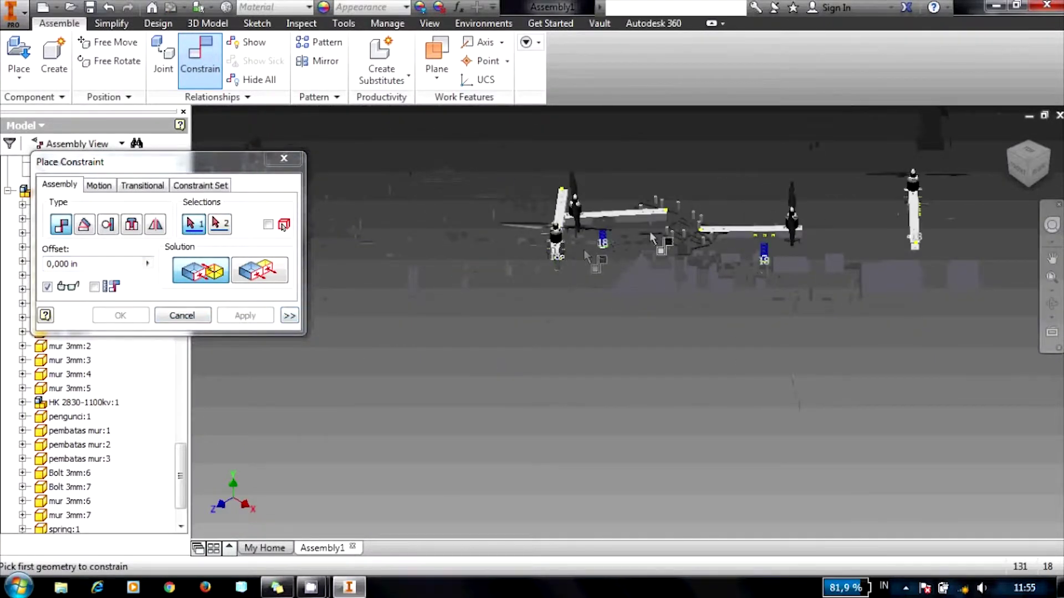
left_click(1046, 157)
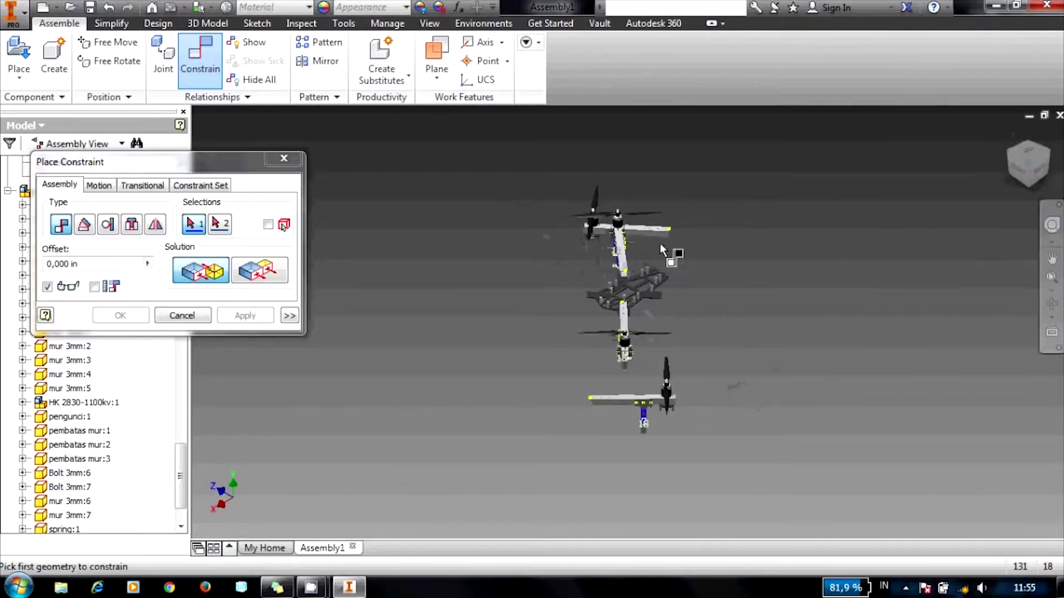
scroll(659, 243, "up", 3)
scroll(666, 179, "up", 5)
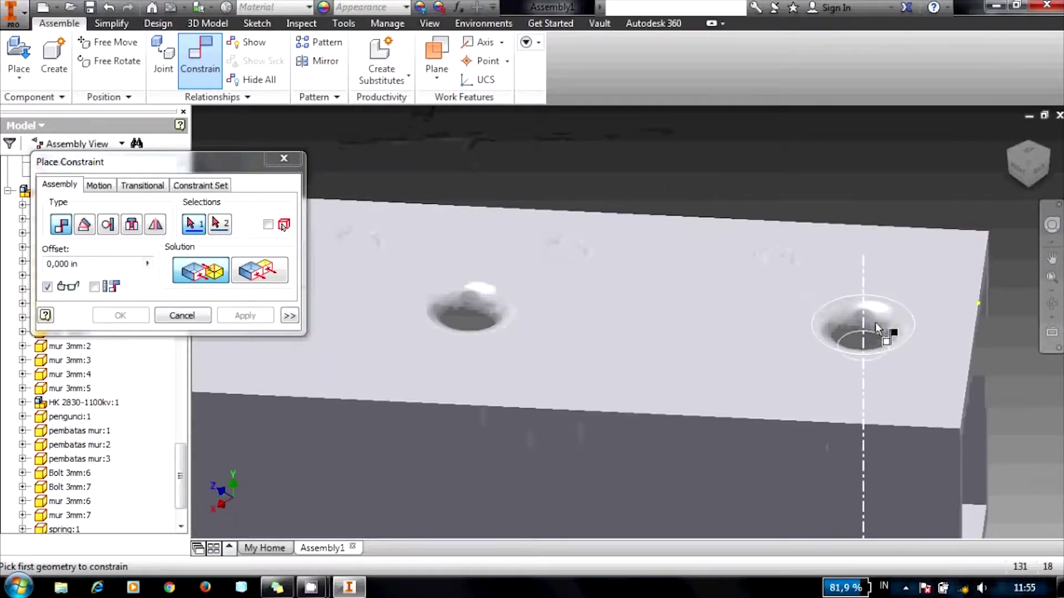
left_click(872, 328)
scroll(872, 328, "down", 5)
scroll(775, 355, "down", 2)
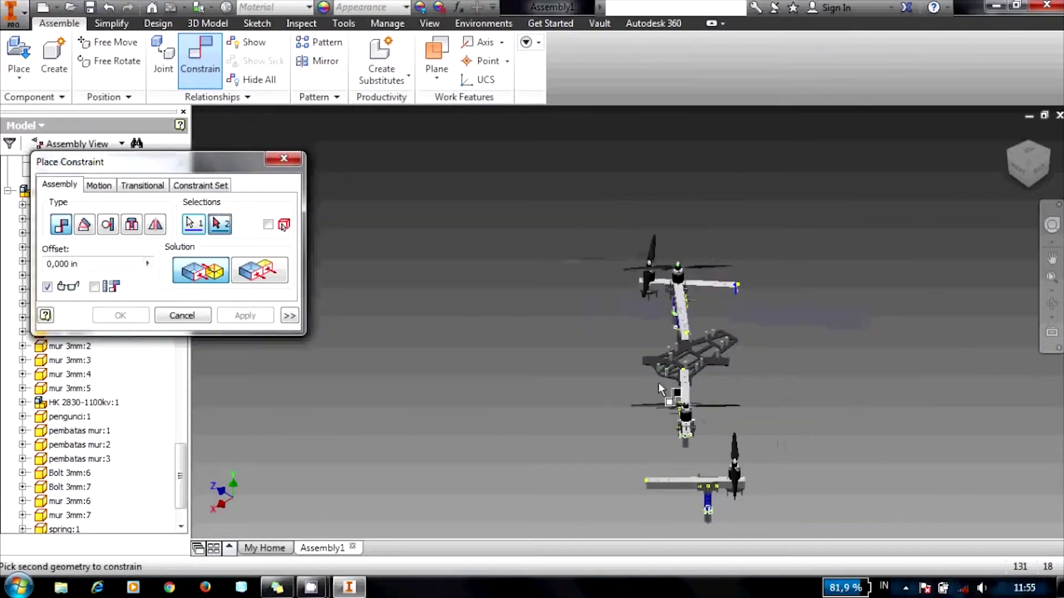
scroll(660, 388, "up", 2)
scroll(660, 354, "up", 2)
scroll(665, 310, "up", 2)
scroll(665, 289, "up", 2)
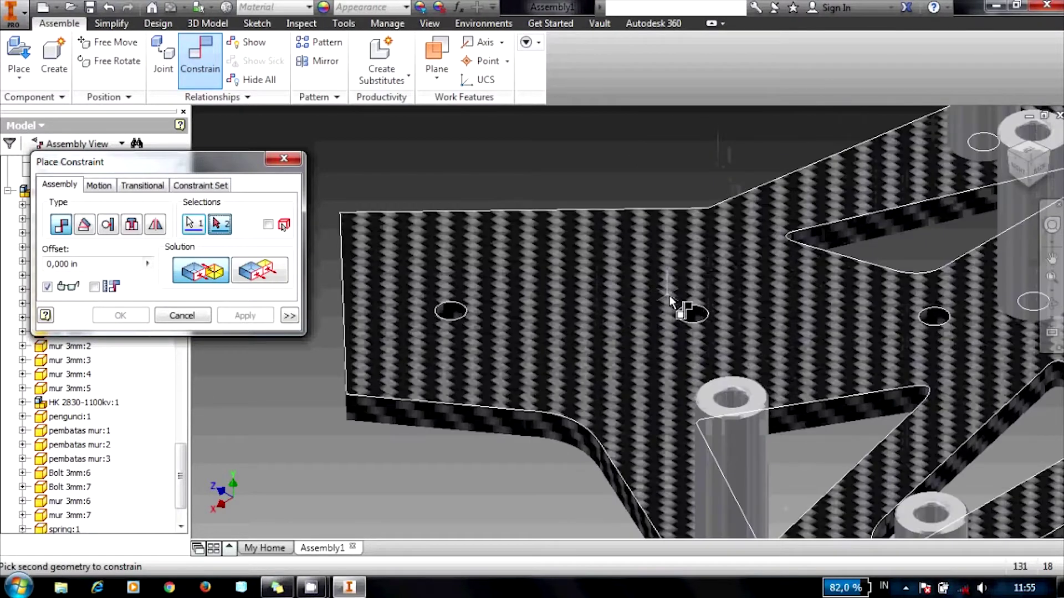
left_click(934, 321)
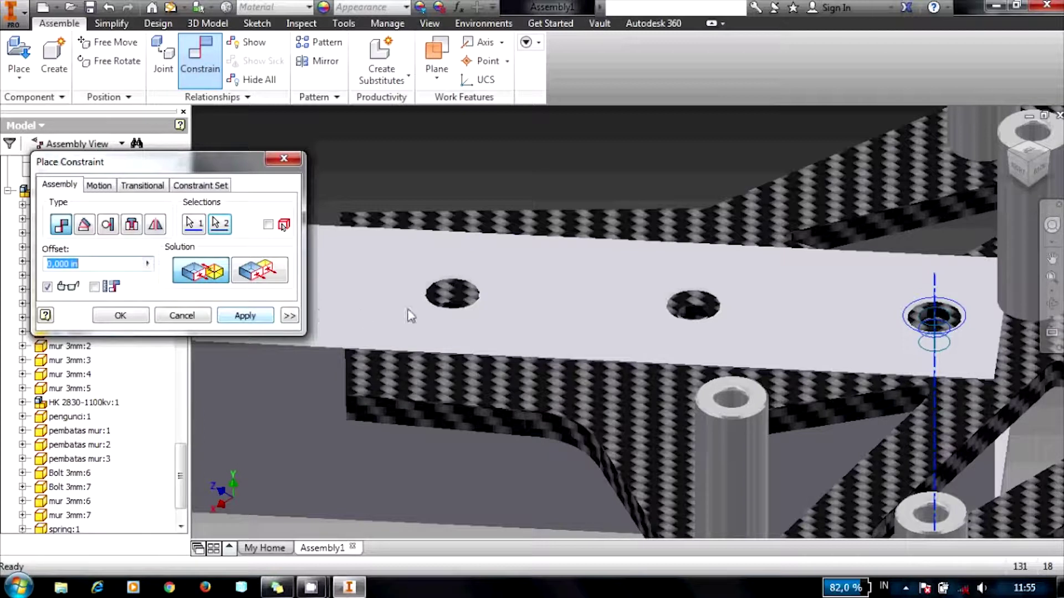
left_click(275, 316)
Step: Mate a second hole on this arm plate to the frame hole beneath, 0,000 in offset
scroll(468, 308, "up", 3)
scroll(447, 222, "up", 3)
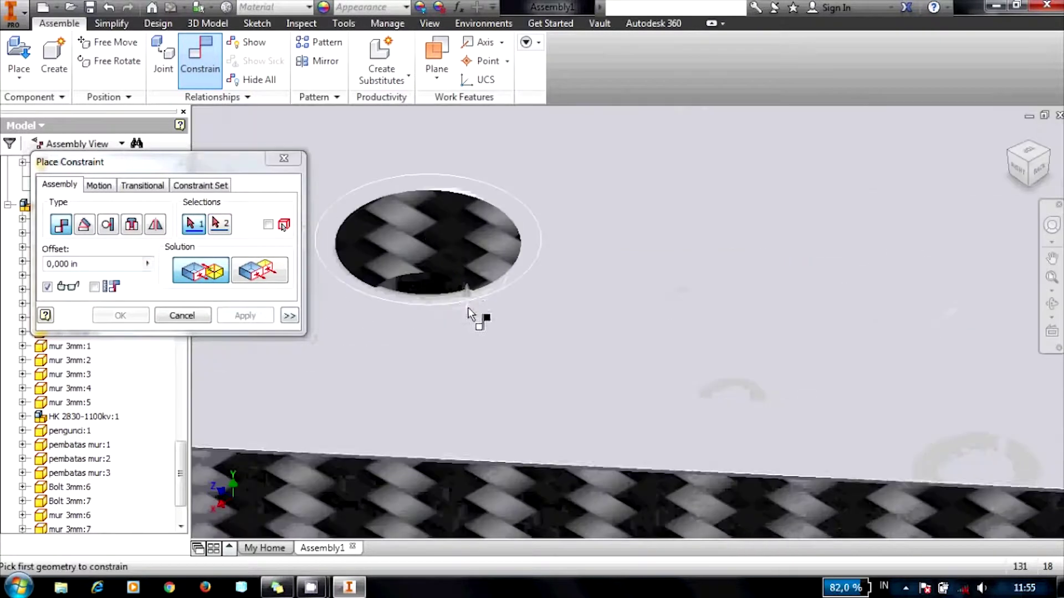
left_click(452, 184)
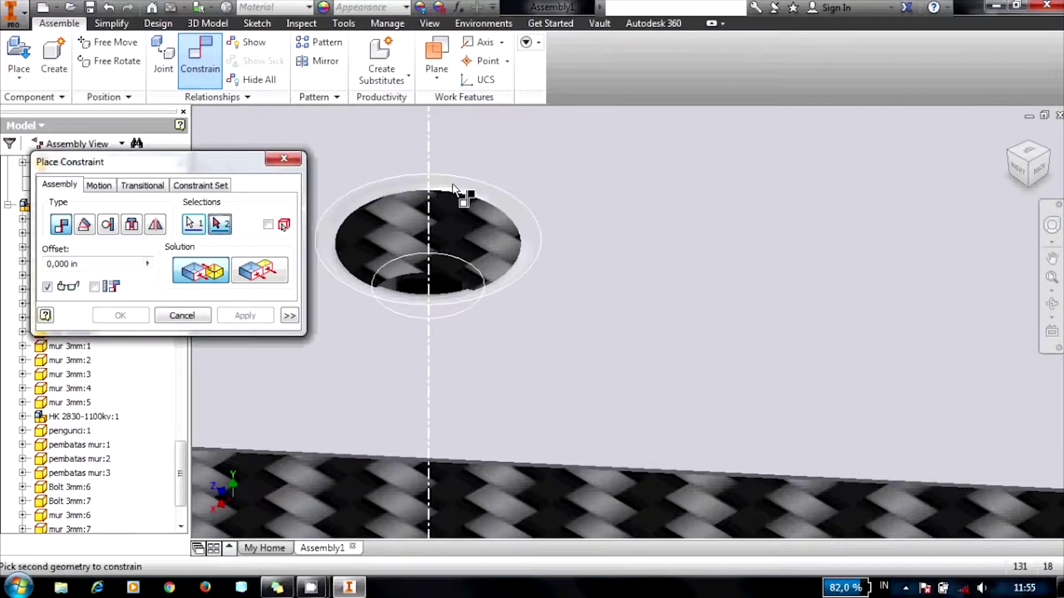
left_click(432, 289)
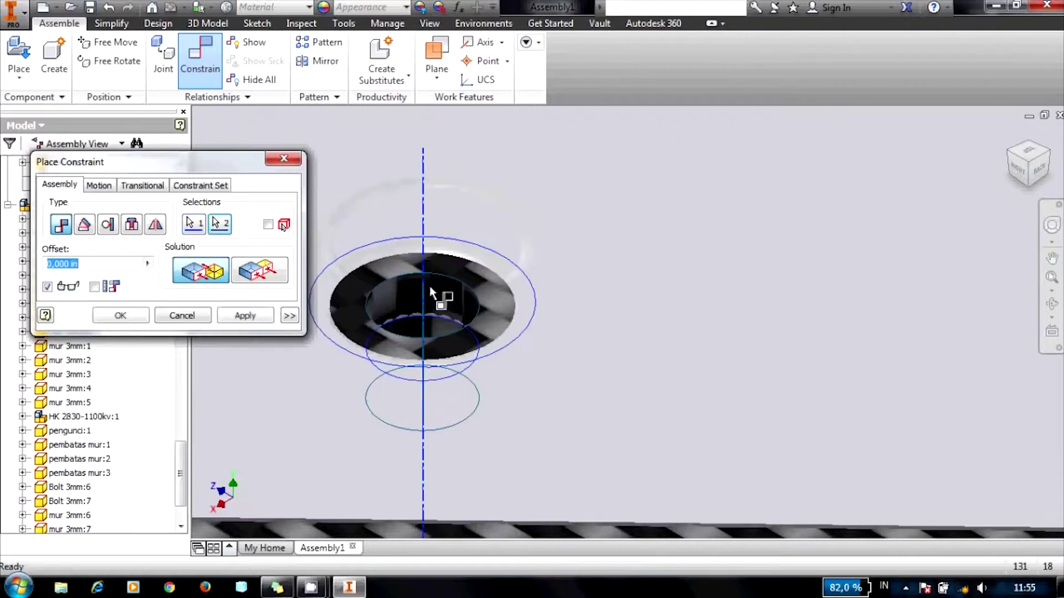
left_click(244, 316)
scroll(480, 247, "down", 5)
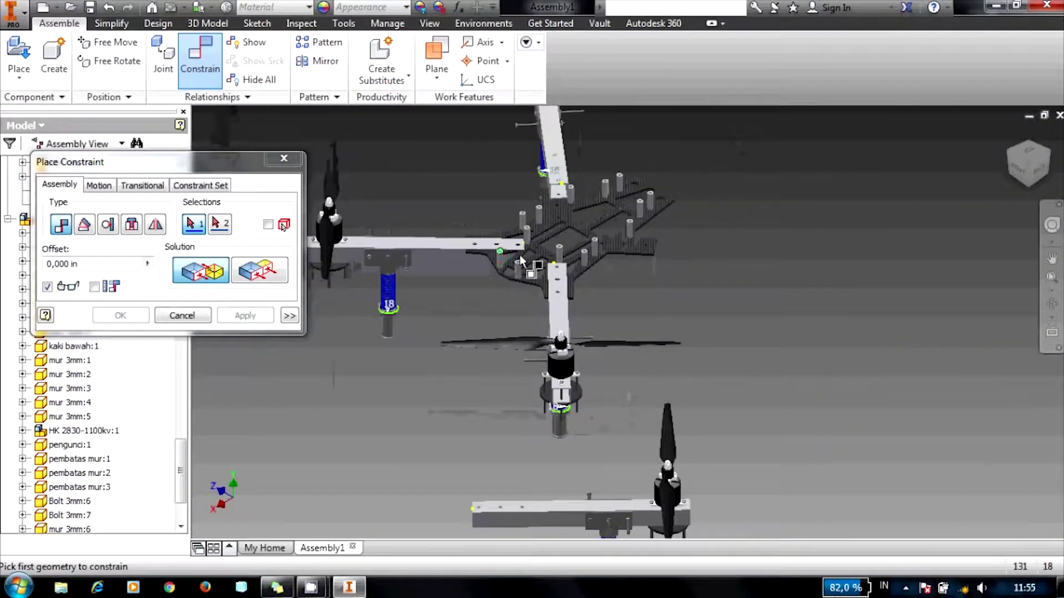
Step: Mate a hole on the last arm plate to the left frame plate hole
scroll(487, 480, "up", 3)
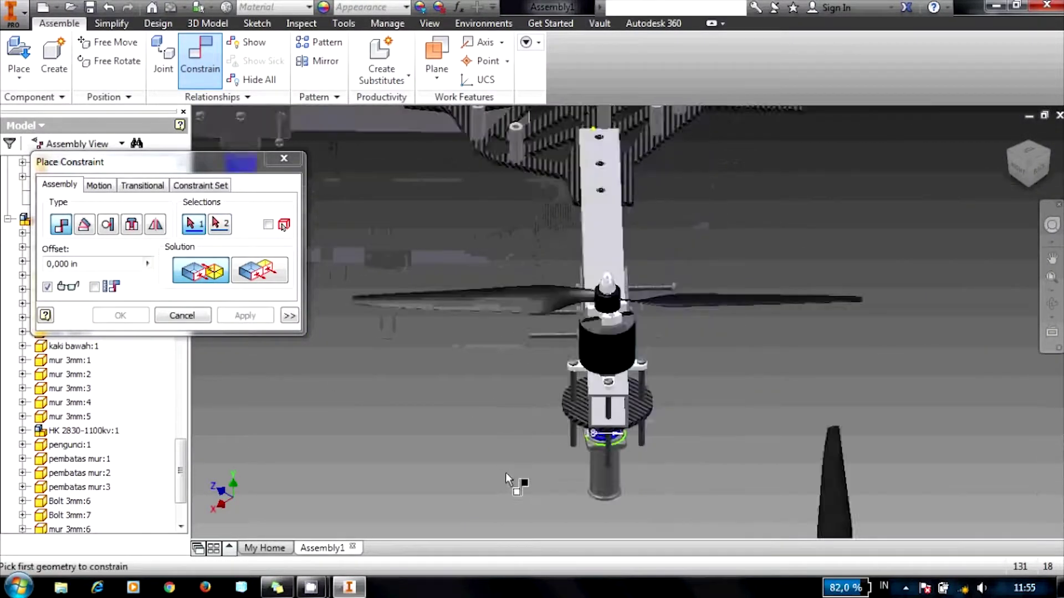
scroll(506, 472, "down", 6)
scroll(529, 497, "up", 3)
scroll(543, 454, "up", 4)
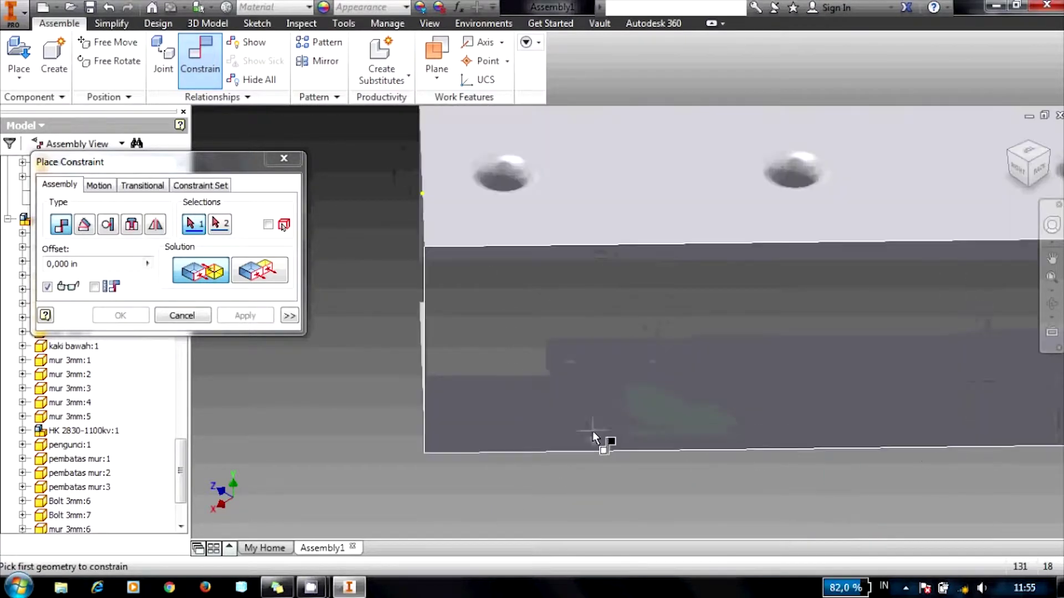
left_click(507, 170)
scroll(592, 340, "down", 4)
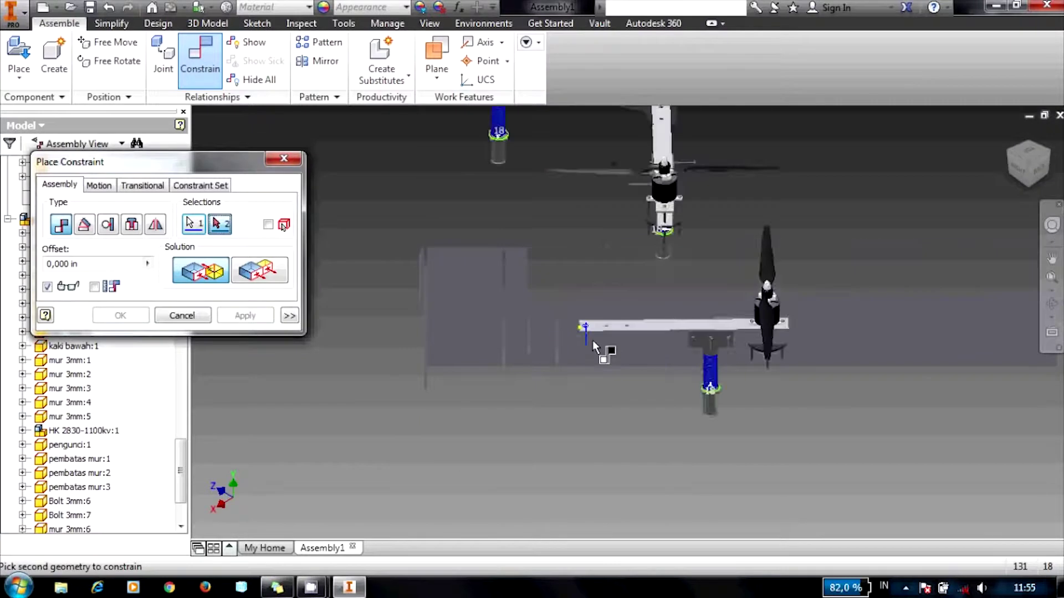
scroll(593, 340, "down", 2)
scroll(633, 244, "up", 2)
scroll(633, 244, "up", 3)
scroll(702, 357, "up", 3)
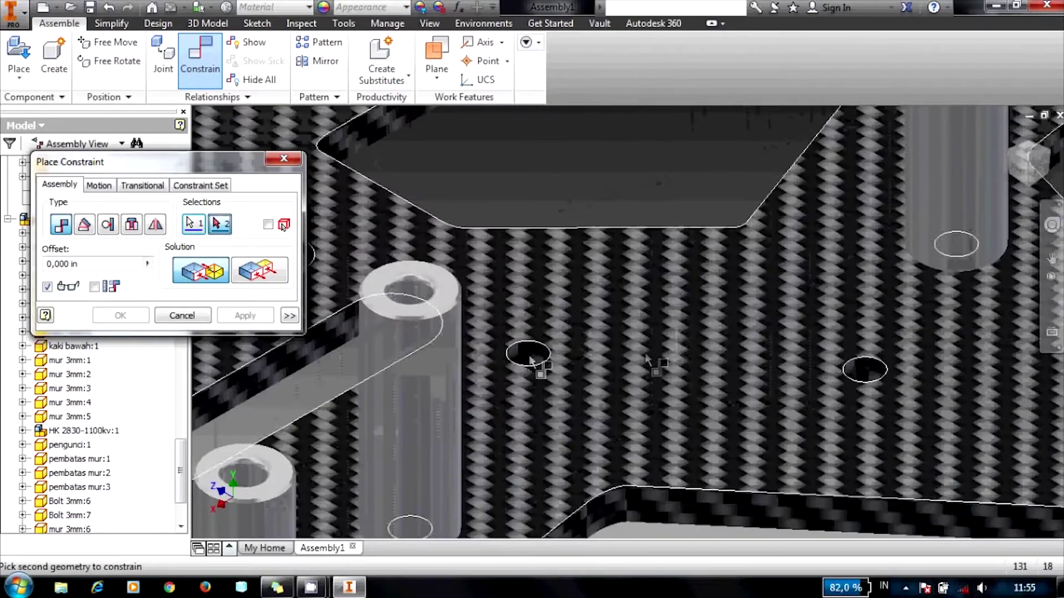
left_click(517, 350)
left_click(224, 317)
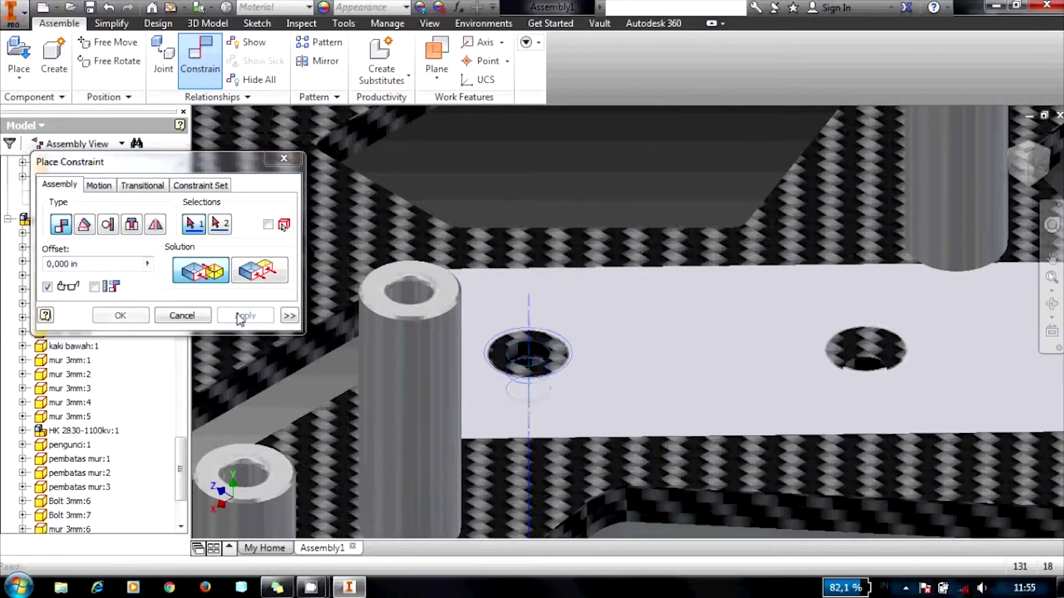
Step: Close the Place Constraint dialog to finish adding constraints
scroll(739, 348, "down", 4)
scroll(739, 348, "up", 3)
scroll(739, 348, "up", 3)
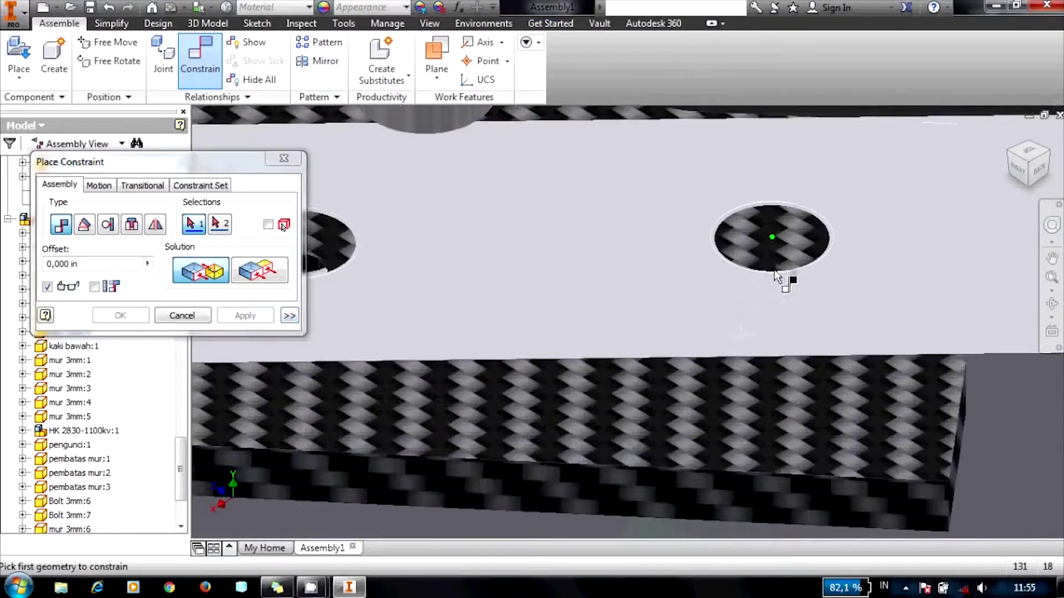
scroll(770, 288, "up", 3)
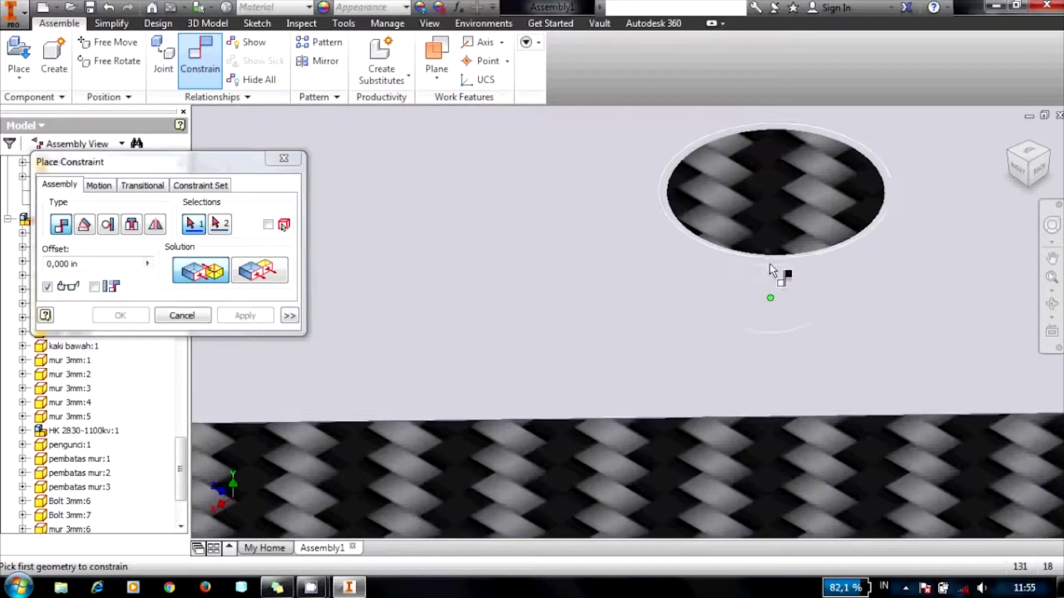
scroll(764, 318, "down", 3)
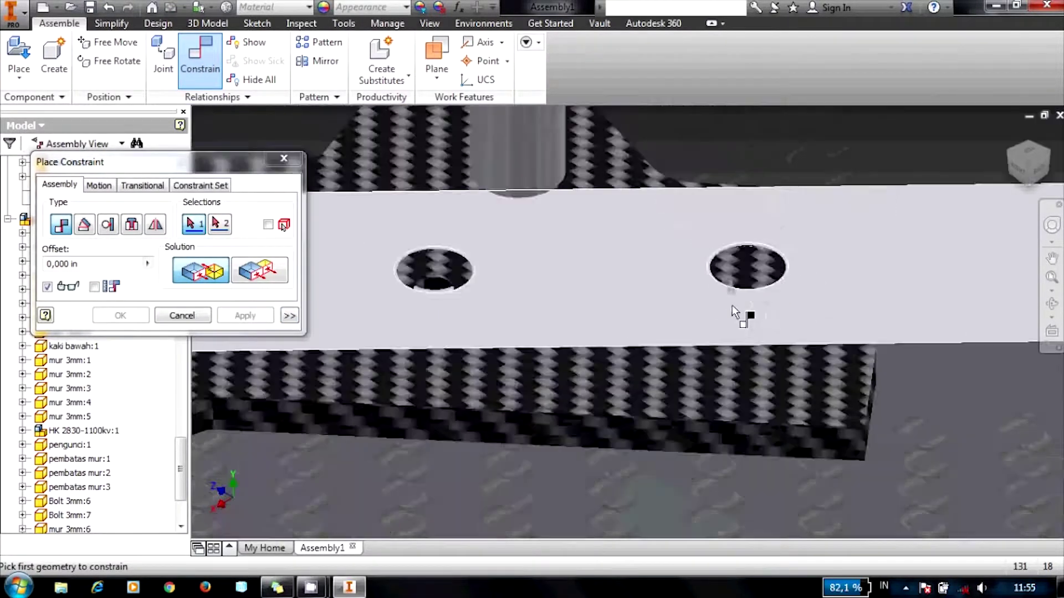
scroll(733, 305, "down", 3)
left_click(197, 317)
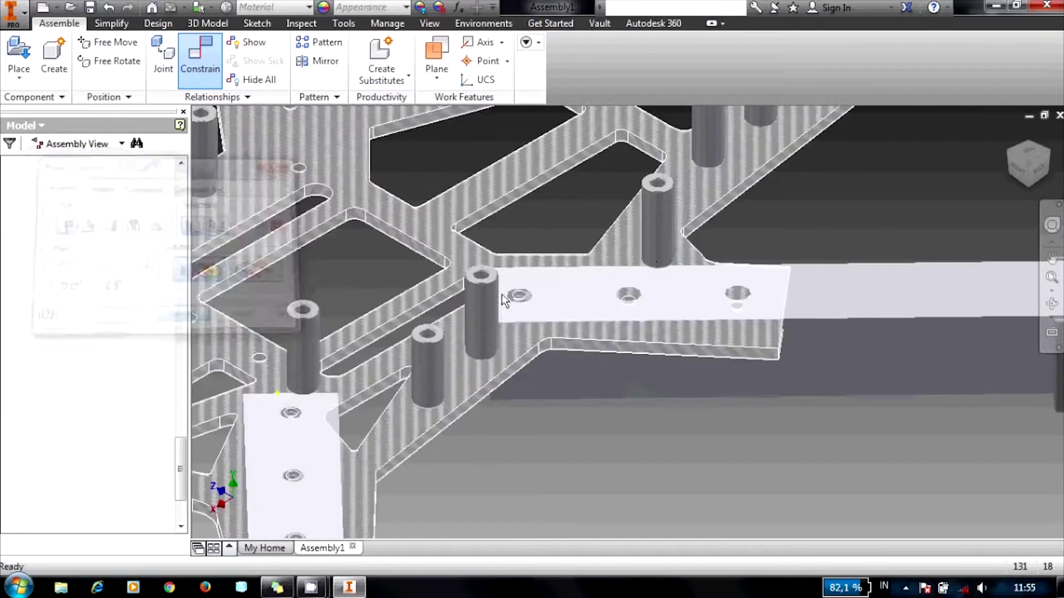
Step: From the back view, drag the lengan:4 arm up off the frame and begin a new Constrain
left_click(1017, 173)
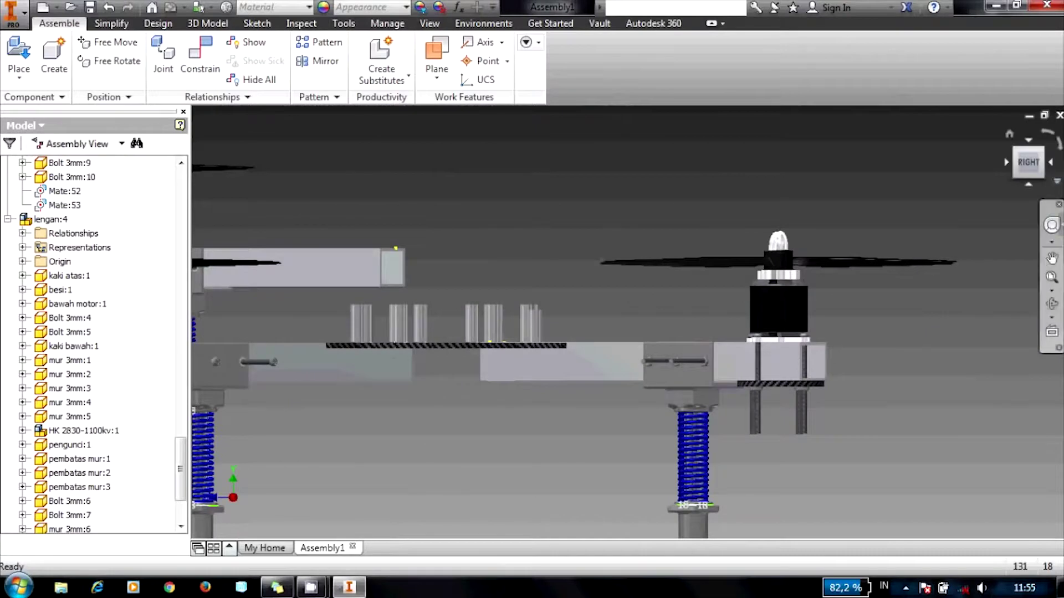
left_click(1051, 163)
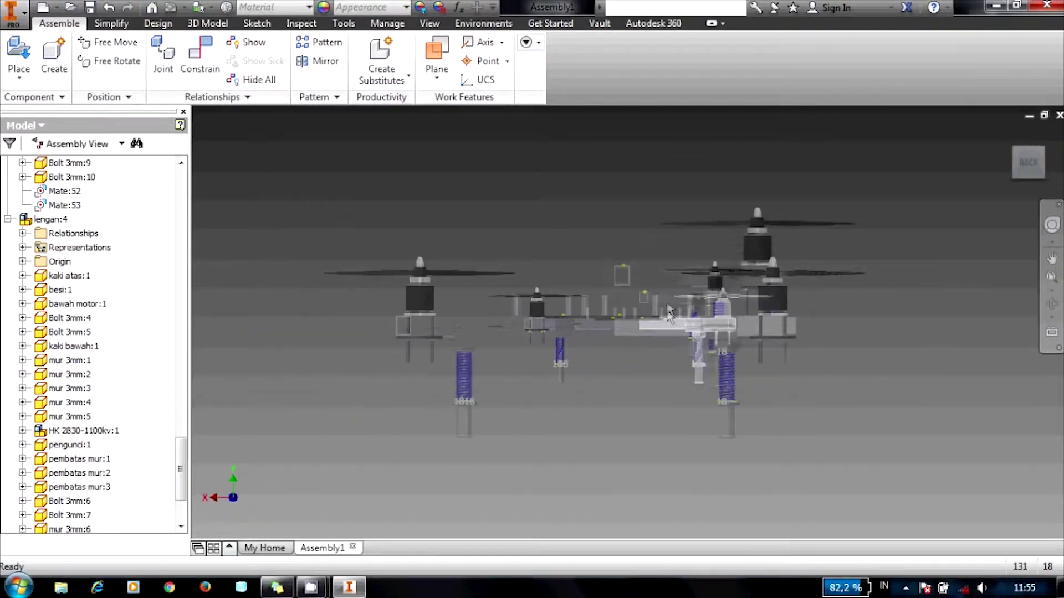
left_click_drag(659, 341, 655, 270)
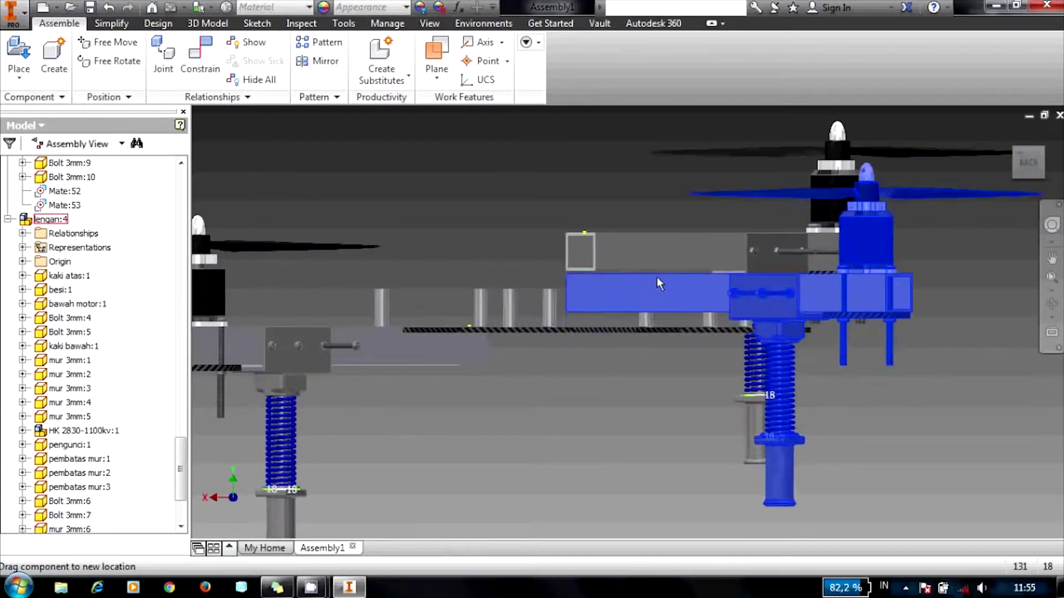
left_click(1014, 149)
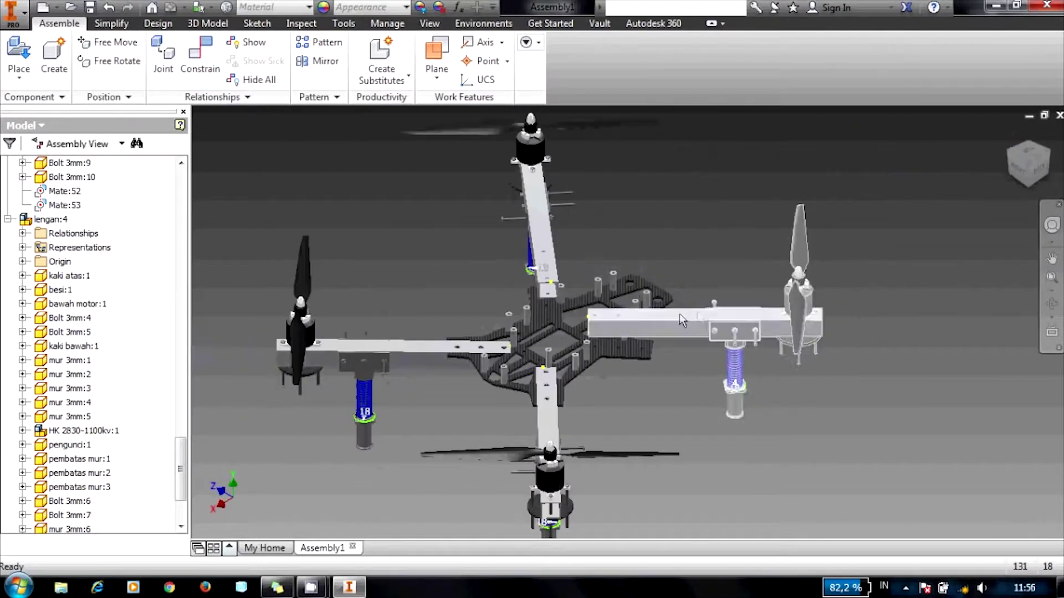
scroll(697, 311, "up", 5)
left_click(208, 67)
scroll(527, 344, "up", 3)
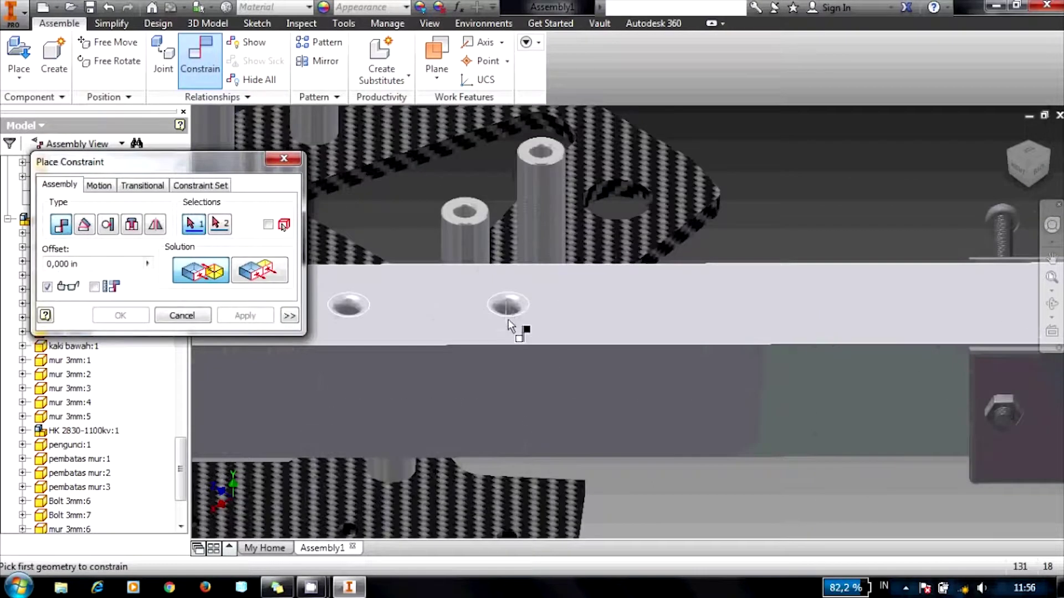
Step: Align the fourth arm's hole axis with the matching hole axis on the plate
left_click(512, 307)
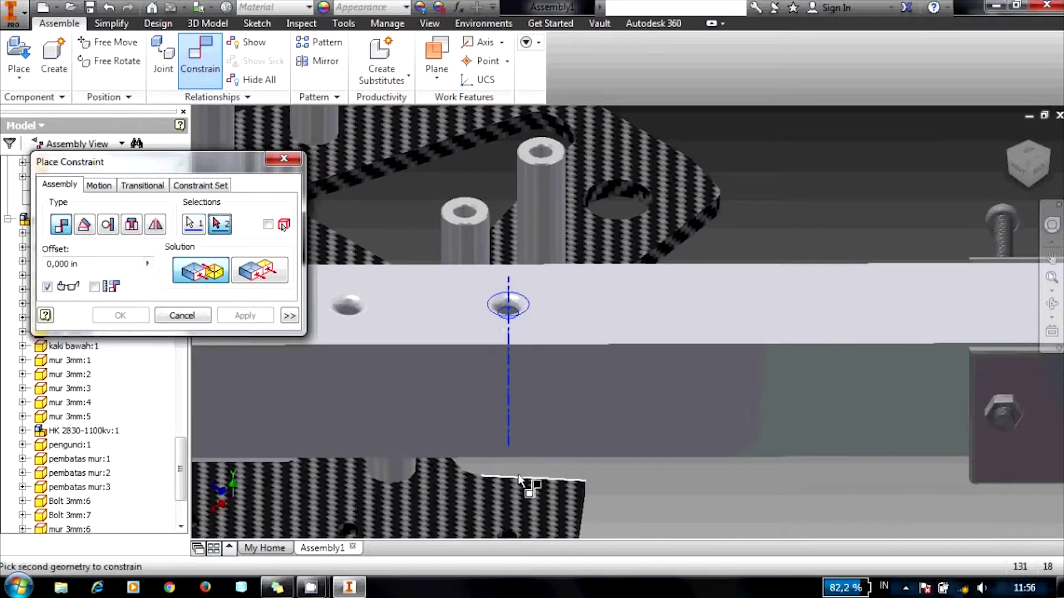
scroll(509, 485, "up", 5)
left_click(542, 413)
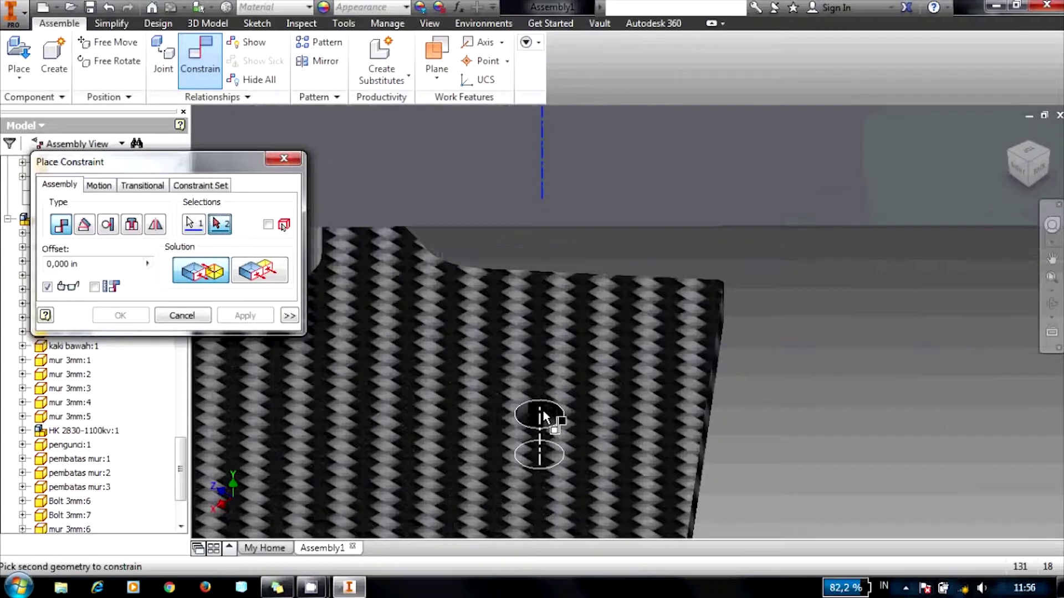
left_click(246, 315)
scroll(631, 299, "down", 2)
scroll(648, 302, "down", 4)
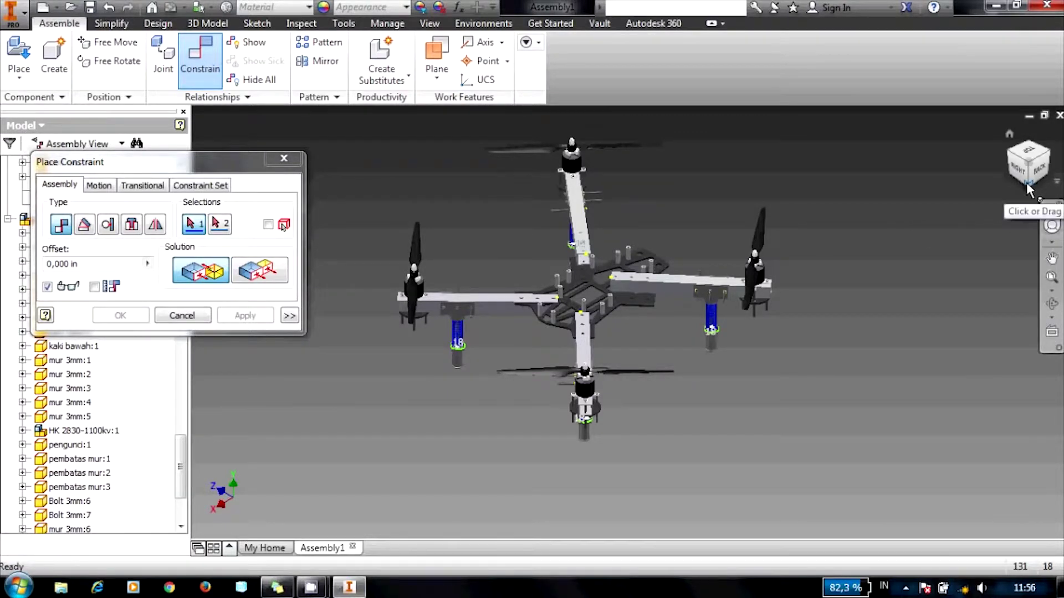
Step: Mate the arm bar's face to the carbon plate face
mouse_move(1028, 190)
left_mouse_down()
mouse_move(911, 246)
mouse_move(690, 315)
left_mouse_up()
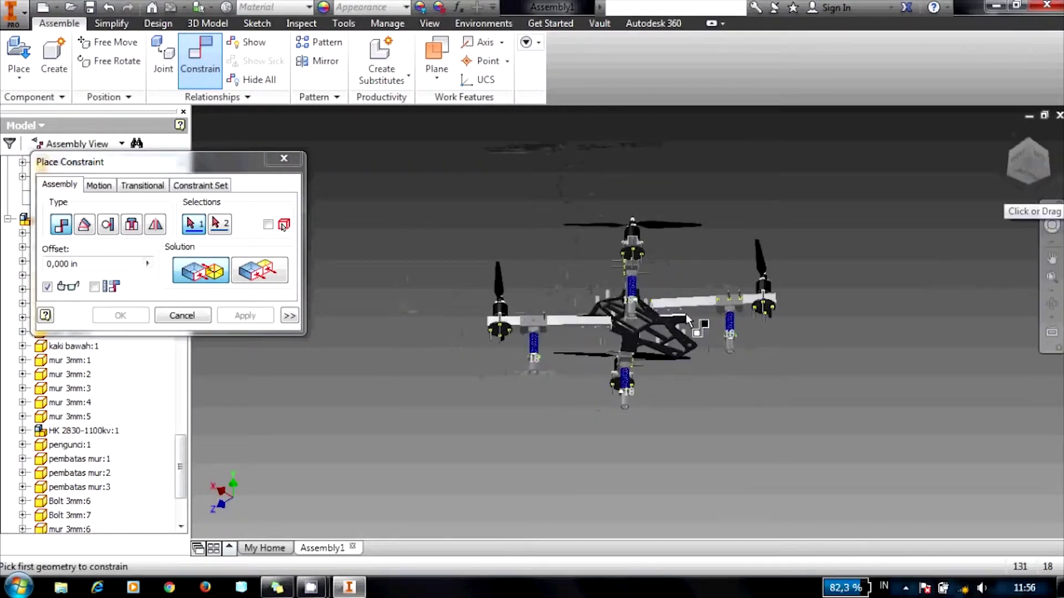
scroll(689, 308, "up", 5)
left_click(715, 287)
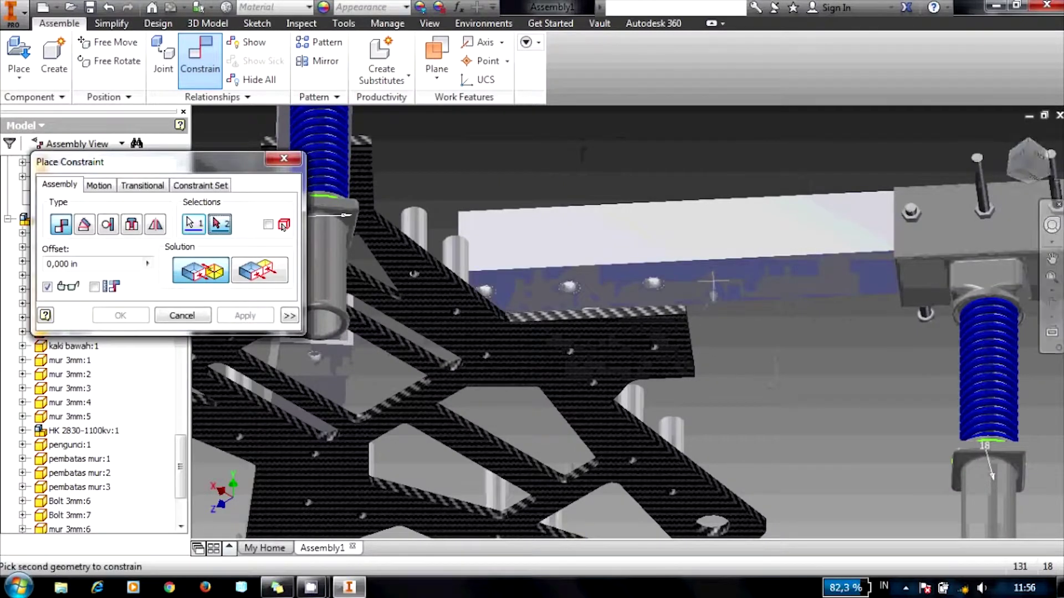
left_click(1028, 145)
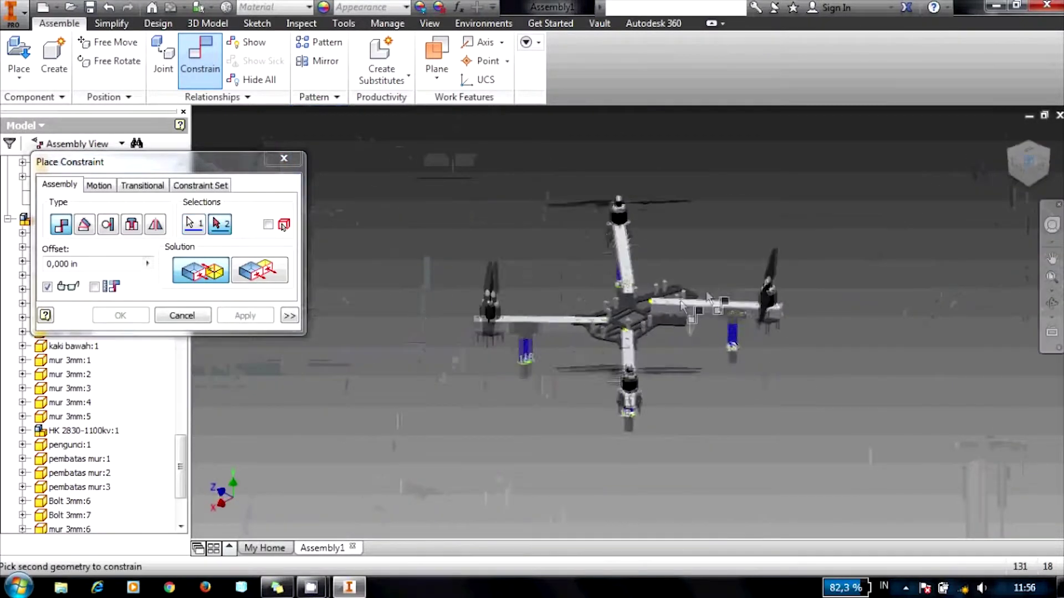
scroll(659, 410, "up", 5)
left_click(657, 411)
left_click(238, 317)
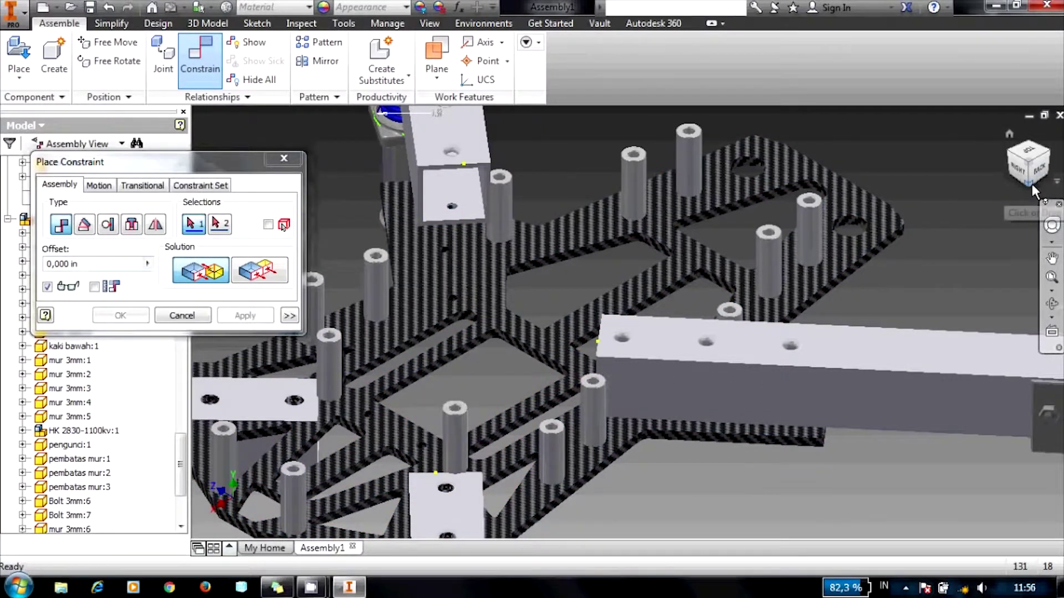
Step: Mate the underside face of the arm bar to the carbon plate
left_click(1031, 189)
scroll(550, 321, "up", 5)
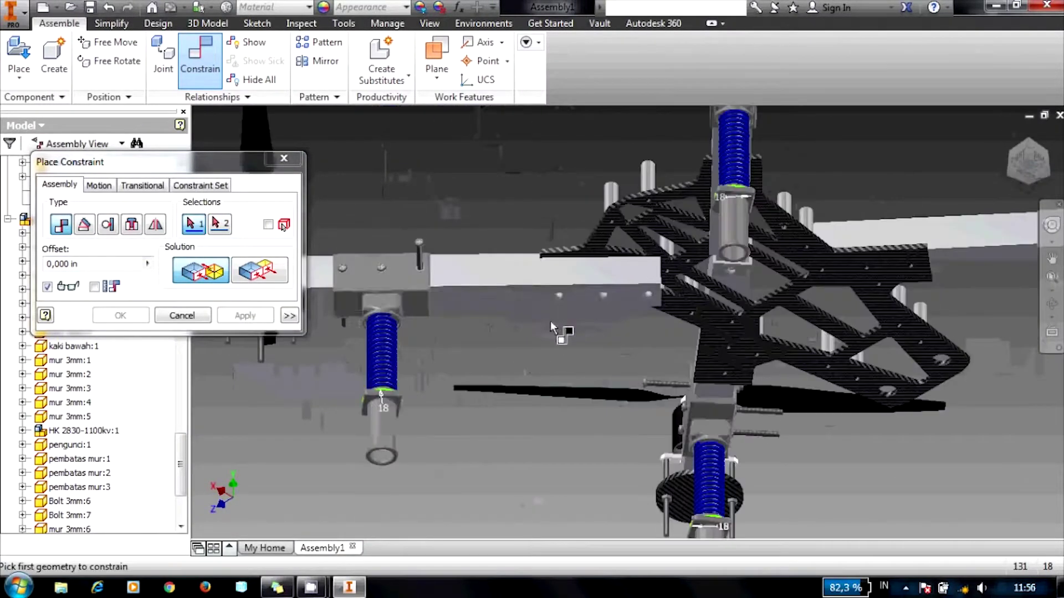
left_click(524, 295)
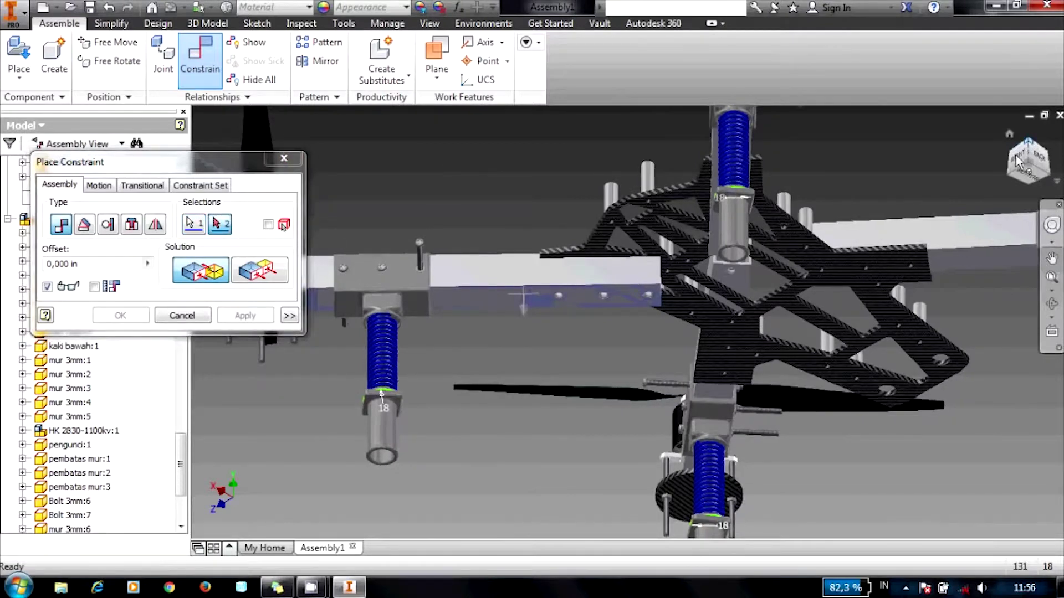
left_click(1018, 161)
scroll(637, 321, "up", 5)
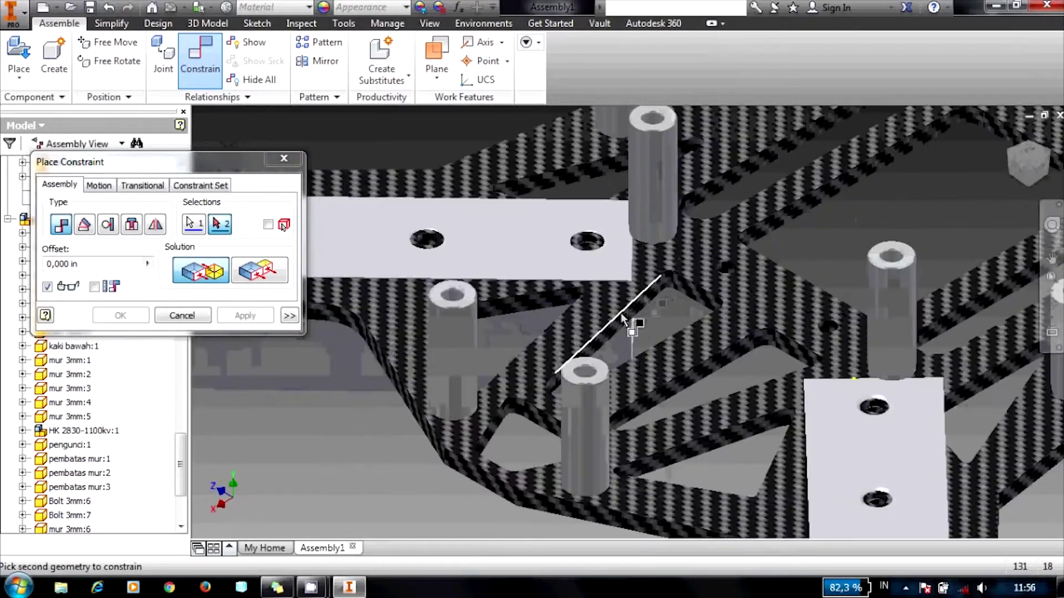
left_click(699, 255)
left_click(257, 319)
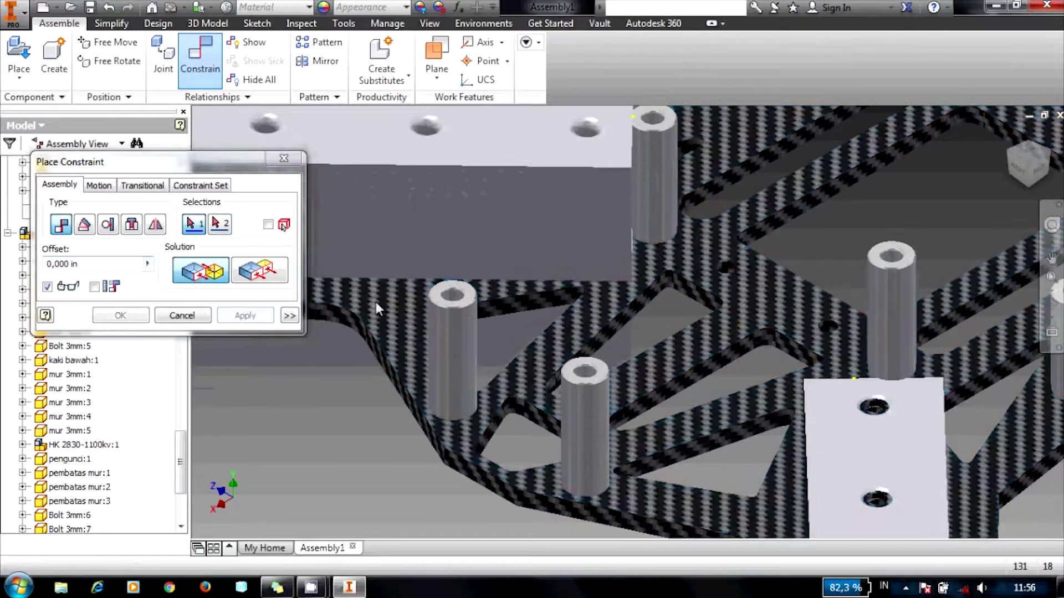
Step: Seat the arm bar on the frame plate with another face mate
left_click(1032, 191)
left_click(1048, 160)
left_click(1012, 165)
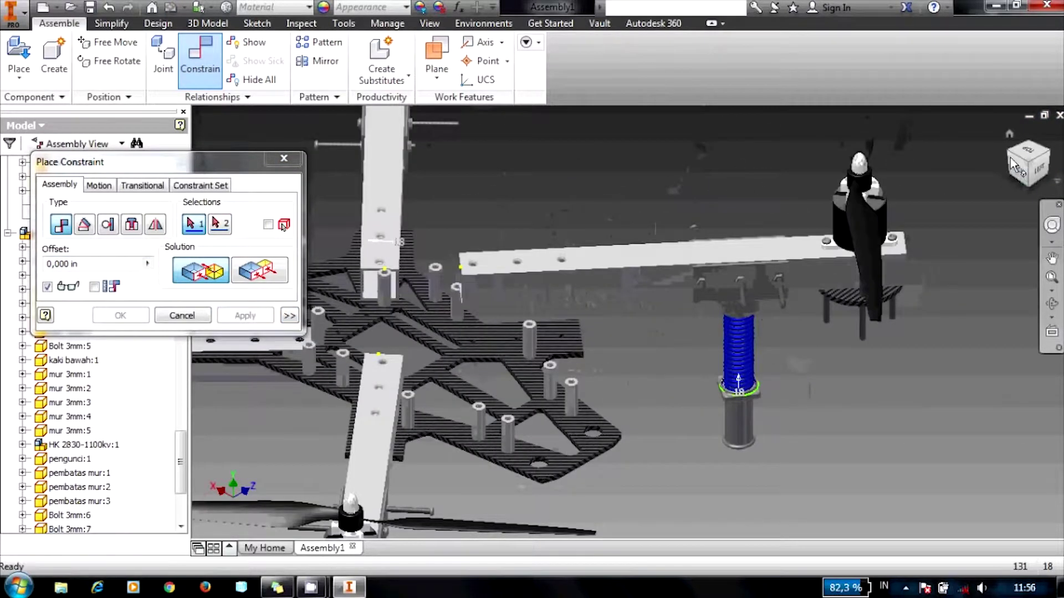
left_click(1029, 185)
scroll(676, 311, "down", 4)
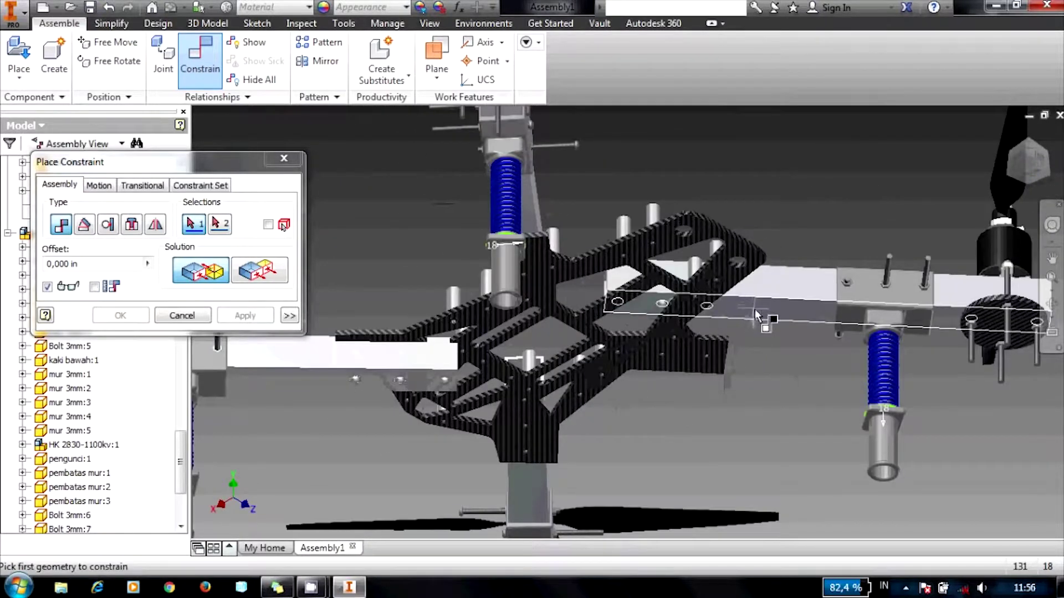
left_click(757, 315)
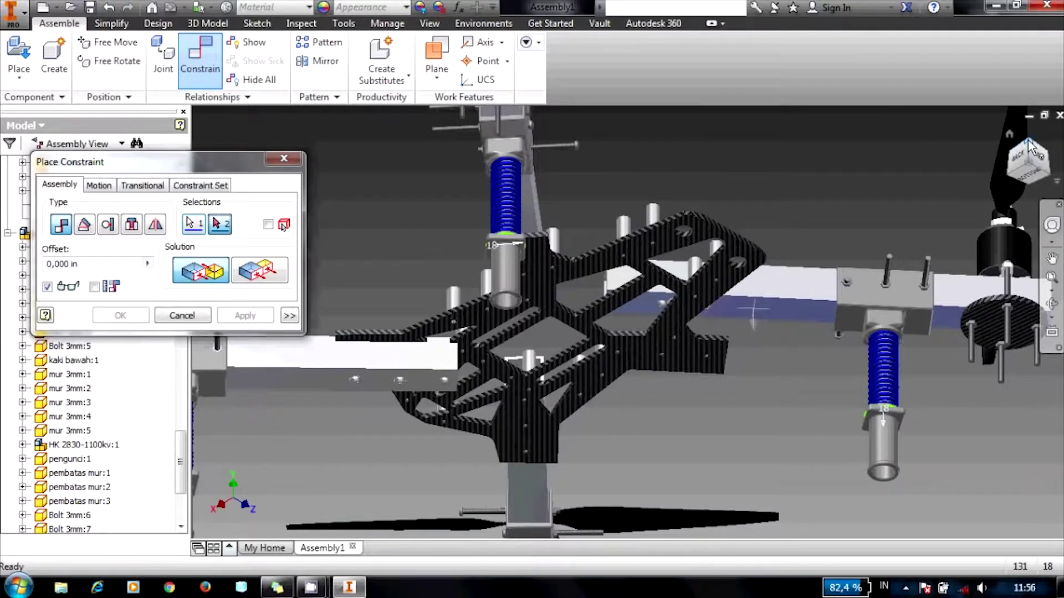
left_click(1029, 146)
scroll(643, 294, "down", 5)
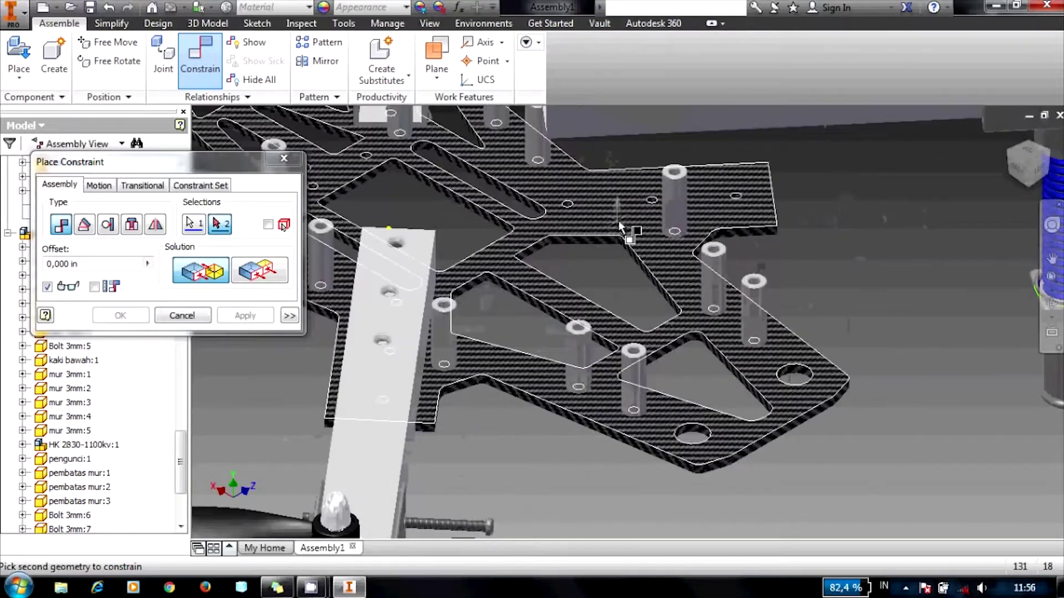
left_click(619, 221)
left_click(245, 316)
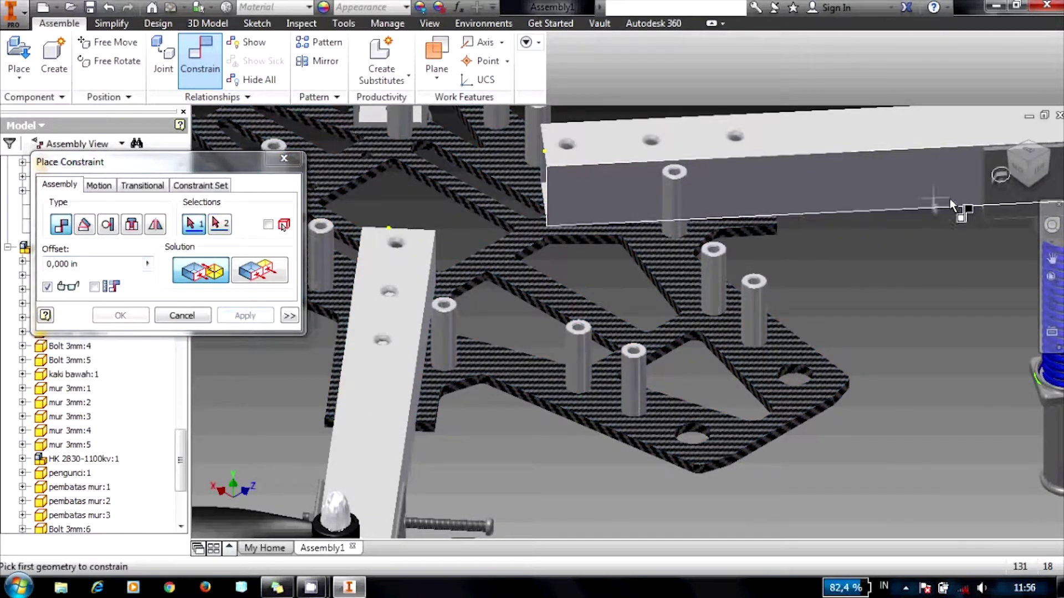
Step: Mate the spring leg to the frame plate face and close the constraint dialog
left_click(1025, 177)
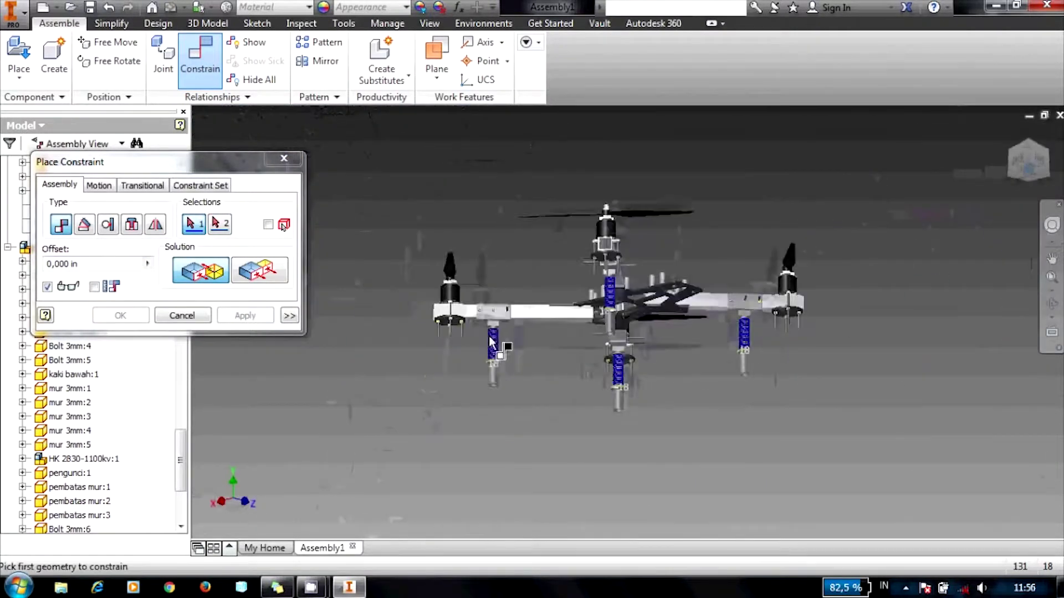
left_click(490, 342)
scroll(654, 297, "down", 5)
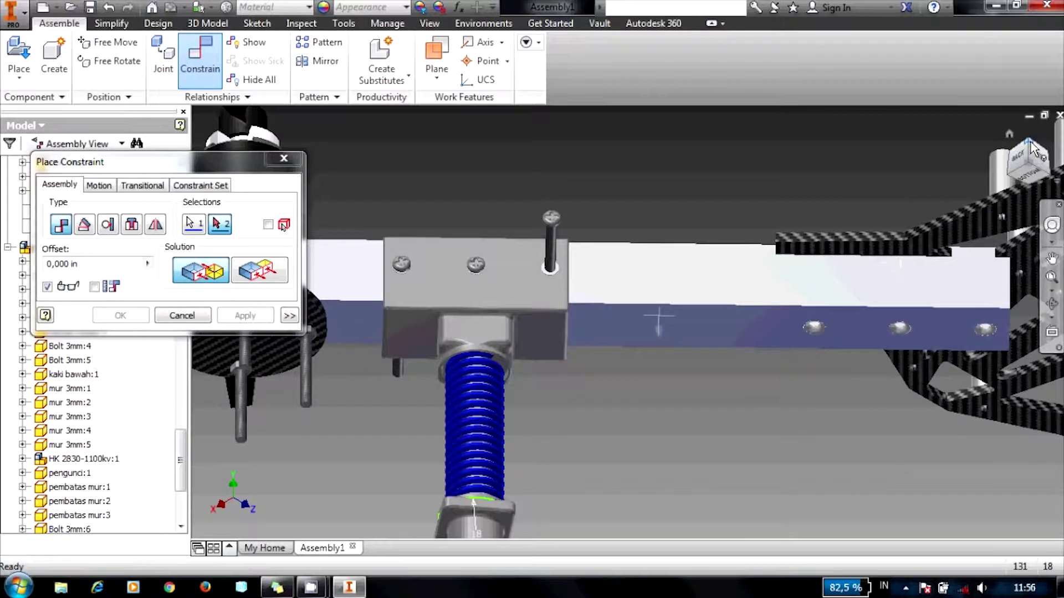
left_click(1032, 149)
scroll(609, 319, "down", 5)
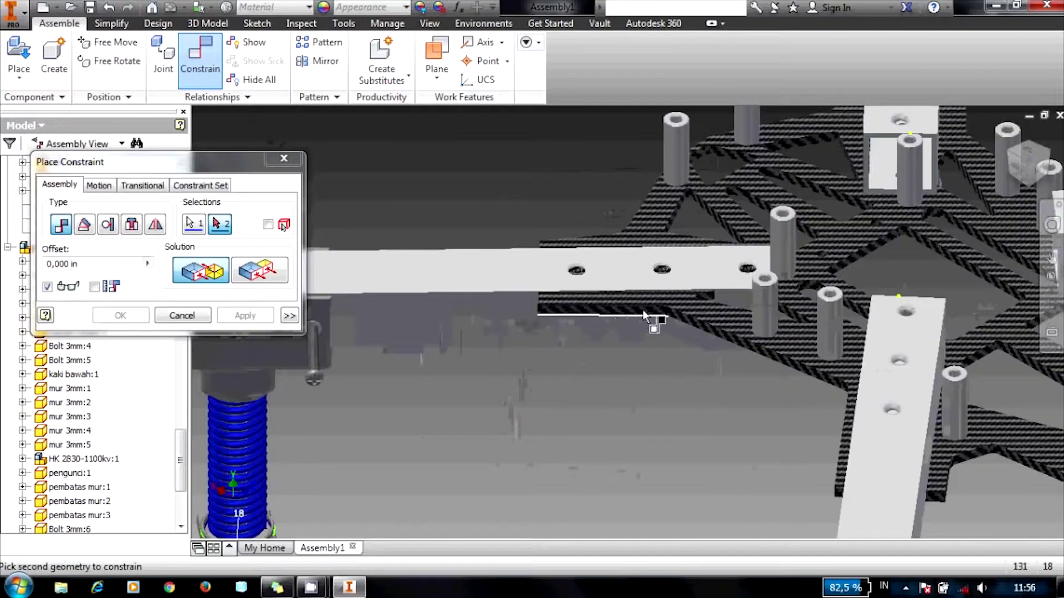
left_click(644, 314)
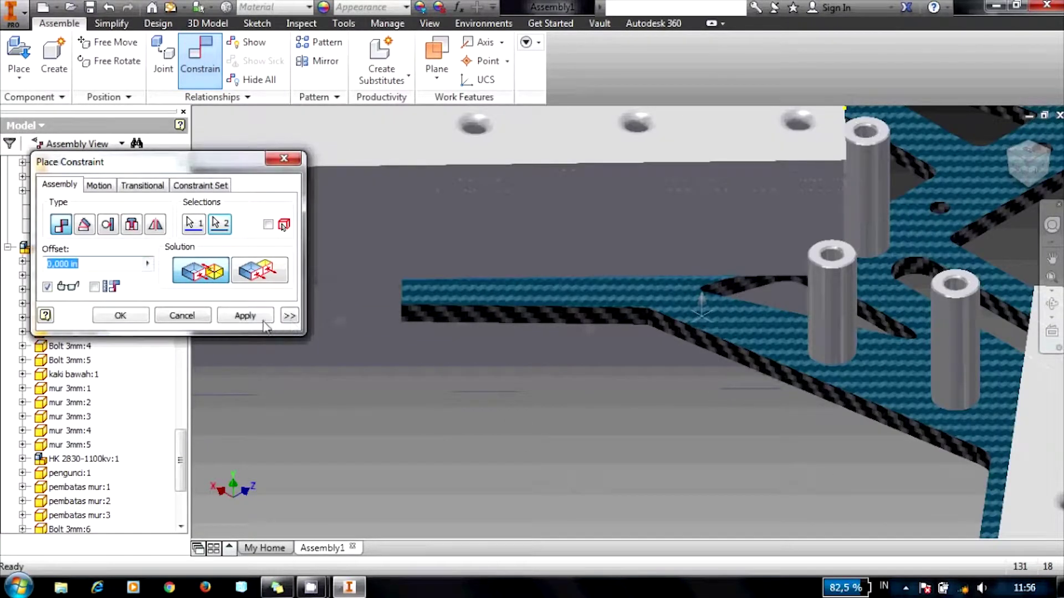
left_click(253, 314)
scroll(549, 360, "up", 5)
scroll(576, 364, "up", 2)
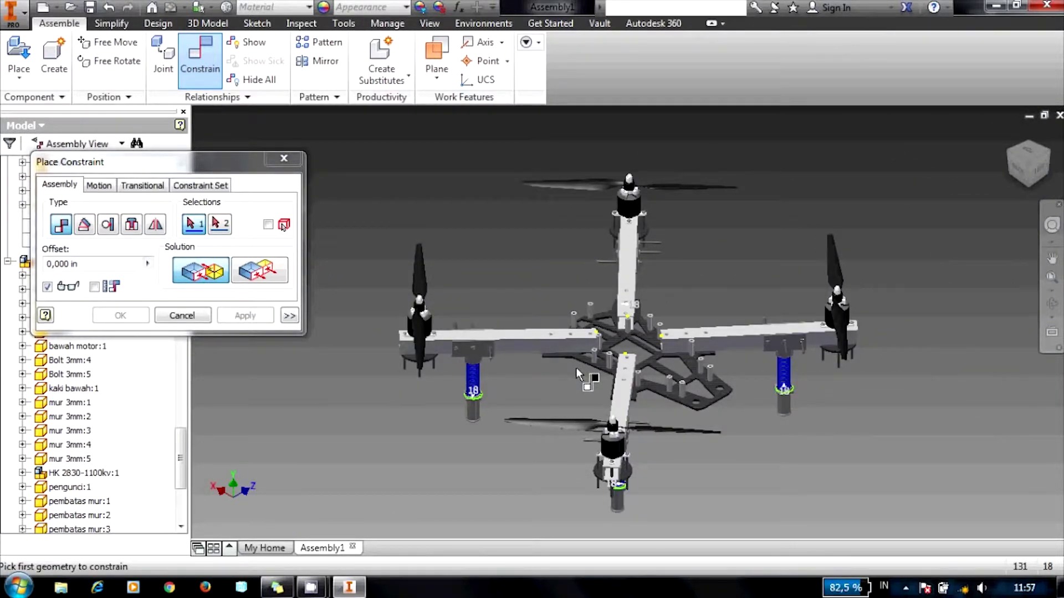
left_click(283, 161)
left_click_drag(1009, 135, 1011, 138)
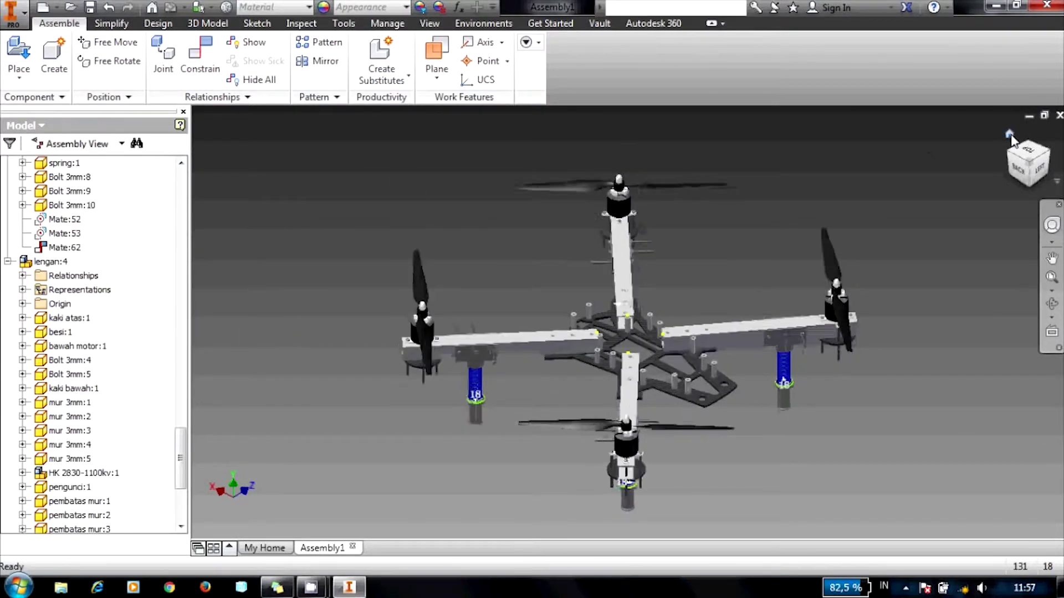
Step: Place the frame atas 2 top plate above the drone, then end placement with OK
left_click(1009, 135)
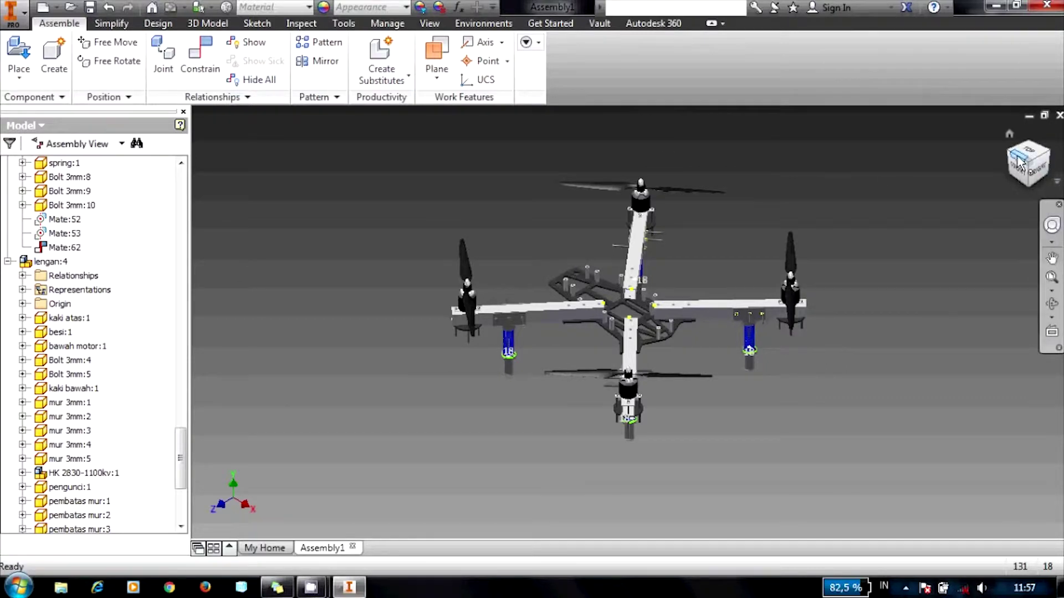
left_click(1018, 164)
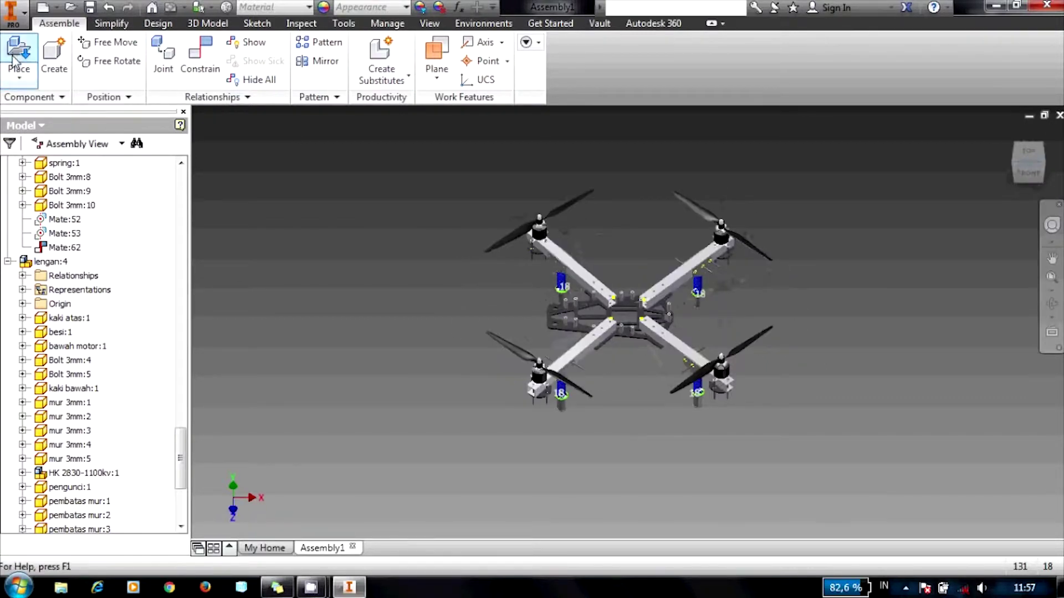
left_click(13, 57)
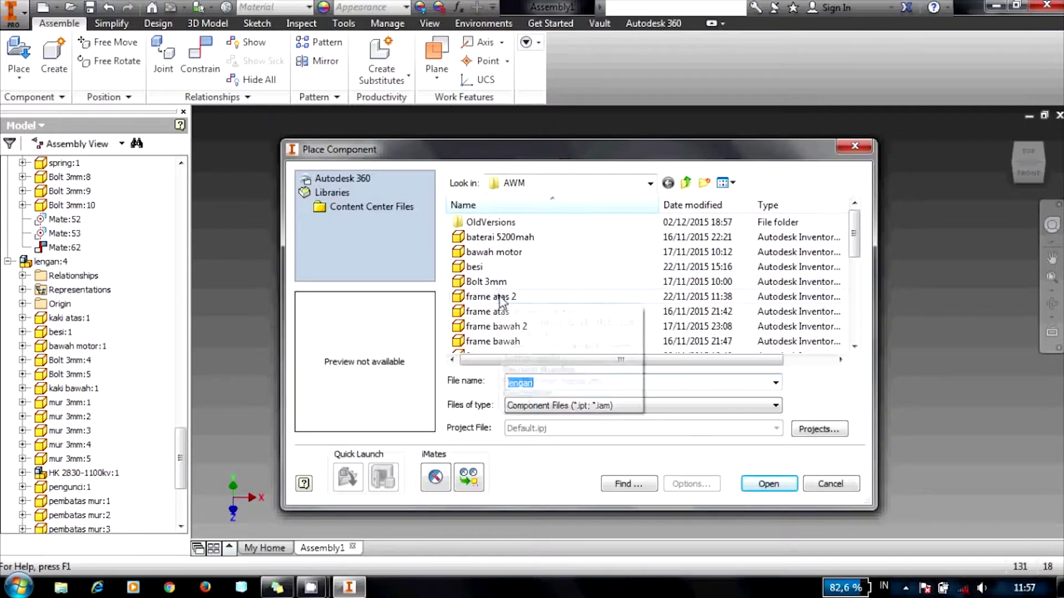
left_click(501, 298)
left_click(784, 485)
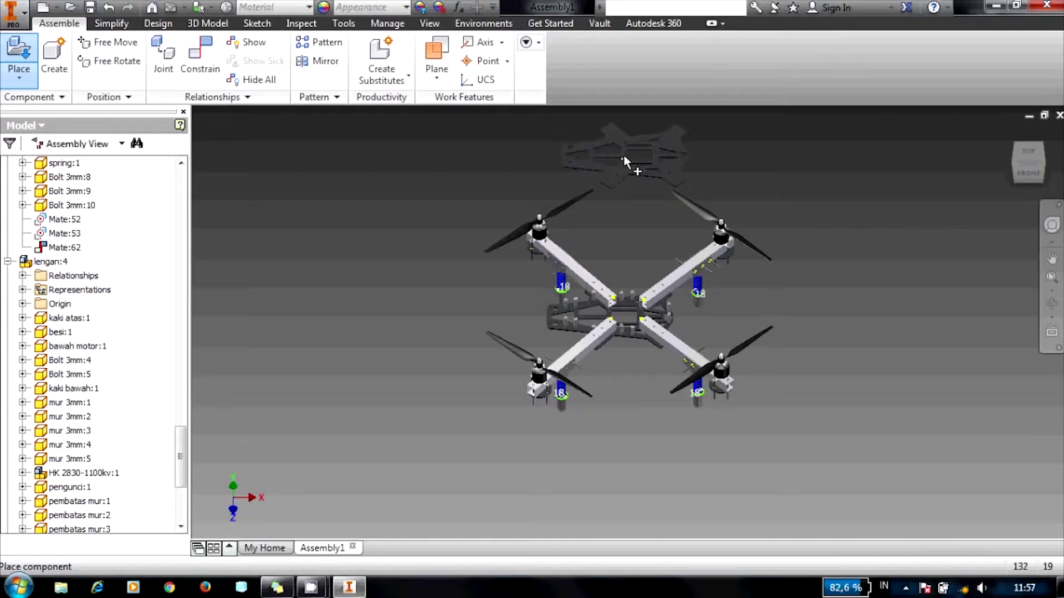
left_click(623, 157)
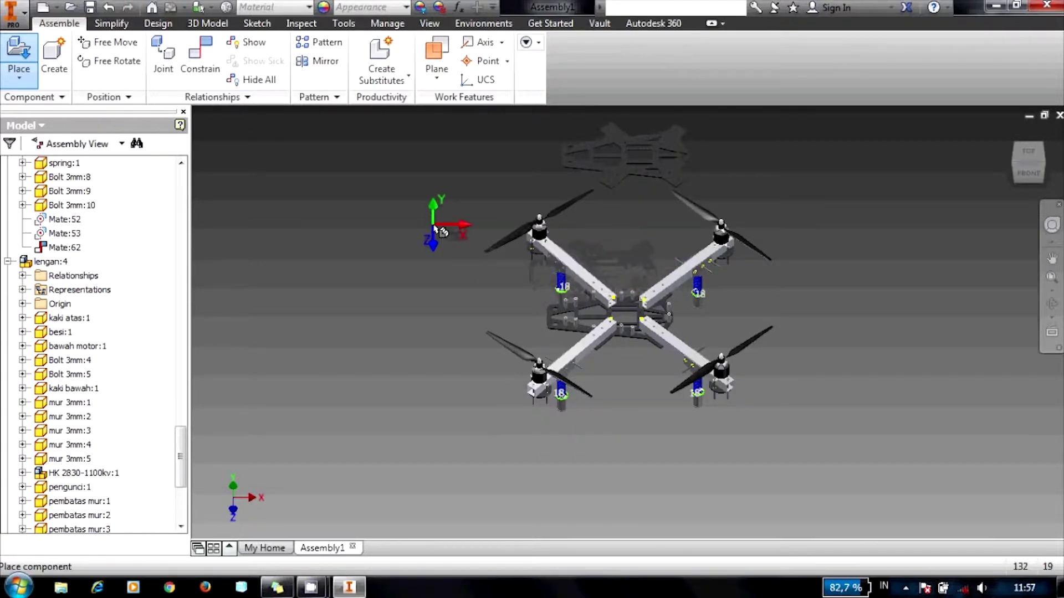
right_click(413, 214)
left_click(459, 218)
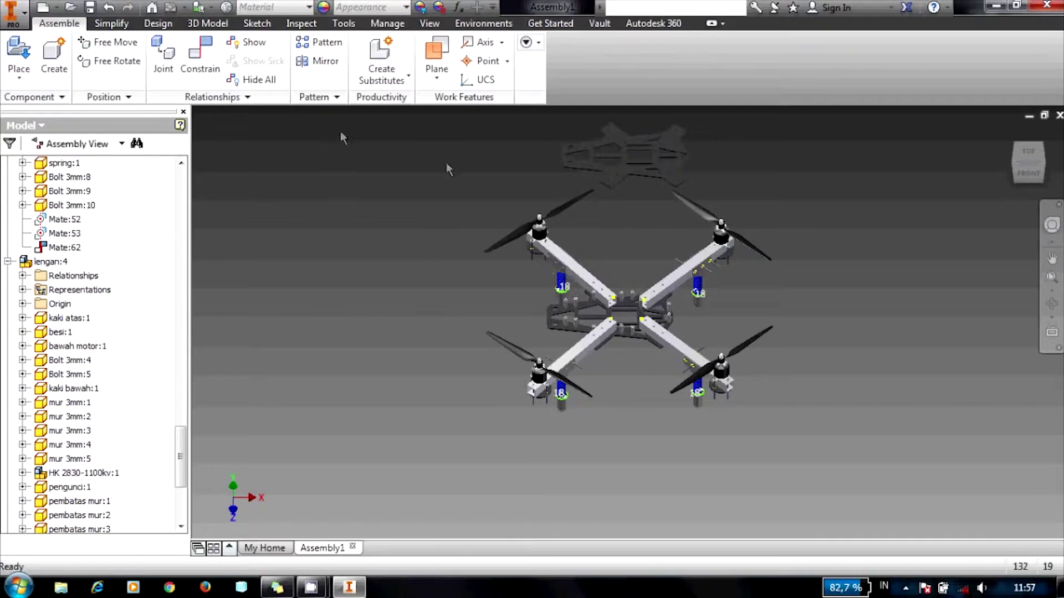
Step: Align a small hole in the carbon plate with the standoff's hole
left_click(198, 59)
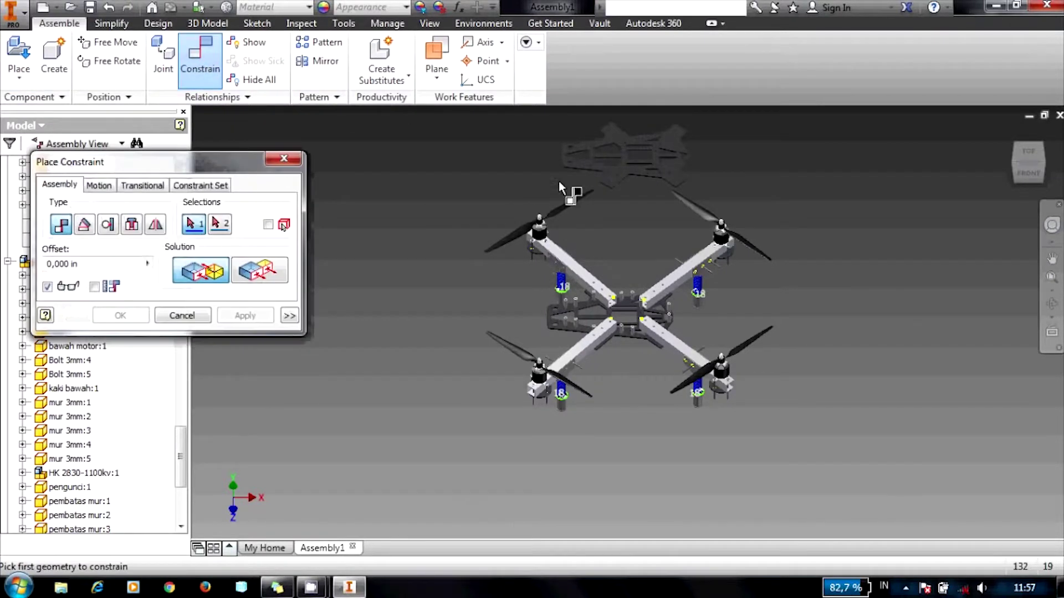
scroll(558, 181, "down", 5)
scroll(597, 167, "up", 4)
scroll(609, 136, "down", 4)
scroll(566, 267, "down", 3)
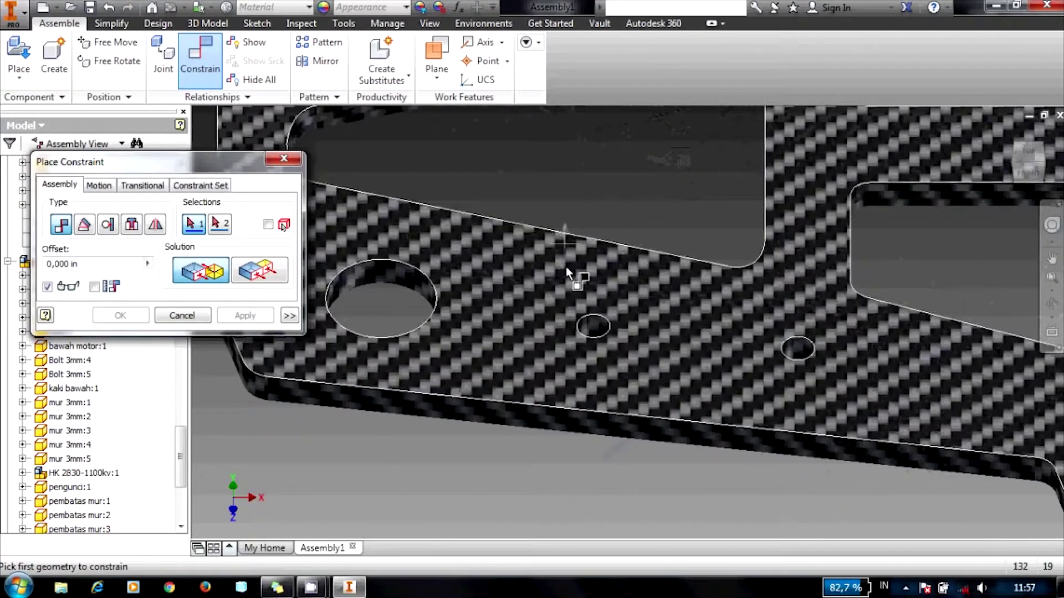
left_click(592, 330)
scroll(601, 300, "up", 5)
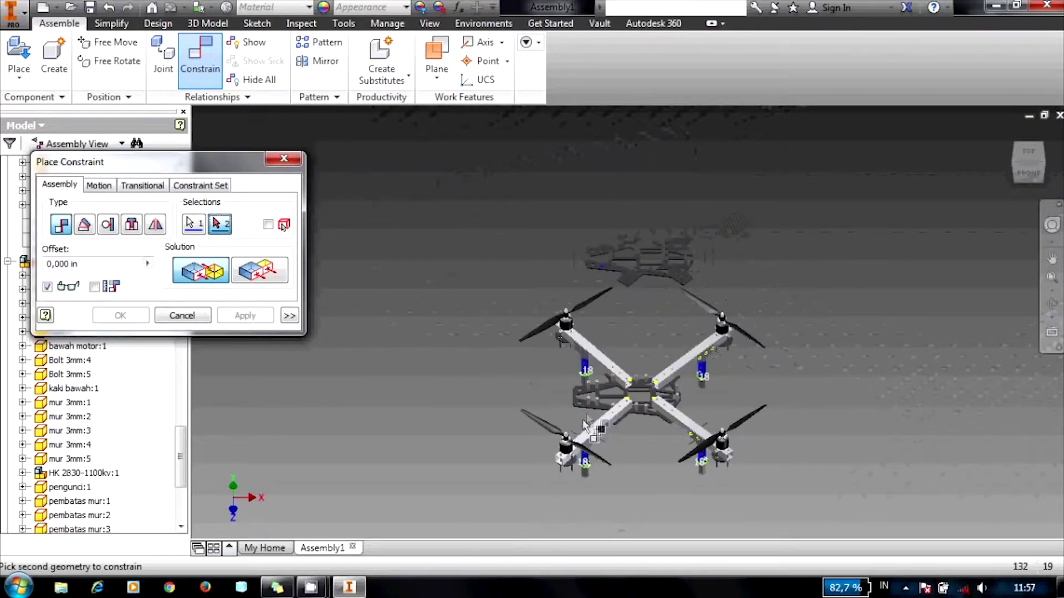
scroll(586, 426, "down", 2)
scroll(571, 388, "down", 3)
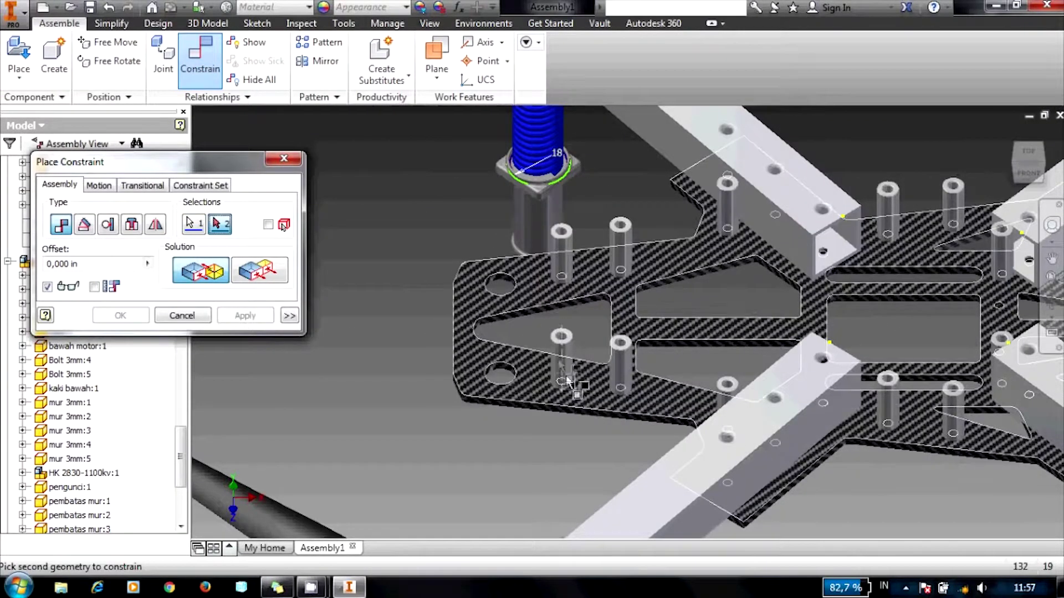
scroll(568, 380, "down", 2)
scroll(565, 340, "down", 2)
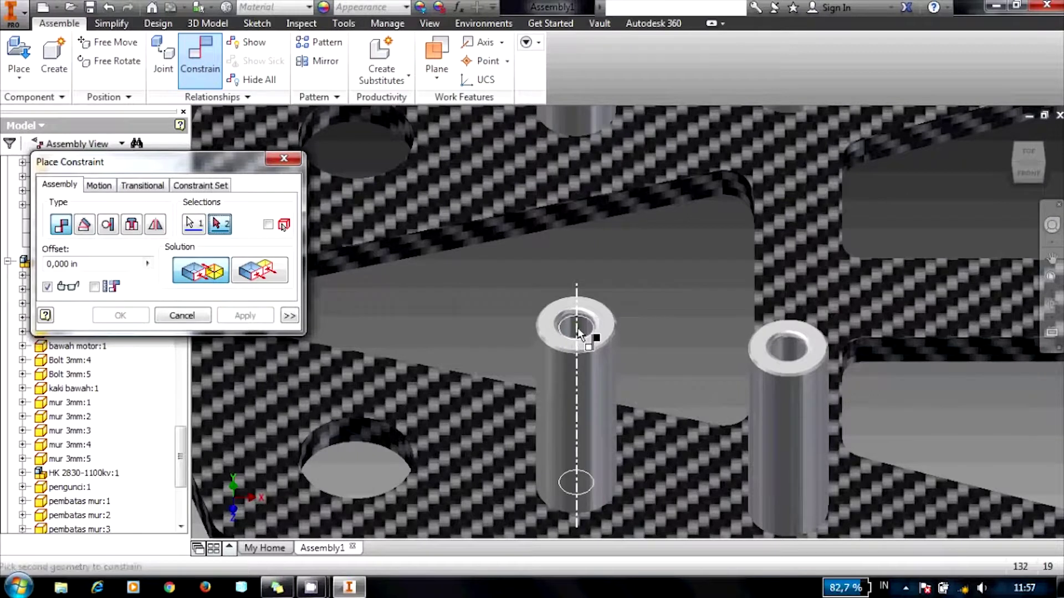
left_click(577, 332)
scroll(578, 331, "up", 2)
scroll(576, 331, "up", 2)
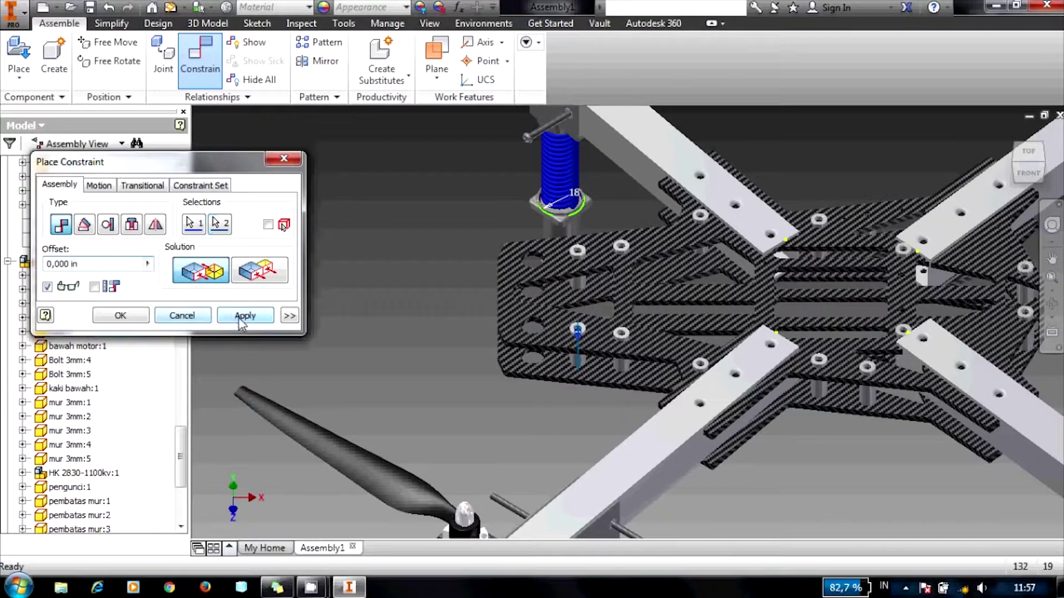
left_click(242, 316)
Step: Align the first washer's hole axis with its matching hole axis
scroll(628, 340, "up", 5)
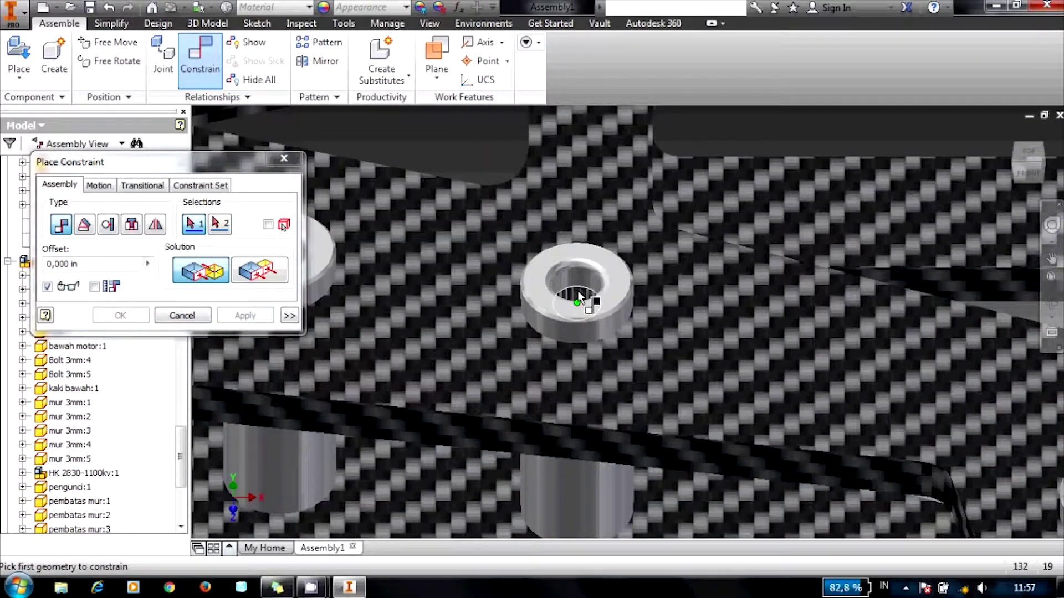
scroll(576, 302, "down", 3)
scroll(575, 297, "down", 3)
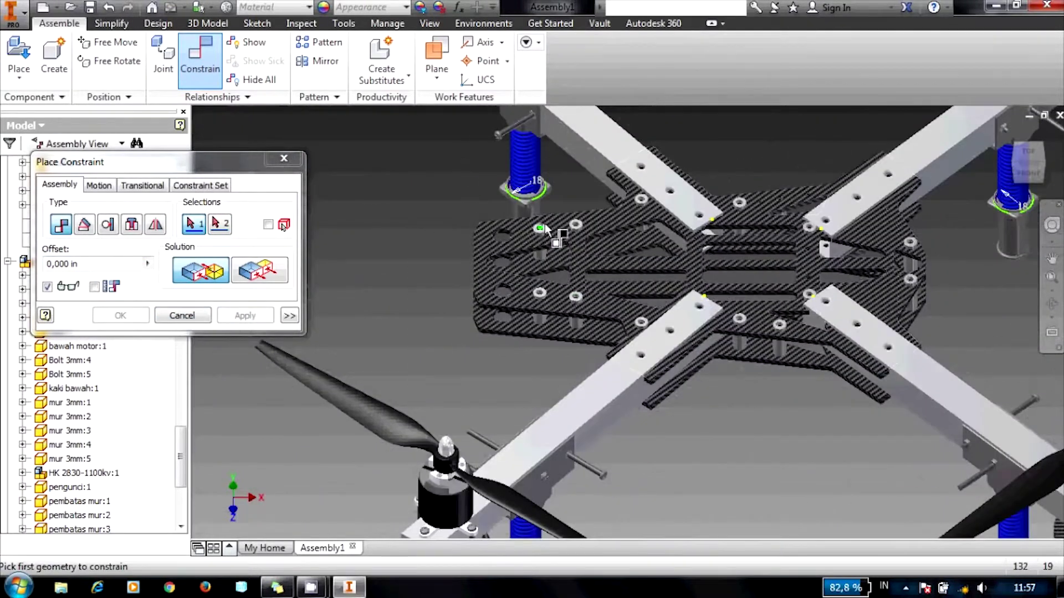
scroll(545, 229, "up", 5)
scroll(545, 228, "up", 5)
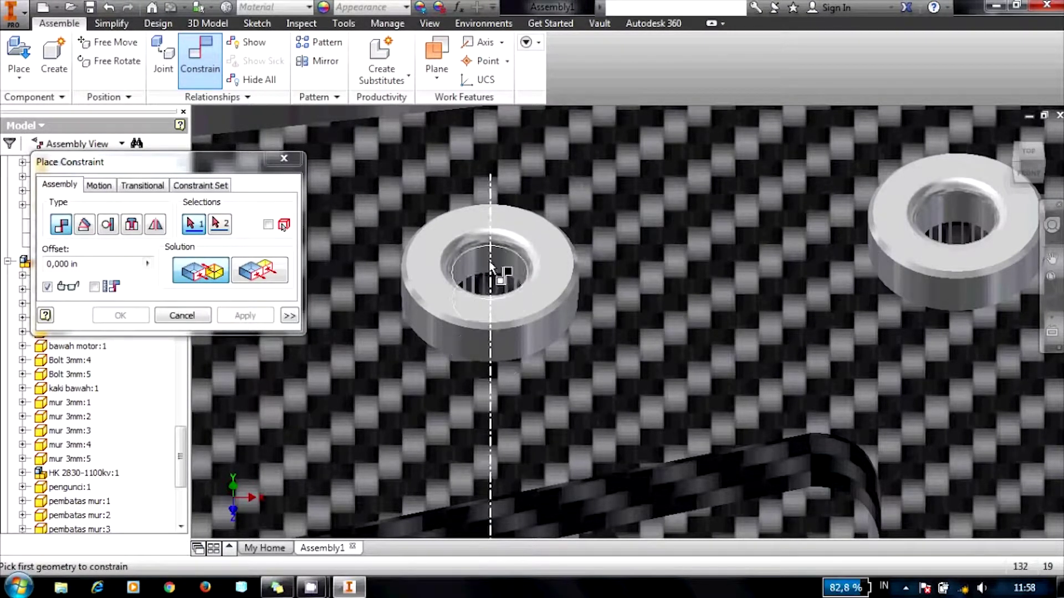
left_click(489, 283)
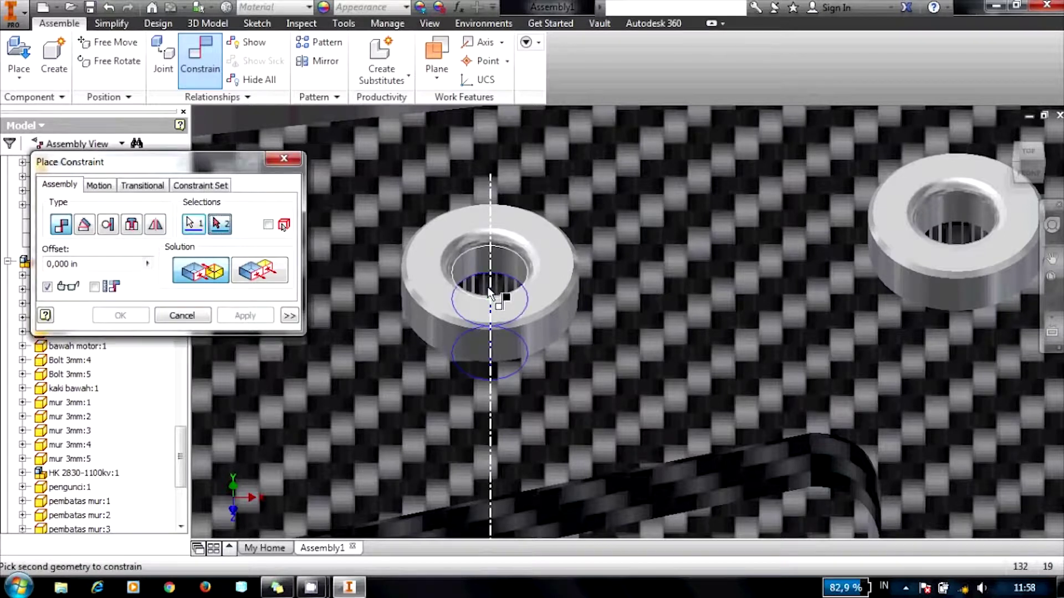
left_click(491, 237)
left_click(244, 315)
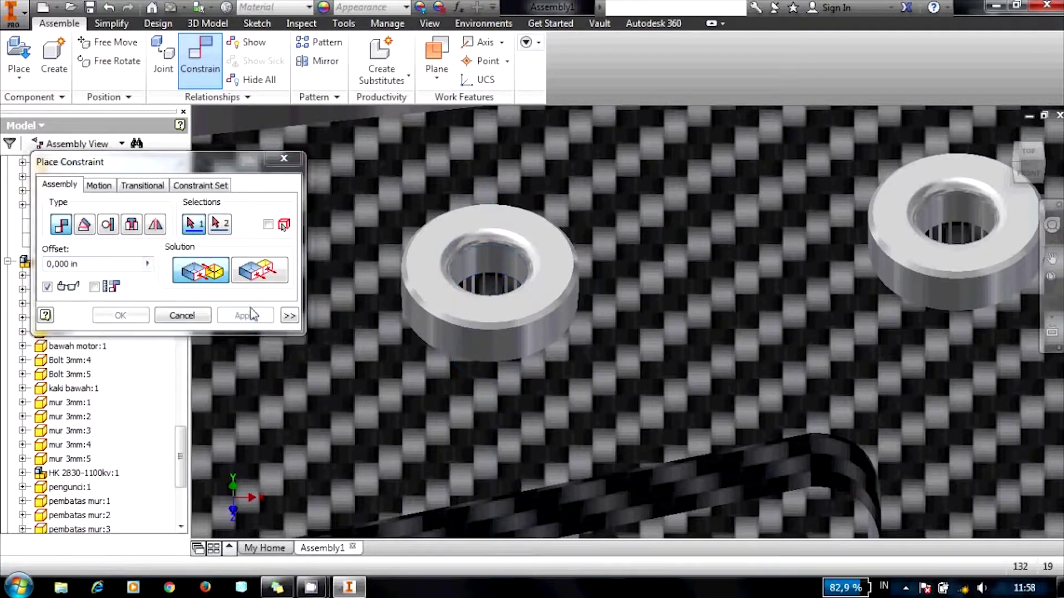
Step: Seat a second washer by mating its hole axis to the upper hole edge
scroll(328, 284, "down", 10)
scroll(621, 350, "up", 5)
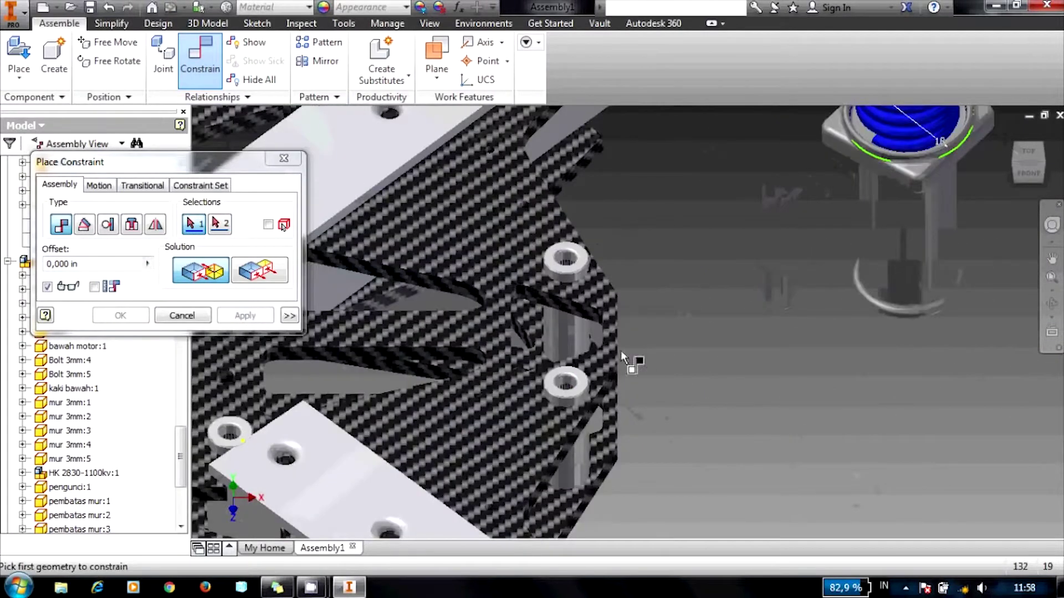
scroll(567, 397, "up", 3)
scroll(558, 377, "up", 2)
scroll(558, 369, "up", 3)
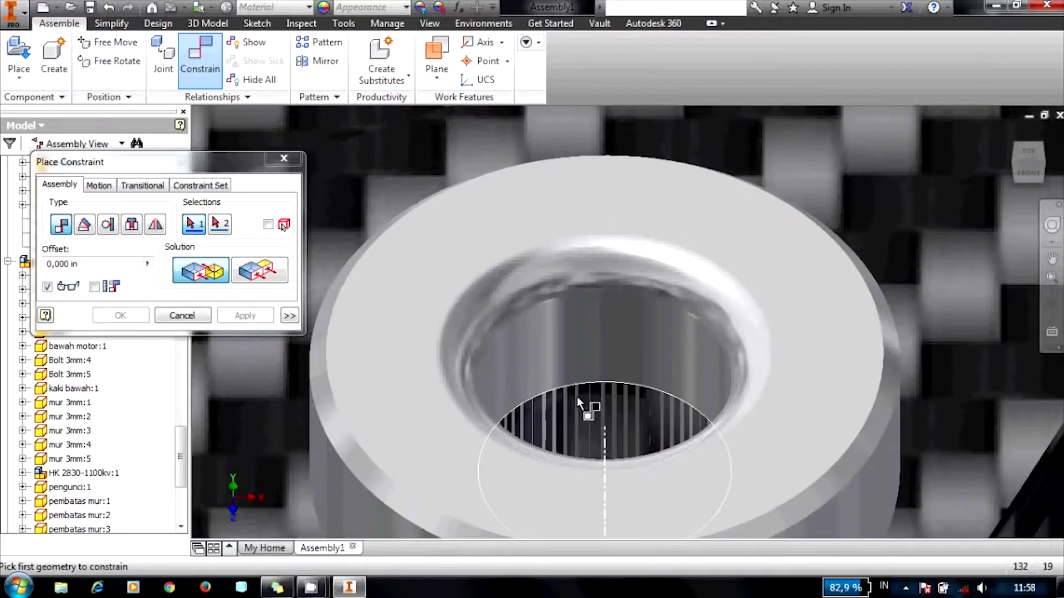
left_click(577, 400)
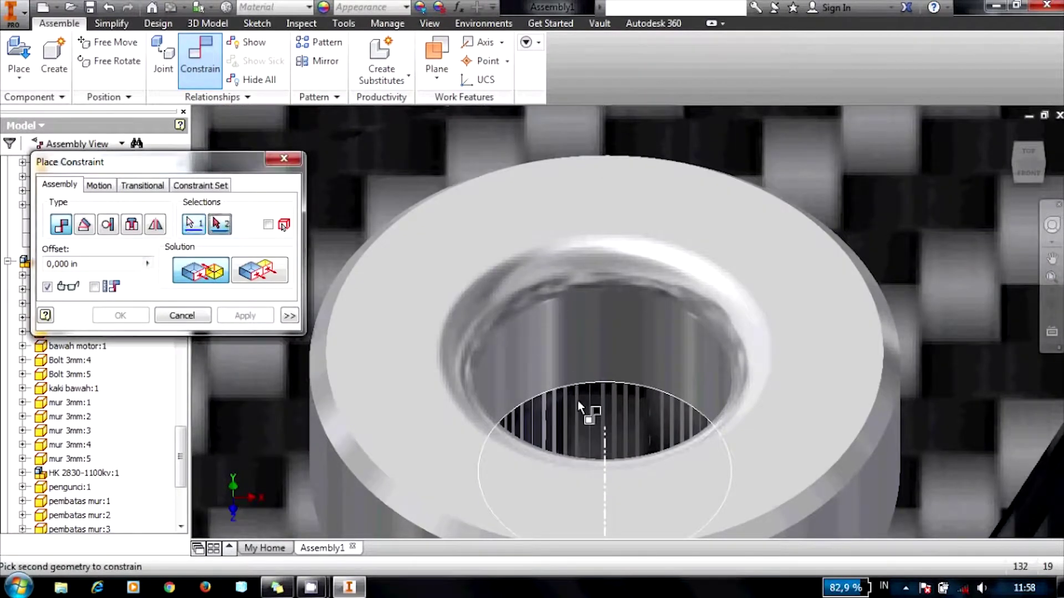
left_click(600, 254)
left_click(245, 315)
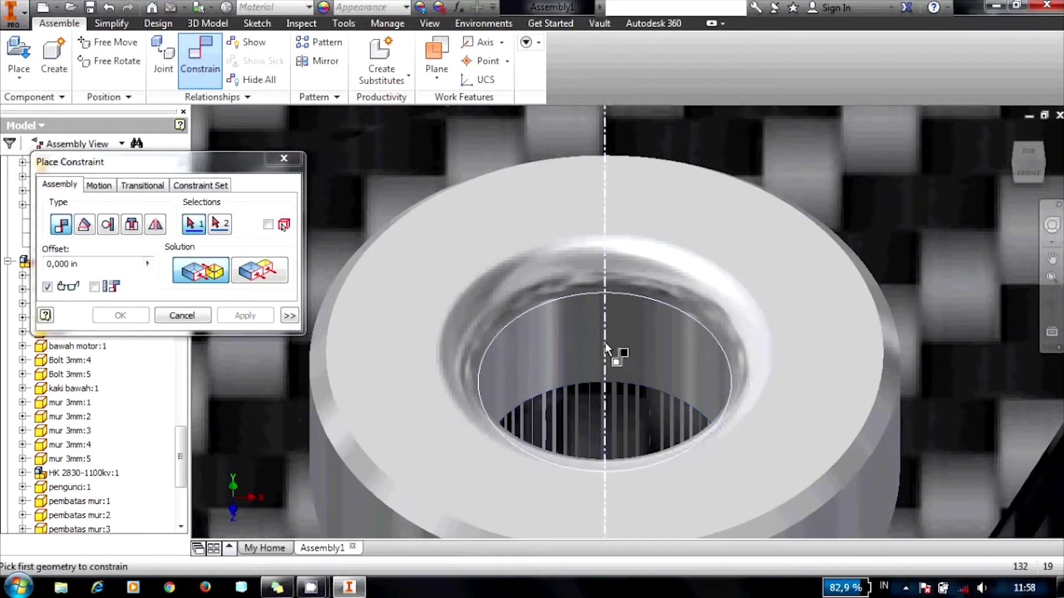
Step: Seat the next washer the same way, then close the constraint tool
scroll(605, 343, "down", 5)
scroll(600, 277, "down", 2)
scroll(604, 277, "up", 2)
scroll(609, 305, "up", 3)
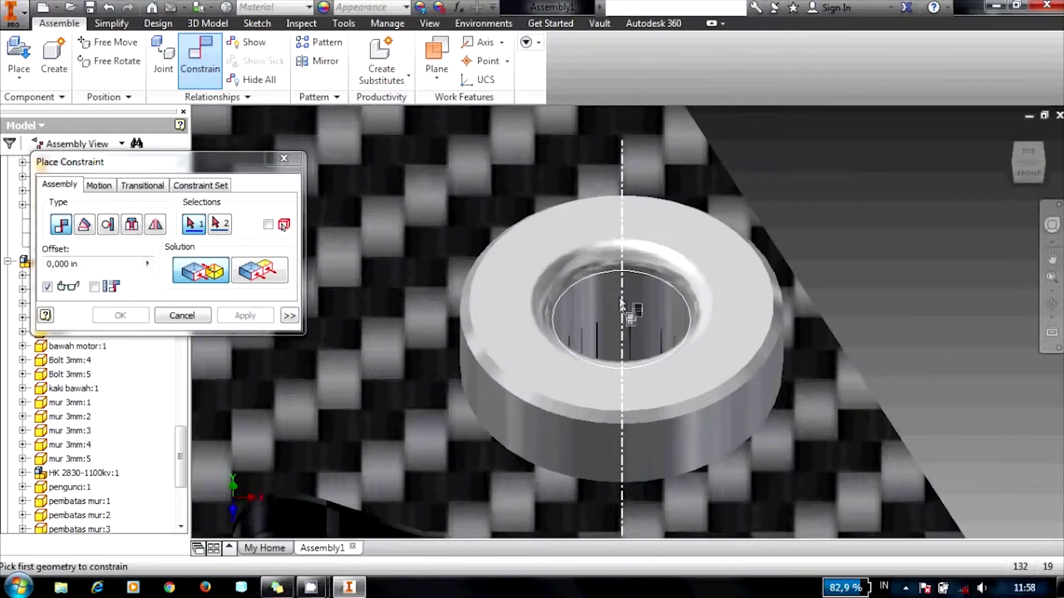
left_click(616, 326)
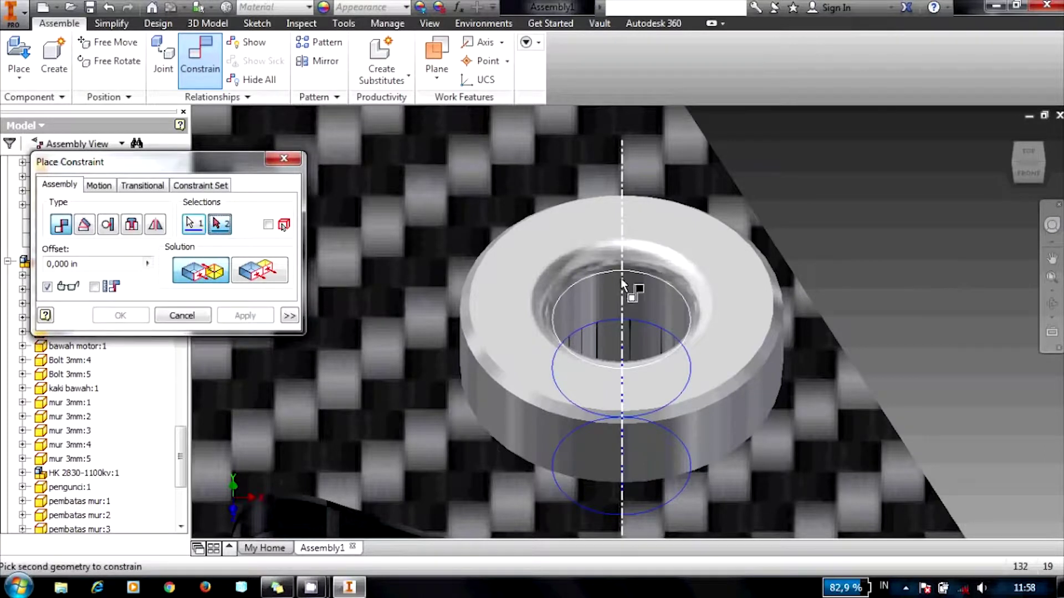
left_click(622, 254)
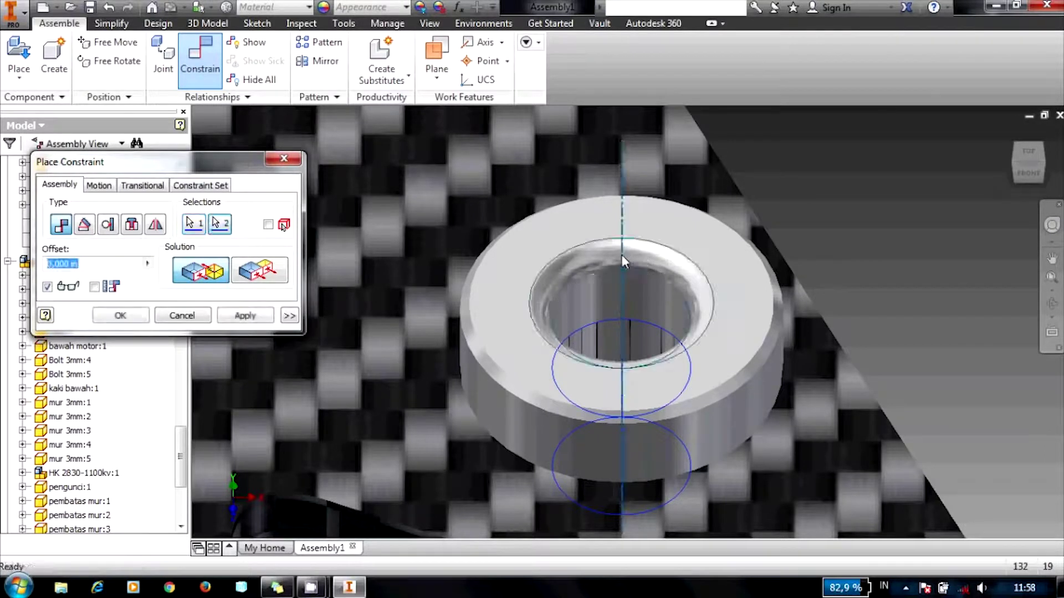
left_click(245, 316)
scroll(554, 283, "down", 5)
scroll(682, 297, "down", 2)
scroll(637, 302, "down", 5)
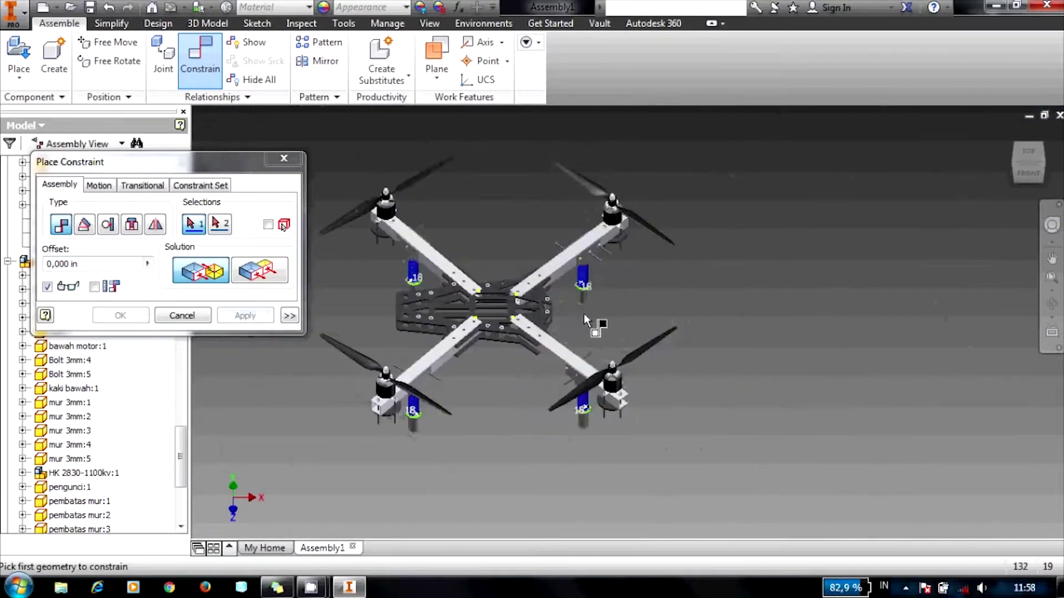
left_click(195, 321)
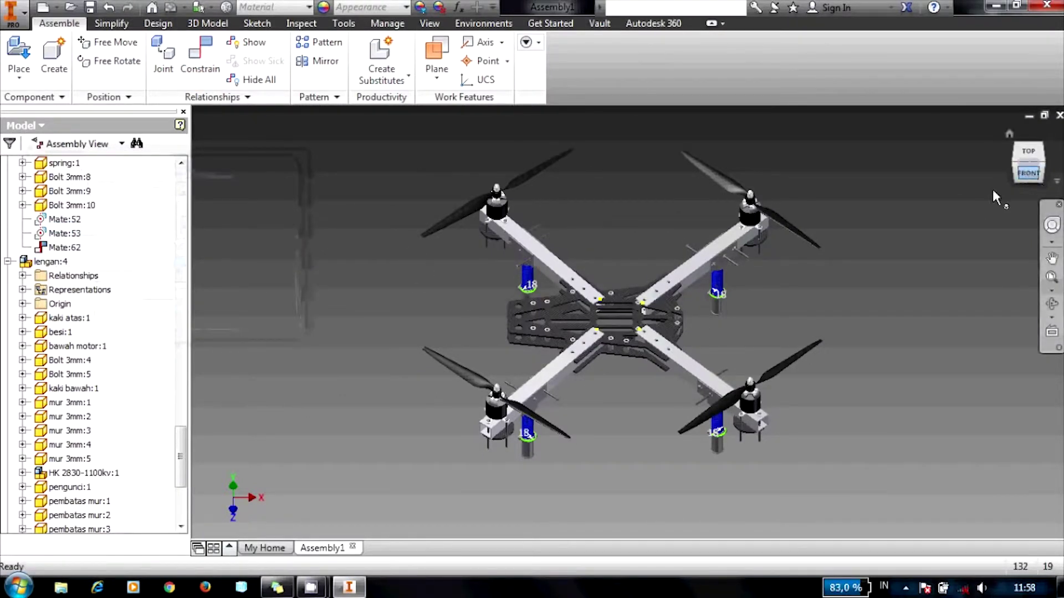
Step: Switch to the front view and drag the upper carbon plate above the frame
left_click(1028, 172)
scroll(631, 311, "up", 3)
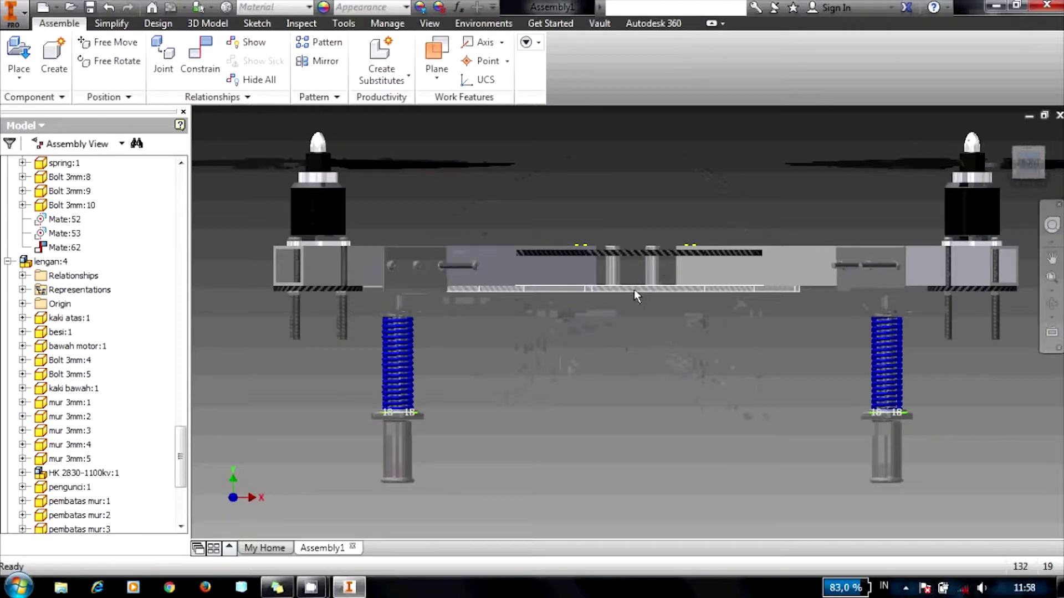
mouse_move(634, 289)
left_mouse_down()
mouse_move(625, 217)
mouse_move(643, 173)
left_mouse_up()
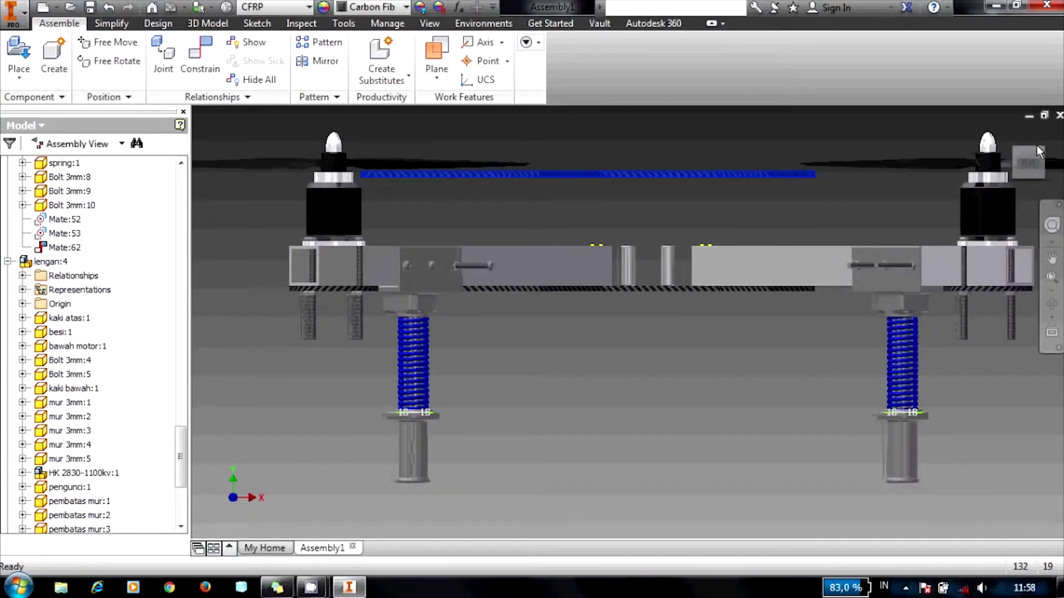
left_click(1025, 176)
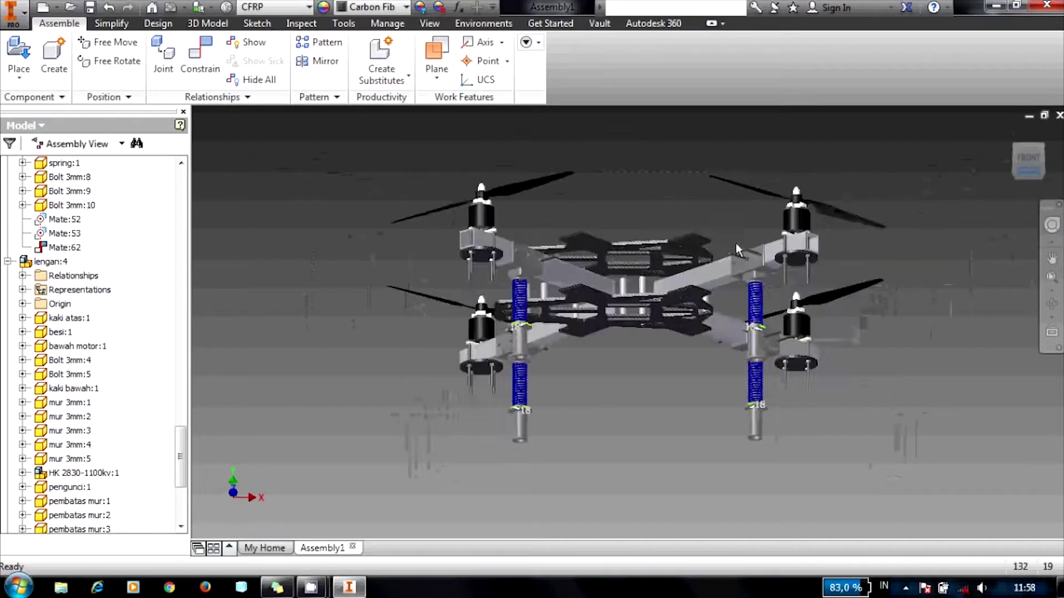
Step: Mate a hole on the upper carbon plate to the standoff's end
left_click(190, 67)
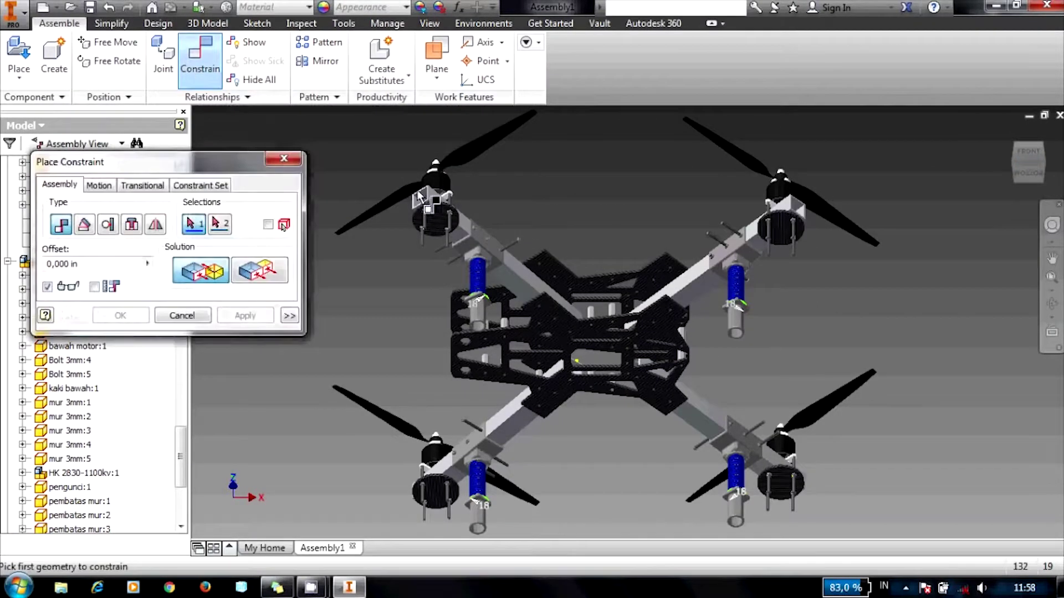
scroll(505, 262, "down", 5)
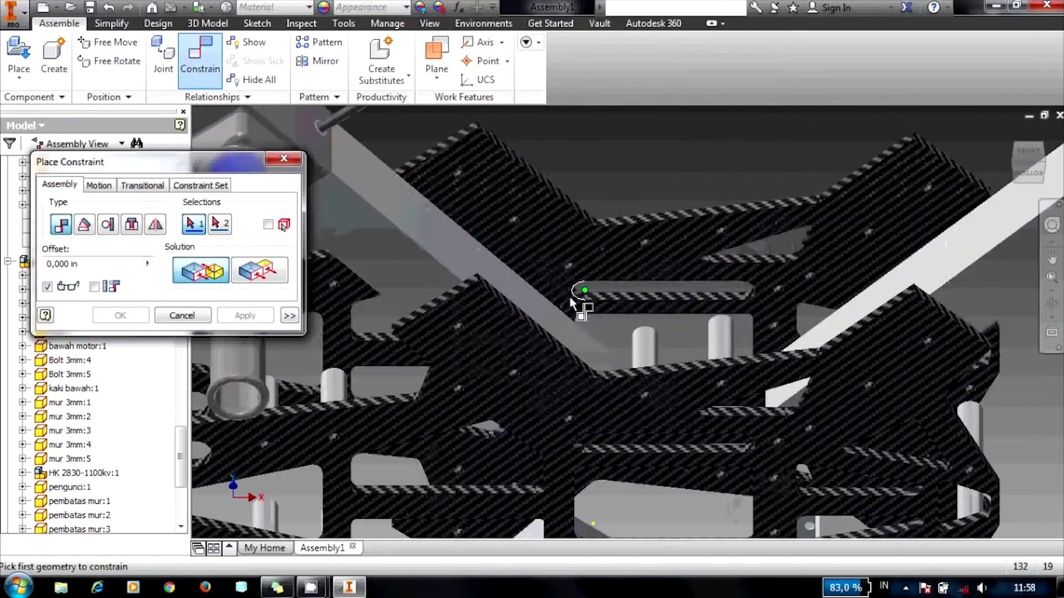
left_click(553, 227)
left_click(1009, 135)
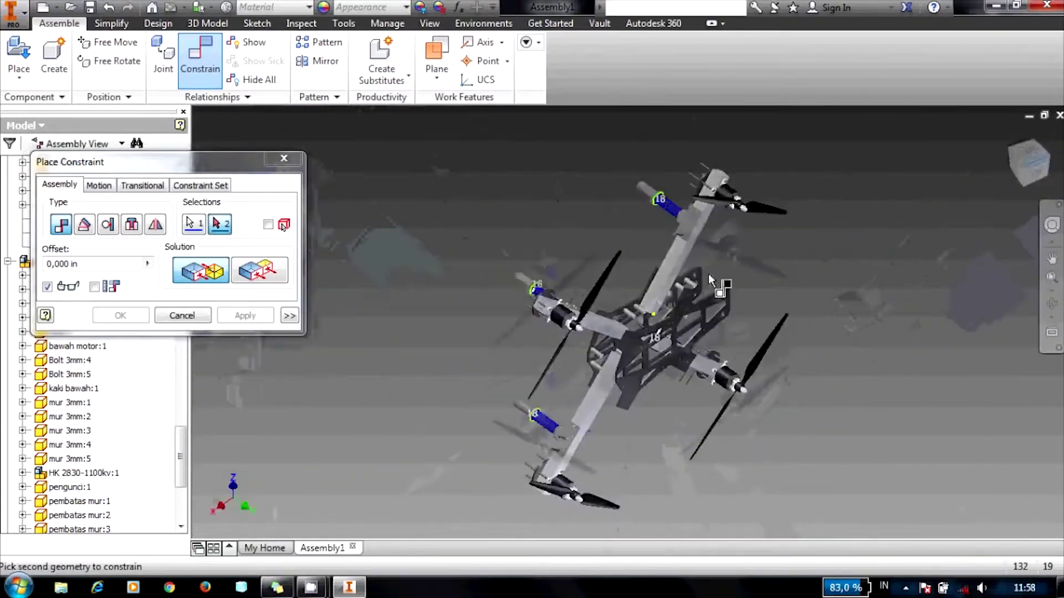
scroll(693, 346, "down", 3)
scroll(691, 343, "down", 2)
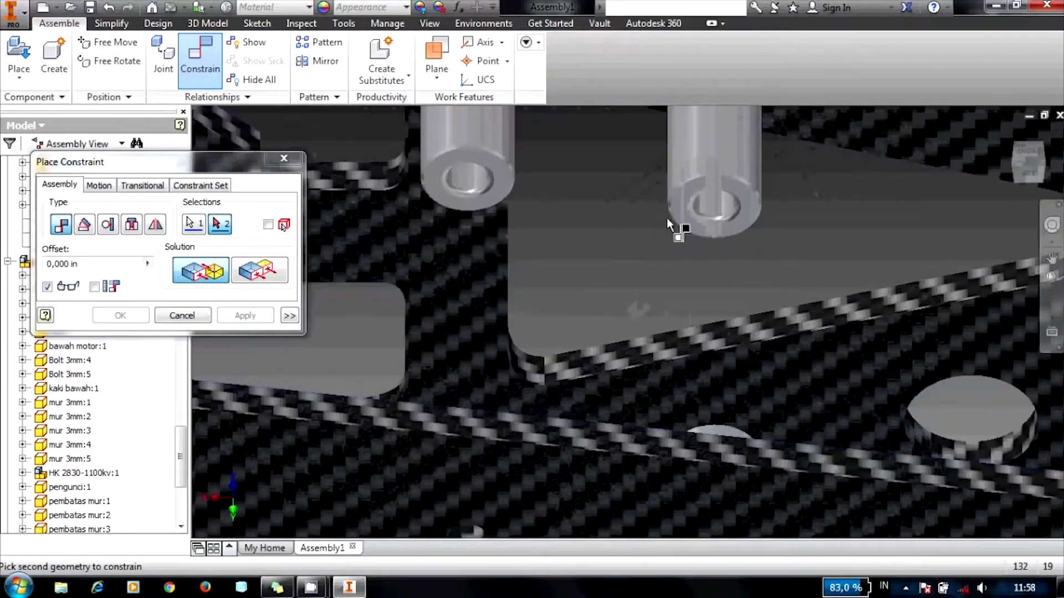
left_click(679, 205)
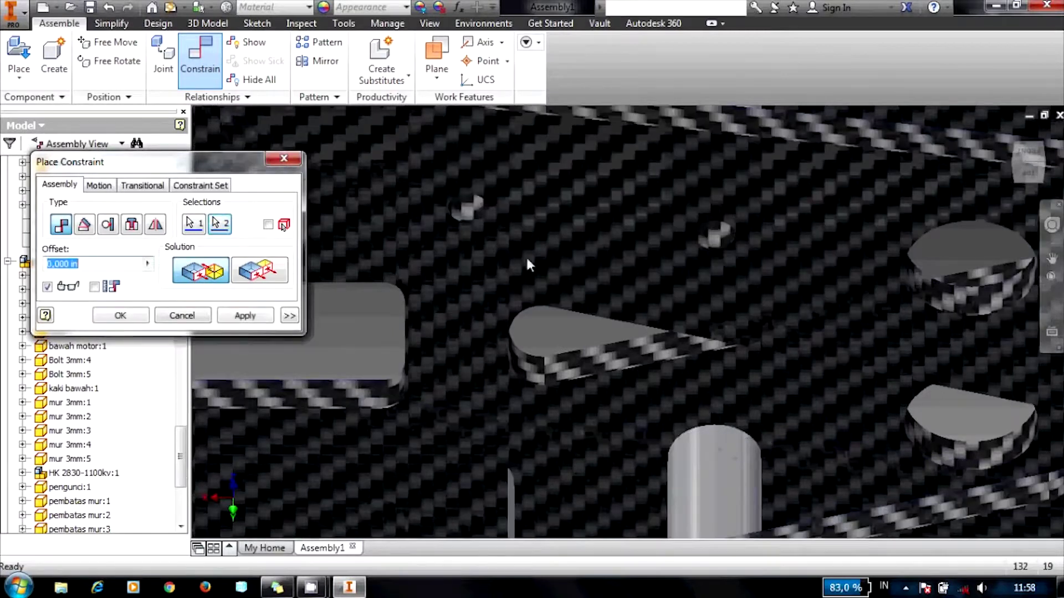
left_click(244, 315)
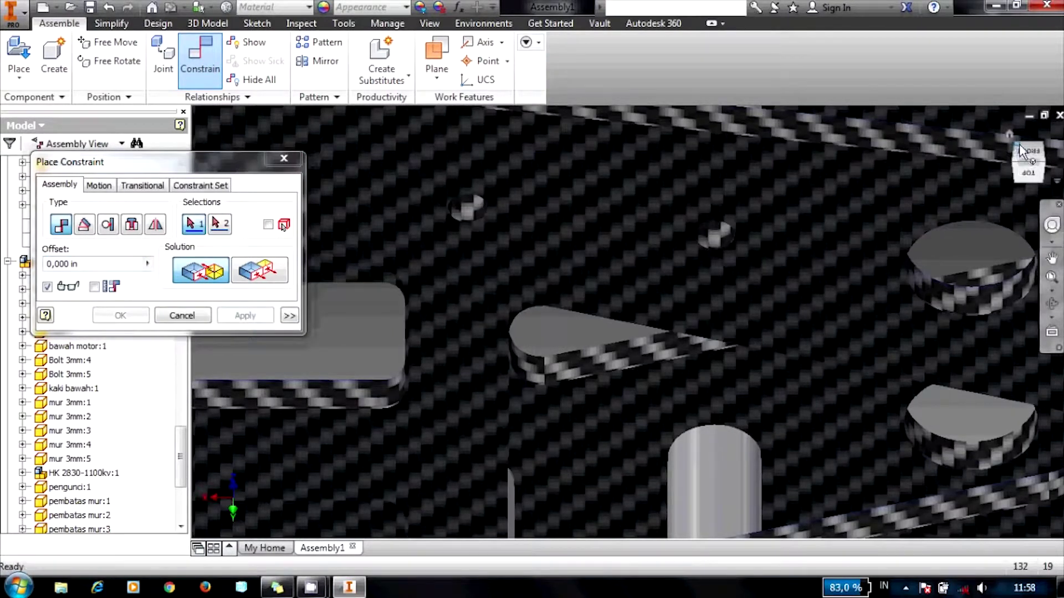
Step: Check the drone from home, front and angled top views, then cancel the constraint
left_click(1010, 136)
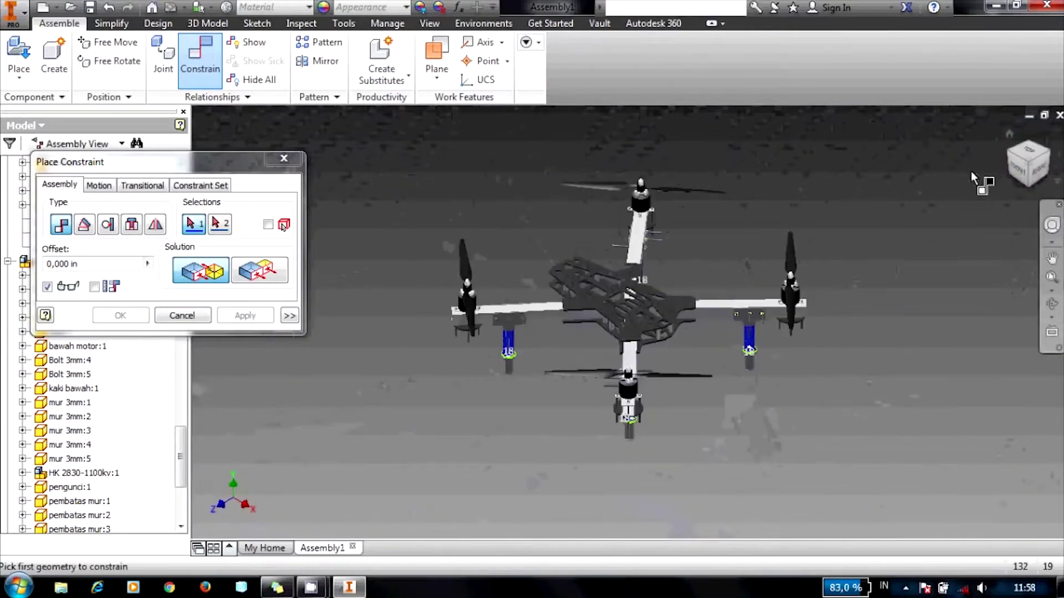
left_click(1015, 176)
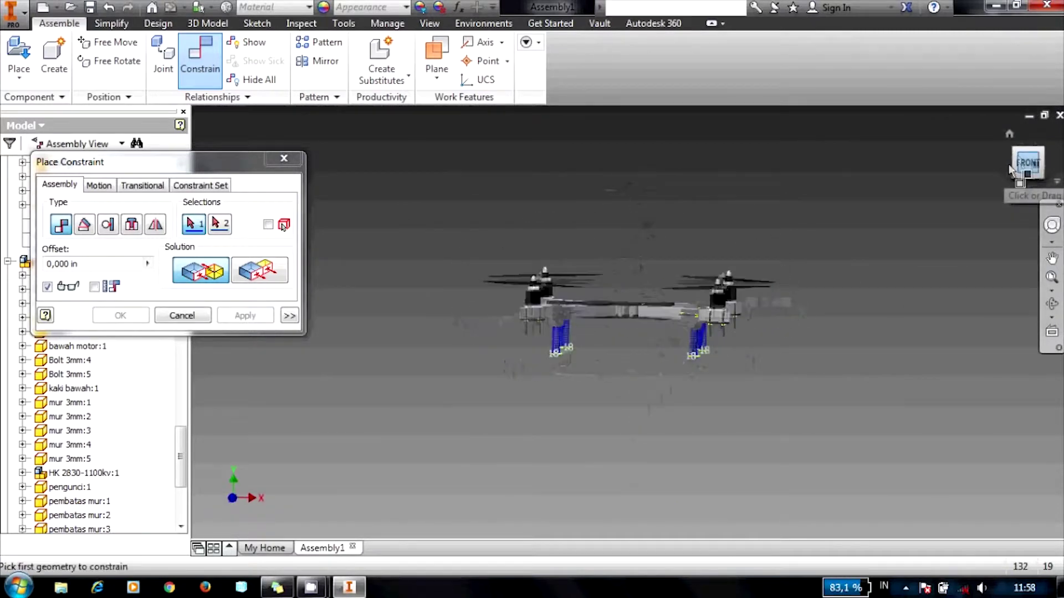
left_click(1024, 152)
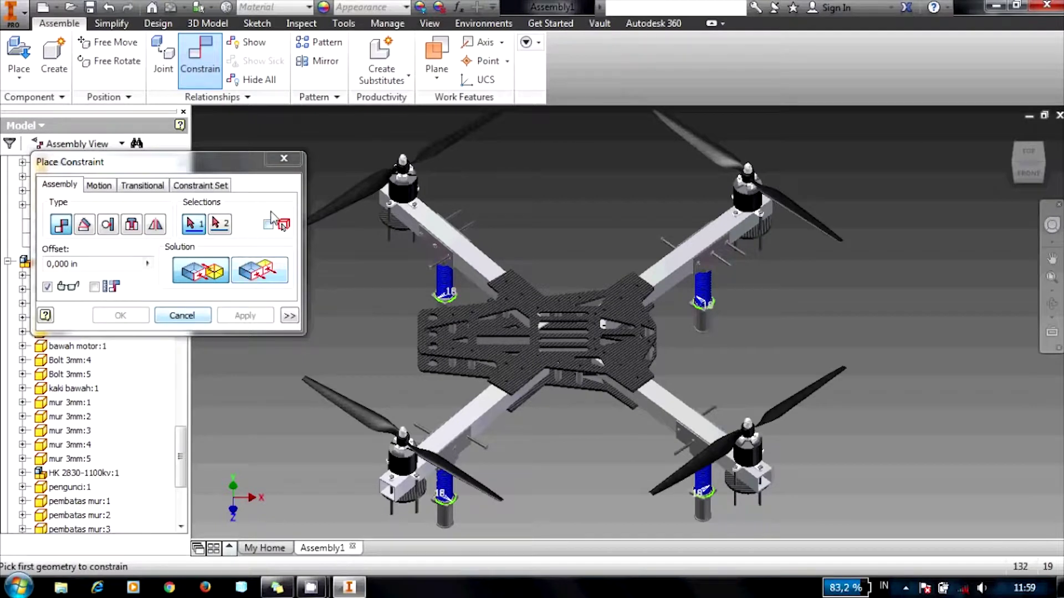
left_click(284, 159)
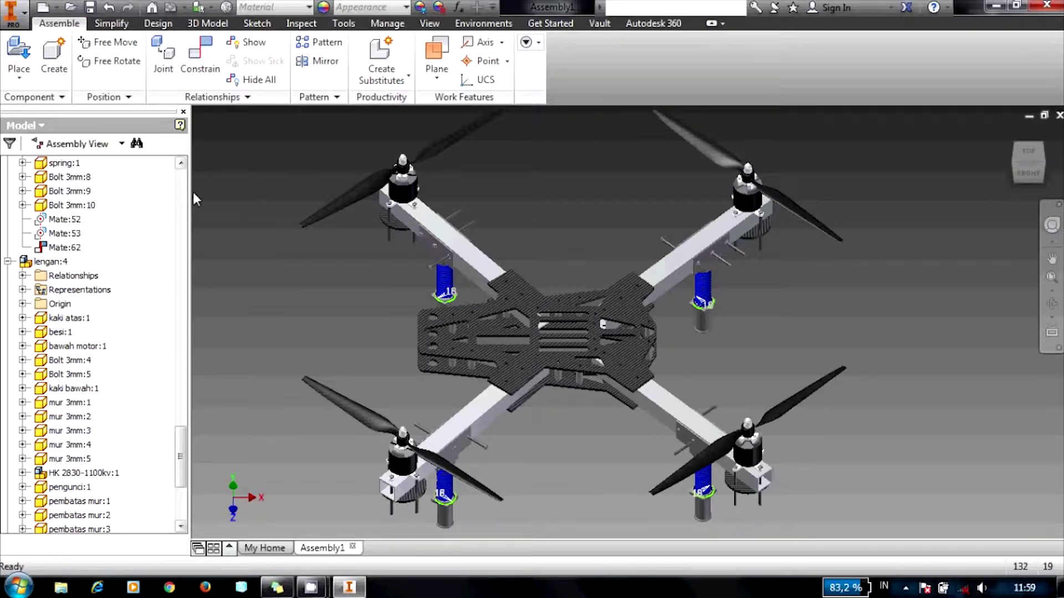
Step: Browse the part files and insert the pembatas 1.5 mm spacer
left_click(25, 66)
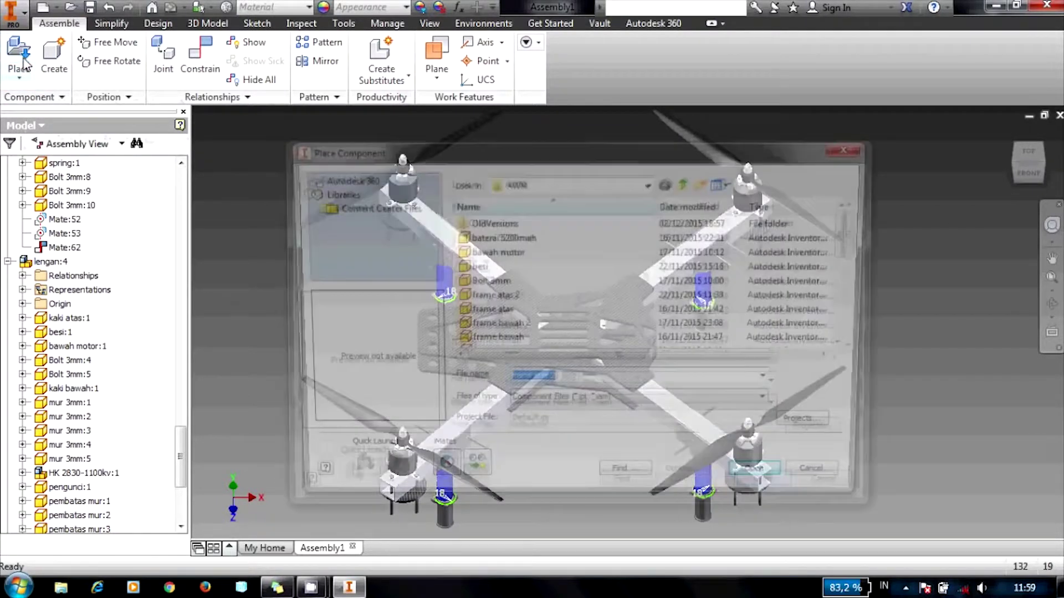
left_click(499, 237)
left_click(499, 267)
left_click(500, 298)
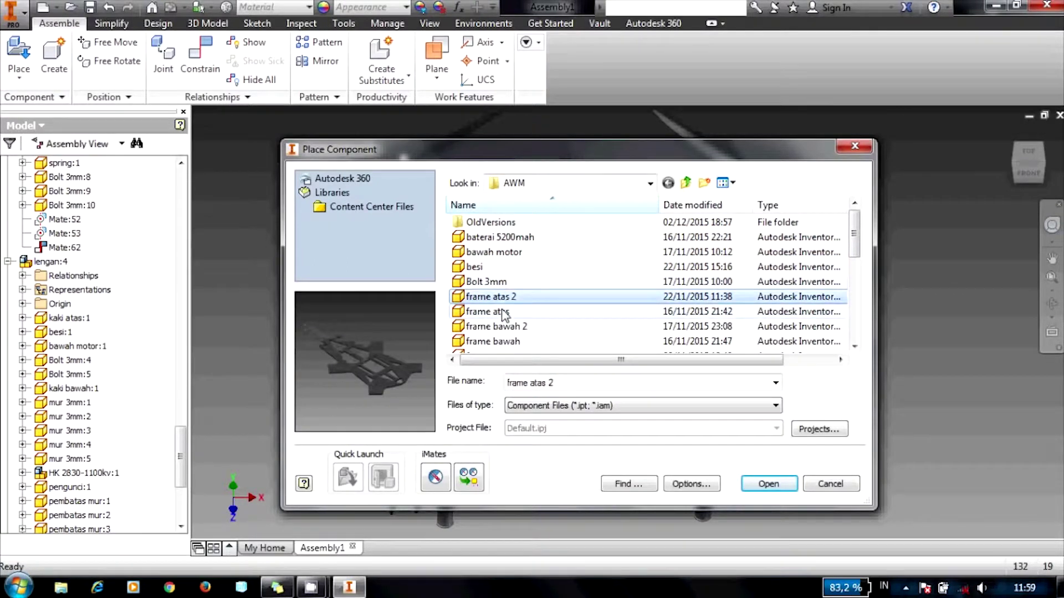
scroll(501, 316, "down", 2)
left_click(499, 312)
left_click(499, 342)
scroll(499, 342, "down", 1)
left_click(498, 317)
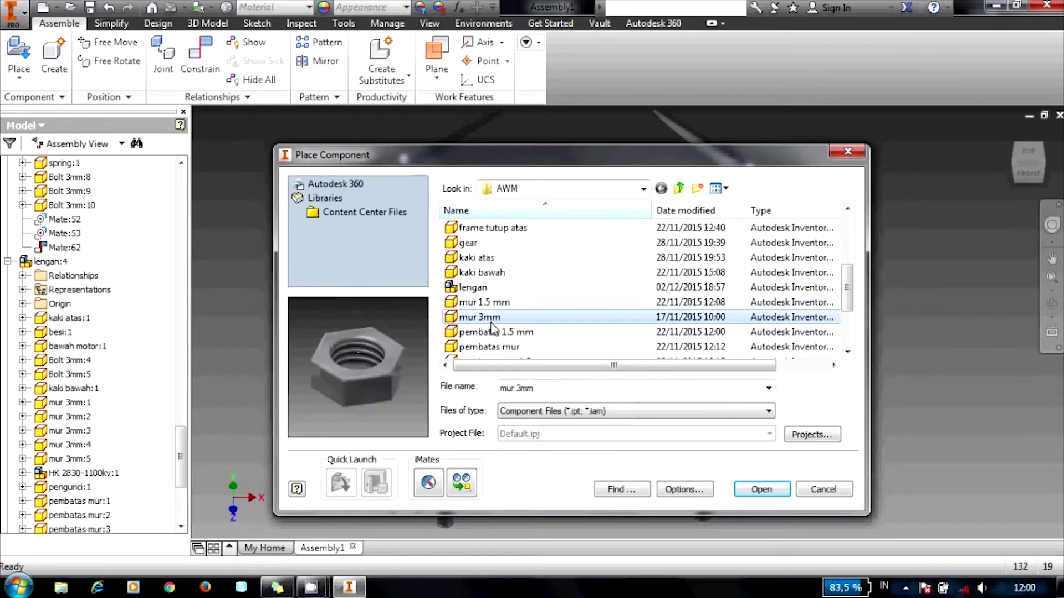
left_click(499, 347)
scroll(504, 327, "down", 2)
double_click(520, 247)
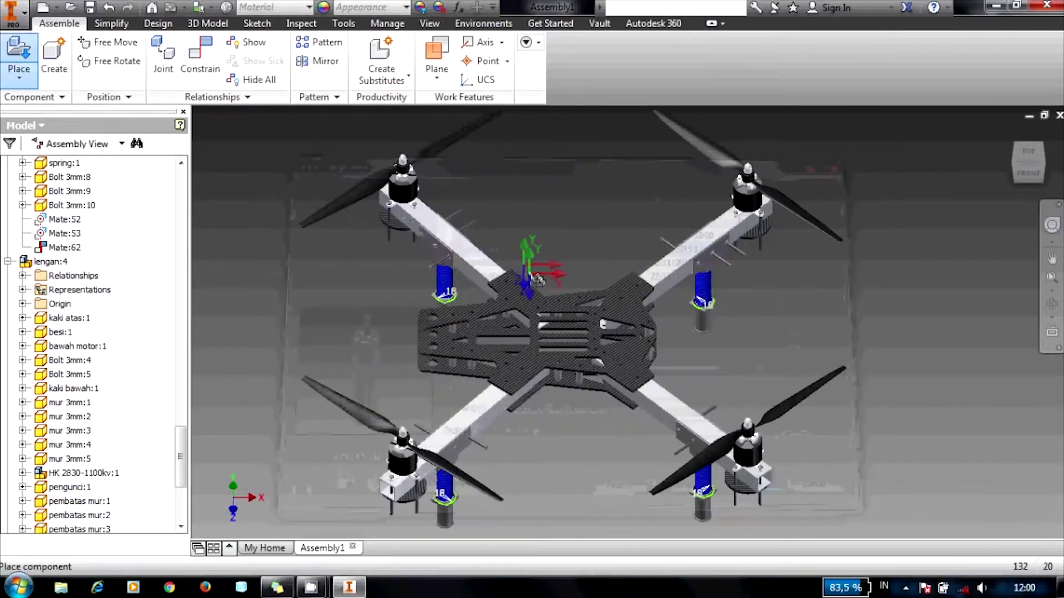
Step: View the drone from an angled corner and then from the front
scroll(533, 271, "down", 2)
scroll(532, 277, "down", 2)
scroll(530, 277, "up", 2)
scroll(530, 266, "up", 5)
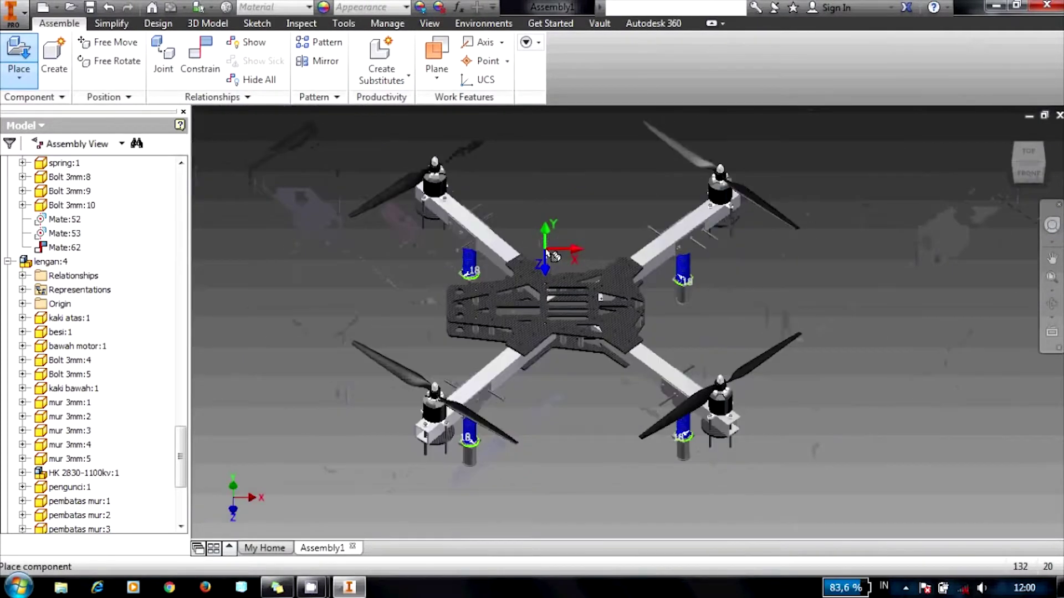
left_click(1019, 171)
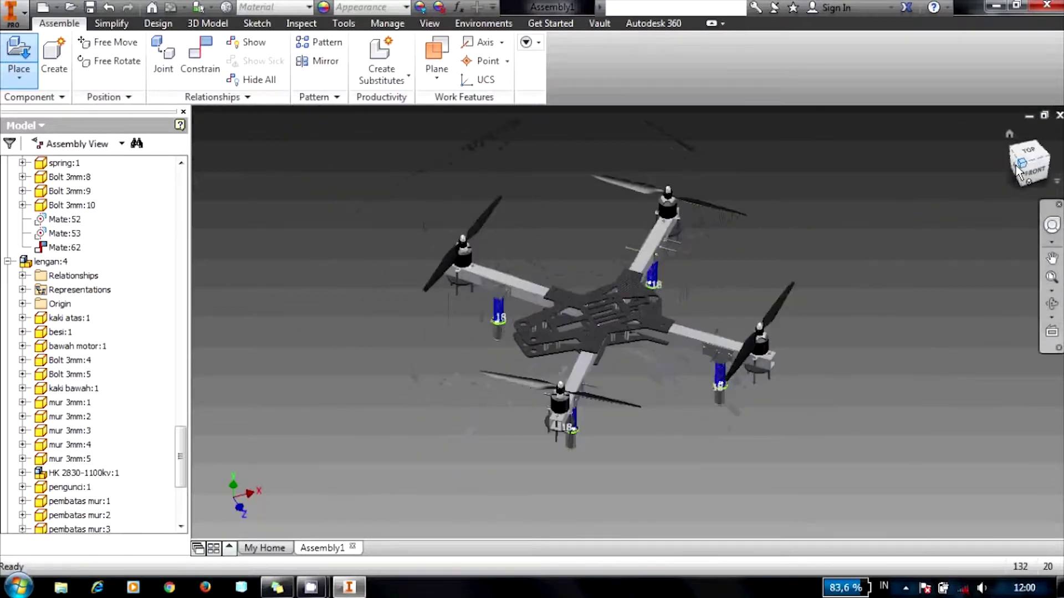
left_click(1035, 176)
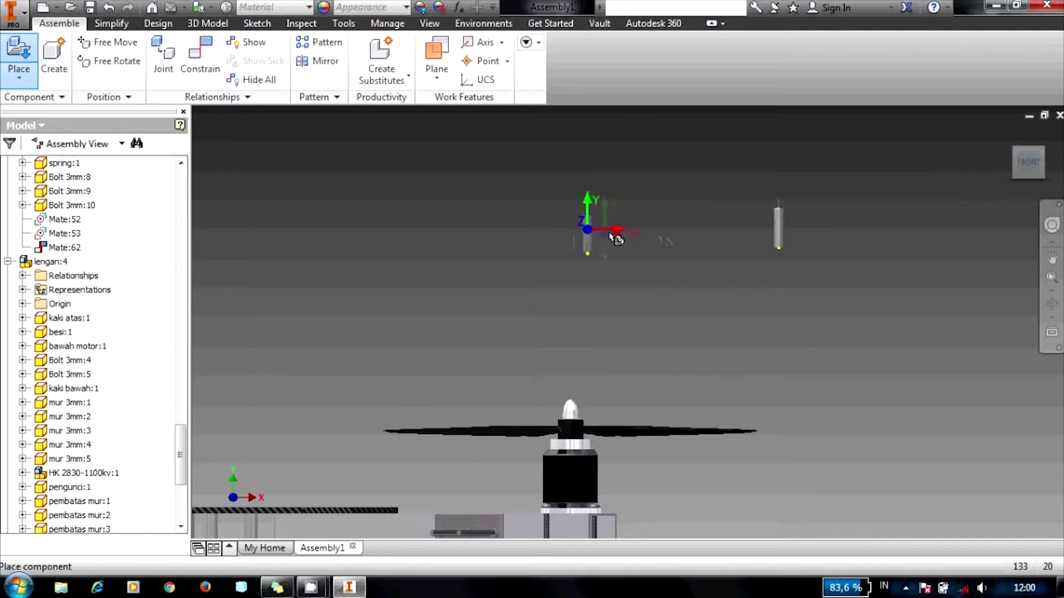
Step: Stop placing copies and free-rotate the new pembatas 1.5 mm standoff upright
key("Escape")
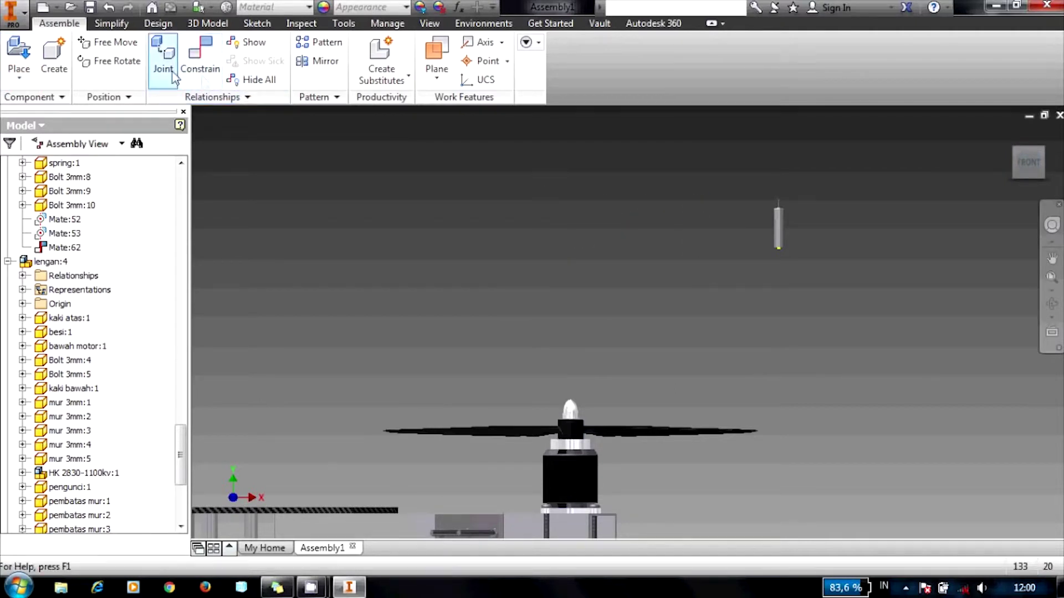
left_click(102, 62)
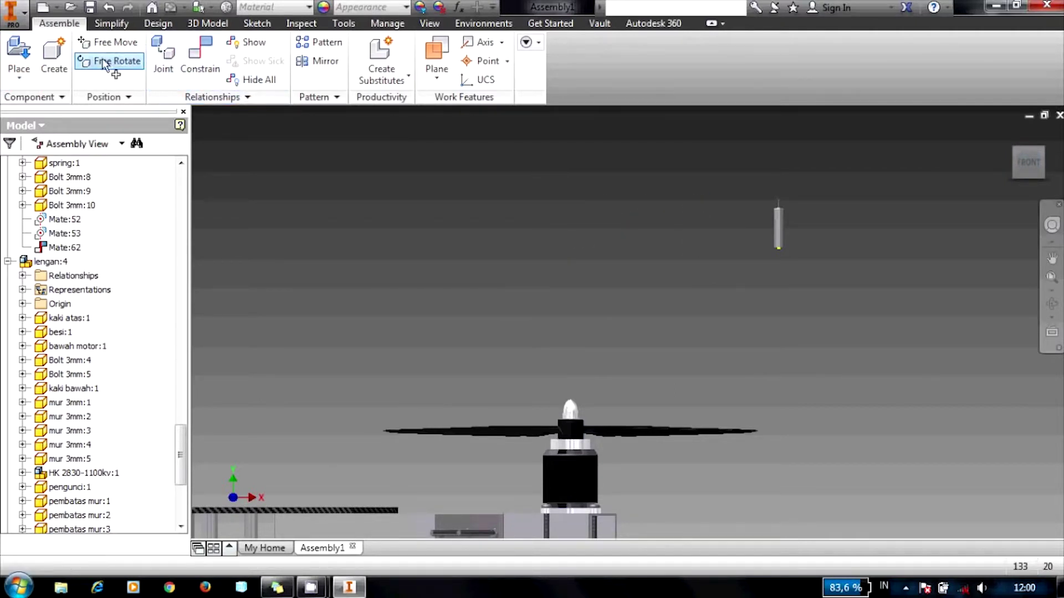
scroll(776, 230, "up", 3)
left_click(776, 227)
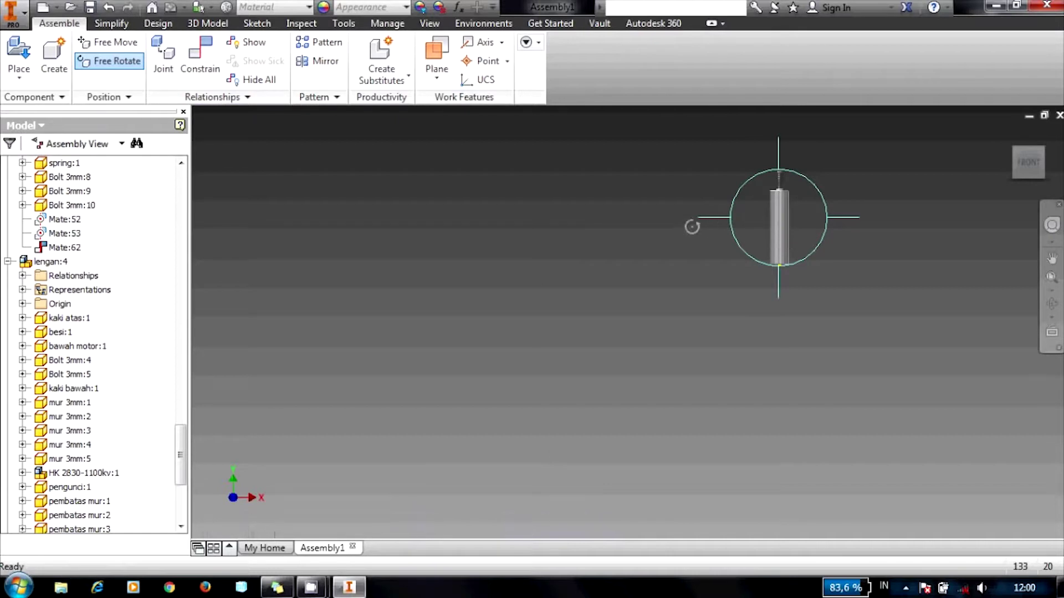
mouse_move(697, 223)
left_mouse_down()
mouse_move(733, 278)
mouse_move(805, 301)
mouse_move(852, 256)
mouse_move(860, 220)
left_mouse_up()
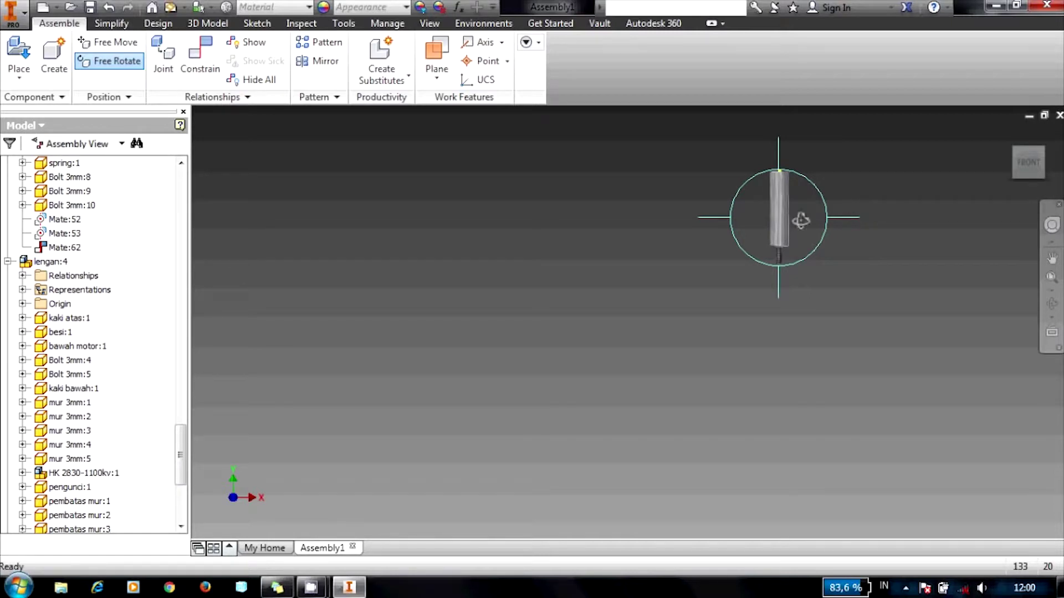
key("Escape")
Step: In the top view, drag the standoff beside the upper carbon frame plate
scroll(554, 308, "down", 5)
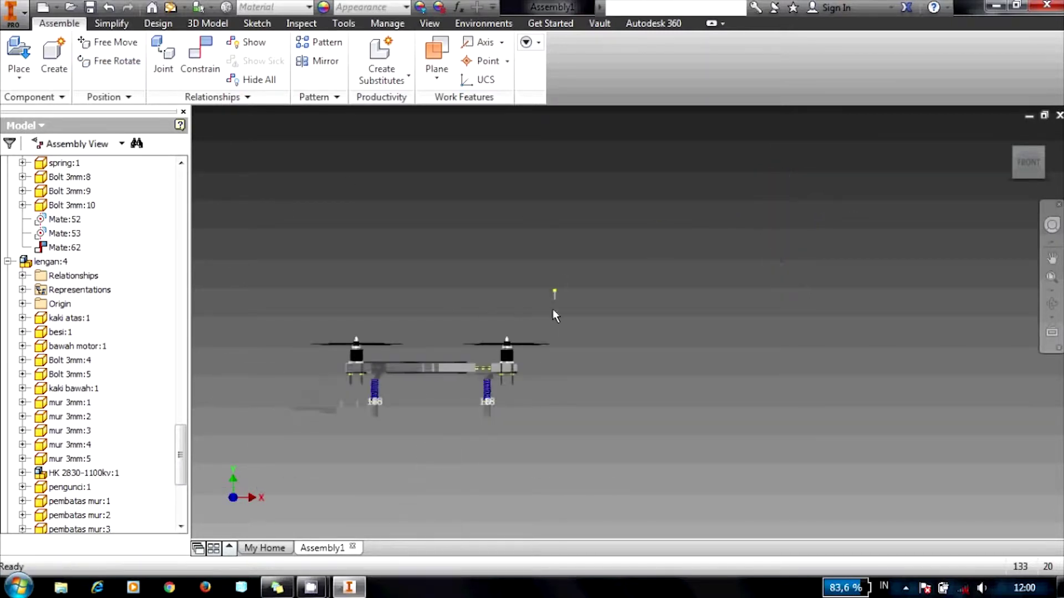
scroll(554, 308, "up", 3)
left_click(1017, 151)
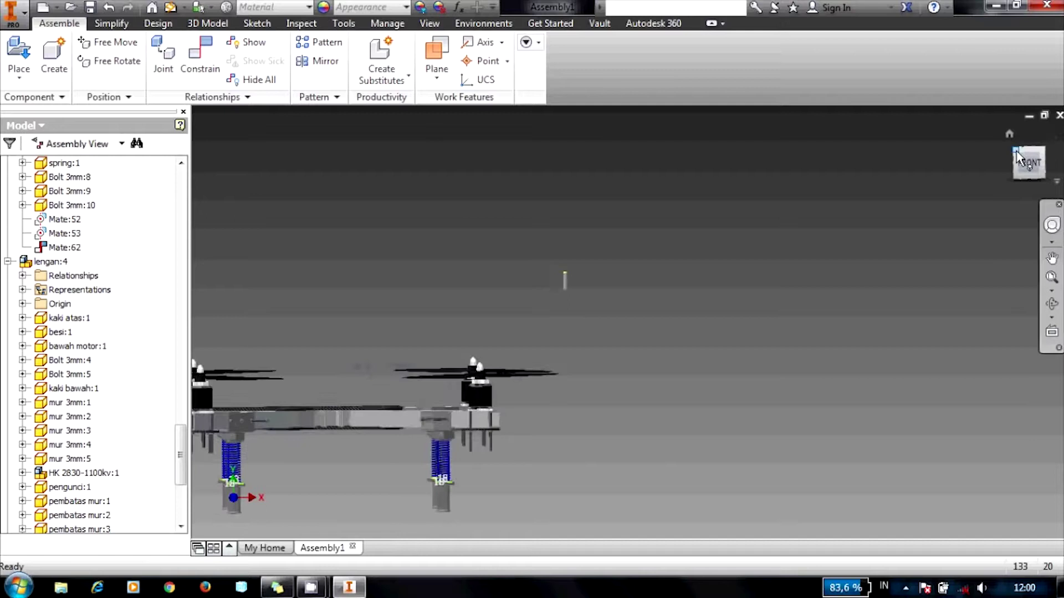
scroll(742, 312, "up", 5)
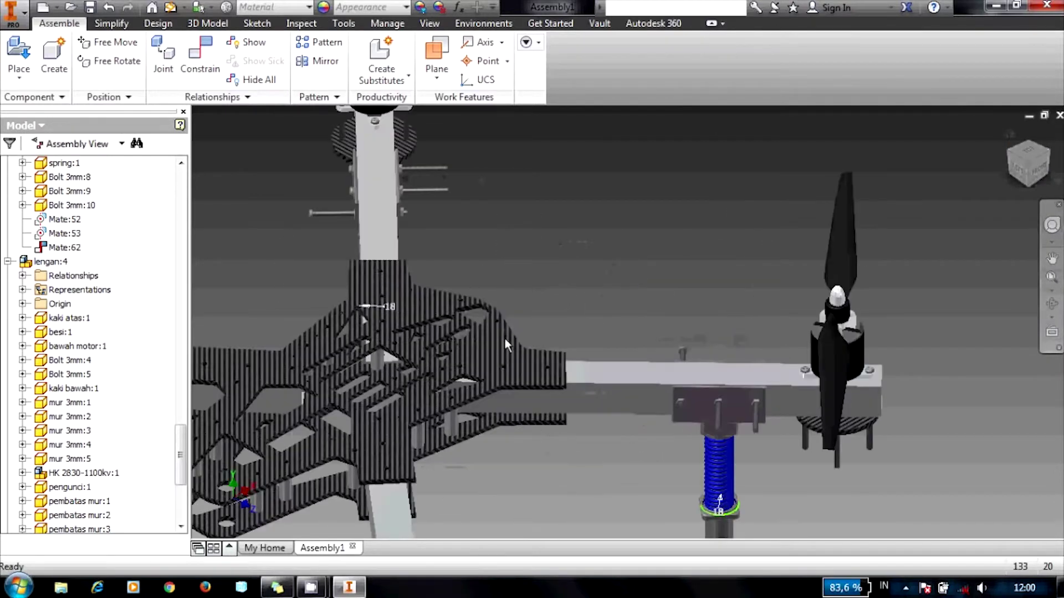
left_click(1032, 155)
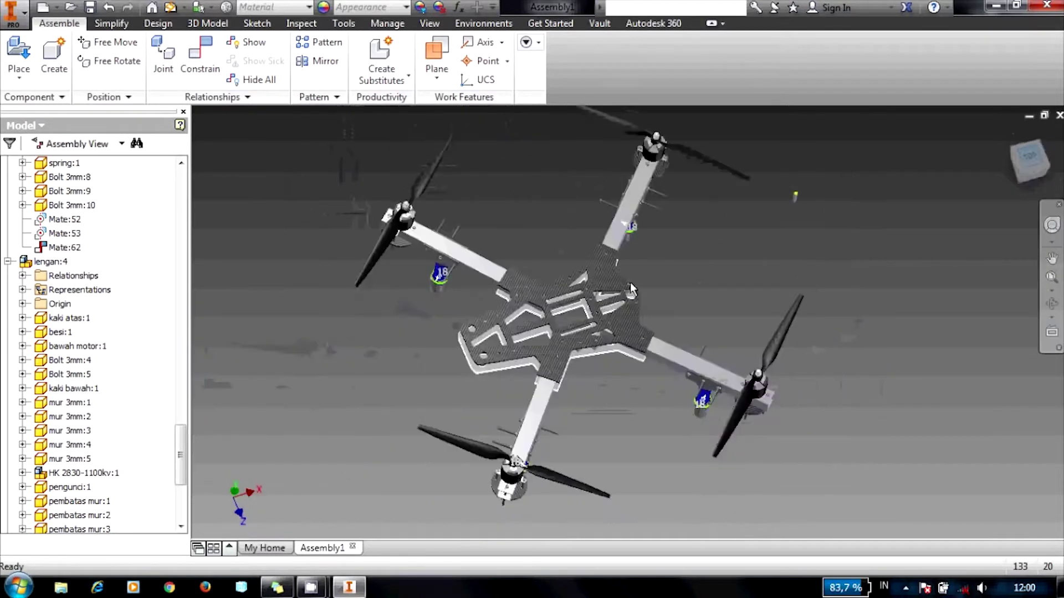
scroll(798, 316, "up", 3)
scroll(726, 324, "up", 3)
left_click_drag(720, 312, 625, 323)
left_click_drag(441, 344, 443, 335)
scroll(454, 329, "down", 4)
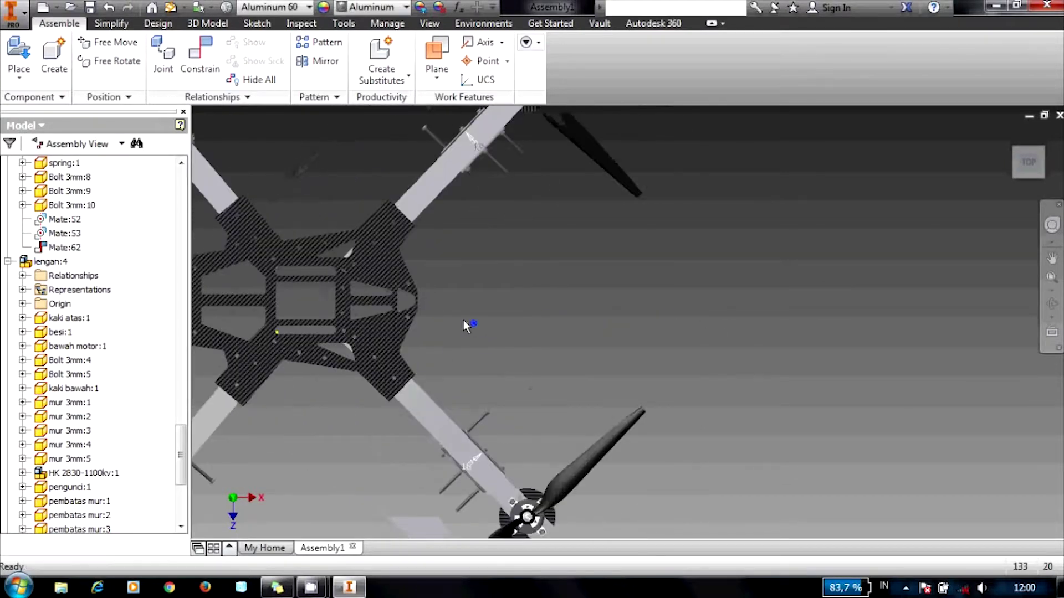
Step: Drop standoff copies into the first five holes of the upper carbon plate
scroll(465, 327, "up", 4)
right_click(480, 327)
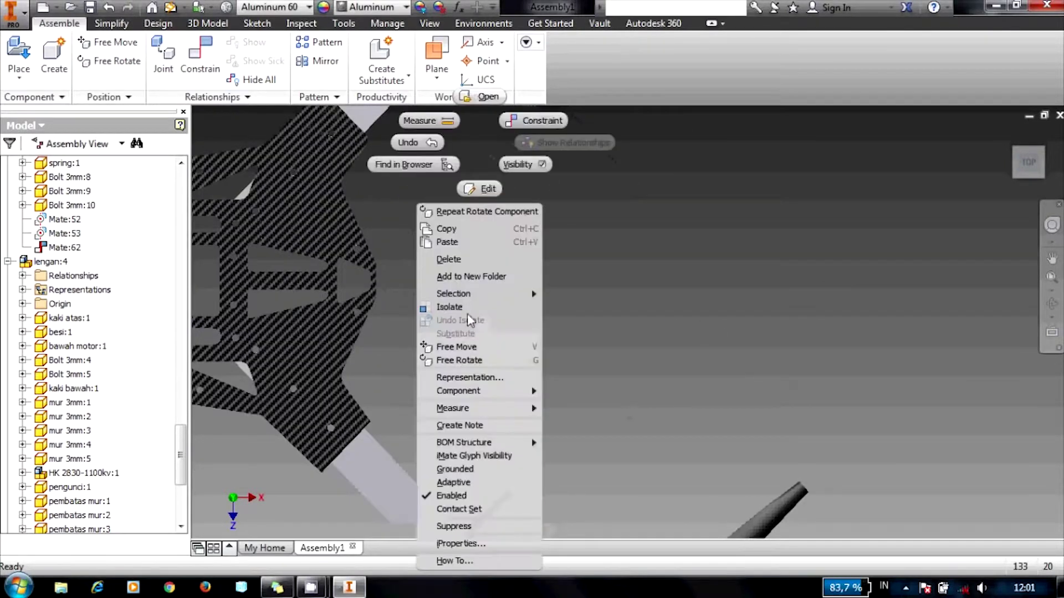
left_click(465, 234)
scroll(593, 268, "down", 5)
scroll(454, 287, "up", 5)
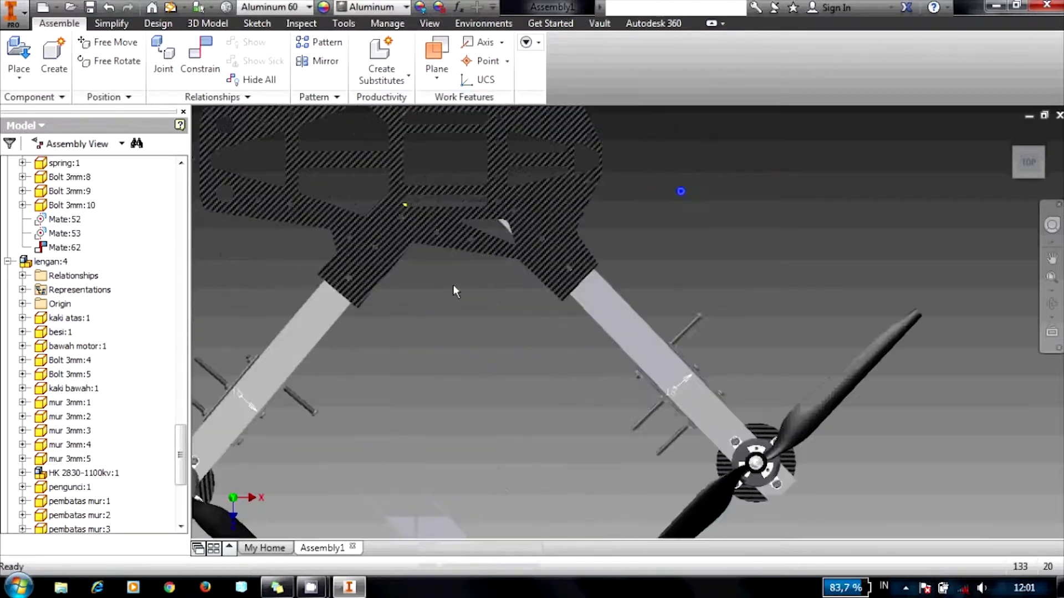
scroll(423, 219, "up", 2)
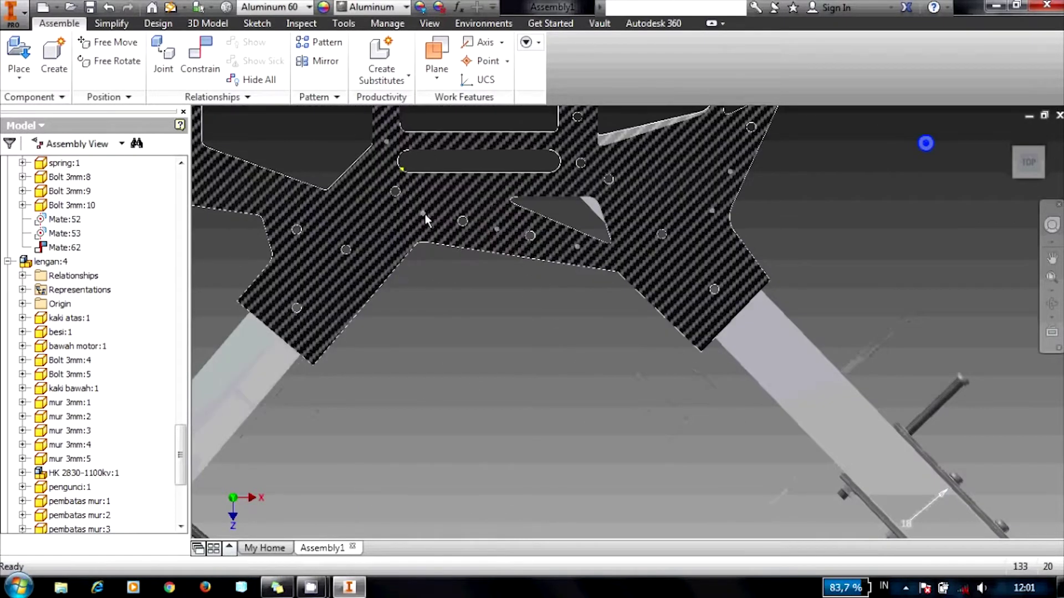
left_click(424, 214)
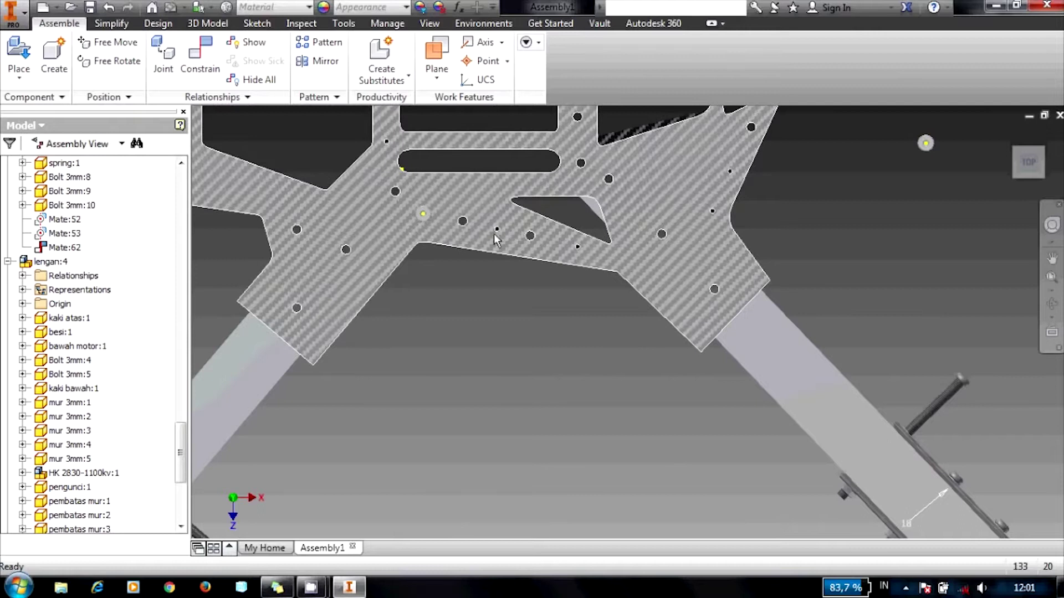
left_click(495, 229)
left_click(577, 247)
scroll(654, 229, "down", 3)
scroll(658, 227, "up", 3)
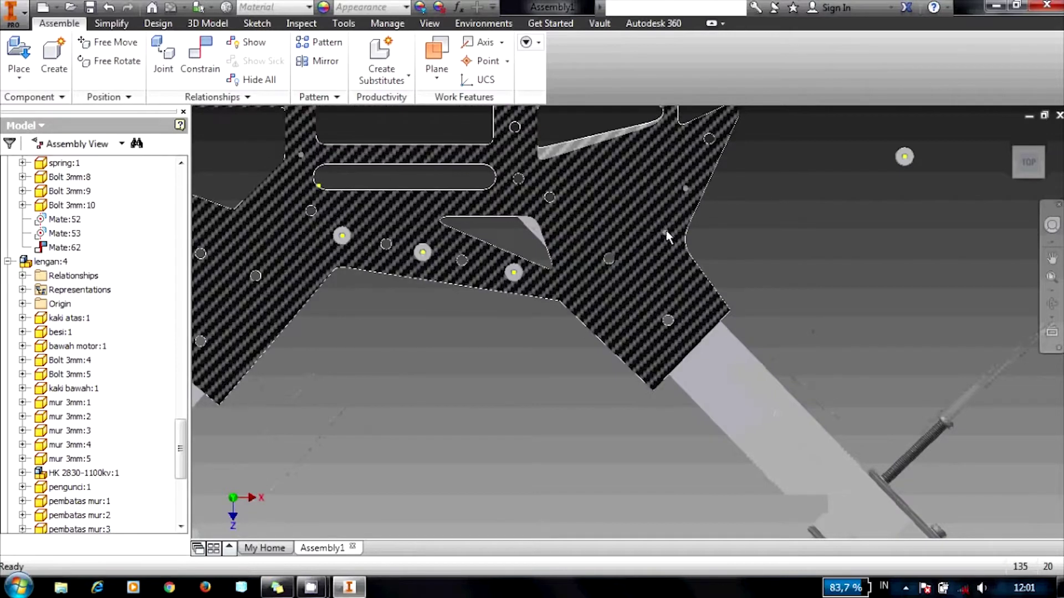
left_click(666, 231)
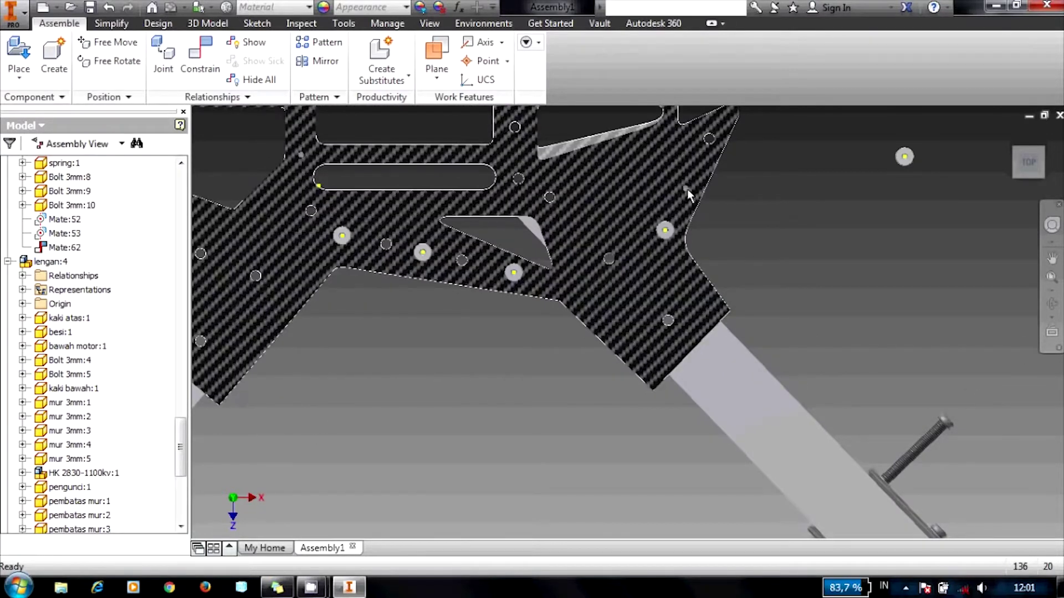
left_click(687, 189)
Step: Place two more standoffs in the remaining plate holes, then check the front view
scroll(688, 194, "down", 5)
scroll(613, 207, "up", 3)
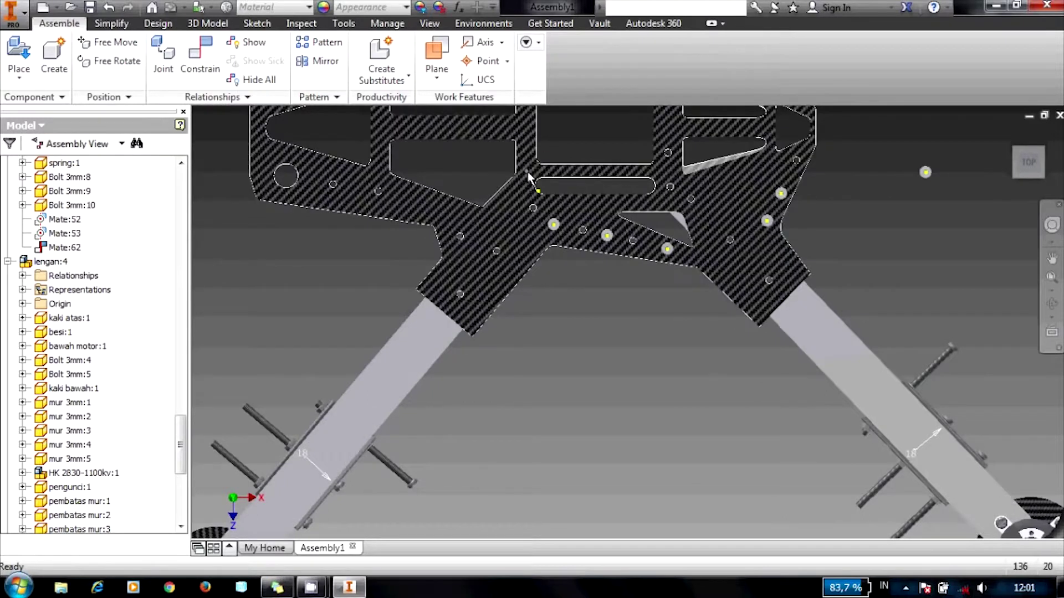
scroll(529, 175, "down", 3)
scroll(529, 166, "up", 5)
scroll(529, 157, "down", 3)
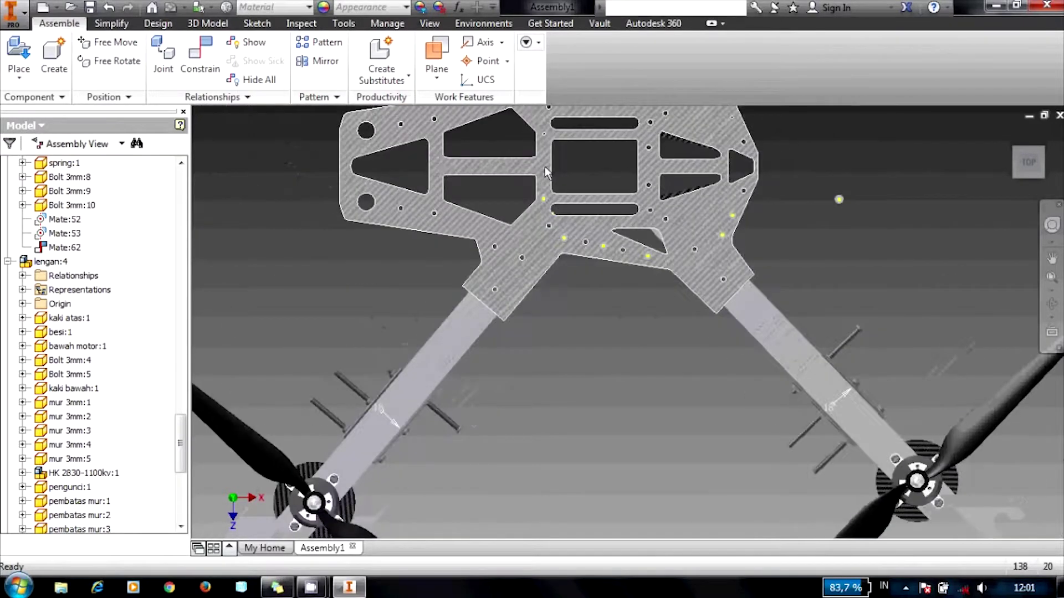
scroll(535, 130, "up", 3)
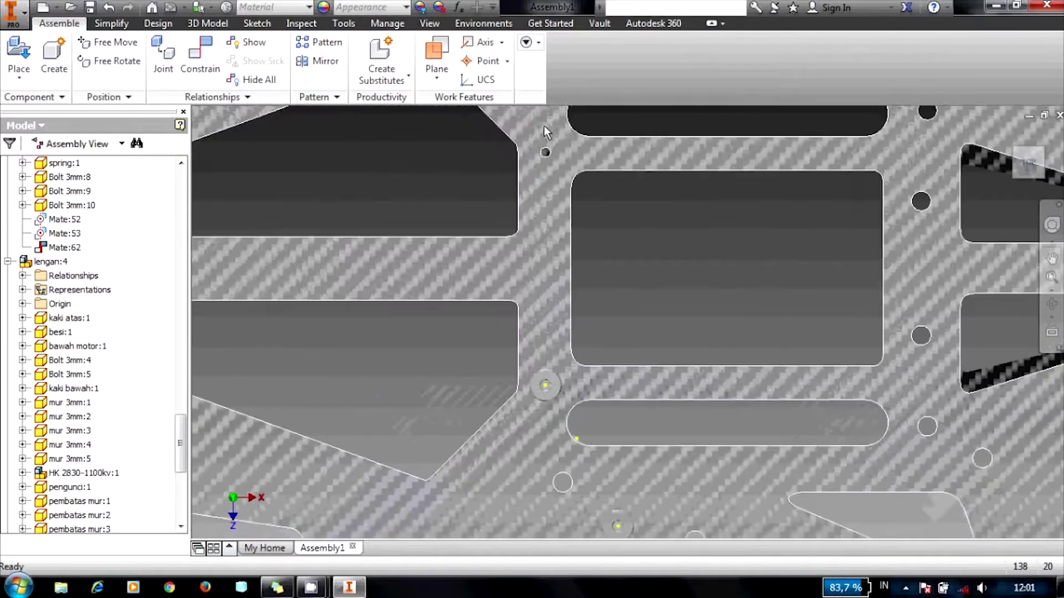
scroll(545, 139, "up", 1)
scroll(547, 155, "up", 1)
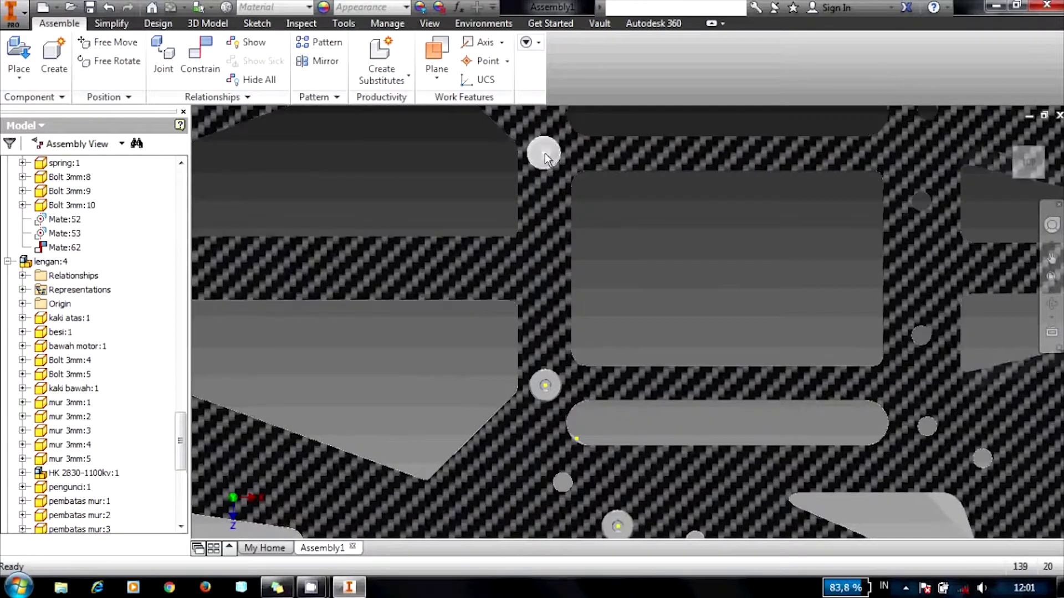
scroll(544, 153, "down", 3)
scroll(587, 174, "up", 2)
scroll(590, 163, "up", 1)
scroll(590, 163, "down", 3)
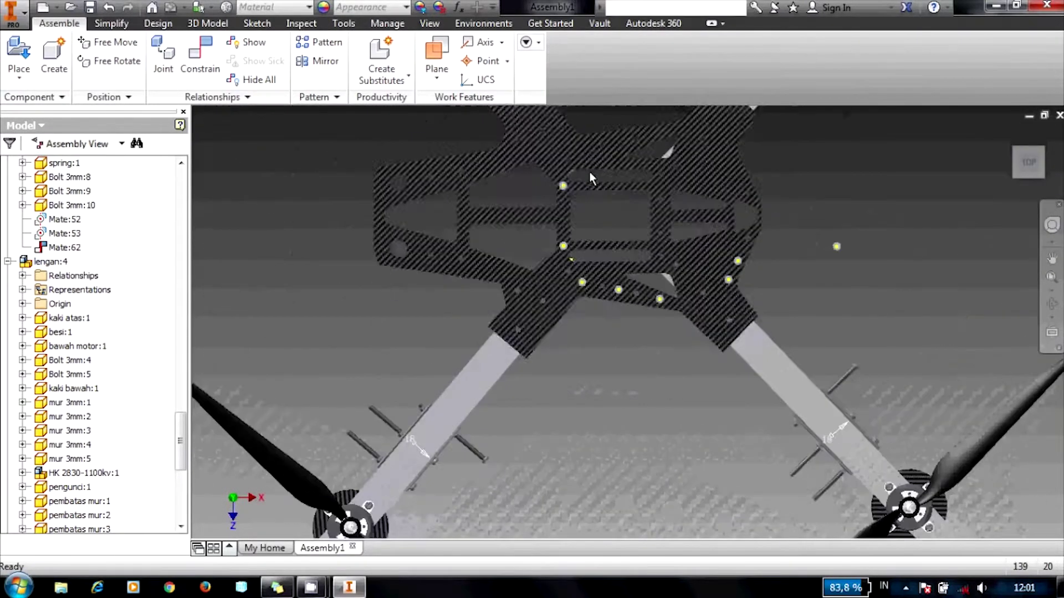
scroll(591, 147, "up", 3)
scroll(558, 170, "up", 1)
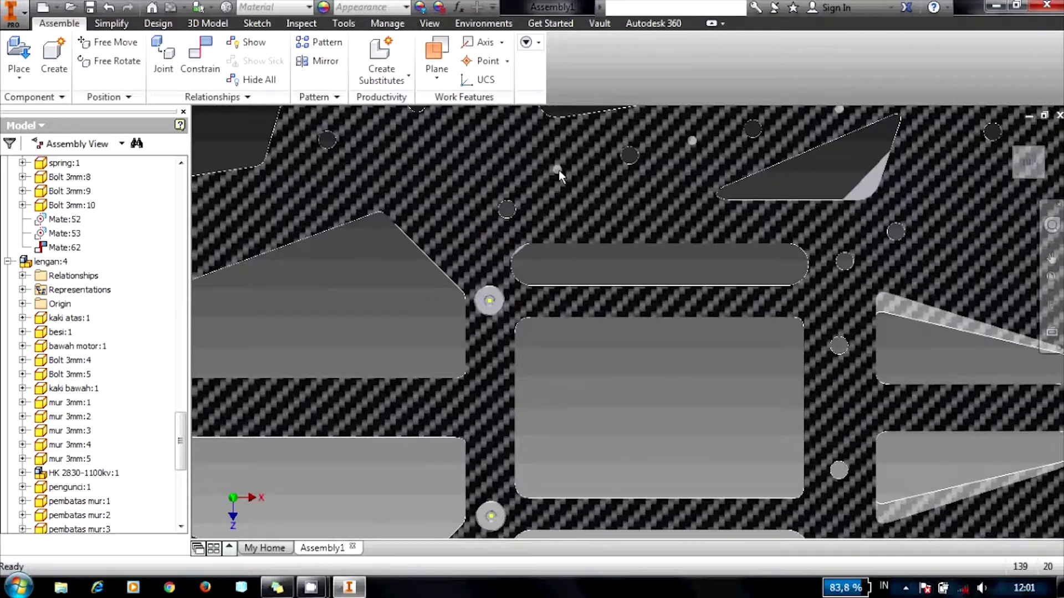
left_click(559, 170)
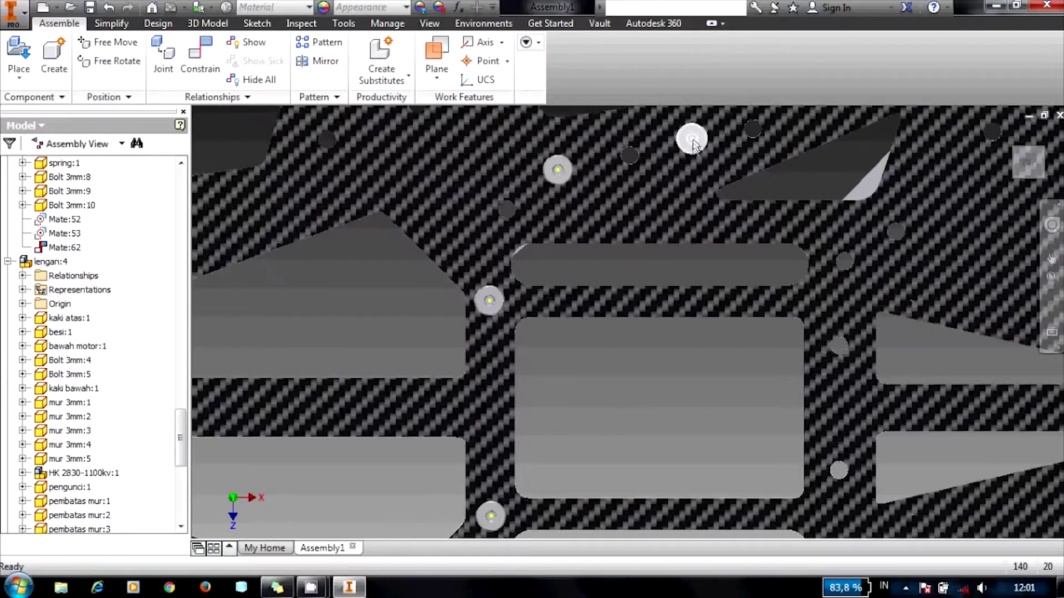
scroll(692, 144, "down", 3)
scroll(742, 141, "up", 4)
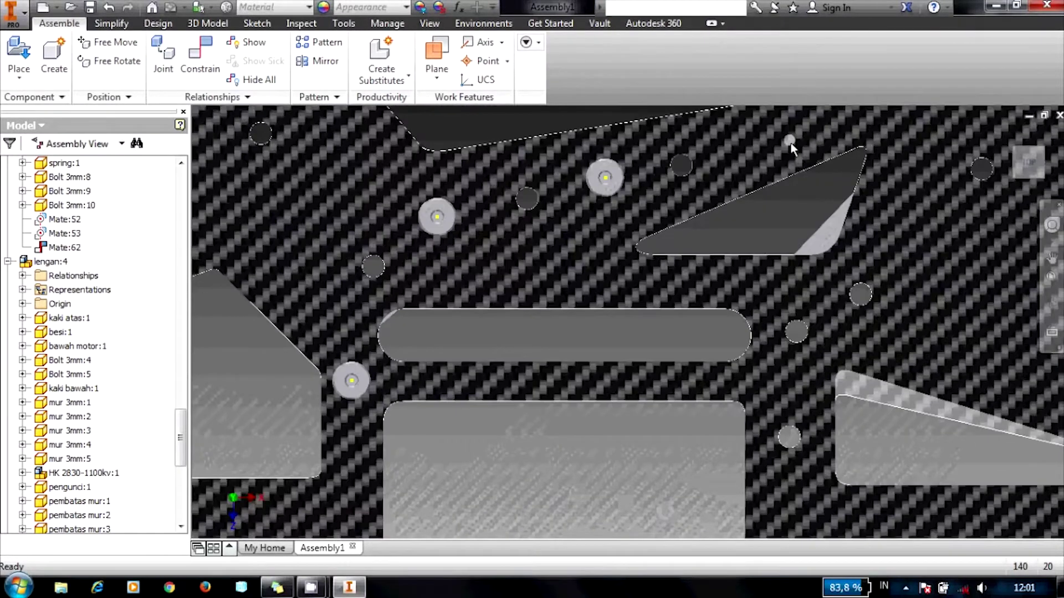
scroll(723, 166, "down", 5)
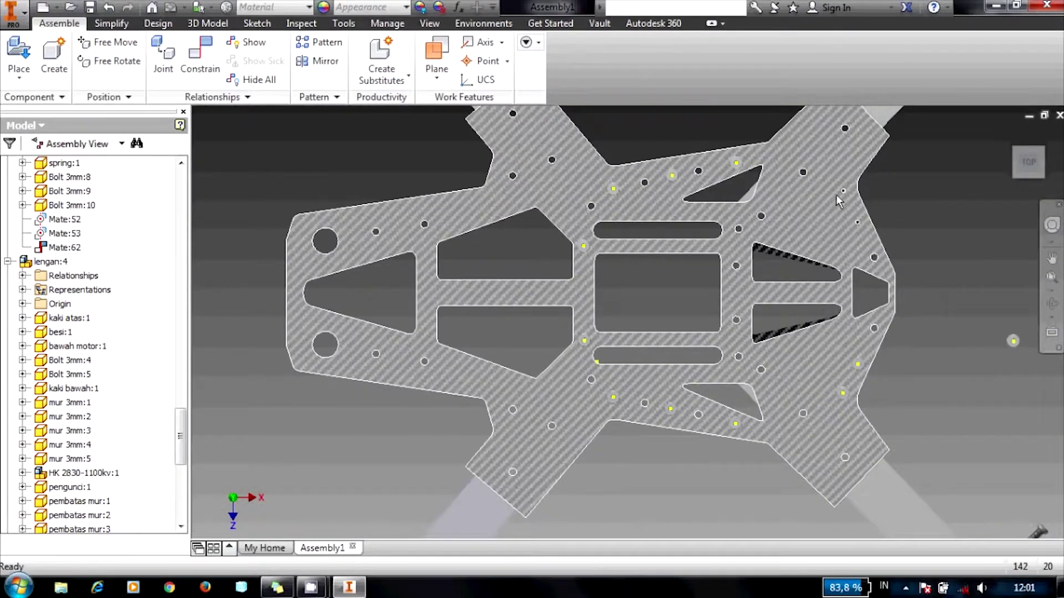
left_click(842, 191)
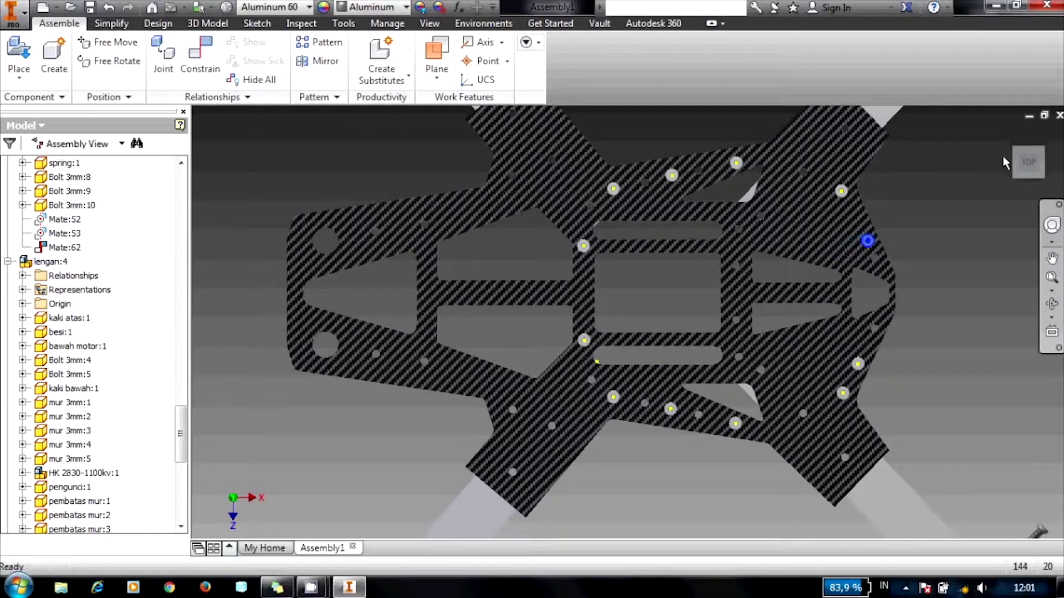
left_click(1030, 183)
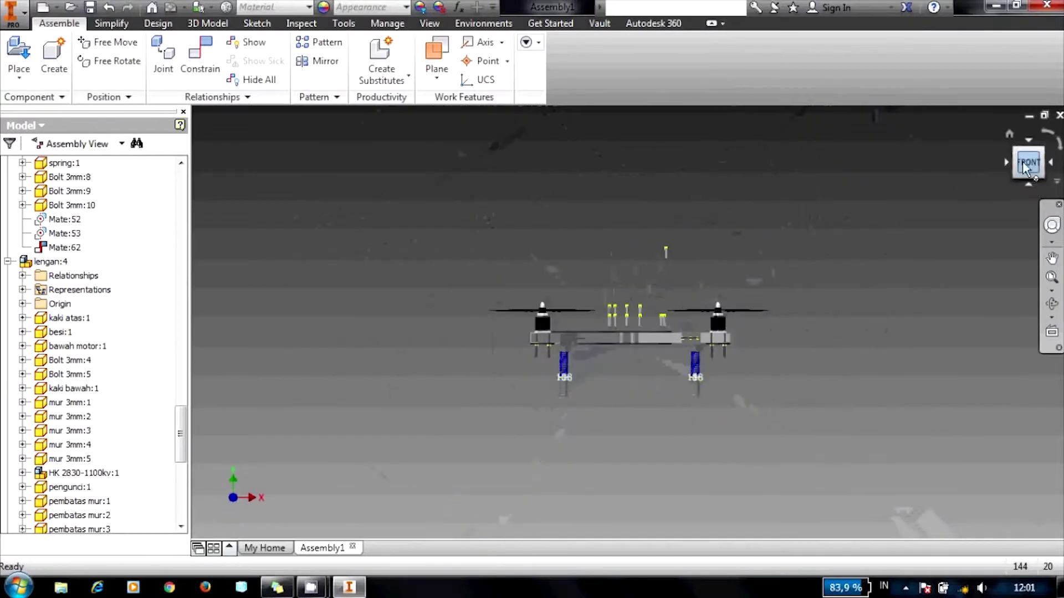
Step: From the Home view, mate the first standoff's axis to its plate hole axis
key("F6")
scroll(600, 366, "down", 5)
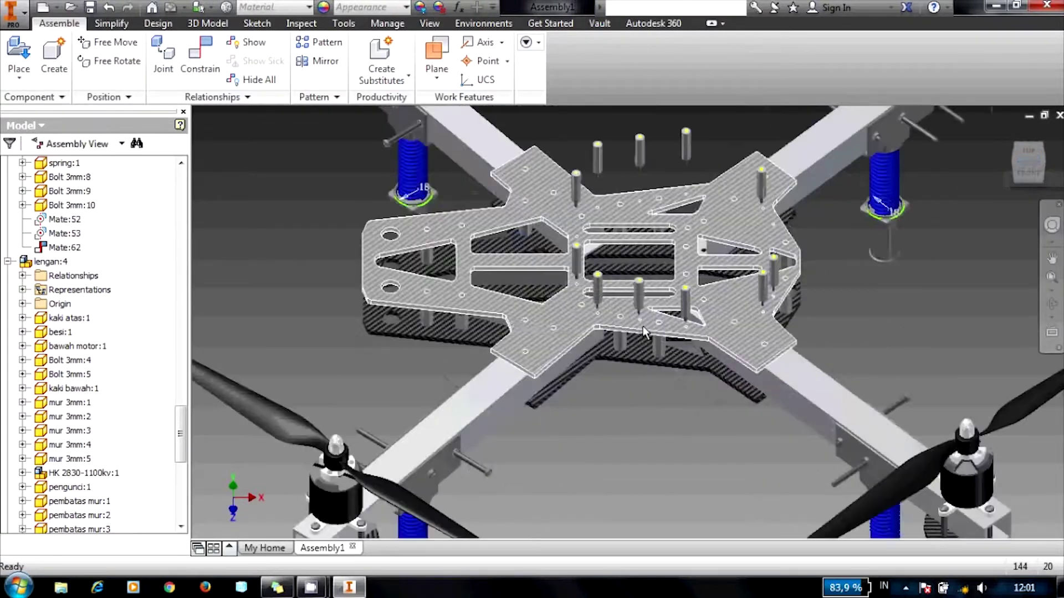
left_click(194, 56)
scroll(596, 324, "down", 5)
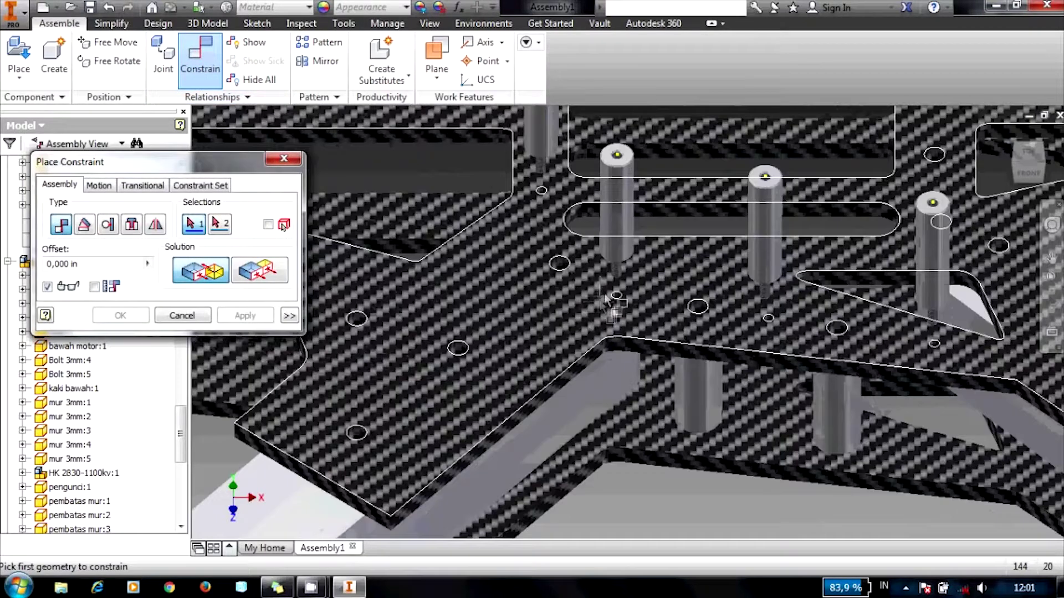
scroll(600, 300, "down", 4)
left_click(624, 248)
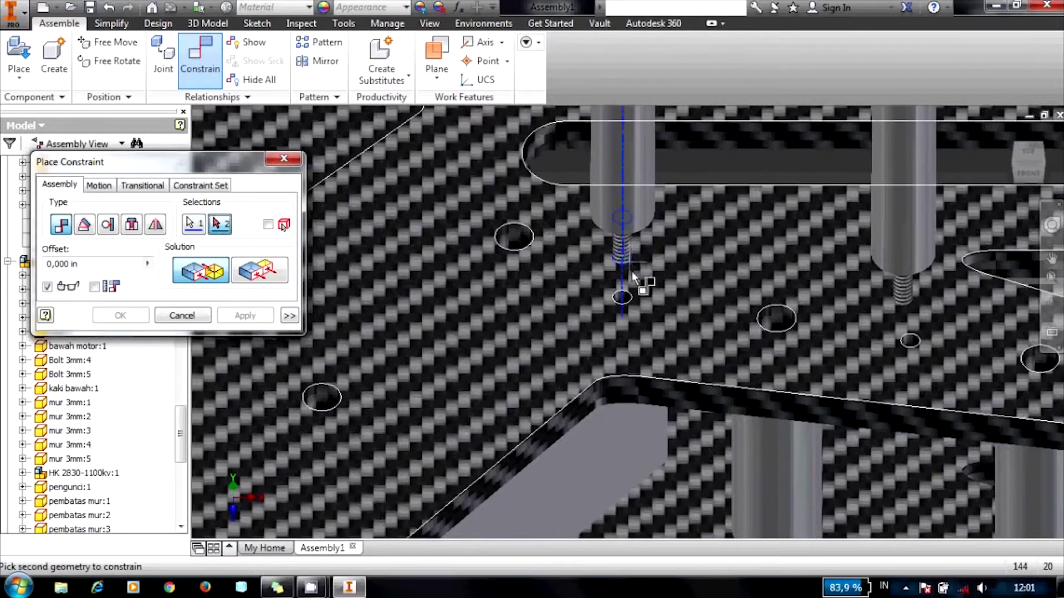
left_click(623, 299)
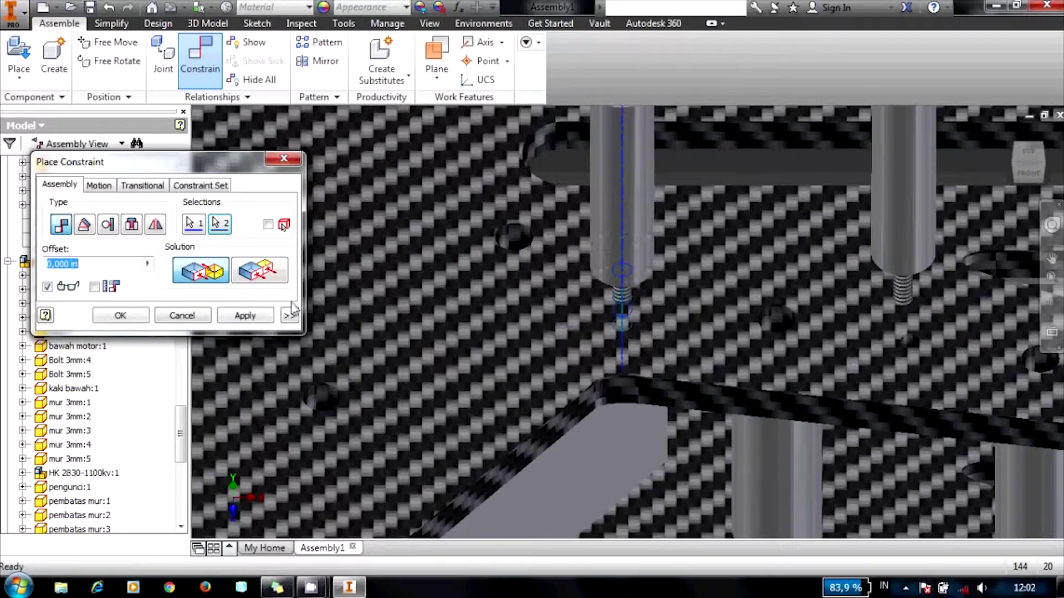
left_click(245, 315)
Step: Mate the second and third standoffs' axes to their hole axes
scroll(515, 315, "up", 5)
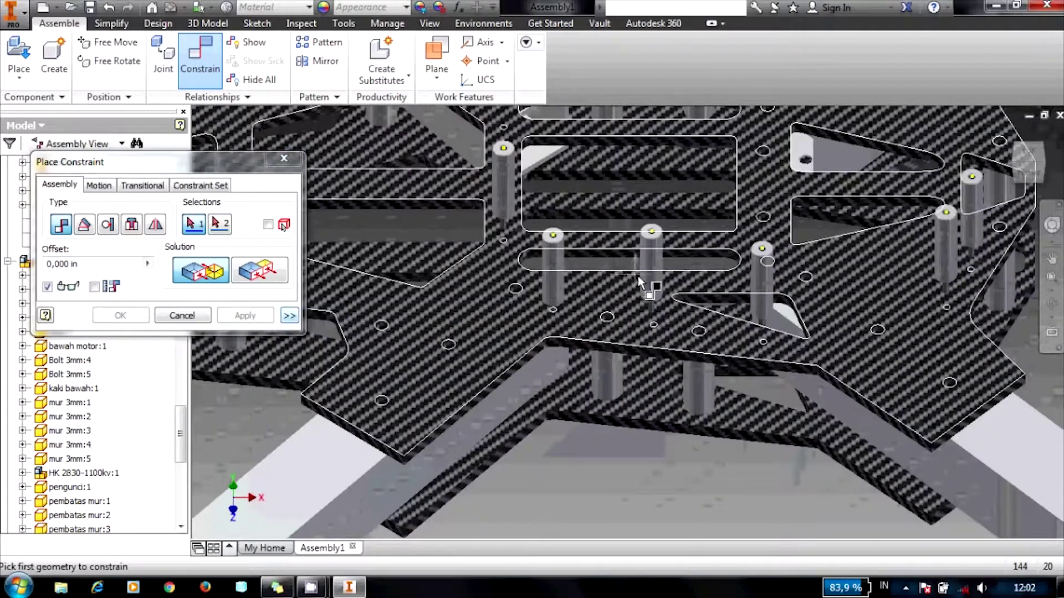
scroll(659, 327, "down", 3)
scroll(658, 327, "down", 3)
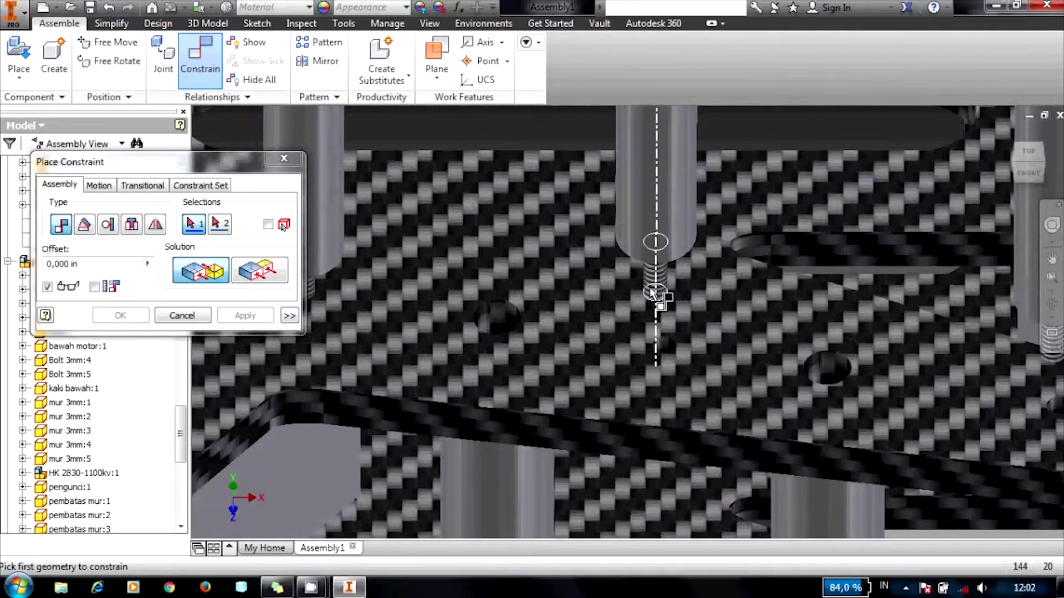
left_click(652, 292)
left_click(670, 344)
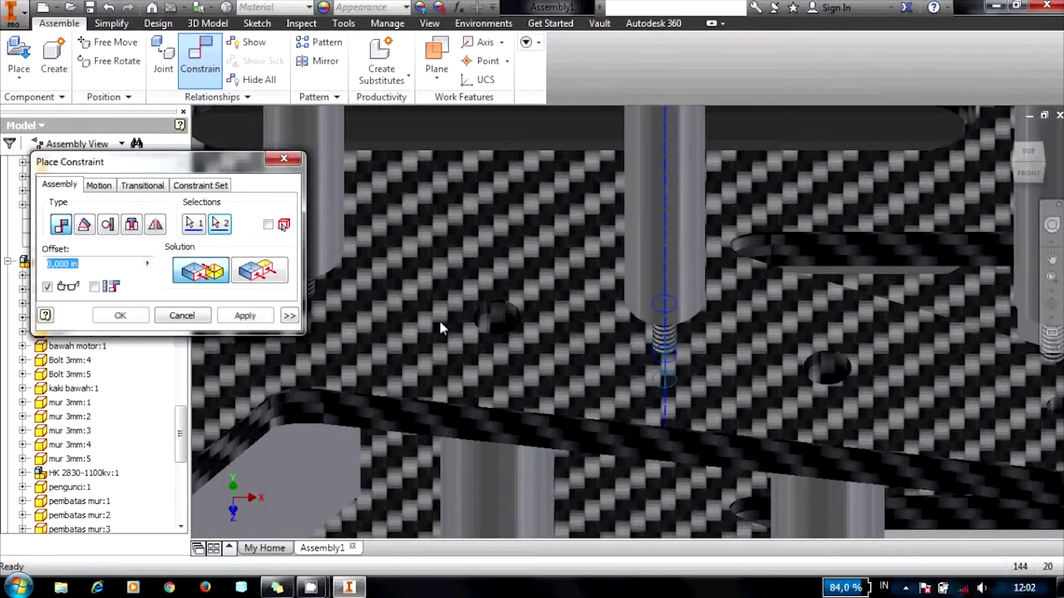
left_click(270, 317)
scroll(554, 277, "up", 4)
scroll(707, 277, "down", 3)
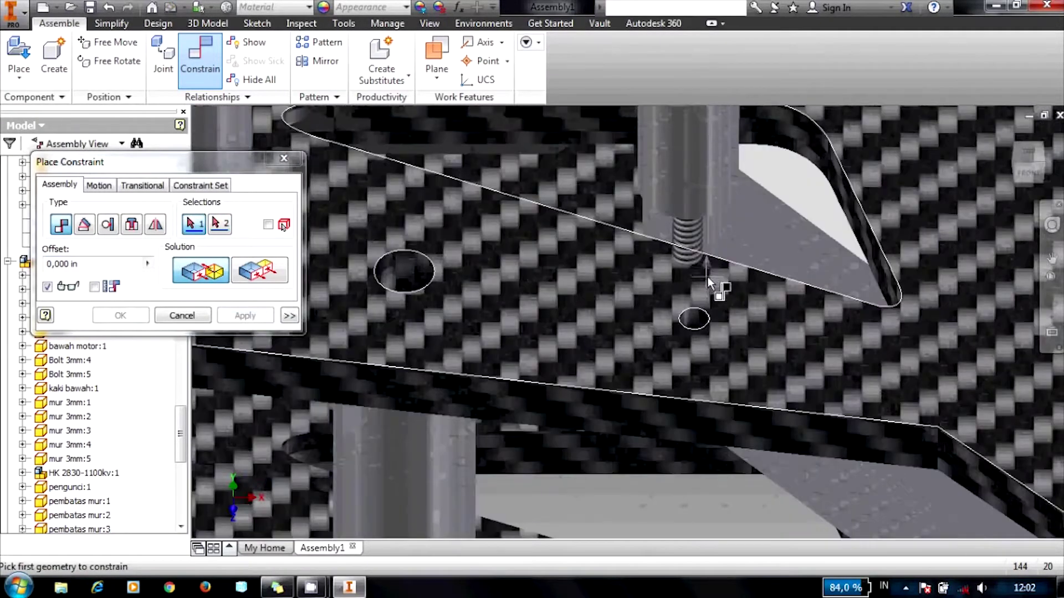
left_click(689, 252)
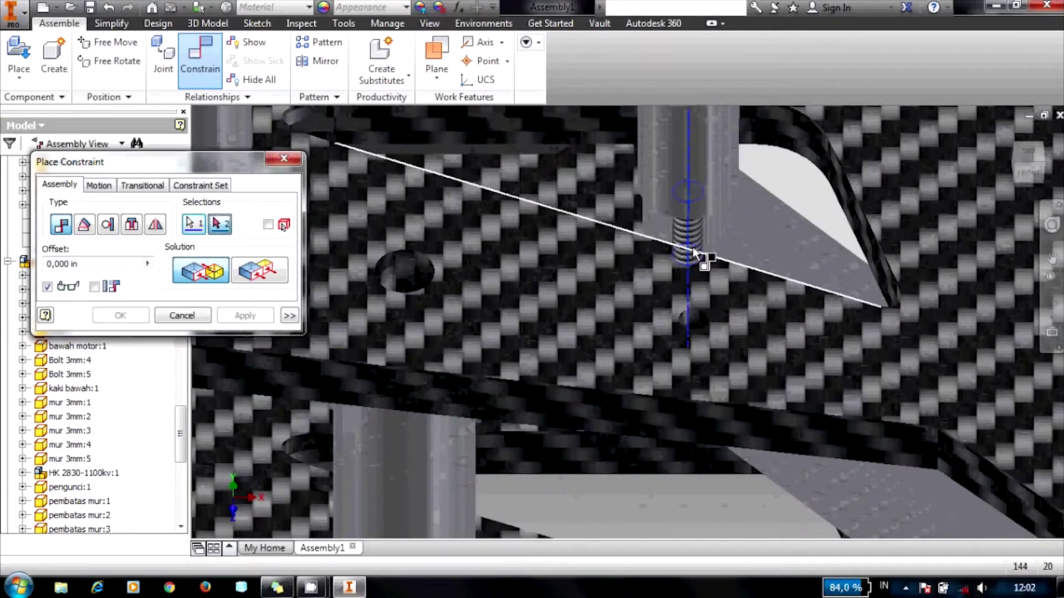
left_click(700, 319)
left_click(245, 316)
Step: Mate the fourth and fifth standoffs to their holes, then view the whole drone
scroll(602, 313, "up", 5)
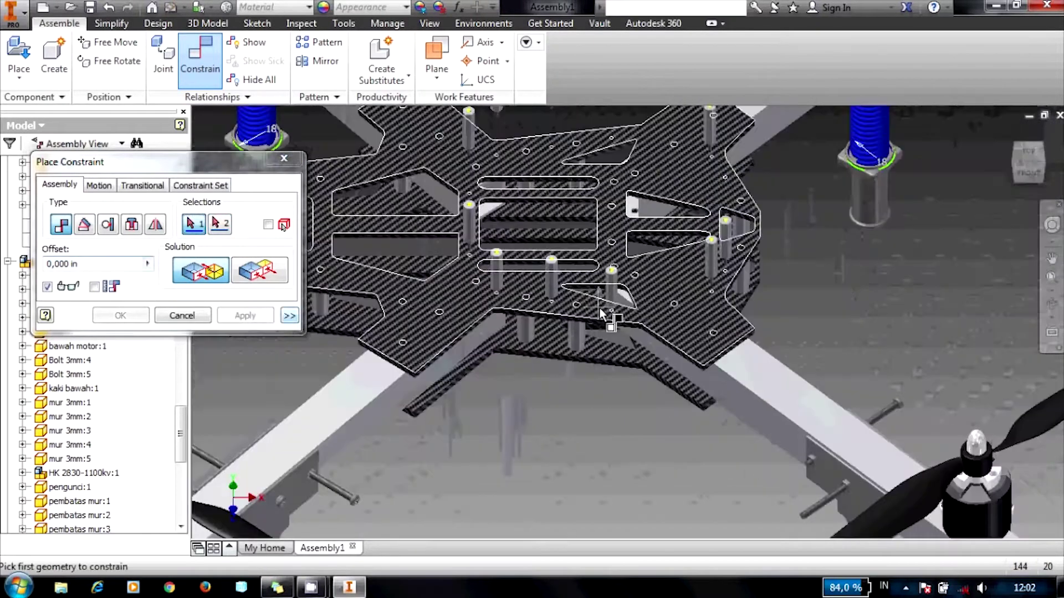
scroll(610, 312, "down", 5)
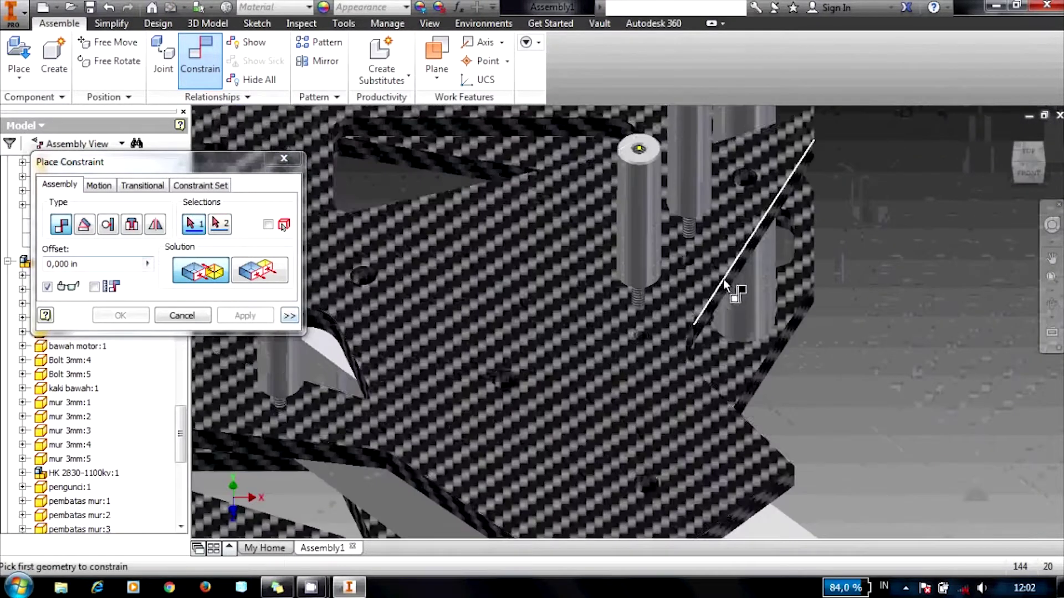
left_click(643, 307)
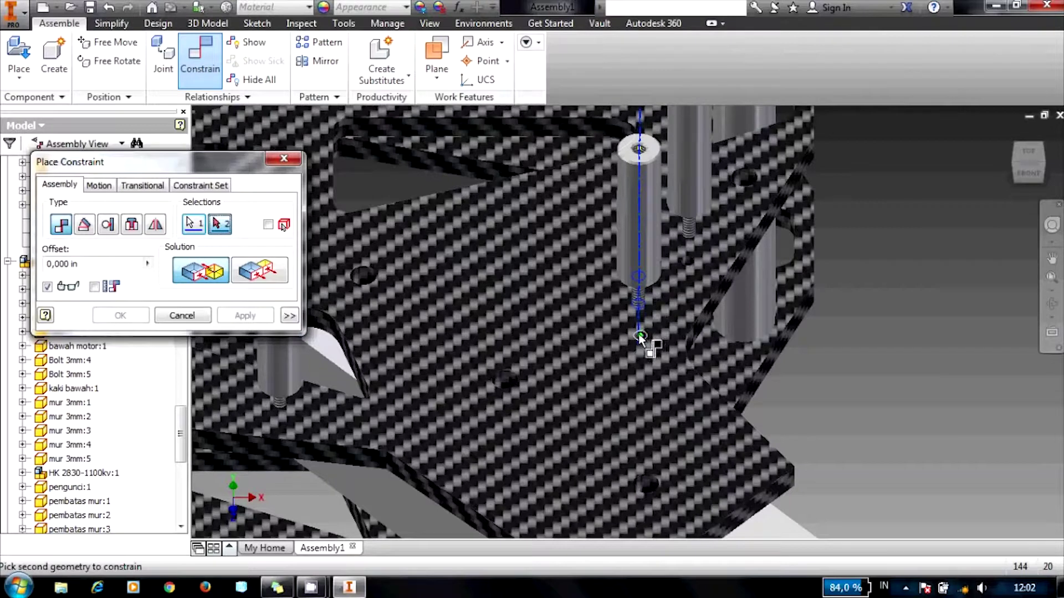
scroll(638, 334, "down", 5)
left_click(639, 333)
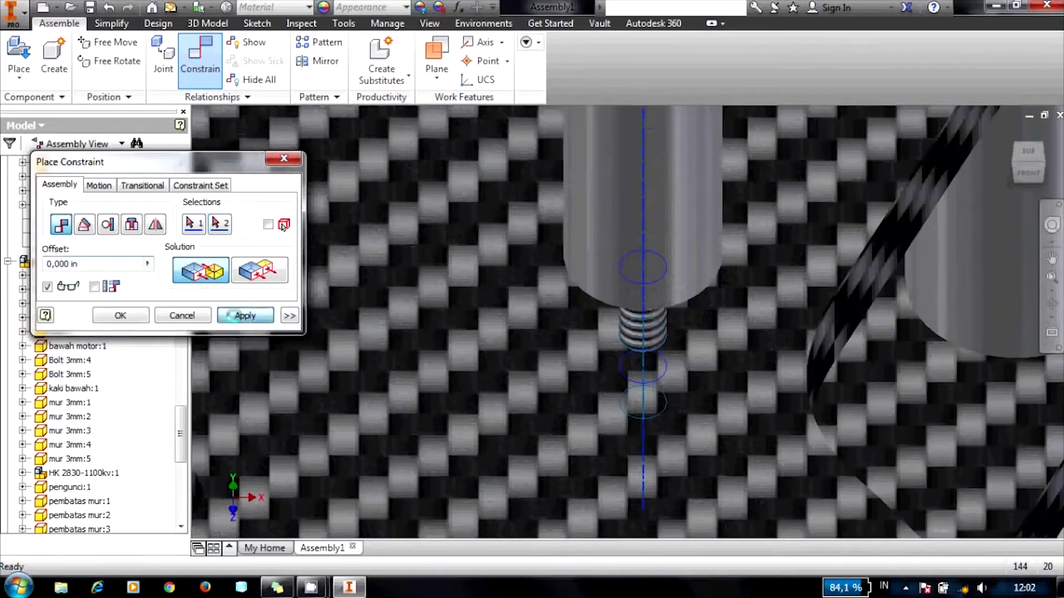
left_click(245, 316)
scroll(473, 311, "up", 3)
scroll(563, 245, "down", 5)
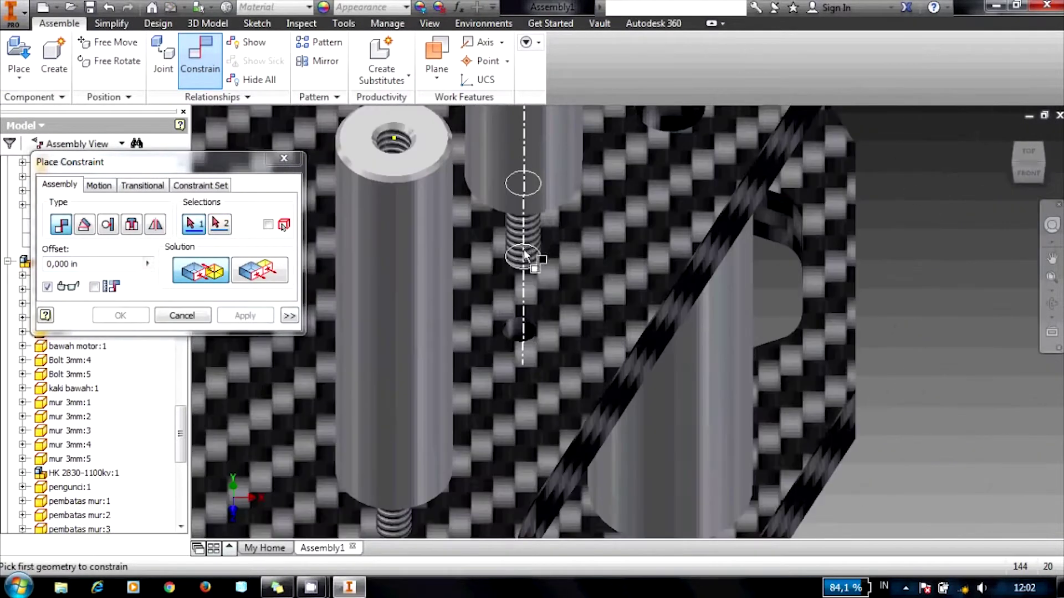
left_click(525, 265)
scroll(529, 332, "down", 3)
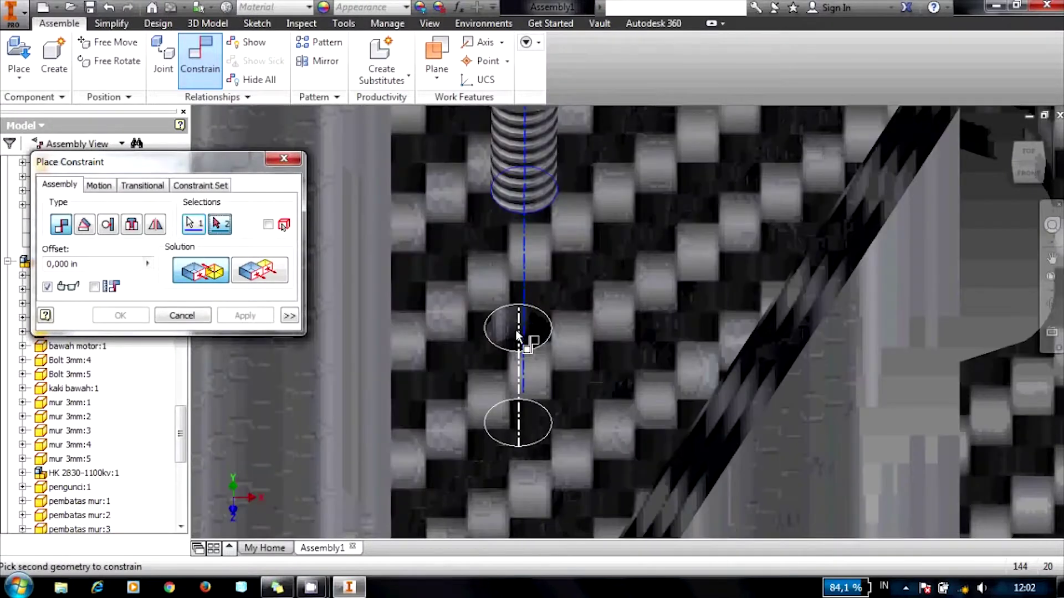
left_click(516, 337)
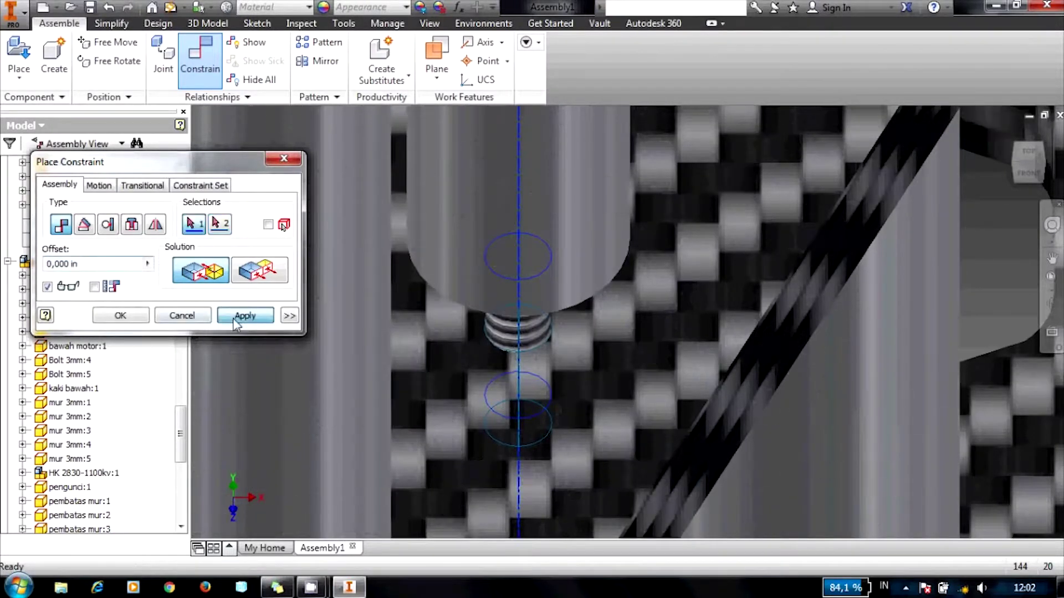
left_click(233, 318)
scroll(530, 324, "up", 3)
scroll(715, 166, "up", 5)
scroll(676, 157, "down", 2)
scroll(640, 181, "down", 3)
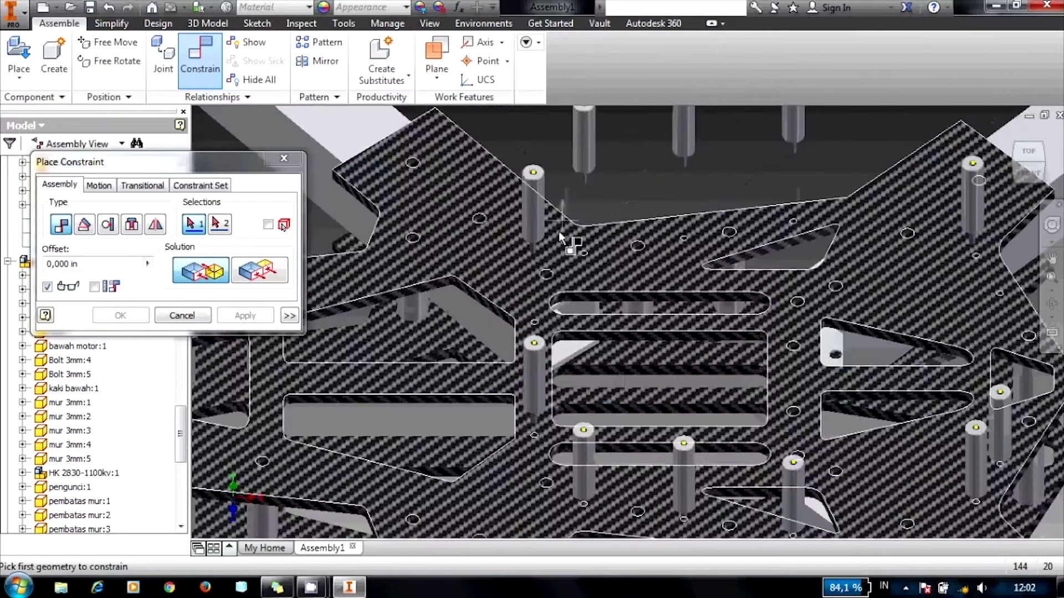
scroll(537, 265, "down", 2)
scroll(532, 310, "up", 2)
scroll(533, 366, "up", 2)
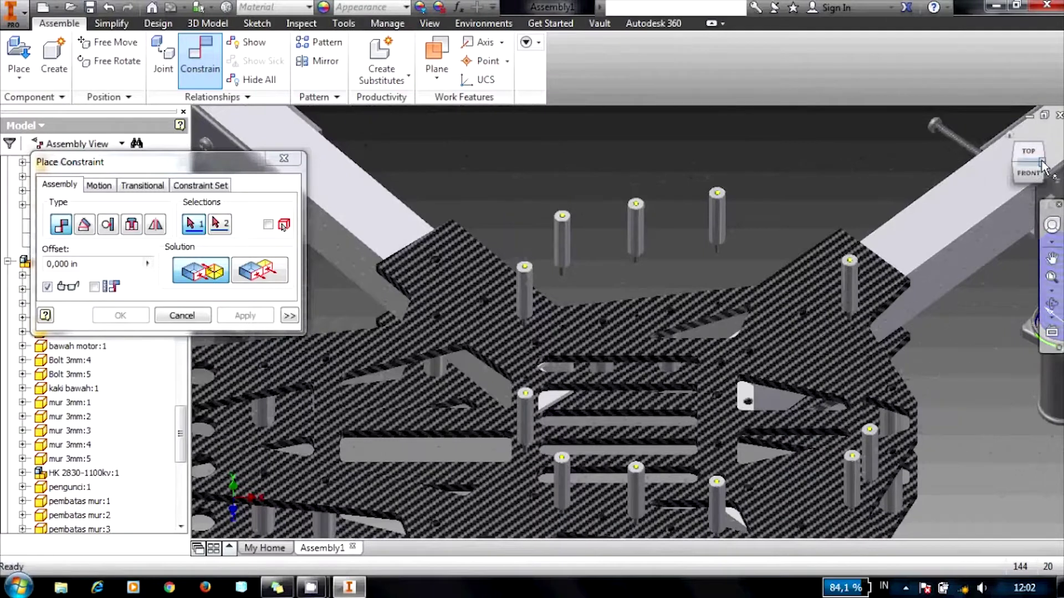
left_click(1041, 159)
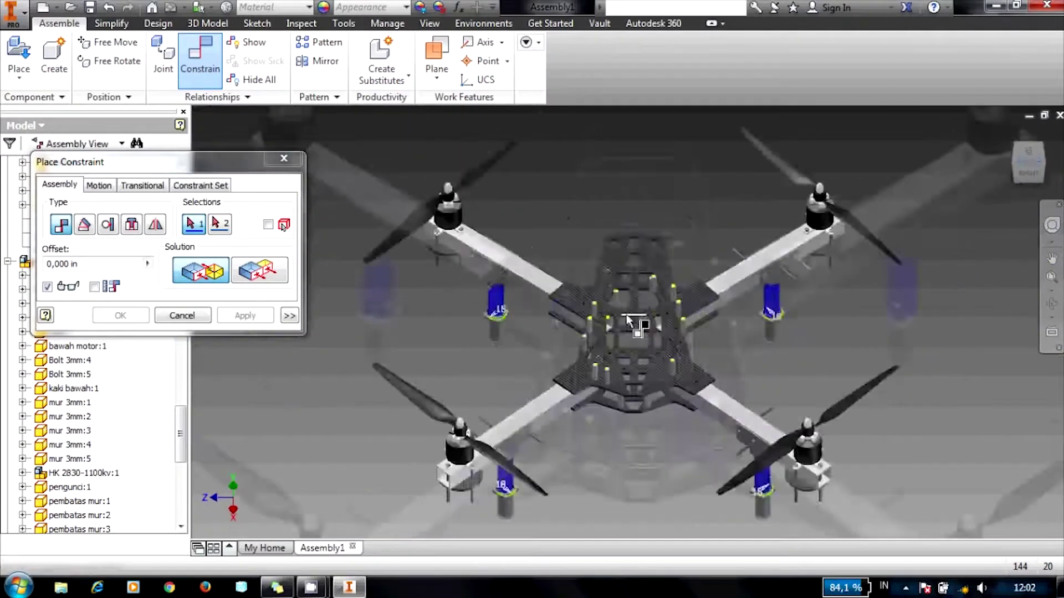
Step: Mate the next two standoffs' axes to their plate hole axes
scroll(600, 311, "down", 3)
scroll(591, 309, "down", 2)
scroll(591, 290, "down", 2)
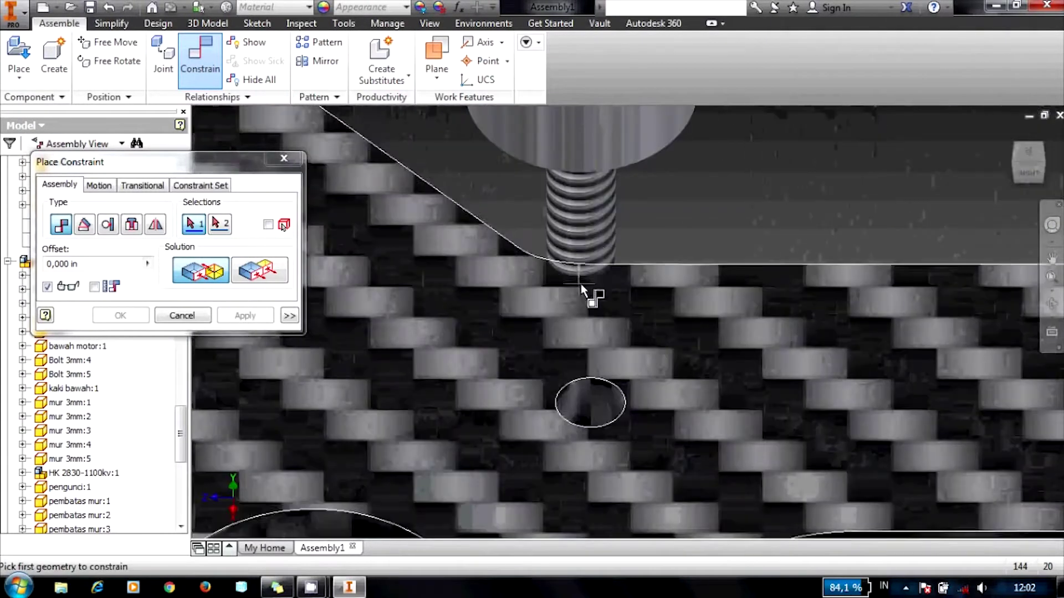
left_click(582, 254)
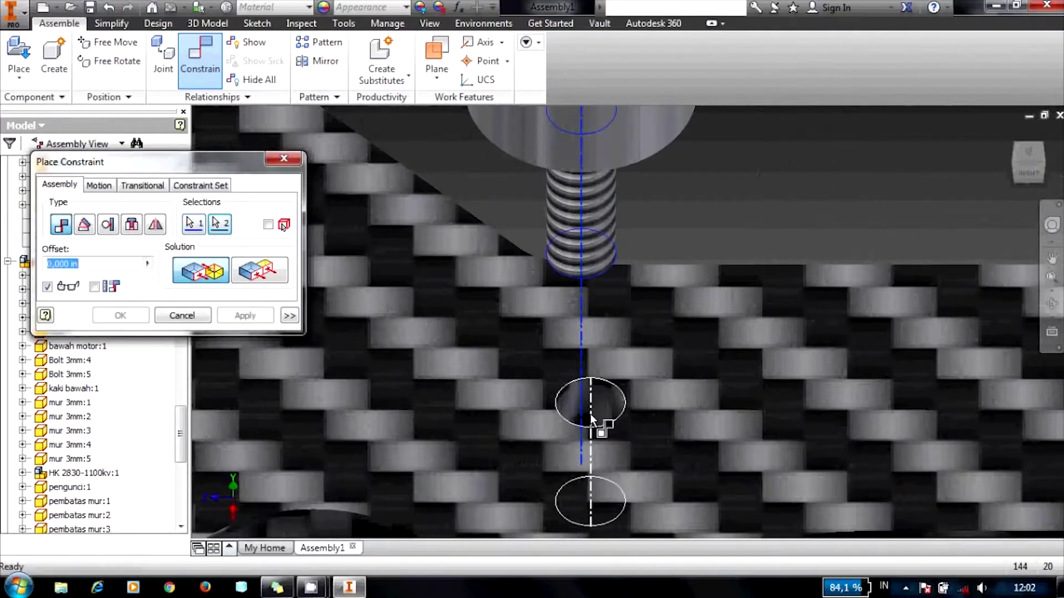
left_click(590, 414)
left_click(237, 316)
scroll(482, 288, "up", 5)
scroll(689, 225, "down", 2)
scroll(699, 206, "down", 2)
left_click(684, 213)
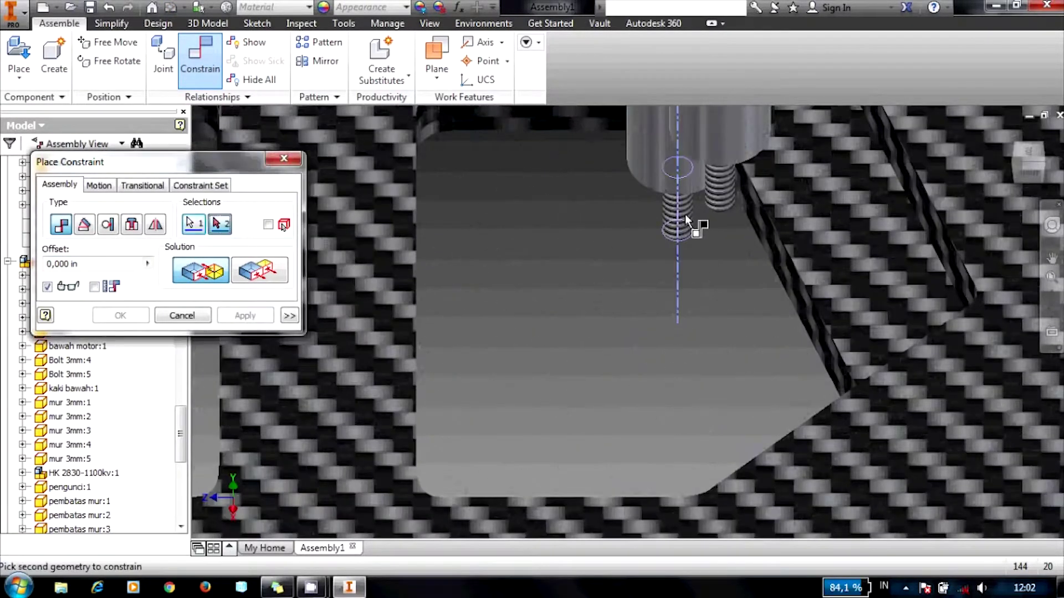
scroll(673, 215, "up", 4)
scroll(687, 341, "down", 4)
left_click(702, 339)
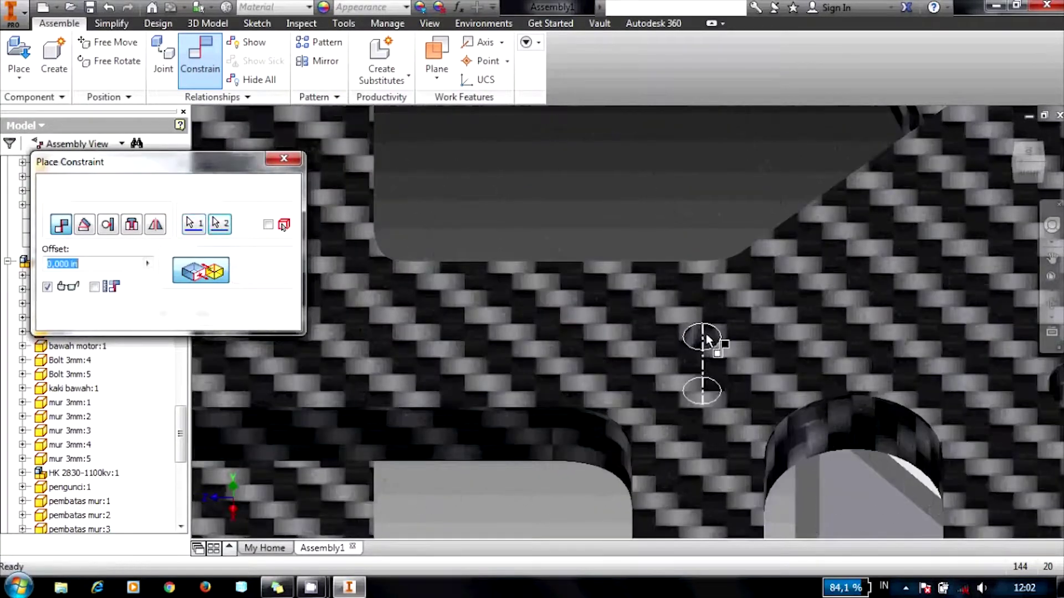
left_click(245, 315)
Step: Mate two further standoffs onto their matching plate hole axes
scroll(586, 315, "up", 5)
scroll(586, 315, "down", 2)
scroll(547, 294, "down", 2)
scroll(547, 294, "up", 3)
scroll(502, 212, "down", 3)
scroll(502, 212, "up", 3)
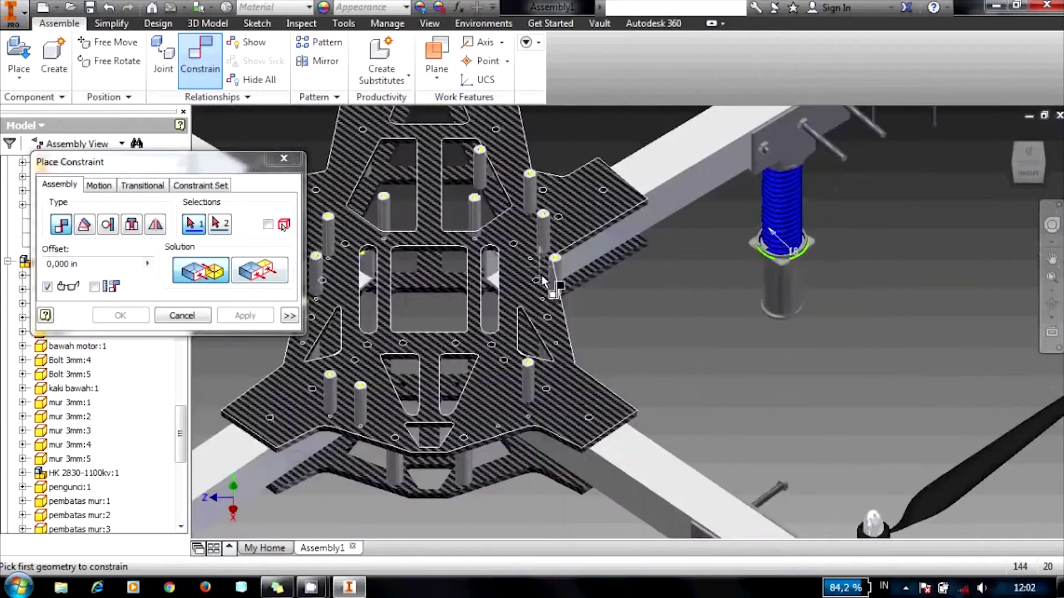
scroll(517, 222, "down", 4)
scroll(535, 234, "up", 1)
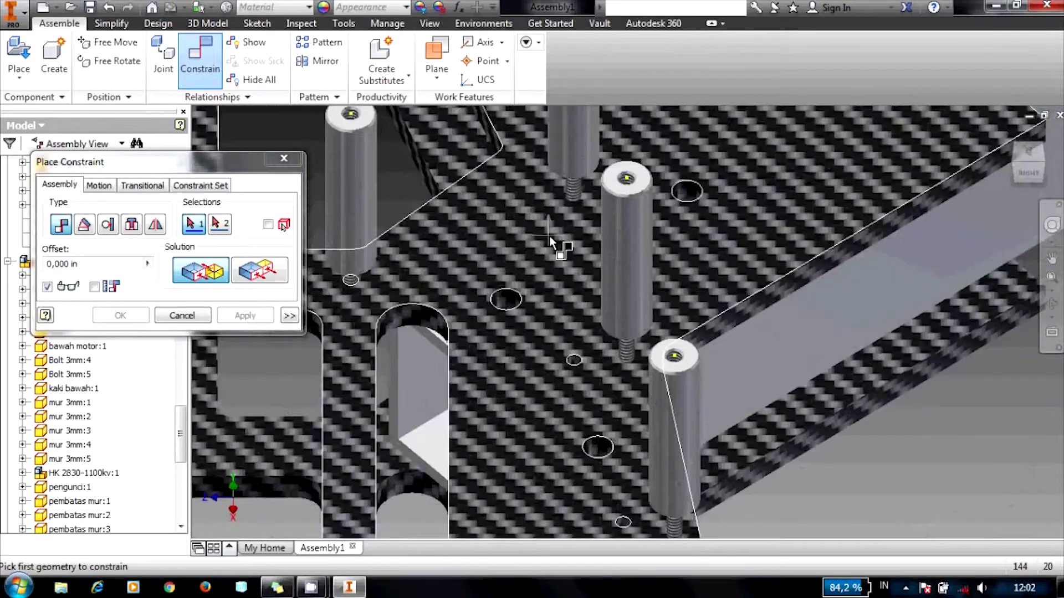
left_click(566, 193)
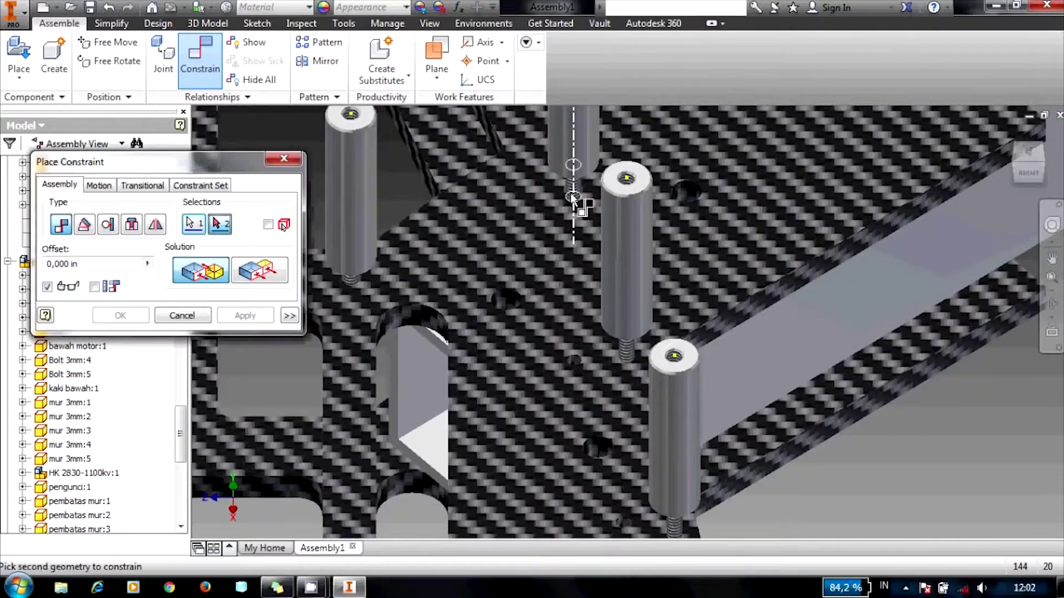
left_click(574, 360)
scroll(574, 360, "down", 3)
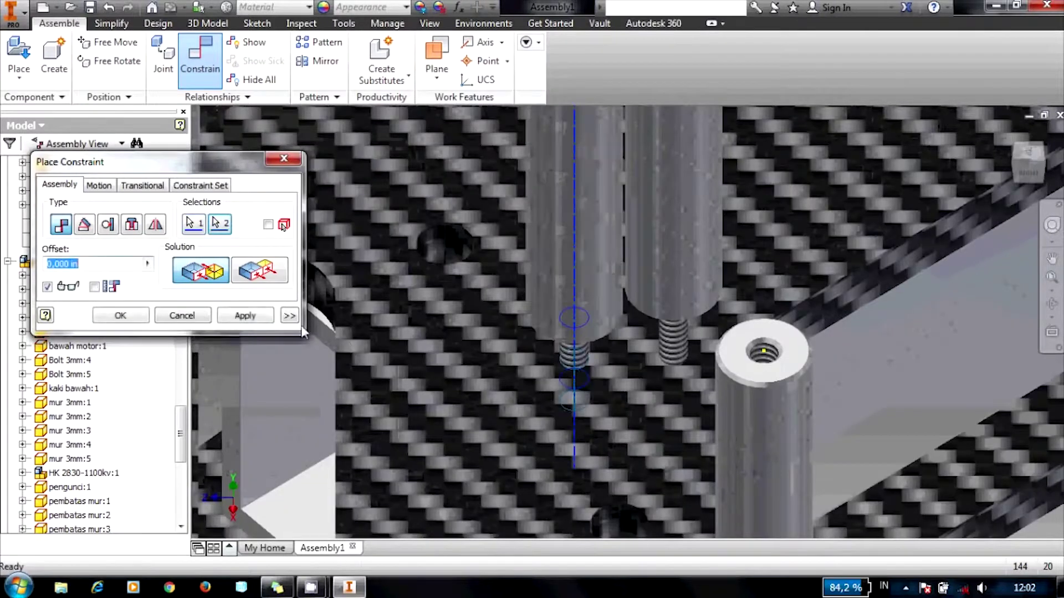
left_click(253, 320)
scroll(641, 295, "up", 3)
scroll(641, 332, "up", 2)
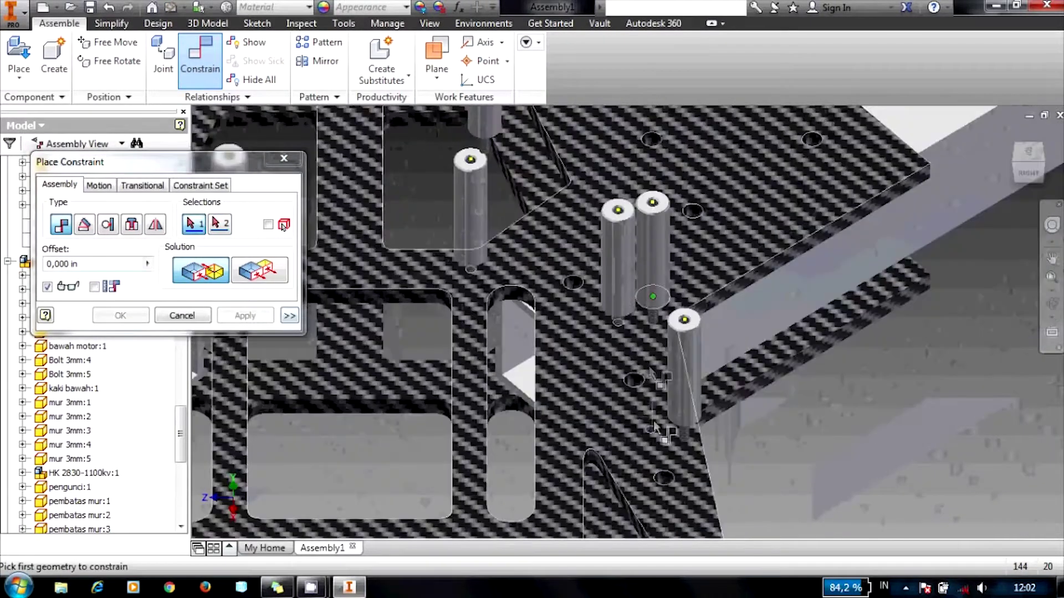
scroll(650, 435, "down", 4)
left_click(654, 222)
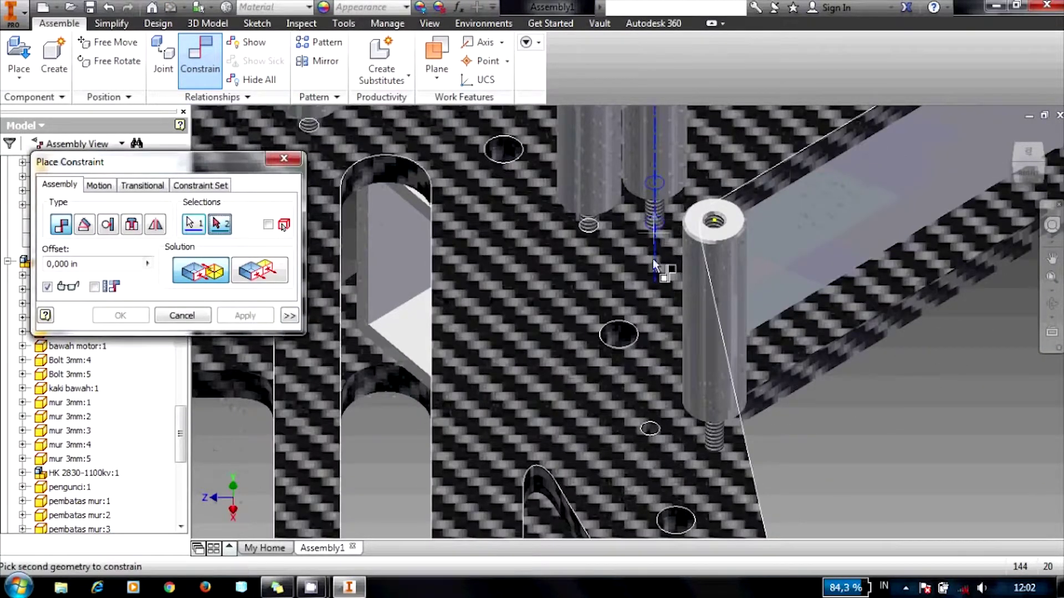
scroll(649, 432, "down", 5)
left_click(652, 419)
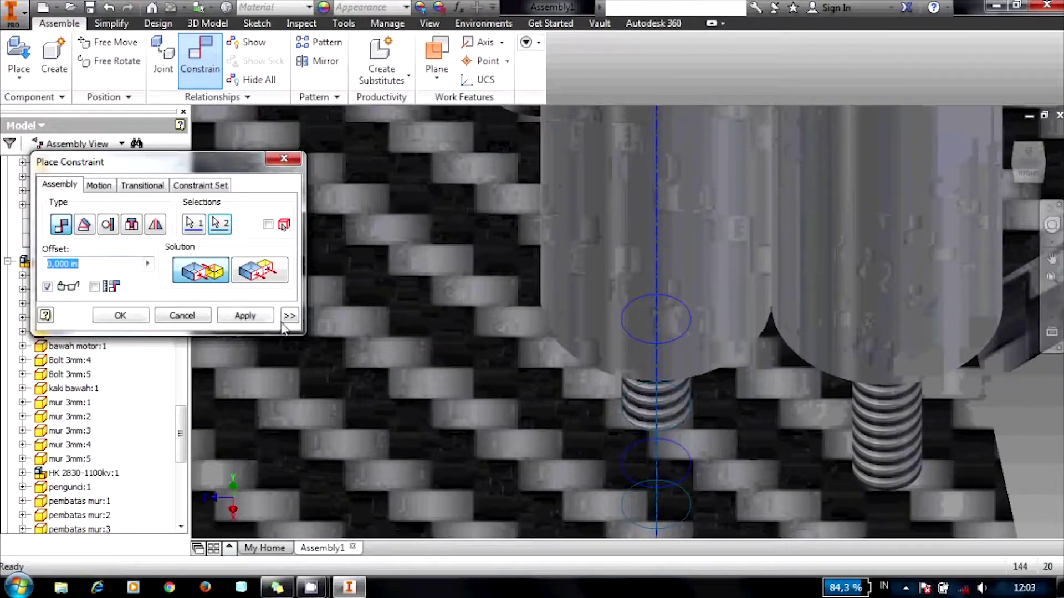
left_click(245, 315)
scroll(588, 277, "up", 2)
scroll(612, 345, "up", 2)
scroll(620, 333, "up", 1)
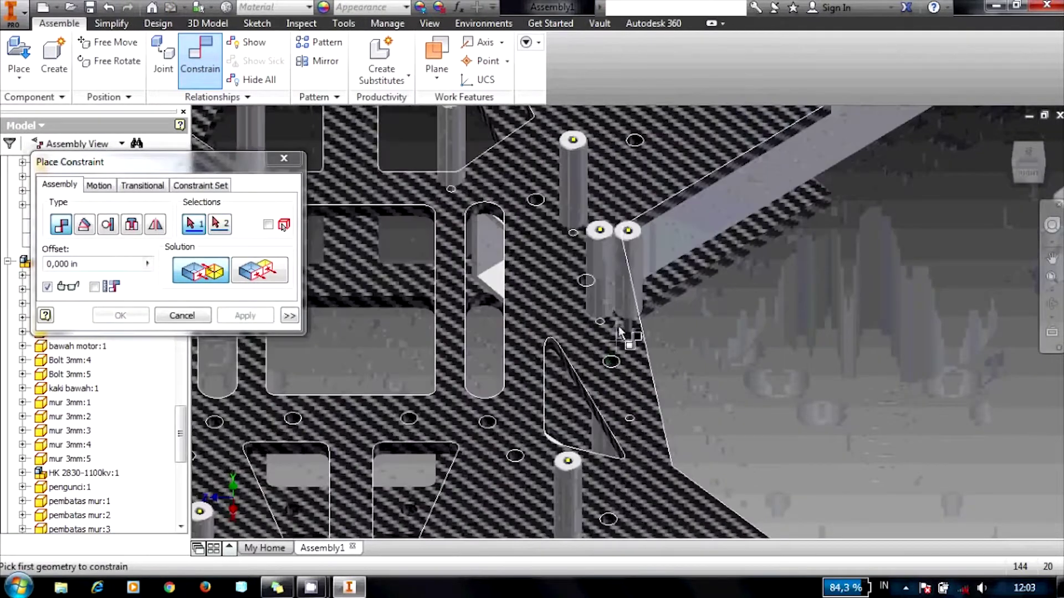
Step: Mate the next standoff's axis to its upper-plate hole axis and apply
scroll(621, 326, "down", 2)
scroll(626, 310, "down", 2)
left_click(629, 292)
scroll(626, 299, "up", 3)
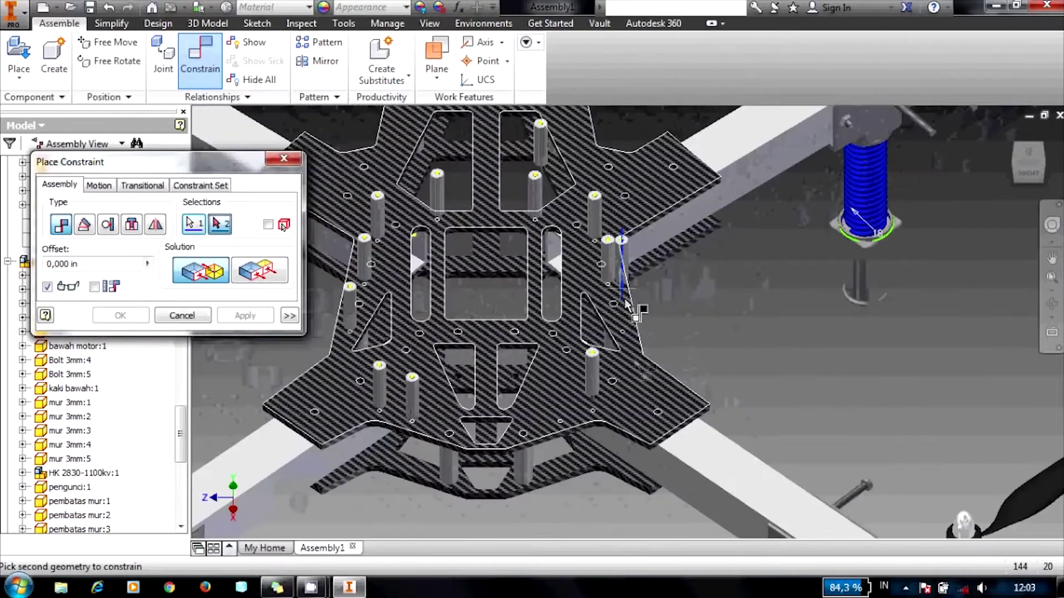
scroll(626, 310, "down", 1)
scroll(624, 308, "down", 2)
scroll(625, 308, "down", 2)
scroll(624, 308, "down", 1)
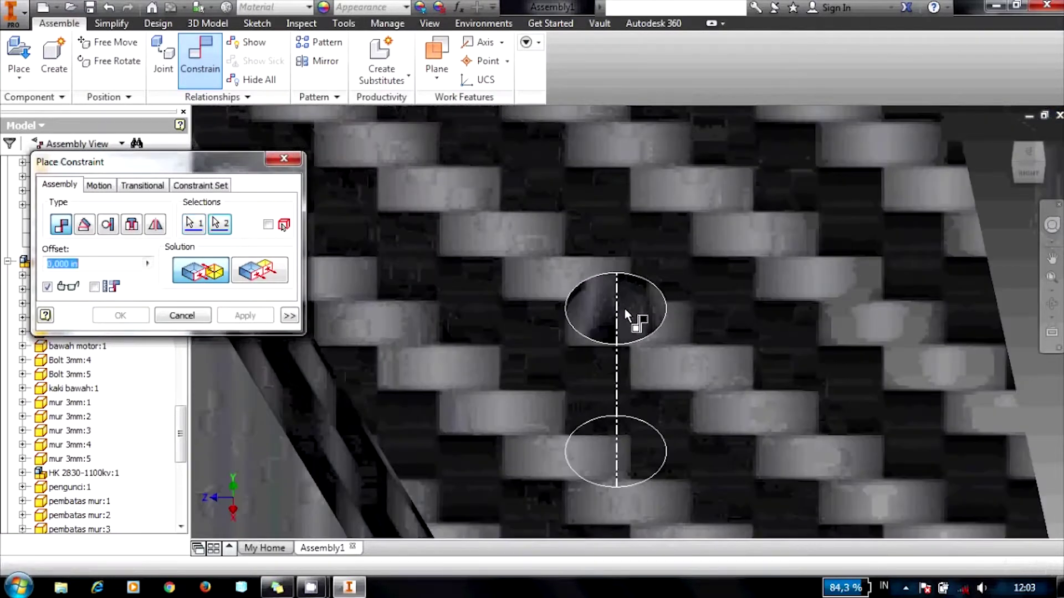
left_click(624, 307)
left_click(271, 319)
Step: Align another standoff's axis with its matching plate hole and apply
scroll(583, 303, "up", 3)
scroll(609, 343, "up", 2)
scroll(582, 391, "down", 4)
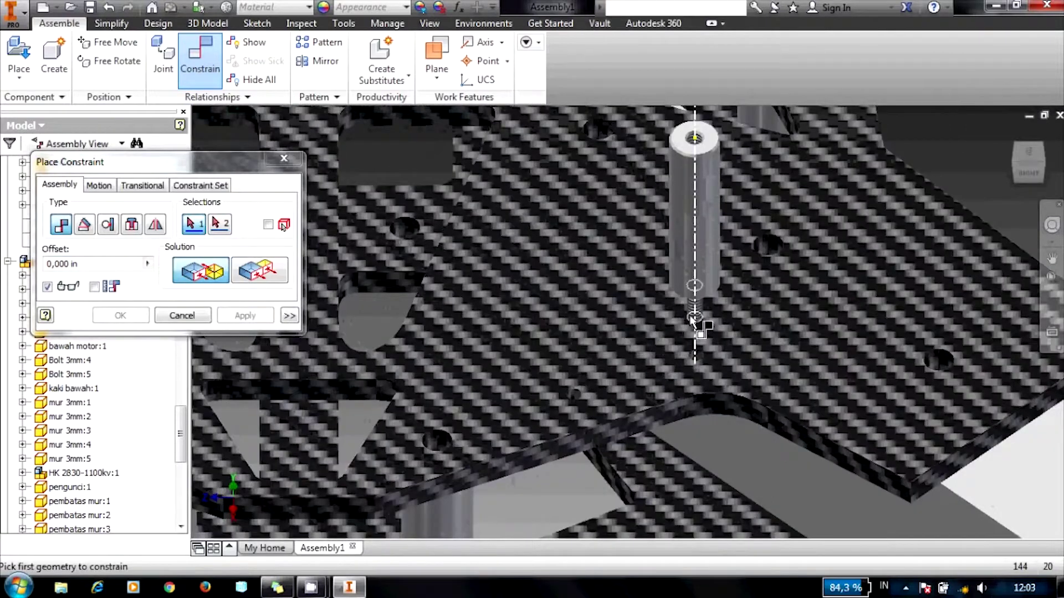
left_click(694, 319)
scroll(573, 396, "down", 3)
left_click(584, 391)
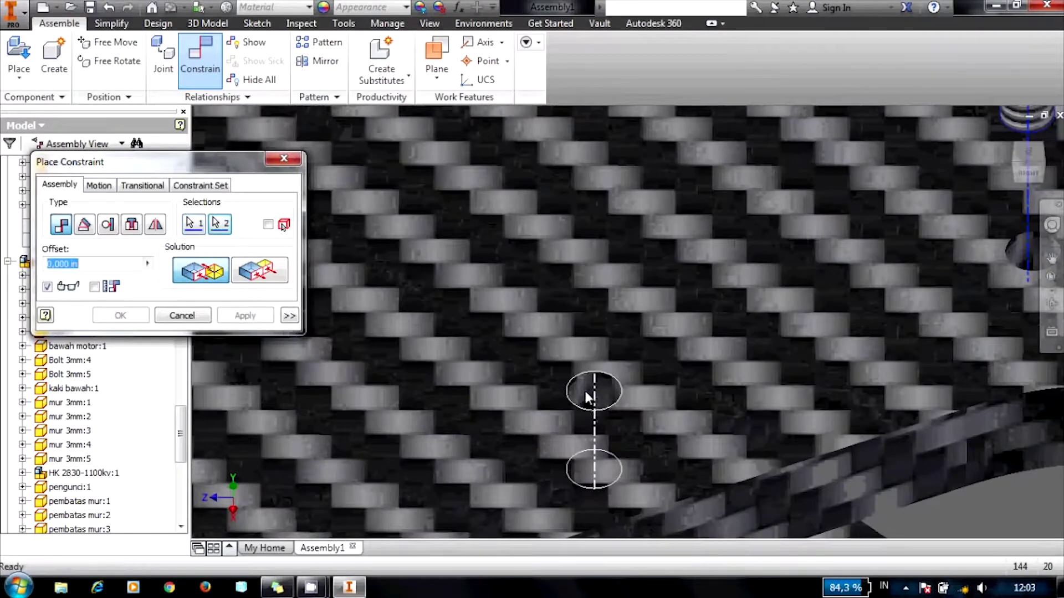
left_click(258, 319)
Step: Constrain the screw's axis to its upper-plate hole axis and apply
scroll(637, 343, "up", 3)
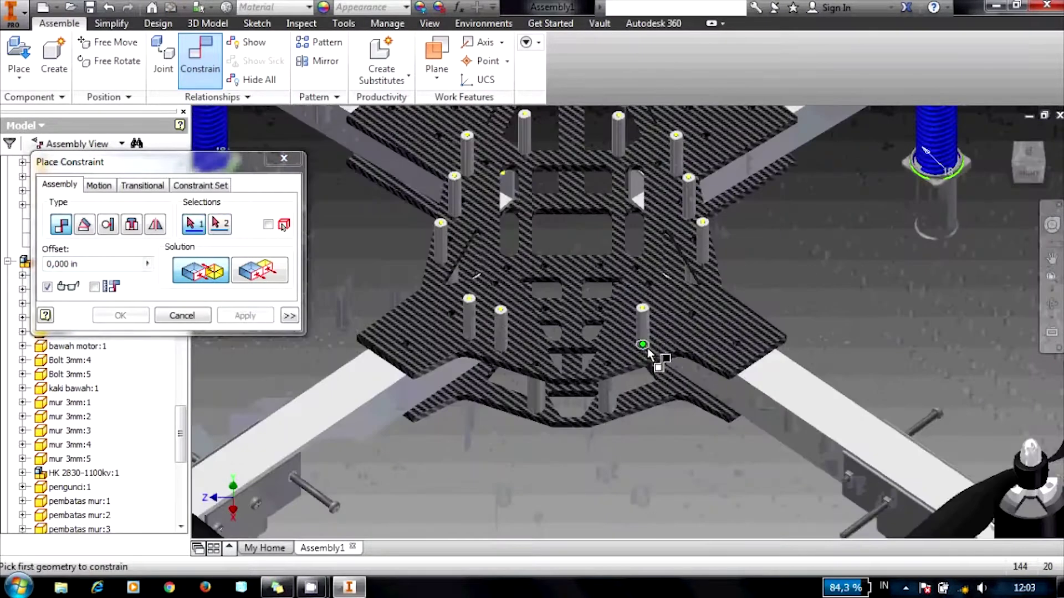
scroll(626, 311, "up", 2)
scroll(628, 204, "down", 3)
scroll(604, 337, "down", 3)
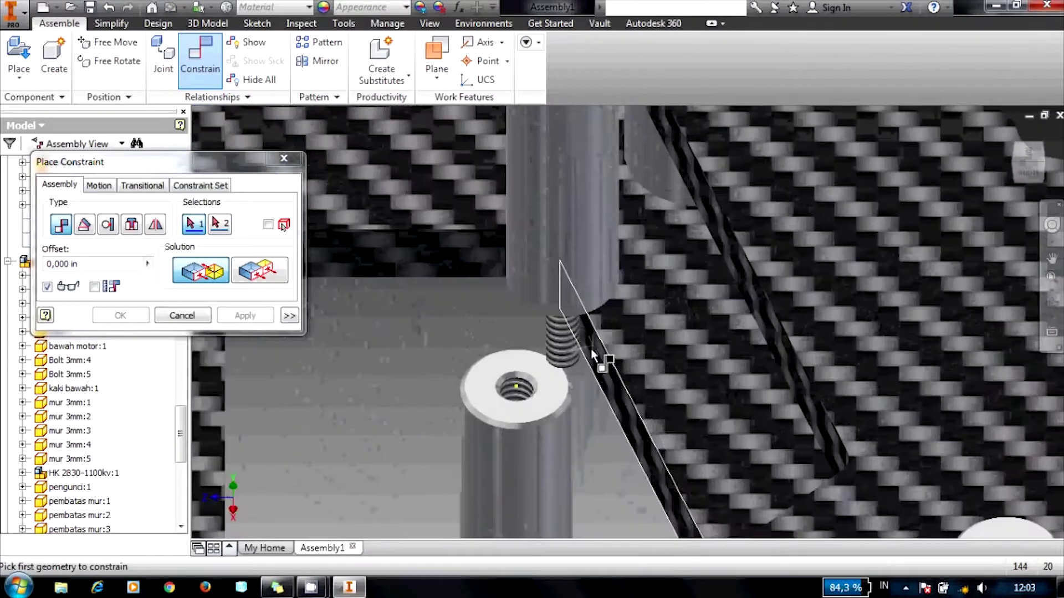
left_click(571, 348)
scroll(541, 302, "up", 3)
scroll(577, 300, "down", 2)
scroll(592, 291, "down", 2)
scroll(591, 290, "down", 3)
scroll(571, 321, "down", 3)
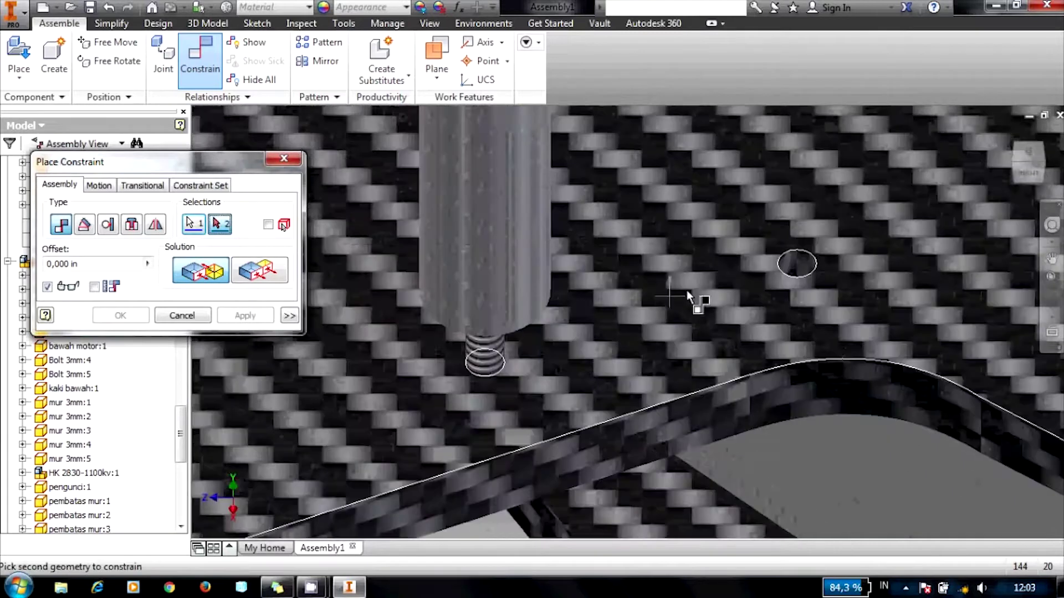
left_click(797, 267)
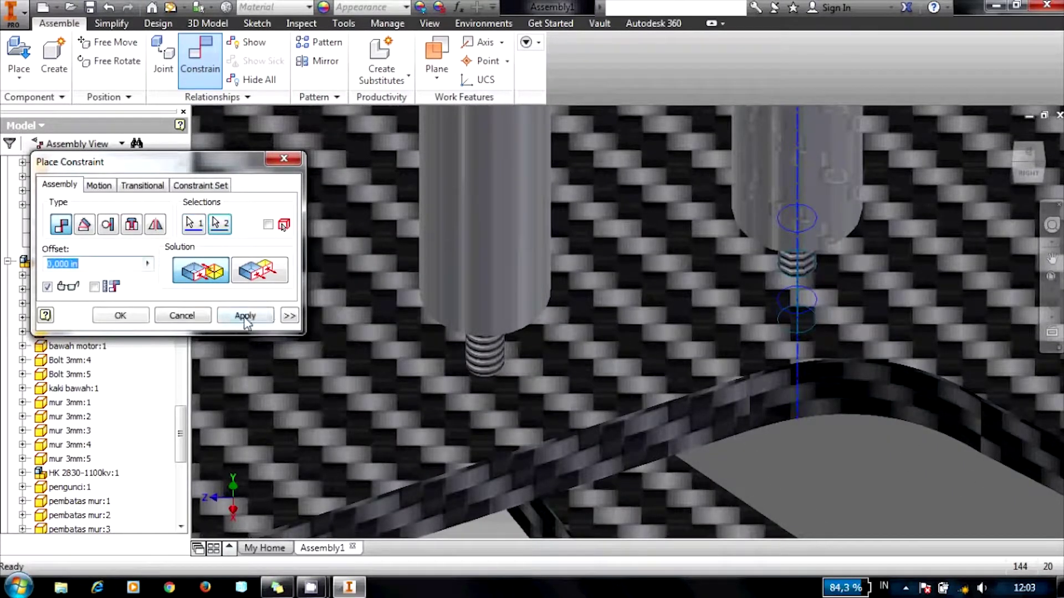
left_click(245, 316)
scroll(666, 345, "up", 3)
scroll(666, 345, "up", 2)
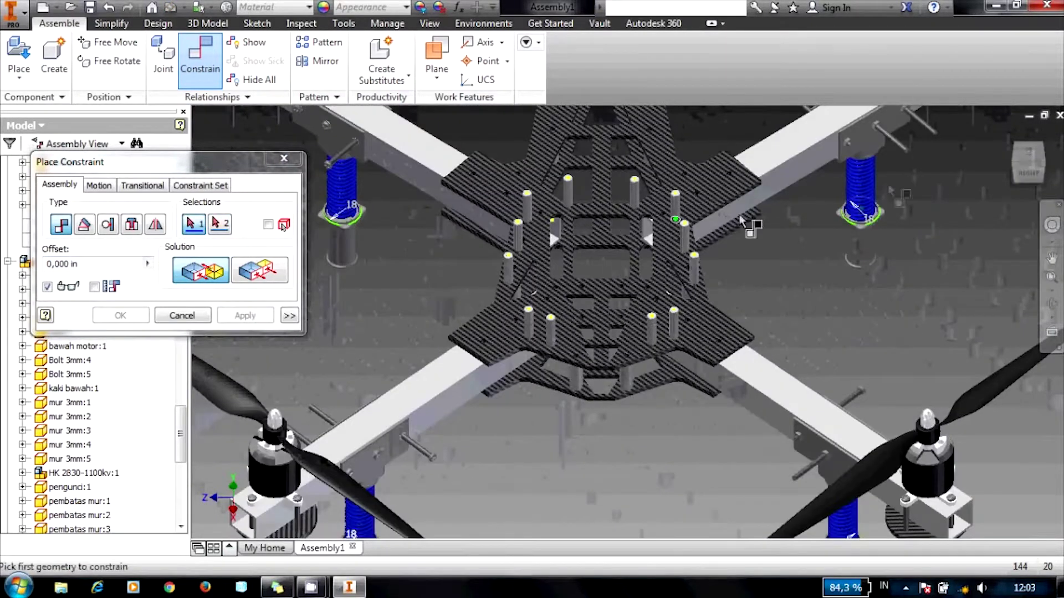
Step: Inspect the upper plate's standoff layout from the Top view, then rotate to the side view
left_click(1026, 161)
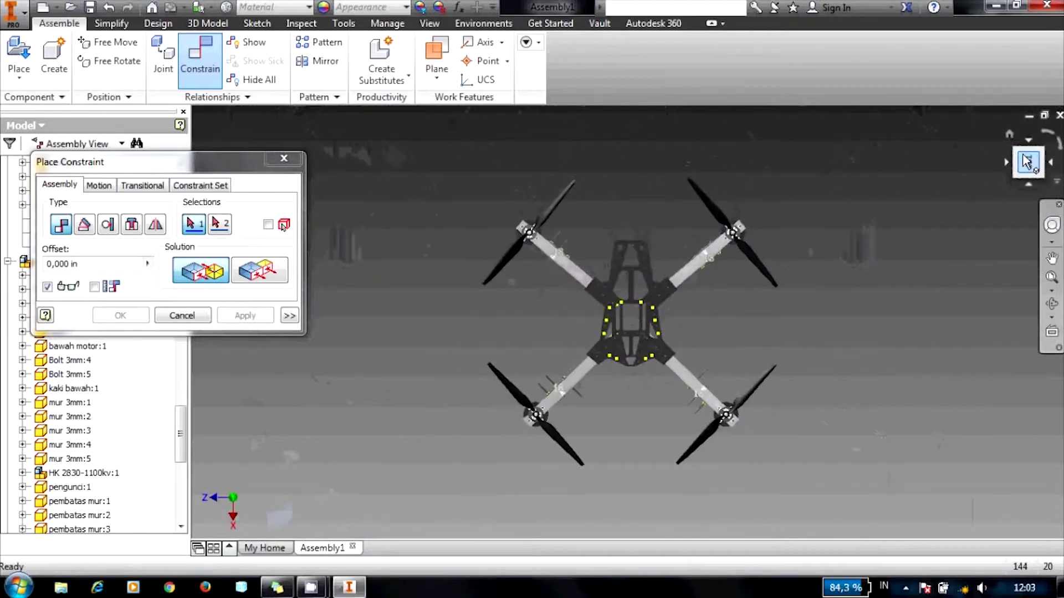
scroll(637, 333, "down", 5)
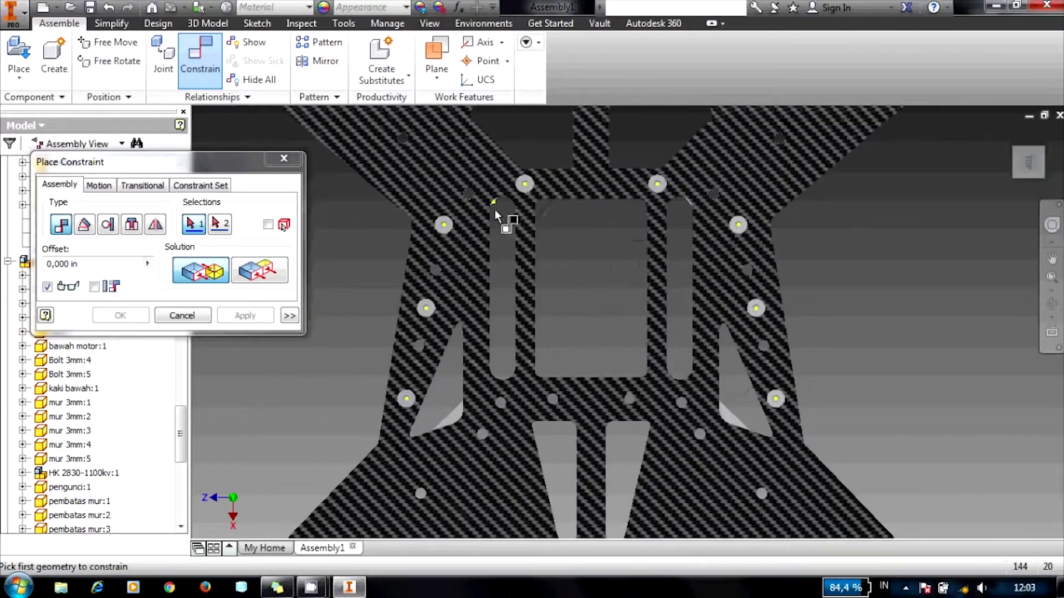
scroll(494, 209, "down", 1)
scroll(527, 224, "up", 4)
scroll(626, 221, "down", 3)
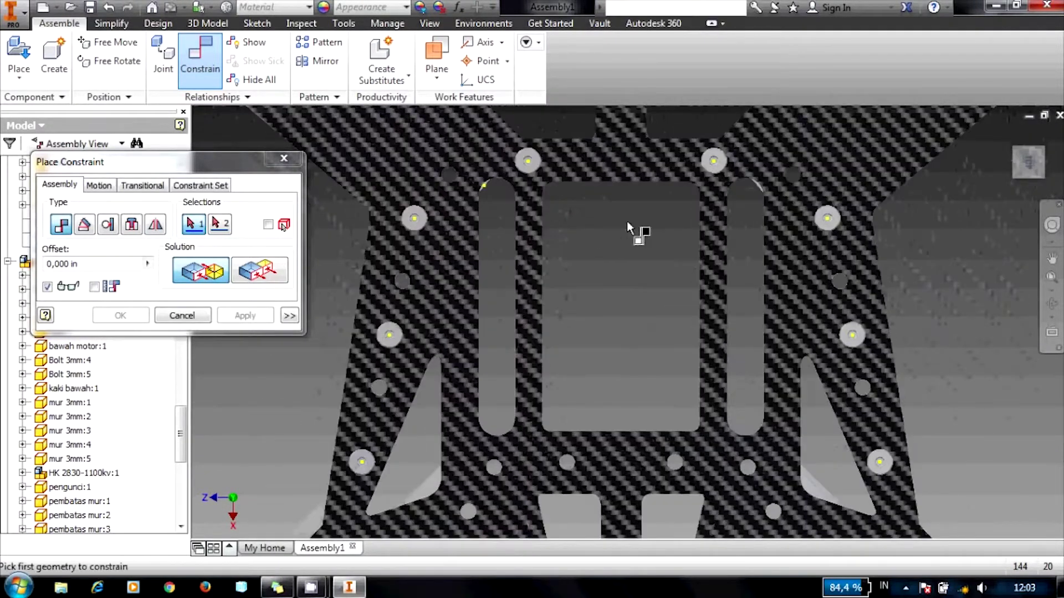
mouse_move(1028, 162)
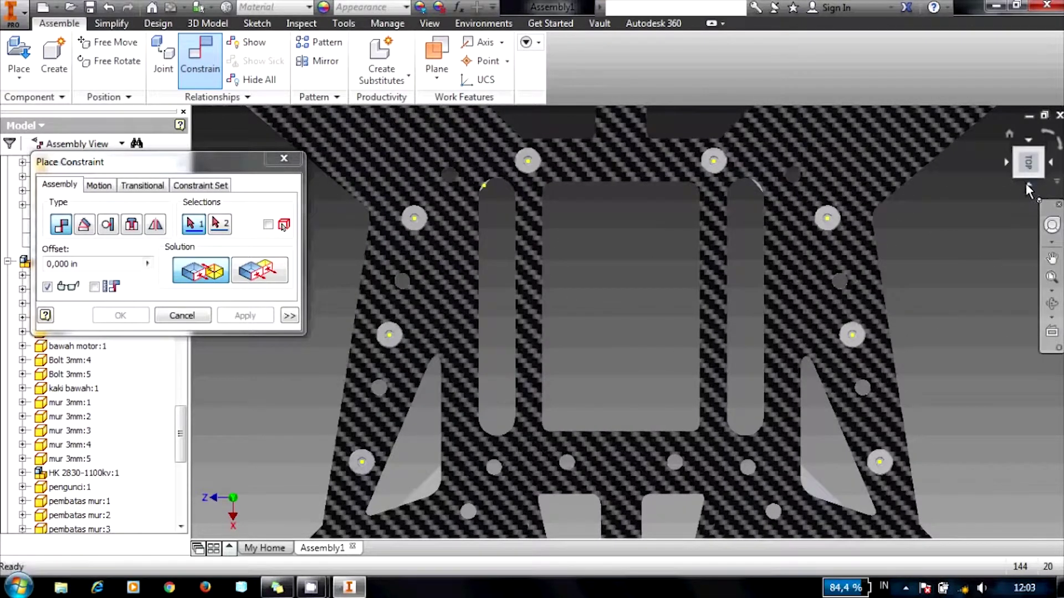
left_click(1028, 189)
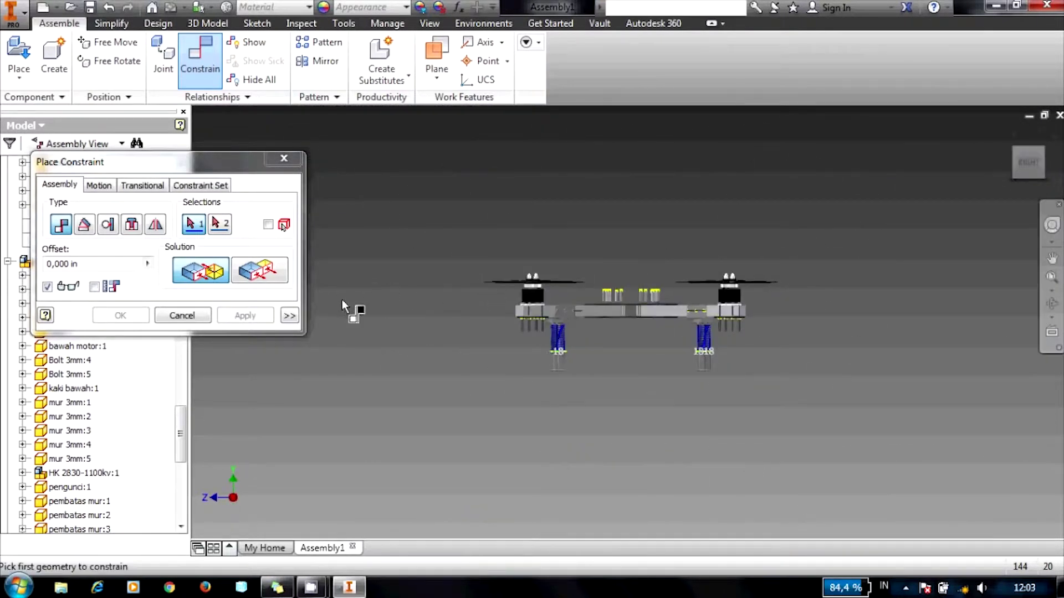
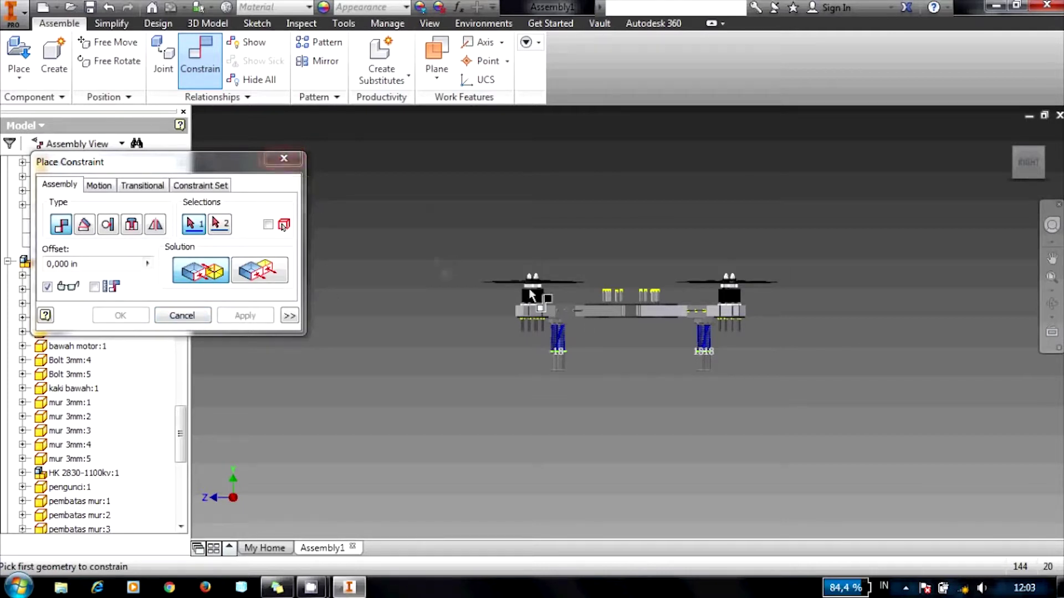
Step: Cancel the pending constraint placement from an angled overview of the drone
scroll(603, 301, "up", 2)
scroll(604, 301, "up", 3)
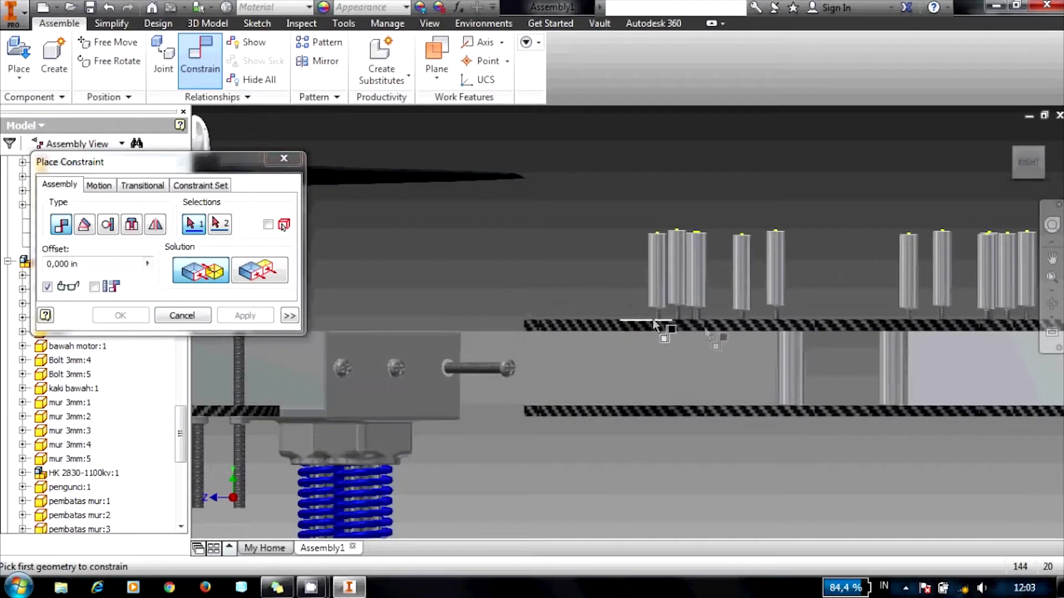
left_click(1027, 178)
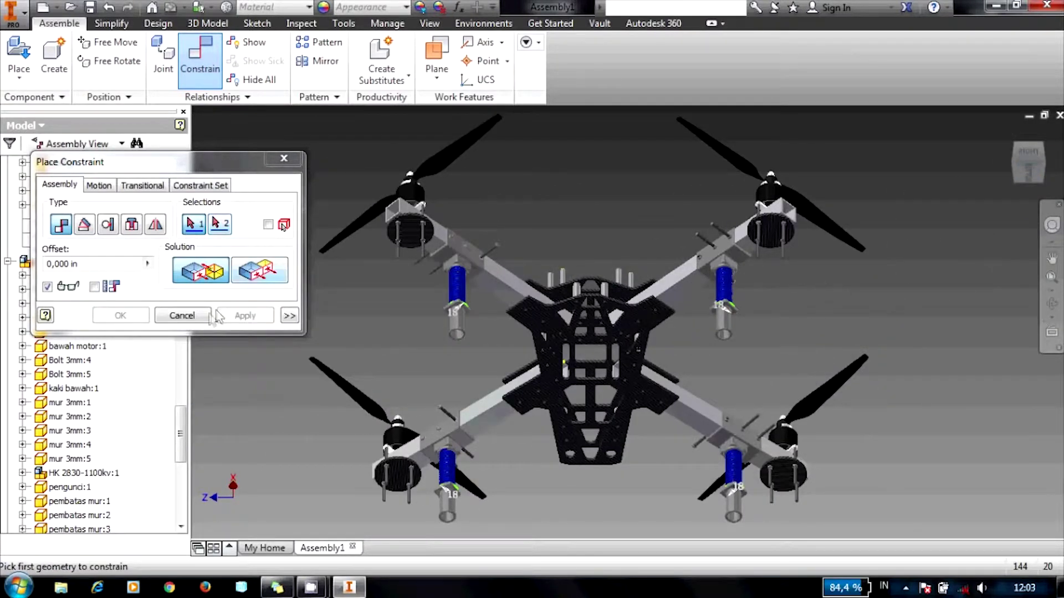
left_click(186, 315)
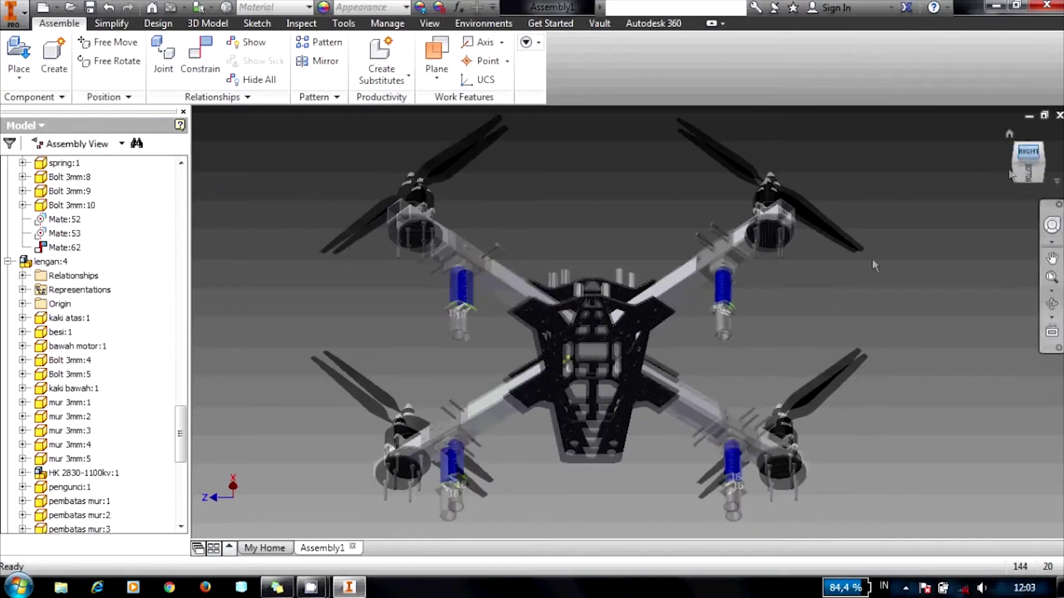
Step: Lower the CFRP carbon plate in side view until it rests on the arm tops
key("F5")
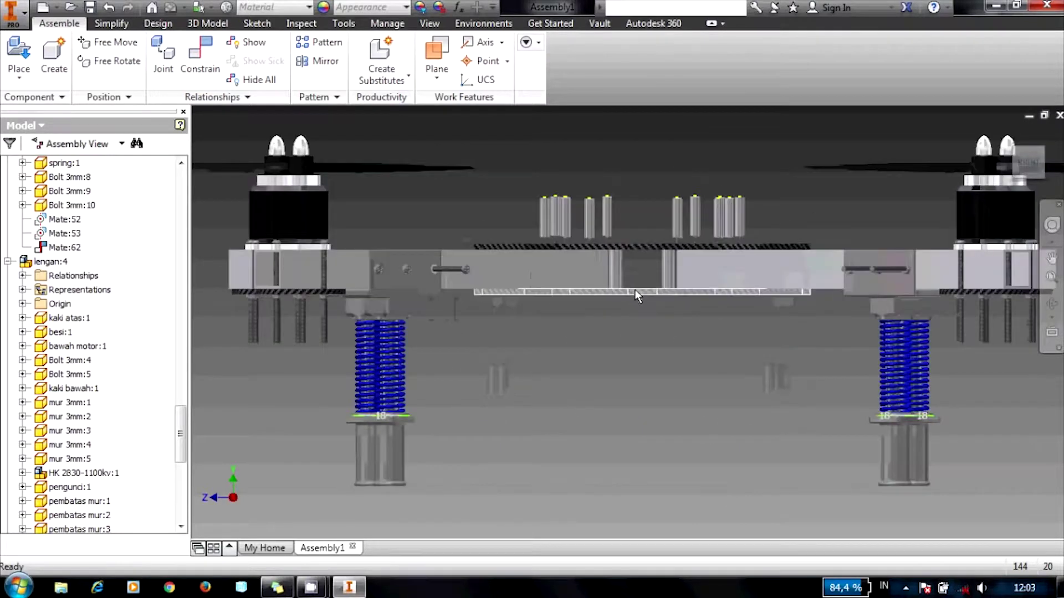
left_click_drag(633, 292, 634, 318)
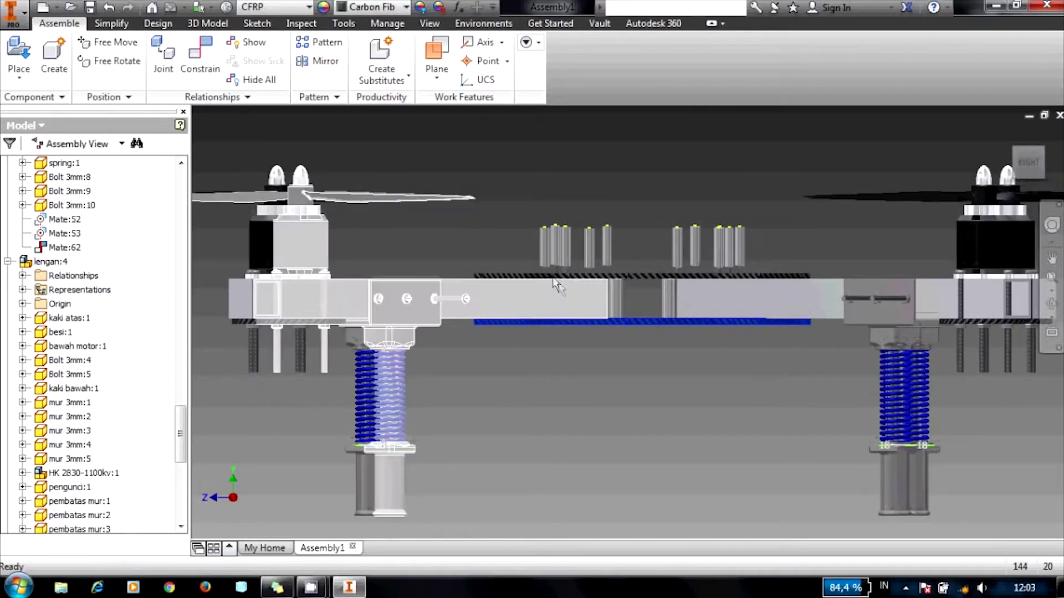
left_click_drag(634, 279, 632, 334)
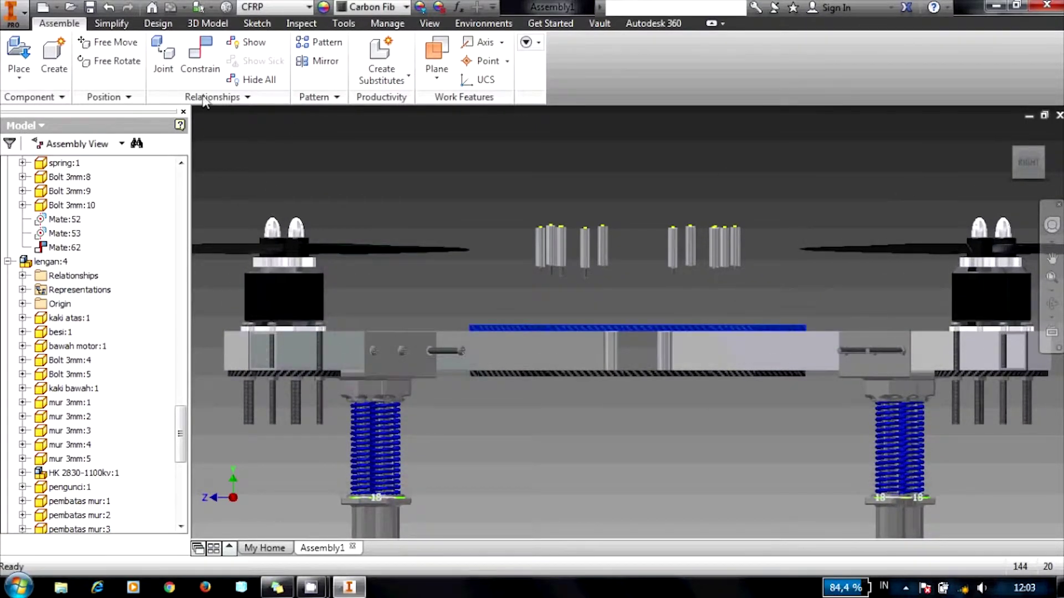
left_click(200, 61)
Step: Mate the first standoff's shoulder face flush to the carbon plate at 0.000 offset
scroll(571, 280, "down", 3)
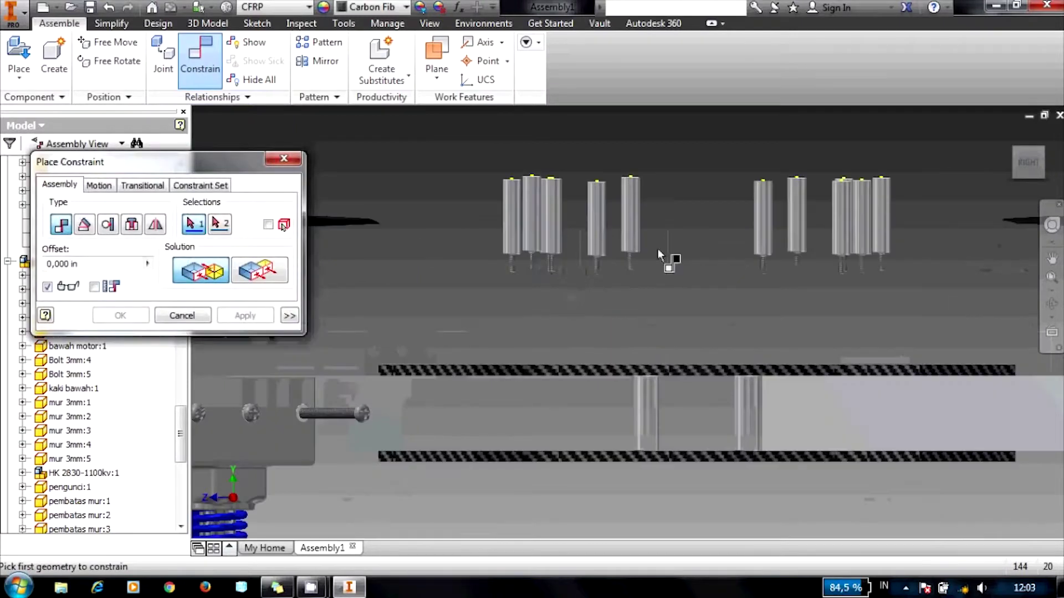
left_click(1025, 177)
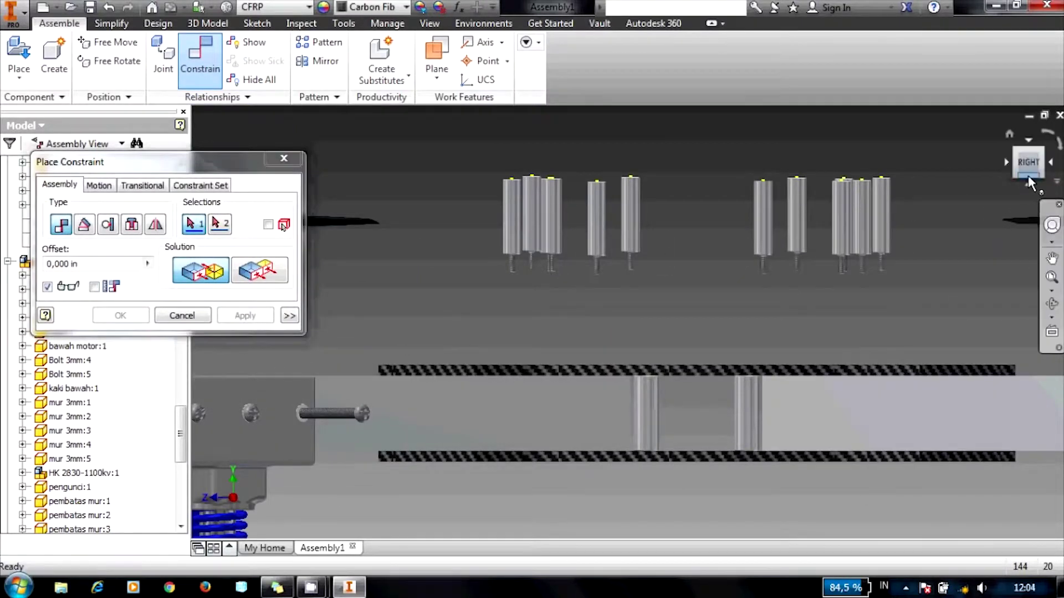
scroll(614, 279, "down", 5)
scroll(613, 277, "down", 3)
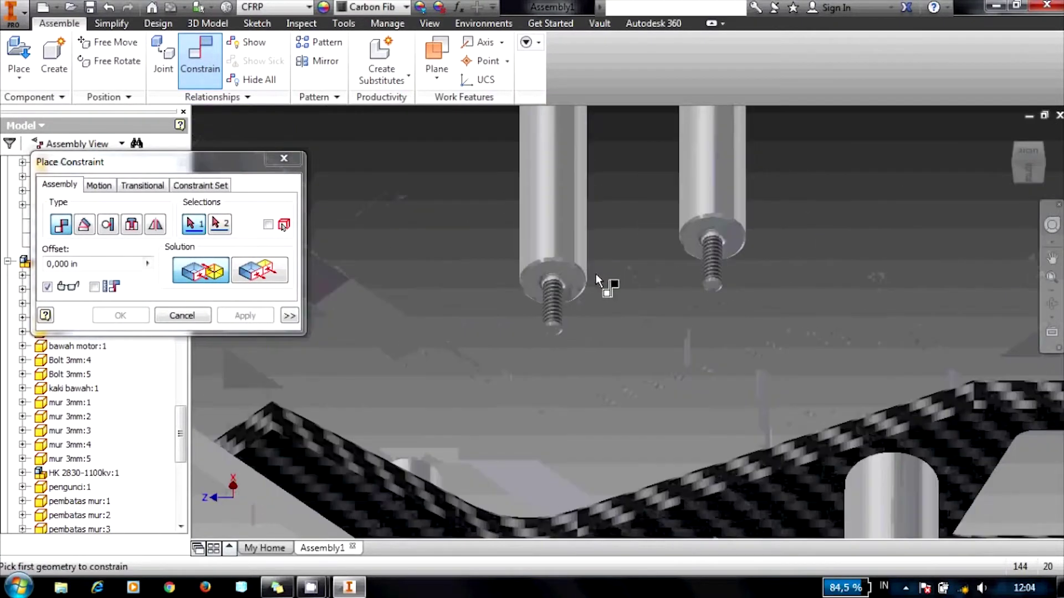
scroll(530, 280, "down", 2)
left_click(533, 274)
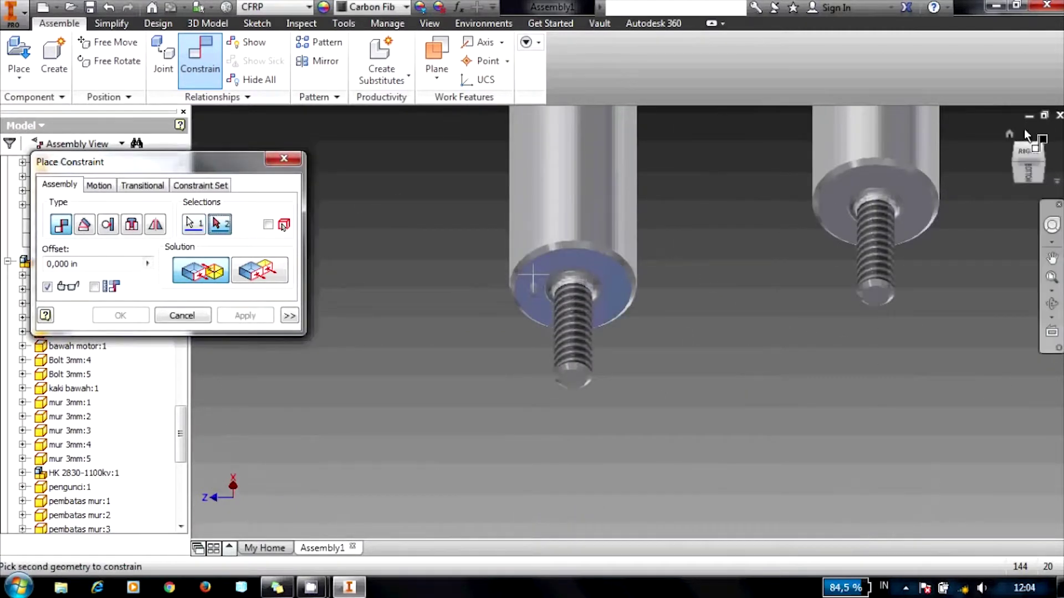
left_click(1030, 145)
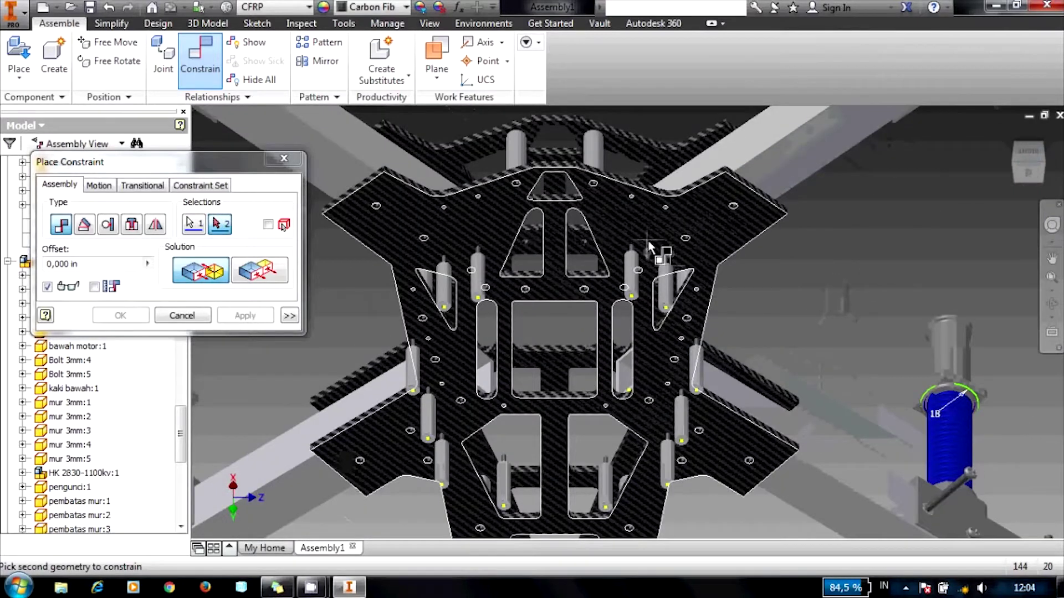
scroll(653, 239, "down", 2)
left_click(614, 208)
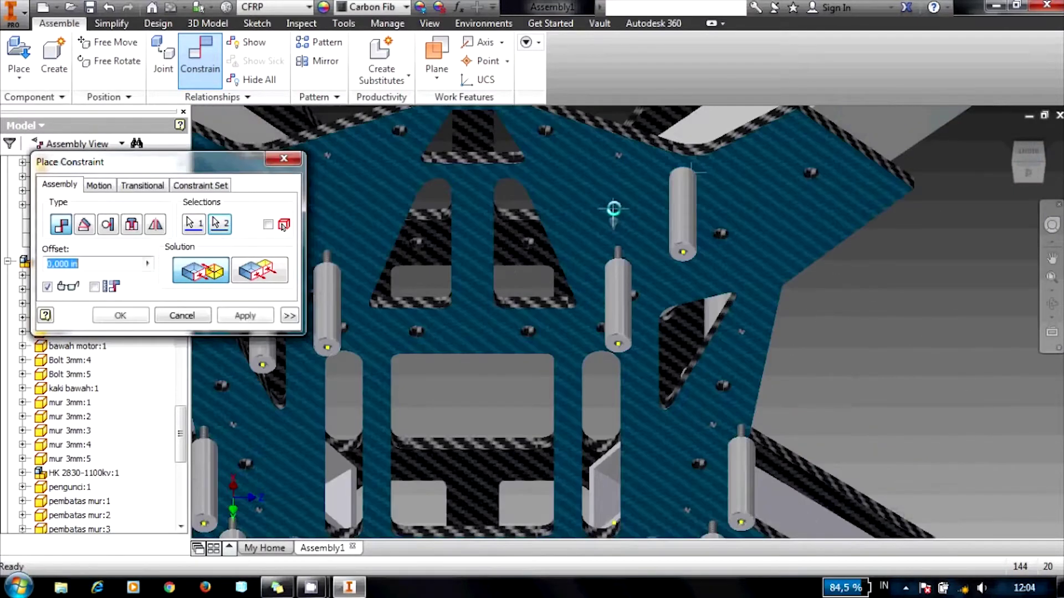
left_click(248, 316)
Step: Mate a second standoff's shoulder face flush against the carbon plate
scroll(831, 244, "up", 3)
scroll(815, 277, "up", 3)
left_click(1028, 158)
scroll(622, 283, "down", 4)
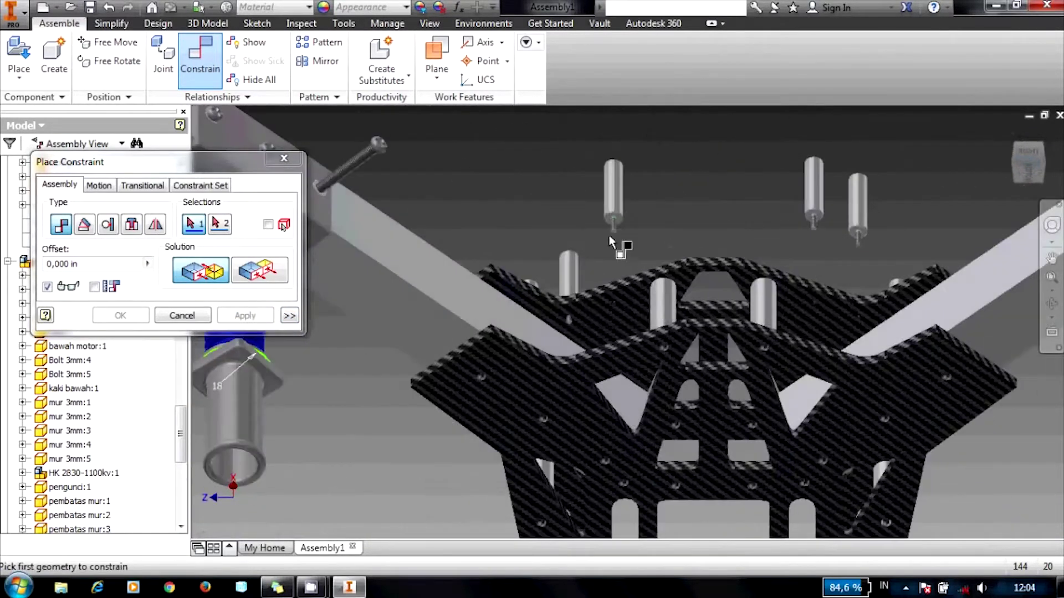
scroll(619, 244, "down", 2)
scroll(621, 233, "down", 3)
left_click(612, 233)
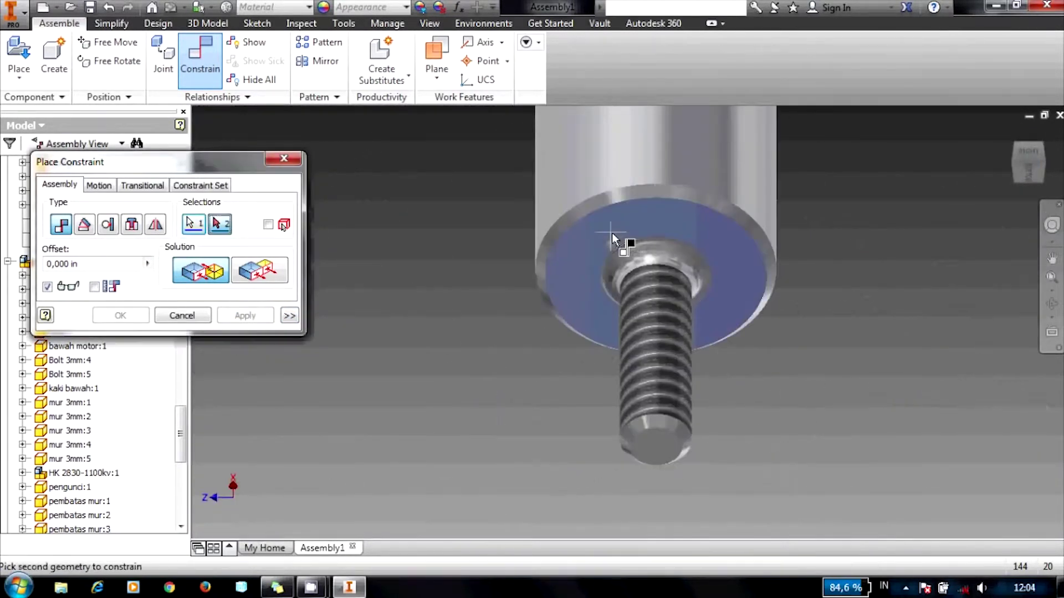
left_click(1026, 148)
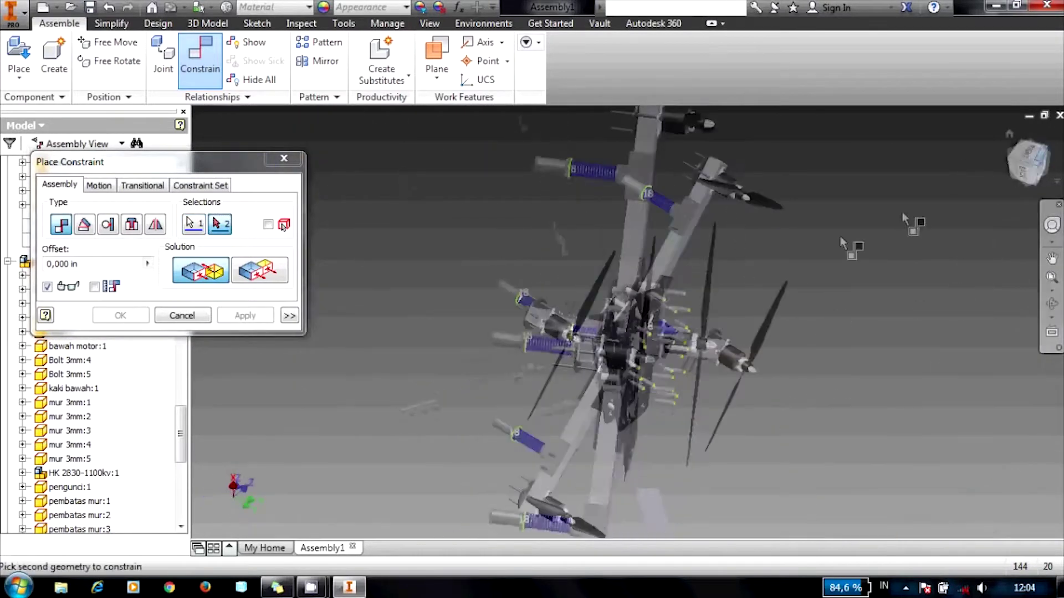
scroll(623, 307, "down", 4)
left_click(622, 307)
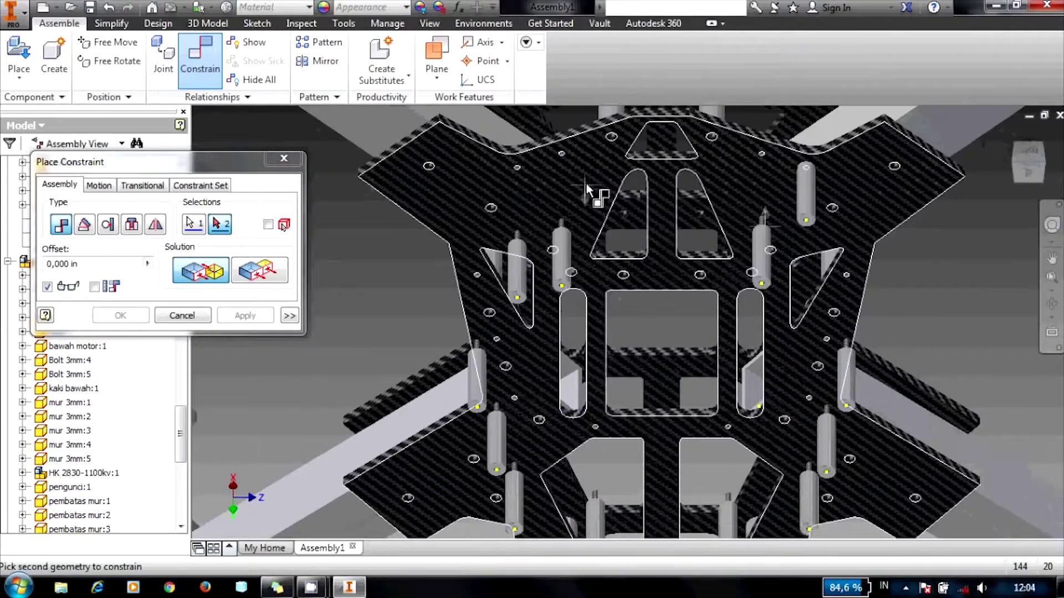
left_click(237, 317)
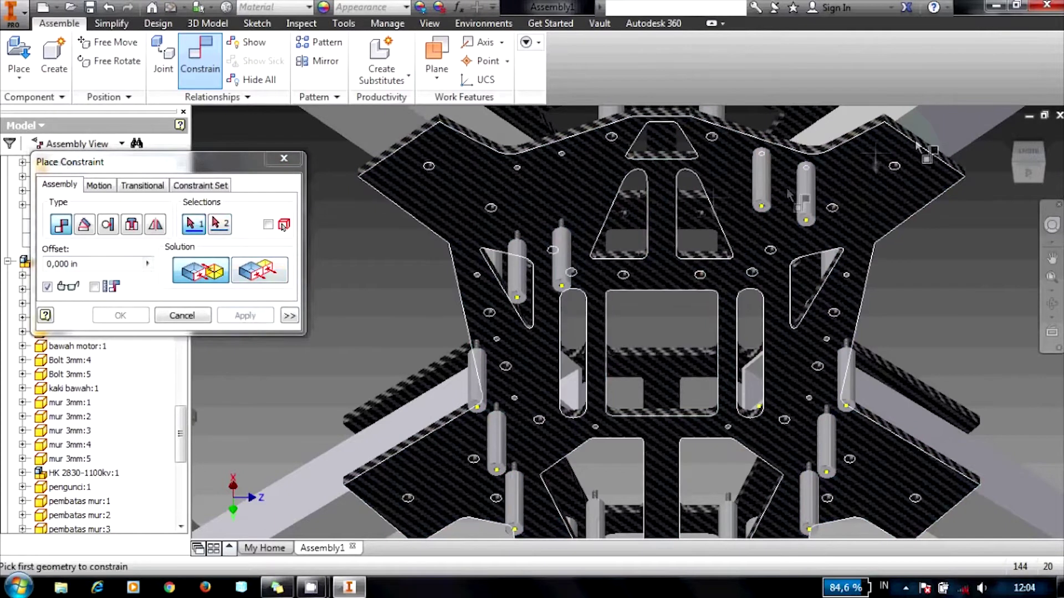
Step: Mate a third standoff's washer face to the carbon plate, viewed from below
left_click(1032, 154)
scroll(719, 265, "down", 2)
scroll(617, 248, "down", 3)
scroll(616, 248, "down", 3)
scroll(598, 216, "down", 3)
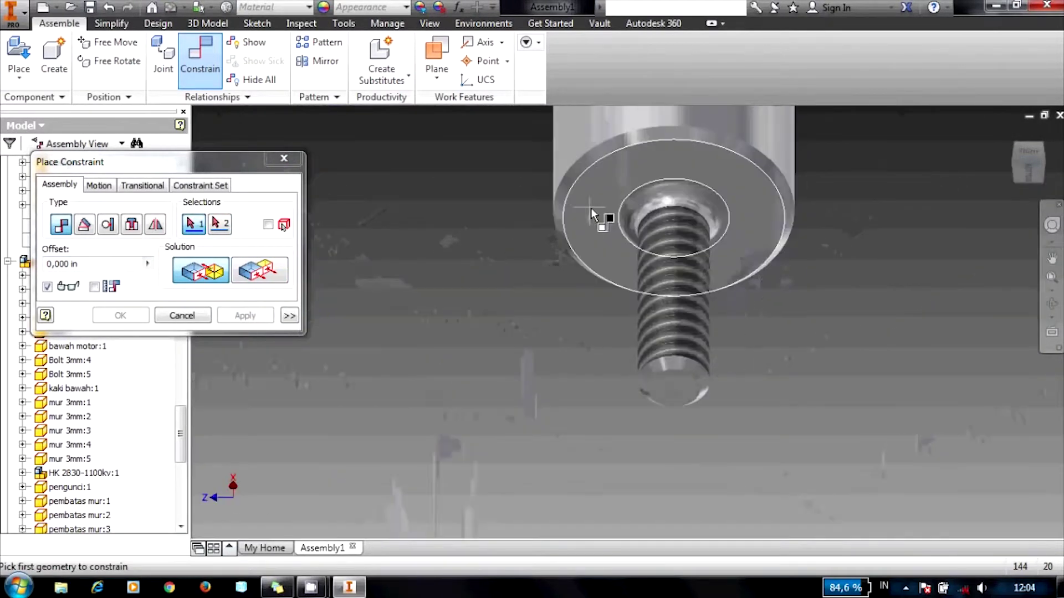
left_click(591, 208)
left_click(1025, 148)
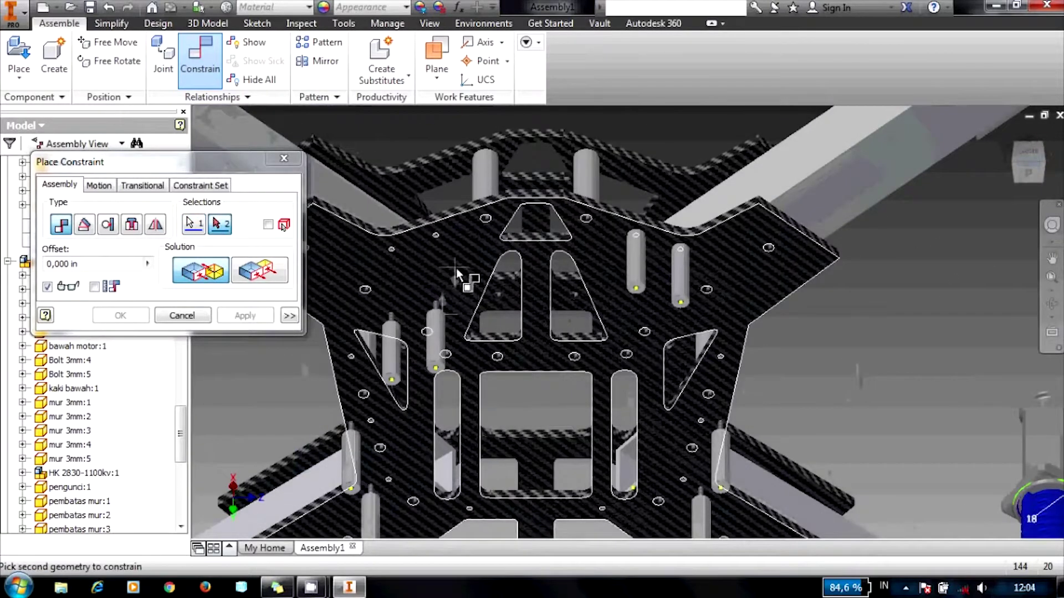
left_click(456, 275)
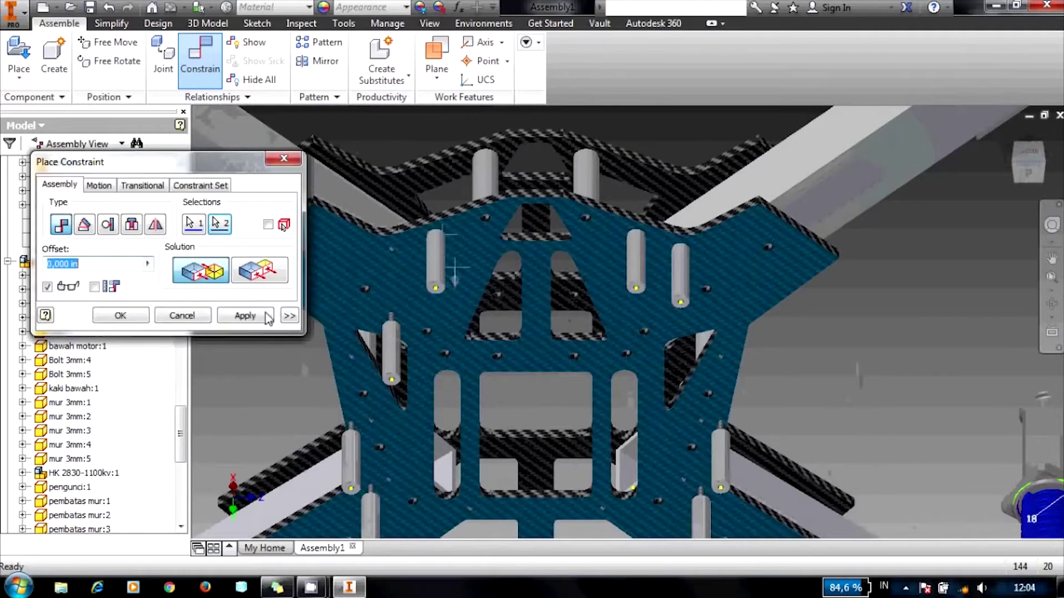
key("Return")
Step: Mate the fourth standoff's washer face flush to the carbon plate
left_click(1034, 147)
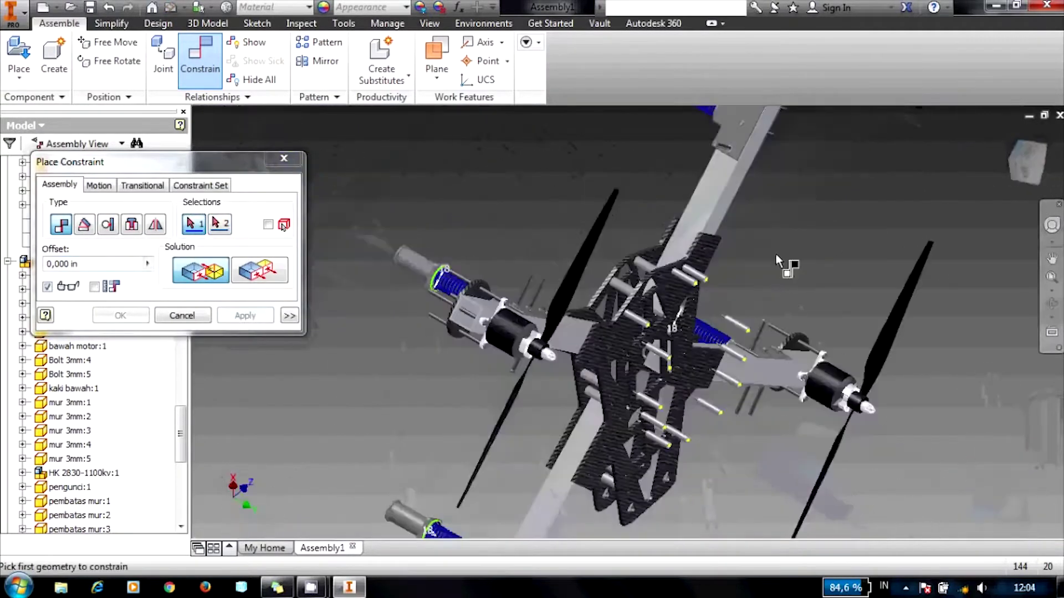
scroll(676, 232, "down", 5)
scroll(676, 233, "down", 3)
left_click(637, 209)
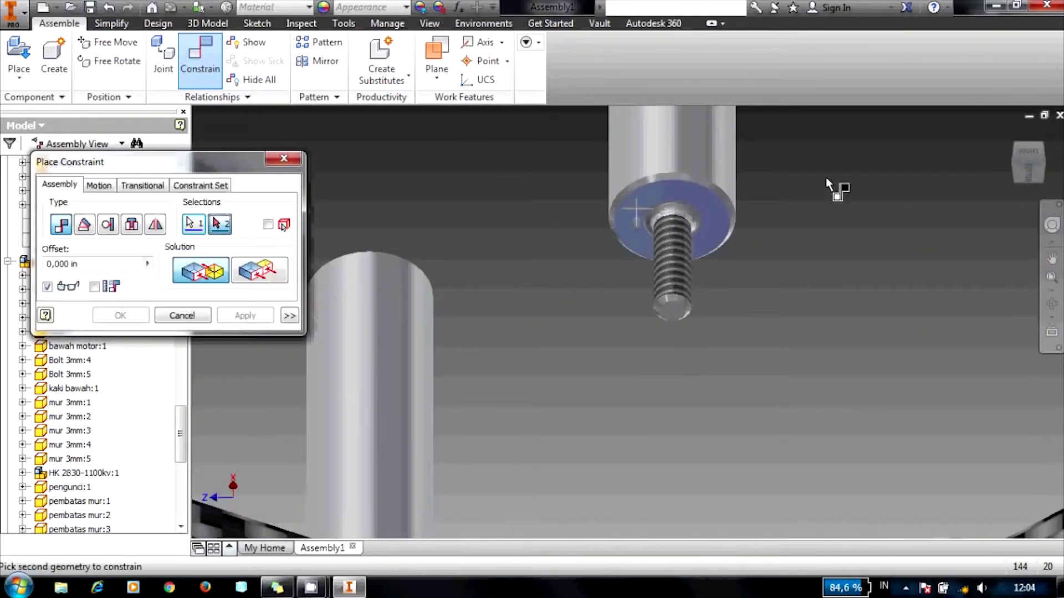
left_click(1020, 150)
scroll(600, 348, "down", 5)
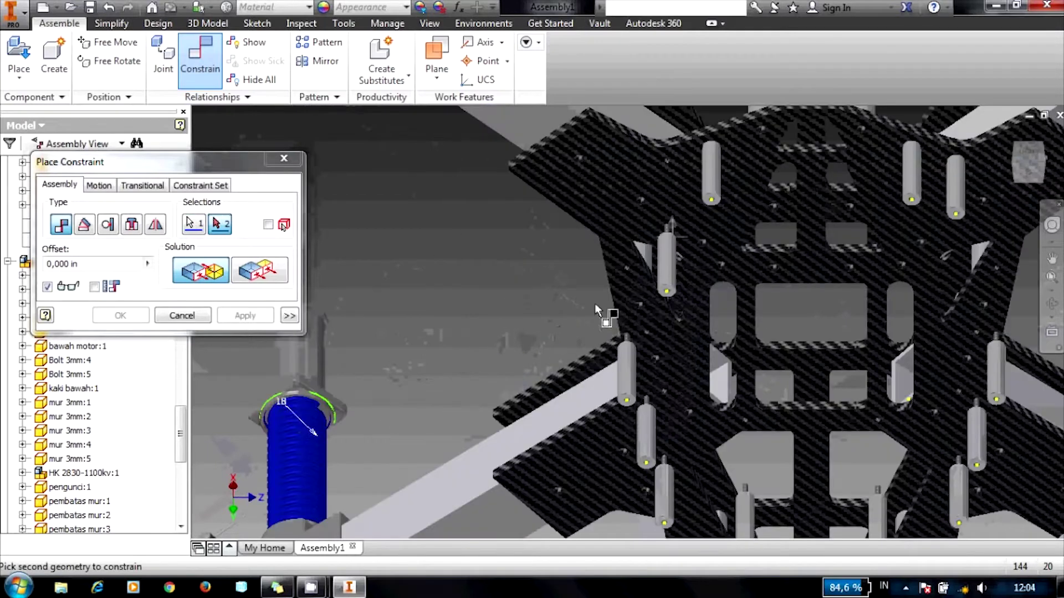
left_click(610, 223)
left_click(245, 315)
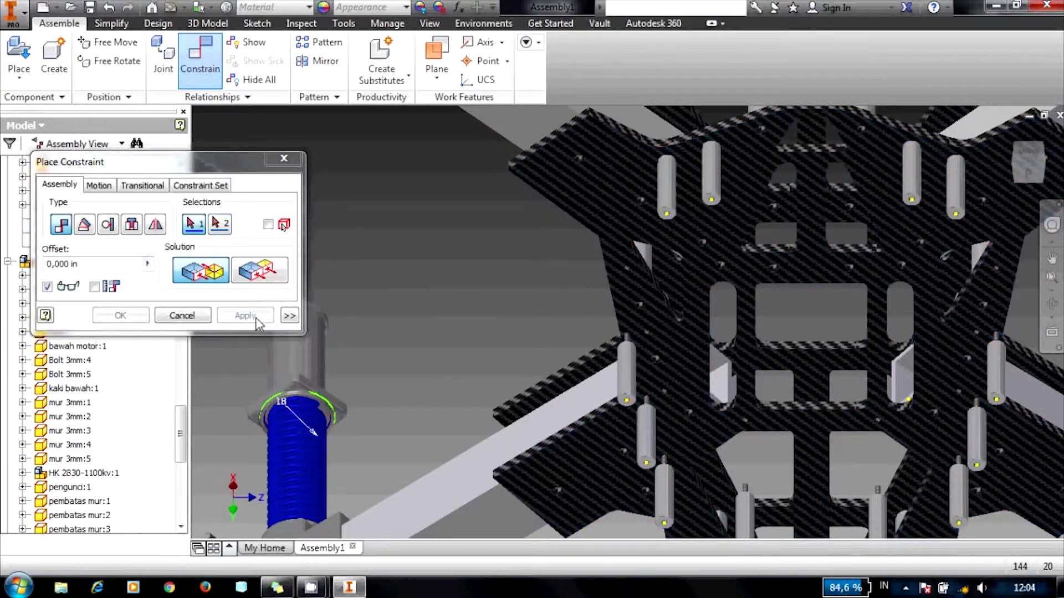
scroll(590, 295, "up", 5)
left_click(1021, 177)
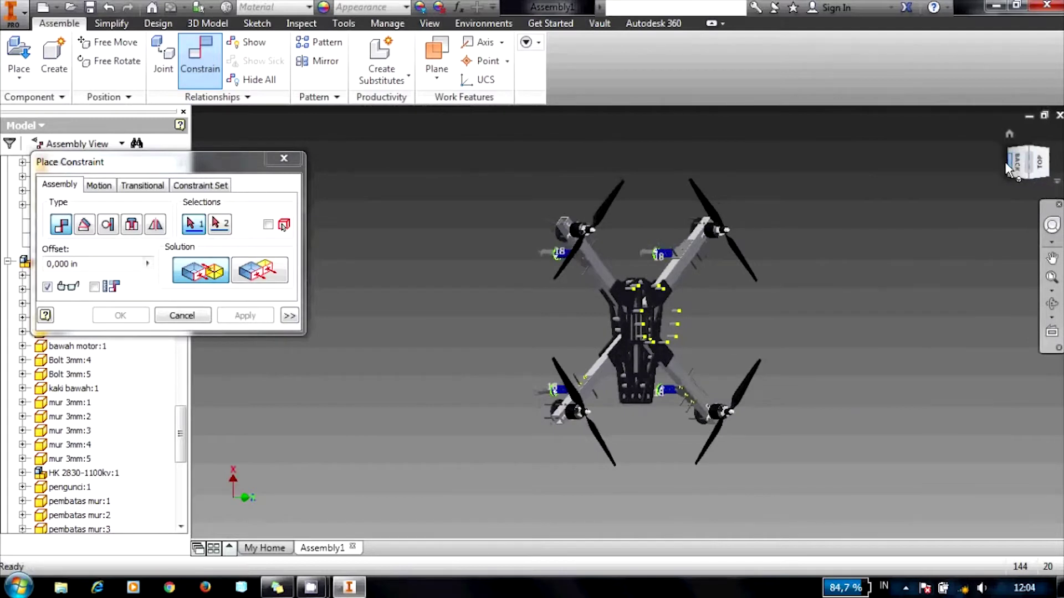
Step: Mate a fifth standoff's washer face flush to the carbon plate
scroll(680, 320, "down", 3)
scroll(627, 284, "down", 3)
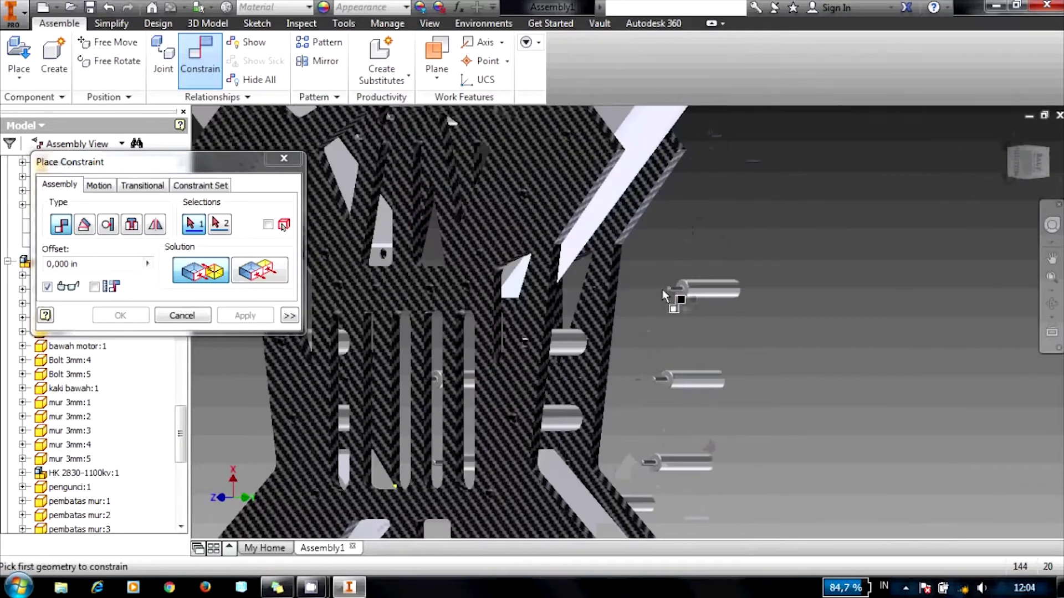
scroll(662, 289, "down", 5)
left_click(584, 279)
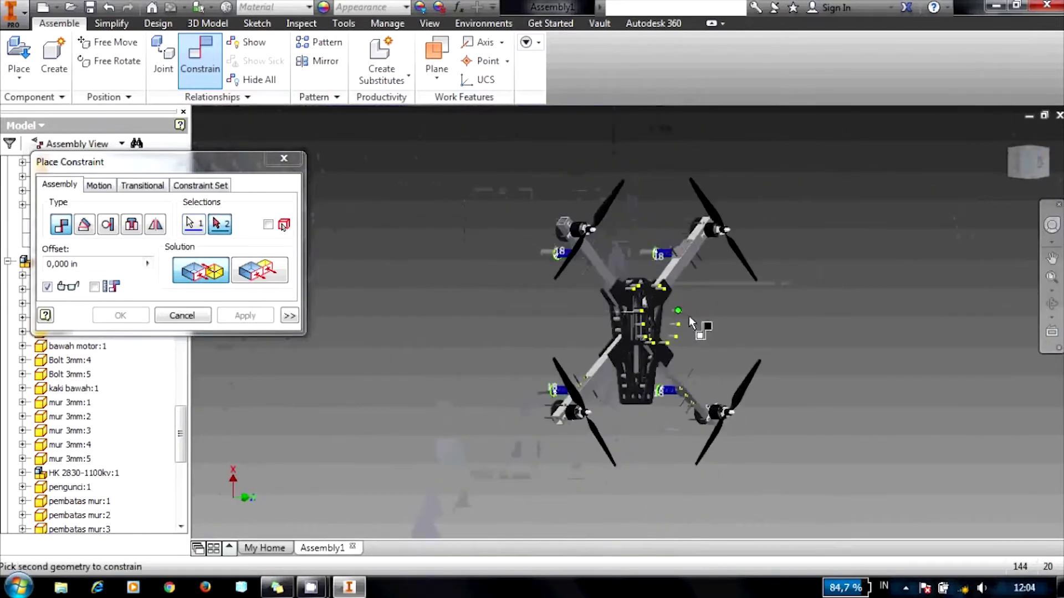
scroll(689, 316, "up", 4)
left_click(688, 207)
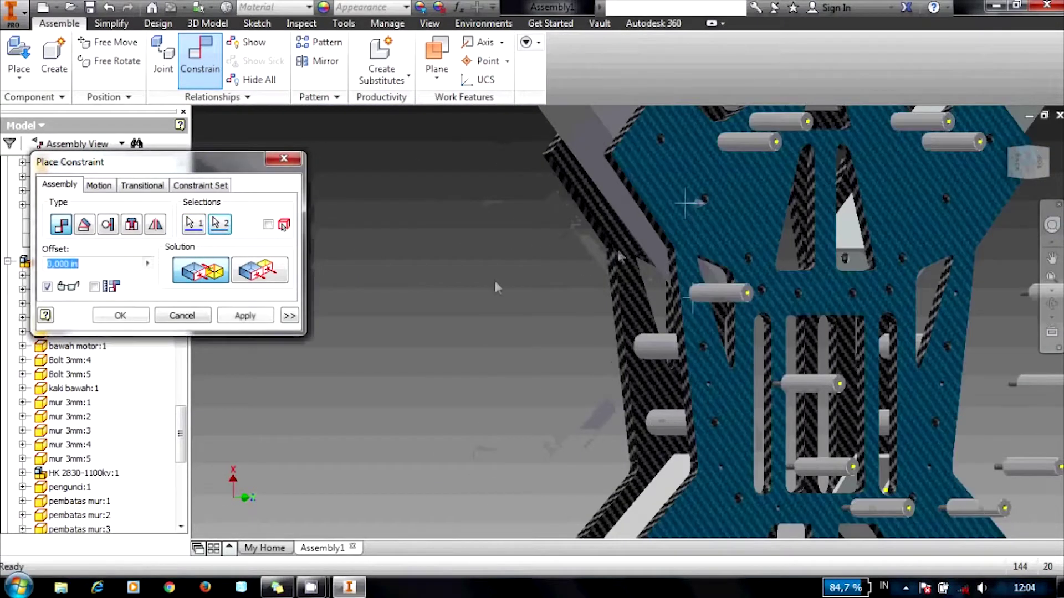
left_click(231, 319)
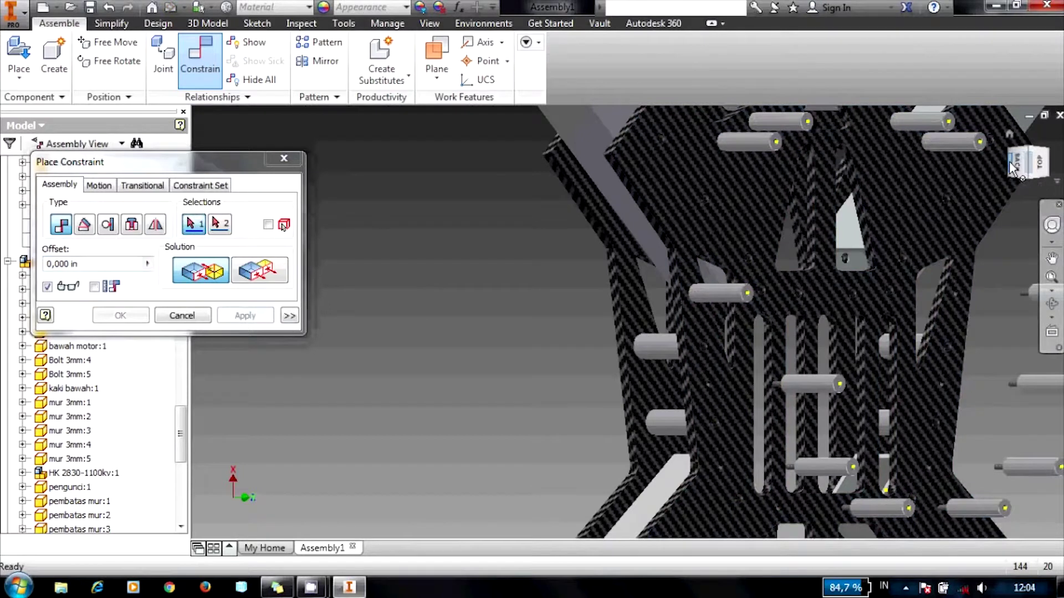
Step: Mate a sixth standoff's washer face against the carbon plate
left_click(1012, 166)
scroll(671, 328, "up", 5)
scroll(651, 323, "up", 2)
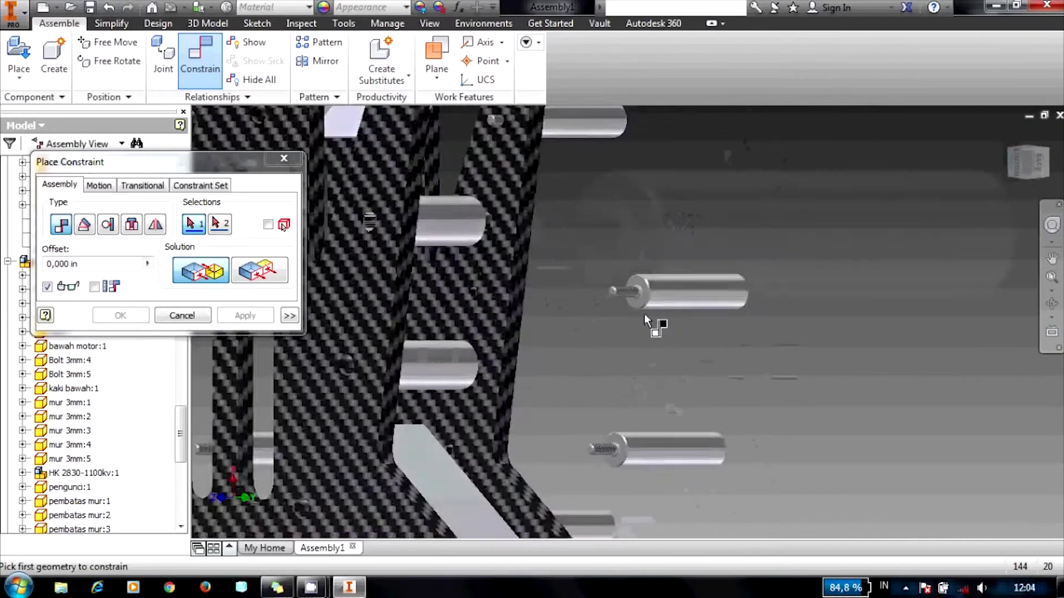
scroll(646, 320, "up", 5)
left_click(591, 259)
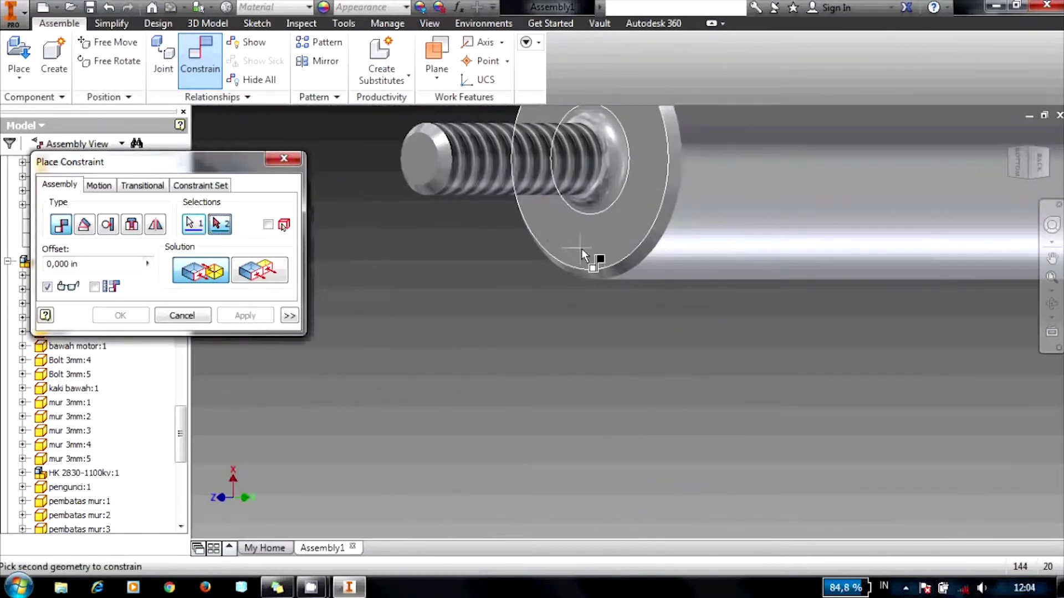
left_click(1046, 166)
scroll(705, 277, "up", 5)
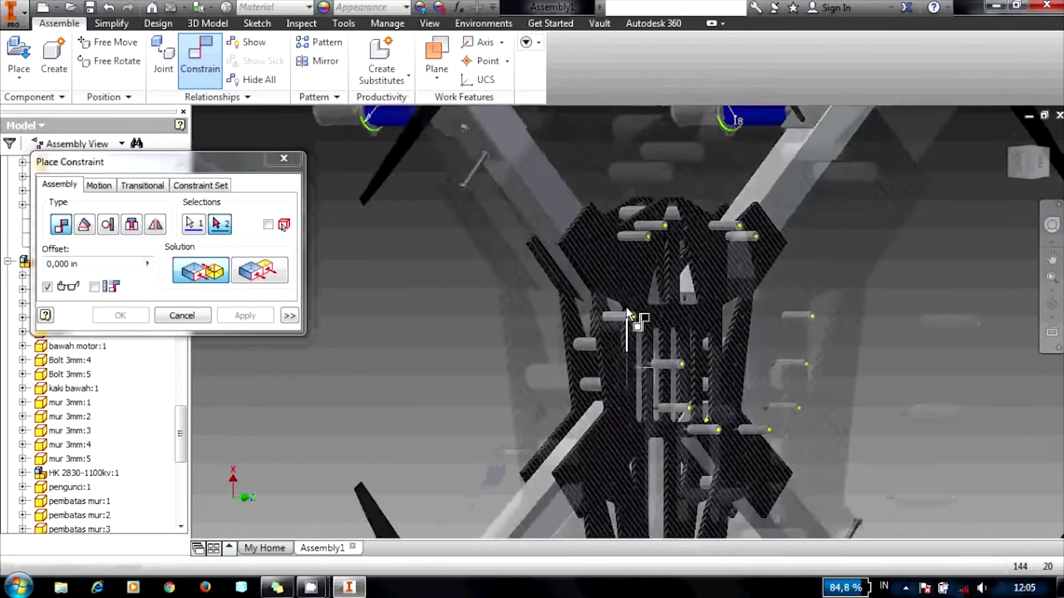
scroll(584, 402, "up", 2)
scroll(590, 404, "up", 2)
scroll(595, 404, "up", 2)
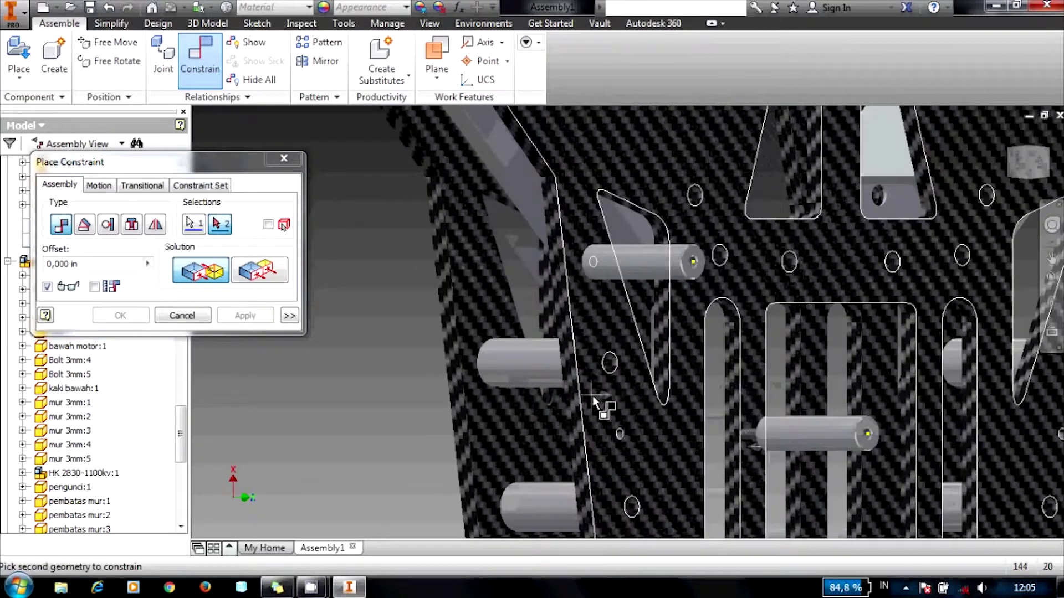
left_click(600, 404)
left_click(242, 311)
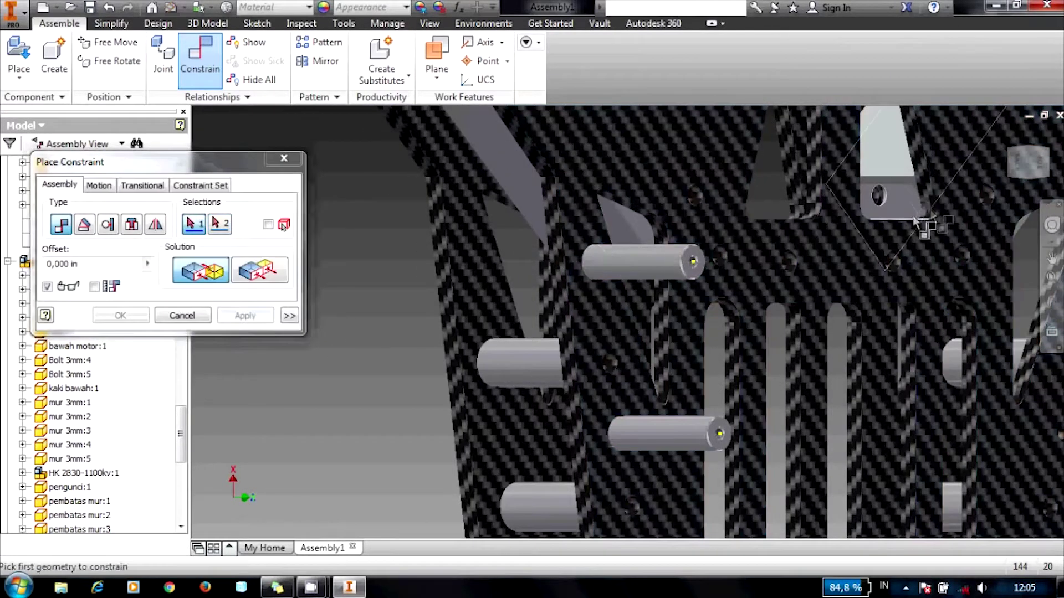
Step: Mate a seventh standoff's washer face to the plate, picked from the underside
left_click(1006, 161)
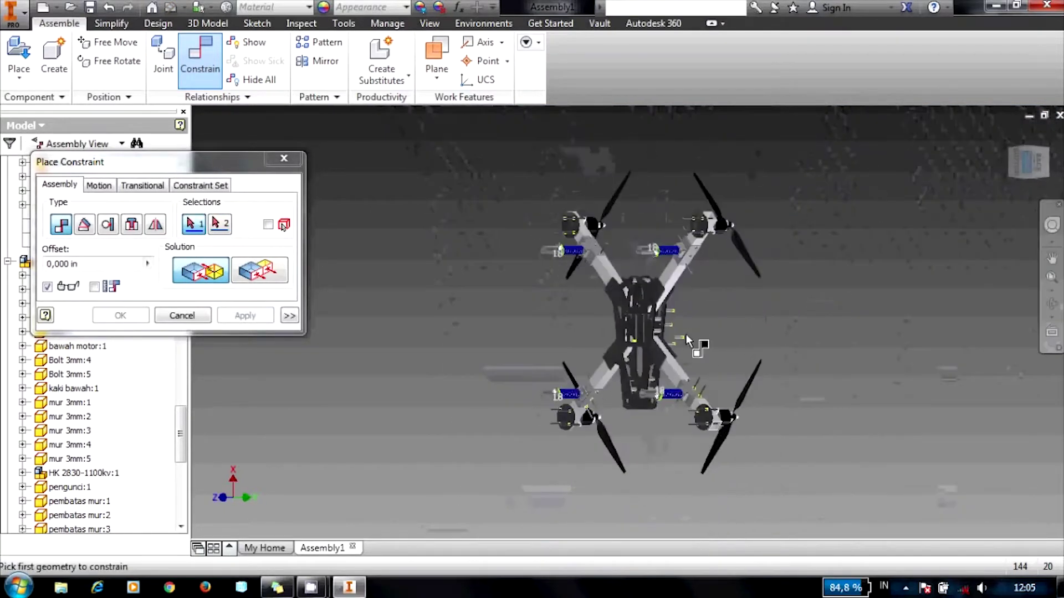
scroll(680, 369, "up", 3)
scroll(680, 369, "up", 2)
scroll(640, 288, "up", 2)
scroll(647, 283, "up", 2)
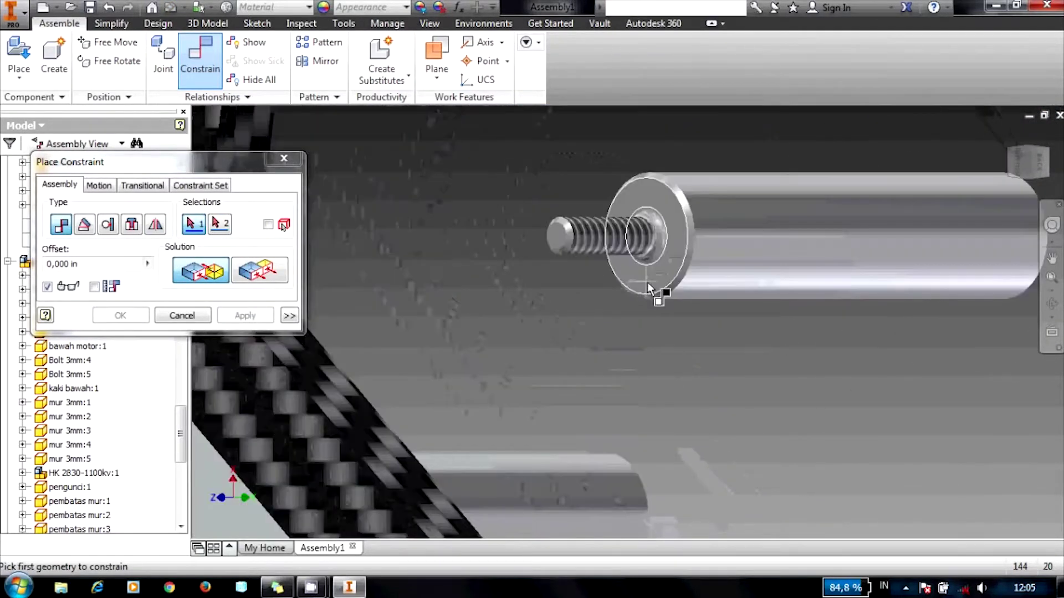
left_click(647, 281)
left_click(1051, 166)
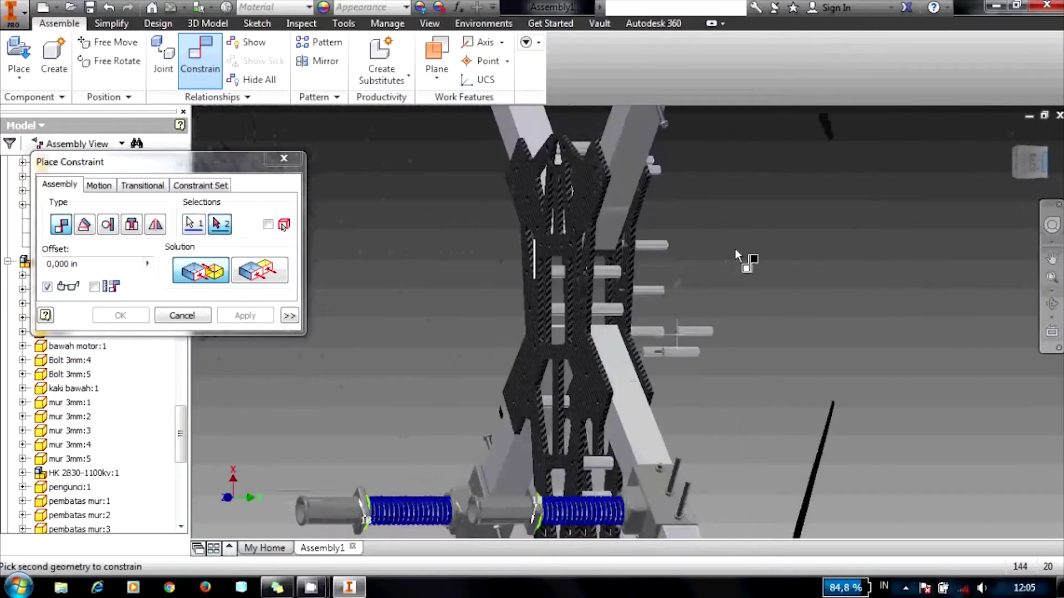
scroll(623, 335, "up", 3)
scroll(515, 338, "up", 2)
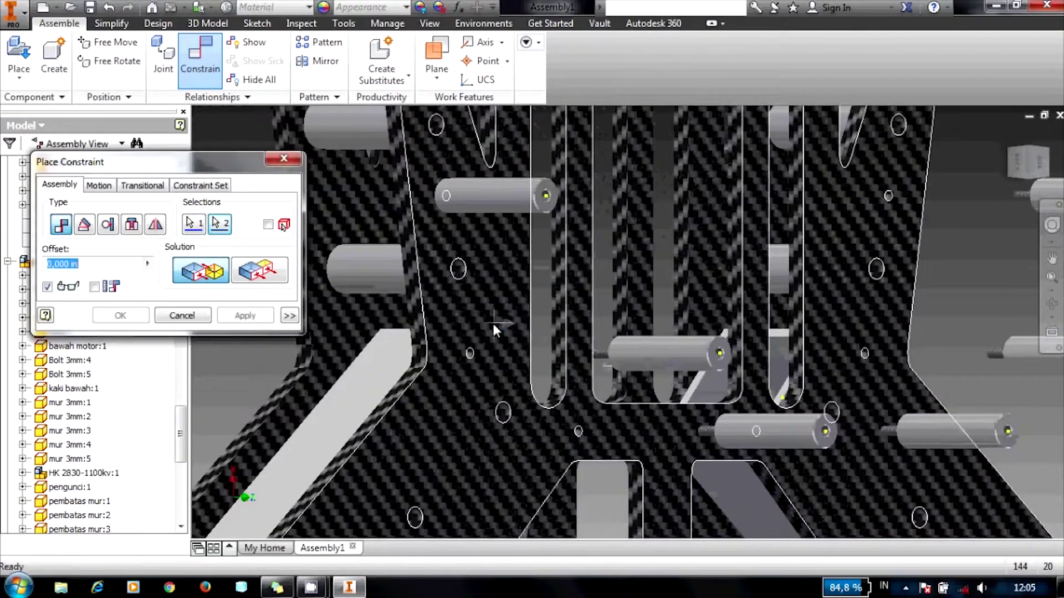
left_click(495, 324)
left_click(245, 315)
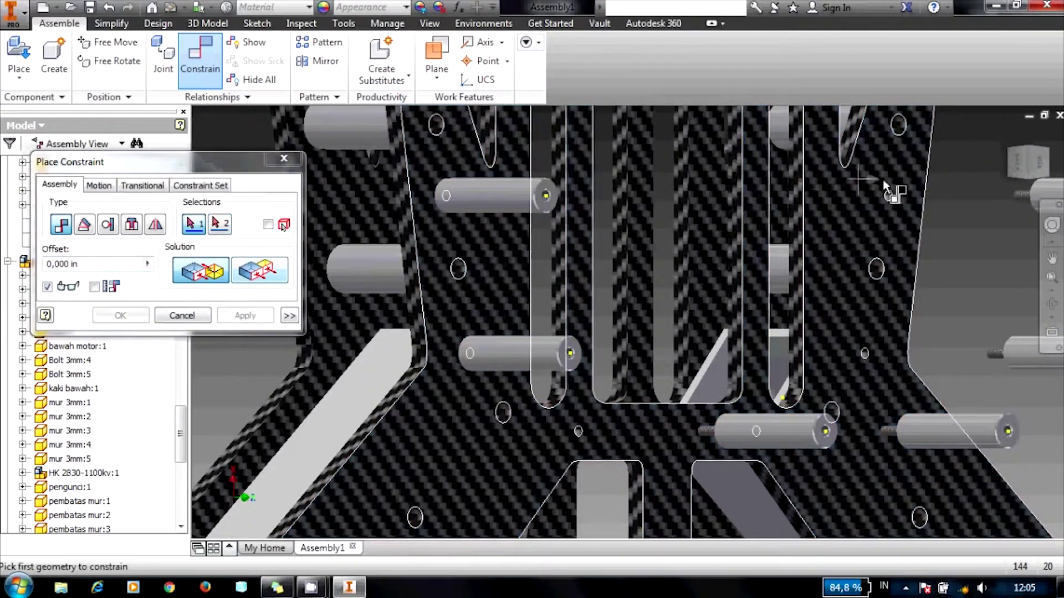
Step: Mate an eighth standoff's washer face flush with the carbon plate
left_click(1049, 168)
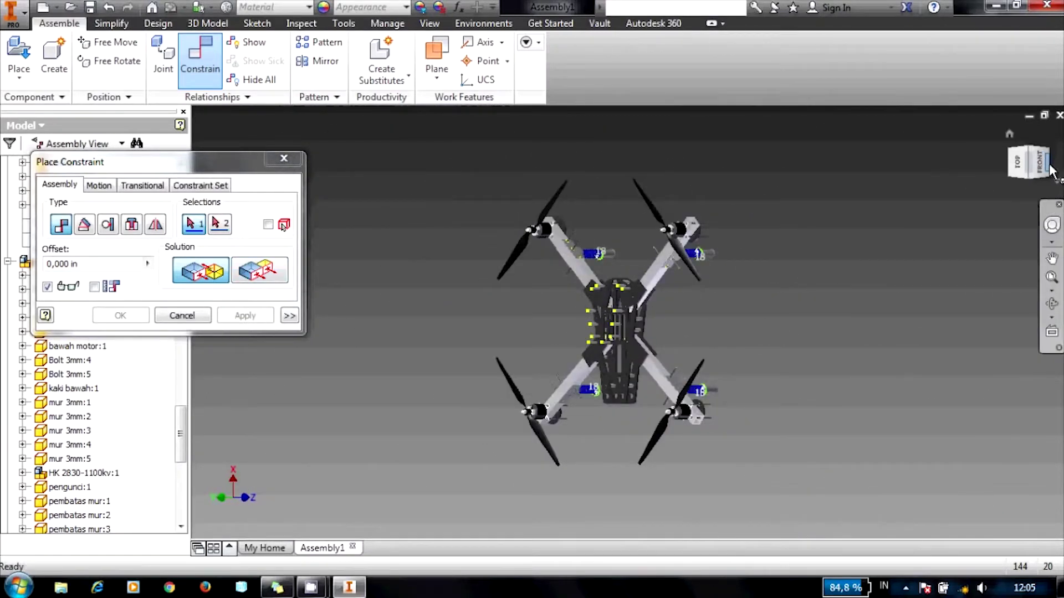
scroll(577, 312, "up", 10)
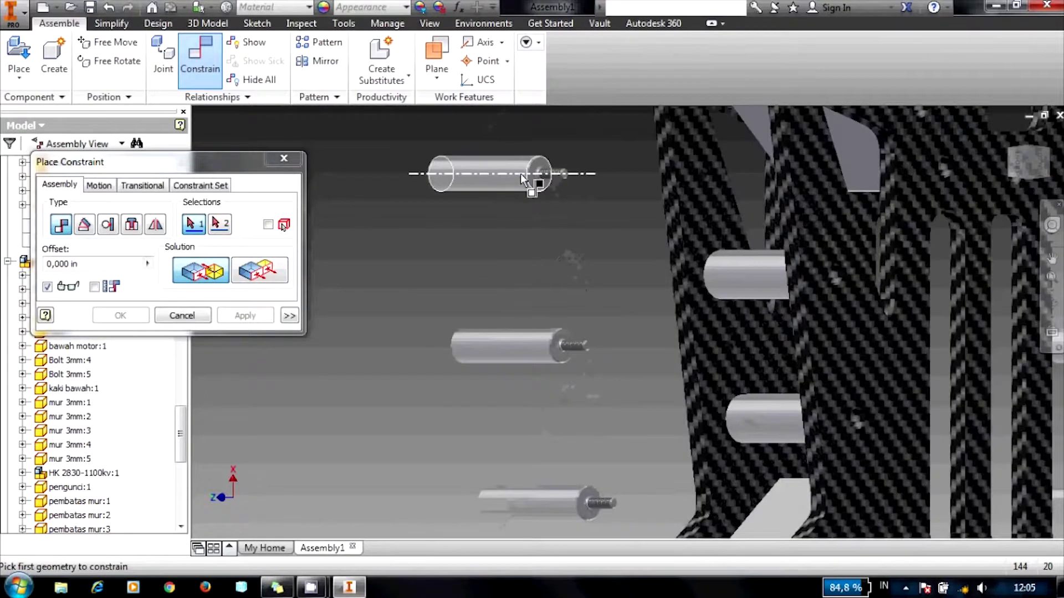
scroll(523, 179, "up", 5)
left_click(561, 187)
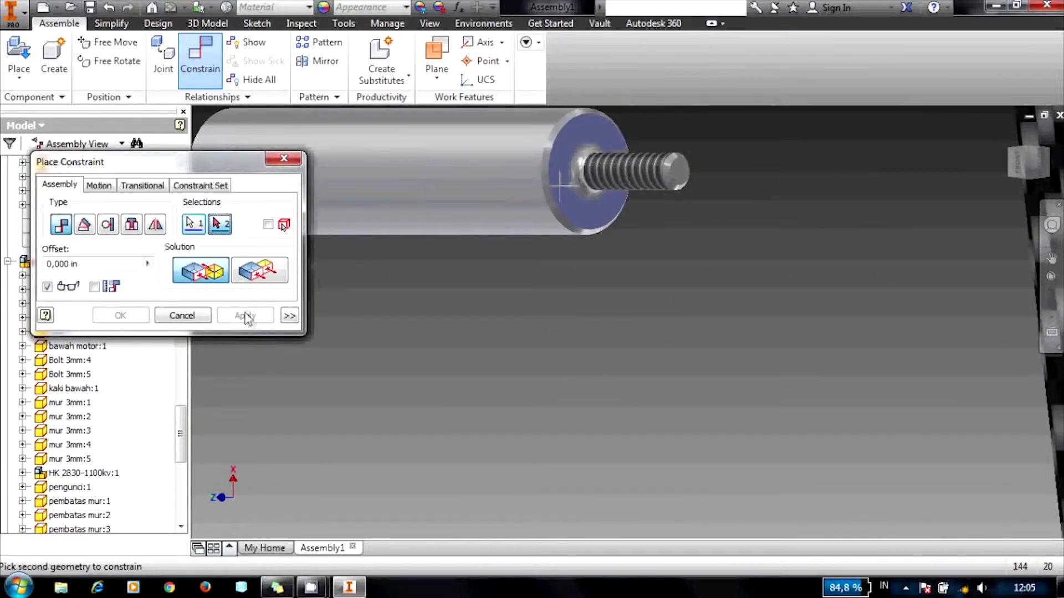
scroll(992, 260, "down", 3)
left_click(1012, 167)
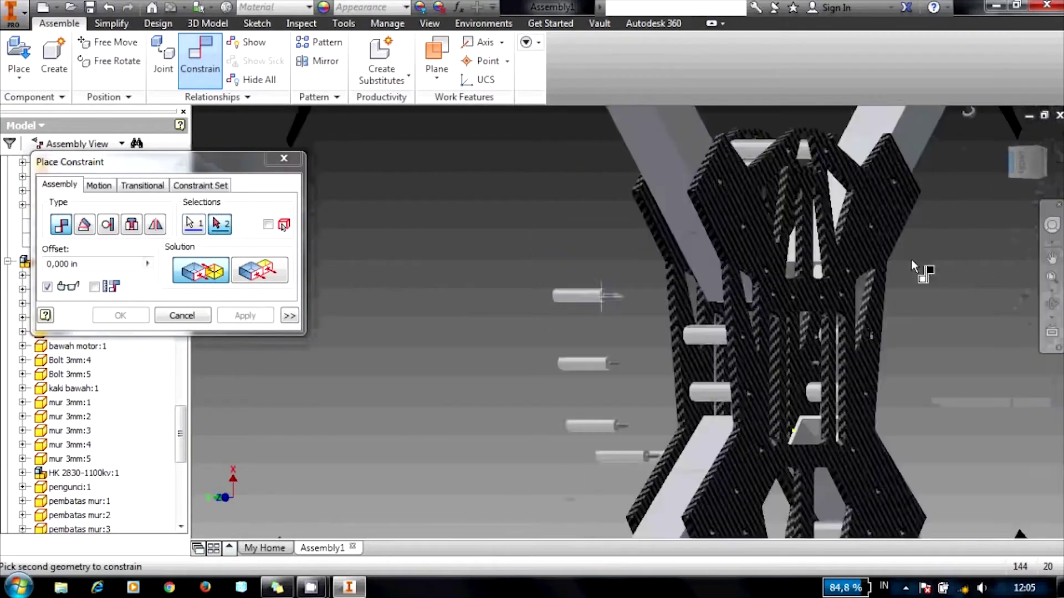
scroll(642, 311, "up", 5)
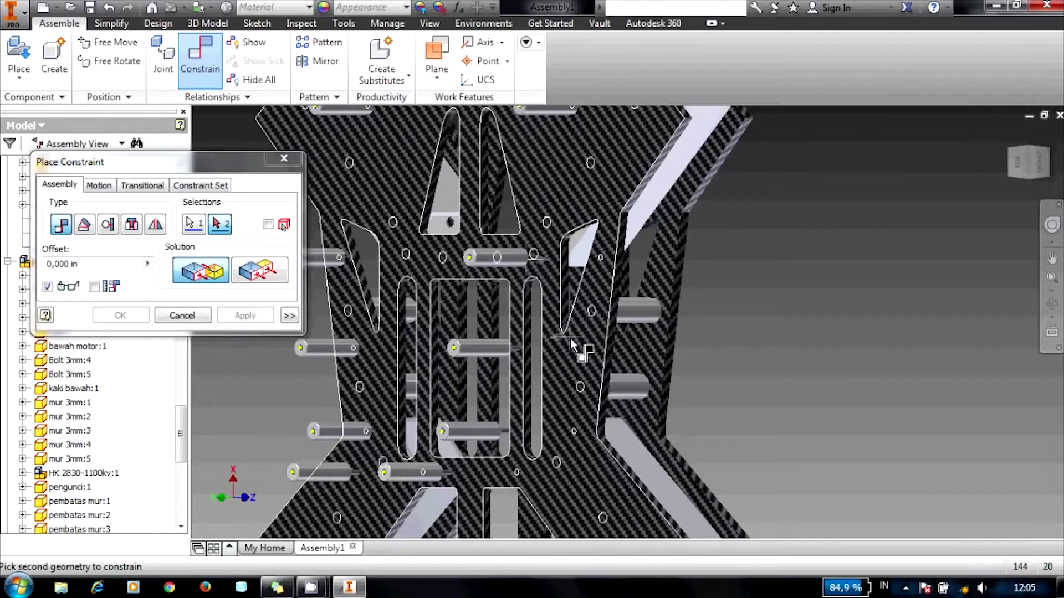
left_click(573, 345)
left_click(258, 317)
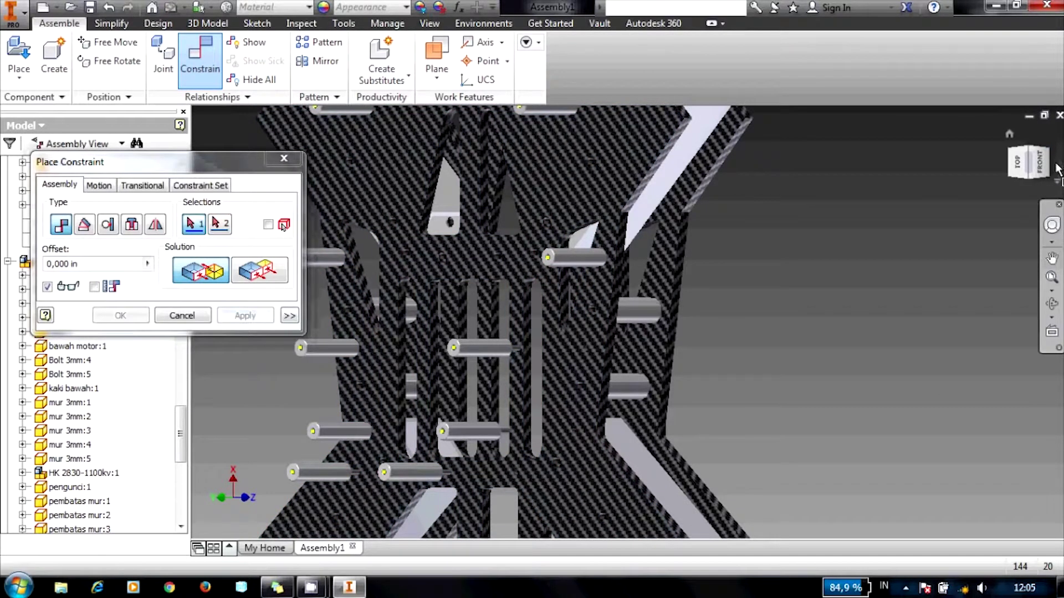
Step: Mate a ninth standoff's end face to the carbon plate
left_click(1049, 169)
scroll(630, 316, "up", 5)
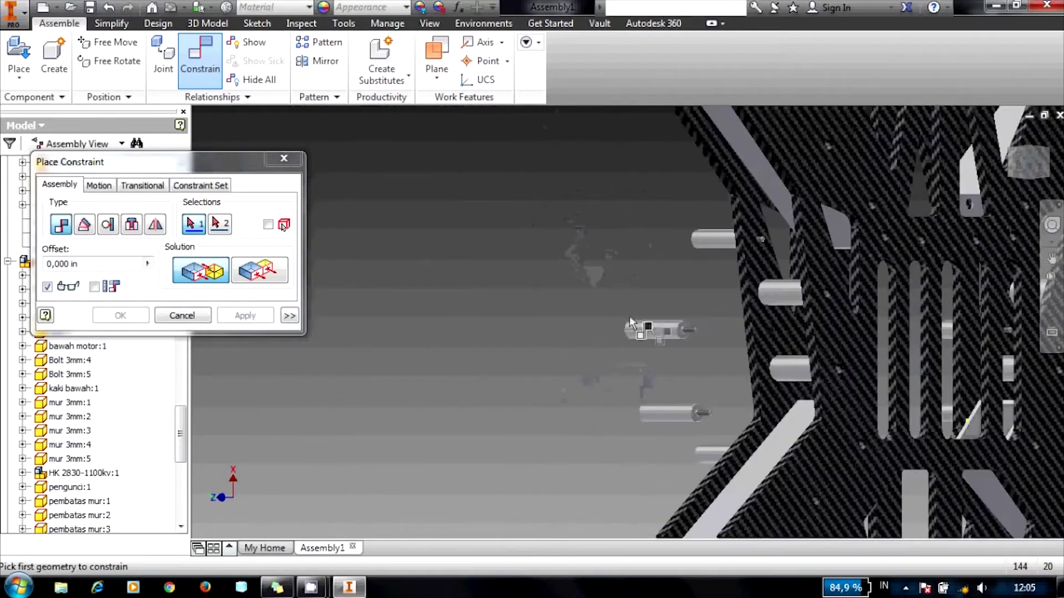
scroll(670, 332, "up", 3)
scroll(669, 333, "up", 3)
left_click(766, 349)
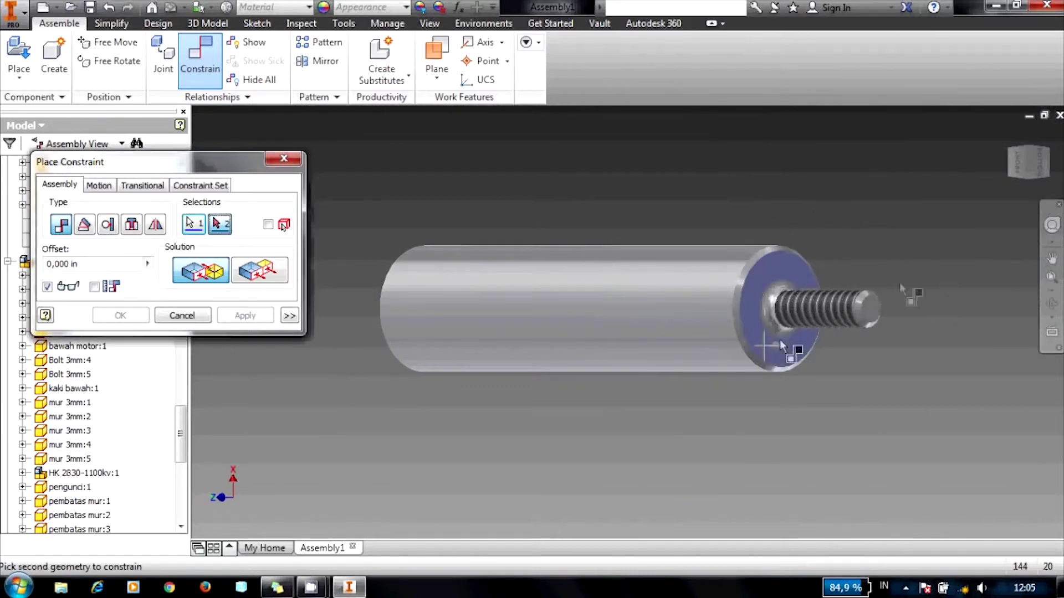
left_click(1000, 170)
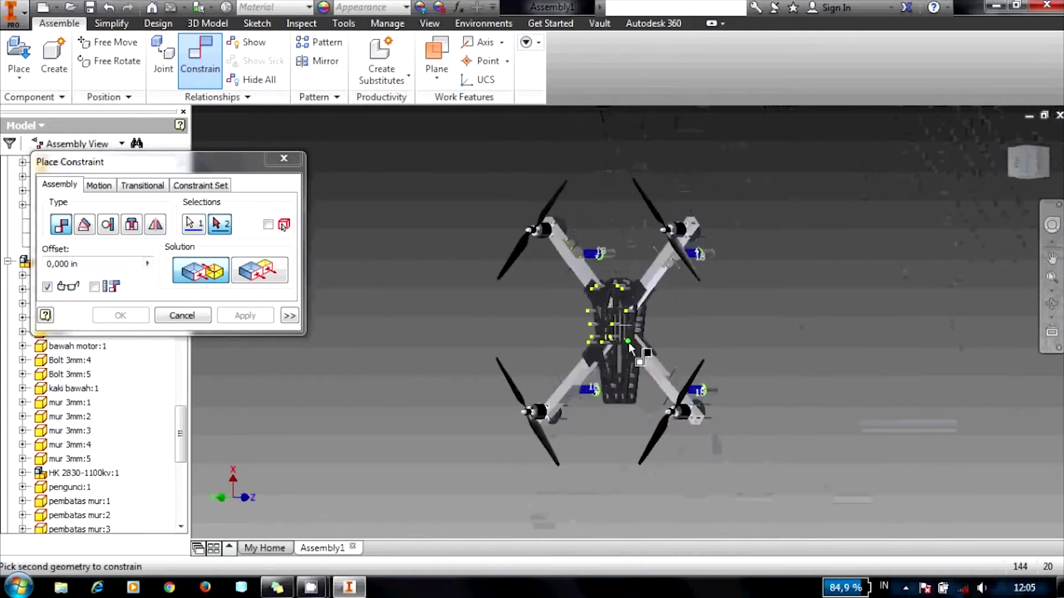
scroll(628, 342, "up", 5)
left_click(654, 344)
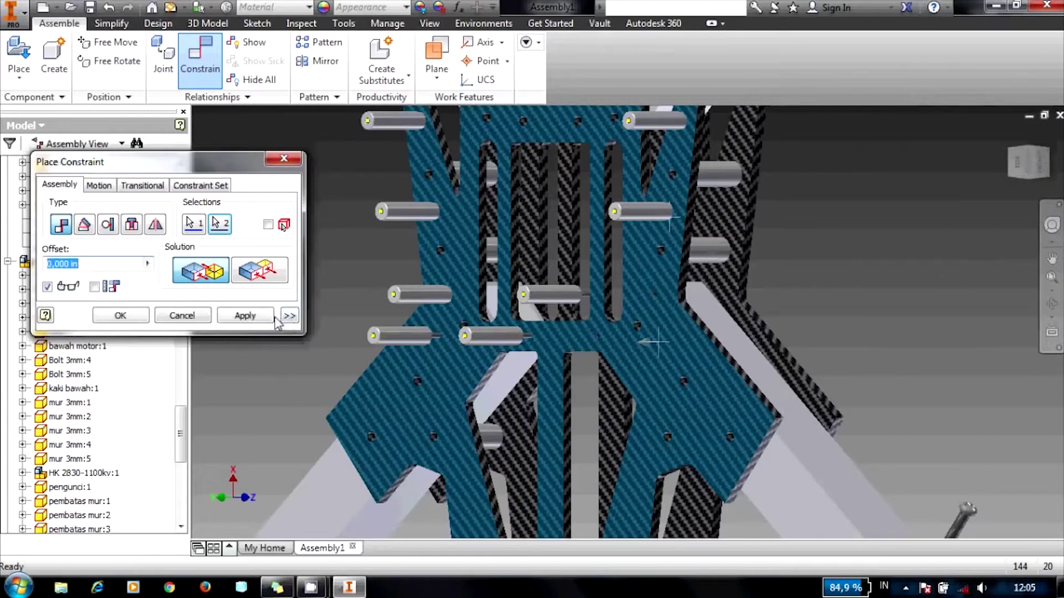
left_click(273, 317)
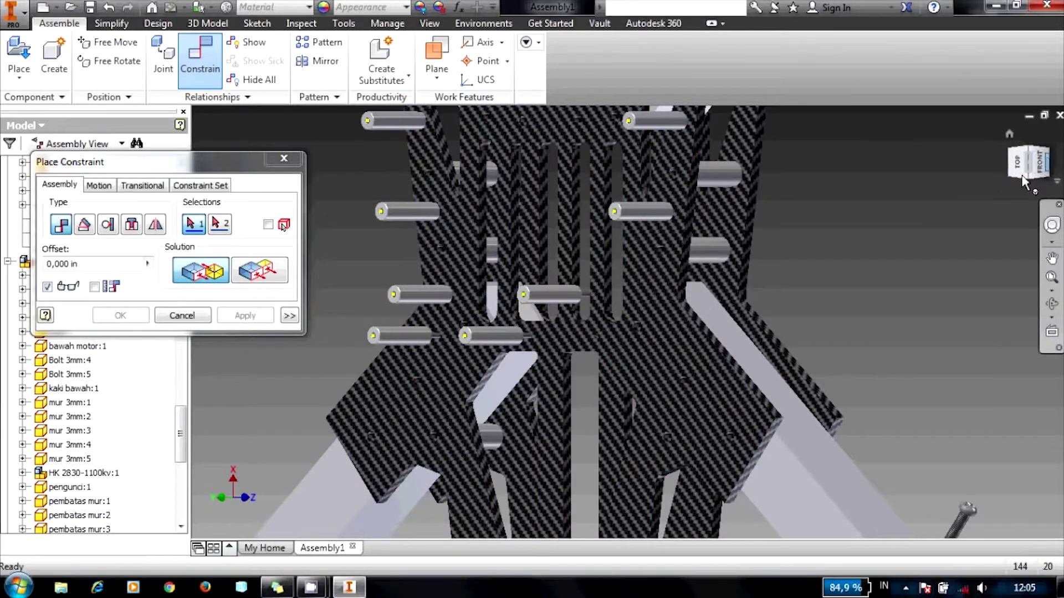
Step: Mate a tenth standoff's washer face to the carbon plate, viewed from below
left_click(1025, 182)
scroll(577, 343, "up", 5)
scroll(549, 340, "up", 5)
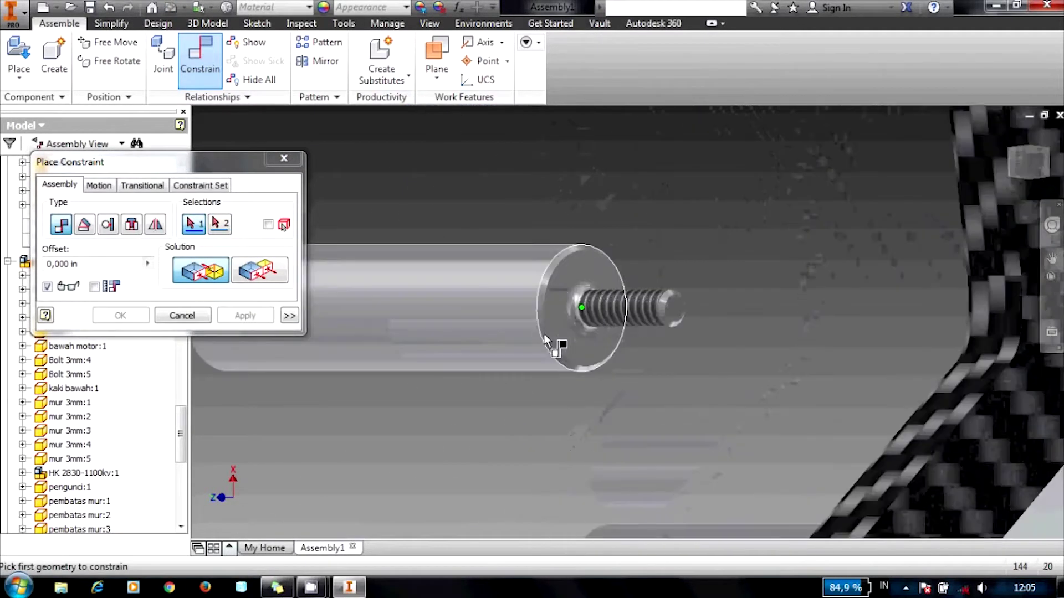
left_click(554, 324)
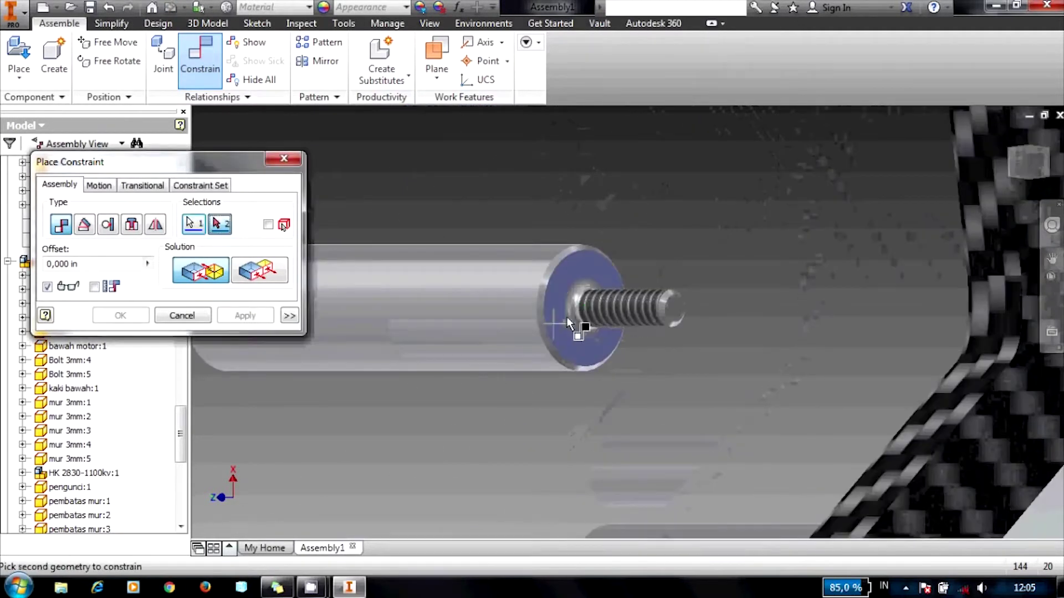
left_click(1013, 172)
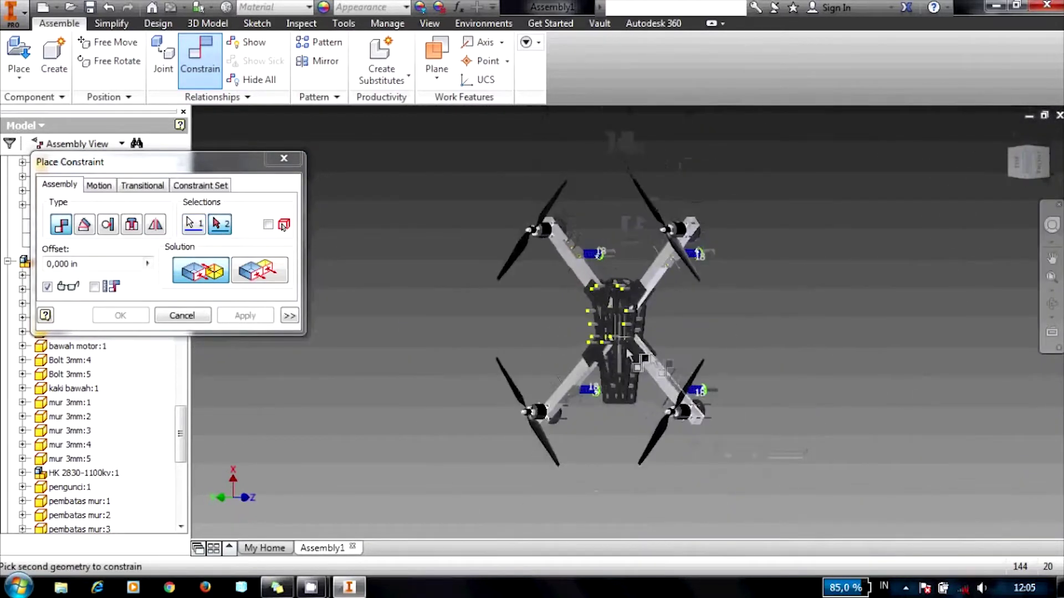
scroll(623, 354, "up", 5)
left_click(627, 317)
left_click(266, 315)
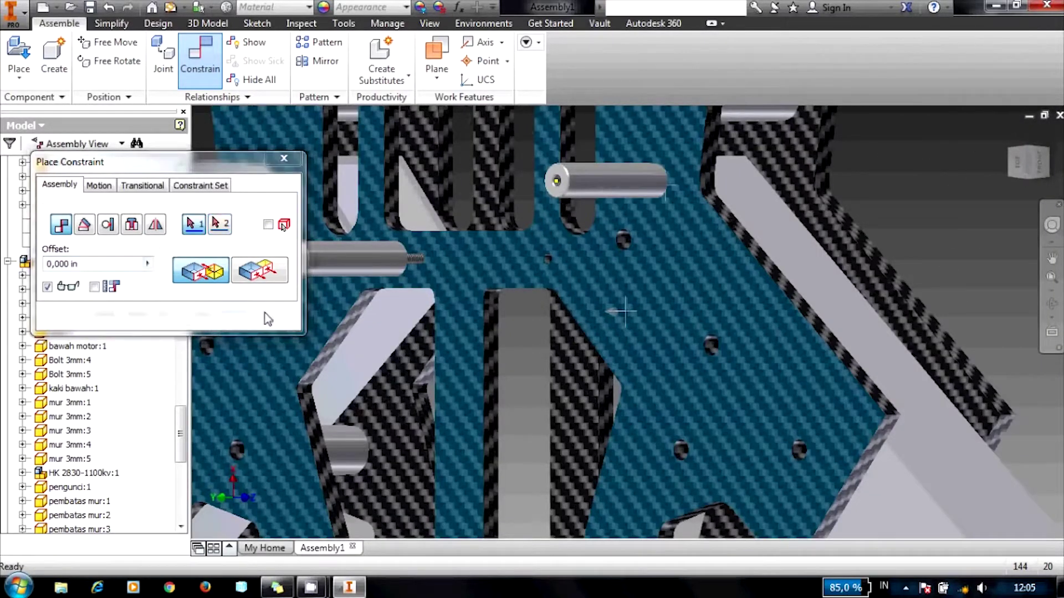
left_click(1022, 166)
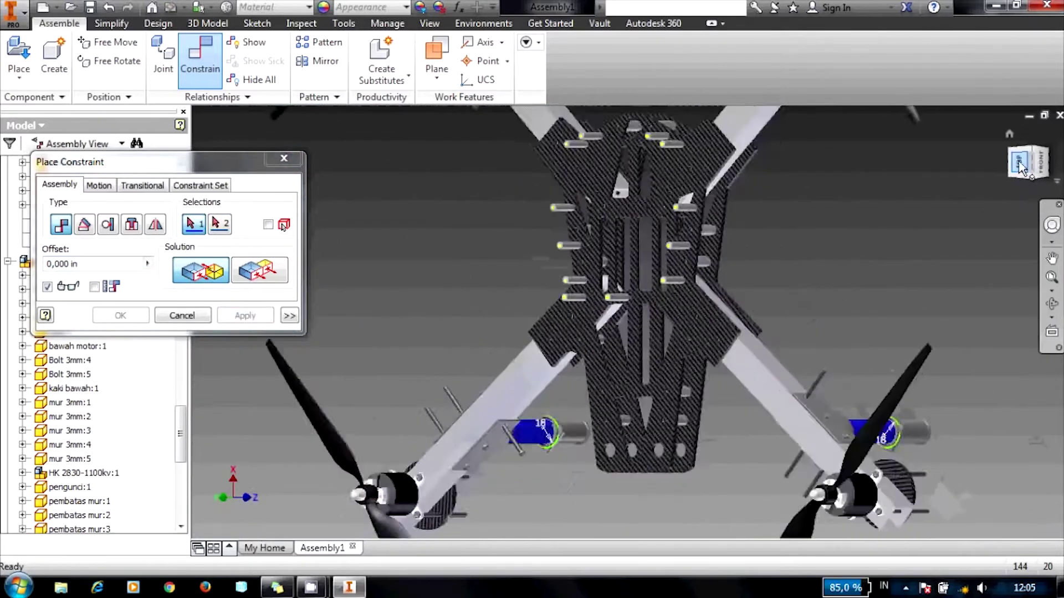
Step: Mate the first bolt edge to the carbon frame plate at zero offset
left_click(1029, 186)
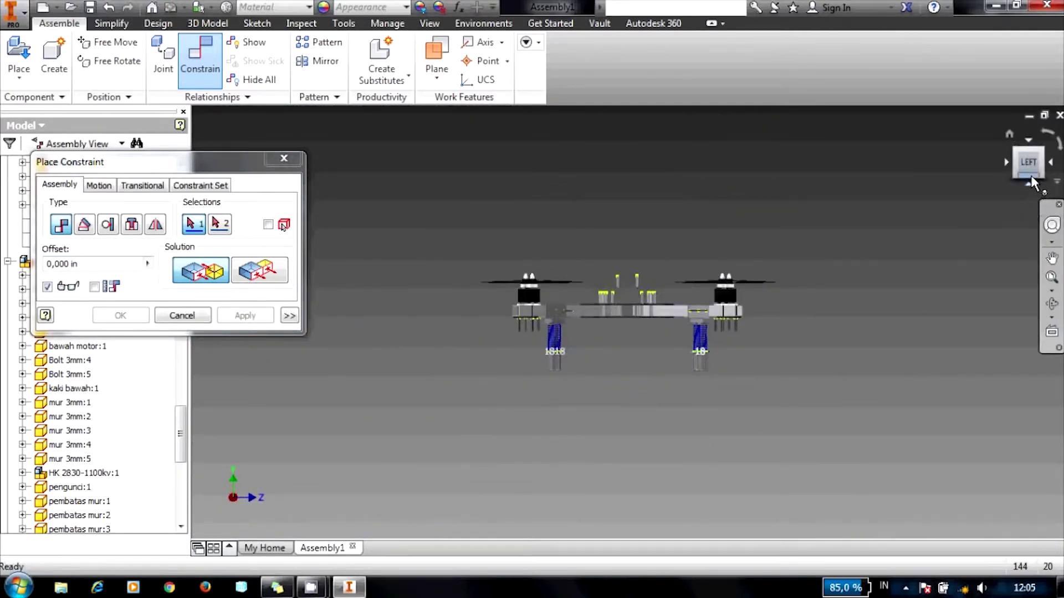
left_click(1030, 175)
scroll(638, 332, "up", 5)
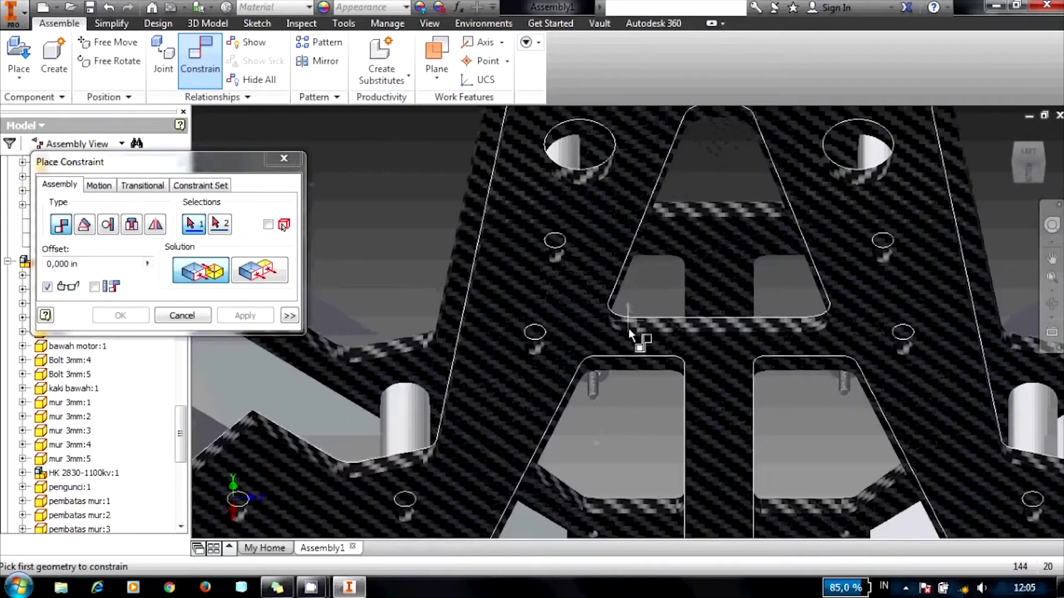
scroll(632, 326, "up", 5)
left_click(623, 348)
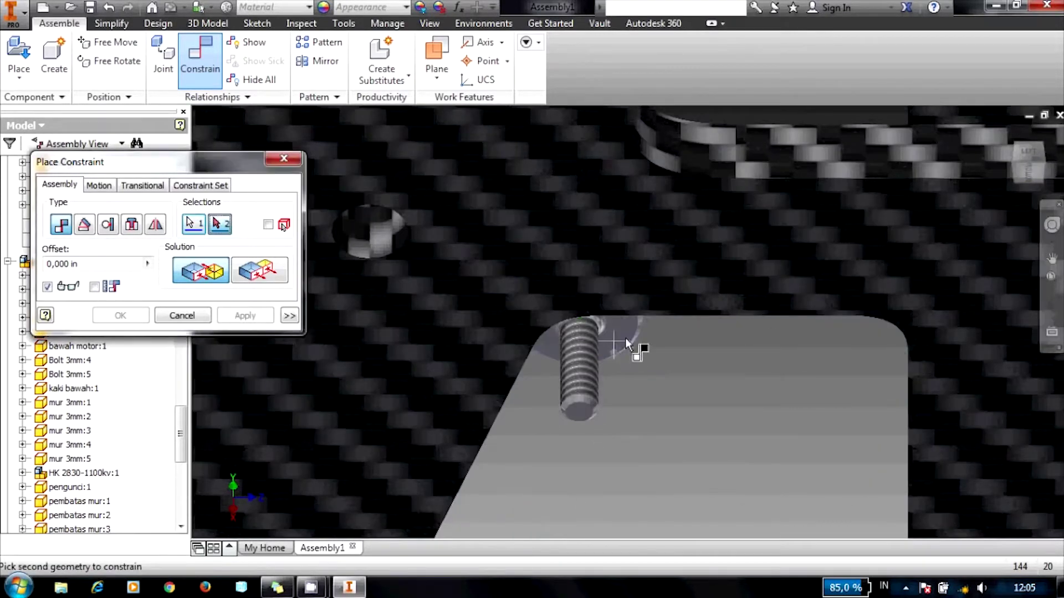
scroll(637, 332, "down", 5)
left_click(1030, 171)
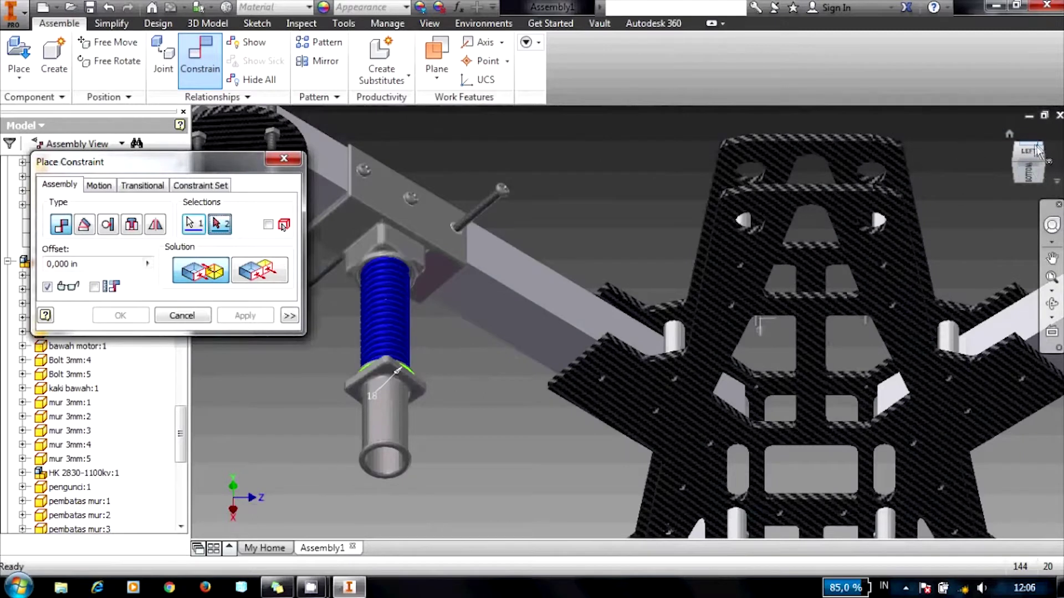
left_click(1039, 153)
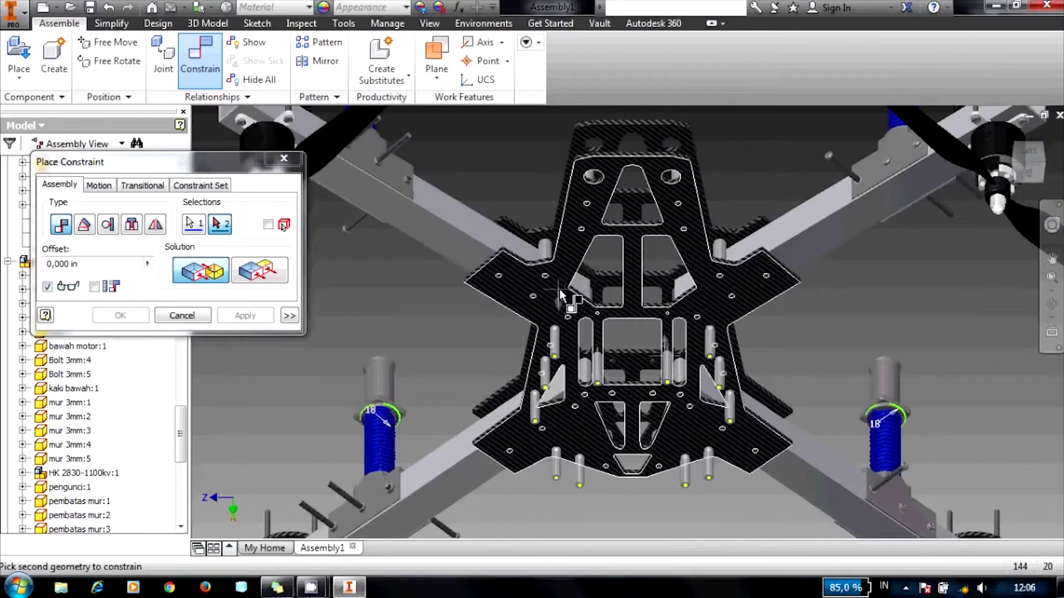
left_click(559, 292)
left_click(242, 315)
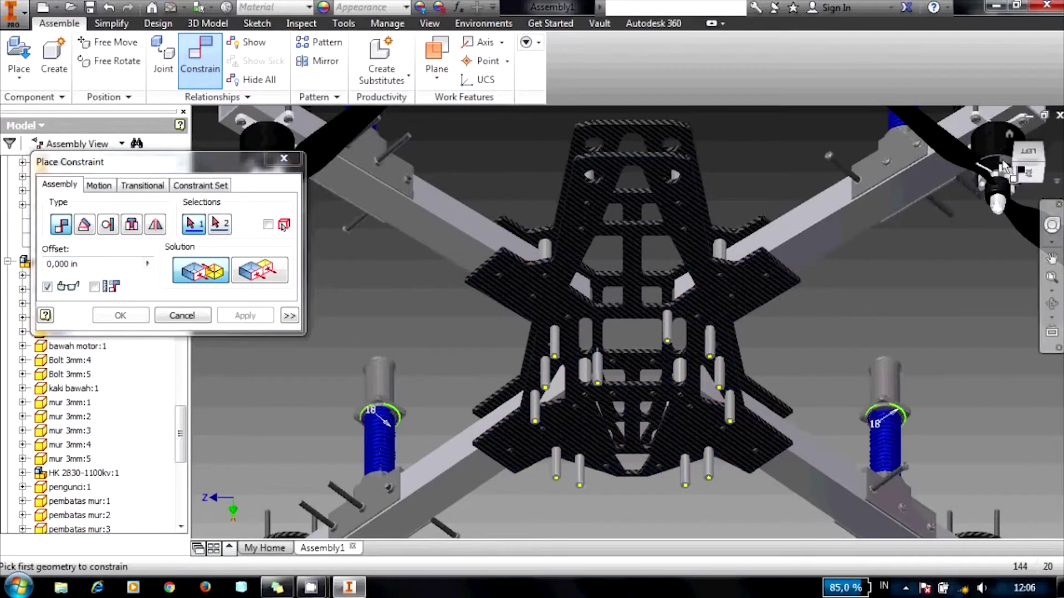
Step: Mate a second bolt edge to the plate, then exit constraint placement
left_click(1027, 145)
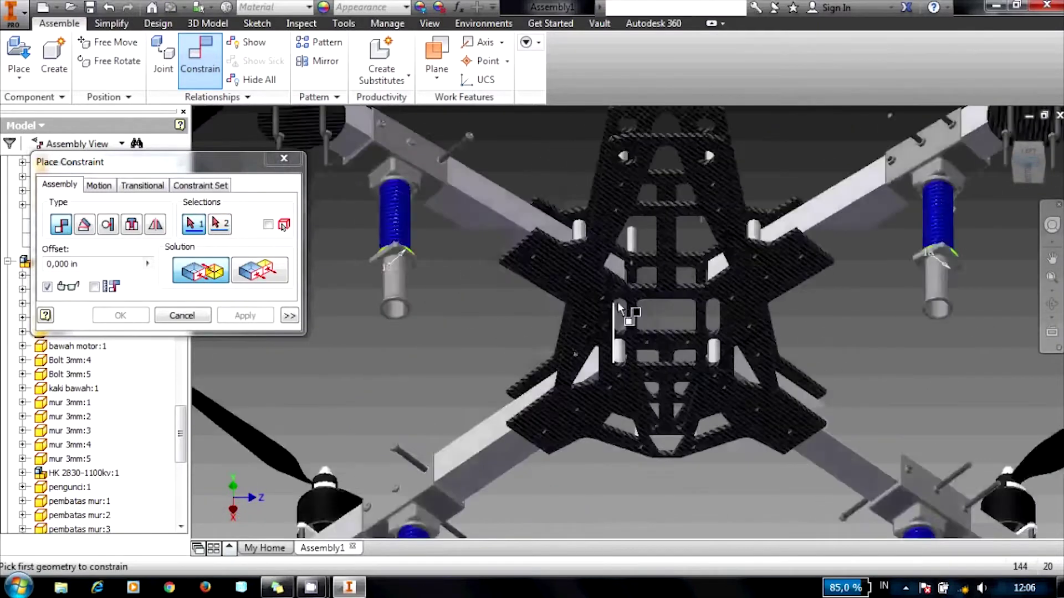
scroll(759, 161, "up", 5)
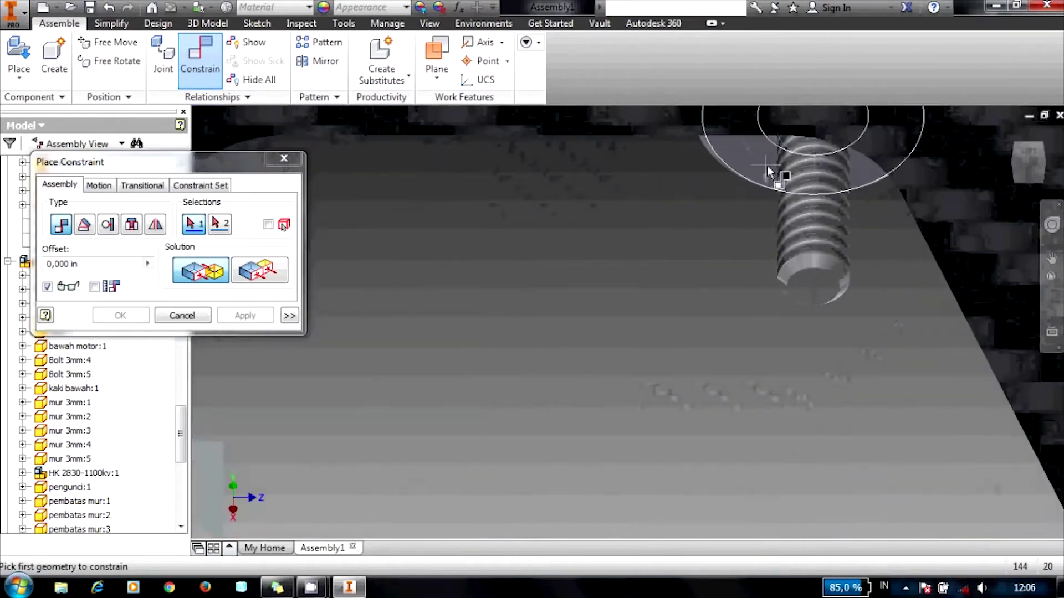
left_click(754, 161)
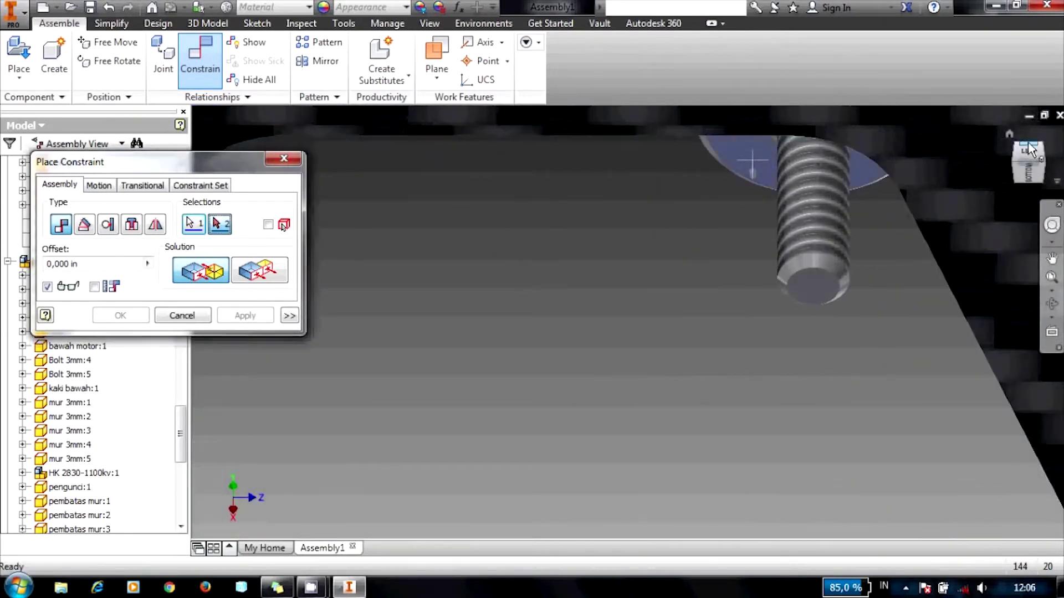
scroll(929, 240, "down", 5)
scroll(610, 310, "up", 5)
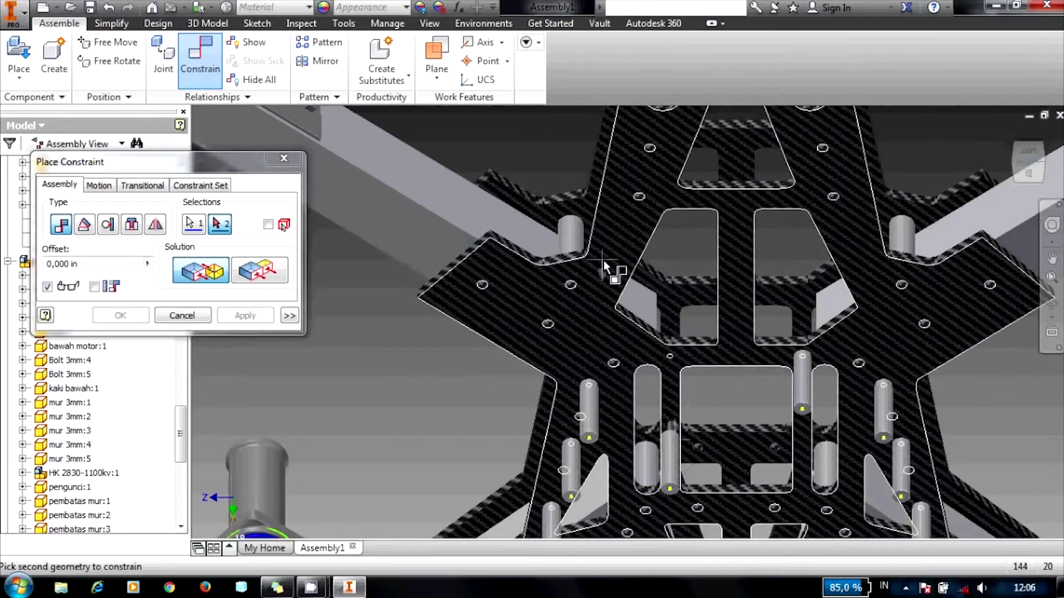
left_click(603, 261)
left_click(245, 316)
scroll(542, 338, "down", 5)
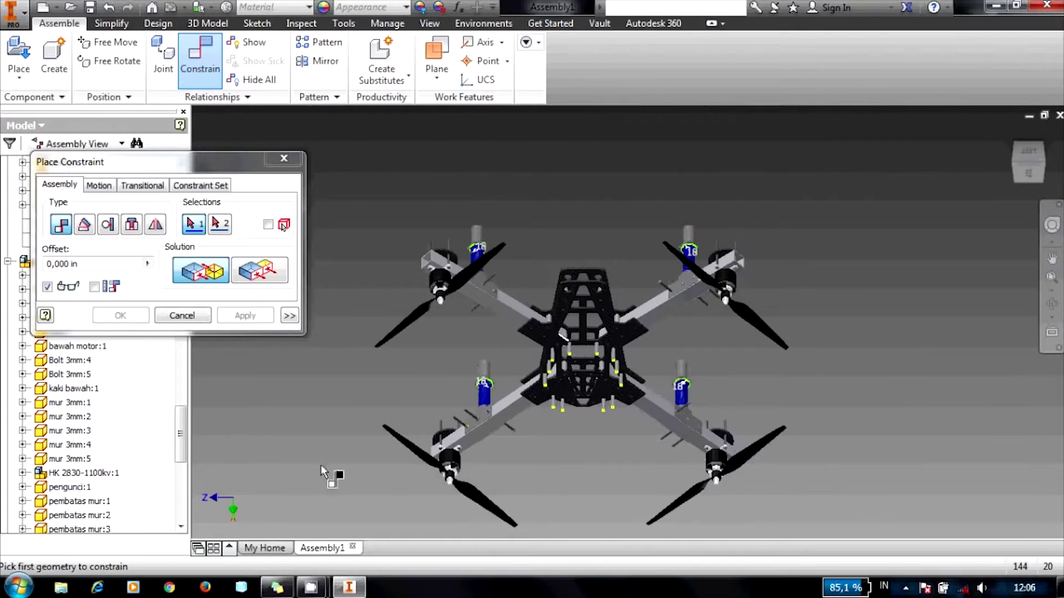
left_click(182, 315)
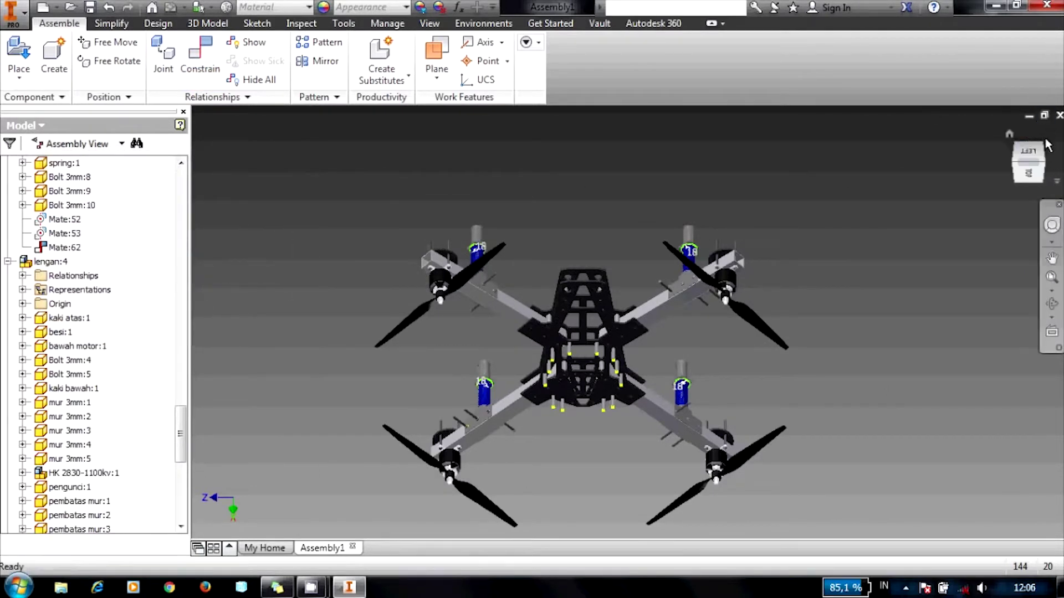
Step: Load the 'frame tutup atas' part from the AWM folder for placement
left_click(1026, 140)
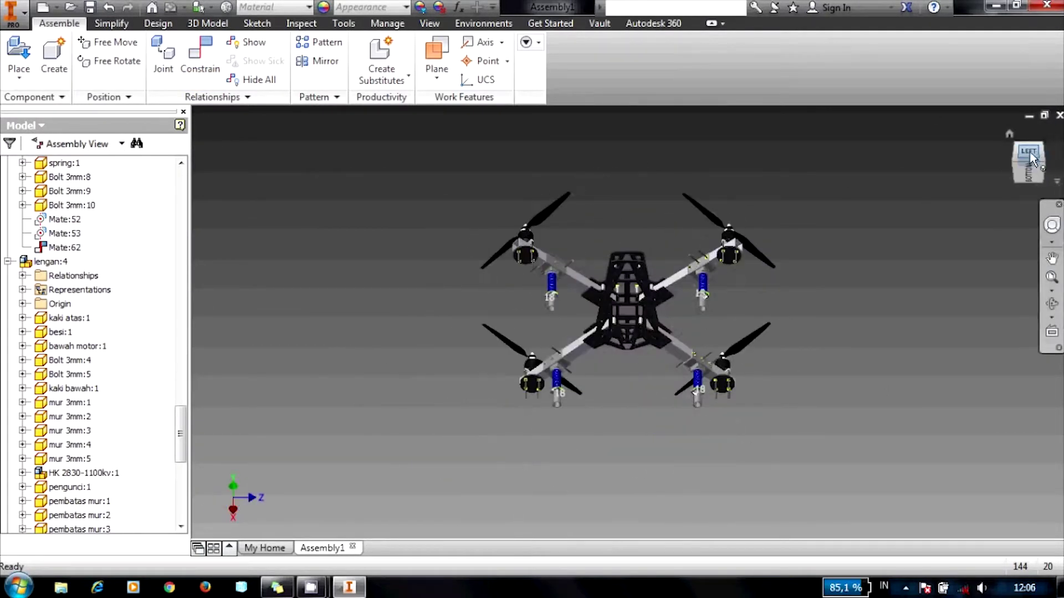
left_click(1009, 134)
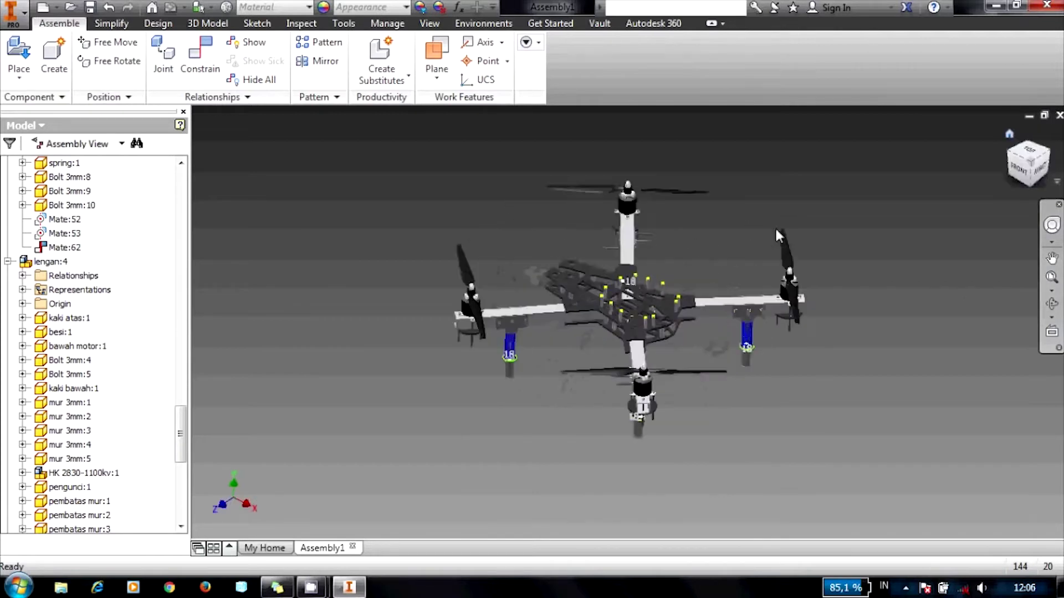
left_click(21, 60)
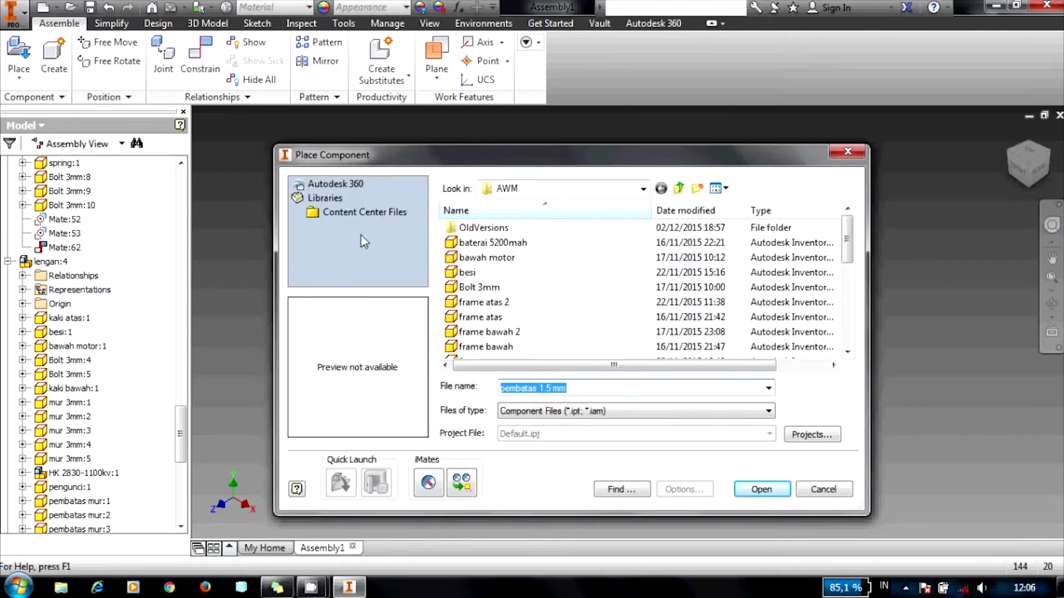
left_click(488, 243)
left_click(492, 272)
left_click(495, 302)
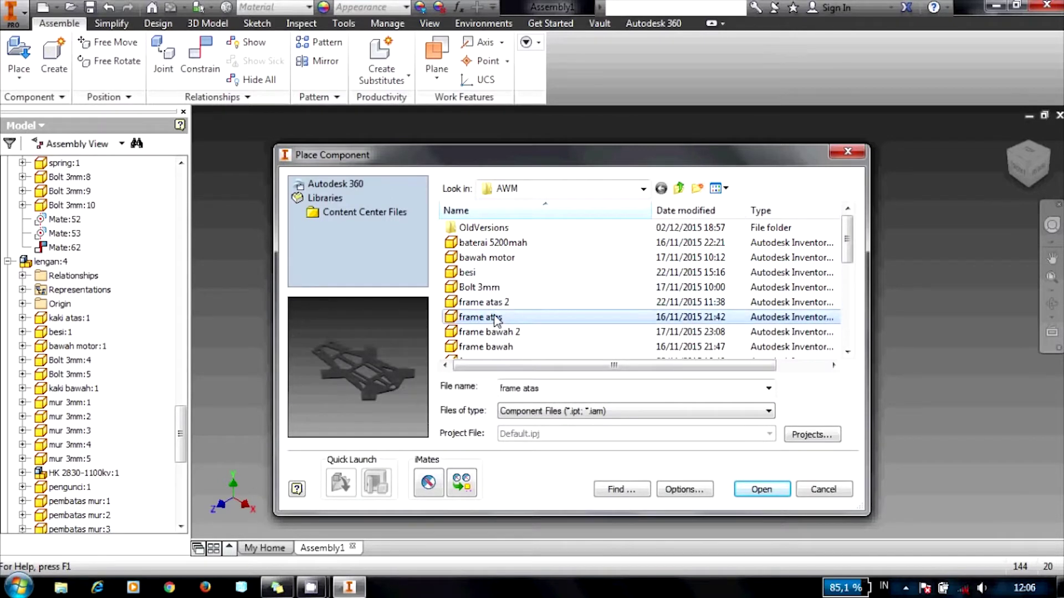
scroll(498, 311, "down", 1)
left_click(501, 288)
left_click(502, 317)
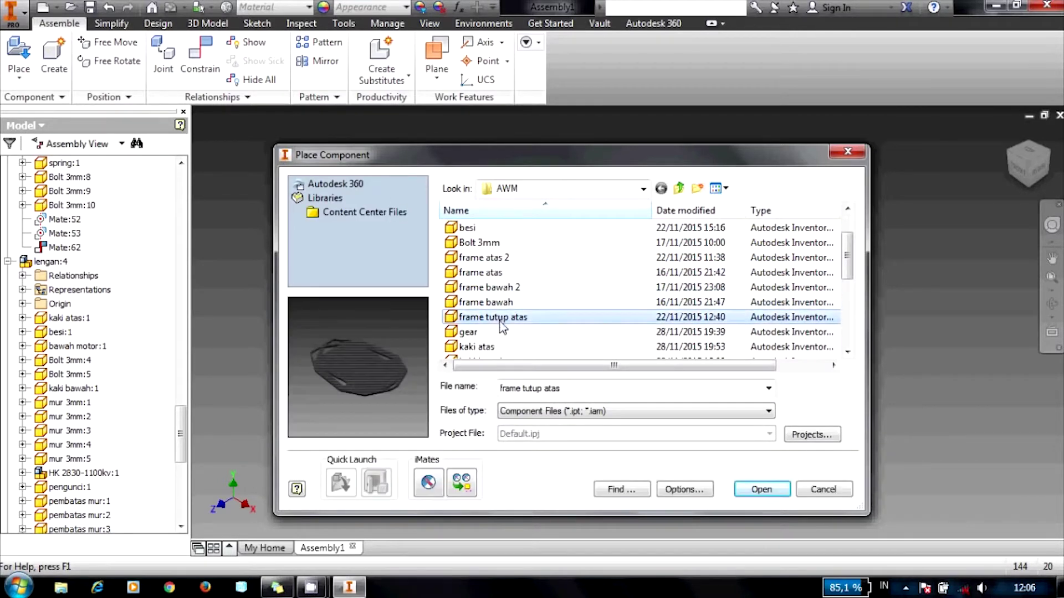
left_click(761, 490)
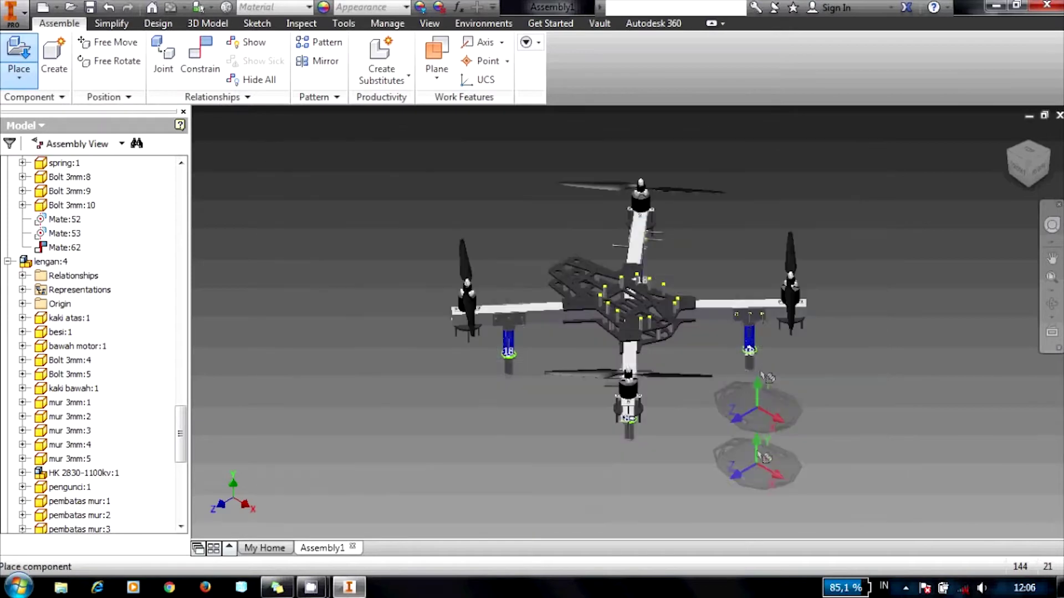
Step: Place one 'frame tutup atas' cover above the drone in the front view
key("Escape")
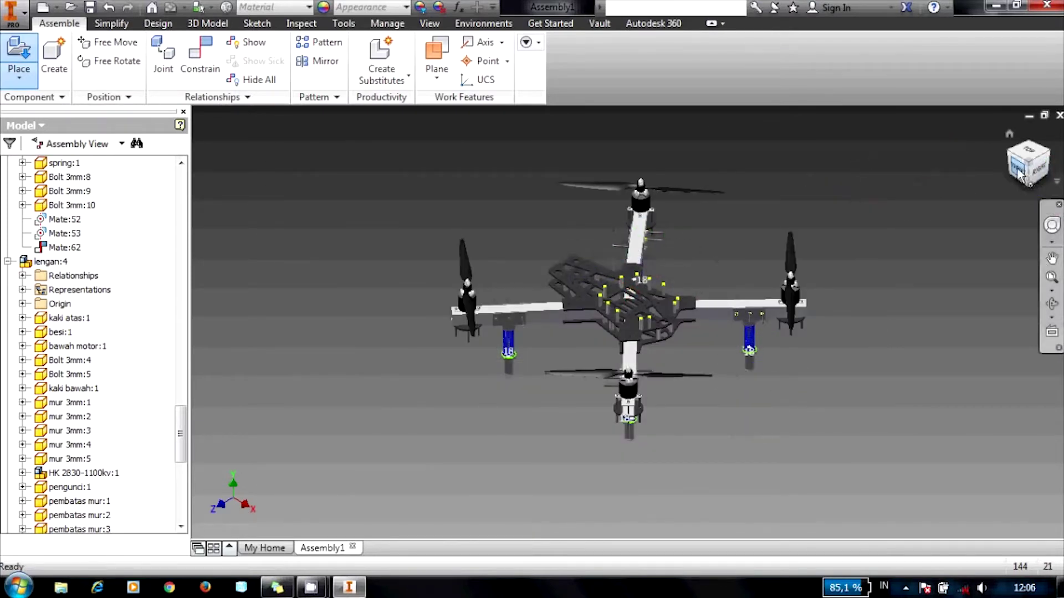
left_click(1019, 175)
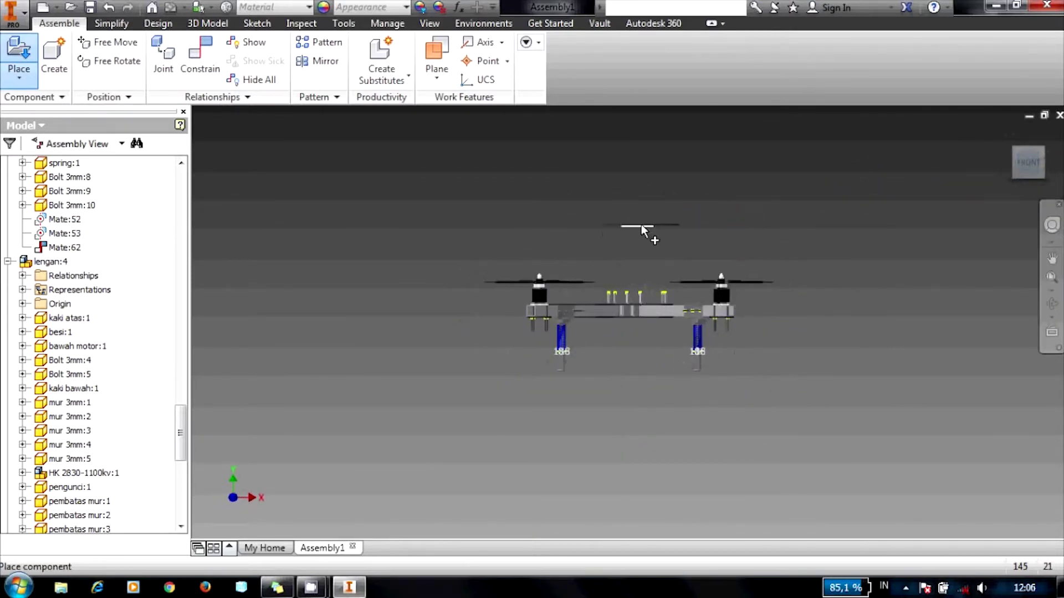
right_click(642, 178)
left_click(692, 177)
left_click(1042, 154)
Step: Start an assembly constraint, cancel it unapplied, and reorient the view toward the spring leg
scroll(629, 293, "up", 5)
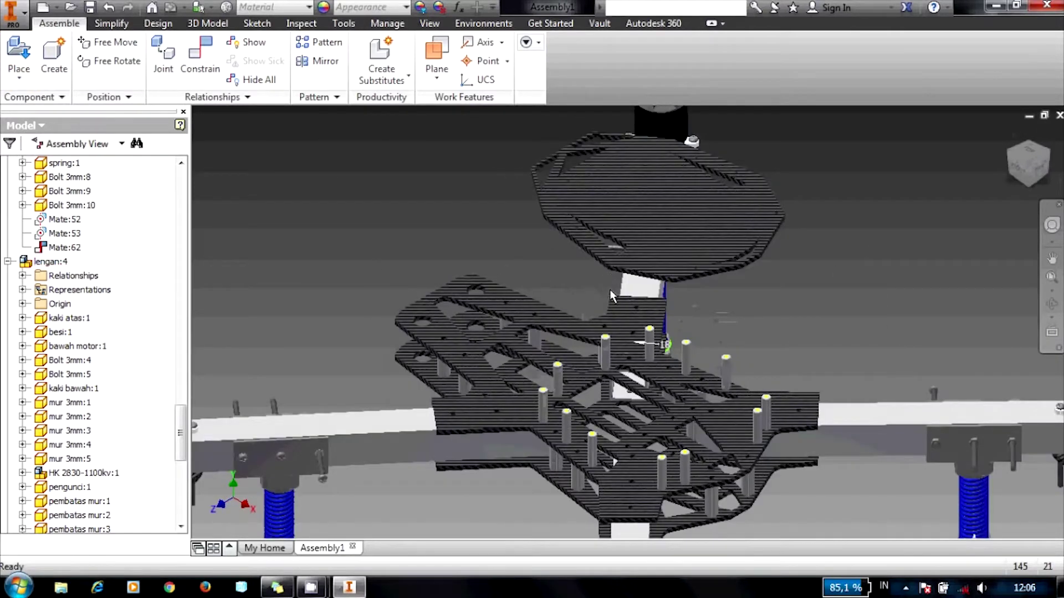
scroll(551, 206, "up", 3)
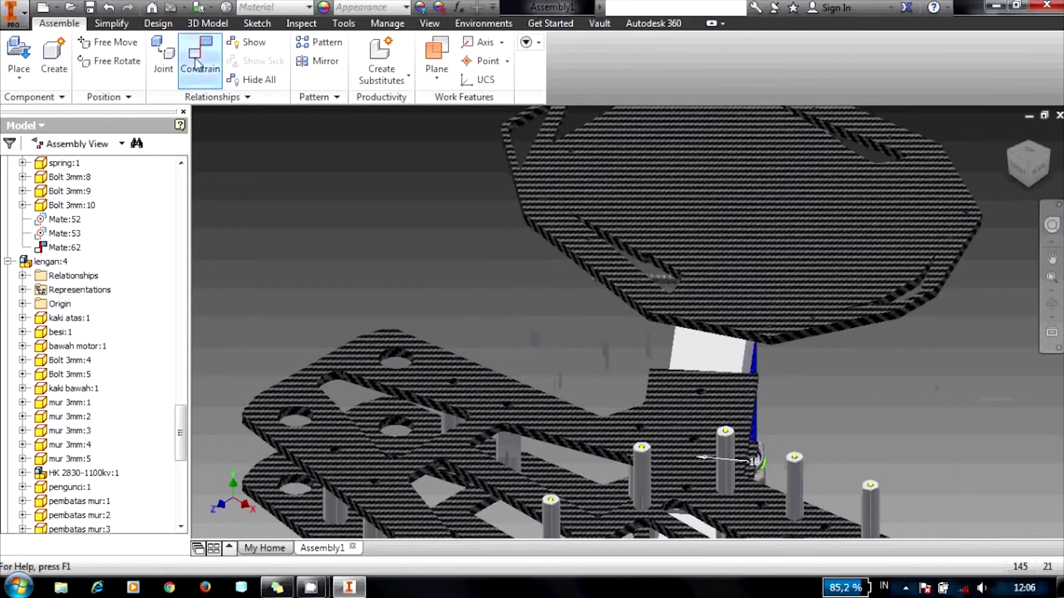
left_click(195, 62)
scroll(546, 228, "up", 2)
scroll(535, 184, "up", 2)
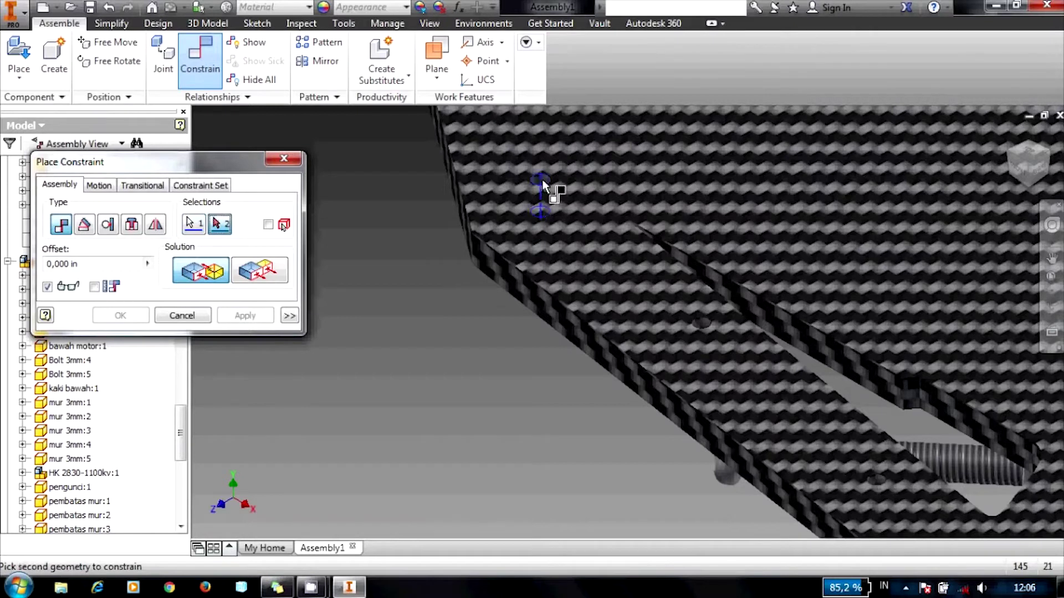
scroll(541, 180, "down", 5)
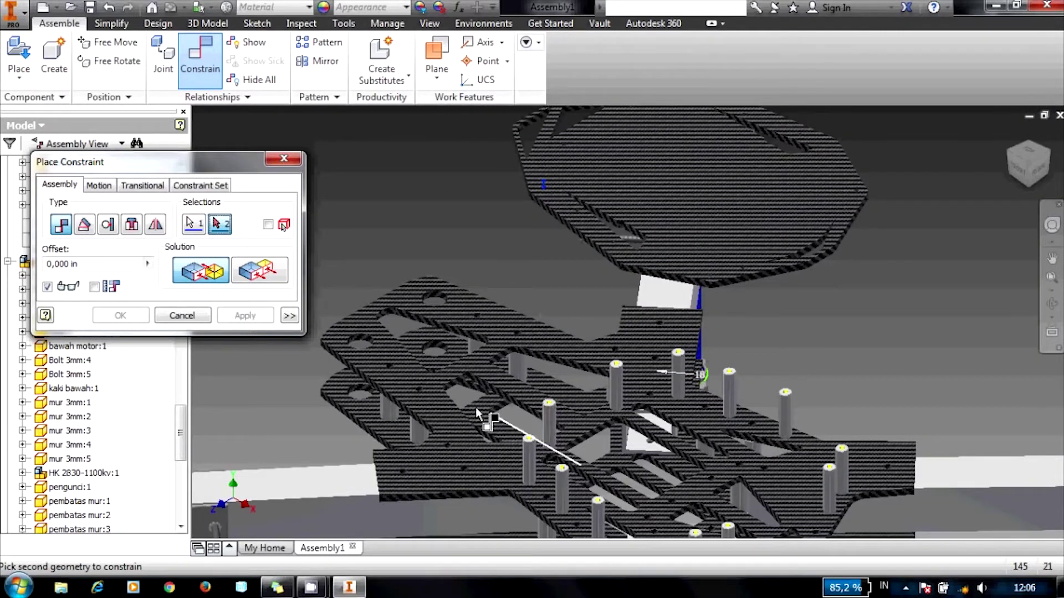
left_click(181, 315)
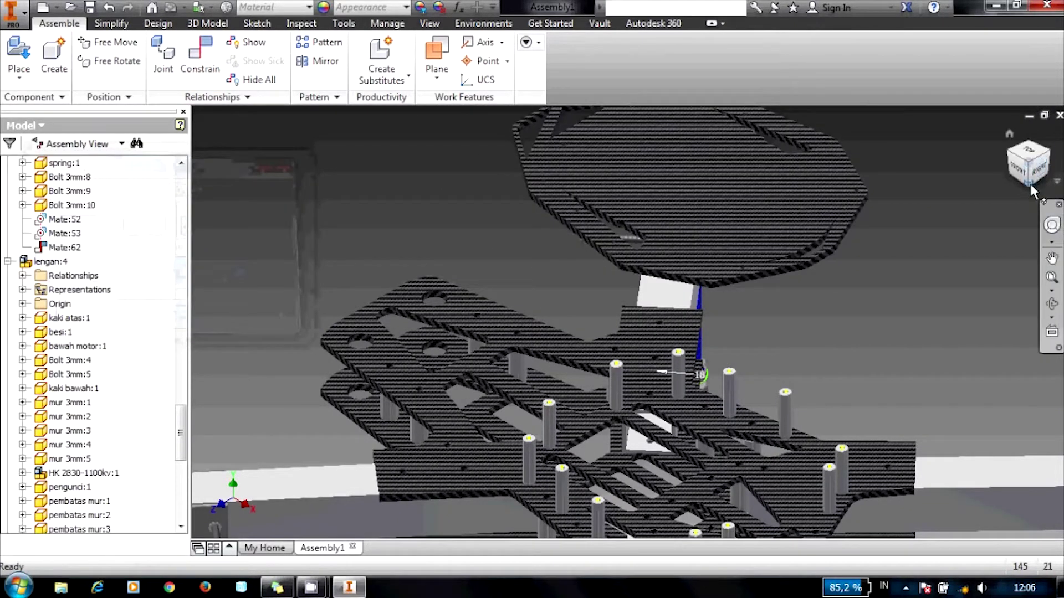
left_click(1032, 191)
scroll(600, 287, "up", 5)
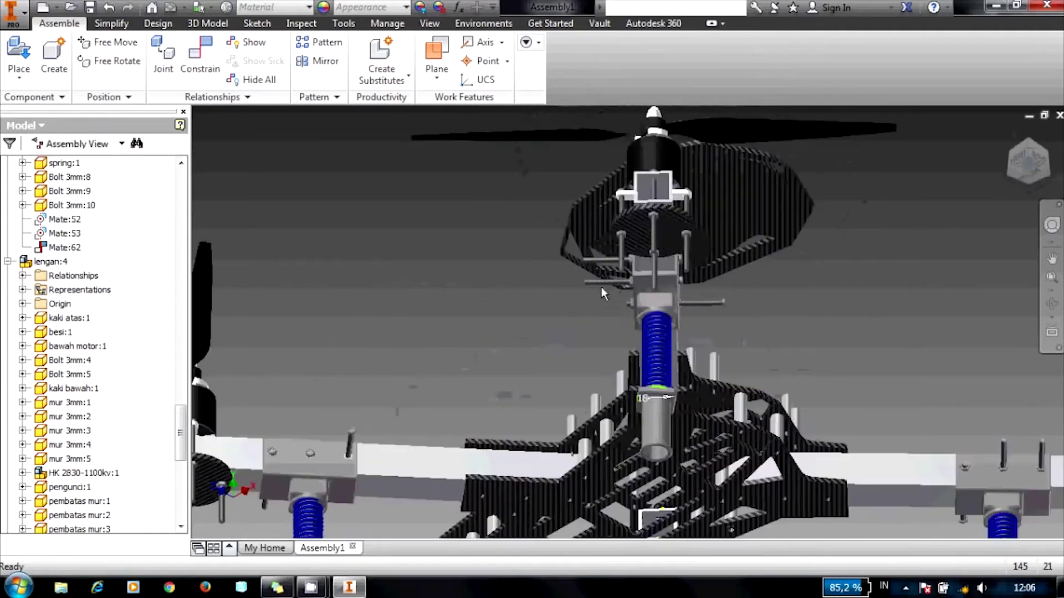
scroll(571, 252, "up", 2)
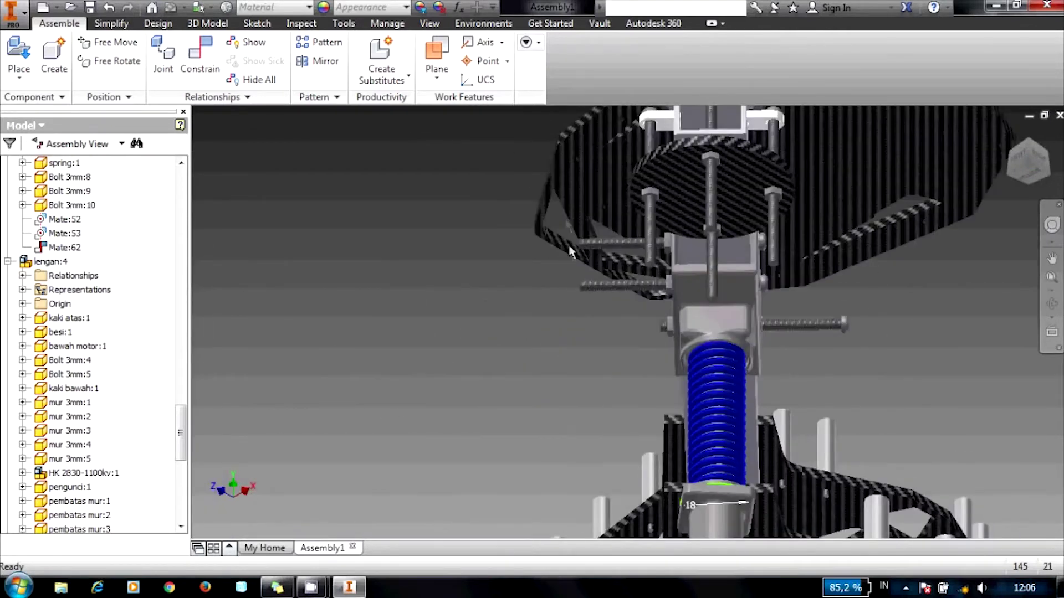
Step: Begin a new Mate constraint using the top-cover bolt hole's axis as first geometry
left_click(192, 68)
scroll(570, 160, "up", 3)
scroll(577, 164, "up", 3)
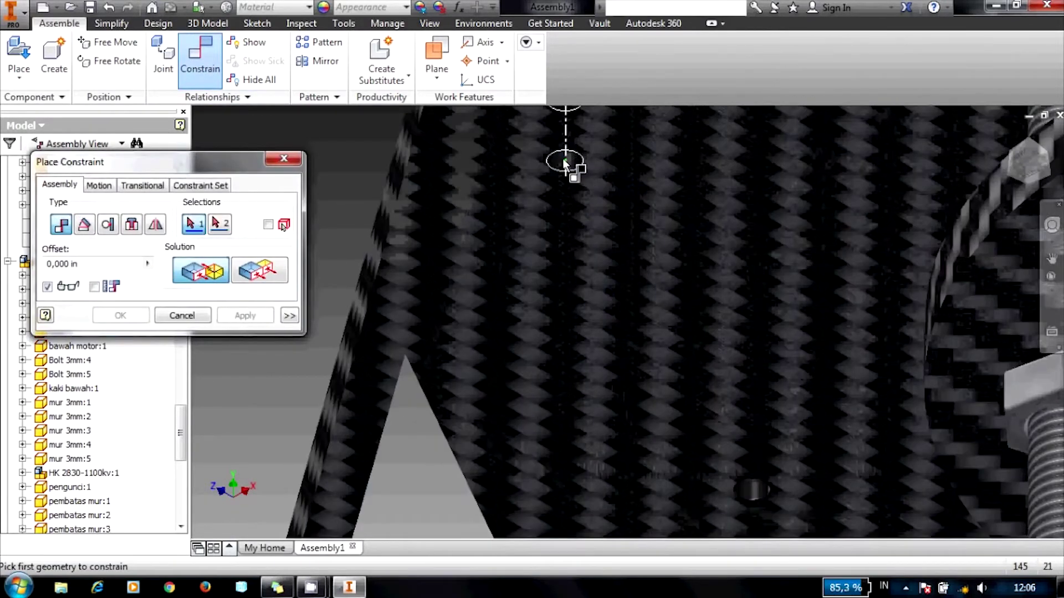
left_click(564, 163)
scroll(582, 177, "down", 3)
scroll(576, 200, "down", 2)
scroll(502, 414, "down", 3)
scroll(524, 450, "up", 3)
scroll(517, 424, "up", 4)
Step: Mate that hole axis to a standoff's axis, apply it, and finish placing constraints
left_click(518, 423)
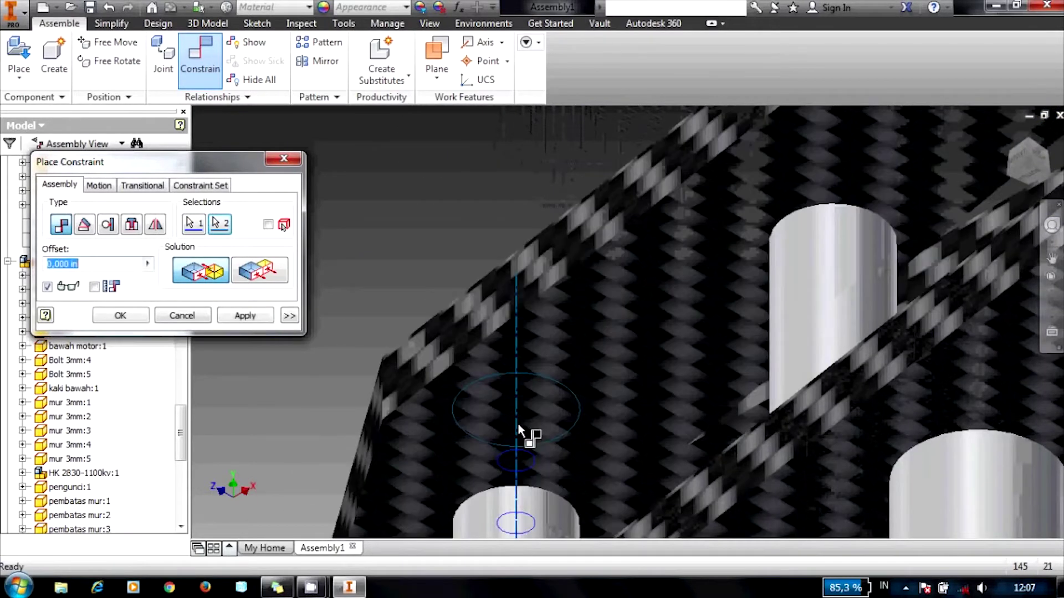
scroll(523, 396, "down", 3)
scroll(526, 389, "up", 3)
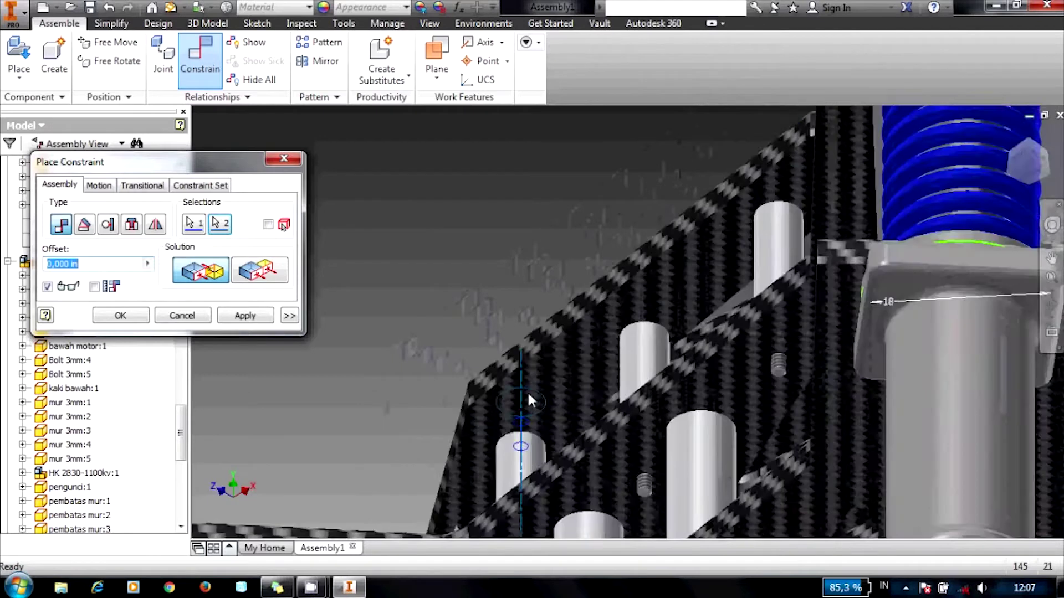
left_click(241, 313)
scroll(453, 271, "down", 3)
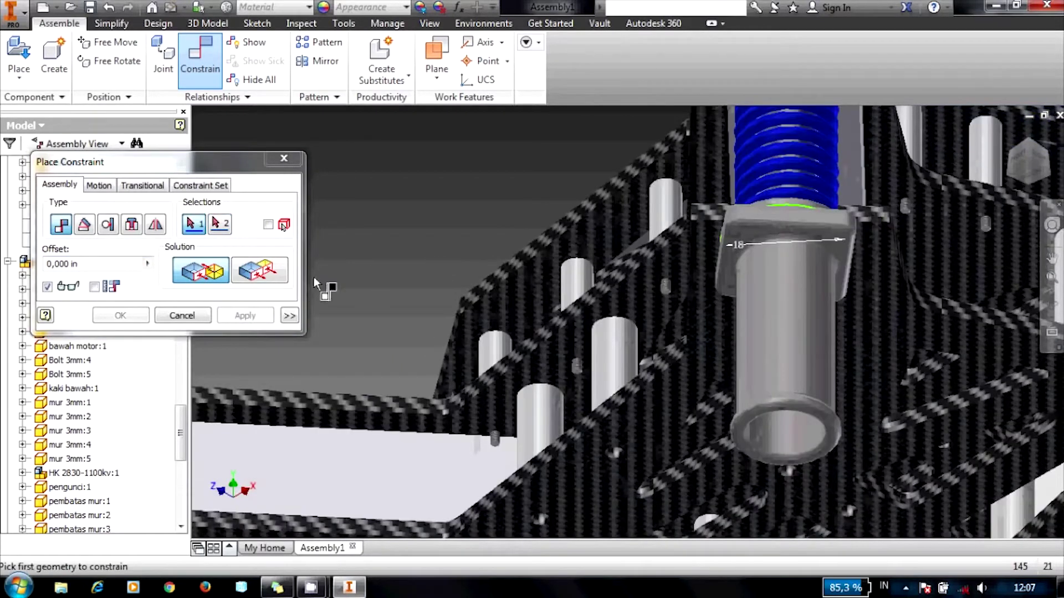
left_click(284, 158)
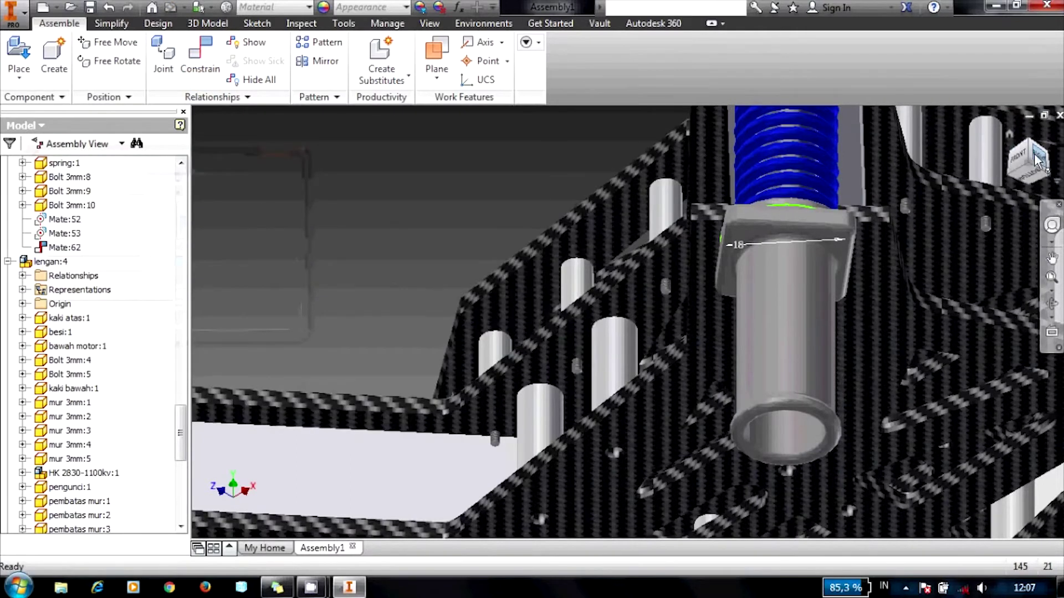
Step: Lift the top cover plate above the frame, viewed from Front then isometric
left_click(1018, 163)
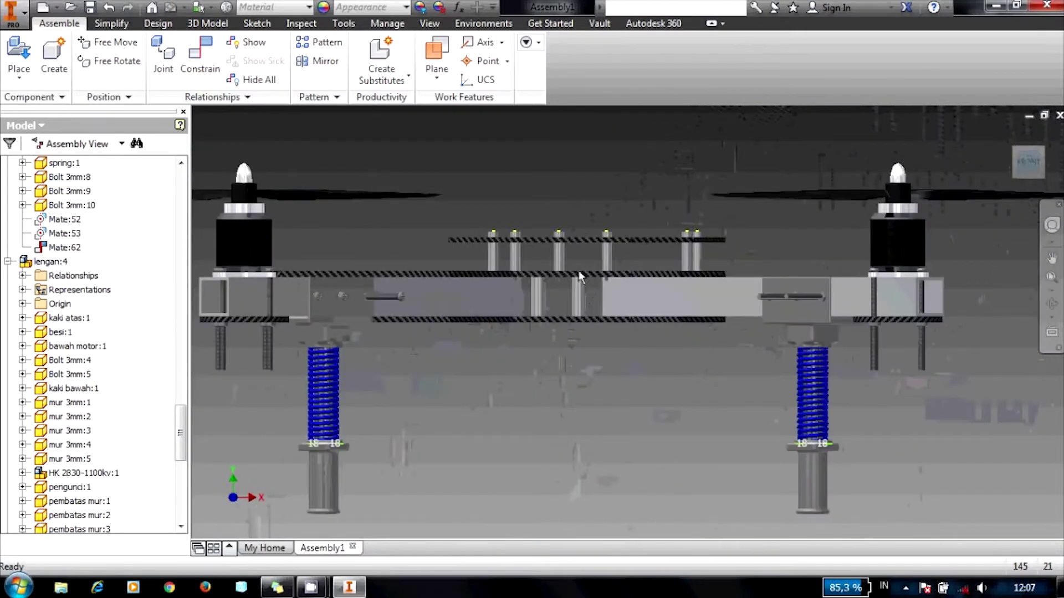
mouse_move(579, 275)
left_mouse_down()
mouse_move(566, 313)
mouse_move(592, 197)
left_mouse_up()
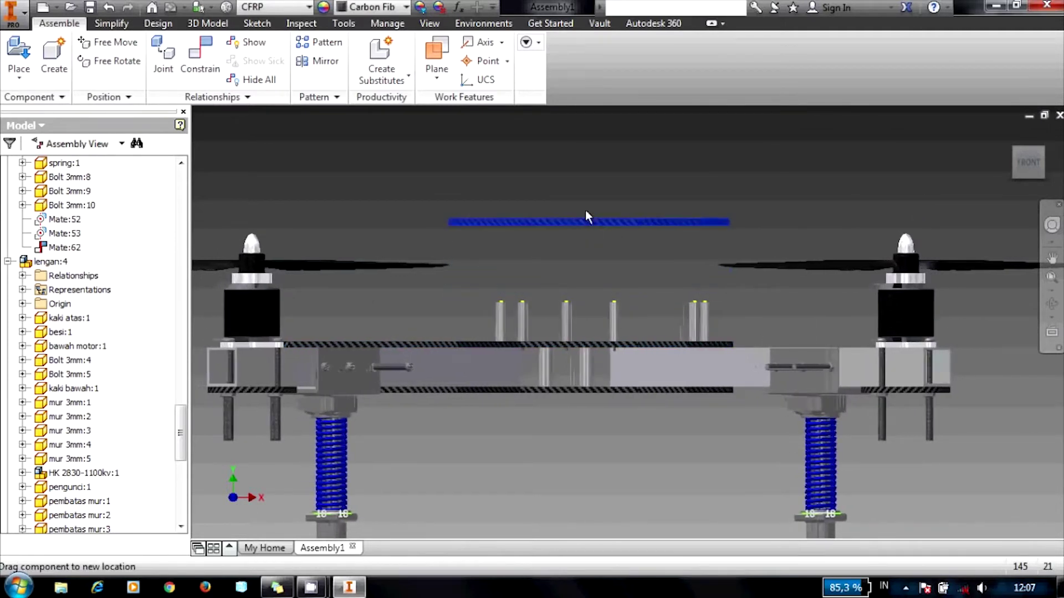
left_click(1041, 155)
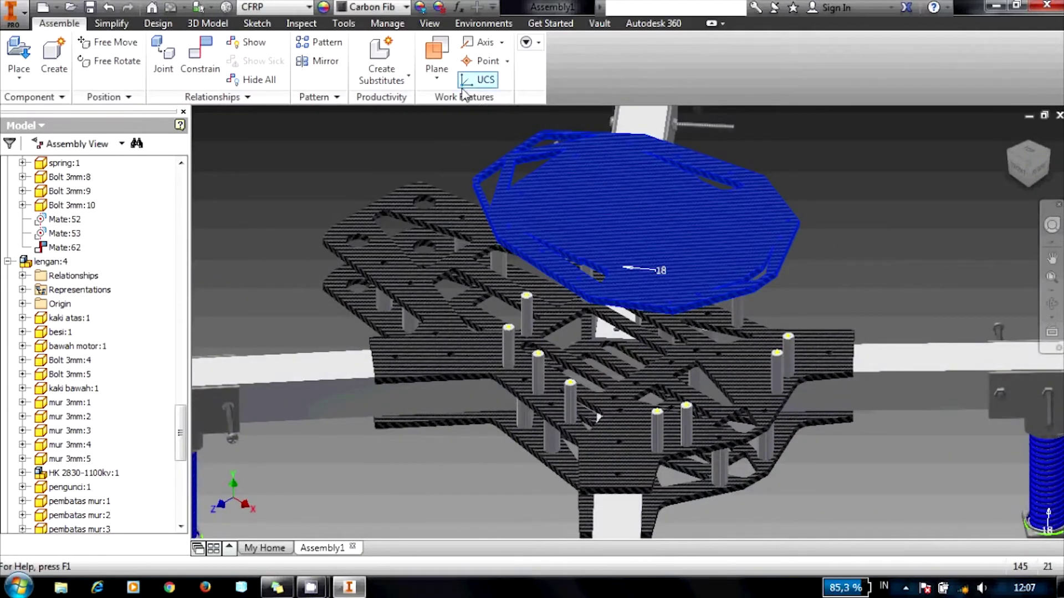
Step: Mate another cover plate hole axis to a standoff hole axis and apply it
left_click(215, 58)
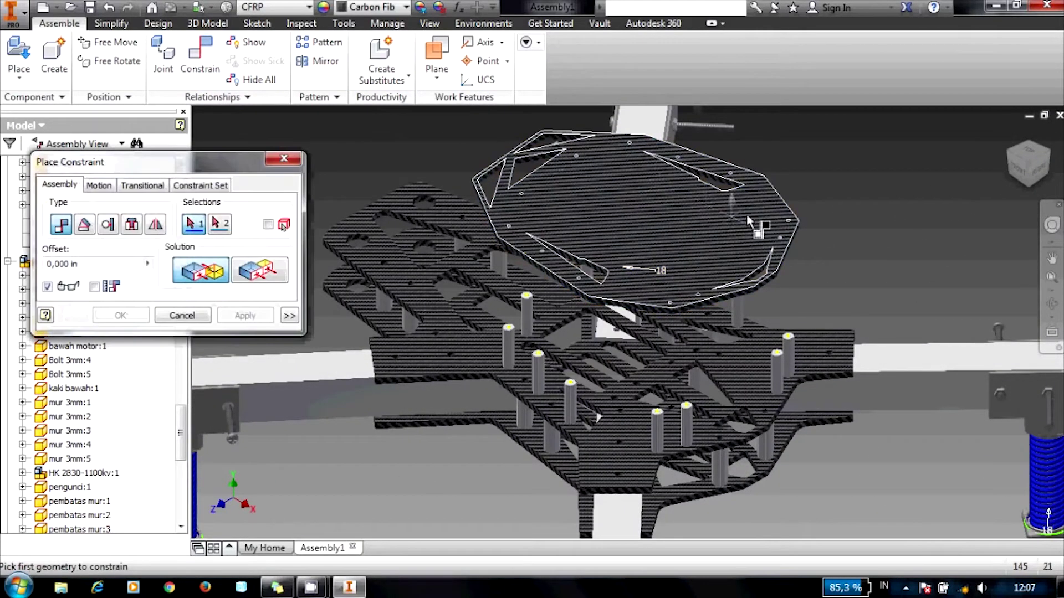
scroll(738, 191, "up", 5)
left_click(558, 138)
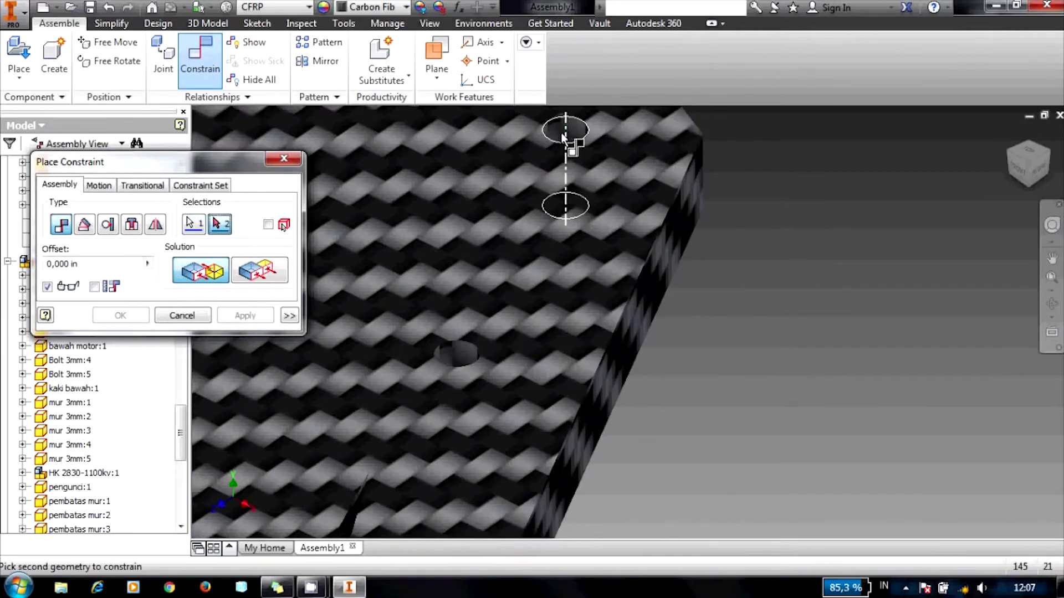
scroll(592, 172, "down", 5)
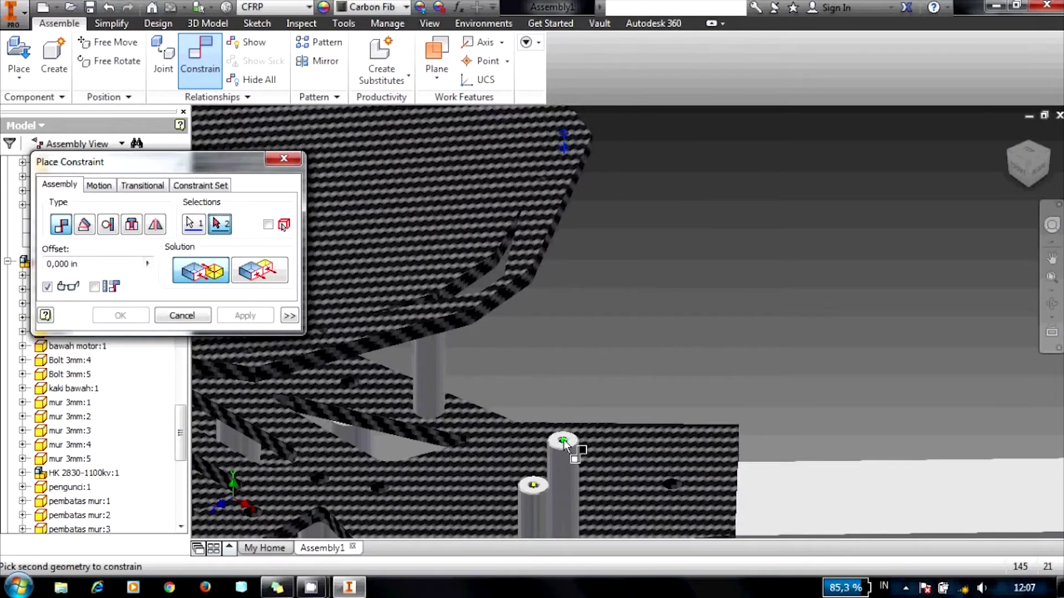
scroll(564, 443, "up", 5)
left_click(566, 443)
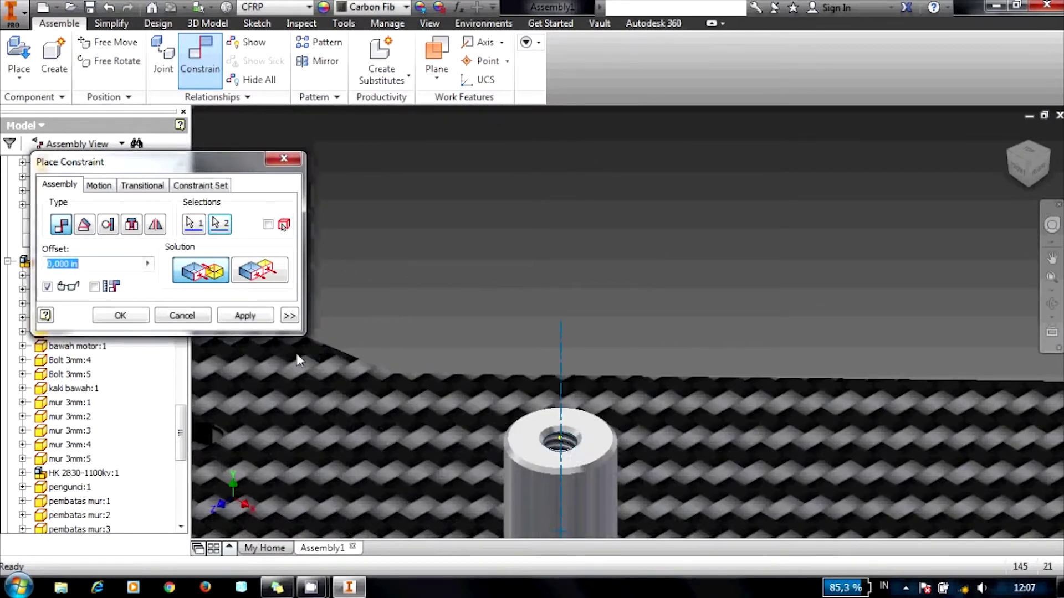
left_click(245, 317)
scroll(511, 281, "down", 3)
scroll(522, 280, "down", 2)
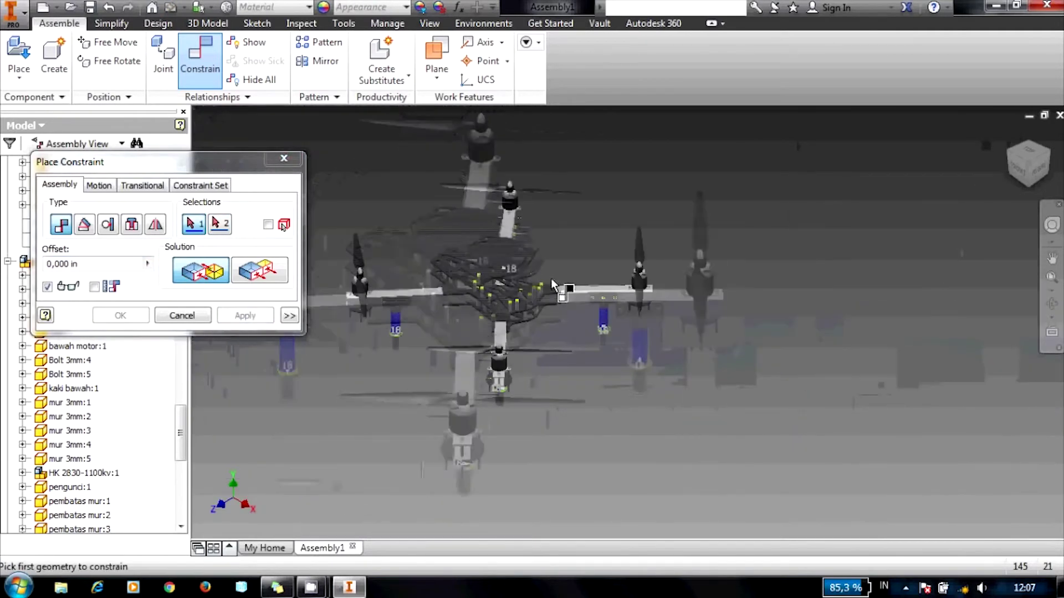
Step: Select the cover plate's face as the first geometry of a Mate
scroll(542, 306, "up", 5)
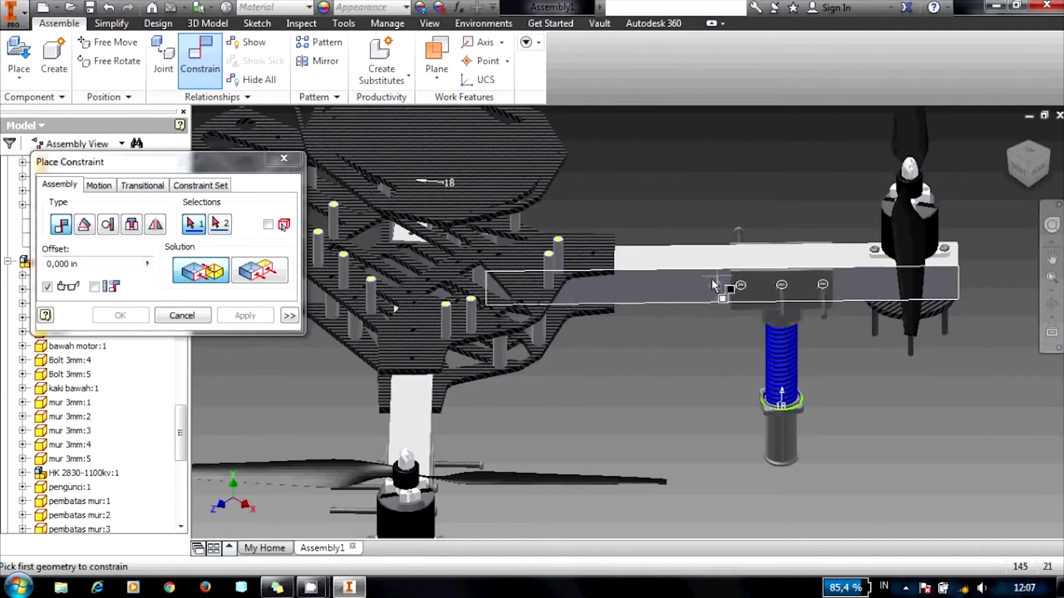
scroll(486, 280, "down", 5)
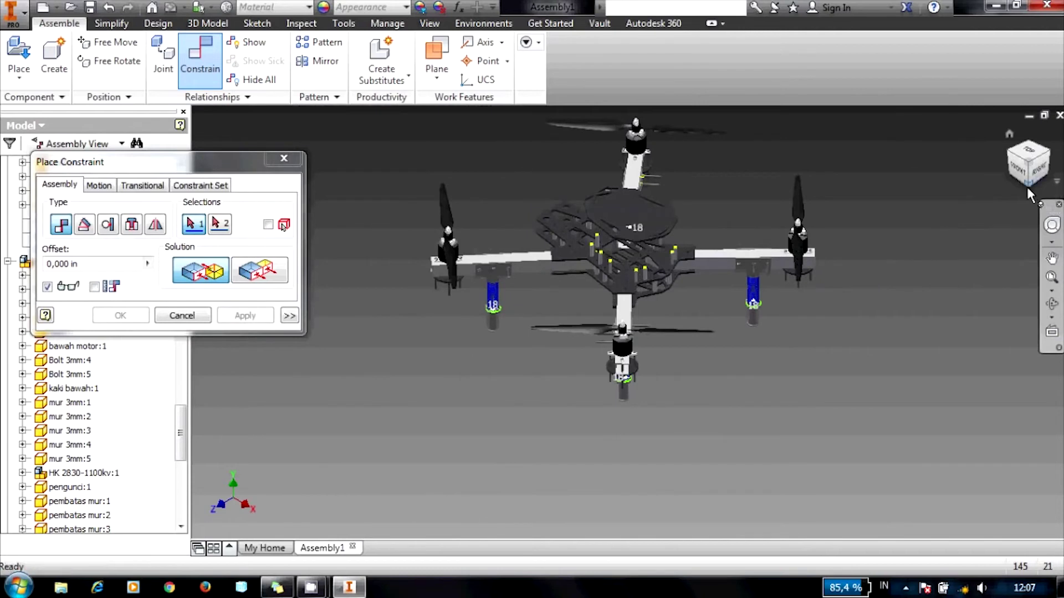
scroll(831, 227, "up", 3)
scroll(831, 227, "up", 2)
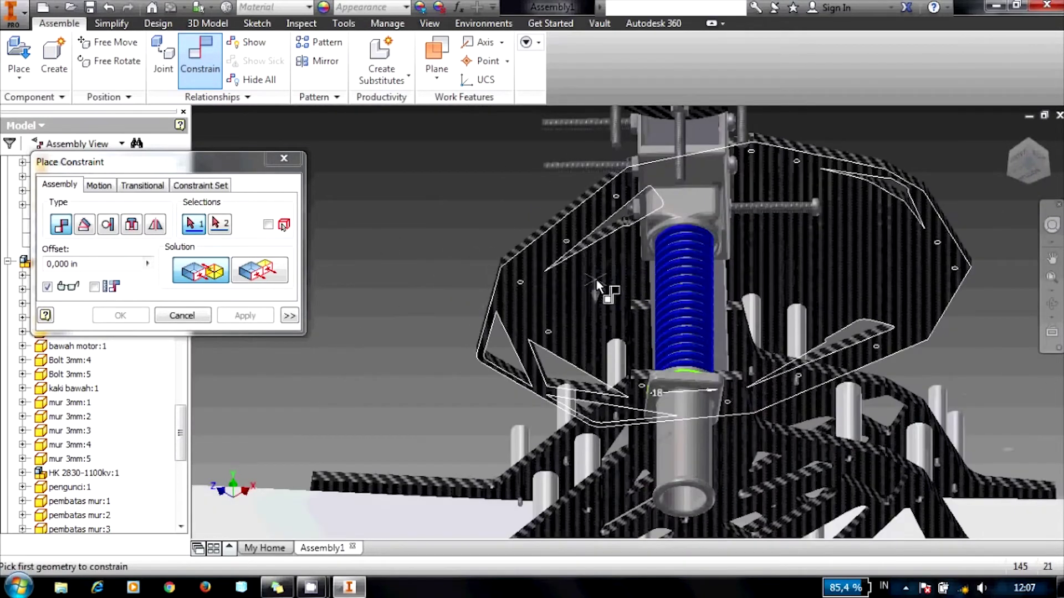
left_click(831, 227)
Step: Mate the plate face to a standoff's top face and apply, seating the plate
left_click(1028, 142)
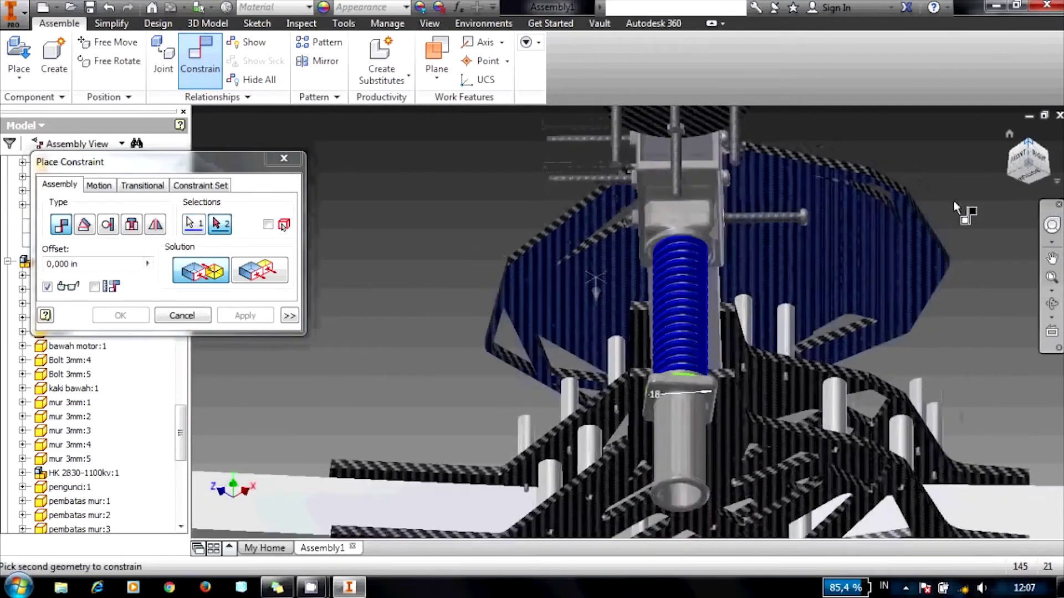
scroll(696, 307, "up", 3)
scroll(670, 342, "up", 3)
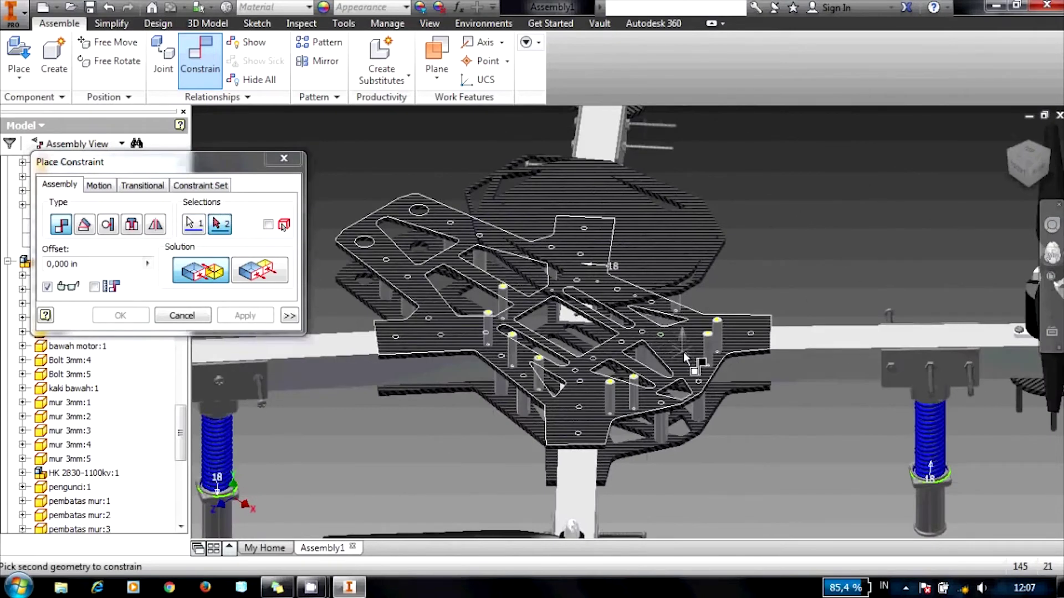
scroll(703, 349, "up", 3)
scroll(693, 354, "up", 3)
scroll(643, 366, "up", 2)
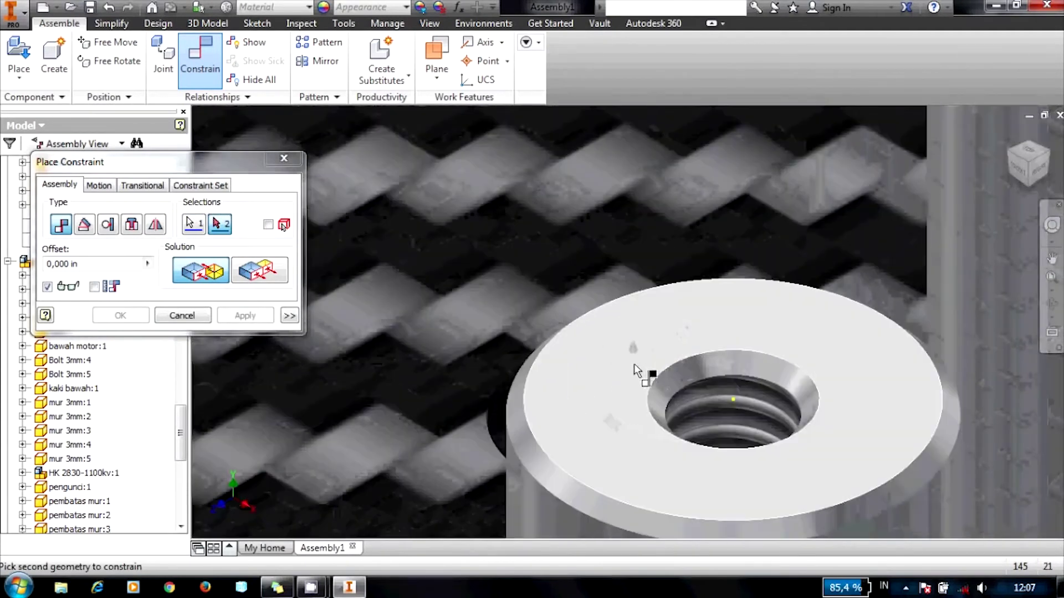
left_click(623, 357)
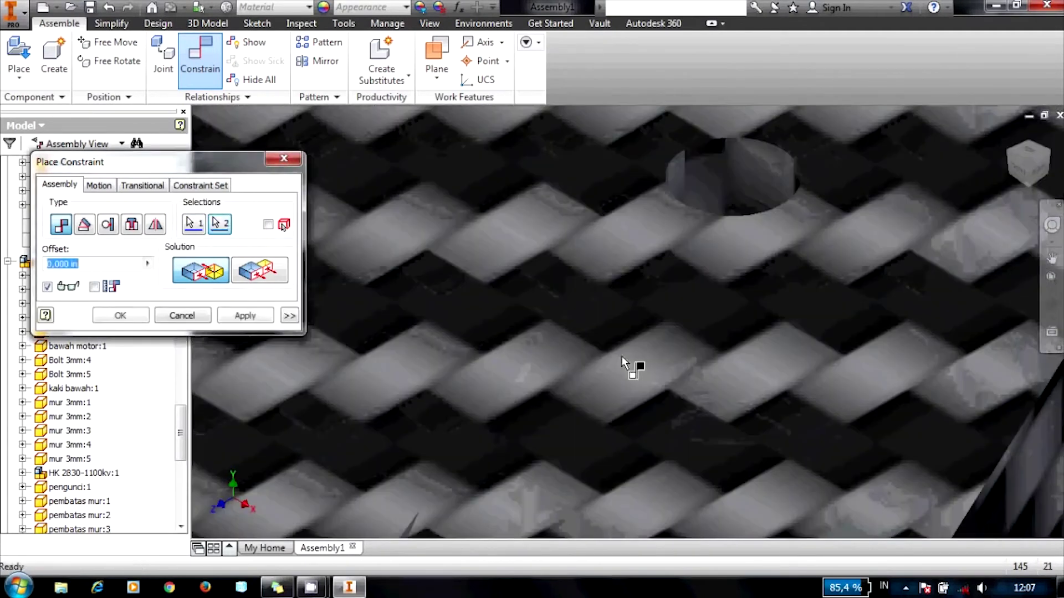
left_click(246, 316)
scroll(690, 282, "down", 3)
scroll(714, 282, "down", 3)
scroll(726, 277, "down", 2)
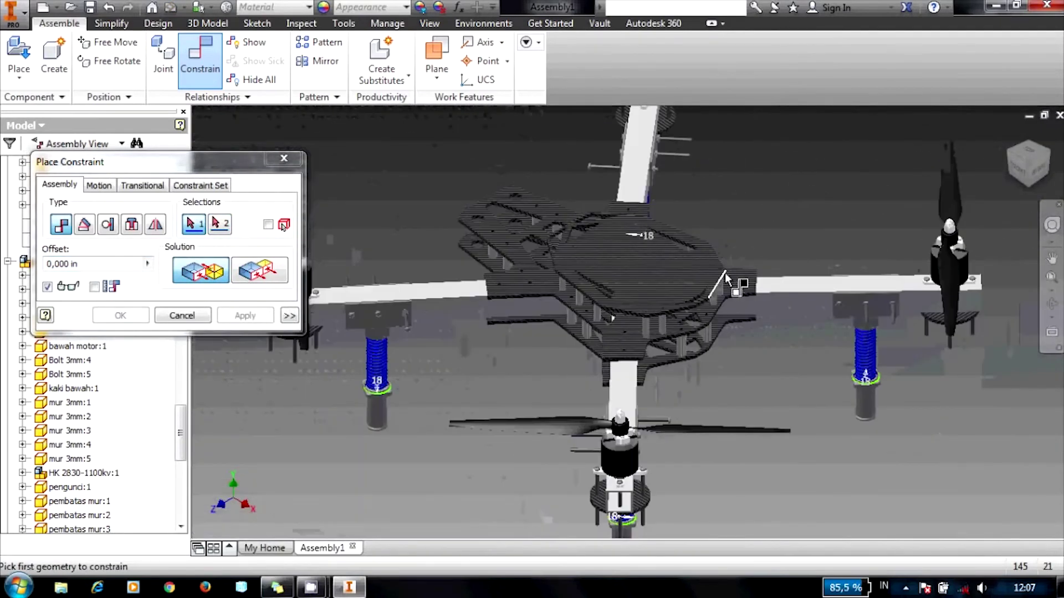
Step: Inspect the mounted top cover from the Front and upper isometric views
left_click(1031, 169)
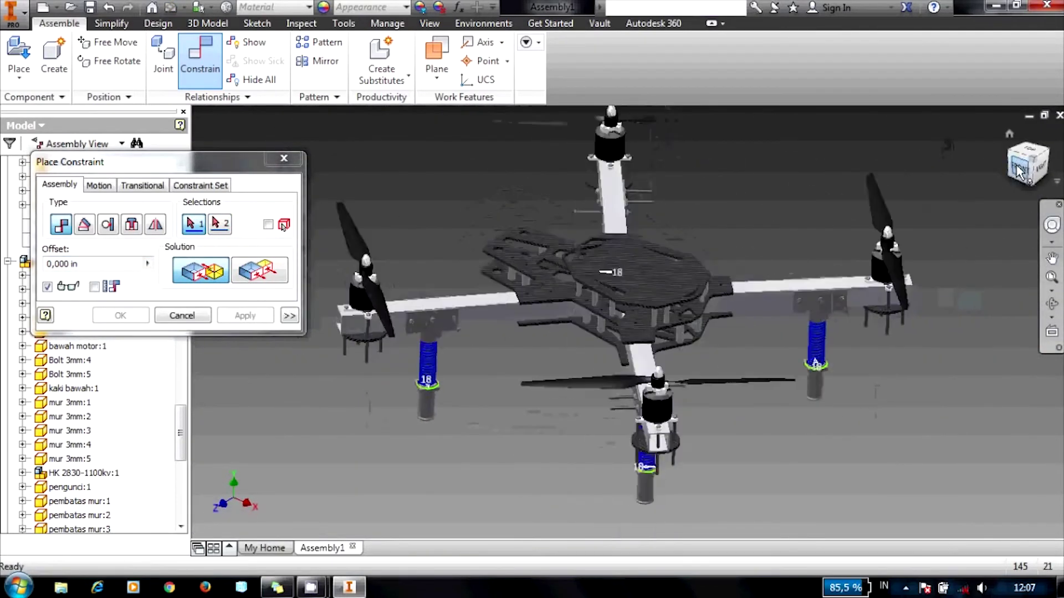
left_click(1044, 150)
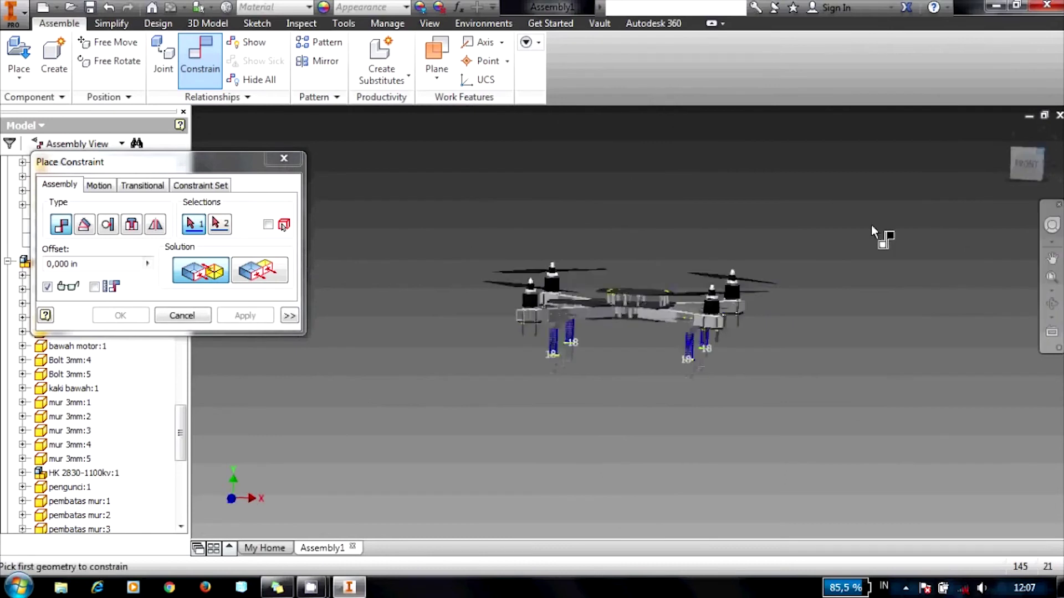
scroll(637, 293, "up", 4)
scroll(610, 263, "up", 3)
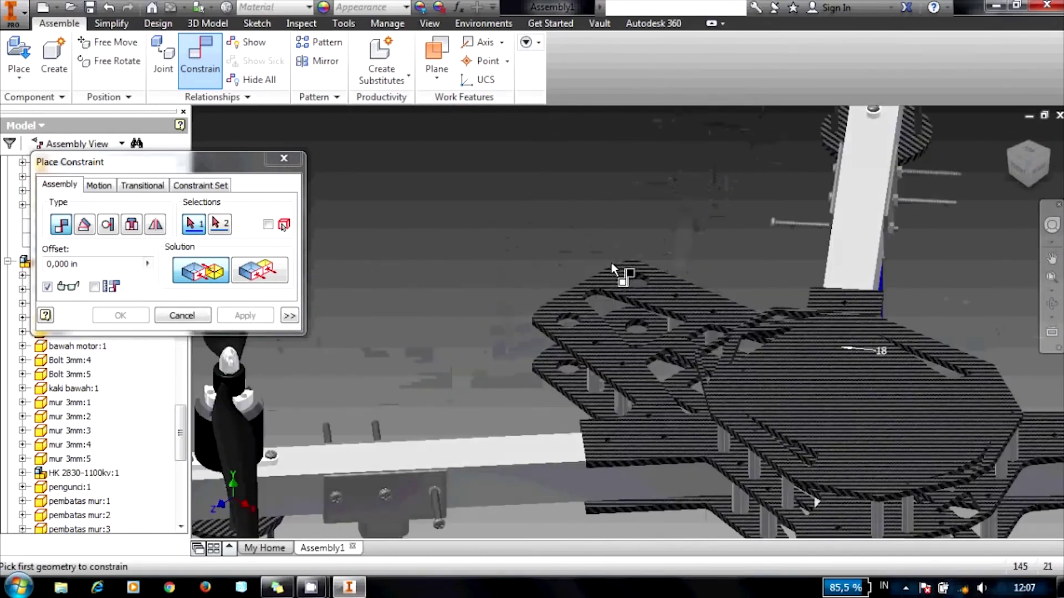
scroll(611, 262, "down", 3)
scroll(613, 264, "down", 1)
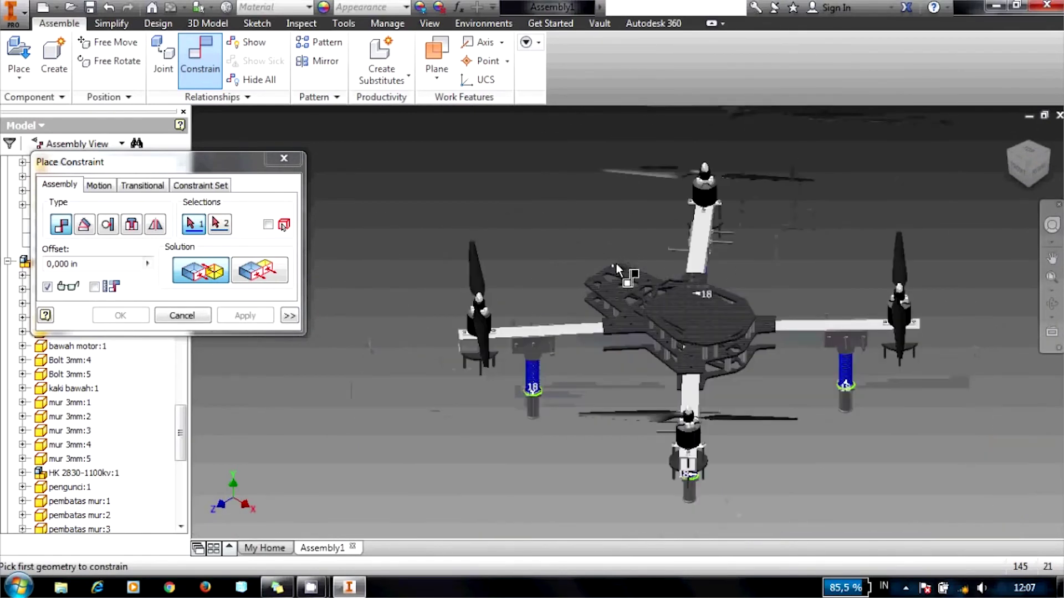
scroll(616, 261, "up", 2)
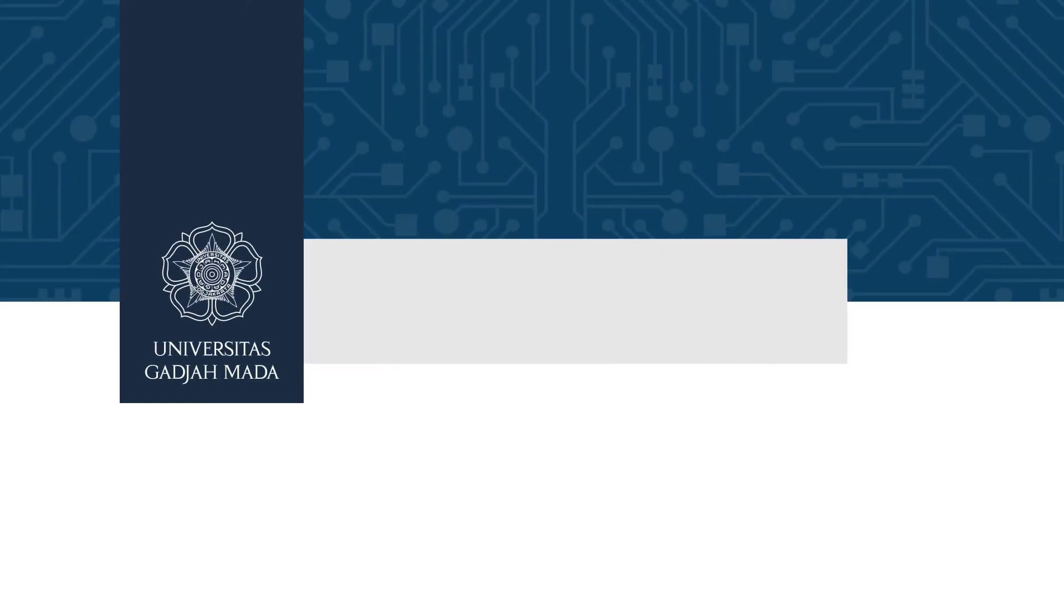